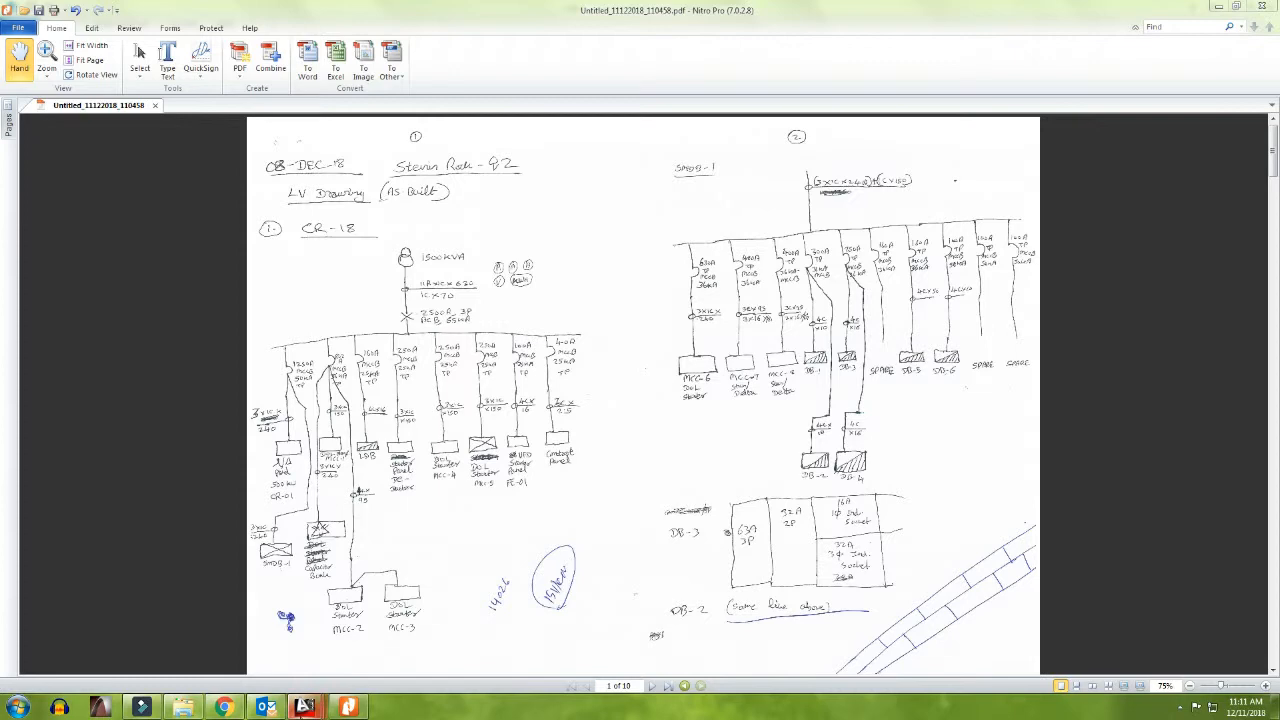
Step: Examine the hand-drawn CR-18 sketch in Nitro Pro alongside the CR-18 diagram in AutoCAD's Actual SLD Q2 drawing
mouse_move(305, 707)
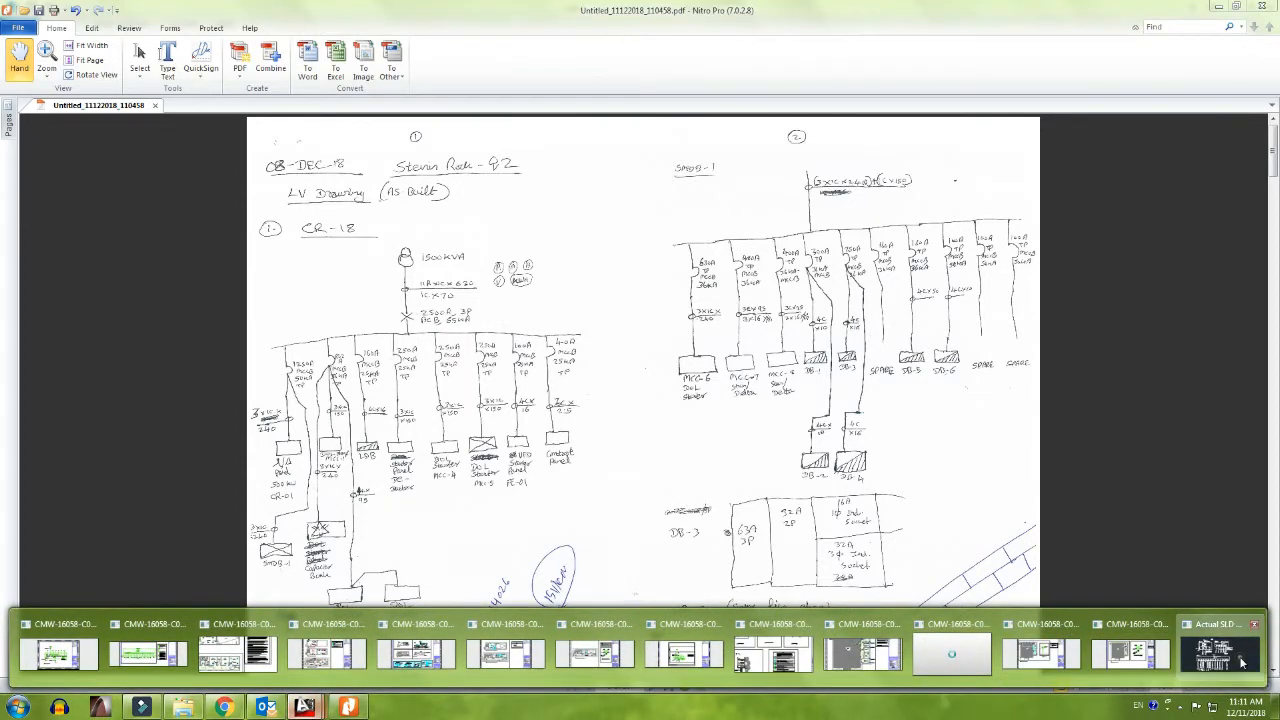
click(1242, 662)
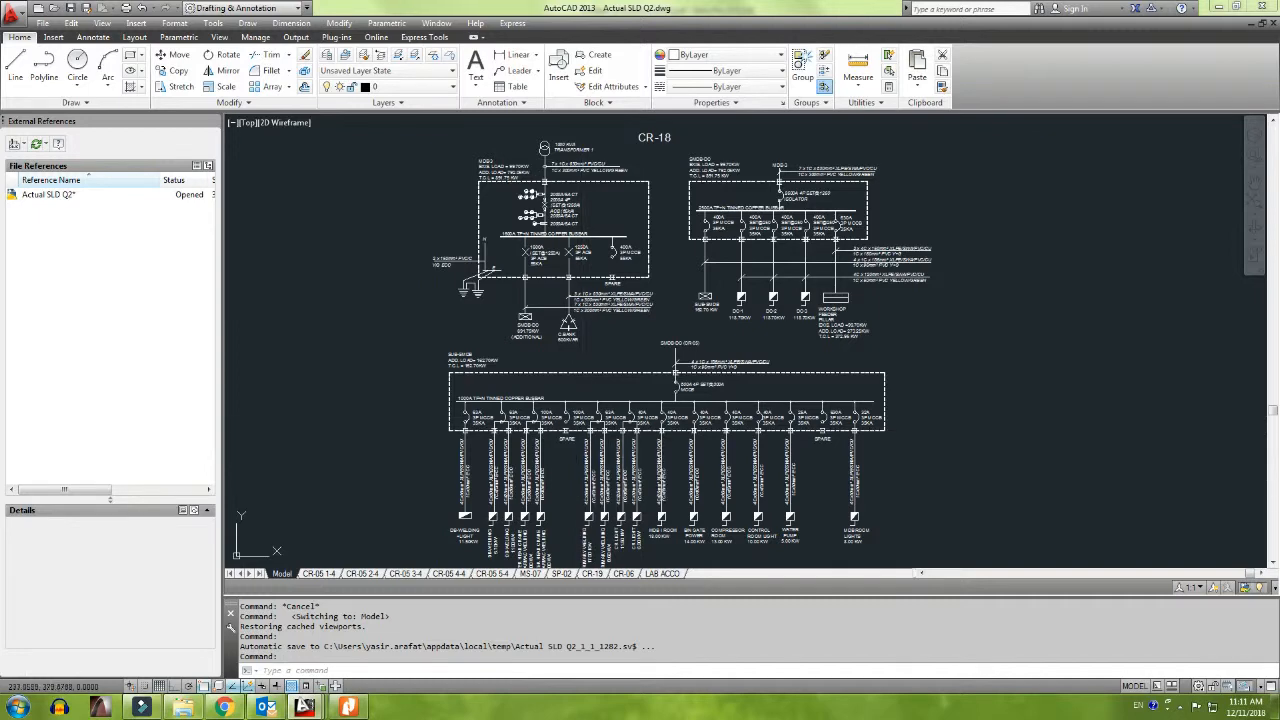
mouse_move(583, 432)
middle_down()
mouse_move(657, 509)
mouse_move(664, 547)
middle_up()
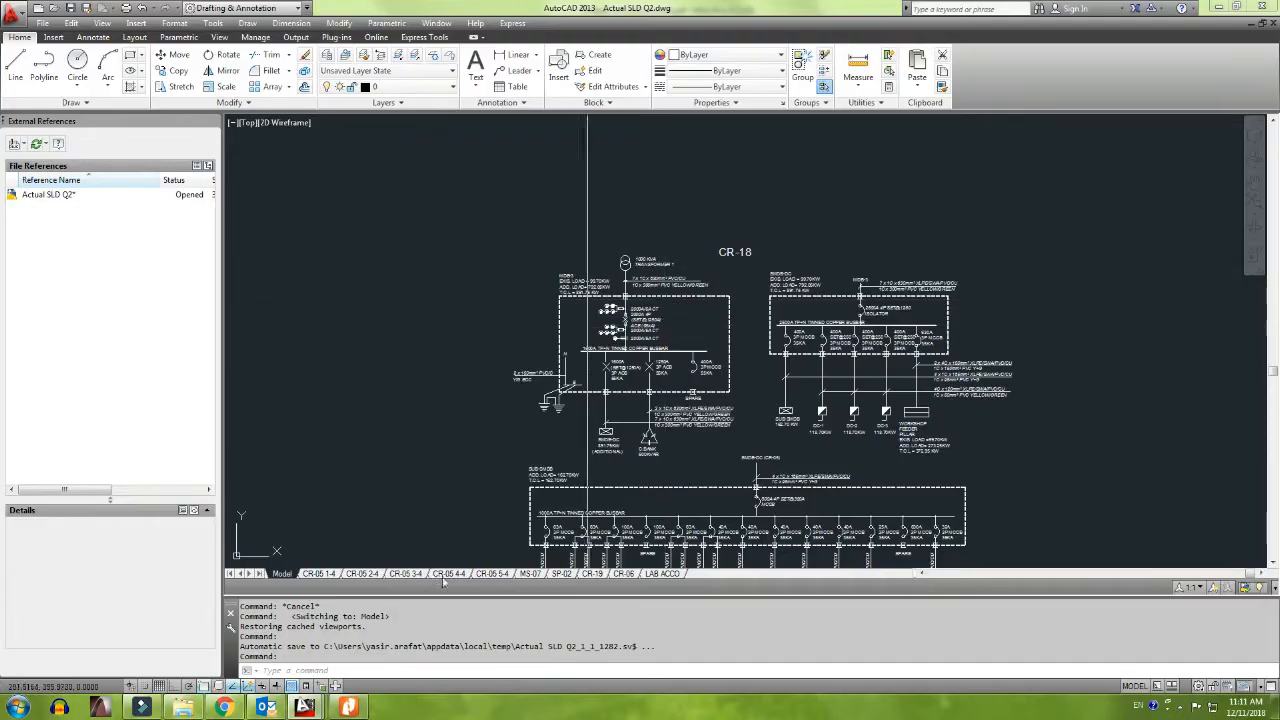
click(347, 707)
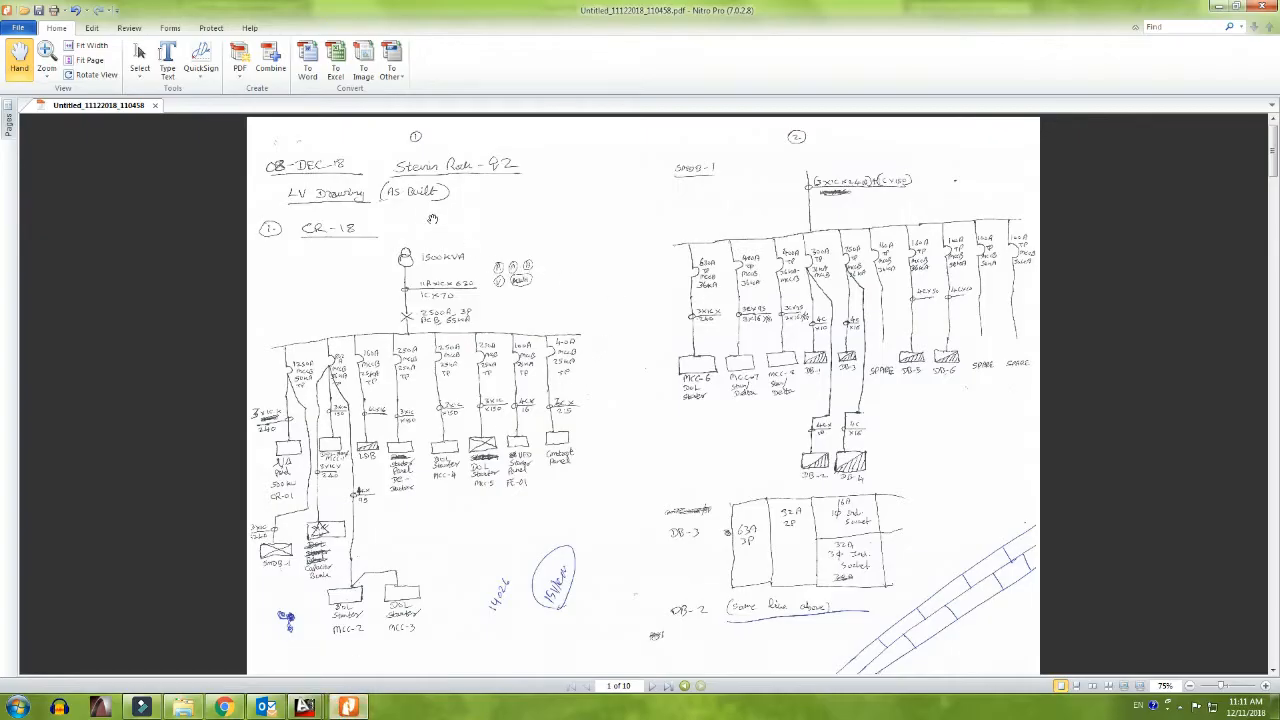
ctrl+scroll(435, 230, up, 1)
drag(460, 226, 503, 280)
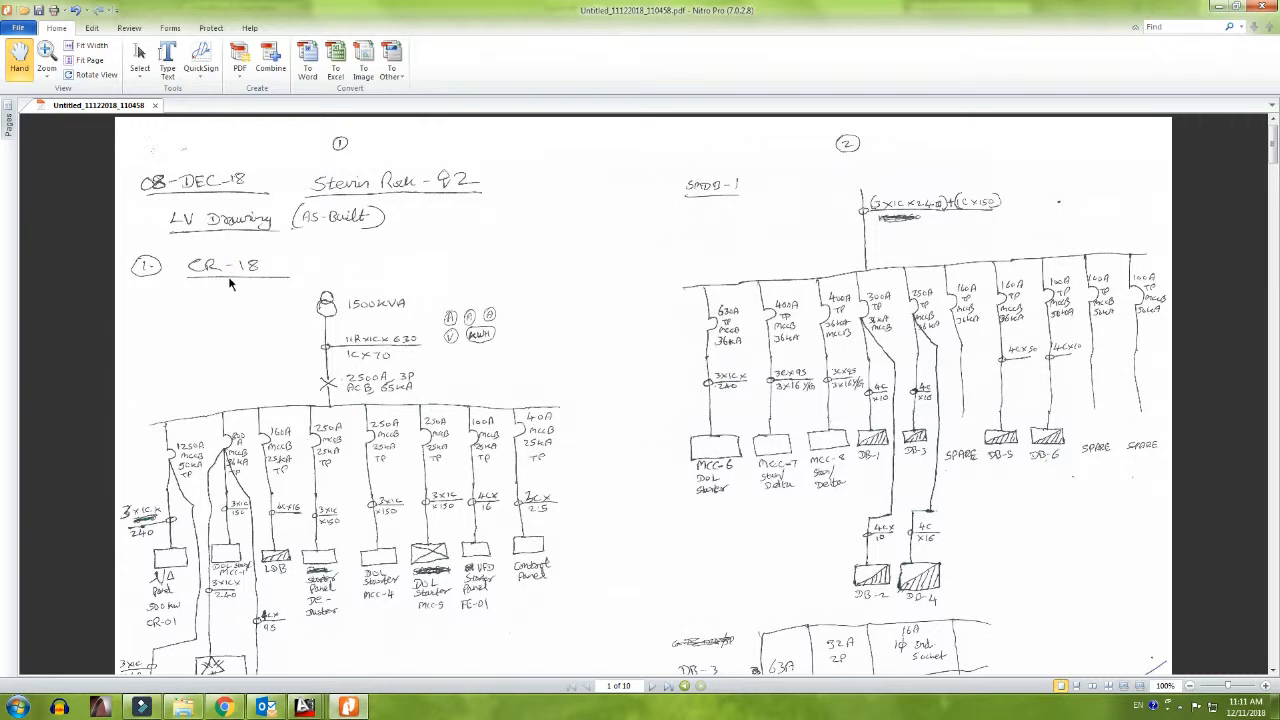
scroll(299, 326, down, 3)
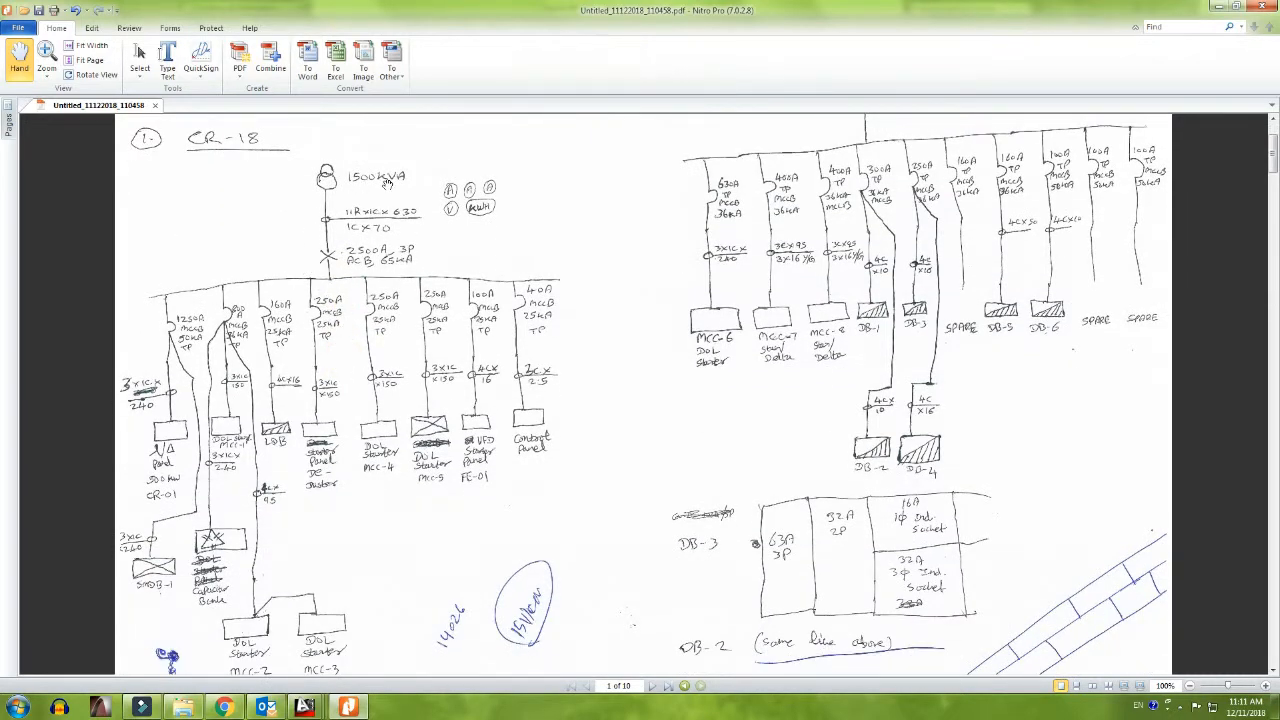
click(378, 247)
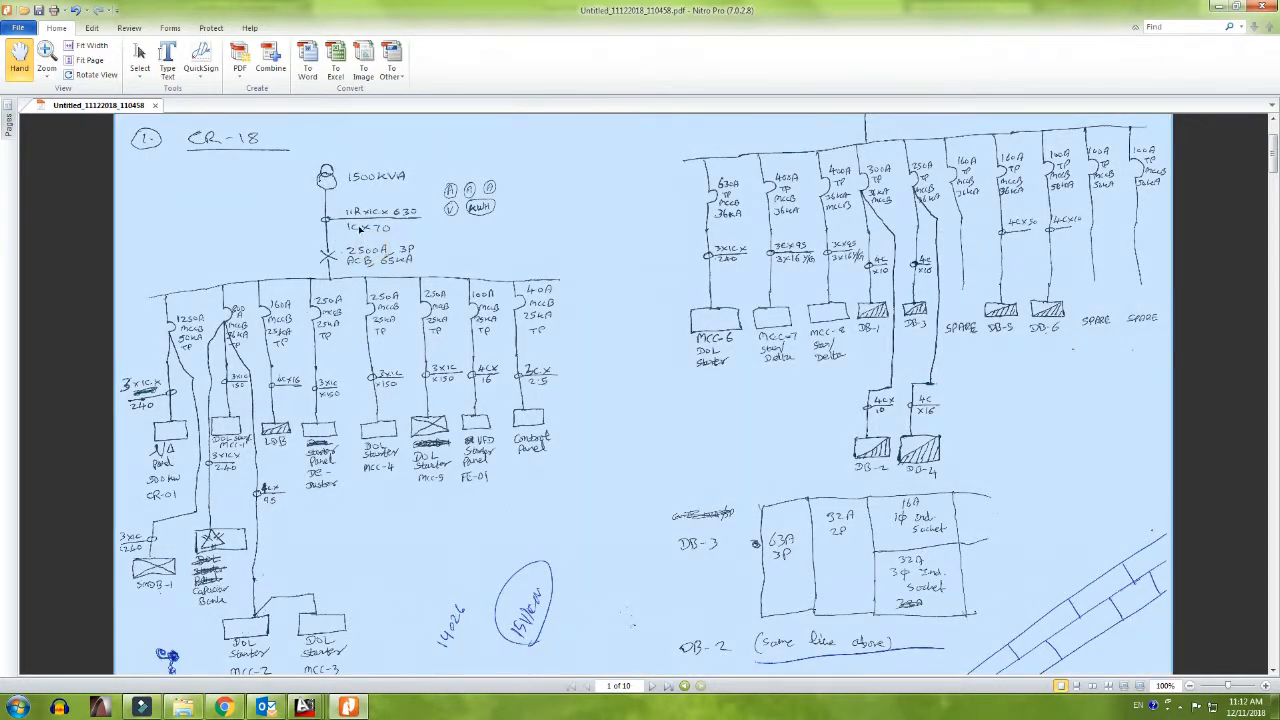
ctrl+scroll(361, 219, up, 2)
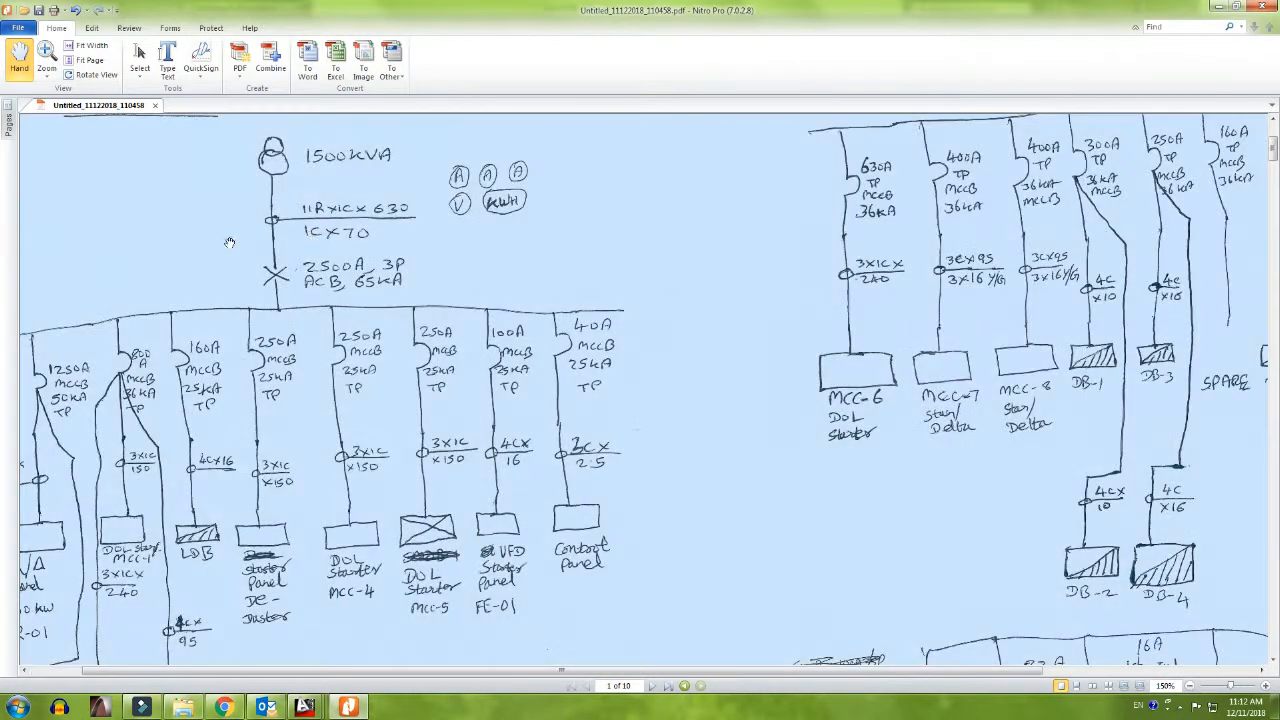
drag(229, 243, 502, 332)
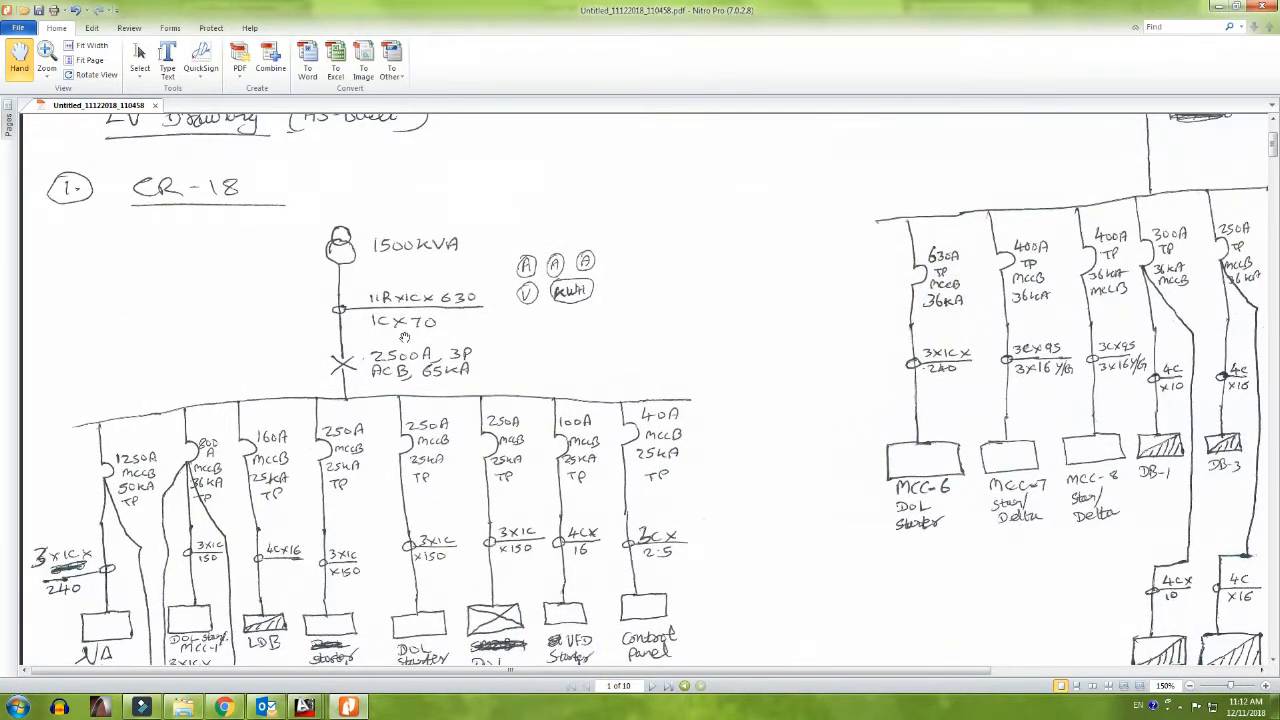
drag(403, 400, 410, 305)
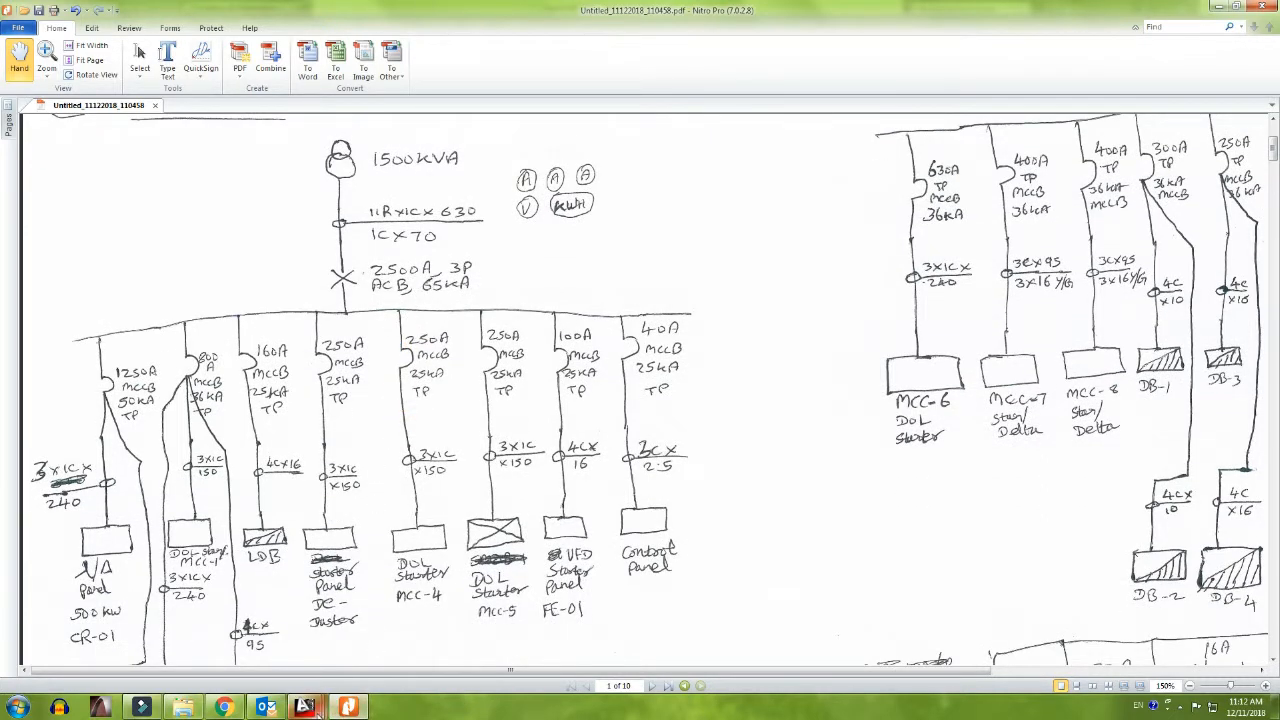
Step: Switch to the Actual SLD Q2 drawing in AutoCAD and set the CR-18 transformer's rating text to 1500 KVA
mouse_move(321, 711)
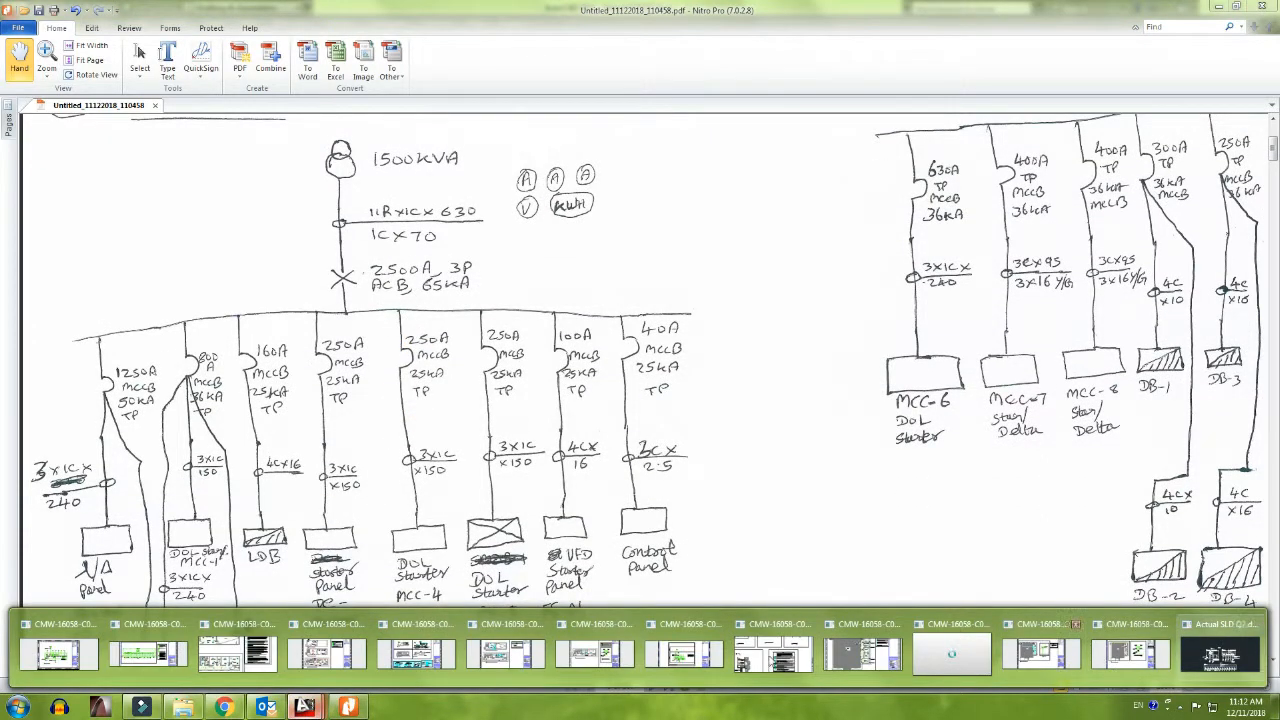
click(1212, 657)
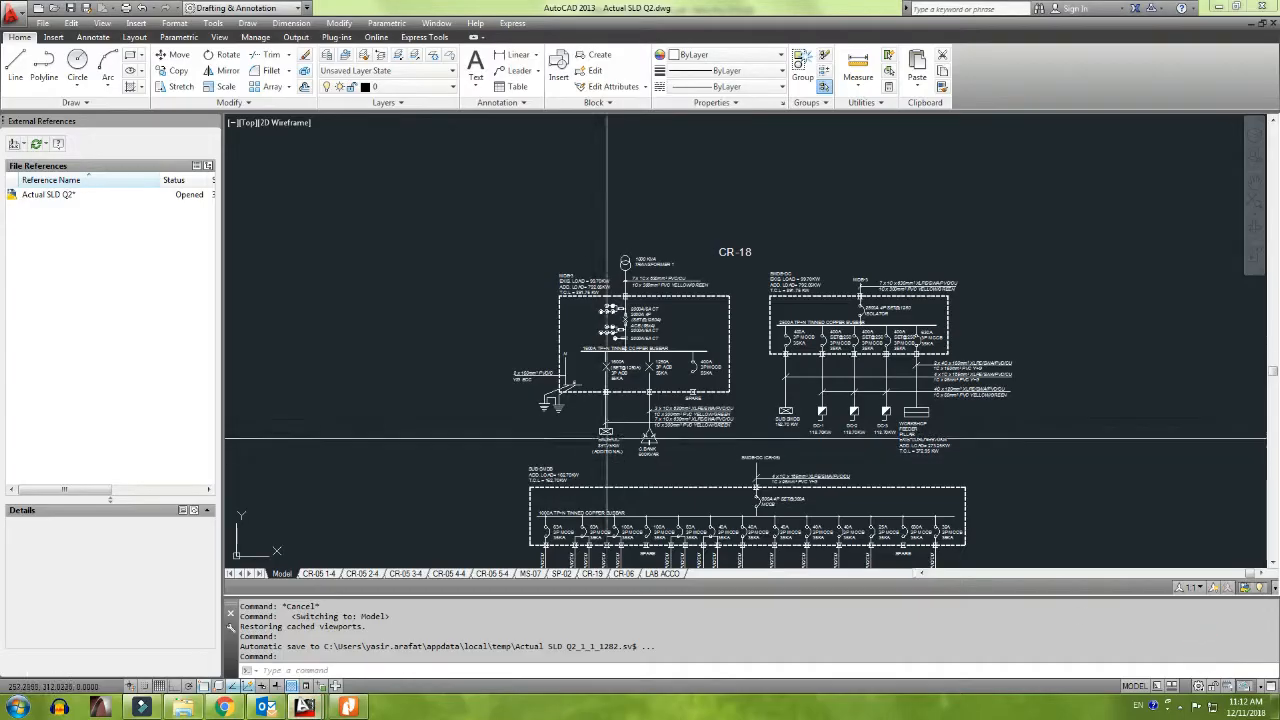
key(alt+Tab)
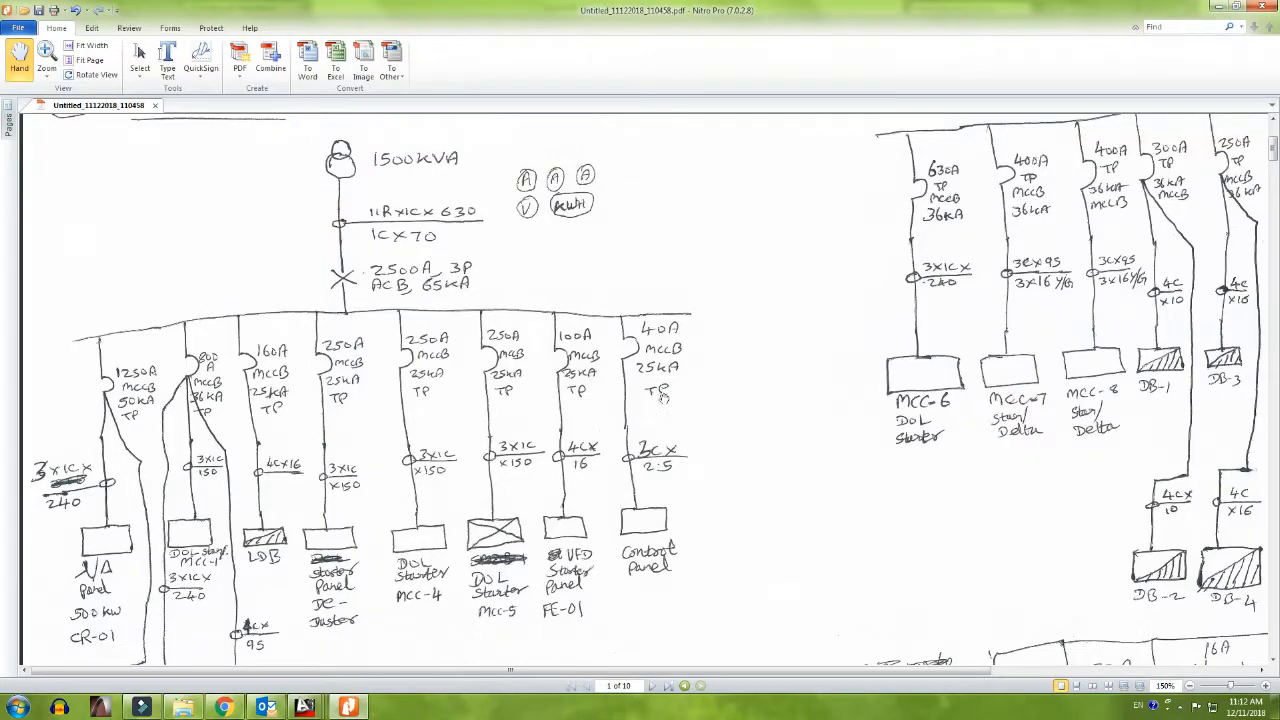
key(alt+Tab)
scroll(636, 258, up, 10)
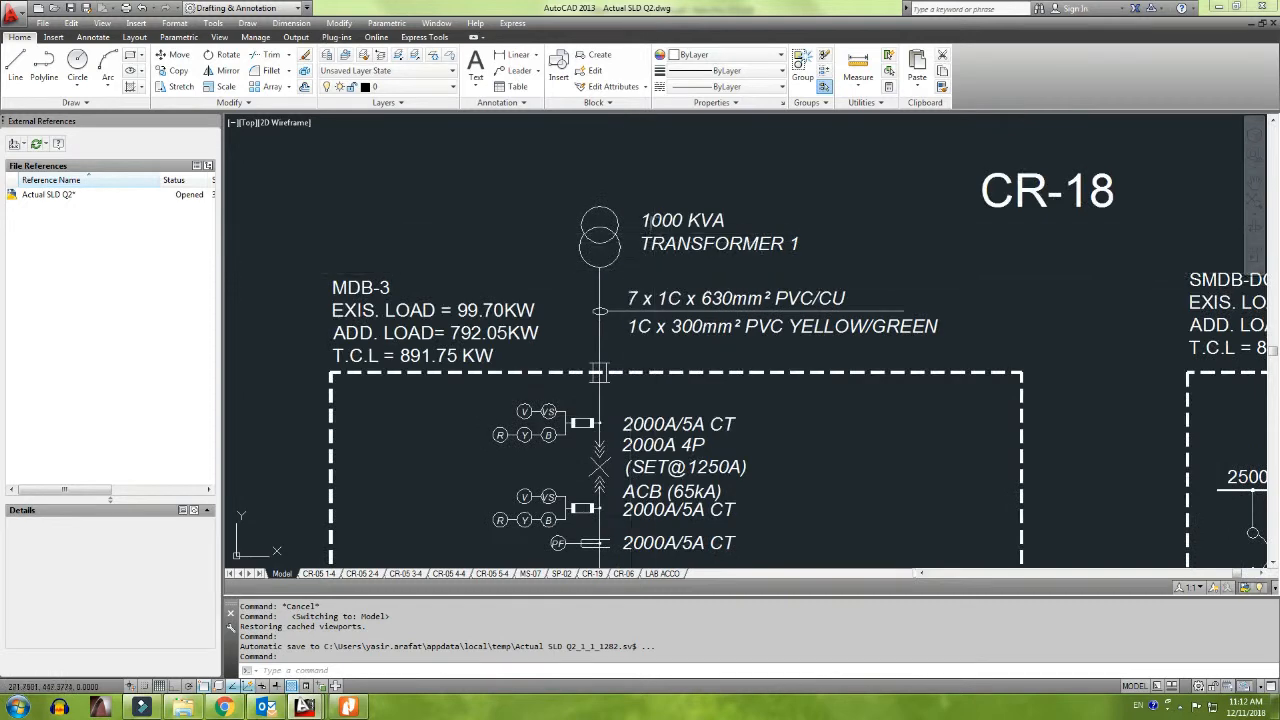
double_click(655, 215)
click(687, 220)
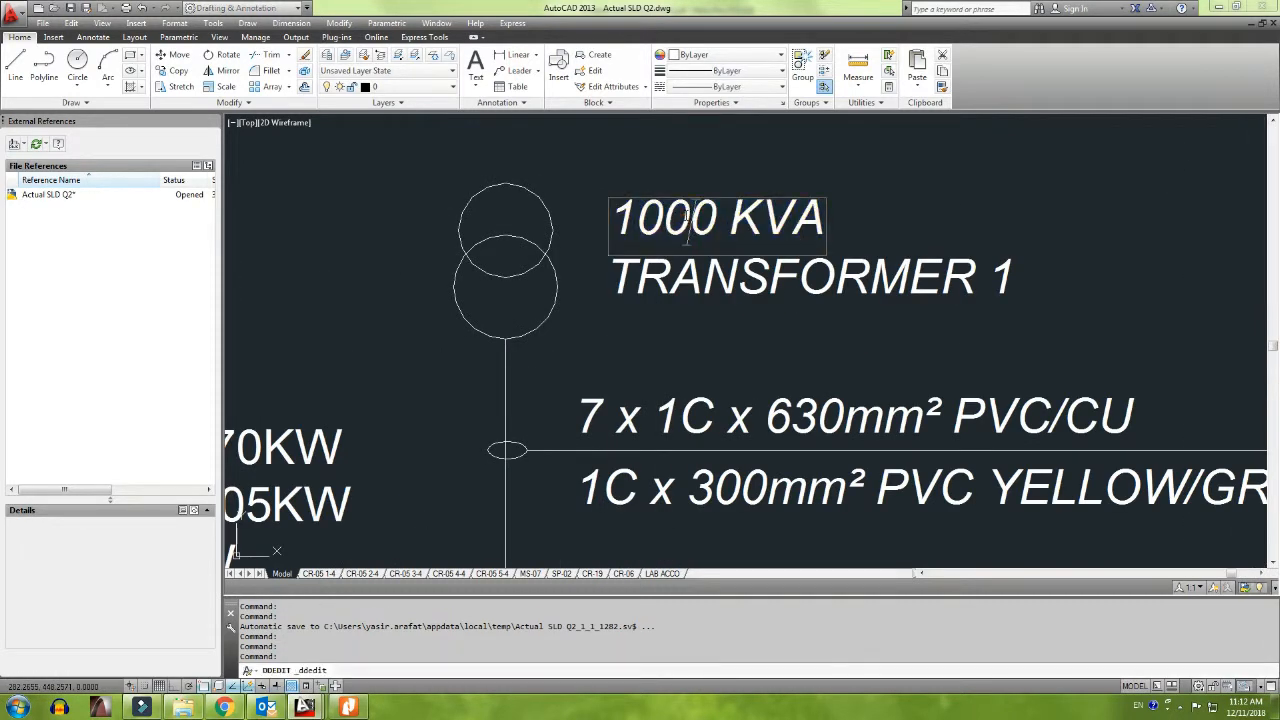
text(150)
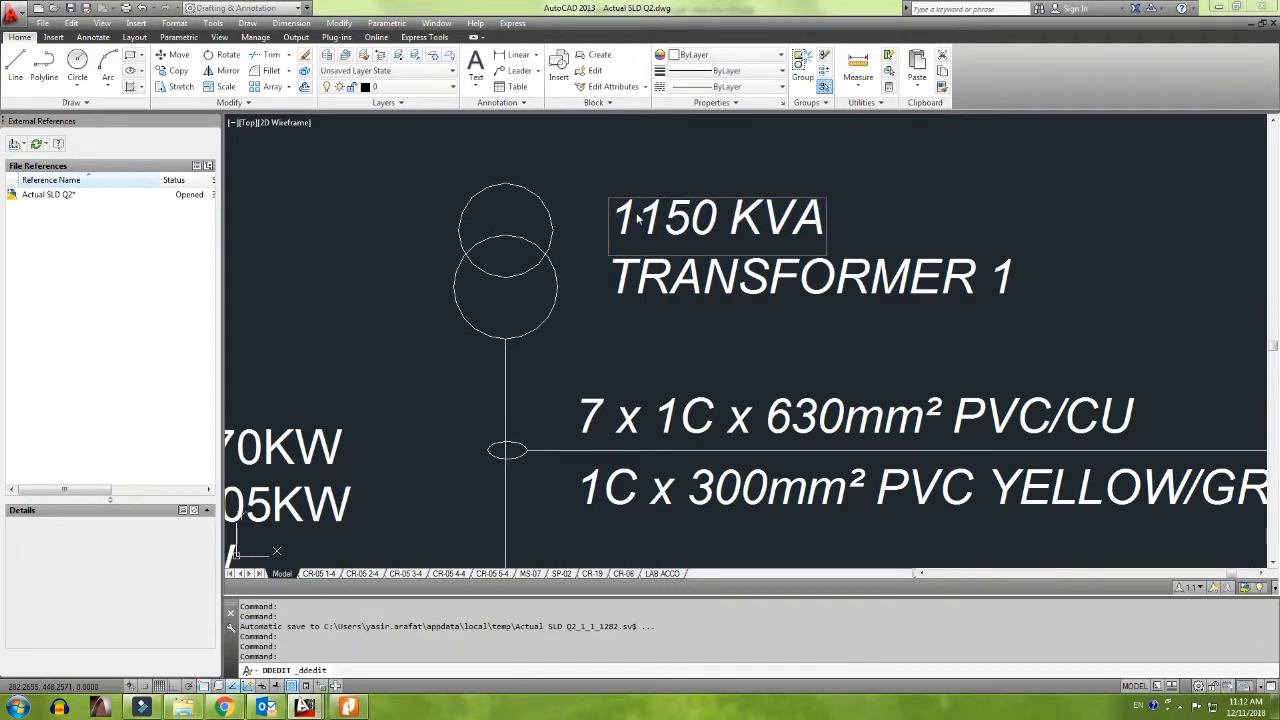
key(BackSpace)
key(BackSpace)
key(BackSpace)
text(150)
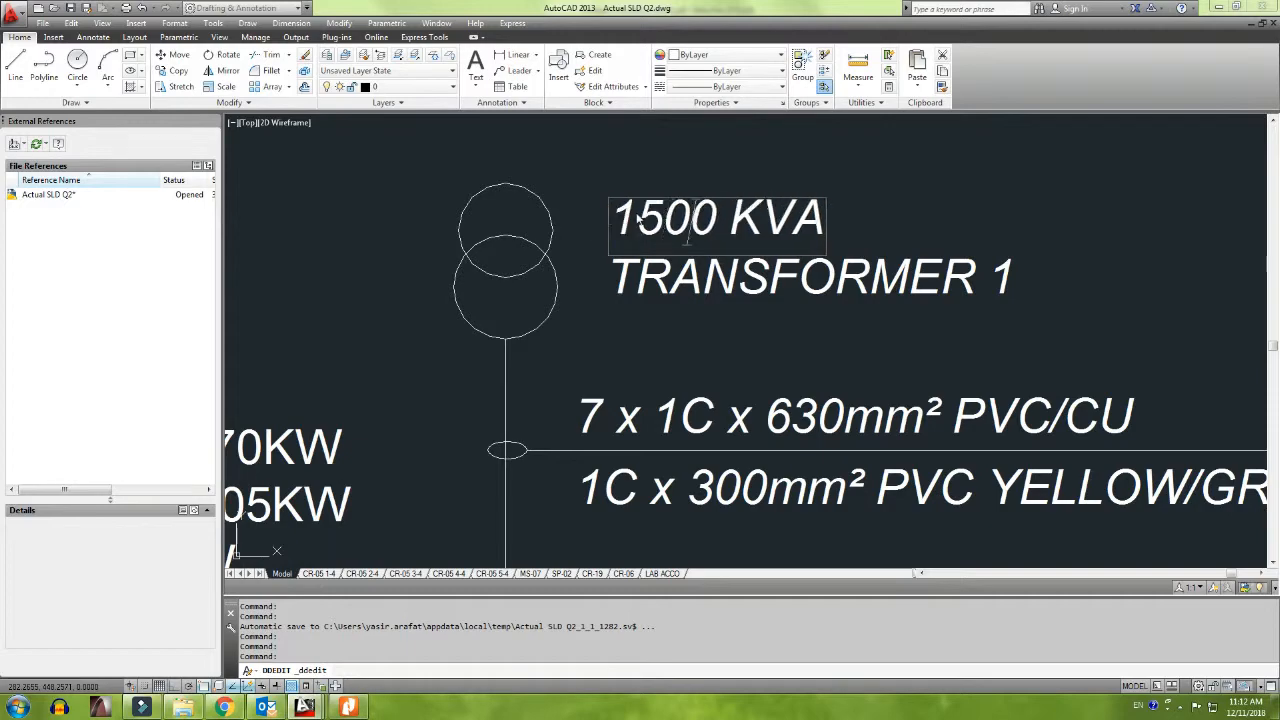
key(Return)
Step: Change the transformer's incoming cable label to 11 x 1C x 630mm² PVC/CU
scroll(730, 320, down, 5)
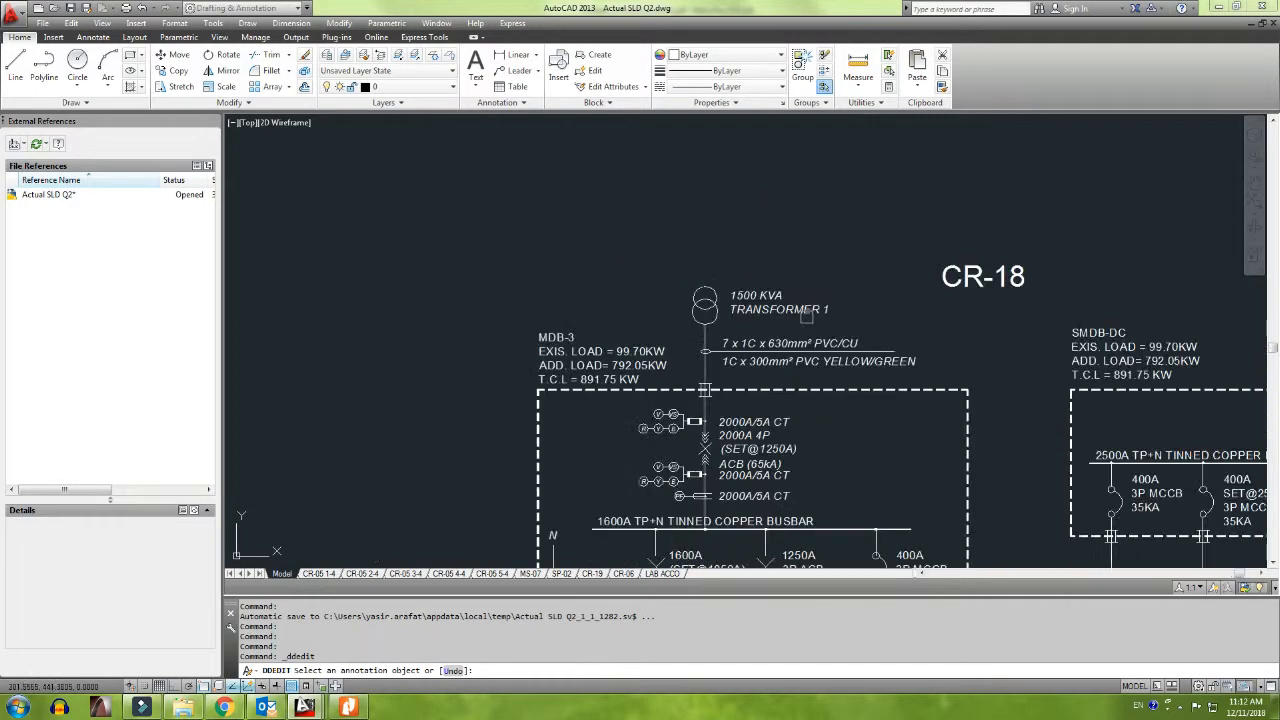
scroll(800, 330, up, 8)
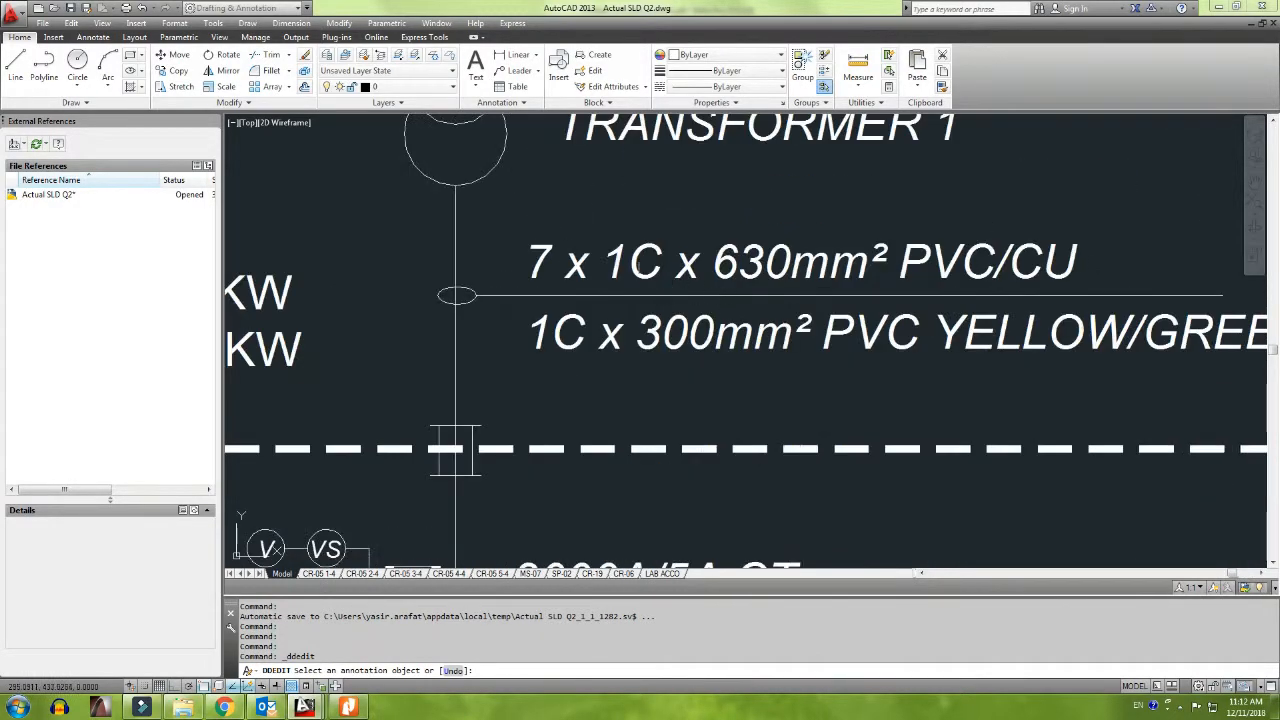
click(628, 255)
click(589, 272)
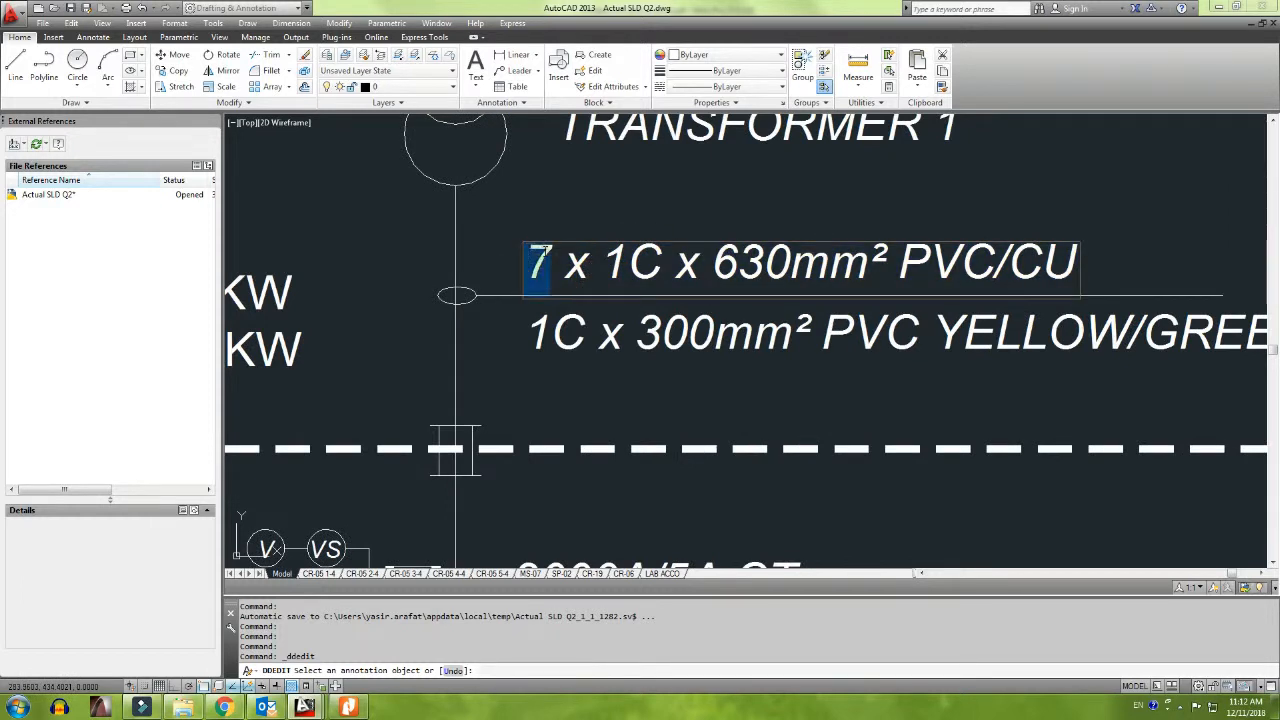
text(11)
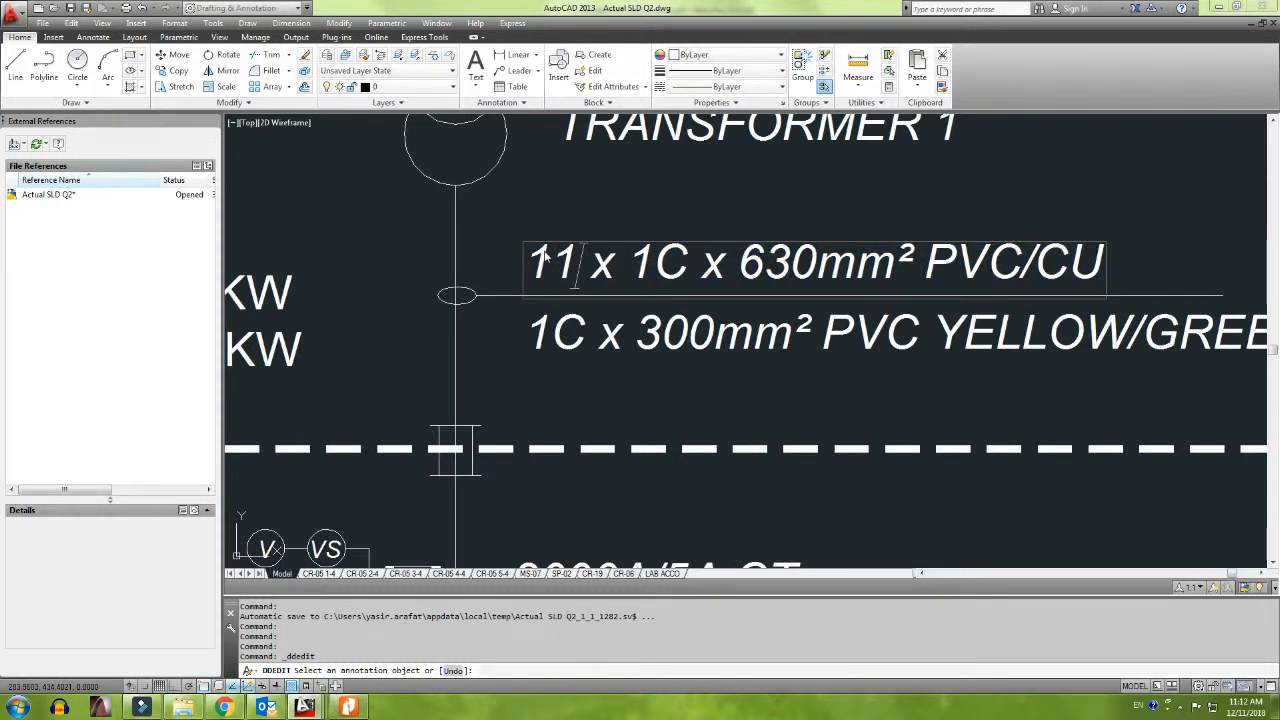
click(698, 380)
Step: Change the earth cable label below it to 1C x 70mm² PVC YELLOW/GREEN
click(697, 350)
drag(689, 334, 714, 322)
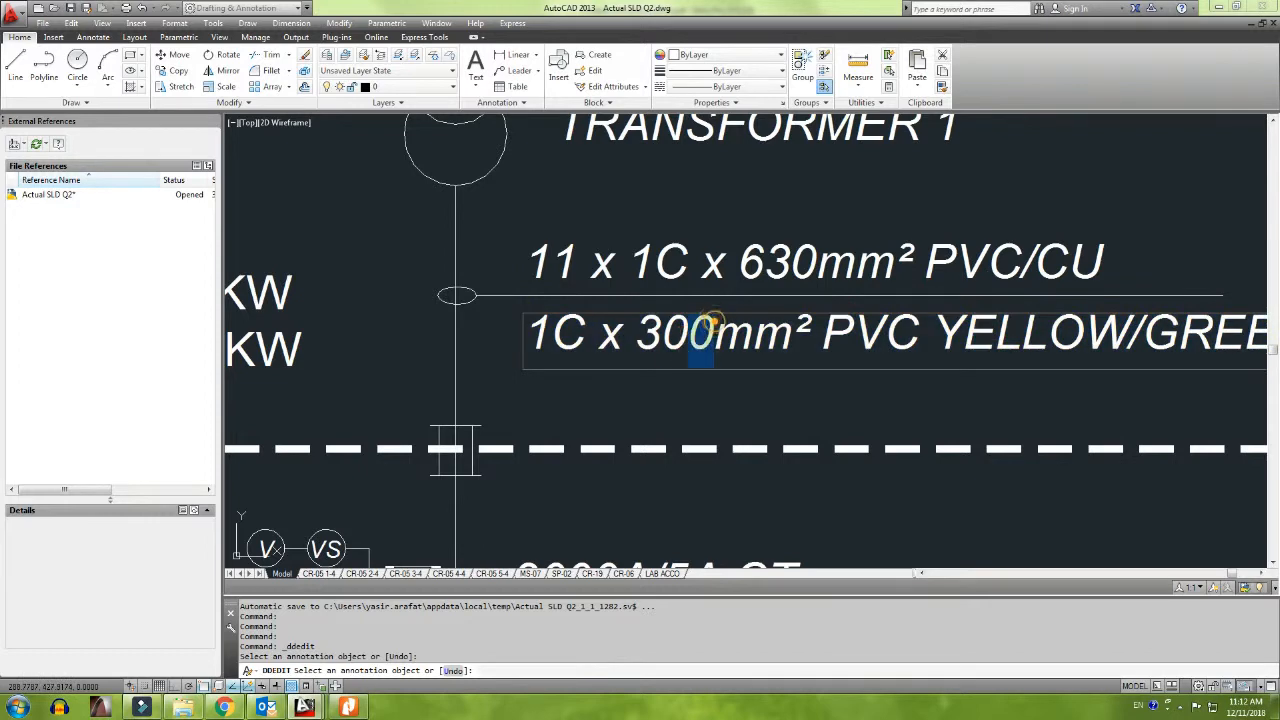
text(70)
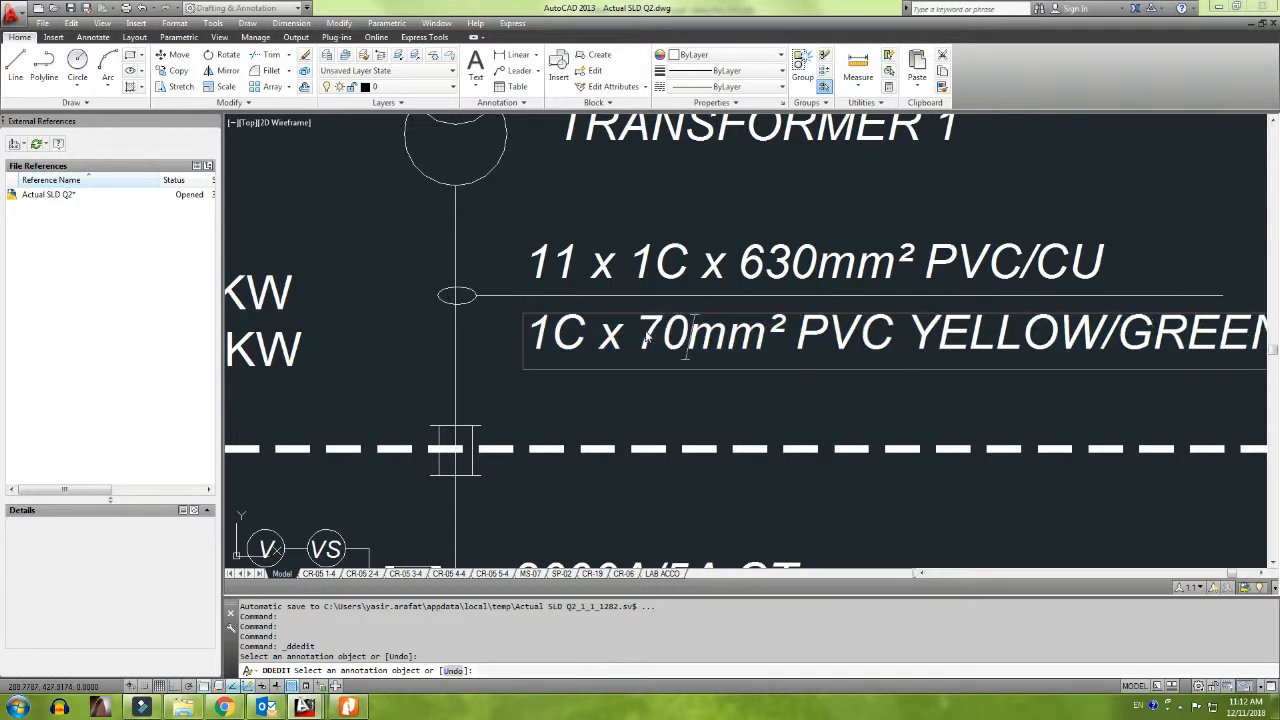
click(919, 465)
Step: Compare the MDB-3 board's breakers and outgoing feeders with the CR-18 sketch in Nitro Pro, and end text editing
scroll(870, 440, down, 6)
middle_drag(792, 440, 792, 351)
scroll(697, 339, up, 2)
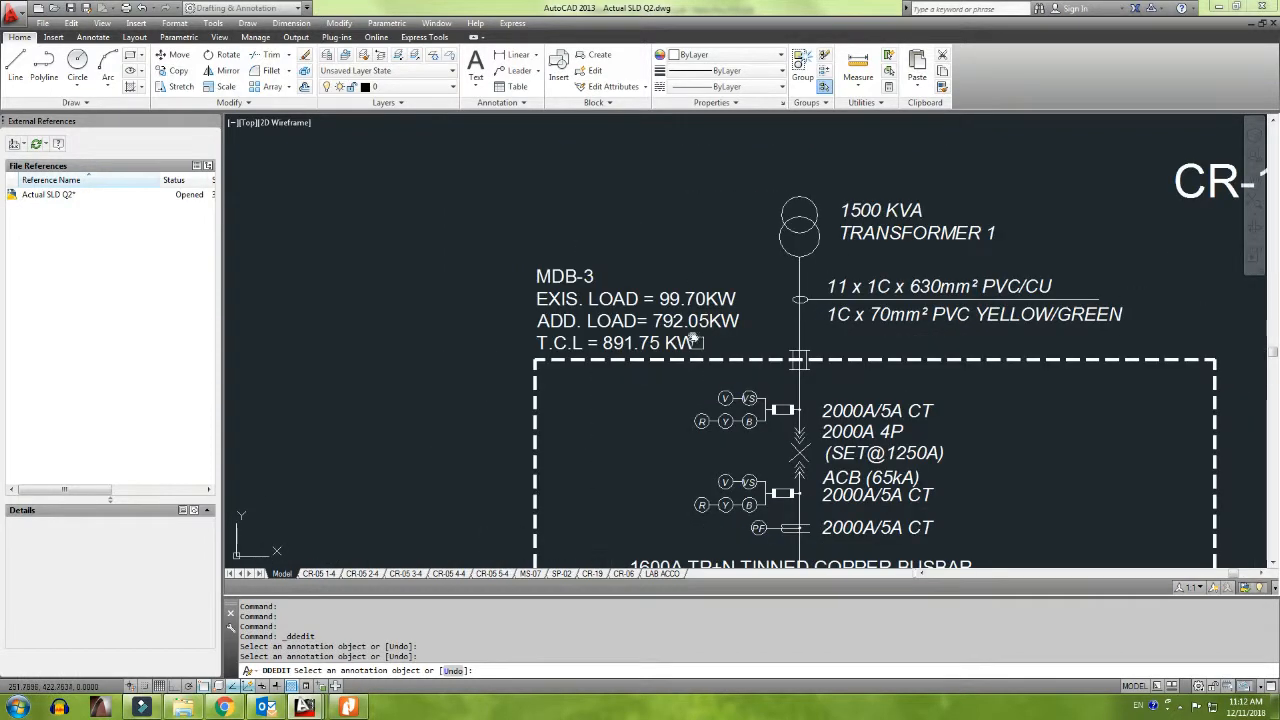
scroll(693, 340, down, 1)
key(alt+Tab)
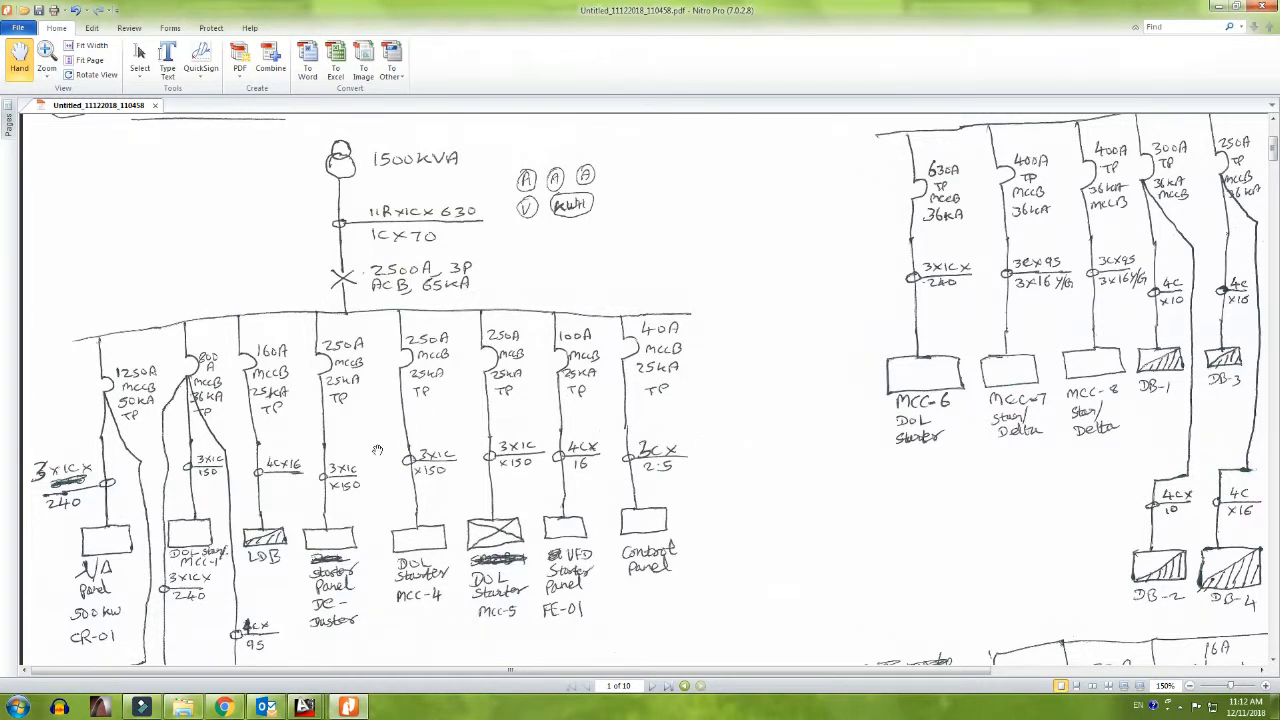
scroll(377, 450, down, 1)
scroll(377, 450, up, 3)
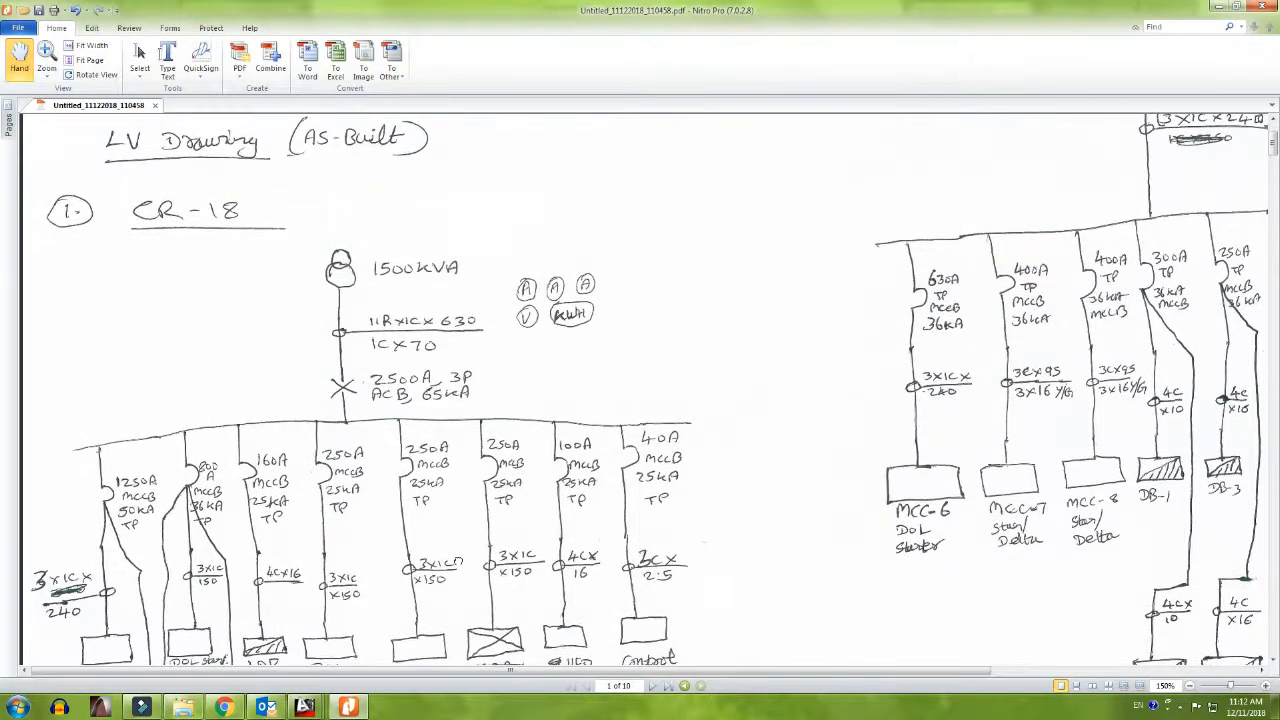
scroll(457, 562, down, 5)
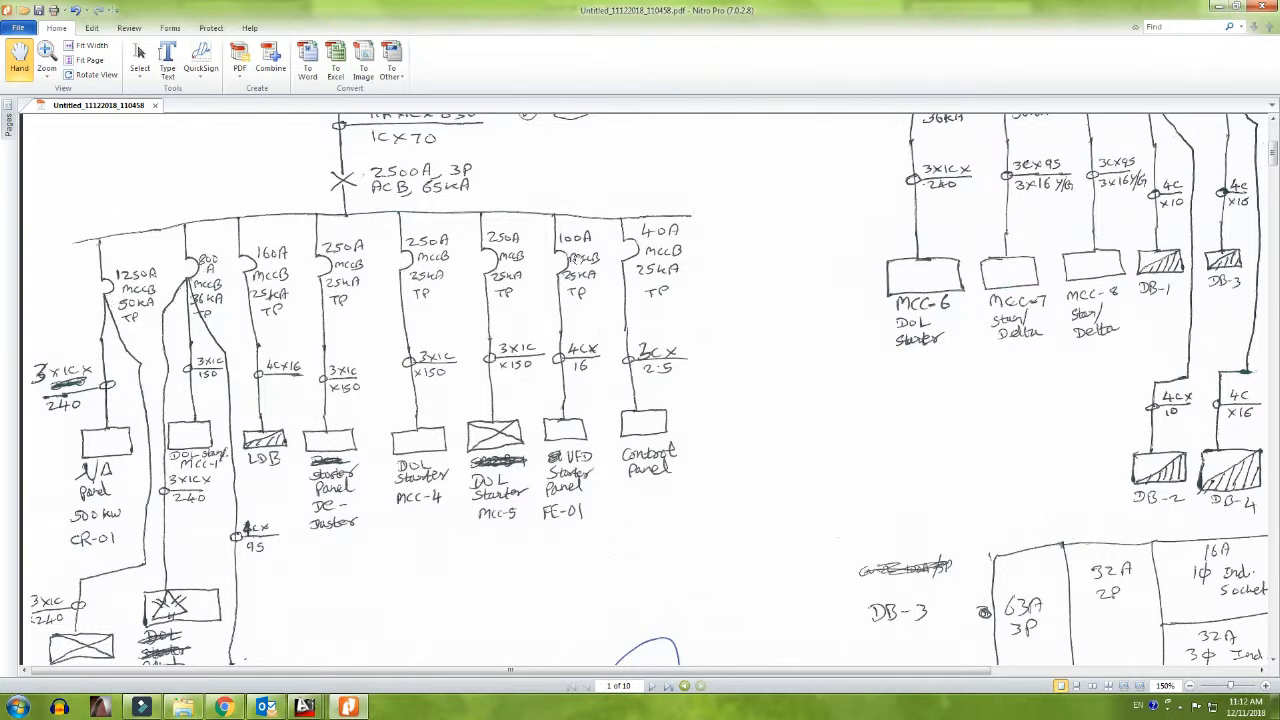
key(alt+Tab)
scroll(718, 360, down, 2)
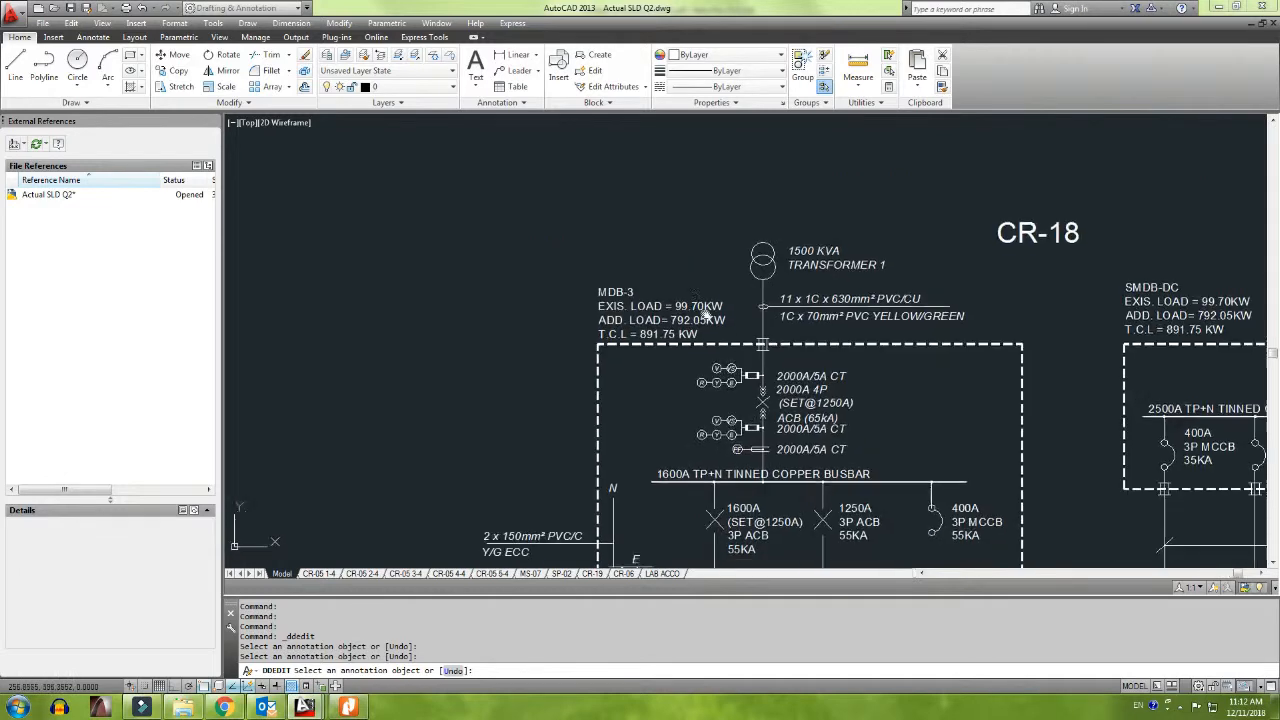
mouse_move(756, 490)
middle_down()
mouse_move(700, 352)
mouse_move(697, 298)
middle_up()
scroll(699, 300, up, 1)
scroll(698, 306, down, 1)
key(Escape)
Step: Stretch the left side of the dashed MDB-3 enclosure horizontally outward, including its load text, busbar end and earthing symbols
middle_drag(628, 352, 645, 385)
text(s)
key(Return)
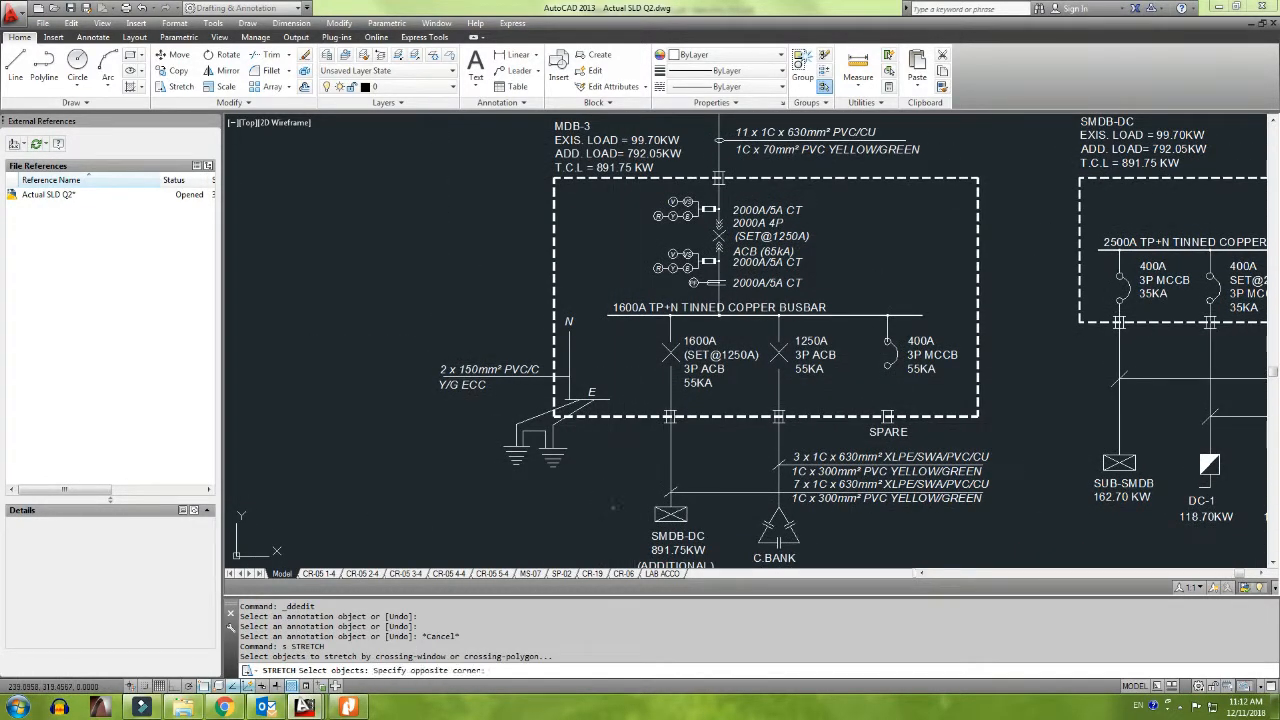
scroll(452, 230, down, 2)
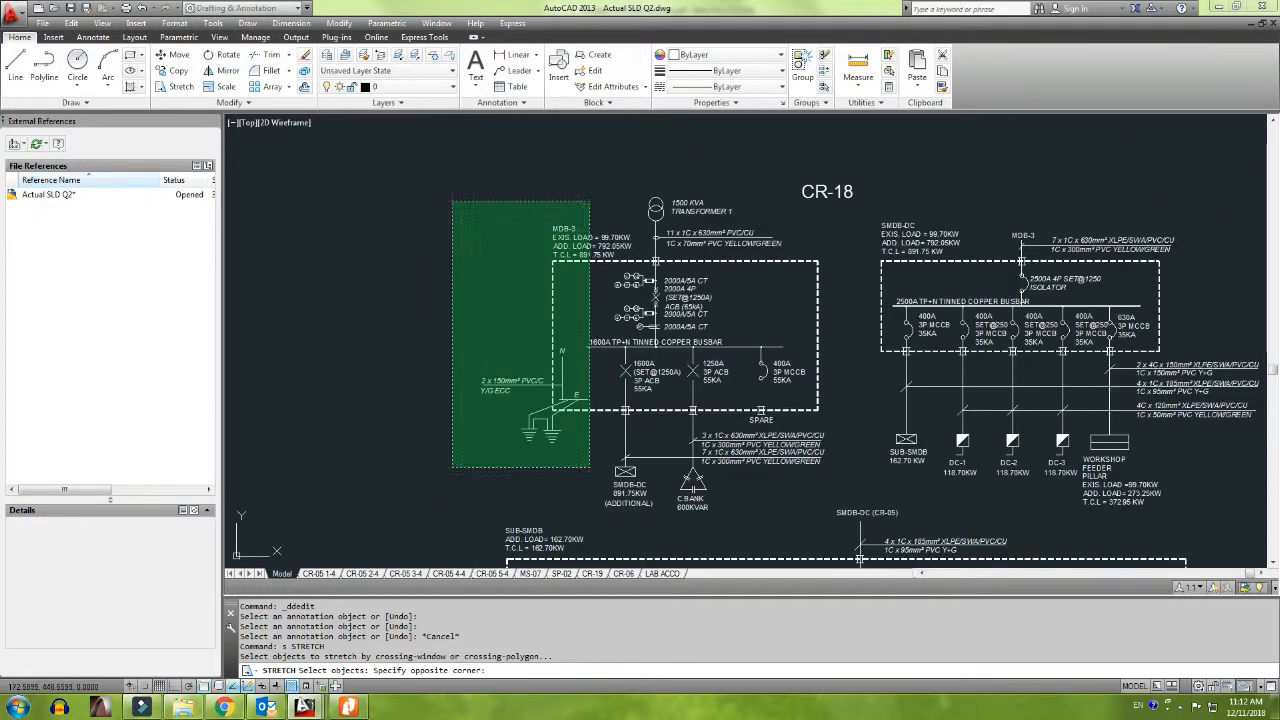
click(452, 201)
key(Return)
click(474, 206)
key(F8)
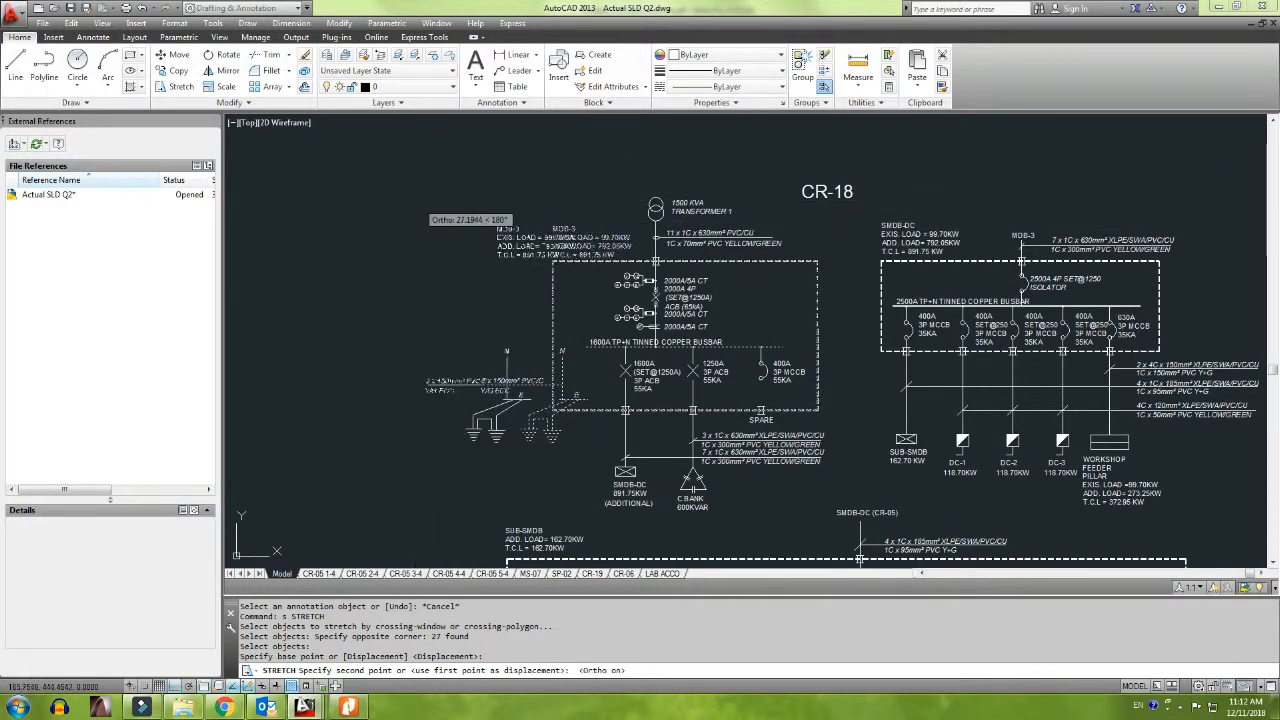
click(380, 220)
Step: Check the incoming ACB rating and outgoing feeders in the CR-18 sketch in Nitro Pro against the MDB-3 board in AutoCAD
scroll(585, 391, up, 4)
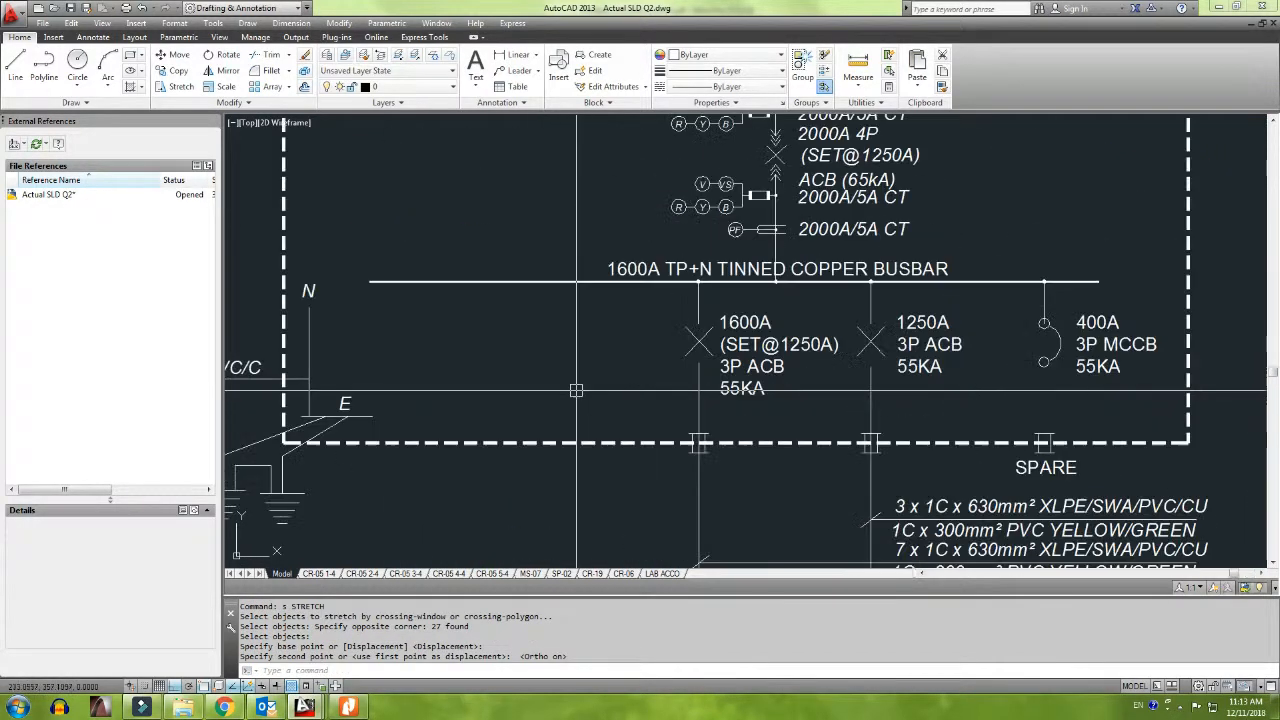
scroll(576, 391, down, 2)
key(alt+Tab)
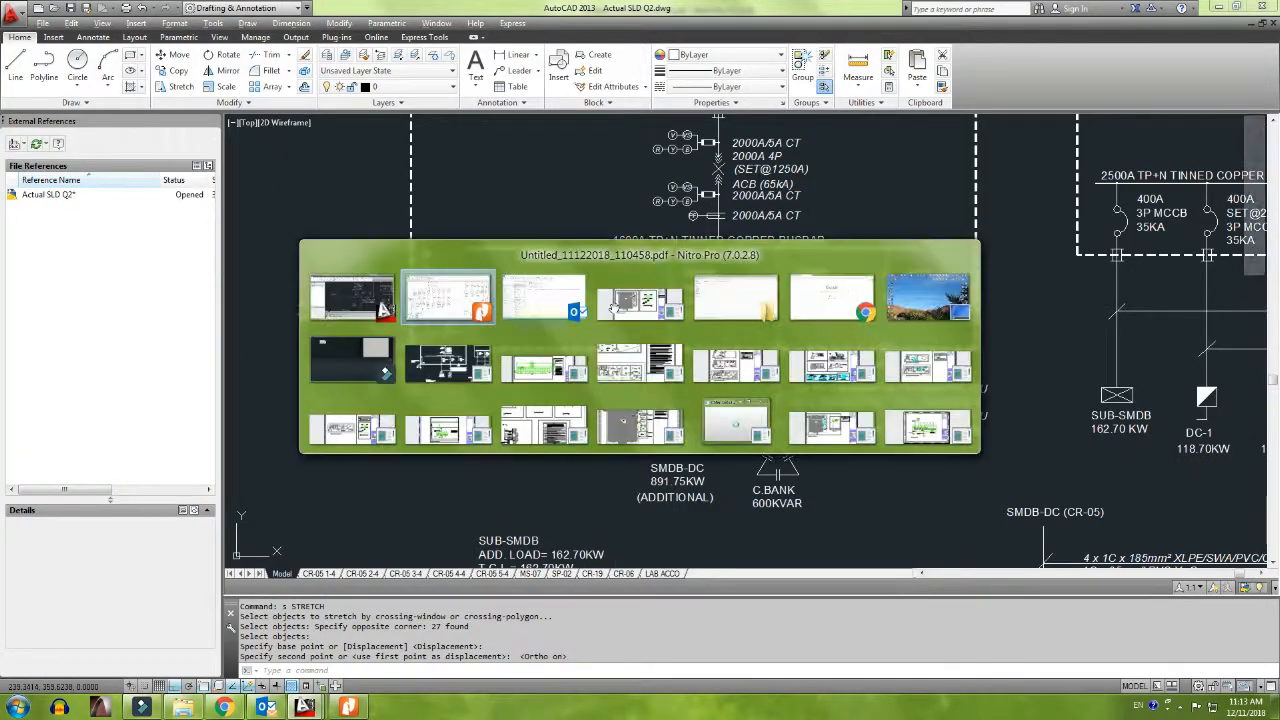
key(alt+Tab)
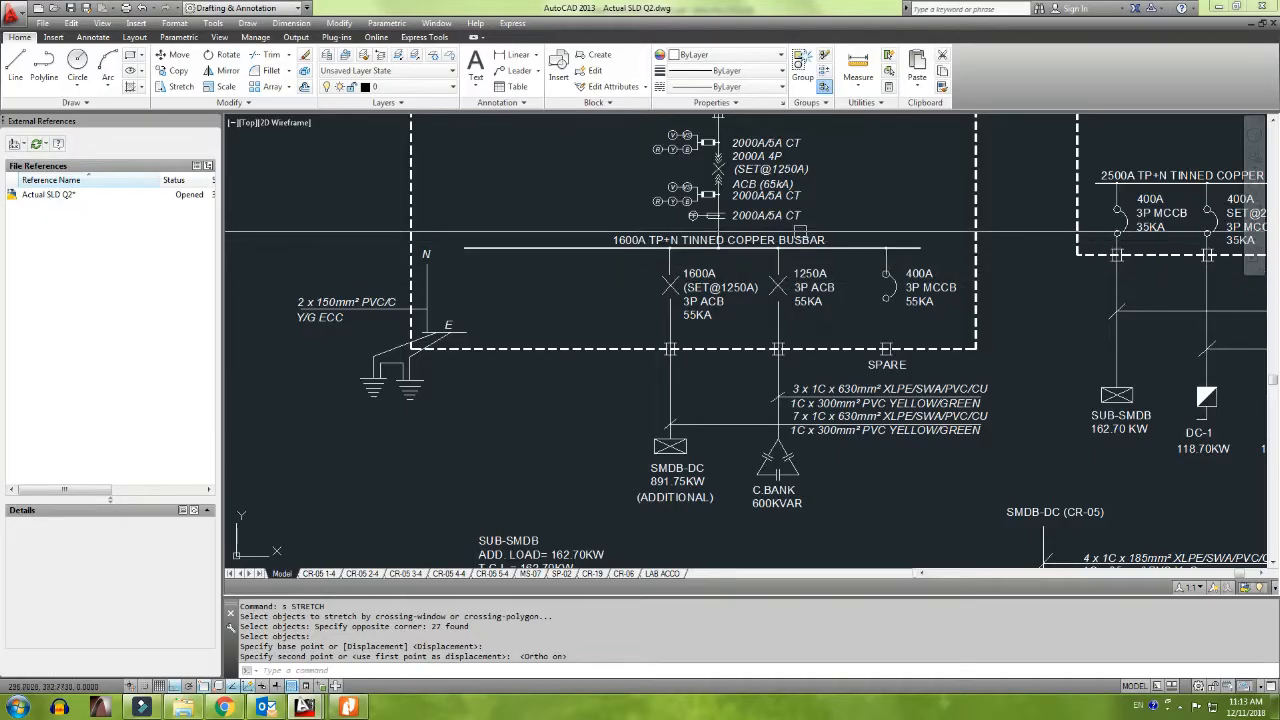
scroll(718, 272, up, 4)
scroll(718, 272, down, 3)
key(alt+Tab)
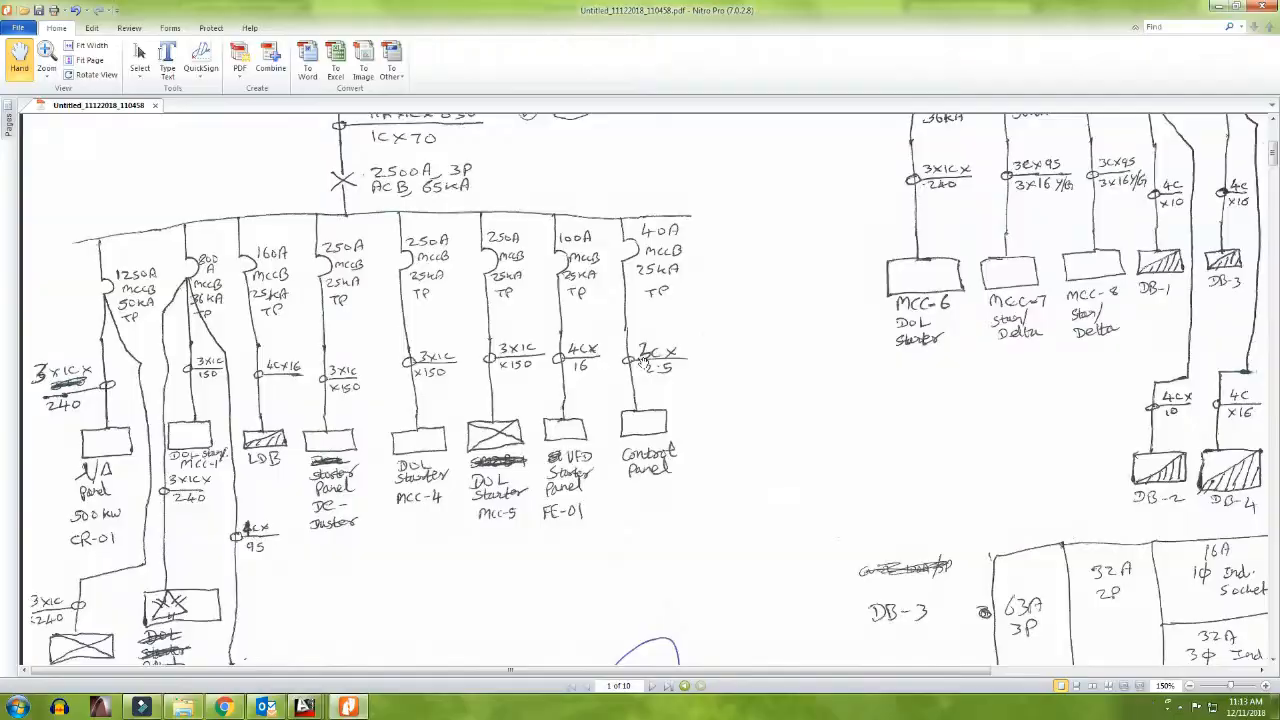
key(alt+Tab)
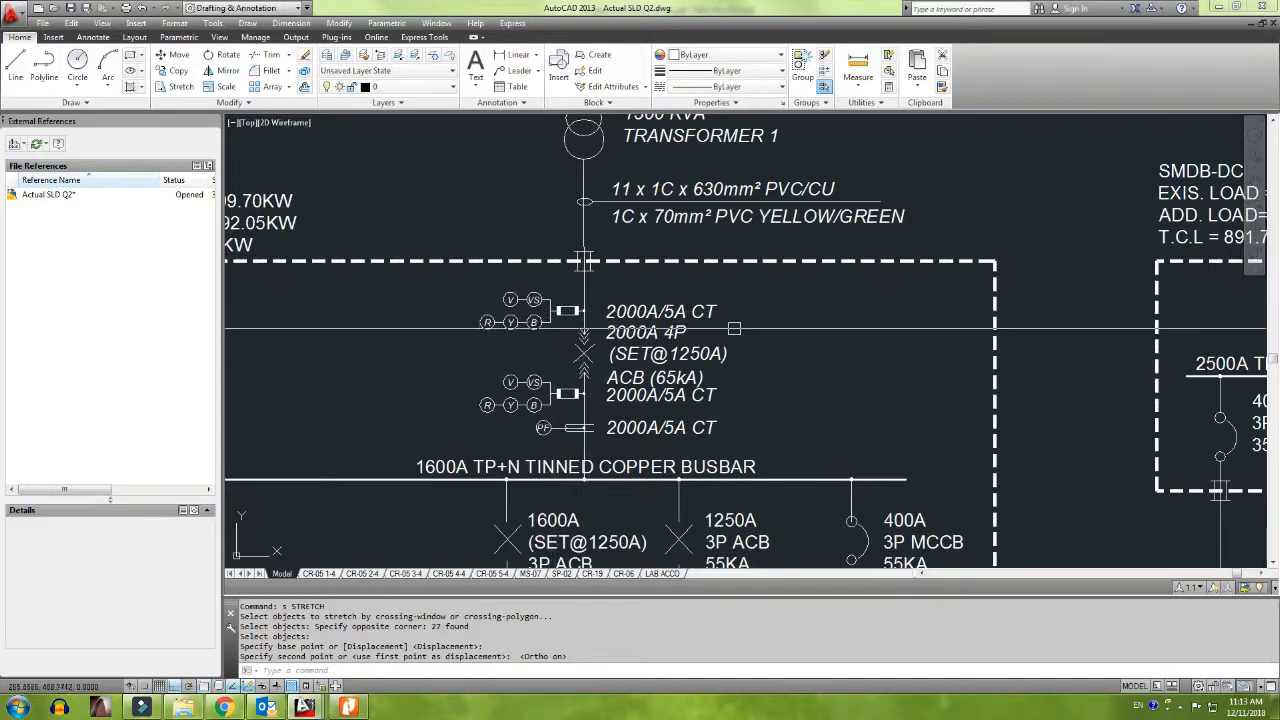
Step: Change the MDB-3 incomer's upper CT label to 2500A/5A CT and the ACB label below it to 2500A 4P
scroll(578, 299, up, 3)
double_click(757, 345)
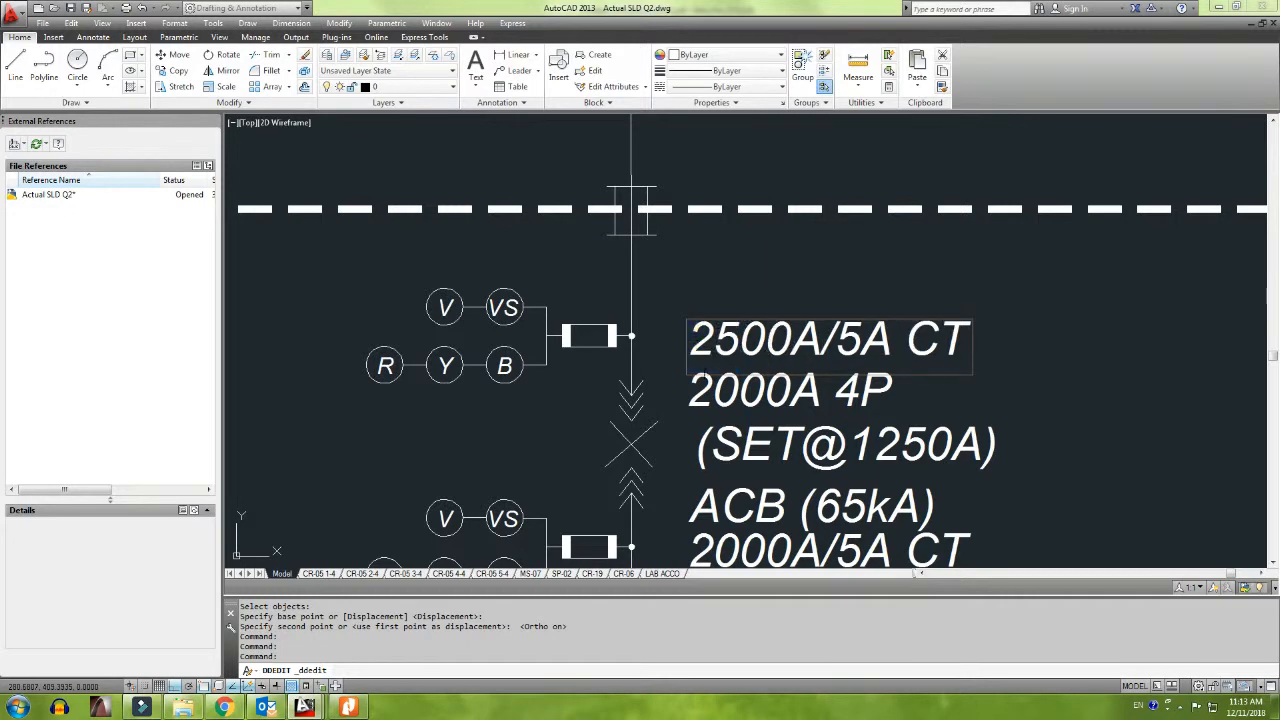
click(735, 400)
click(735, 391)
click(737, 389)
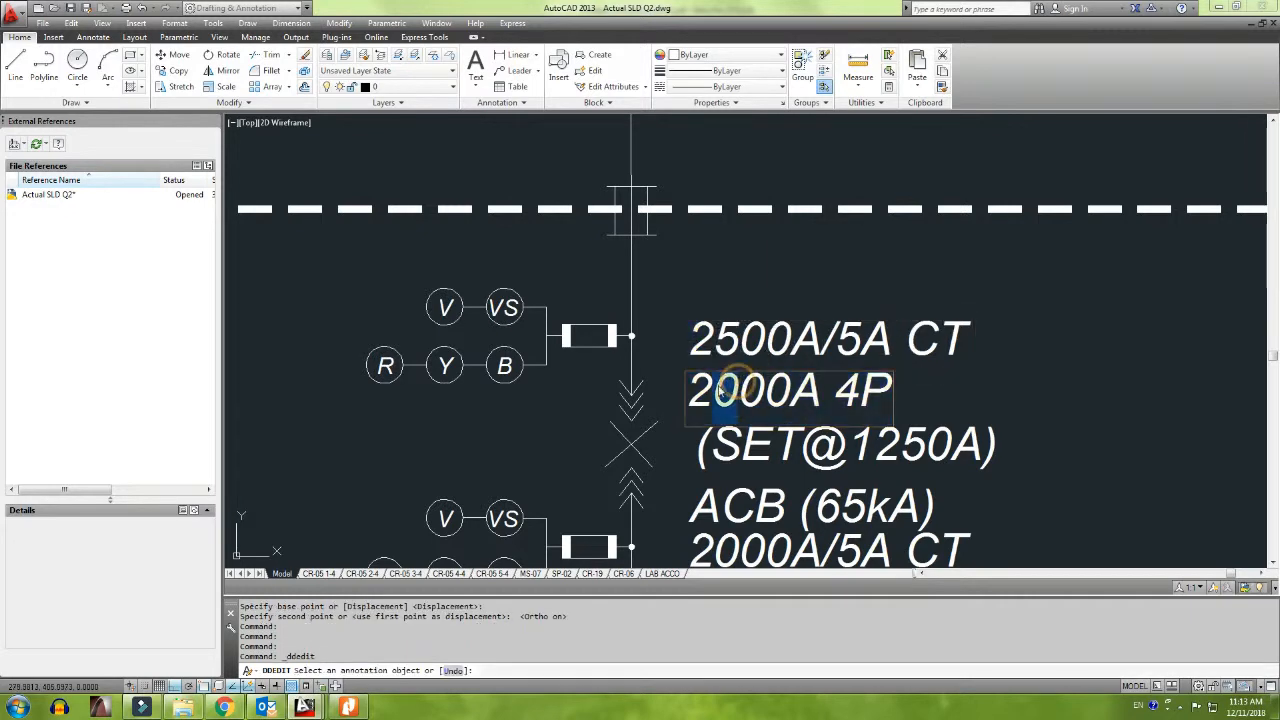
text(5)
key(Return)
Step: Change the two CT labels below the incoming ACB to 2500A/5A CT, and end text editing
middle_drag(795, 542, 723, 437)
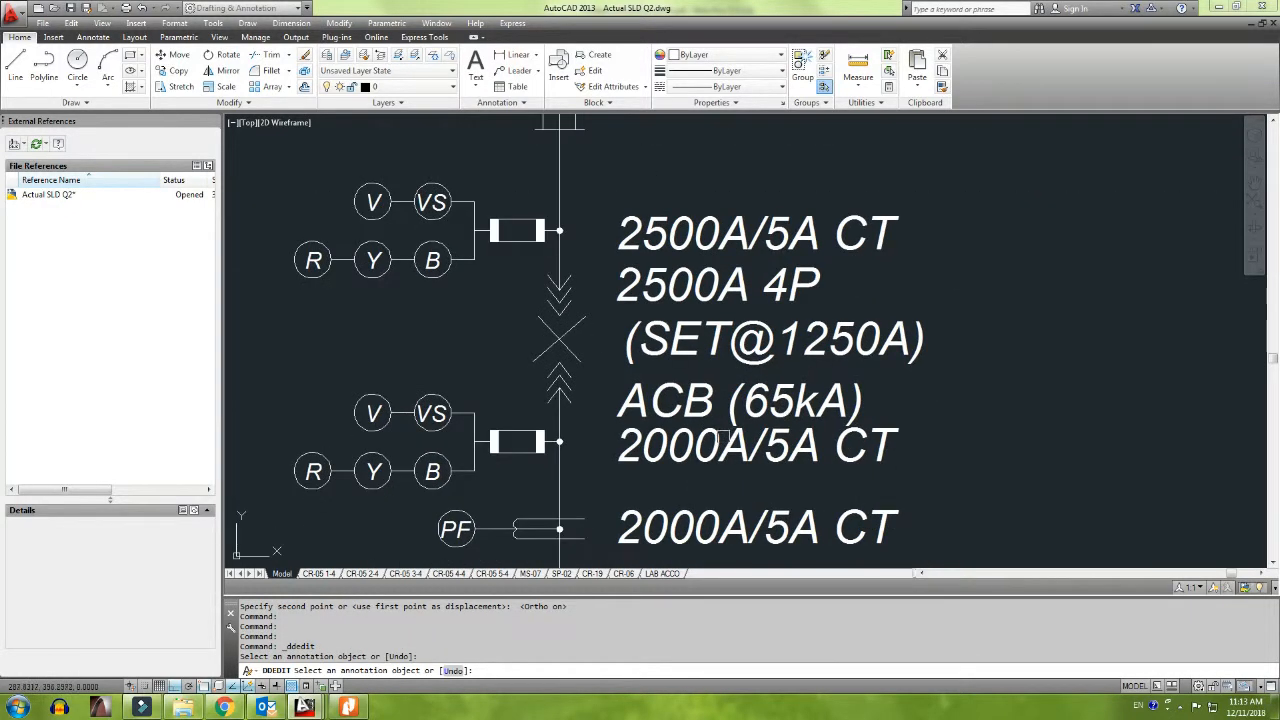
click(688, 444)
click(681, 442)
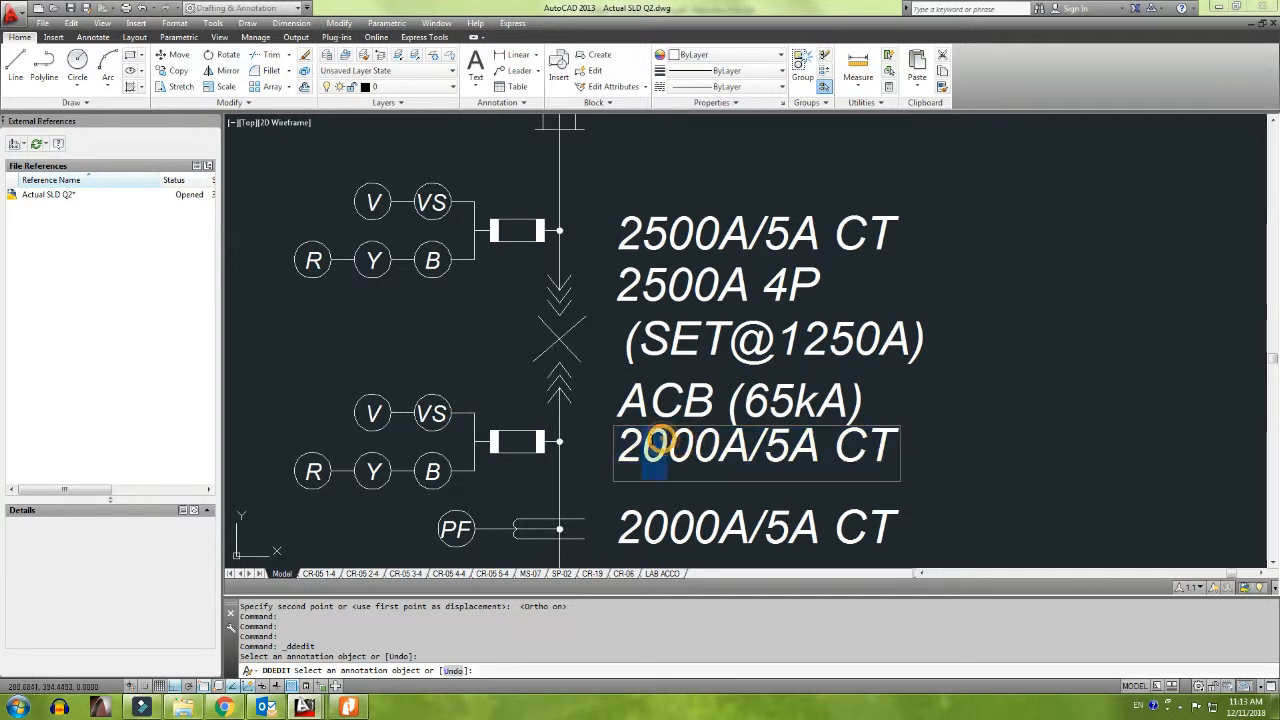
key(Return)
click(668, 530)
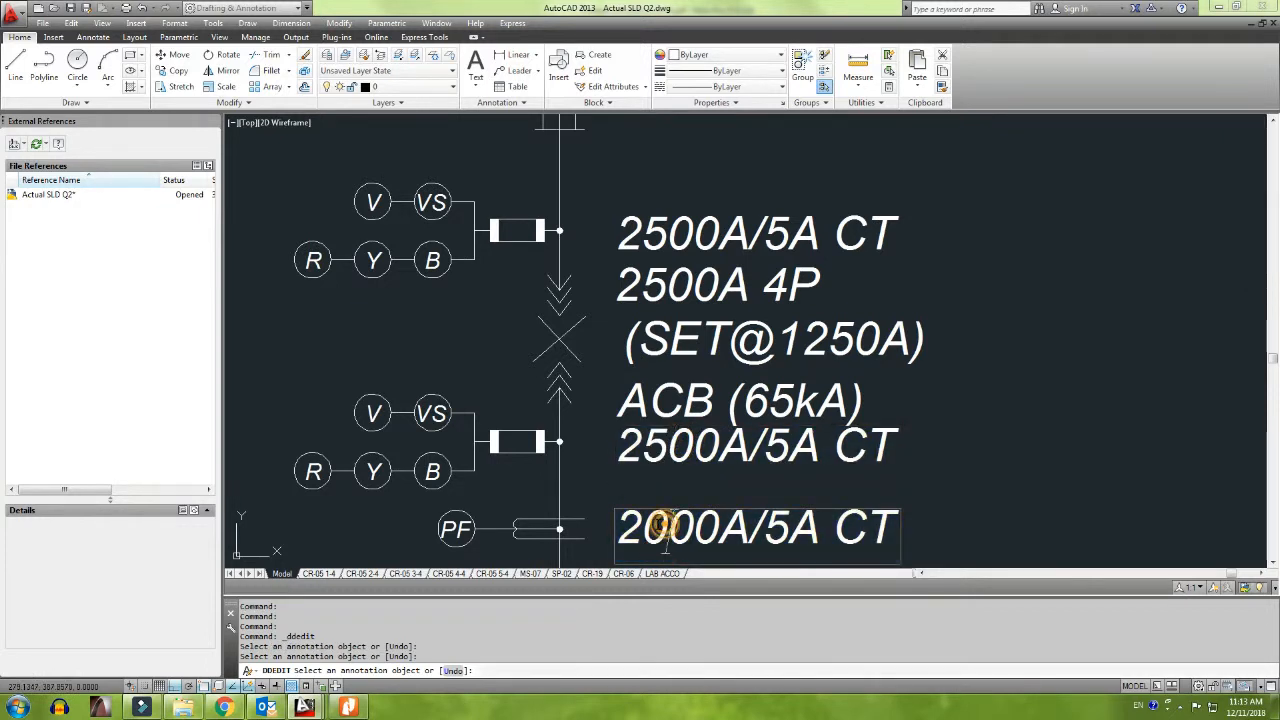
click(1036, 435)
key(Escape)
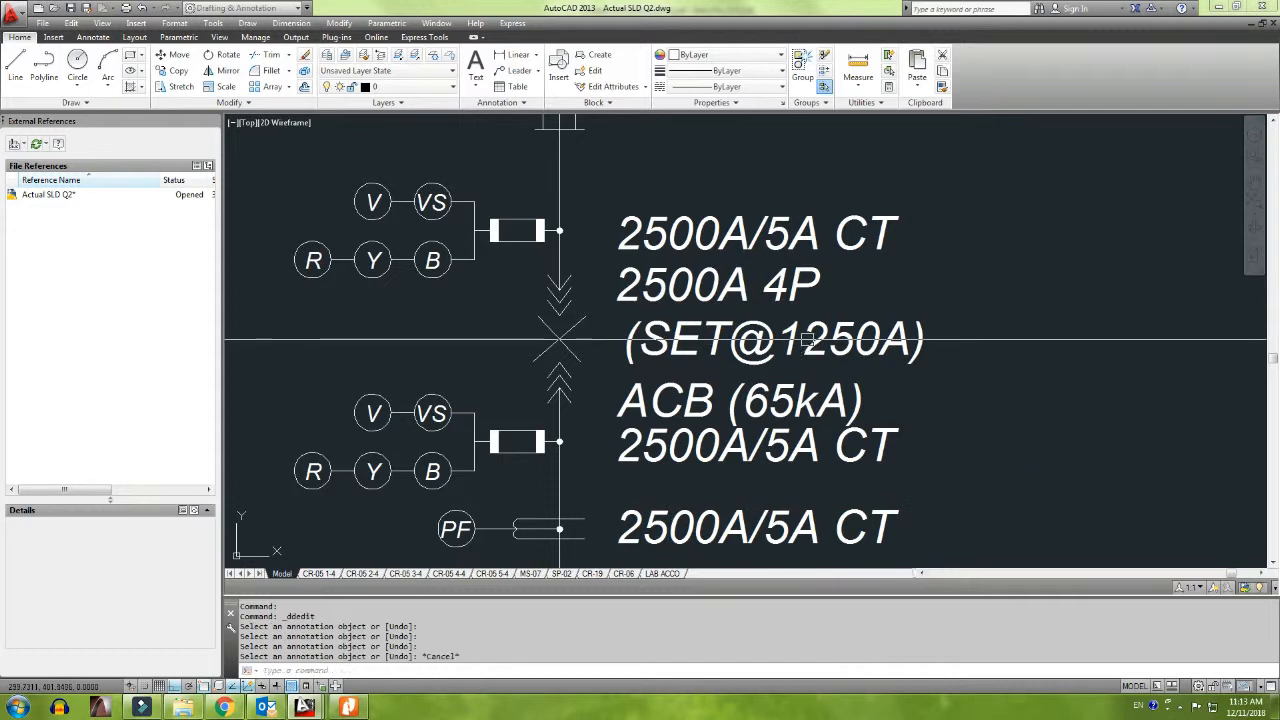
Step: Delete the incoming ACB's (SET@1250A) text and move the upper CT and 2500A 4P labels down to close the gap
click(806, 333)
key(Delete)
click(851, 334)
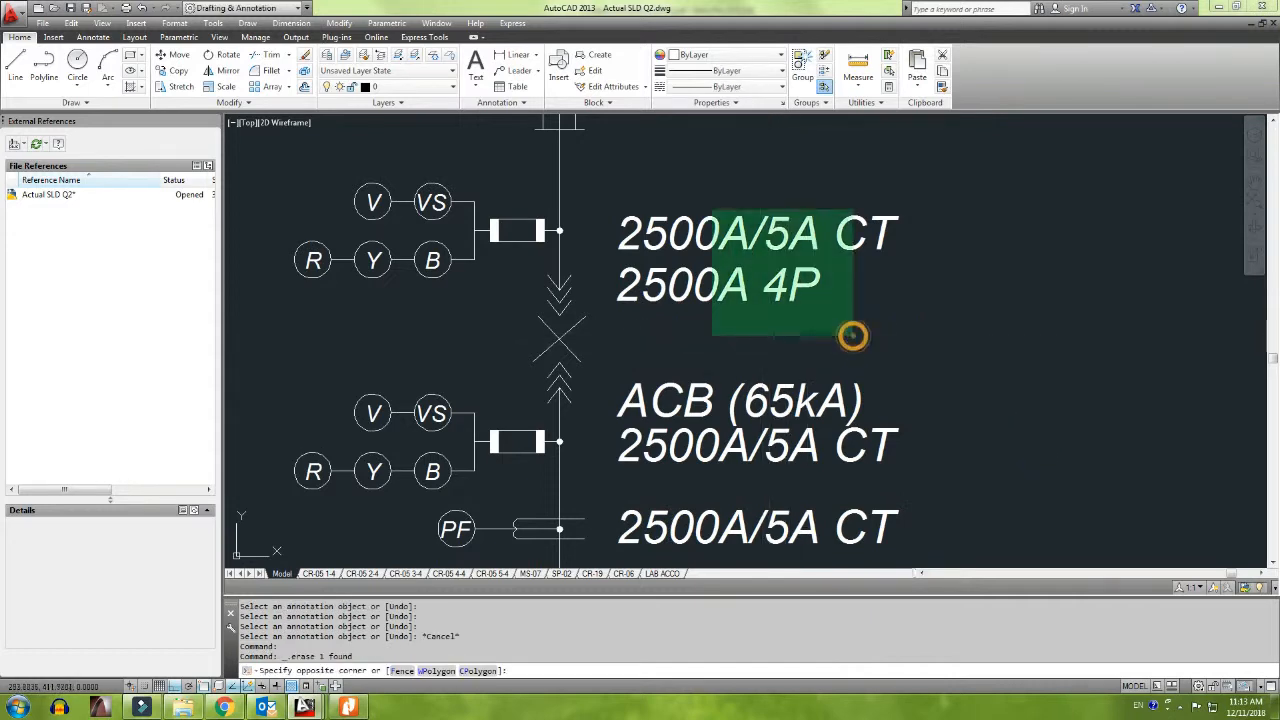
click(631, 206)
text(m)
key(Return)
click(932, 305)
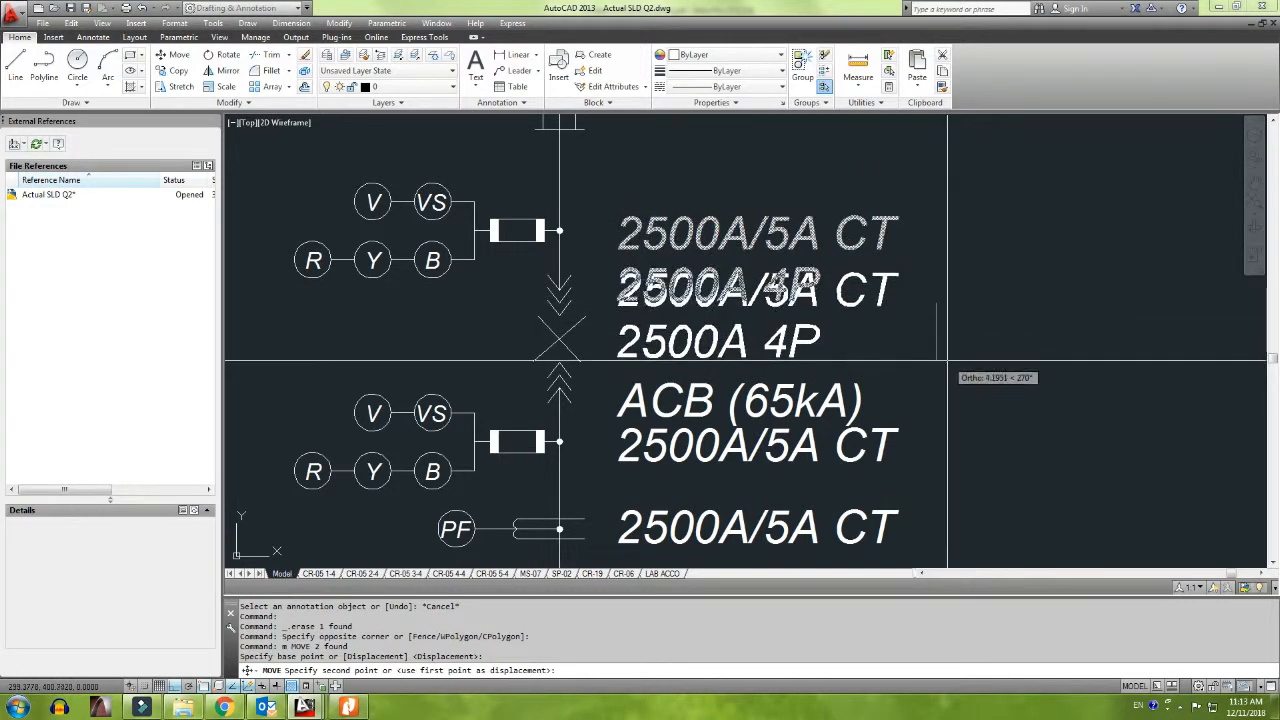
click(940, 361)
scroll(826, 350, down, 4)
middle_drag(820, 360, 802, 310)
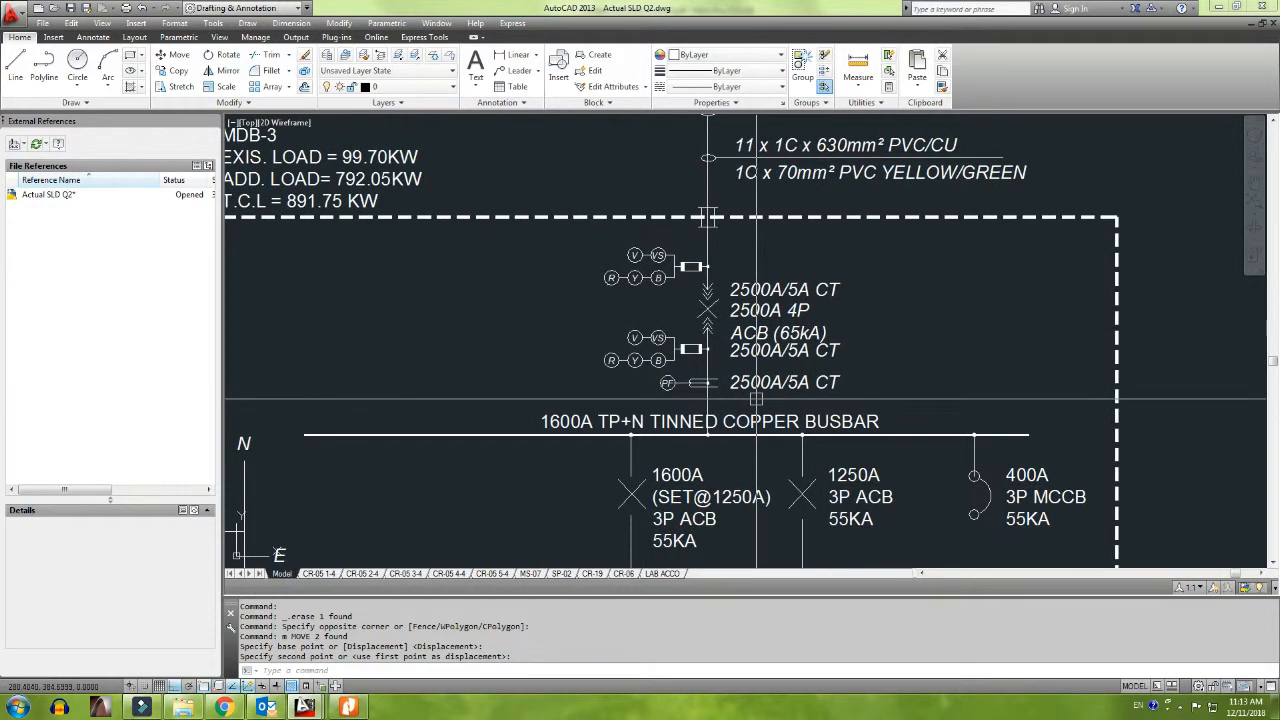
Step: Change the MDB-3 busbar label to 2500A TP+N TINNED COPPER BUSBAR
middle_drag(671, 426, 870, 418)
scroll(830, 429, up, 3)
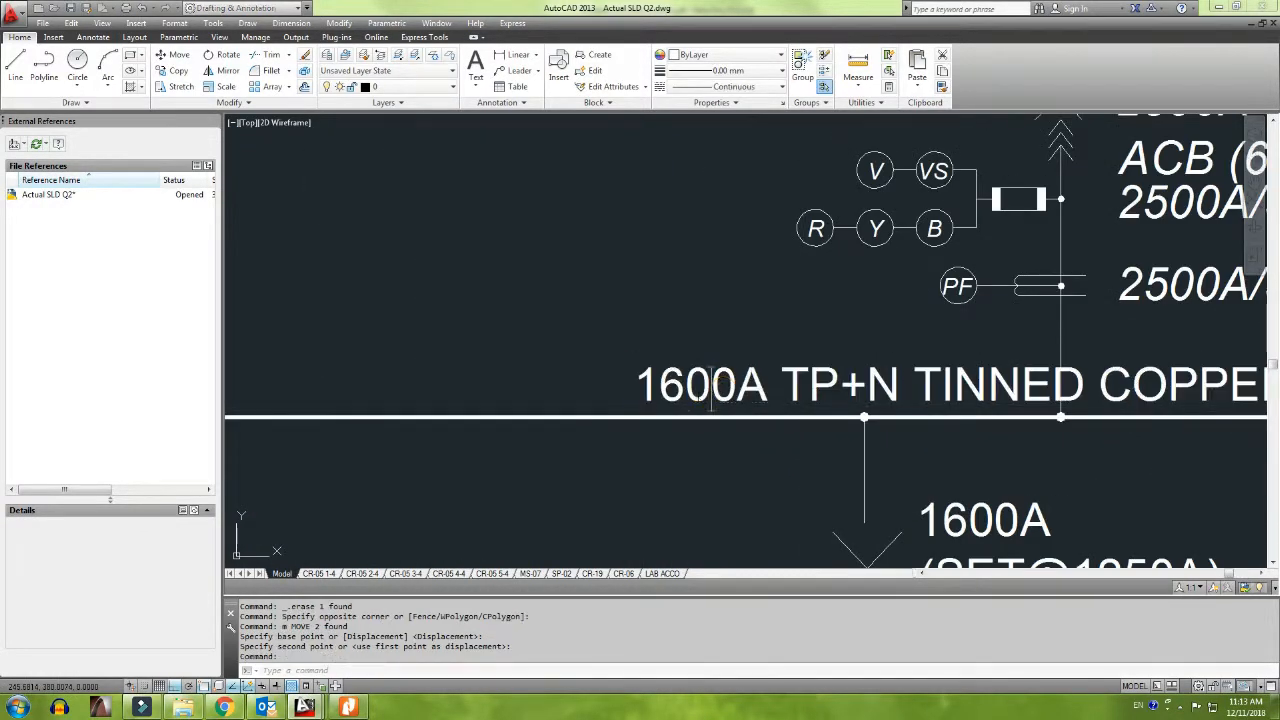
double_click(684, 390)
text(25)
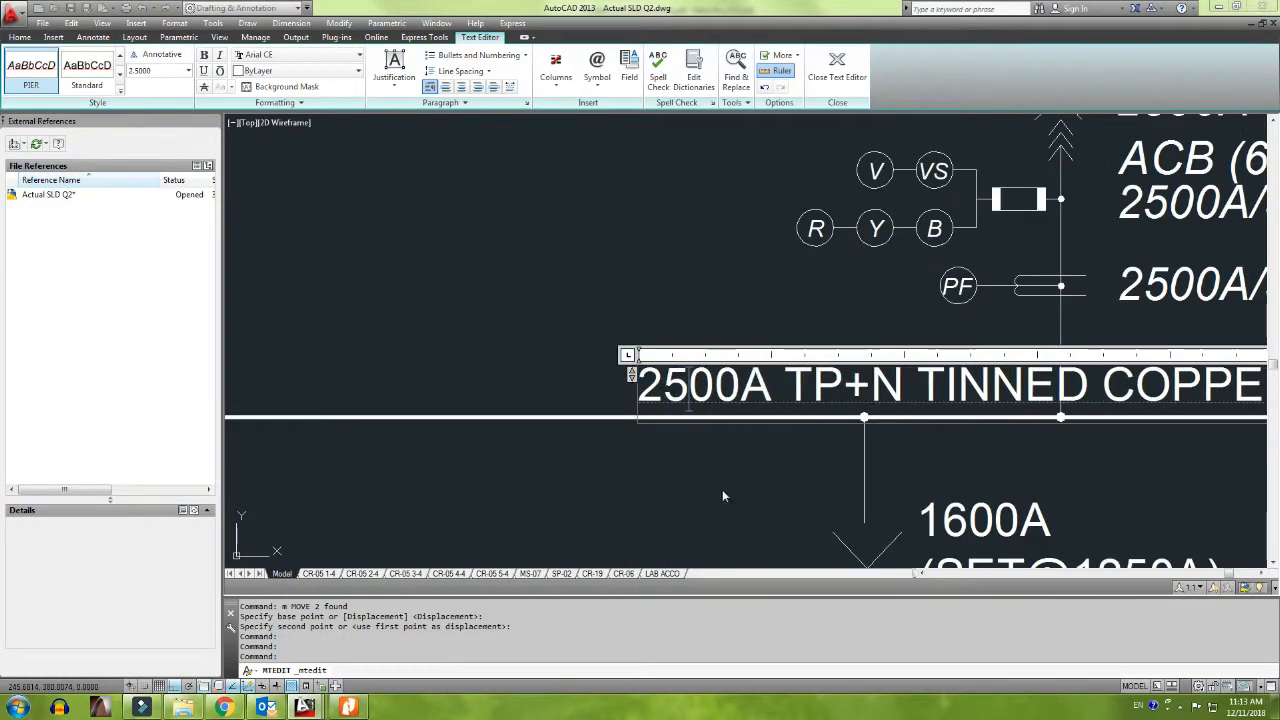
click(720, 489)
Step: Move the busbar label horizontally to the left end of the MDB-3 busbar
scroll(707, 380, down, 4)
click(707, 380)
click(682, 397)
middle_drag(697, 357, 722, 281)
text(m)
key(space)
click(688, 251)
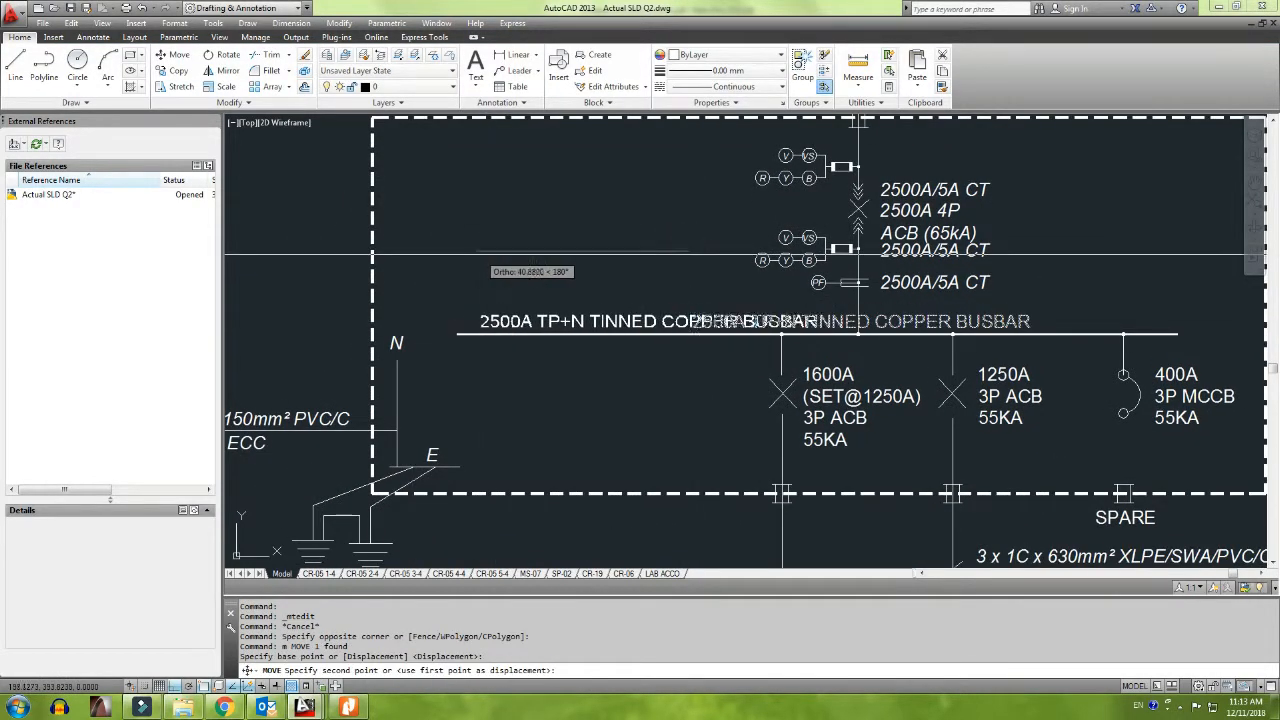
click(459, 252)
key(Escape)
Step: Check the outgoing breakers in the Nitro Pro sketch, and delete MDB-3's two outgoing ACB symbols with their rating labels in AutoCAD
middle_drag(627, 415, 695, 316)
click(951, 366)
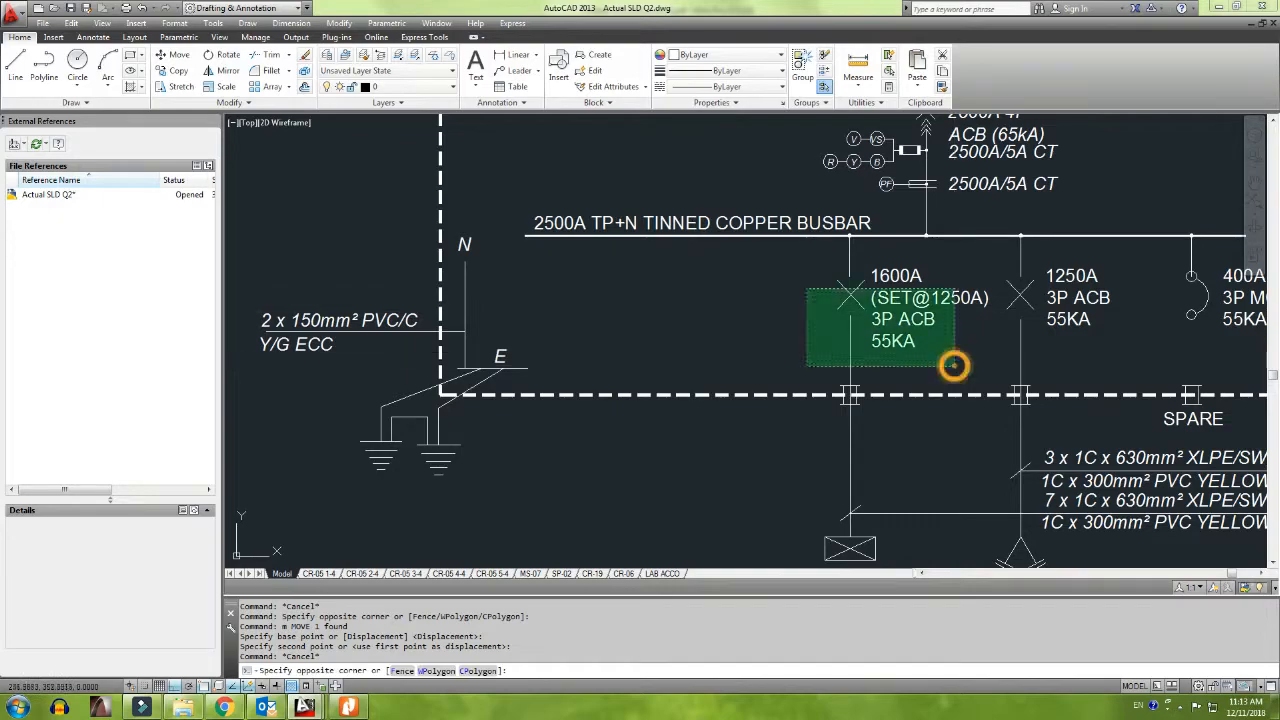
click(804, 259)
key(alt+Tab)
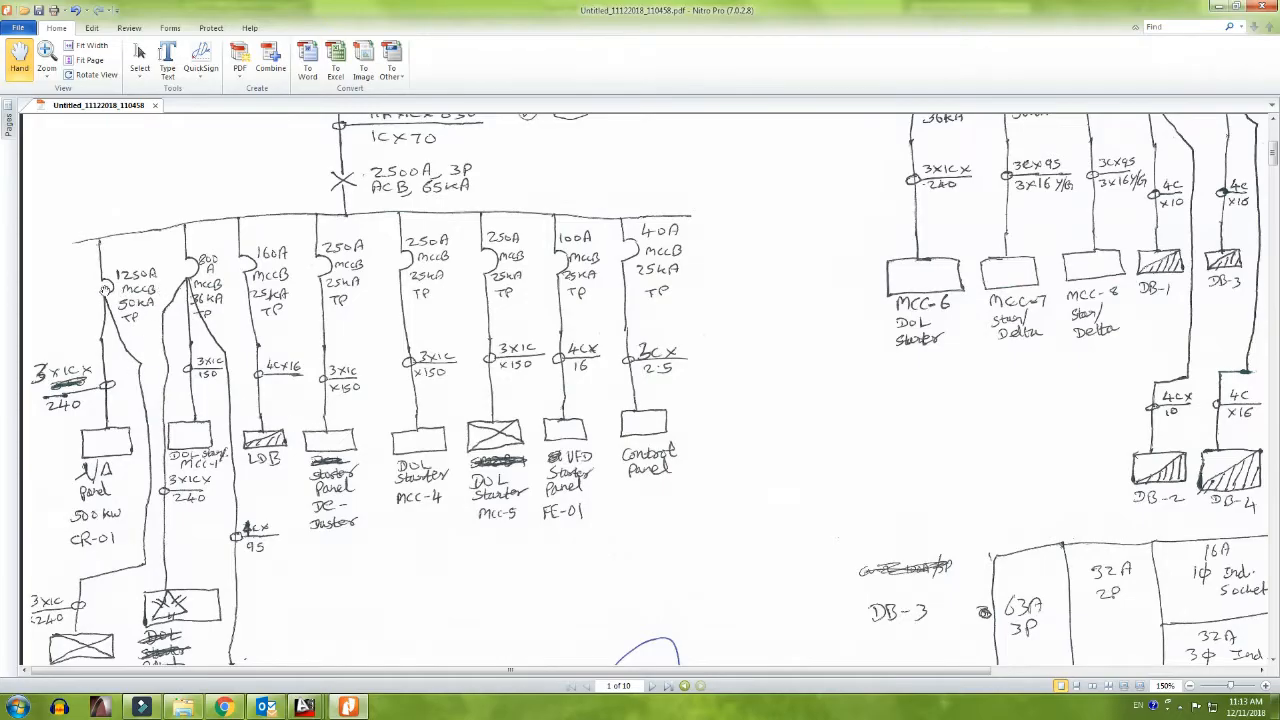
key(alt+Tab)
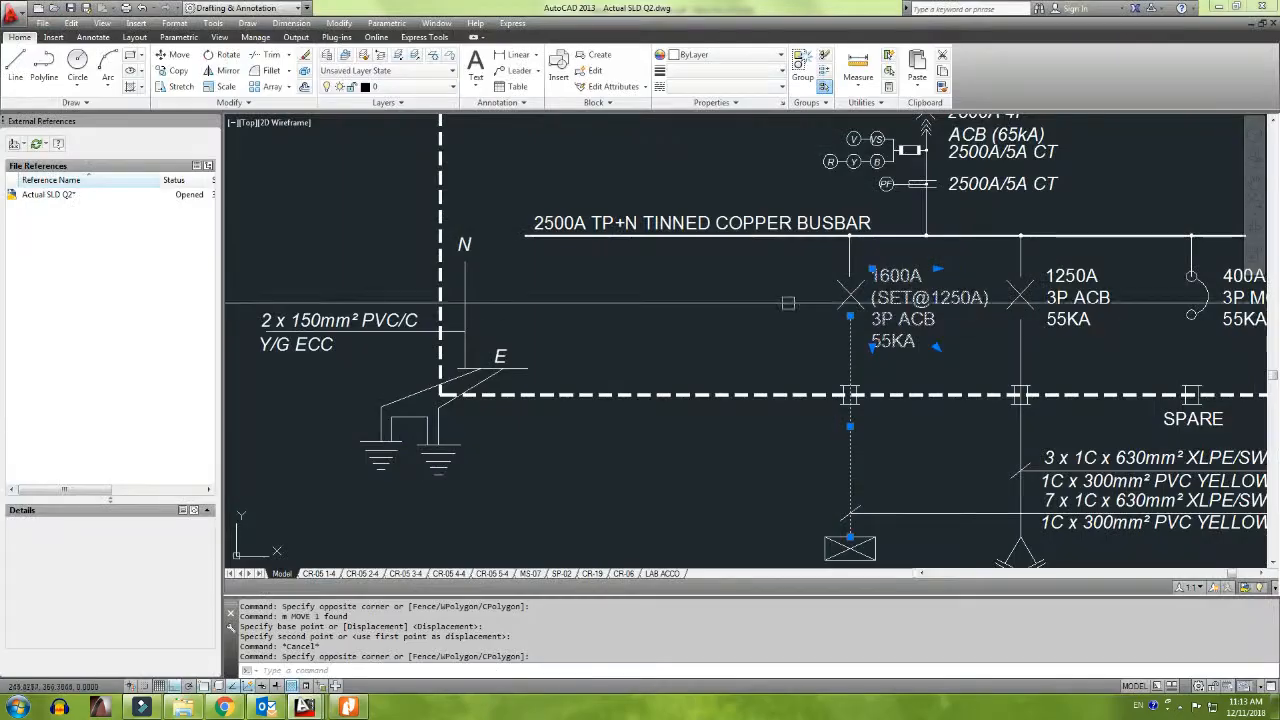
key(Escape)
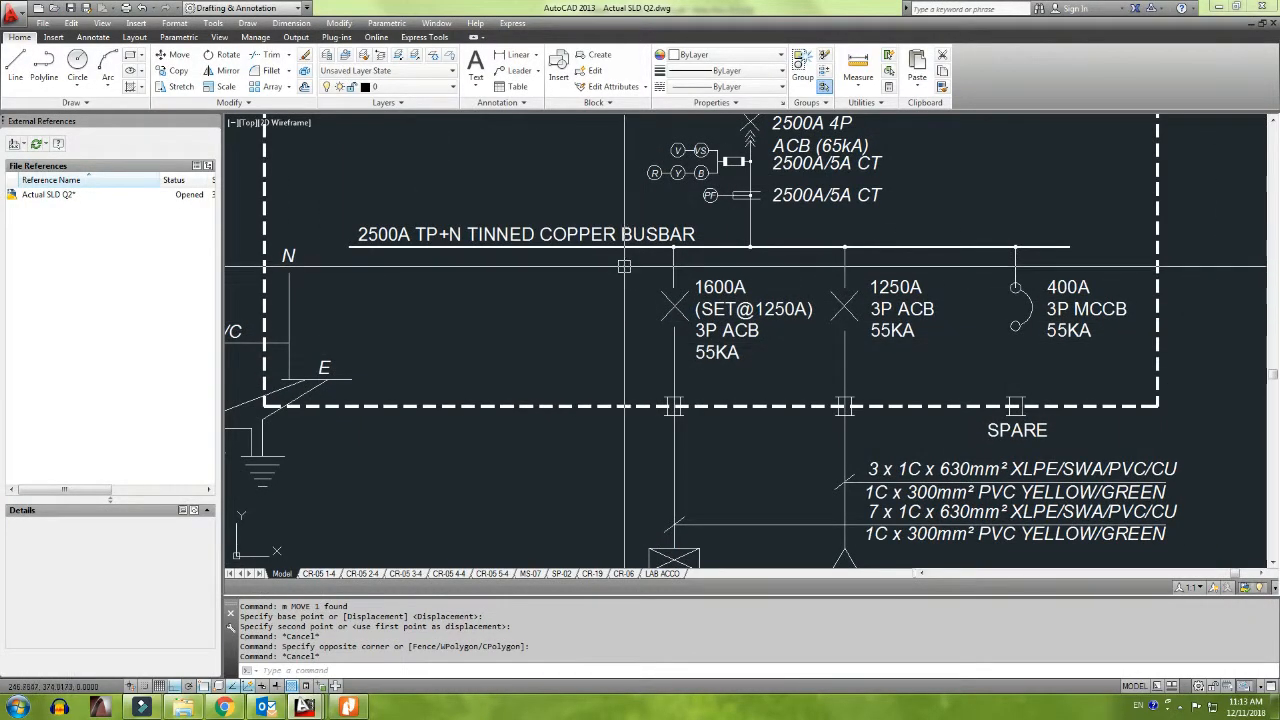
click(623, 268)
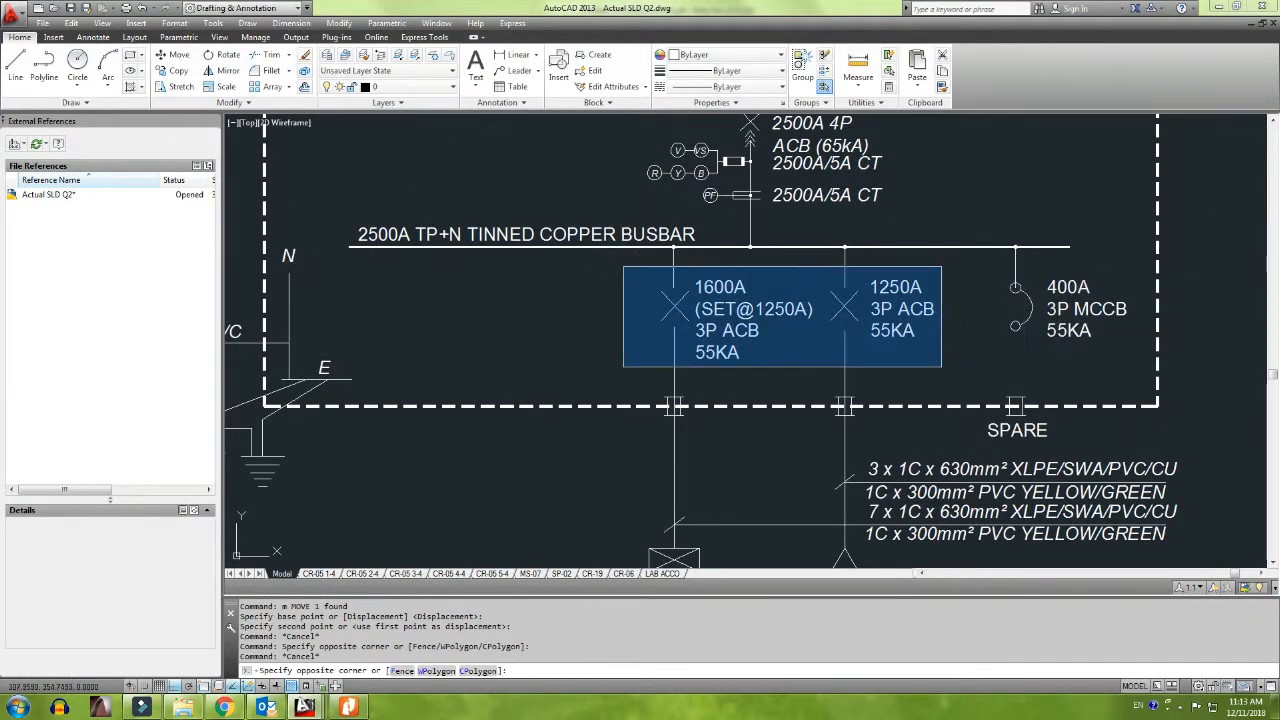
click(1100, 368)
key(Delete)
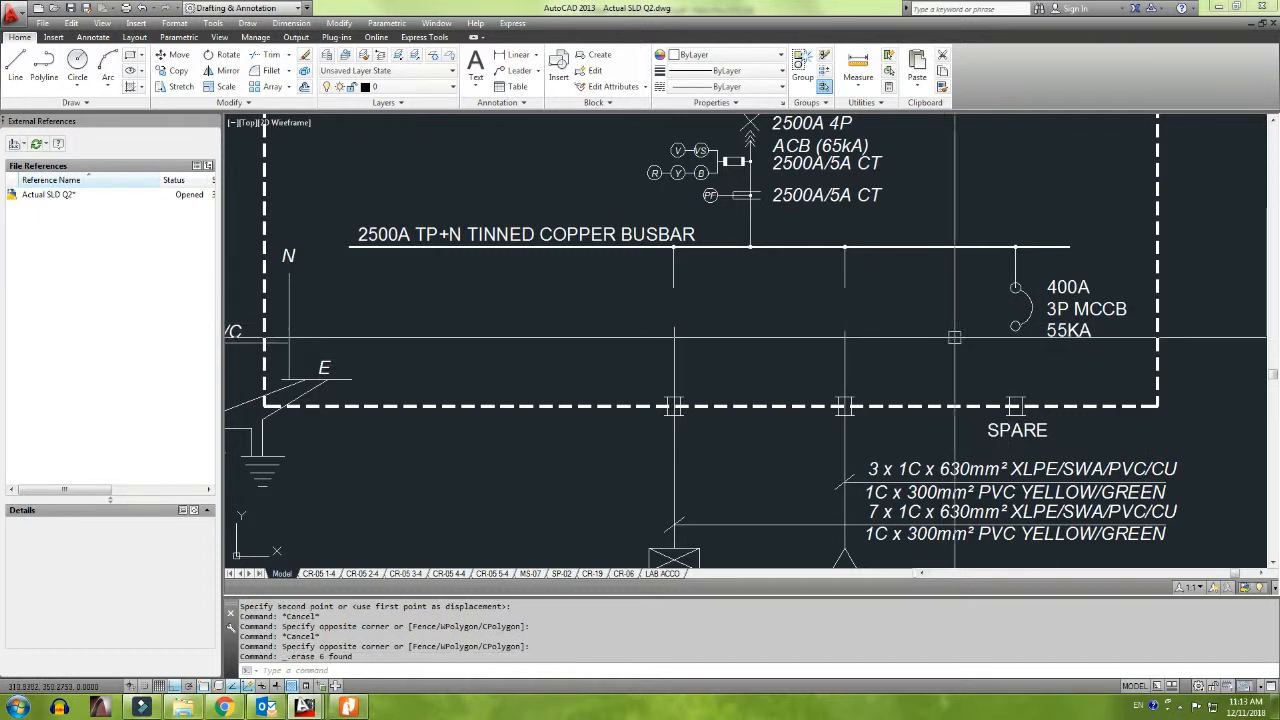
Step: Copy the spare feeder's MCCB symbol and 400A 3P MCCB 55KA label into the gaps of the C.BANK and SMDB-DC feeders
click(972, 254)
click(1152, 366)
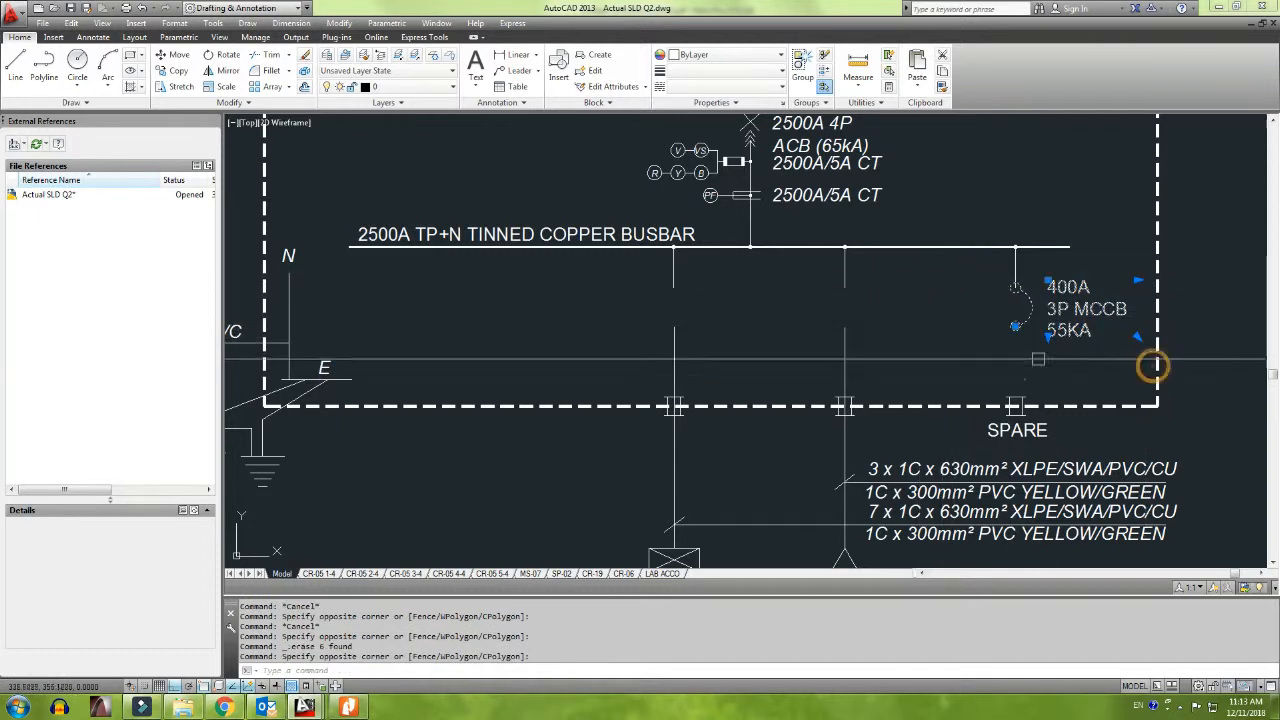
text(co)
key(Return)
scroll(1024, 312, up, 4)
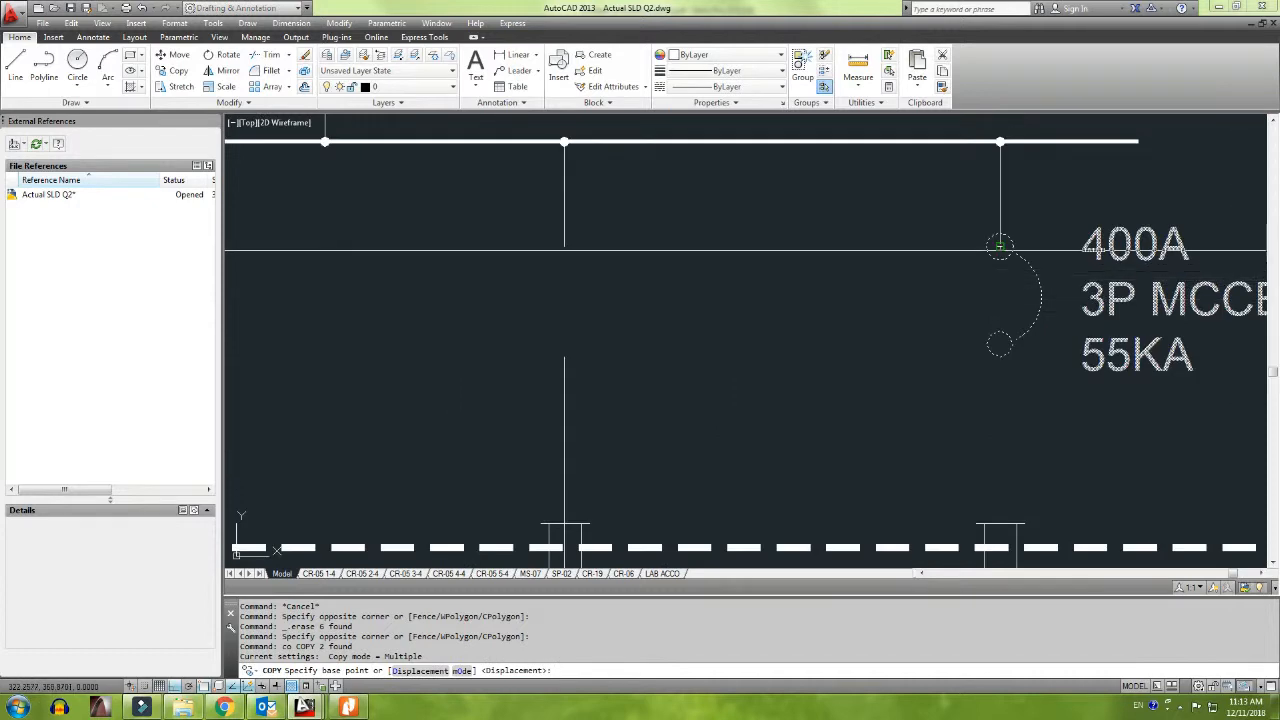
click(1000, 245)
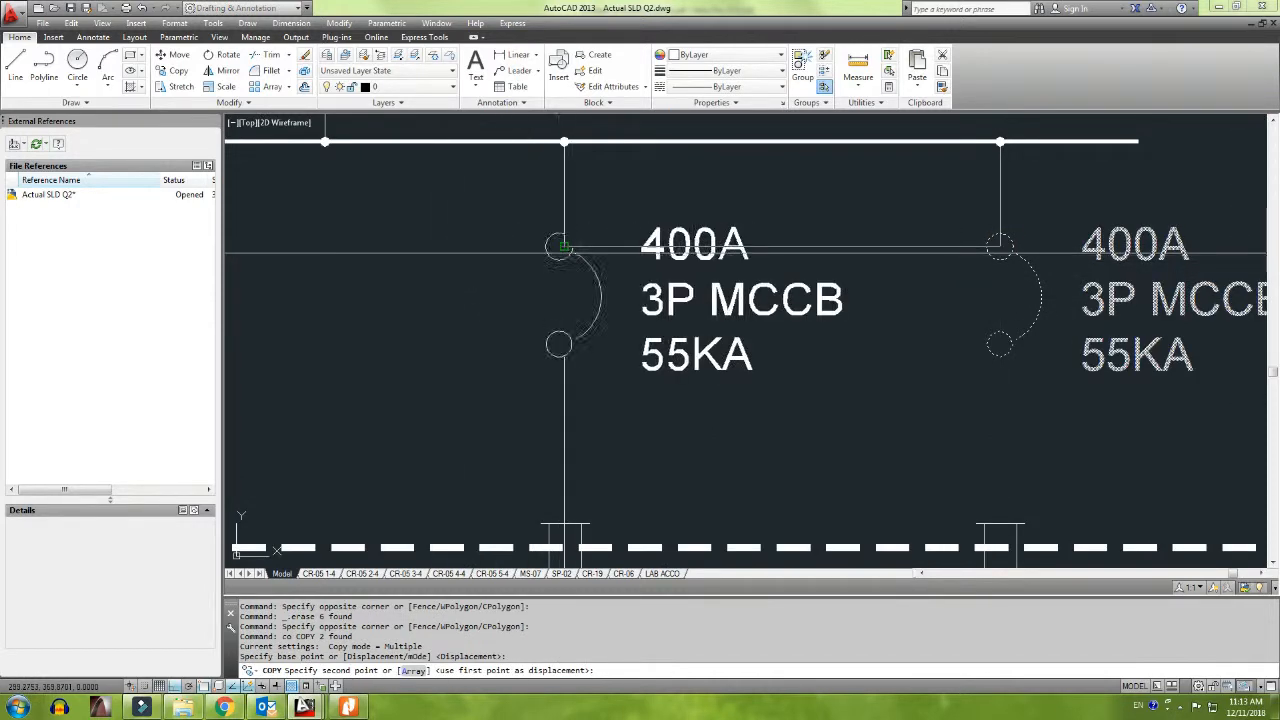
click(564, 246)
middle_drag(334, 320, 768, 310)
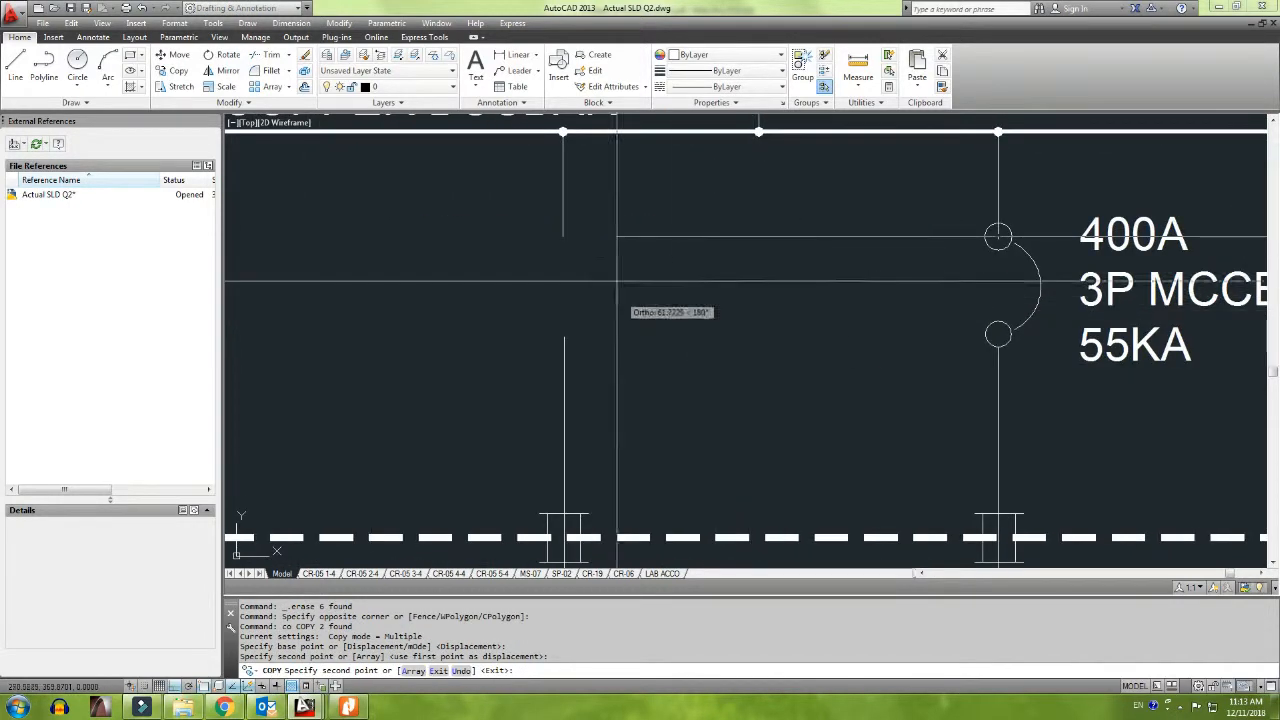
click(560, 243)
scroll(699, 238, down, 6)
key(Escape)
key(Escape)
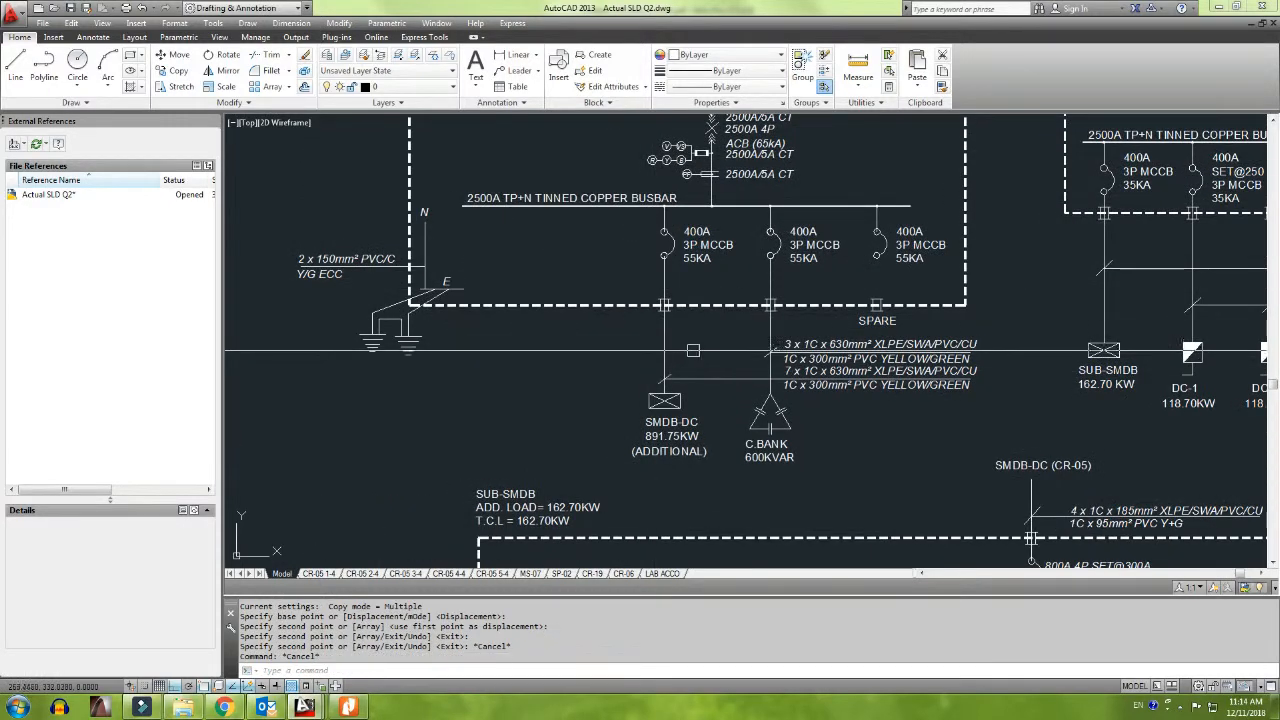
Step: Copy the SMDB-DC feeder's line, MCCB, rating label and cable gland horizontally to two new positions near the busbar's left end
click(693, 350)
click(644, 334)
click(703, 263)
click(710, 282)
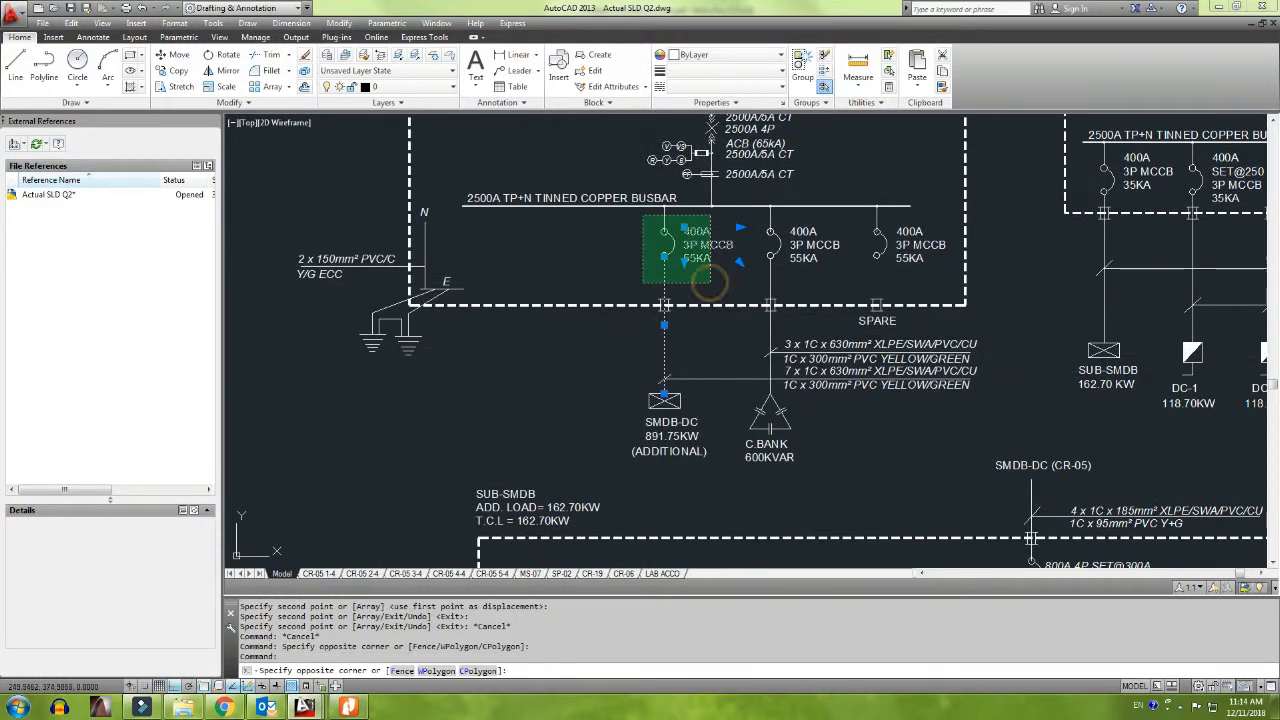
click(642, 216)
click(671, 277)
click(647, 281)
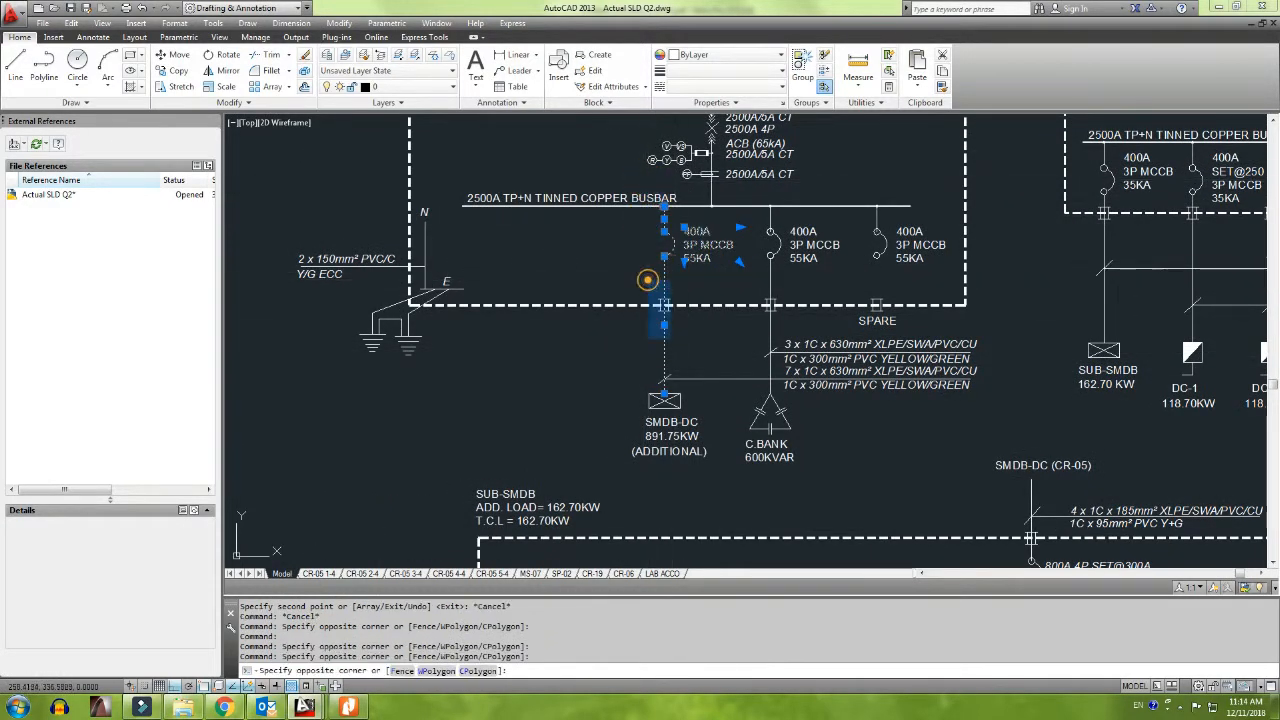
click(686, 349)
text(co)
key(Return)
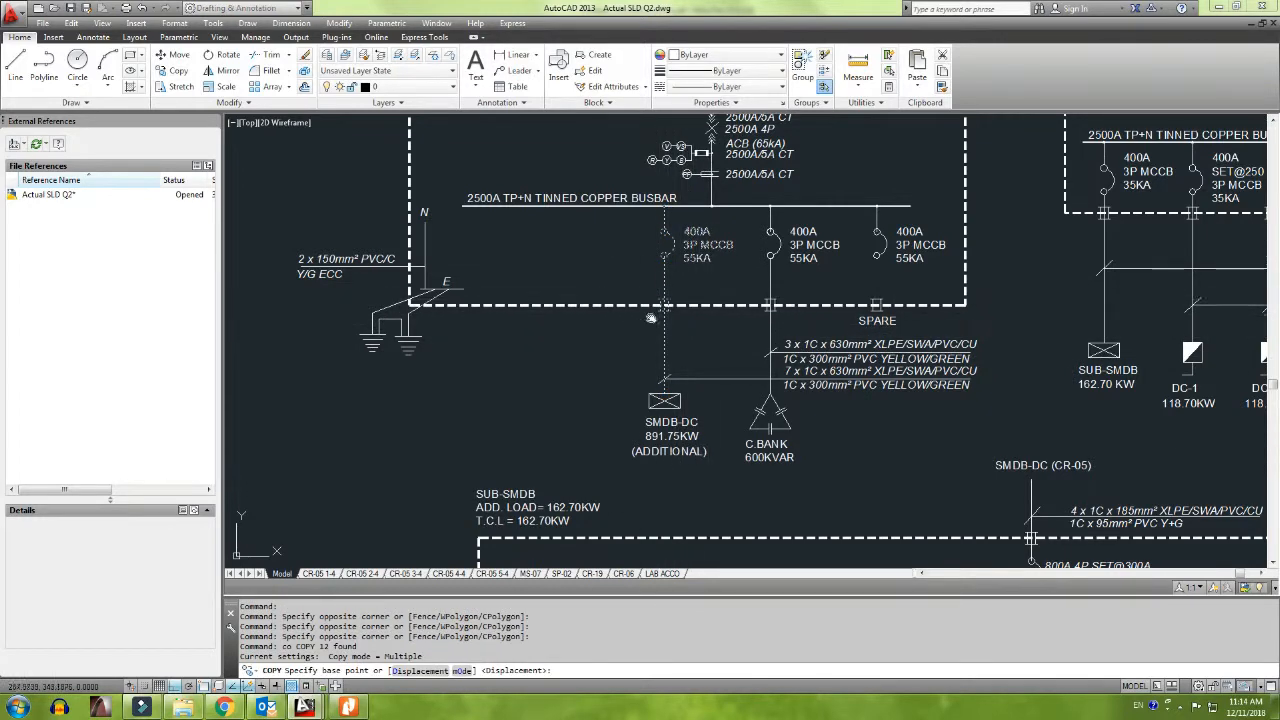
middle_drag(697, 338, 733, 334)
click(633, 393)
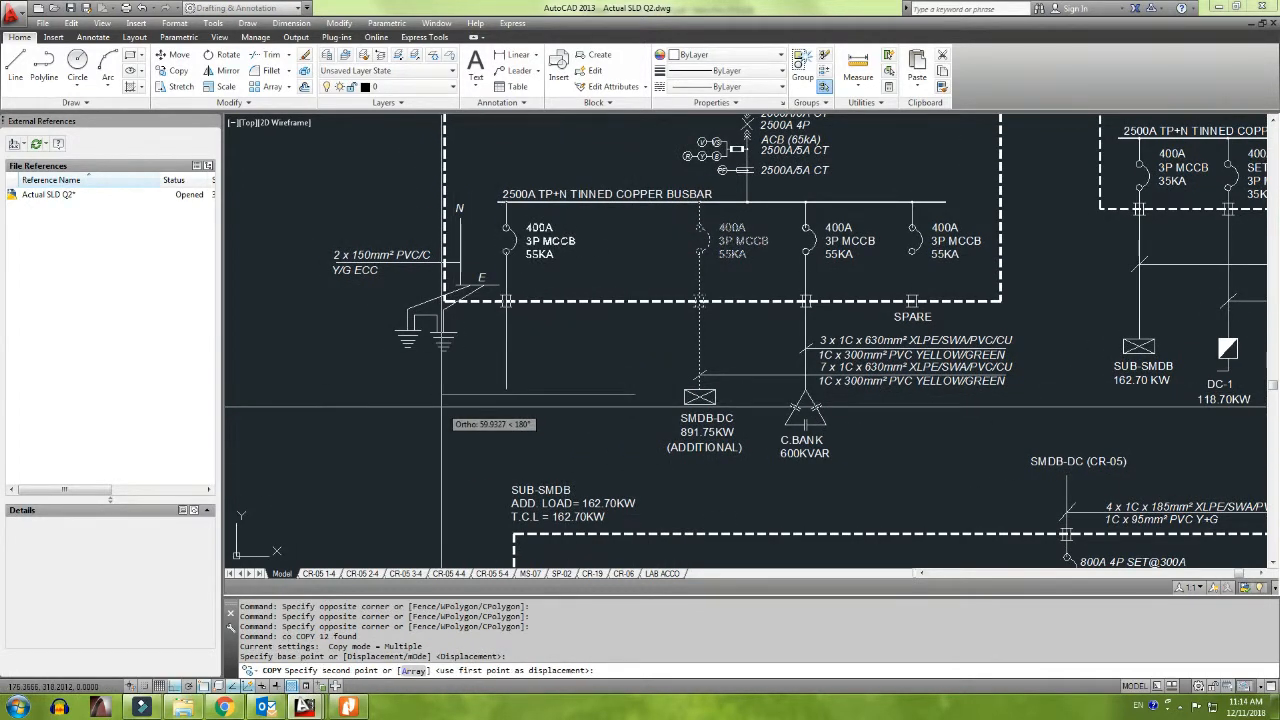
click(441, 407)
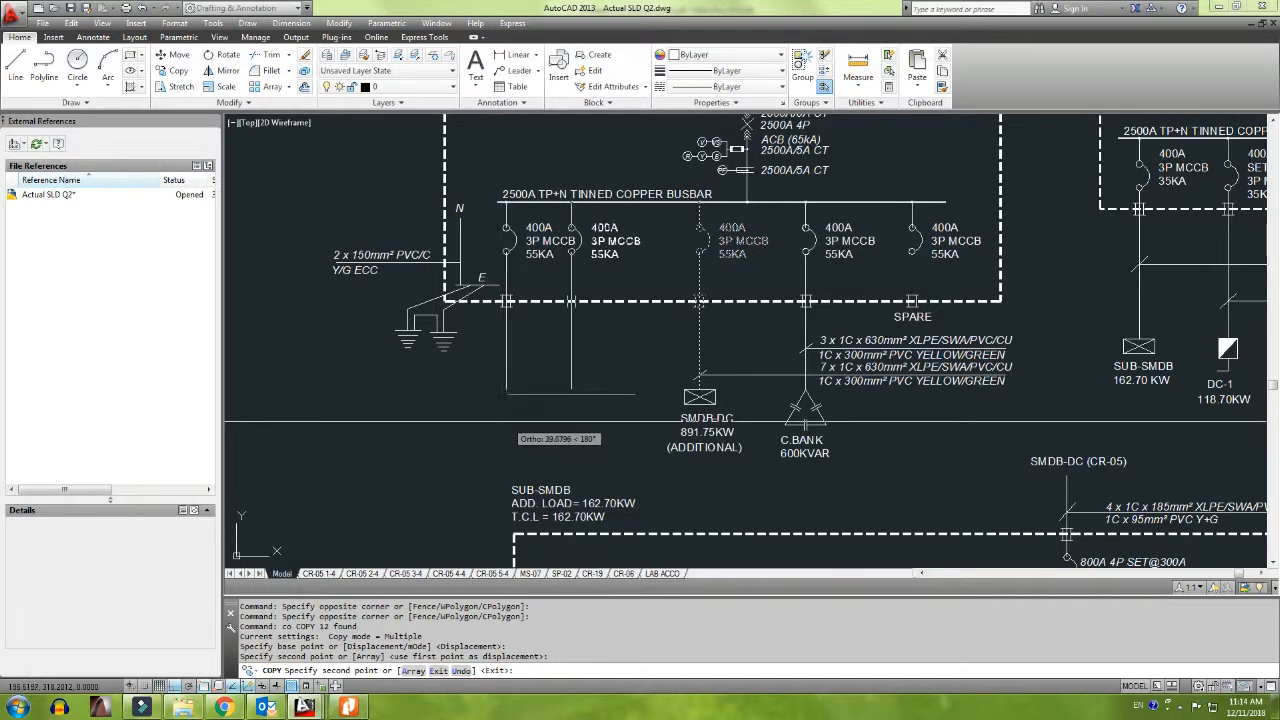
key(Escape)
Step: Move the 400A 3P MCCB 55KA labels of MDB-3's first two feeders horizontally closer to their MCCB symbols
scroll(577, 200, up, 4)
click(503, 405)
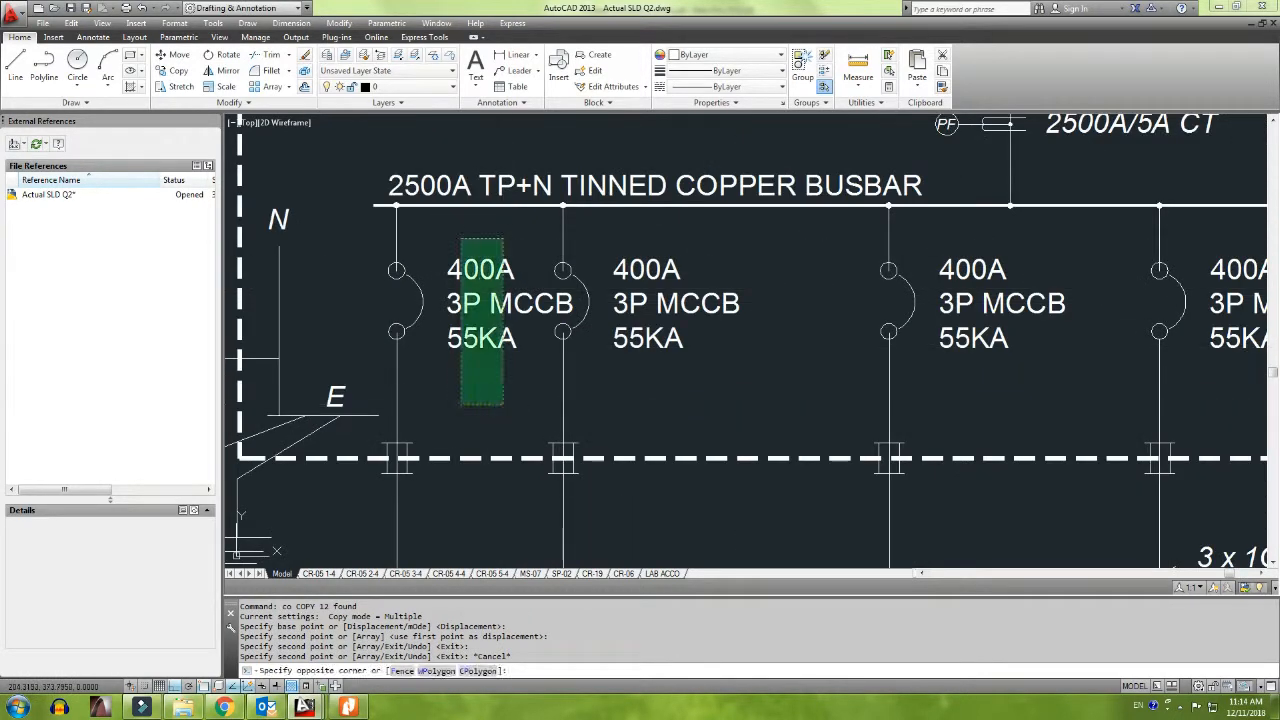
click(461, 240)
text(m)
key(Return)
click(481, 251)
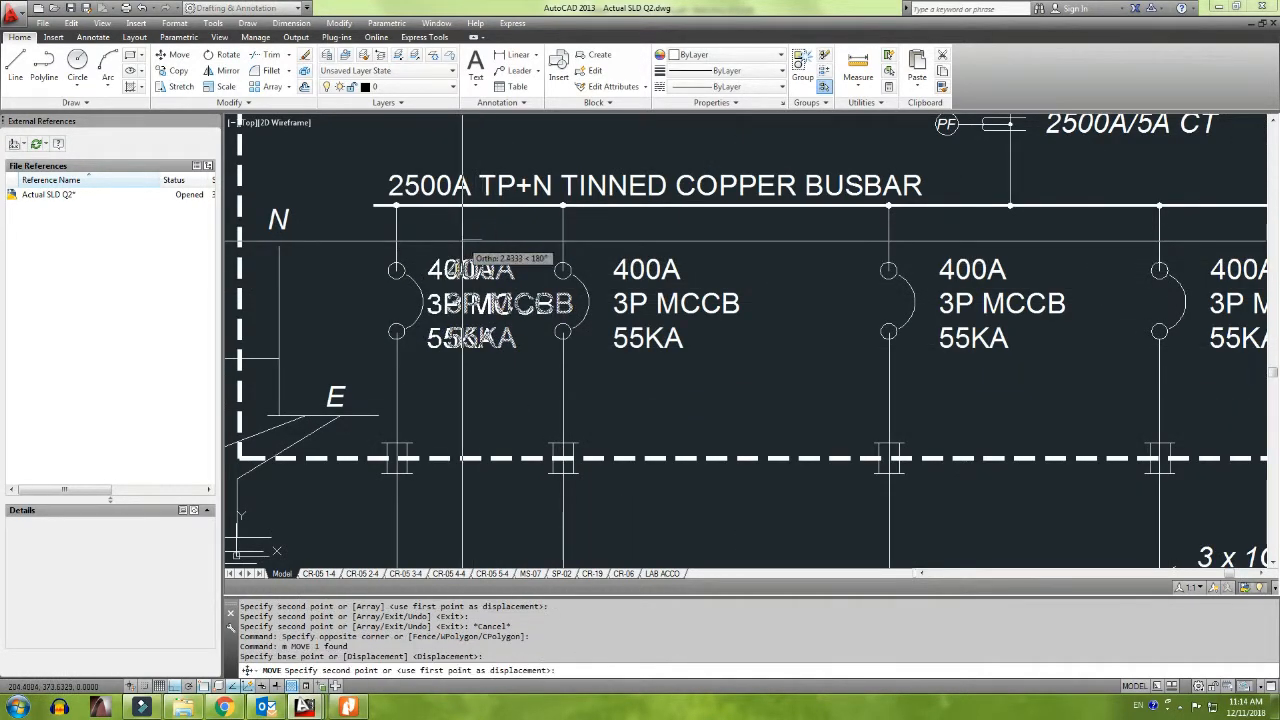
click(462, 240)
click(675, 374)
click(623, 246)
key(space)
click(650, 240)
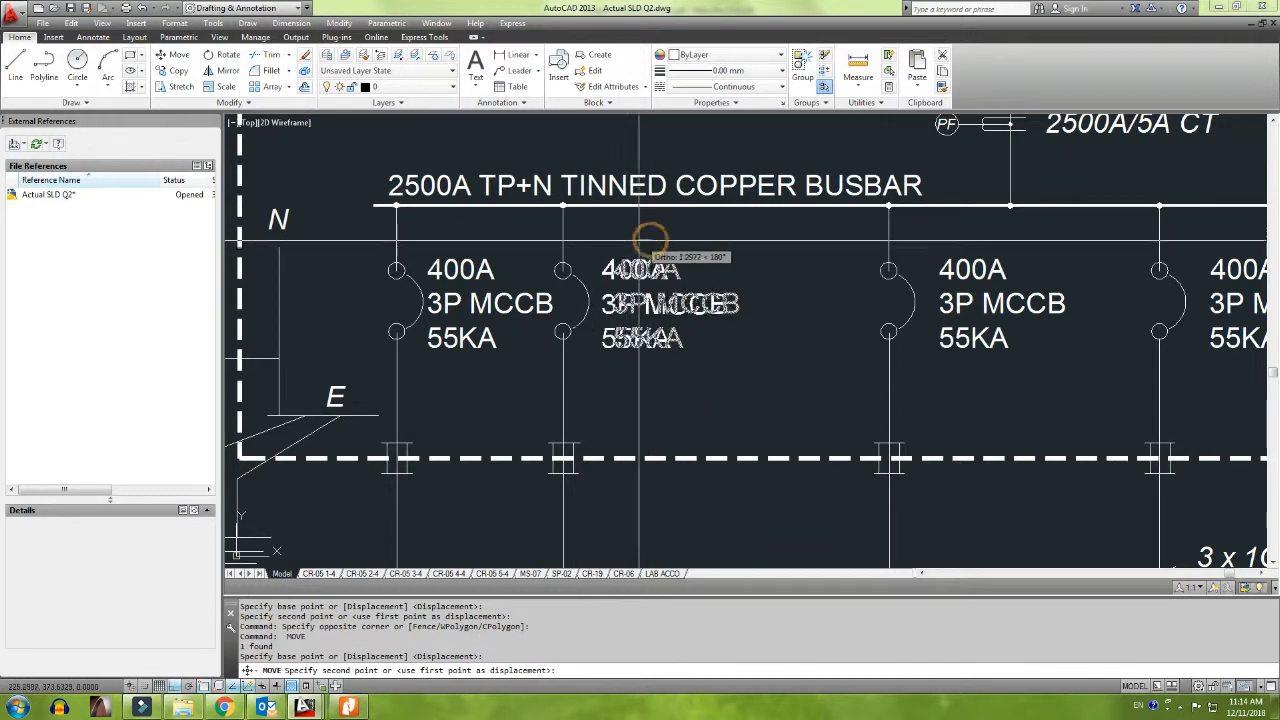
click(636, 243)
middle_drag(575, 327, 680, 267)
middle_drag(815, 378, 797, 383)
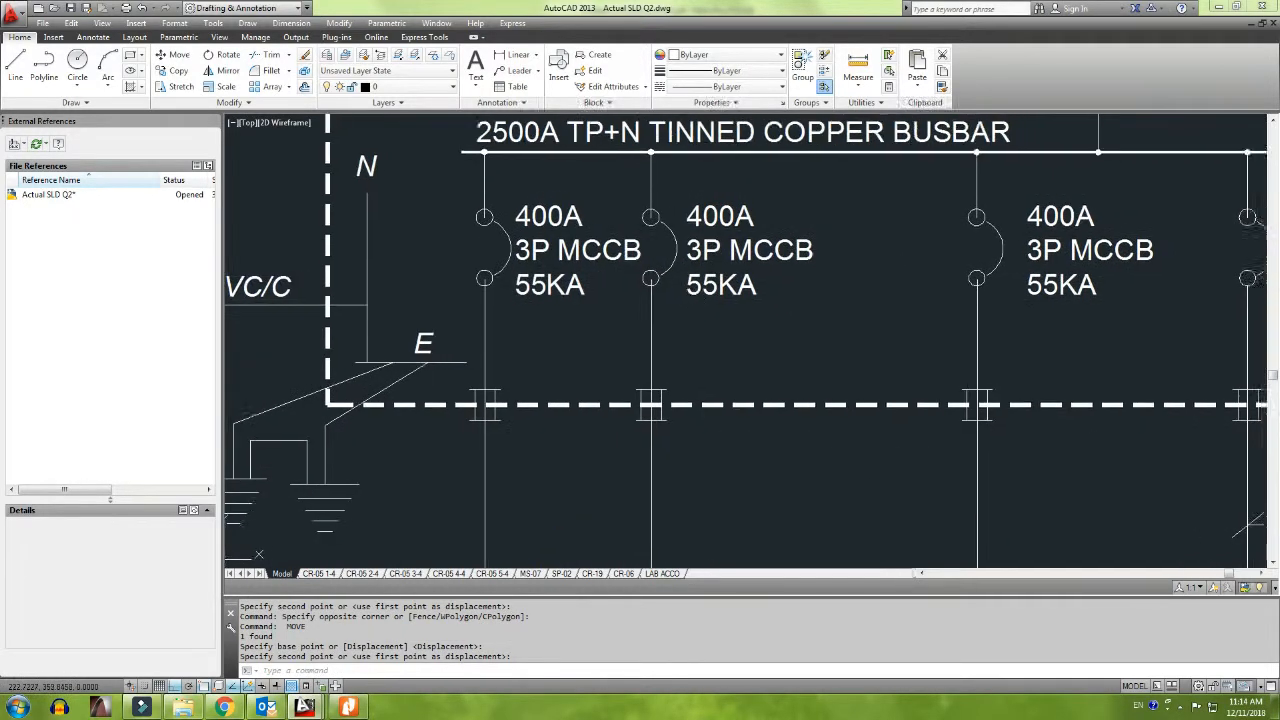
Step: Check the outgoing feeders in the Nitro Pro sketch, and copy MDB-3's second feeder in AutoCAD into the gap before the SMDB-DC feeder
scroll(700, 300, down, 2)
key(alt+Tab)
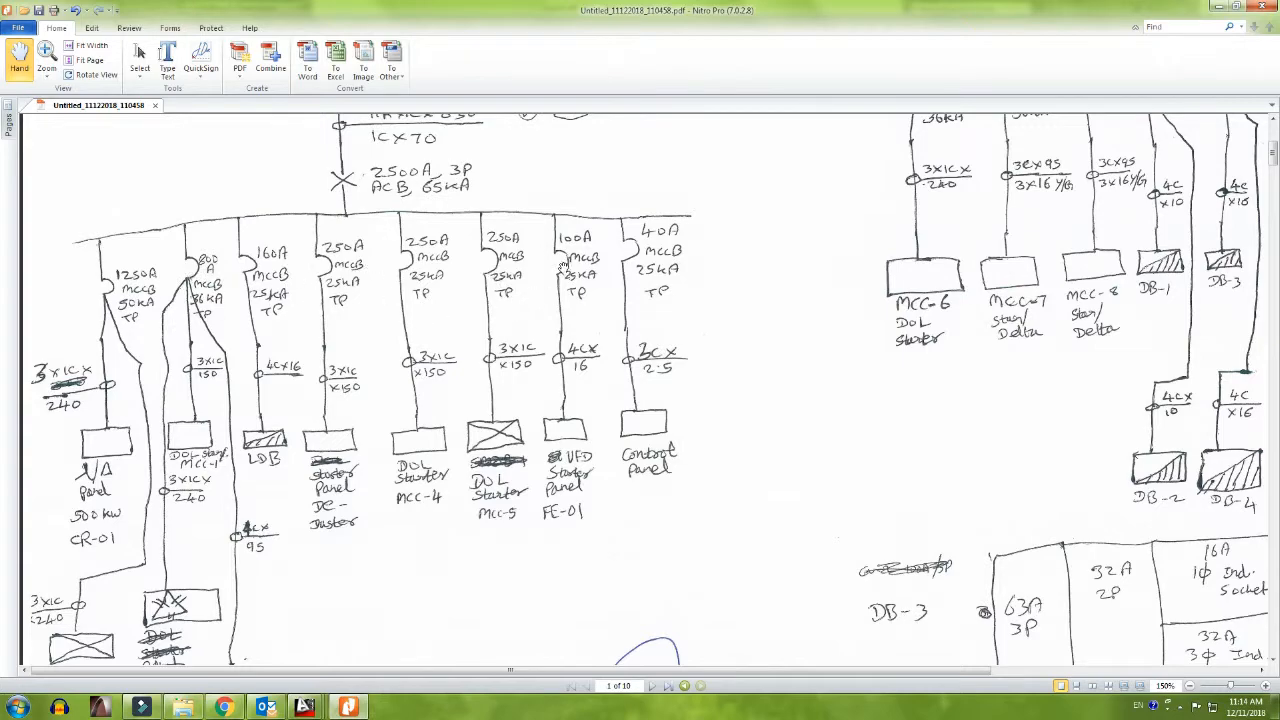
key(alt+Tab)
scroll(596, 332, down, 3)
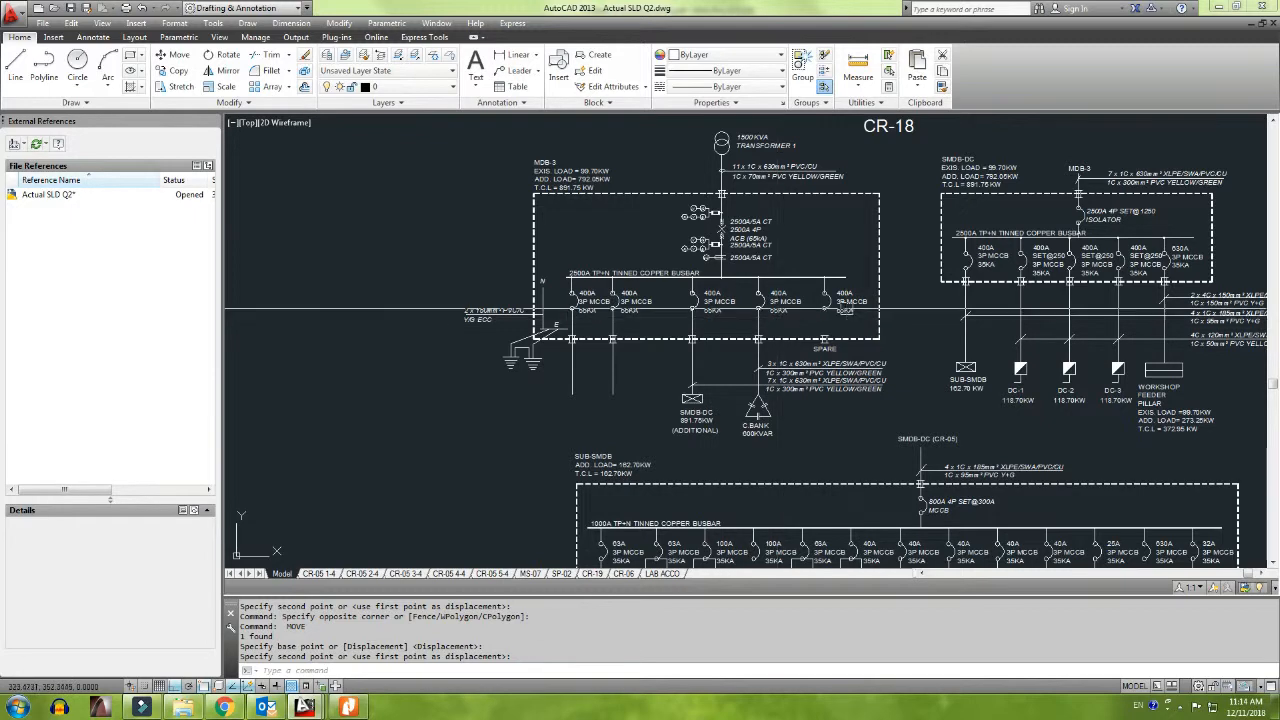
middle_drag(651, 520, 650, 508)
scroll(637, 323, up, 2)
click(609, 420)
click(509, 386)
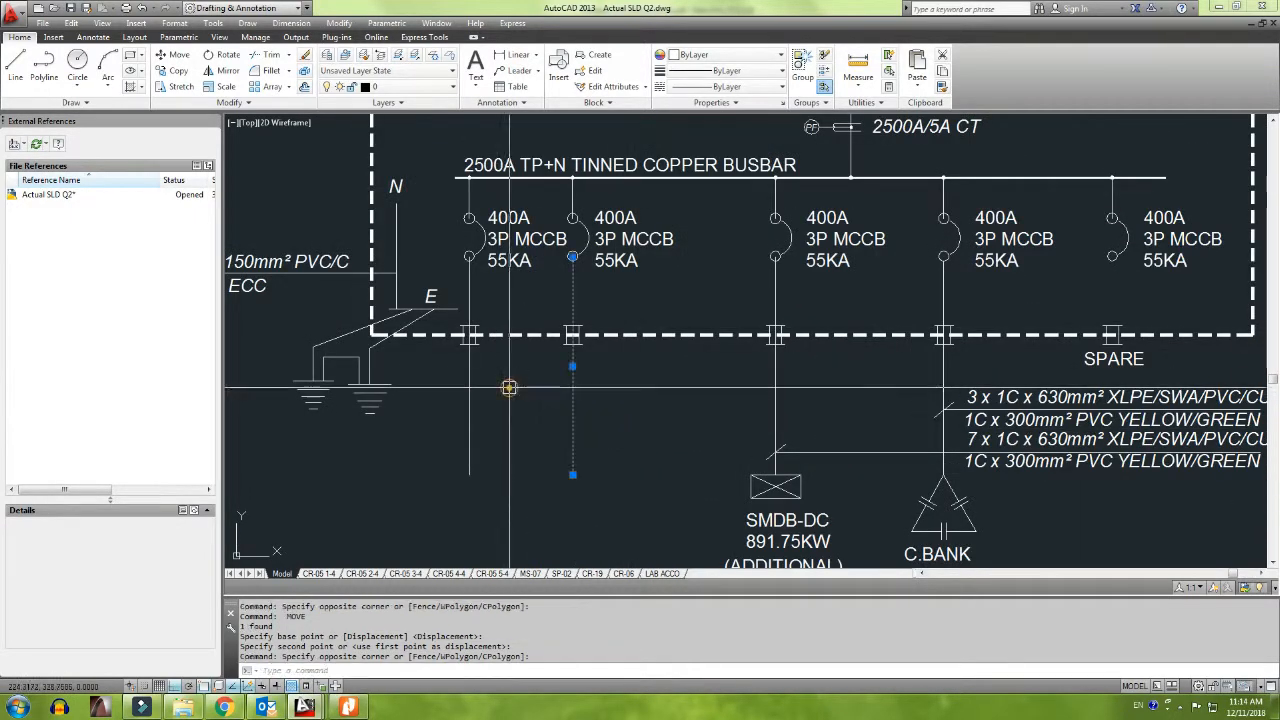
click(549, 296)
click(600, 391)
click(651, 289)
click(574, 209)
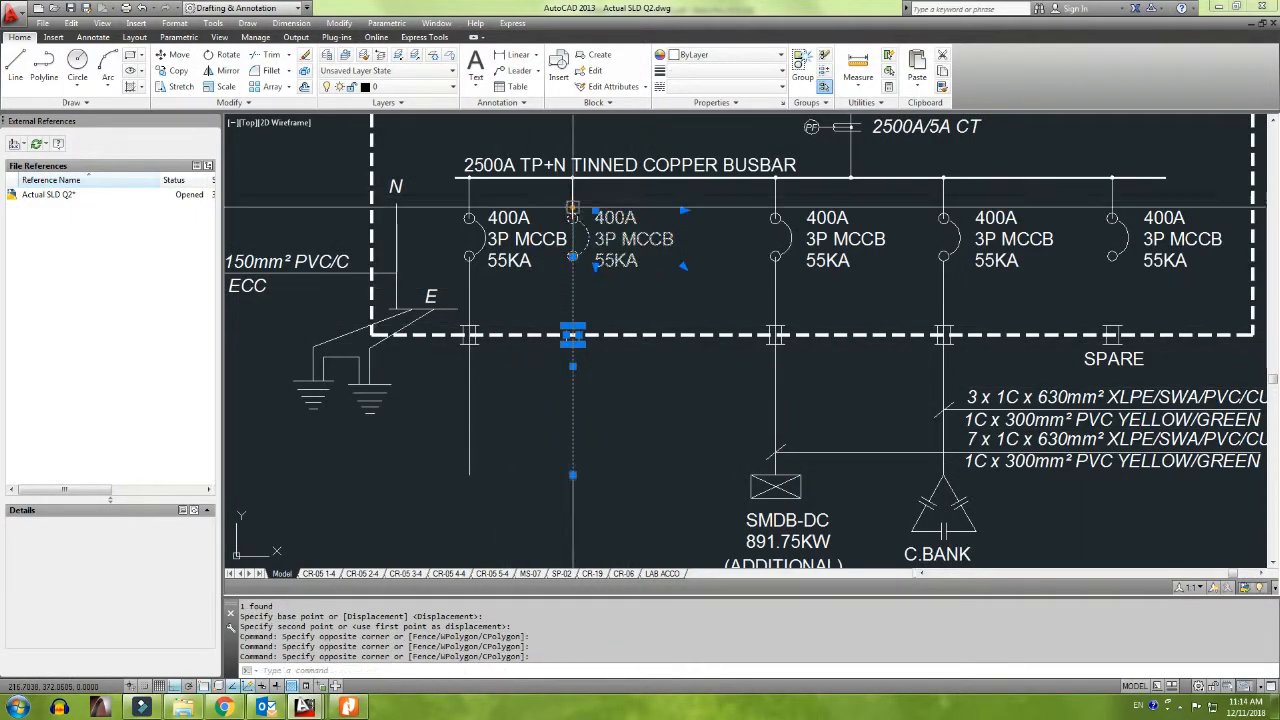
click(583, 193)
click(557, 208)
click(543, 143)
click(582, 240)
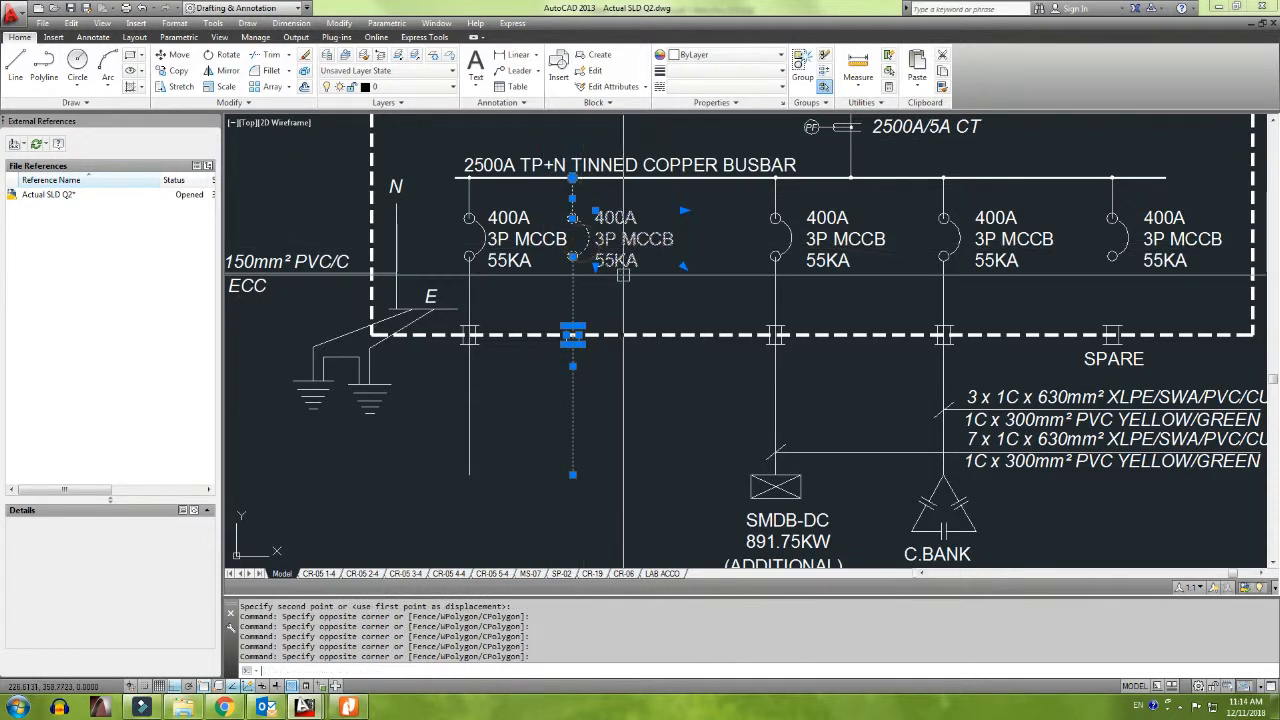
text(co)
key(Return)
click(603, 420)
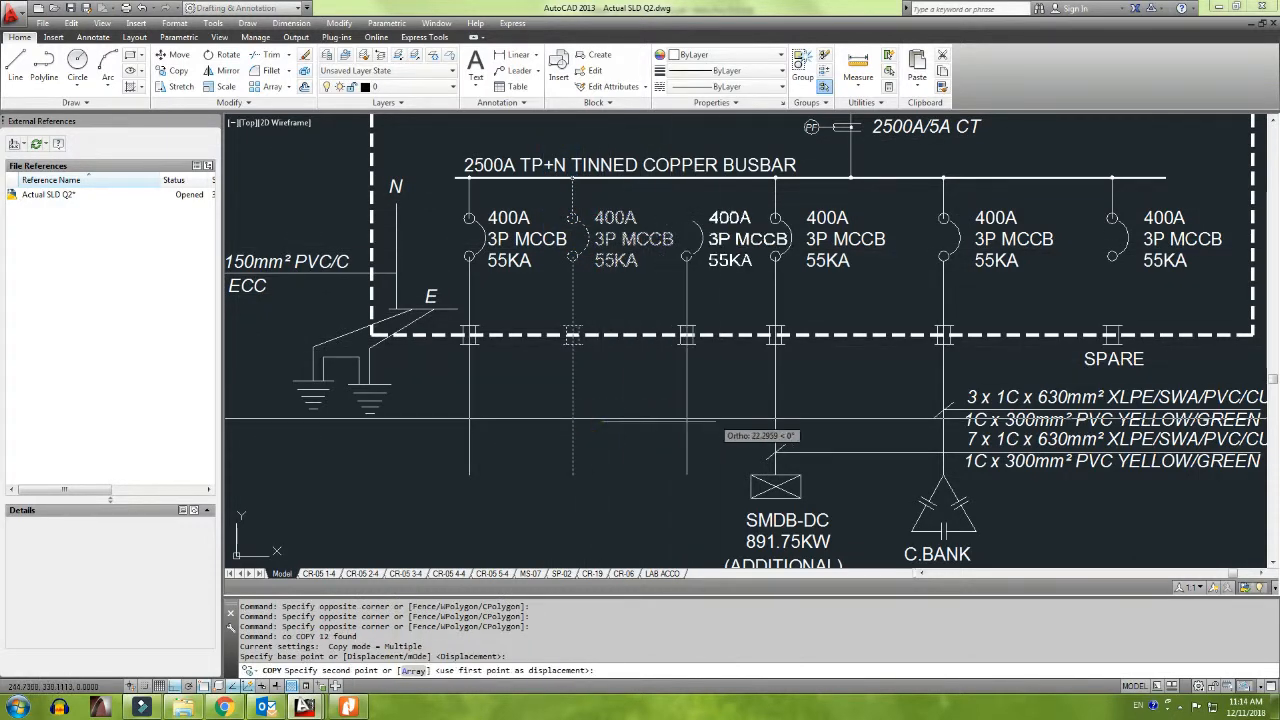
click(707, 447)
key(Escape)
Step: Check the outgoing feeders in the Nitro Pro sketch again, and delete the whole separate SMDB-DC board diagram in AutoCAD
middle_drag(919, 381, 601, 366)
scroll(601, 368, down, 3)
scroll(601, 368, up, 3)
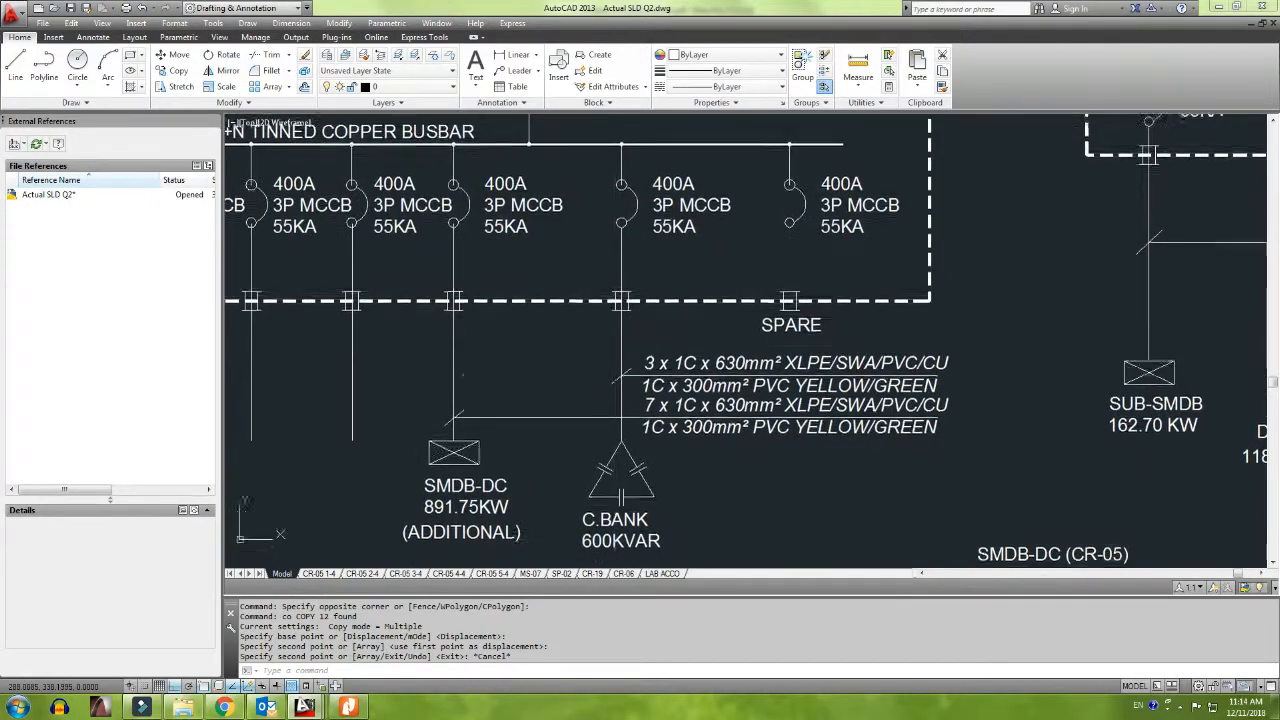
key(alt+Tab)
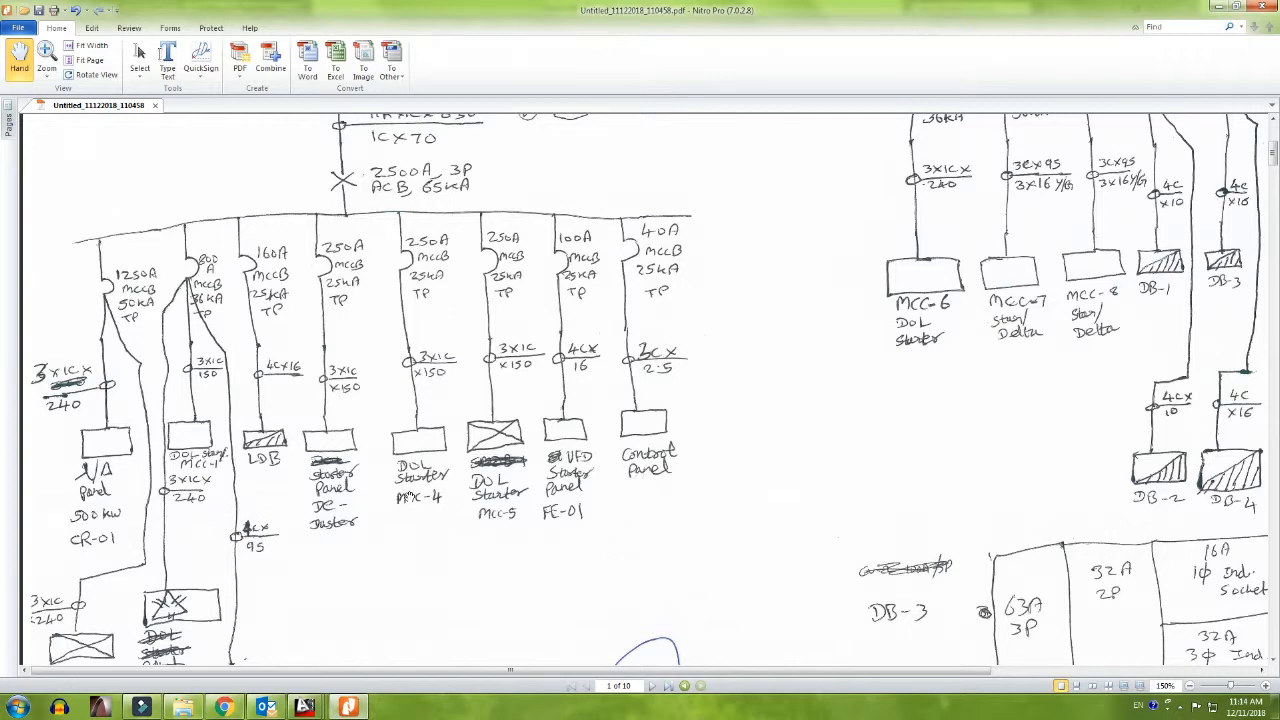
key(alt+Tab)
scroll(652, 363, down, 5)
scroll(652, 363, up, 2)
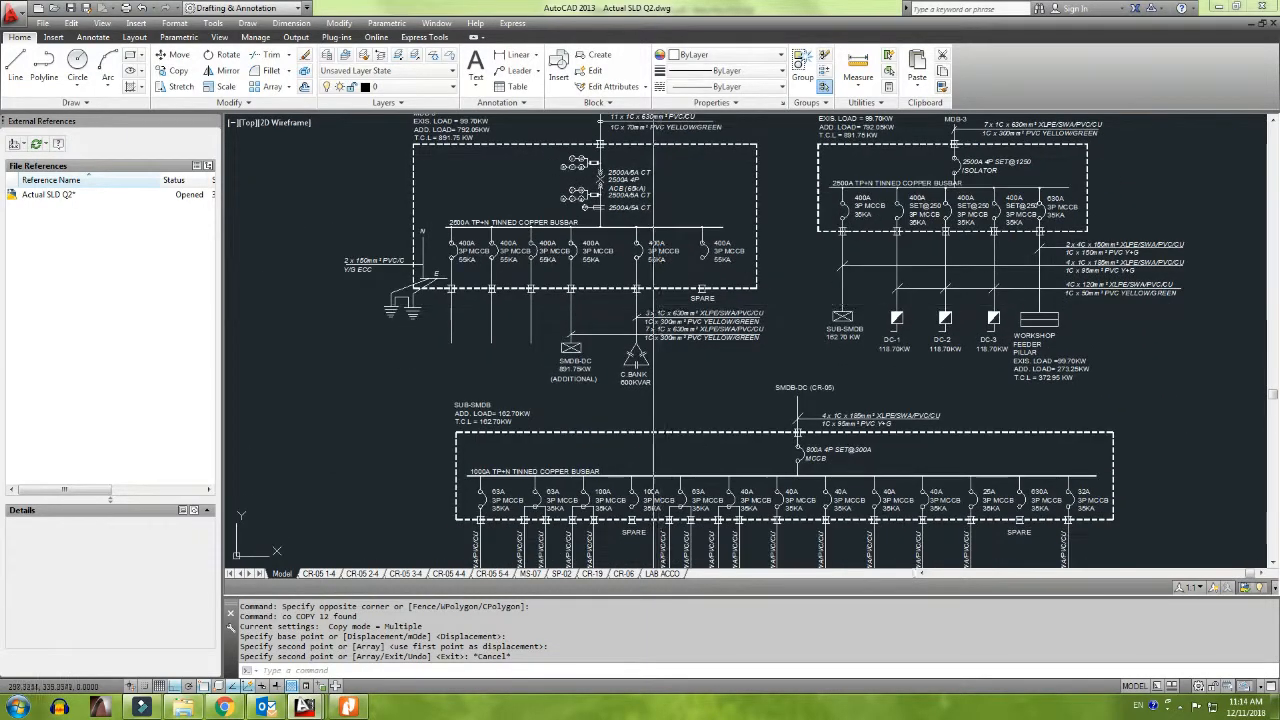
scroll(653, 363, up, 2)
scroll(567, 343, down, 4)
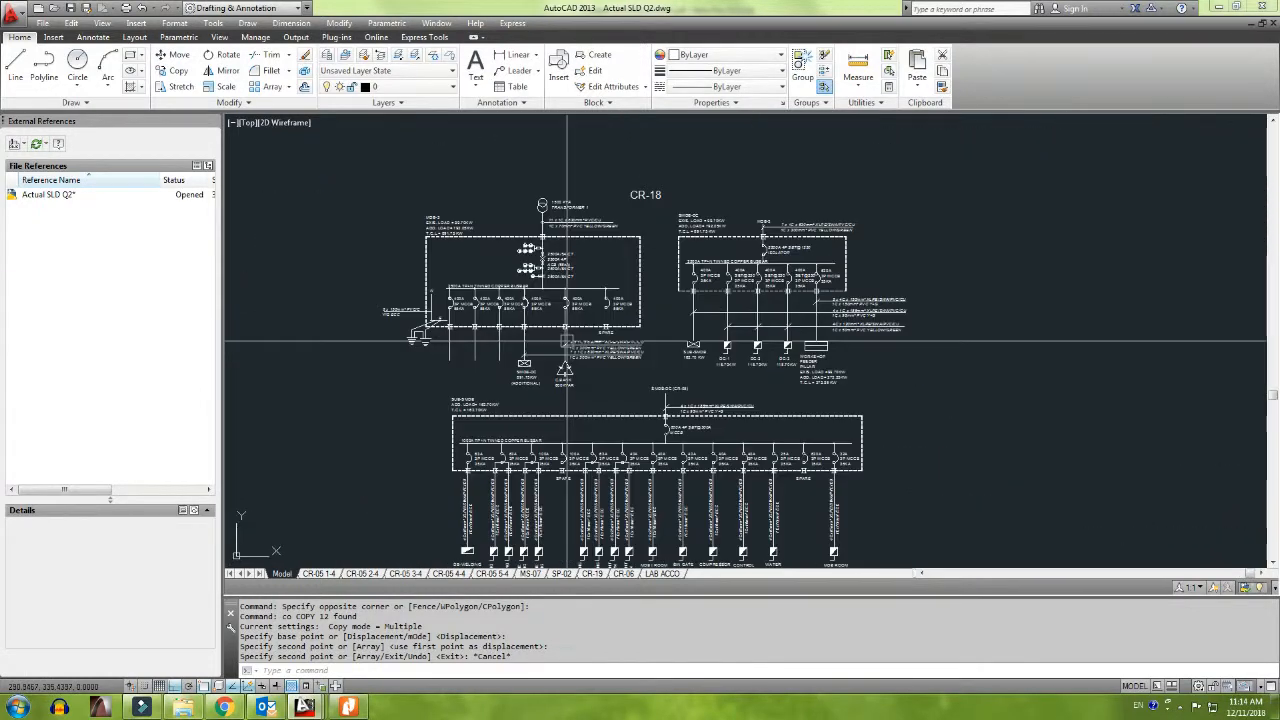
middle_drag(641, 327, 697, 311)
click(906, 358)
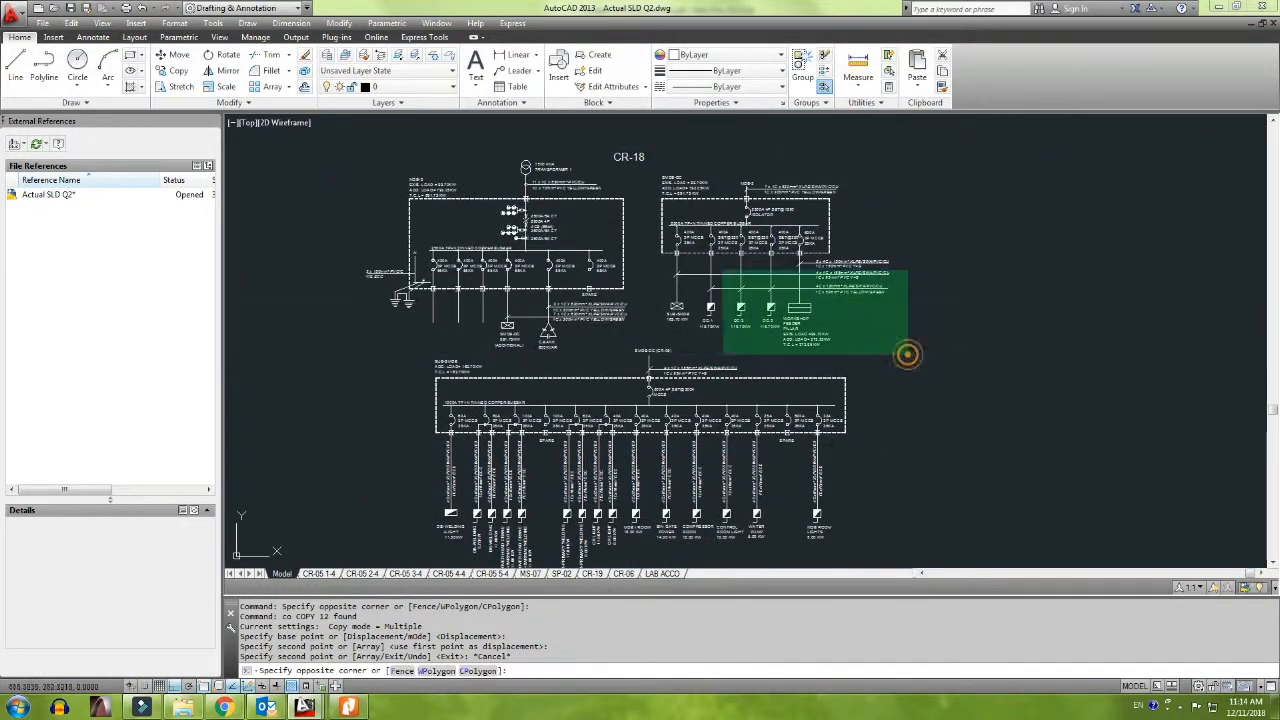
click(655, 157)
key(Delete)
Step: Delete the whole SUB-SMDB board diagram, including its incomer, busbar and outgoing feeders
middle_drag(698, 356, 721, 183)
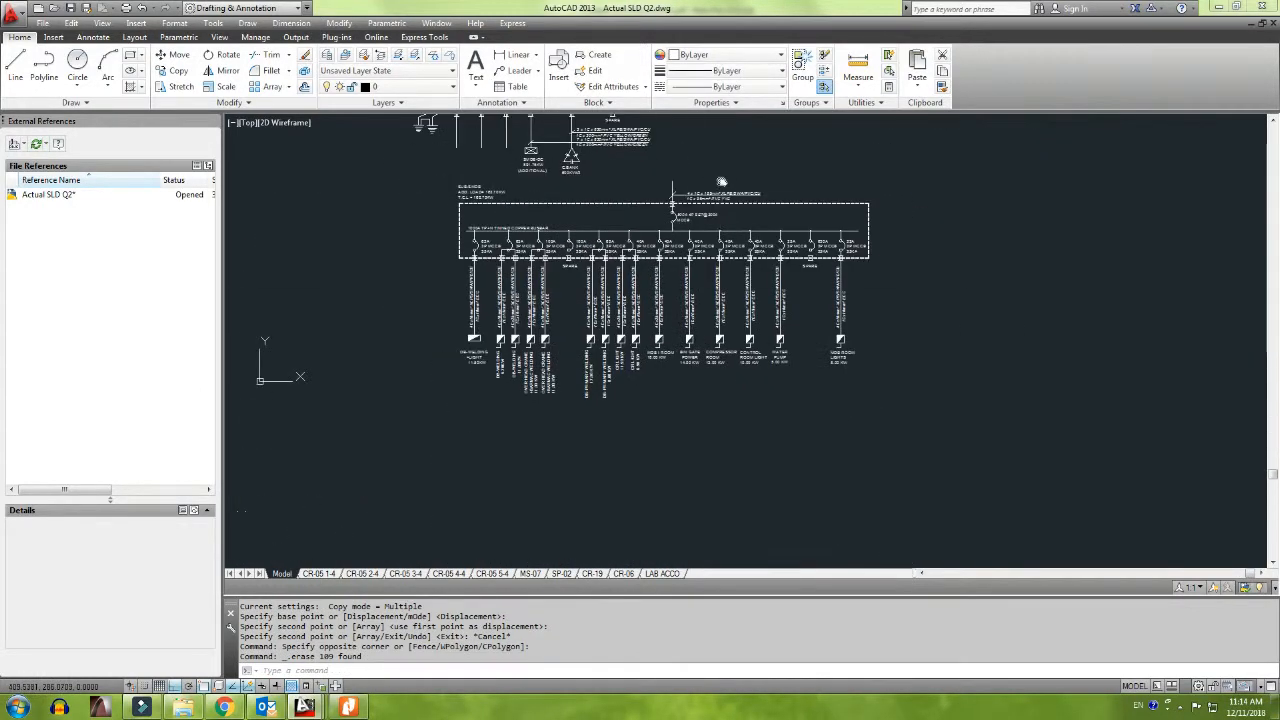
click(937, 434)
click(413, 177)
key(Delete)
Step: Move the SMDB-DC and C.BANK outgoing lines, load symbols and cable labels vertically down, clear of the MDB-3 enclosure
middle_drag(518, 197, 525, 414)
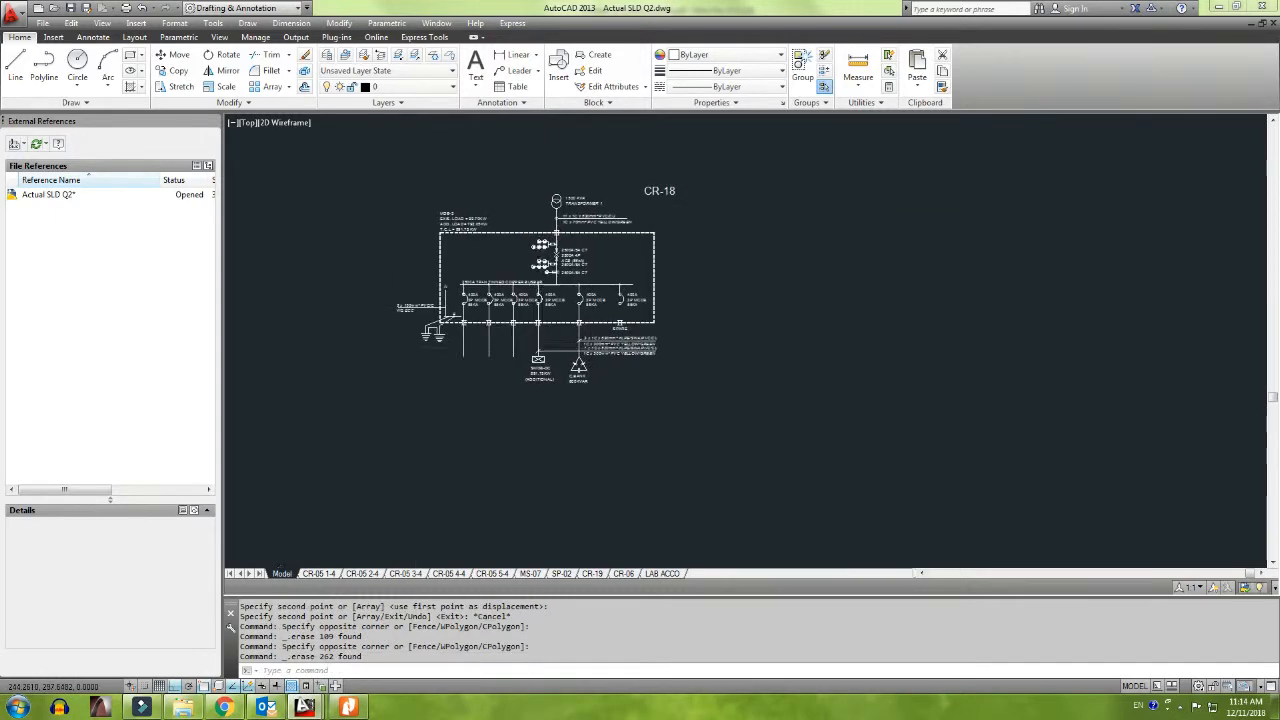
scroll(552, 307, up, 2)
middle_drag(551, 309, 547, 334)
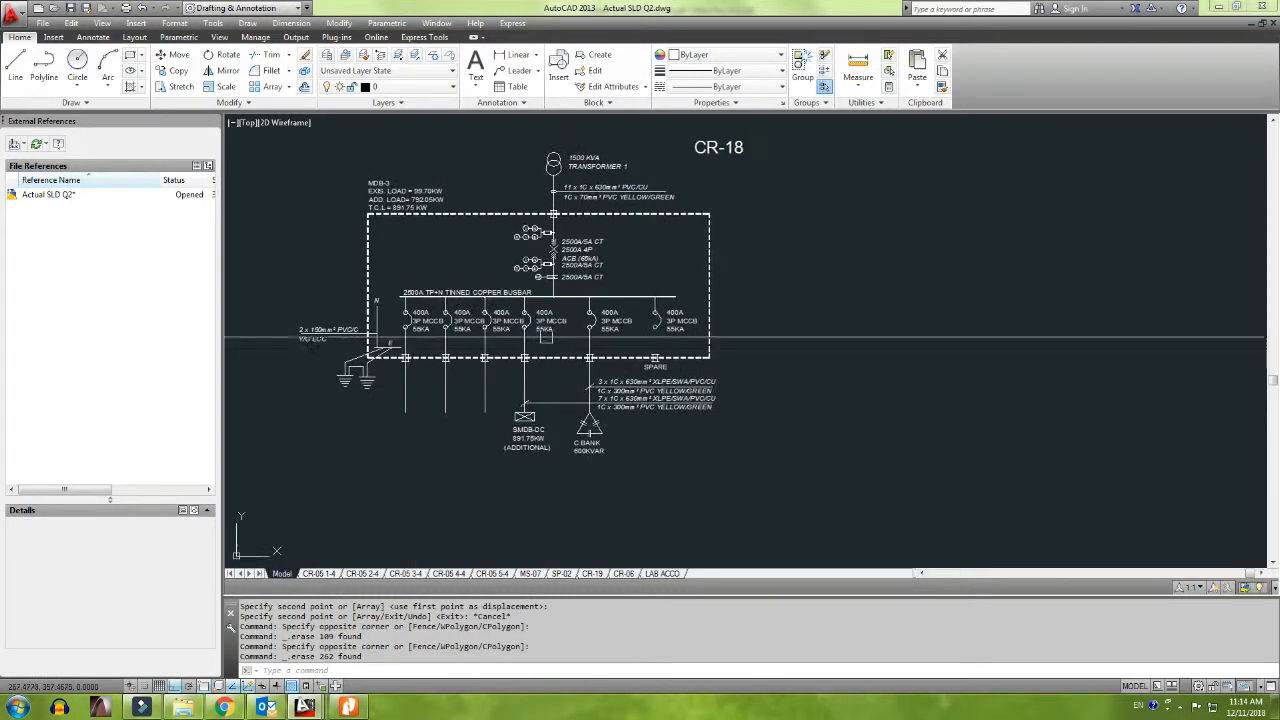
click(724, 479)
click(509, 378)
text(m)
key(Return)
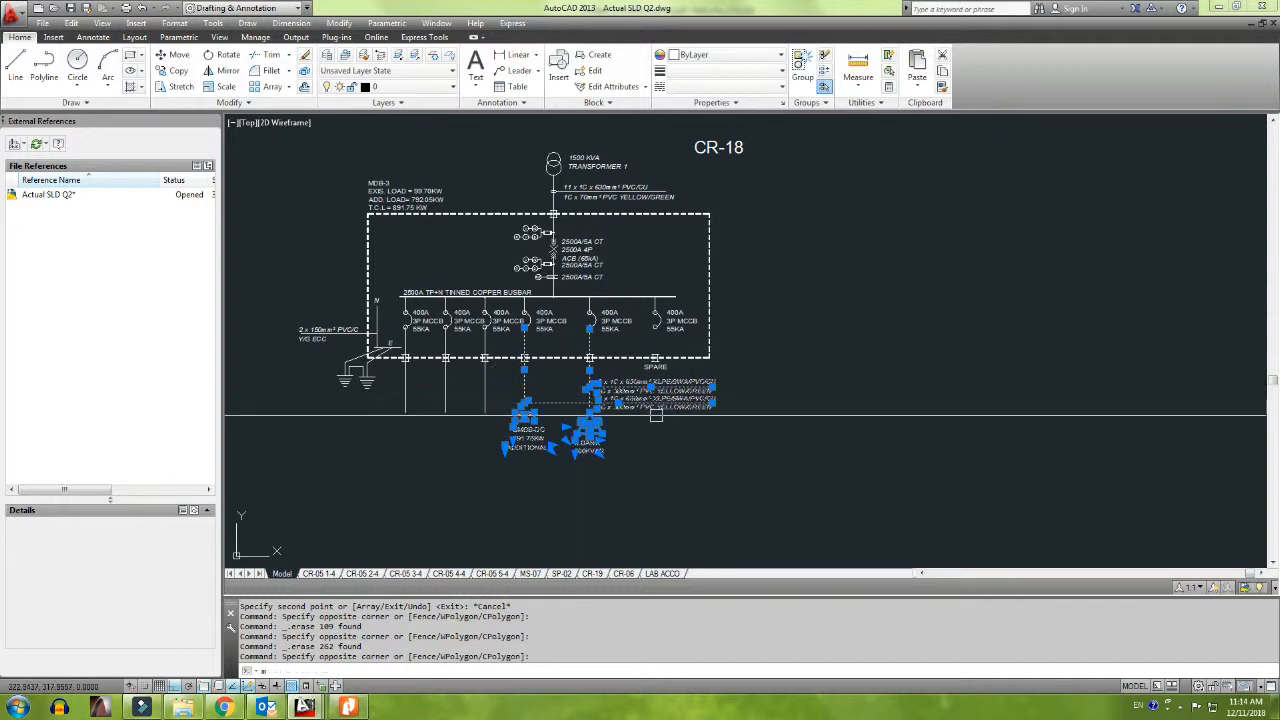
click(724, 358)
click(714, 506)
Step: Stretch the right end of the MDB-3 enclosure and busbar, together with the spare feeder, horizontally to the right
text(s)
key(Return)
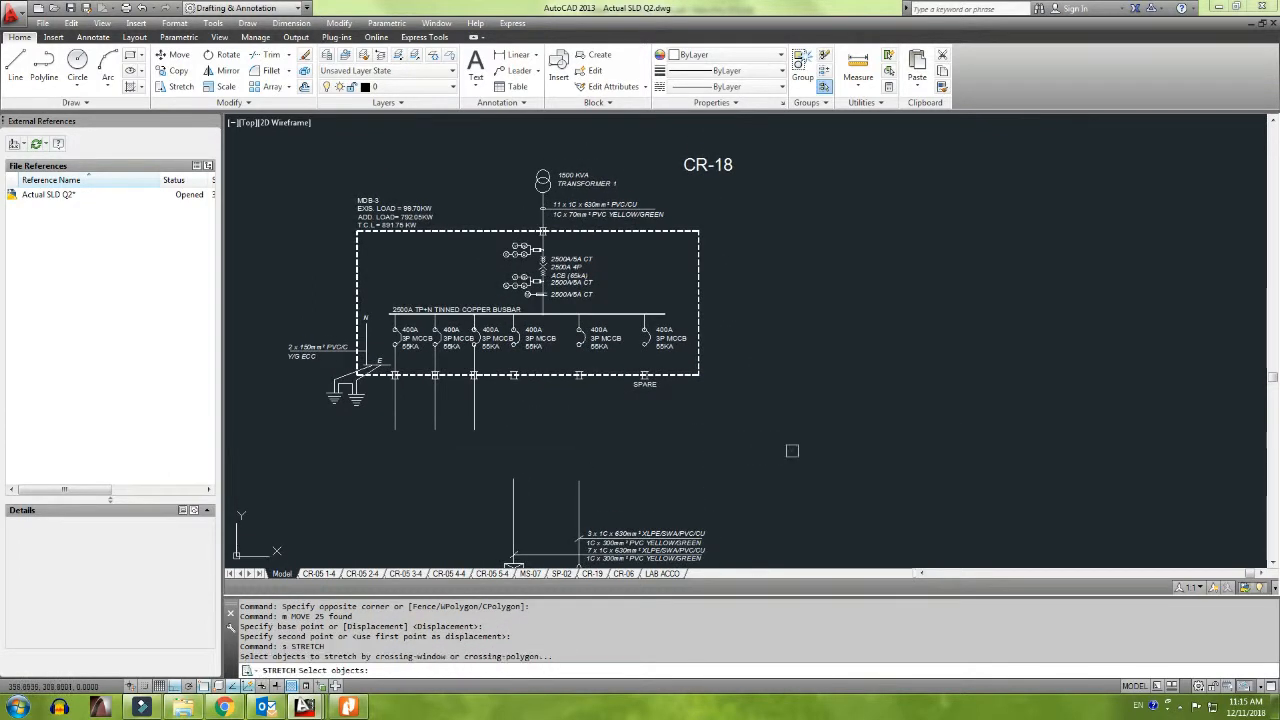
click(792, 450)
click(621, 228)
key(Return)
click(630, 280)
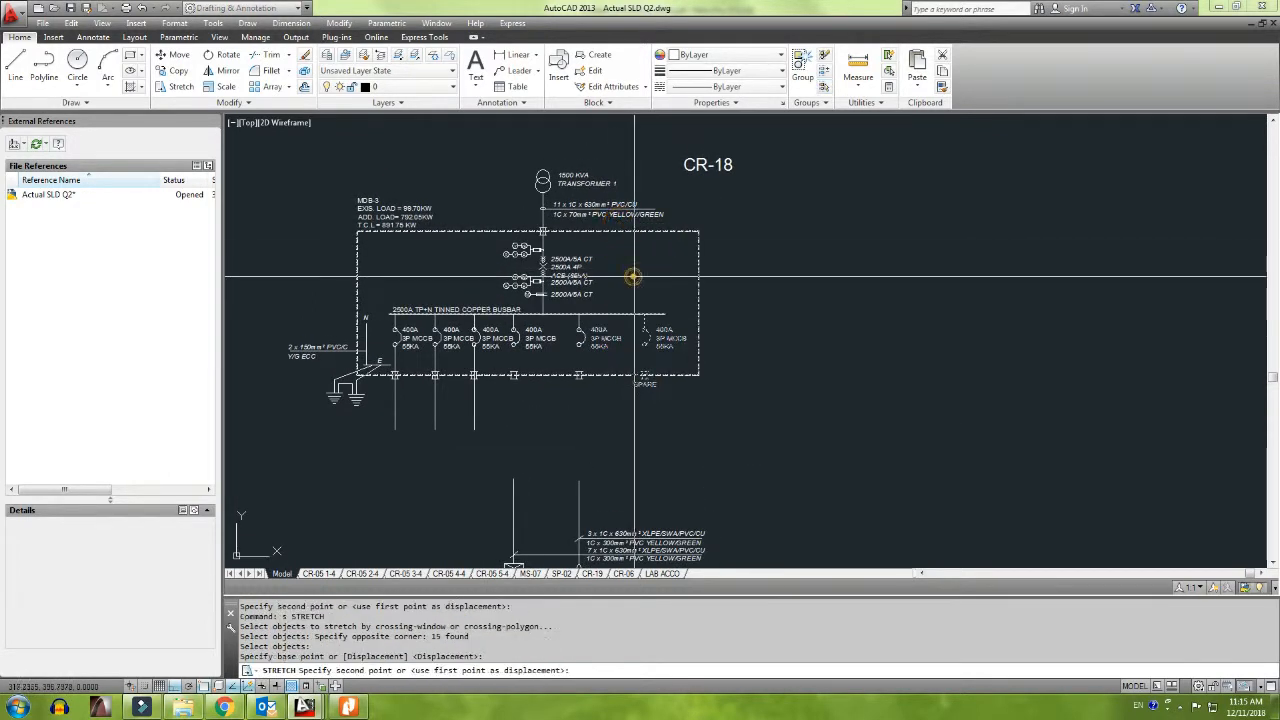
Step: Delete the old SMDB-DC and C.BANK feeders' MCCB symbols, rating labels, busbar connections and cable glands inside MDB-3
mouse_move(570, 317)
middle_down()
mouse_move(676, 312)
mouse_move(668, 370)
mouse_move(644, 302)
middle_up()
scroll(676, 310, up, 1)
scroll(600, 340, up, 2)
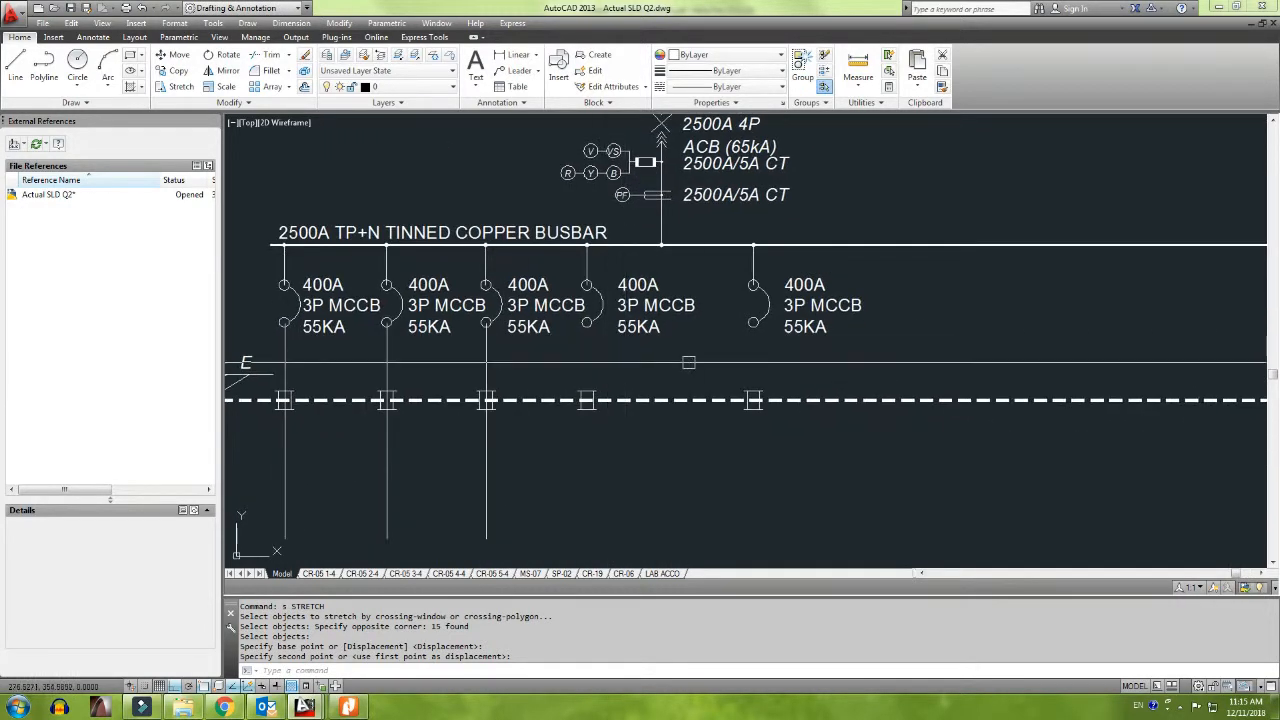
click(688, 362)
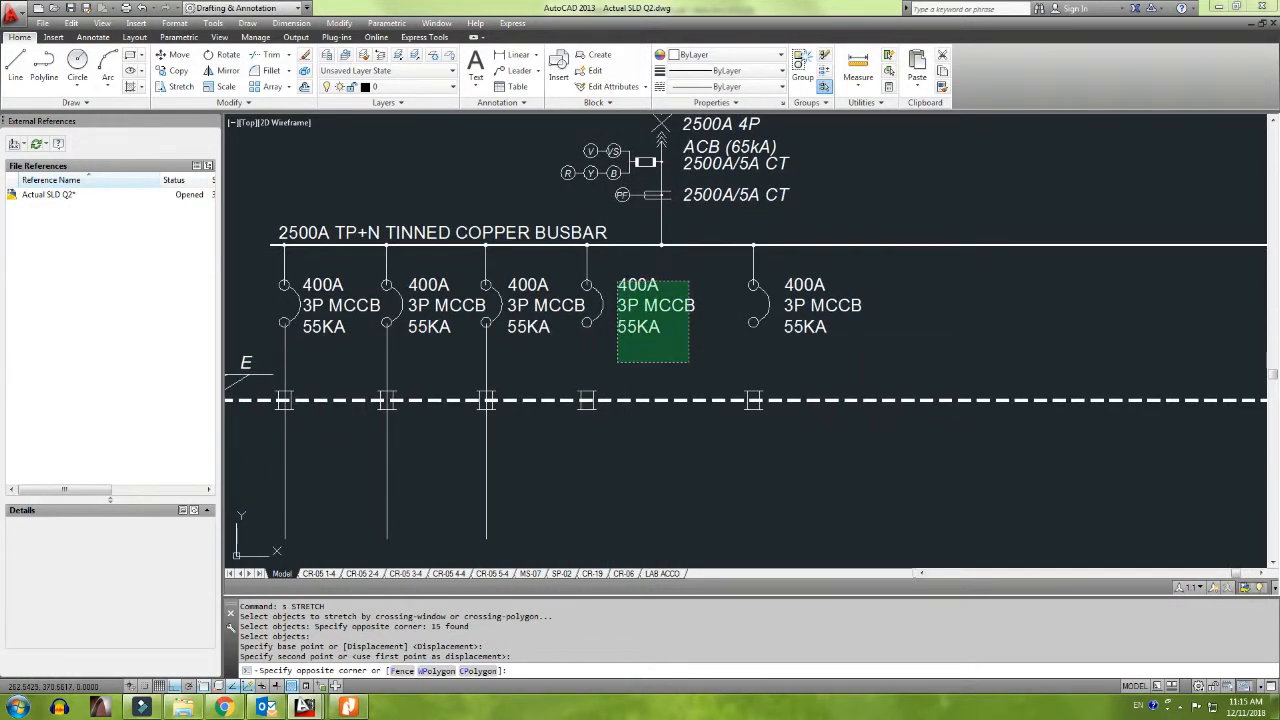
click(617, 282)
key(Delete)
click(852, 366)
click(730, 250)
key(Delete)
click(738, 226)
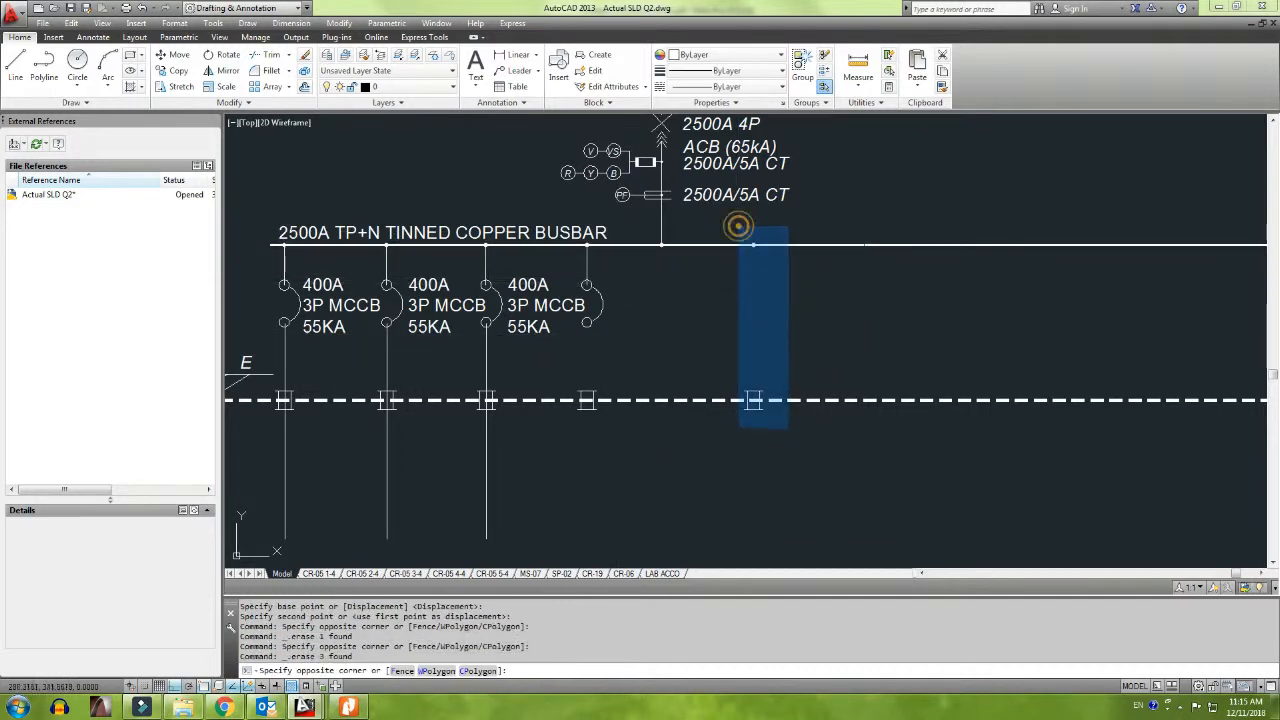
click(883, 463)
key(Delete)
click(551, 357)
click(698, 497)
key(Delete)
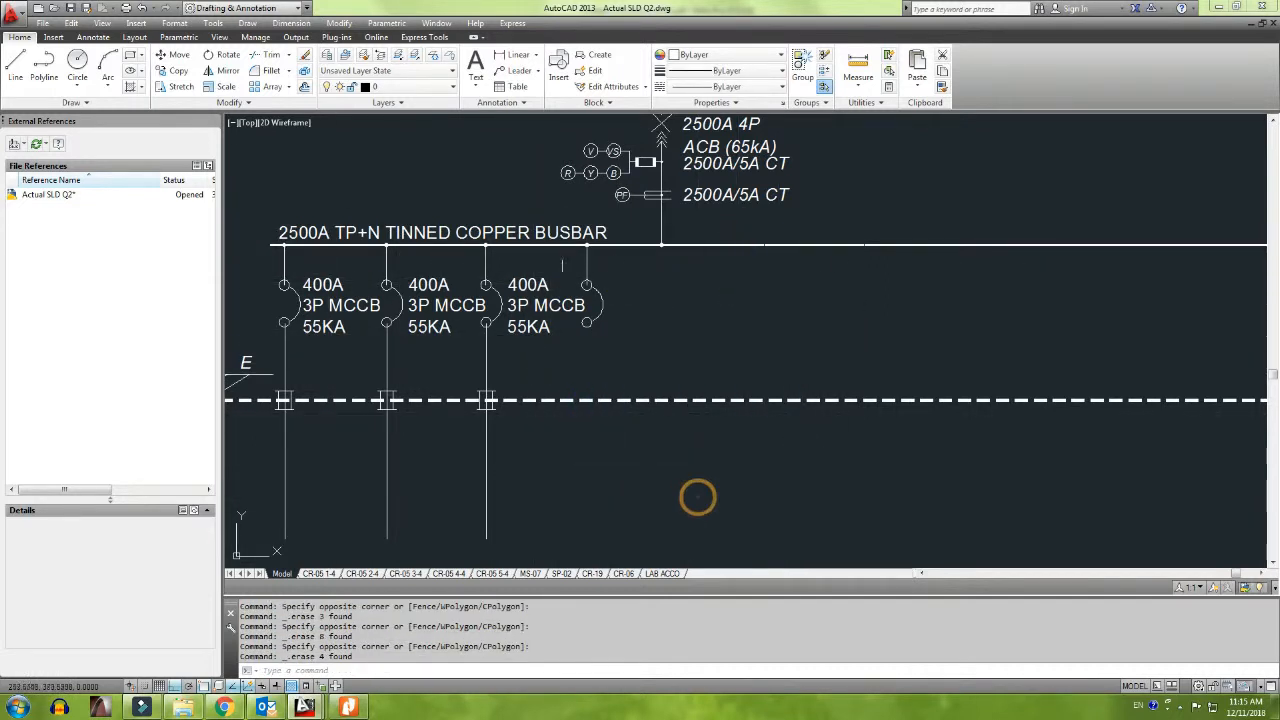
click(607, 348)
key(Delete)
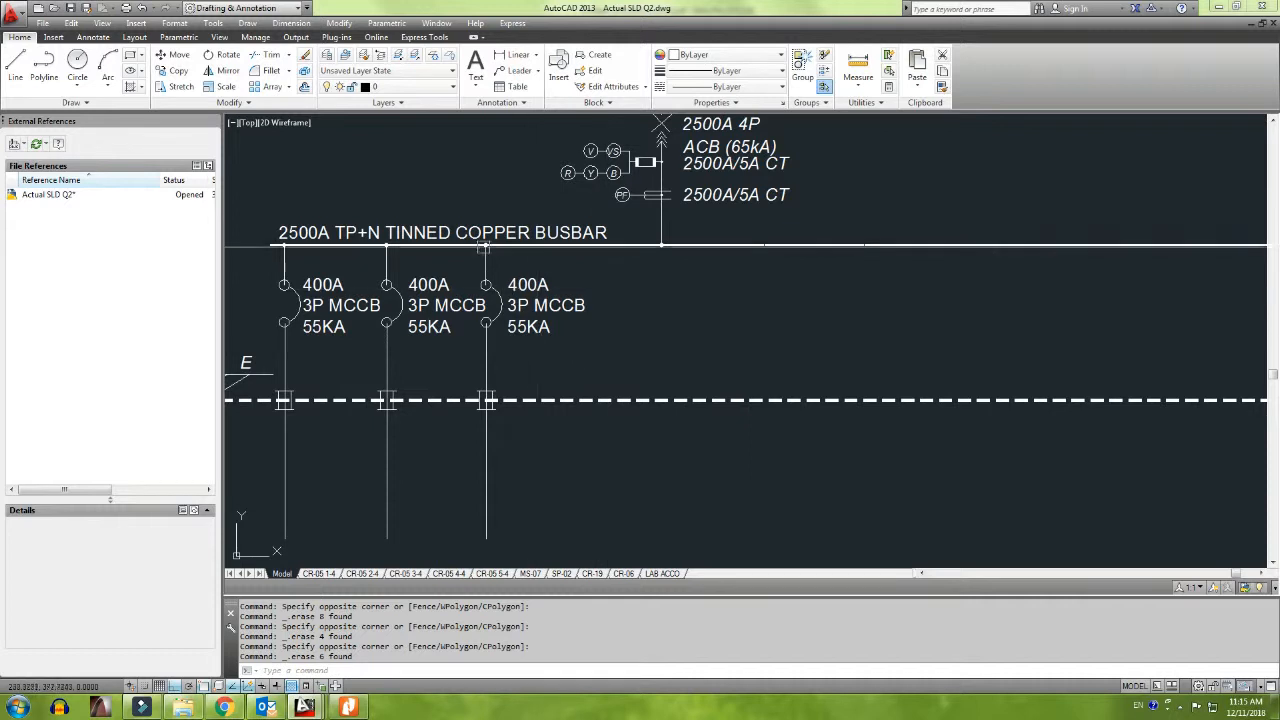
Step: Copy MDB-3's third feeder, with its MCCB, rating label, cable gland and line, horizontally to five evenly spaced positions along the busbar
middle_drag(491, 317, 491, 263)
click(457, 198)
click(610, 536)
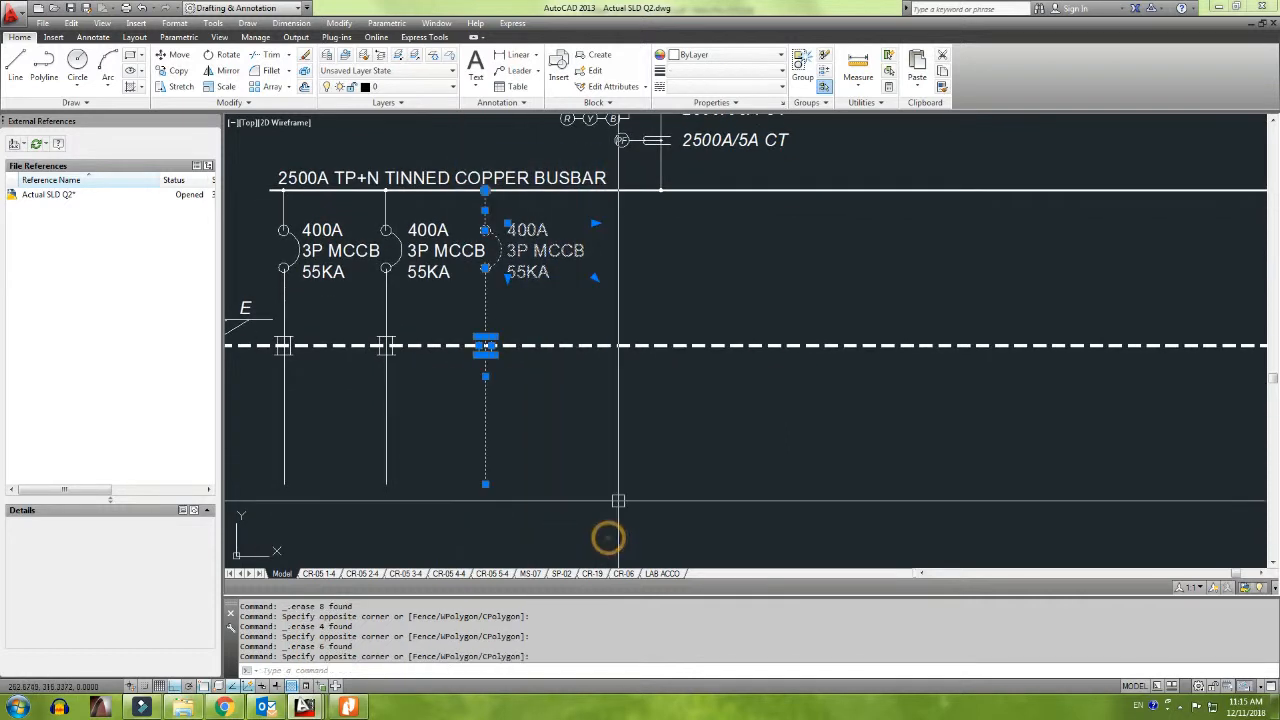
text(co)
key(Return)
click(580, 443)
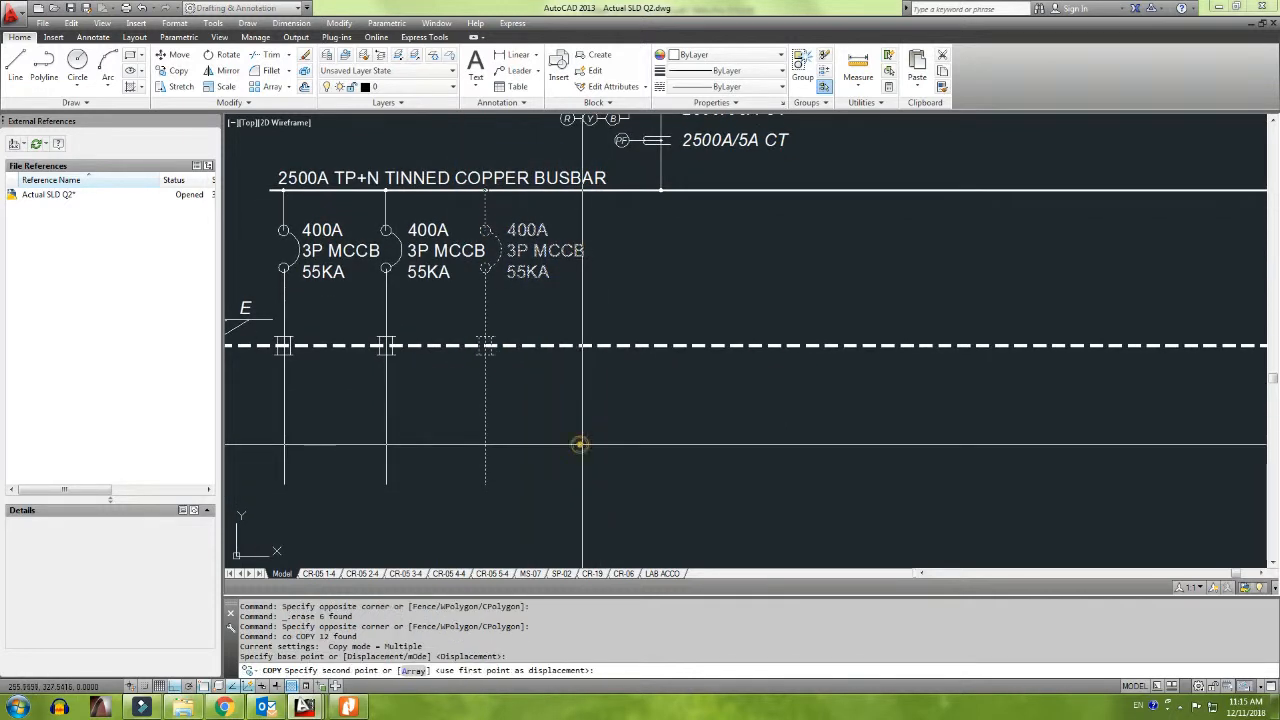
click(686, 457)
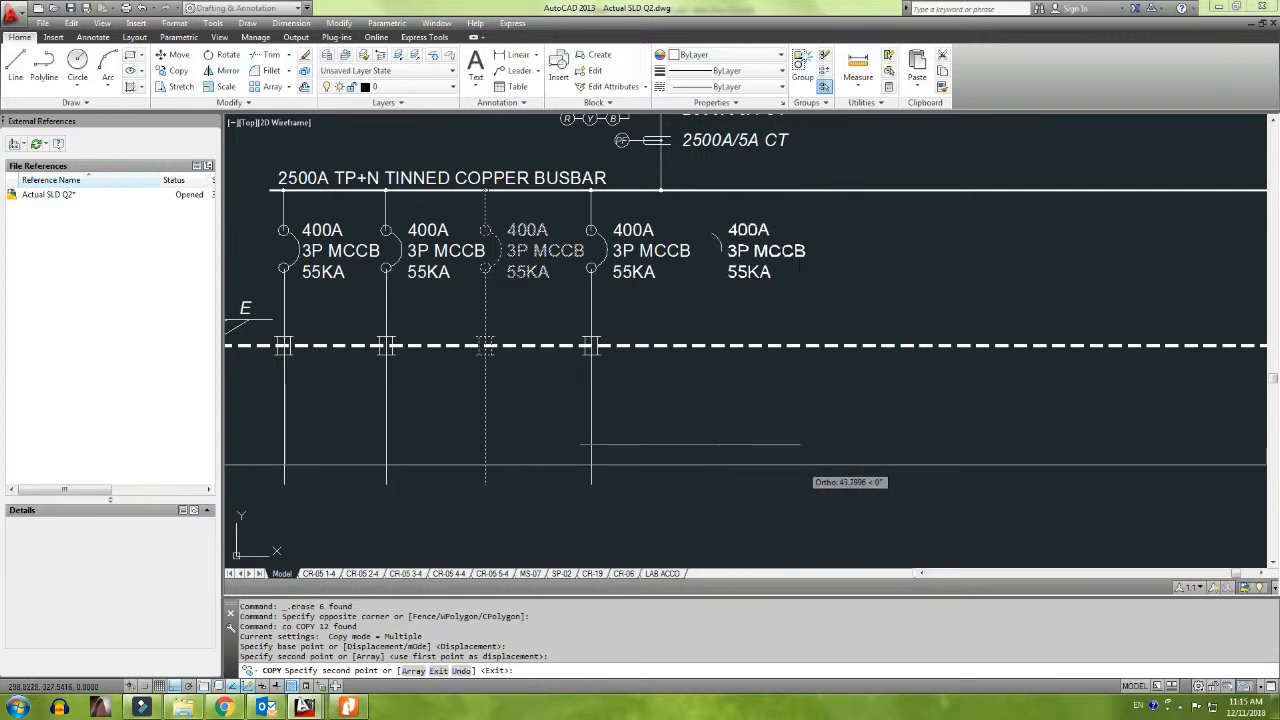
click(793, 466)
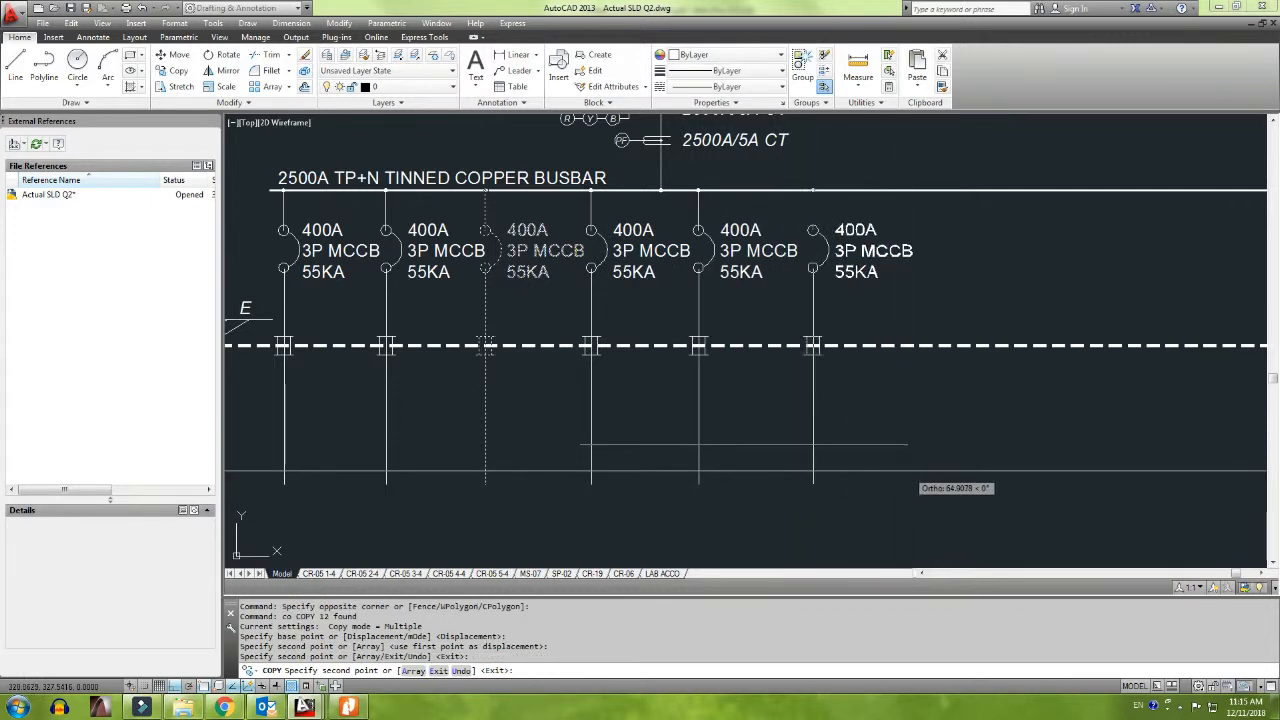
click(901, 470)
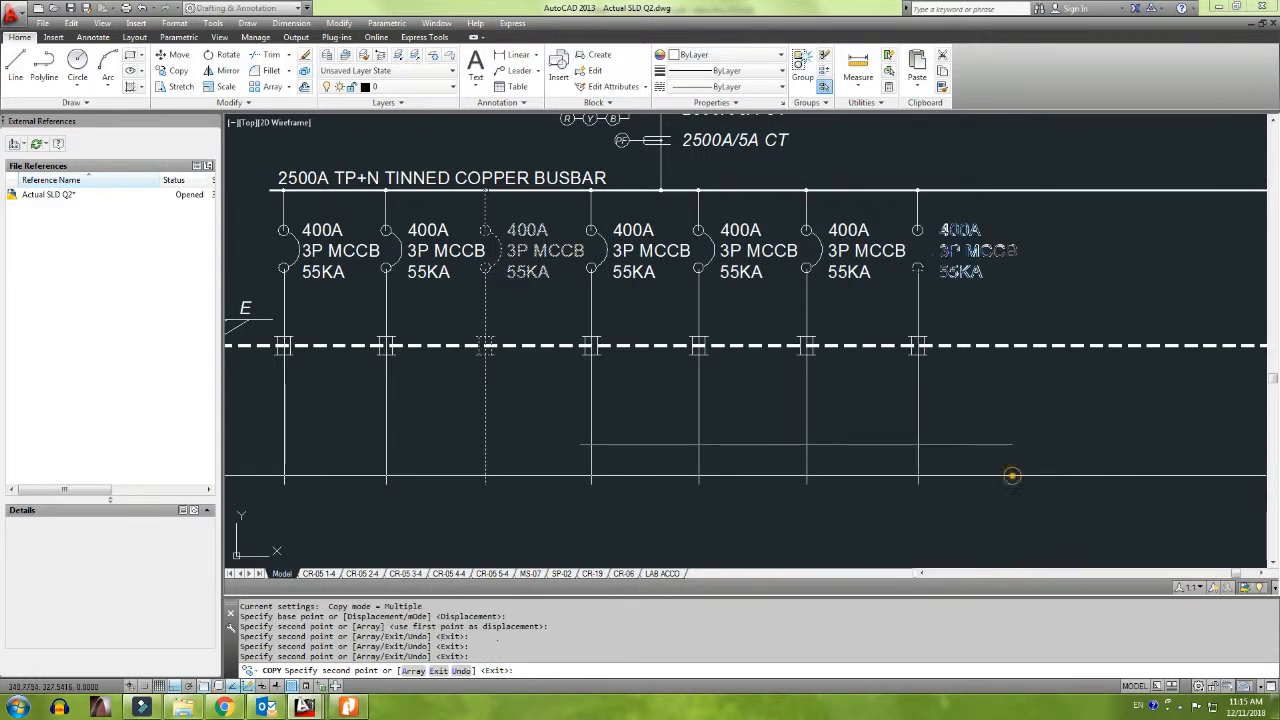
click(1114, 480)
key(Escape)
Step: Compare the copied MDB-3 outgoing feeders with the feeder layout in the hand-drawn CR-18 sketch in Nitro Pro
scroll(930, 460, down, 4)
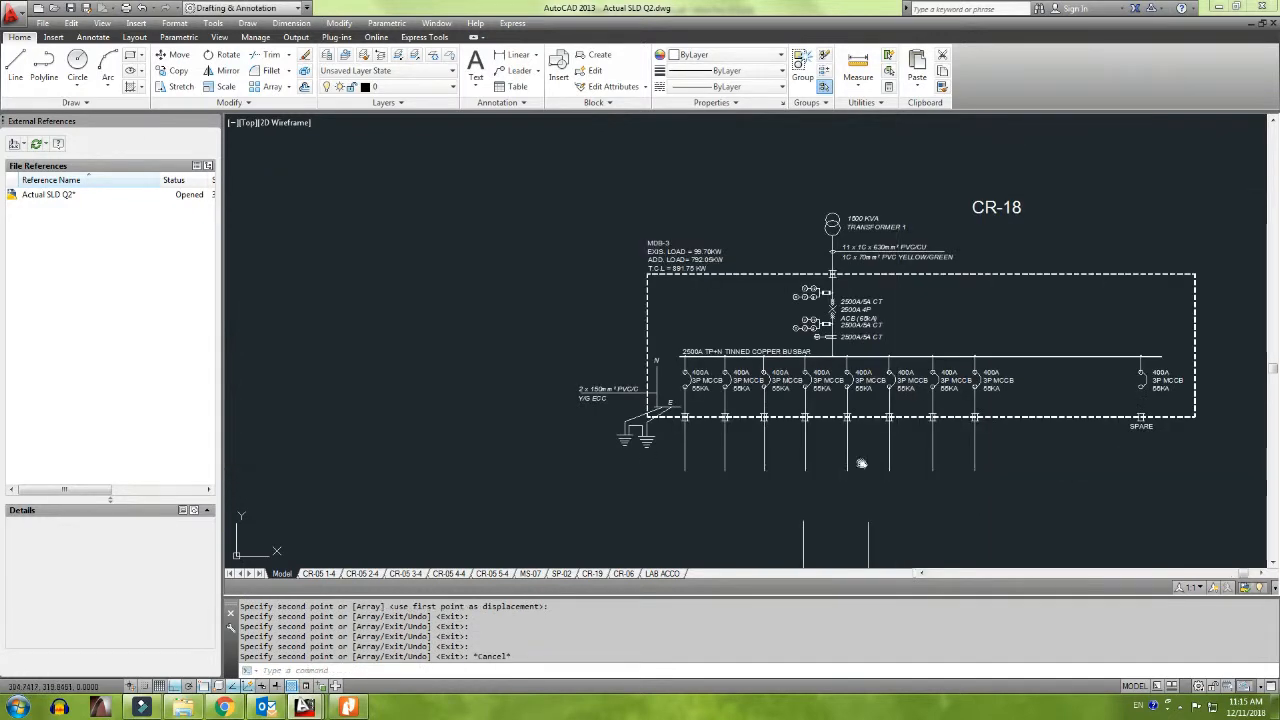
mouse_move(861, 463)
middle_down()
mouse_move(674, 414)
mouse_move(713, 387)
middle_up()
key(alt+Tab)
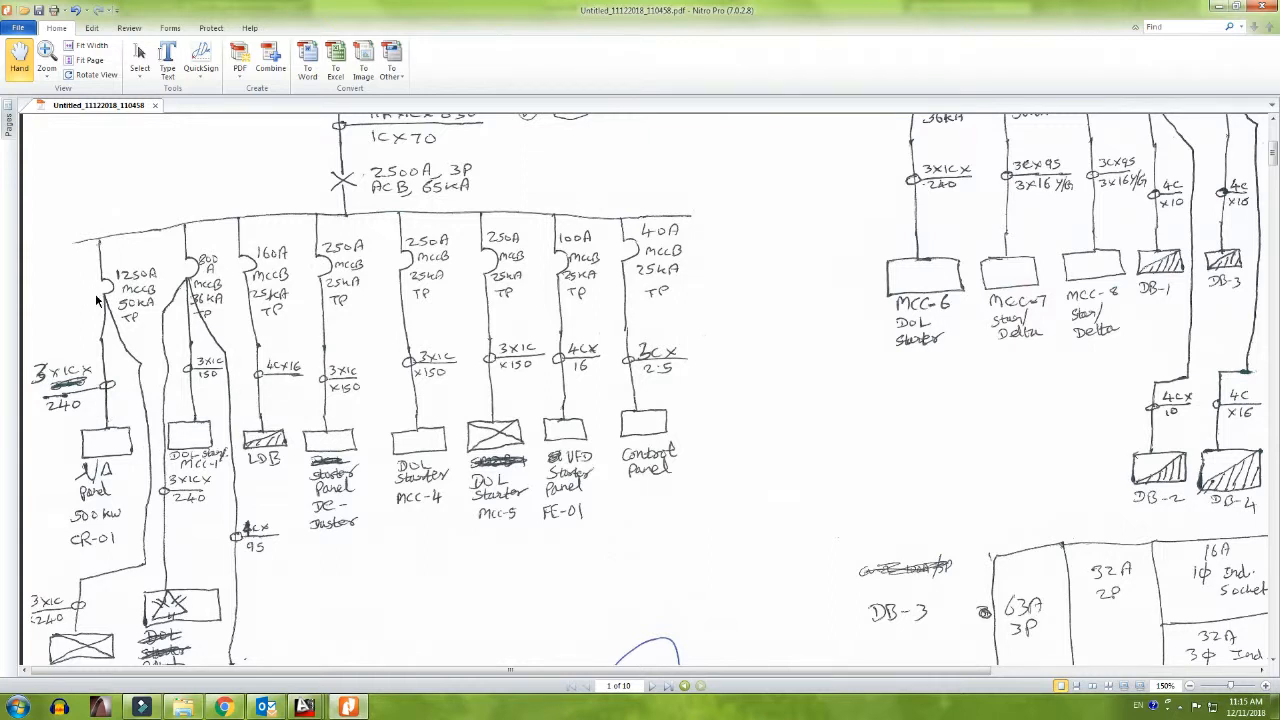
key(alt+Tab)
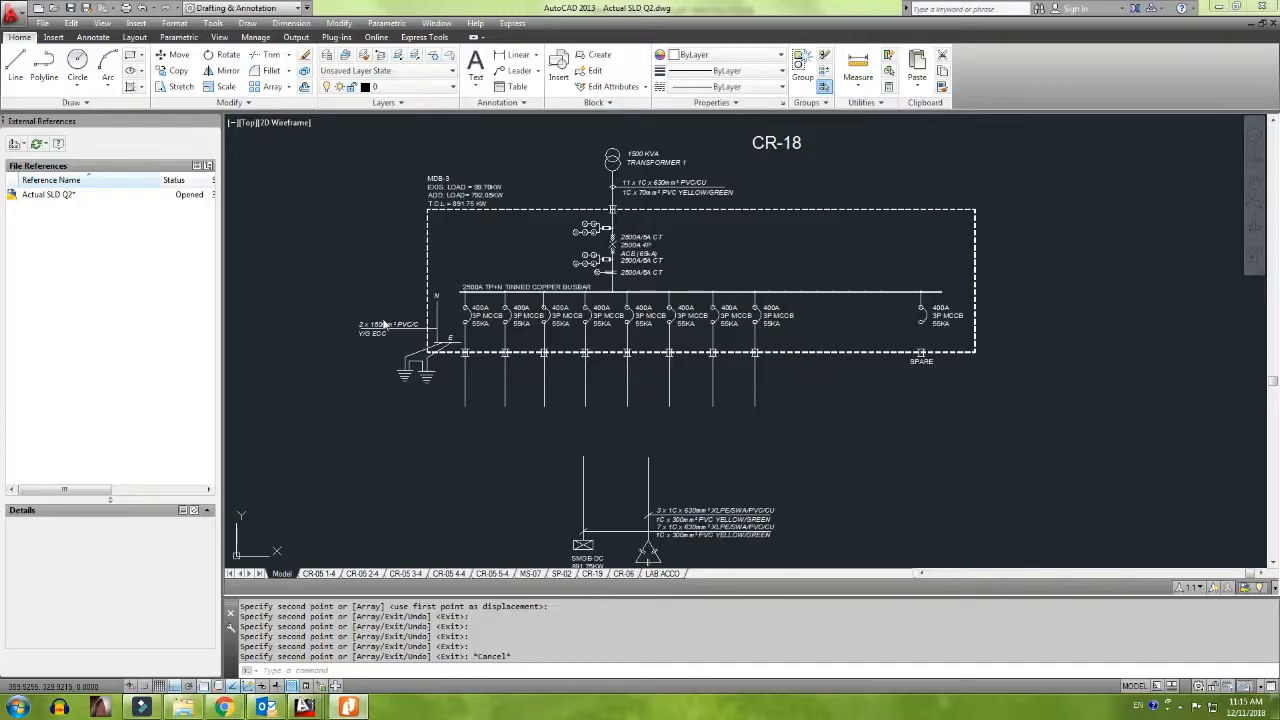
click(952, 460)
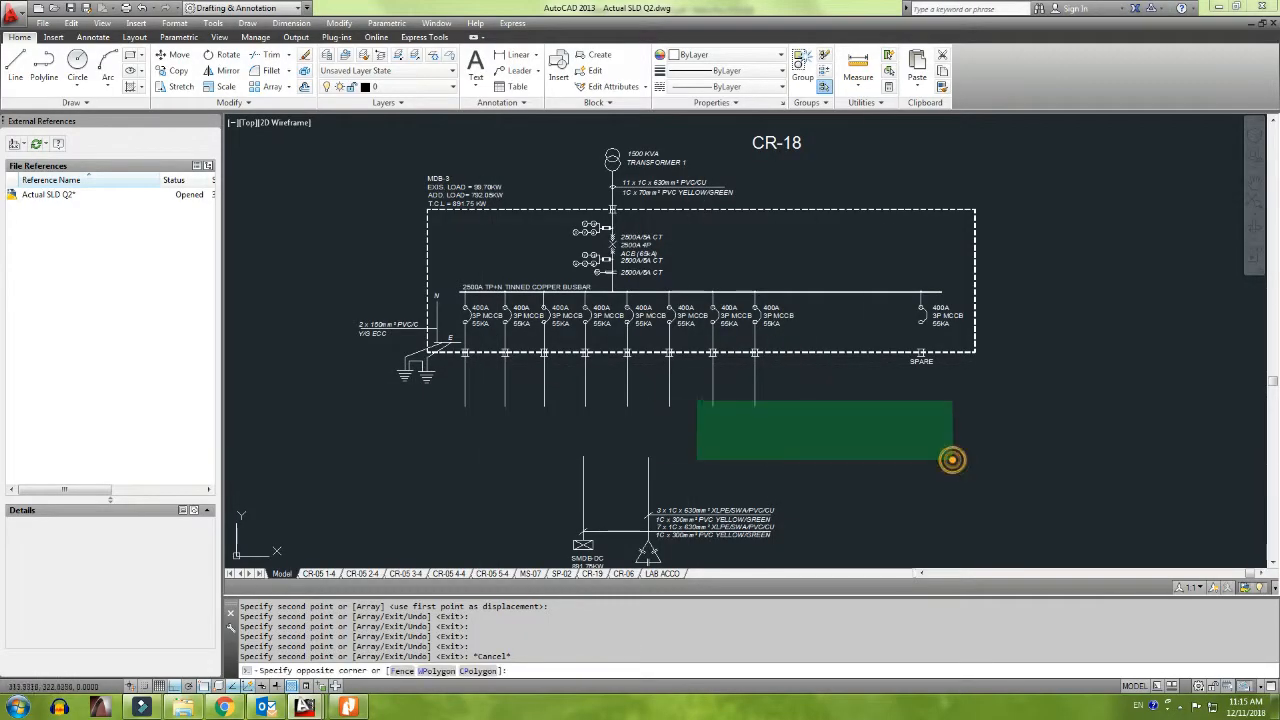
click(852, 451)
click(830, 412)
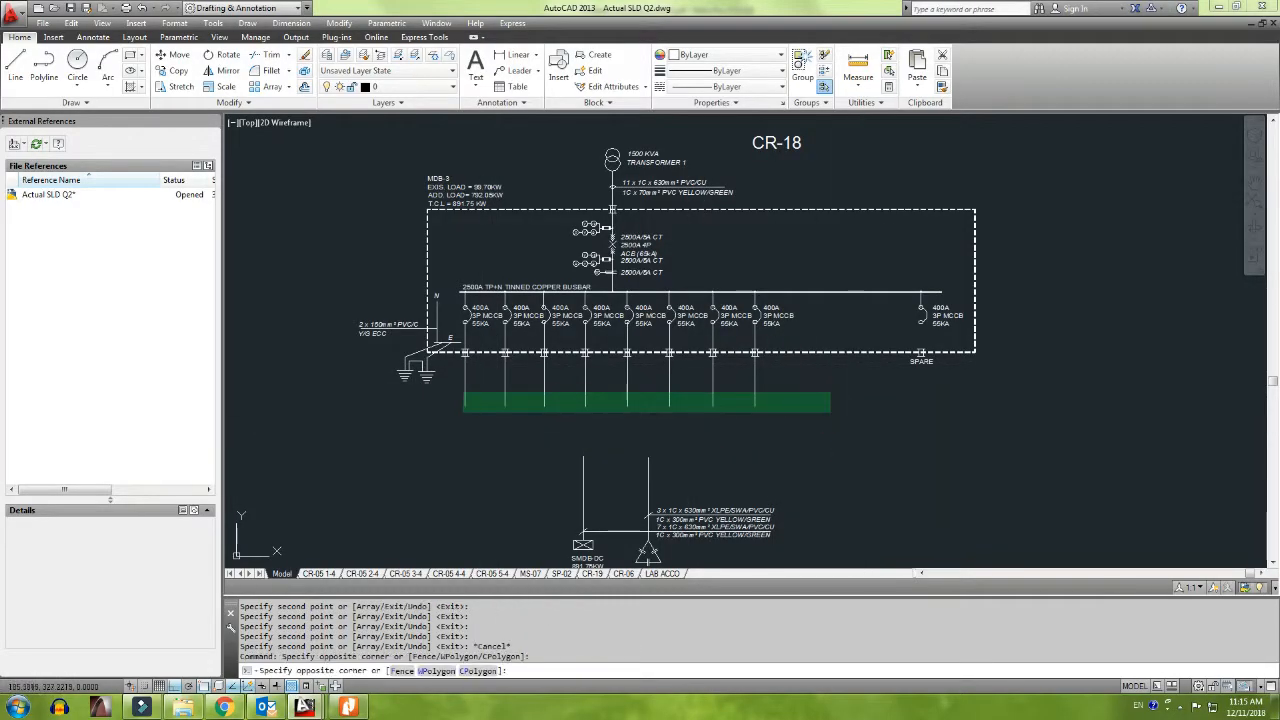
click(437, 391)
key(alt+Tab)
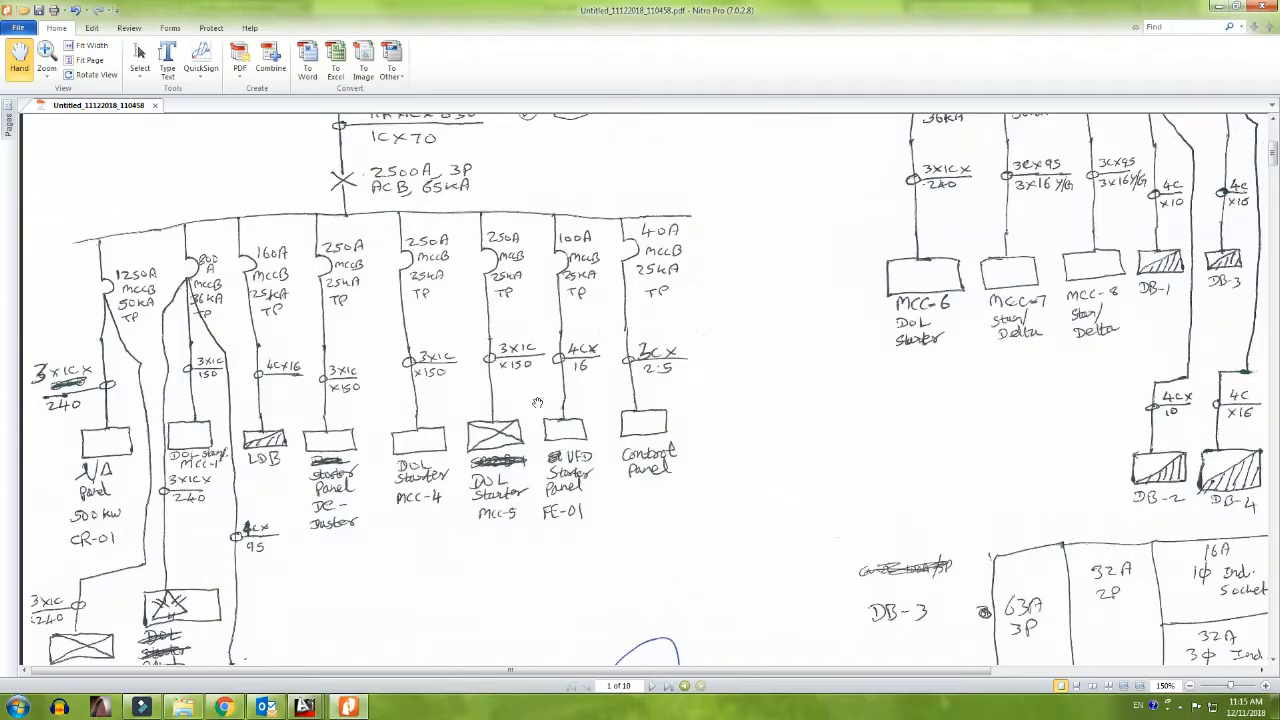
key(alt+Tab)
key(Escape)
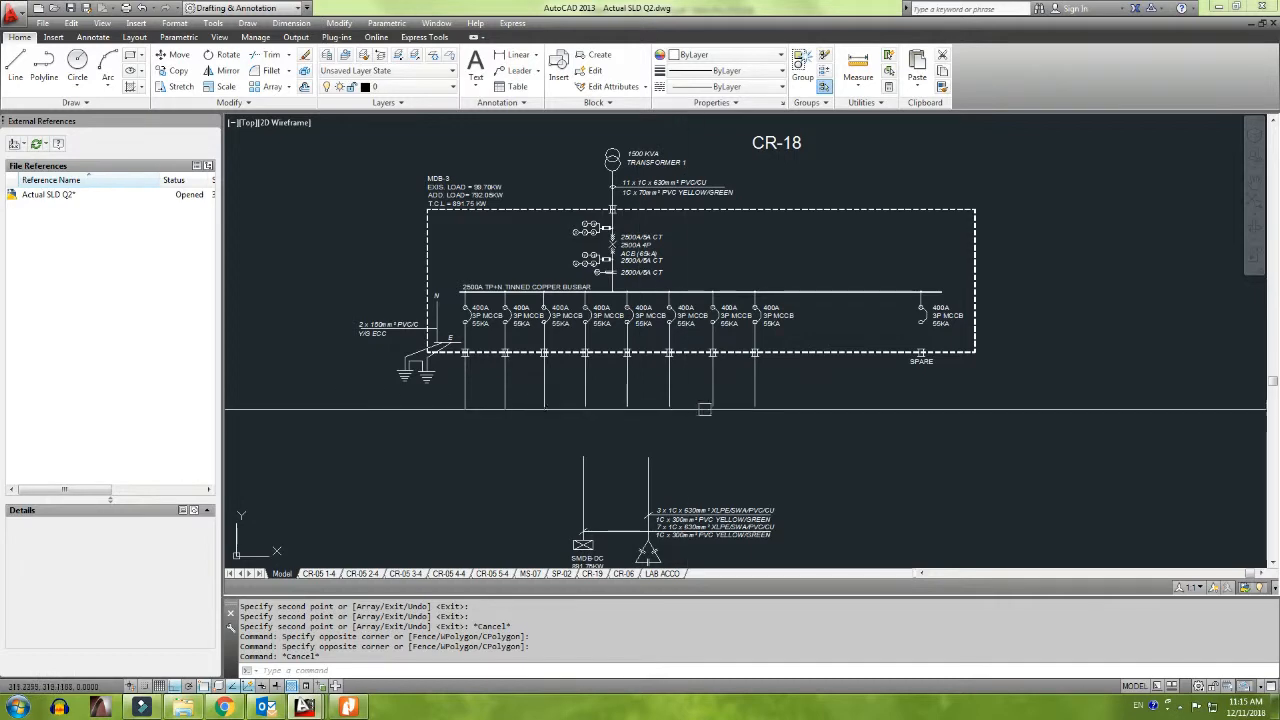
Step: Delete the spare feeder at the far right of MDB-3, including its MCCB symbol, rating label, cable gland and SPARE text
middle_drag(857, 385, 822, 389)
click(842, 261)
click(1060, 469)
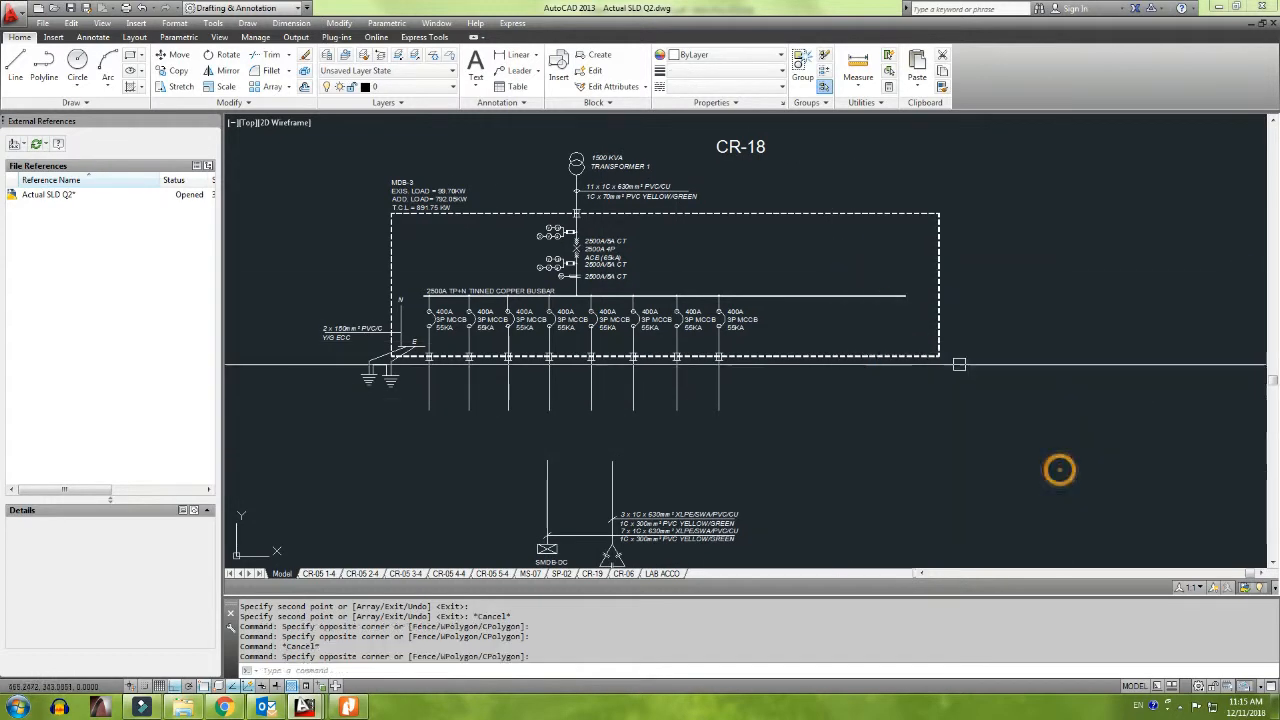
key(Delete)
Step: Stretch the right end of the MDB-3 enclosure and busbar about 85 units left, closer to the last feeder
middle_drag(931, 362, 889, 375)
text(s)
key(Return)
click(982, 434)
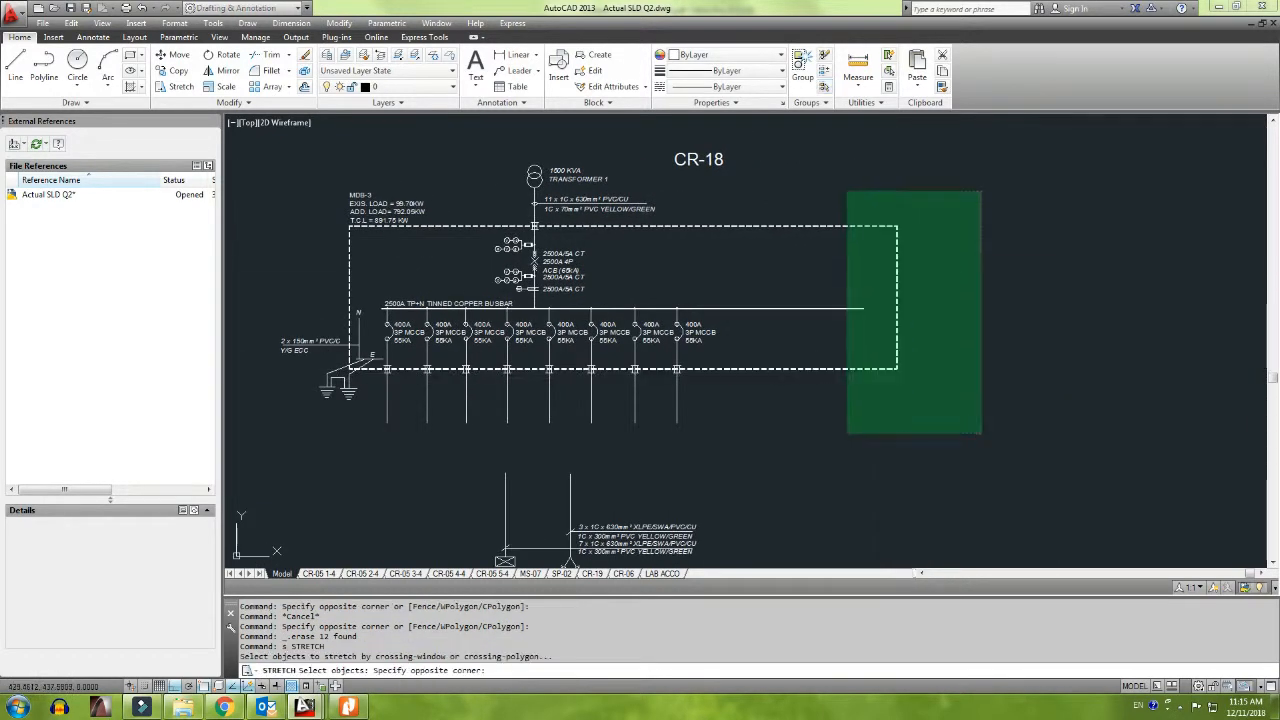
click(846, 191)
key(Return)
click(862, 256)
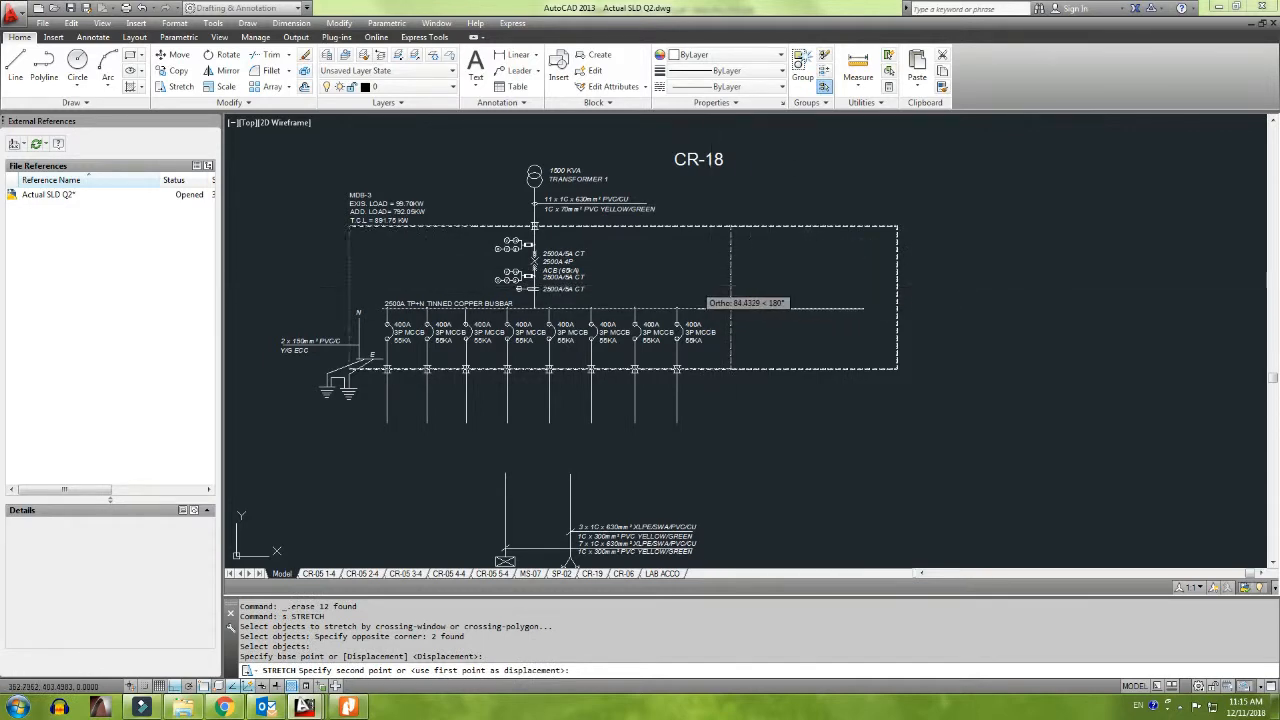
click(693, 289)
Step: Review the MDB-3 incomer and load labels in the drawing, and examine the transformer, ACB and feeder ratings in the Nitro Pro sketch
middle_drag(543, 288, 622, 288)
scroll(622, 288, up, 4)
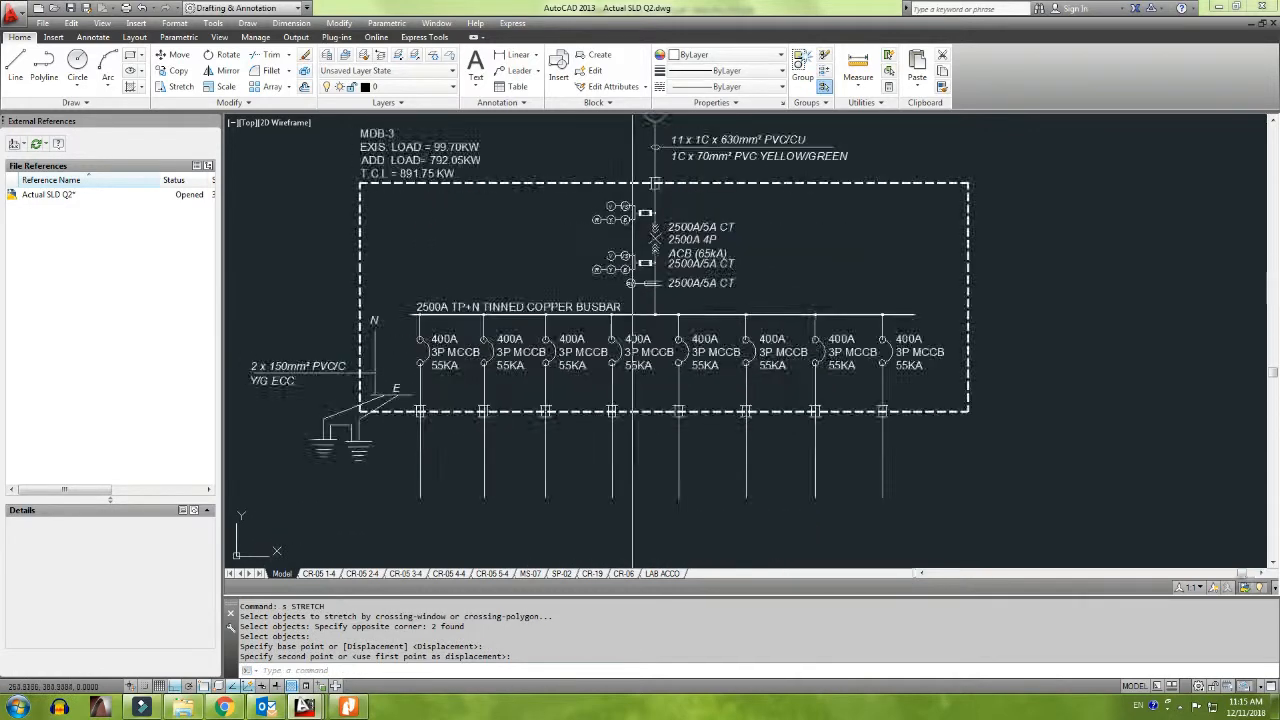
scroll(694, 346, down, 3)
middle_drag(745, 290, 739, 330)
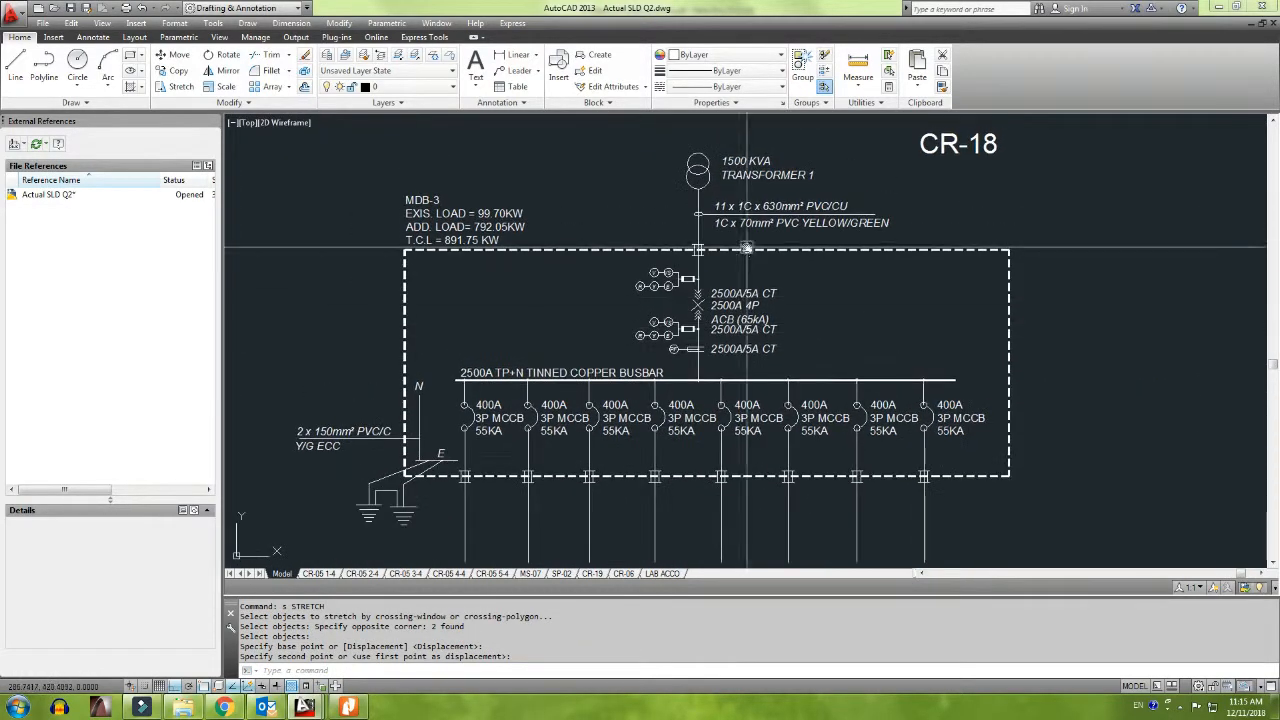
middle_drag(748, 248, 749, 287)
middle_drag(601, 328, 691, 322)
scroll(524, 284, up, 2)
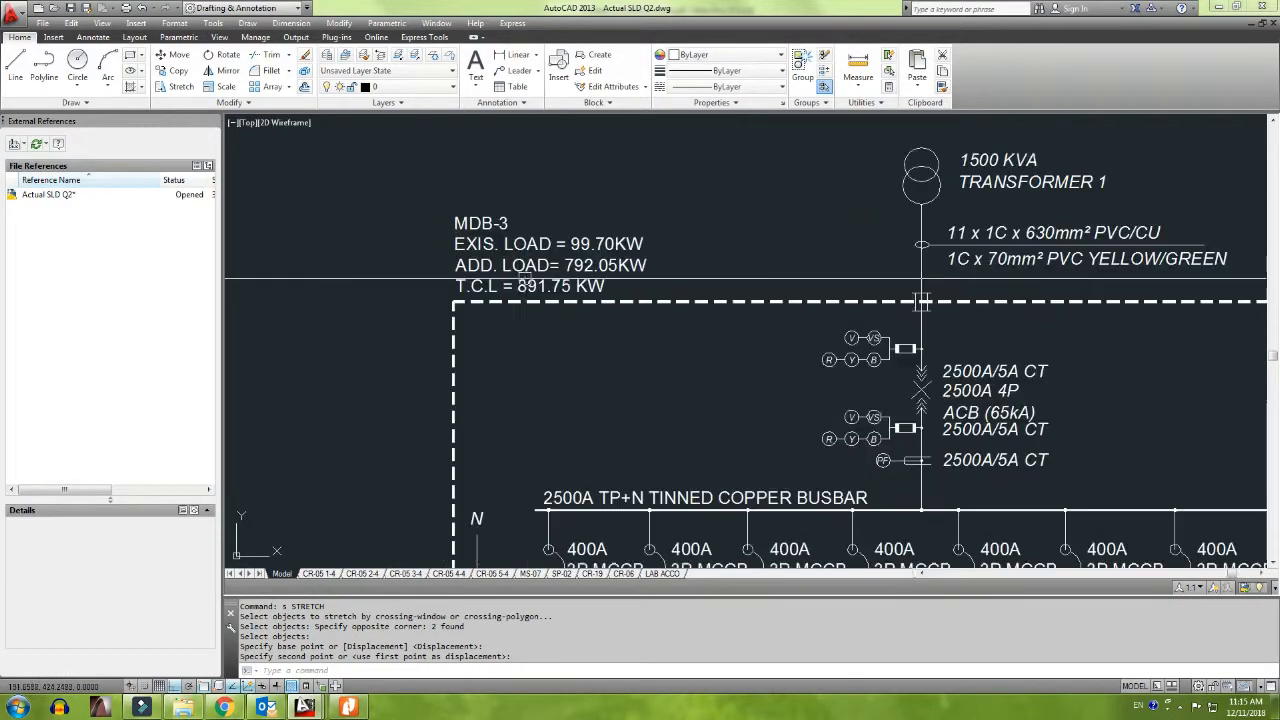
key(alt+Tab)
scroll(481, 318, up, 2)
scroll(467, 328, up, 3)
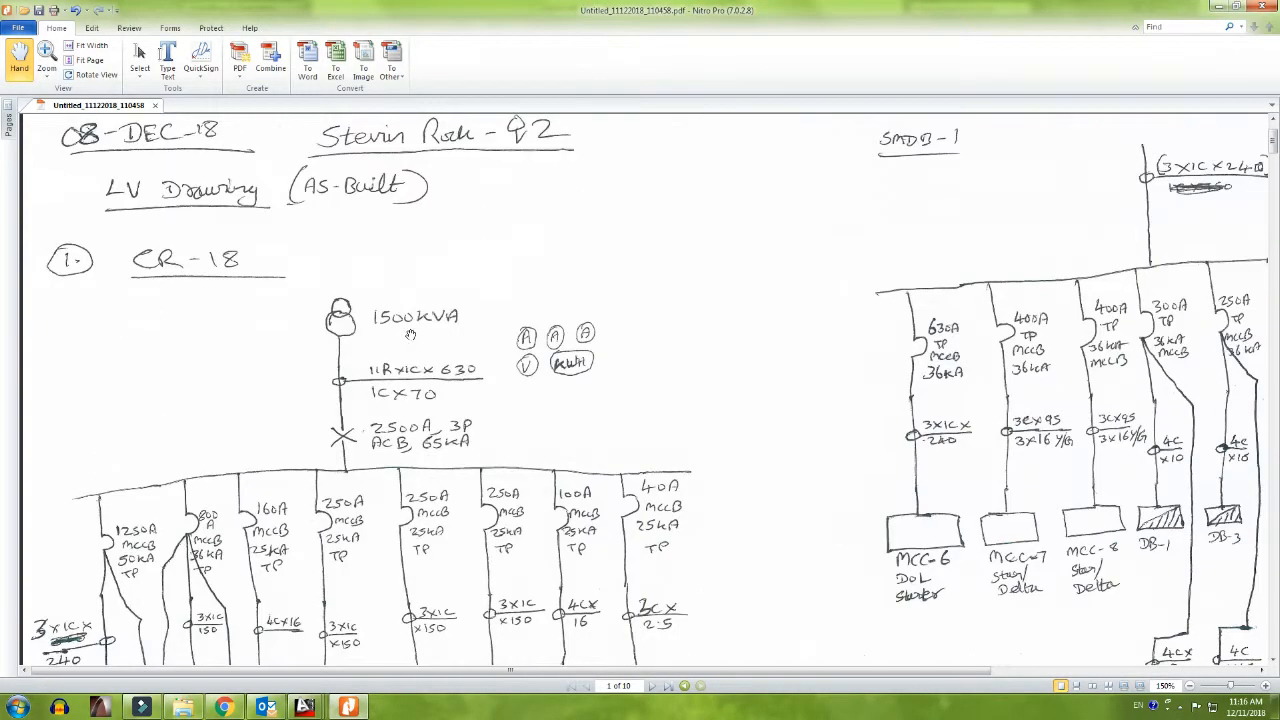
scroll(415, 367, down, 3)
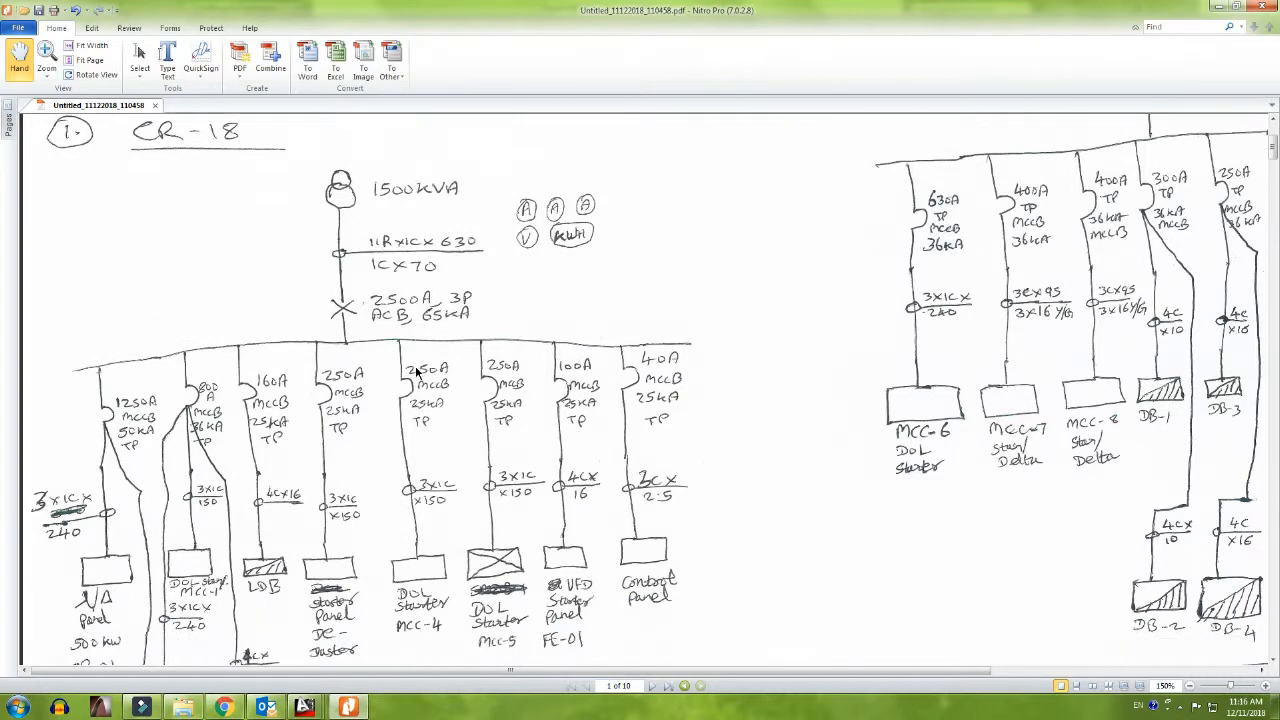
scroll(417, 370, down, 4)
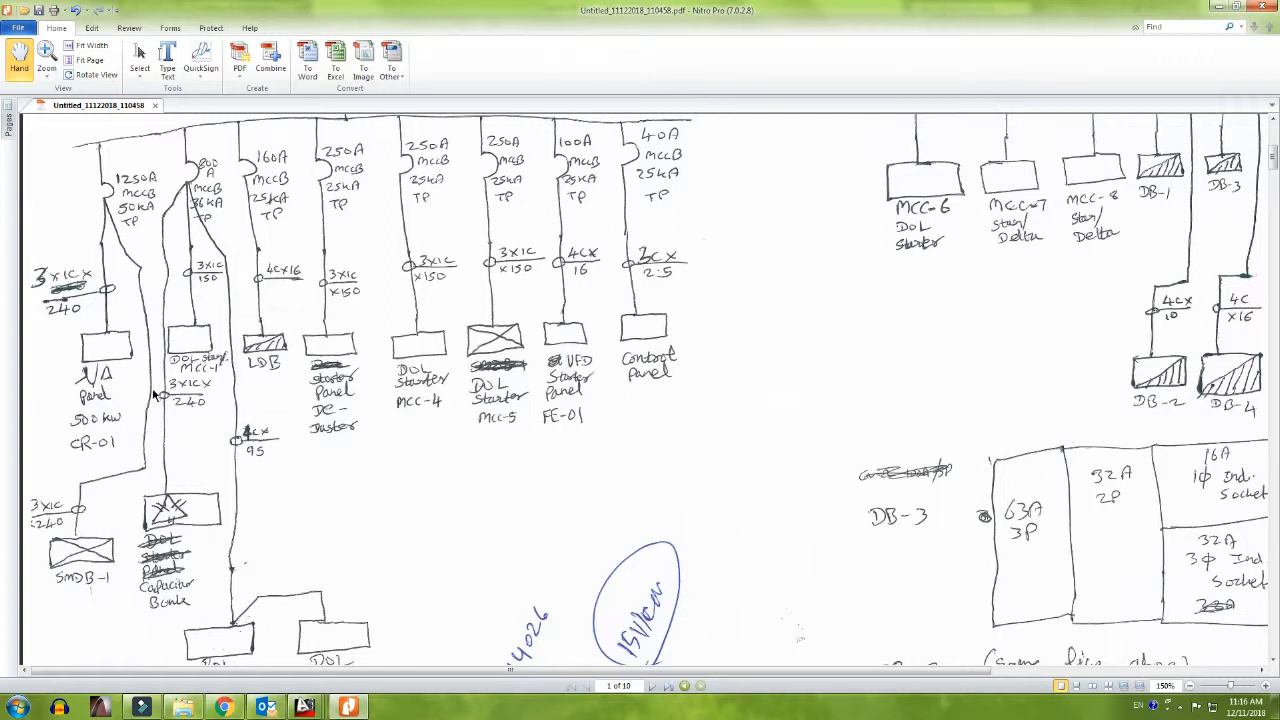
key(alt+Tab)
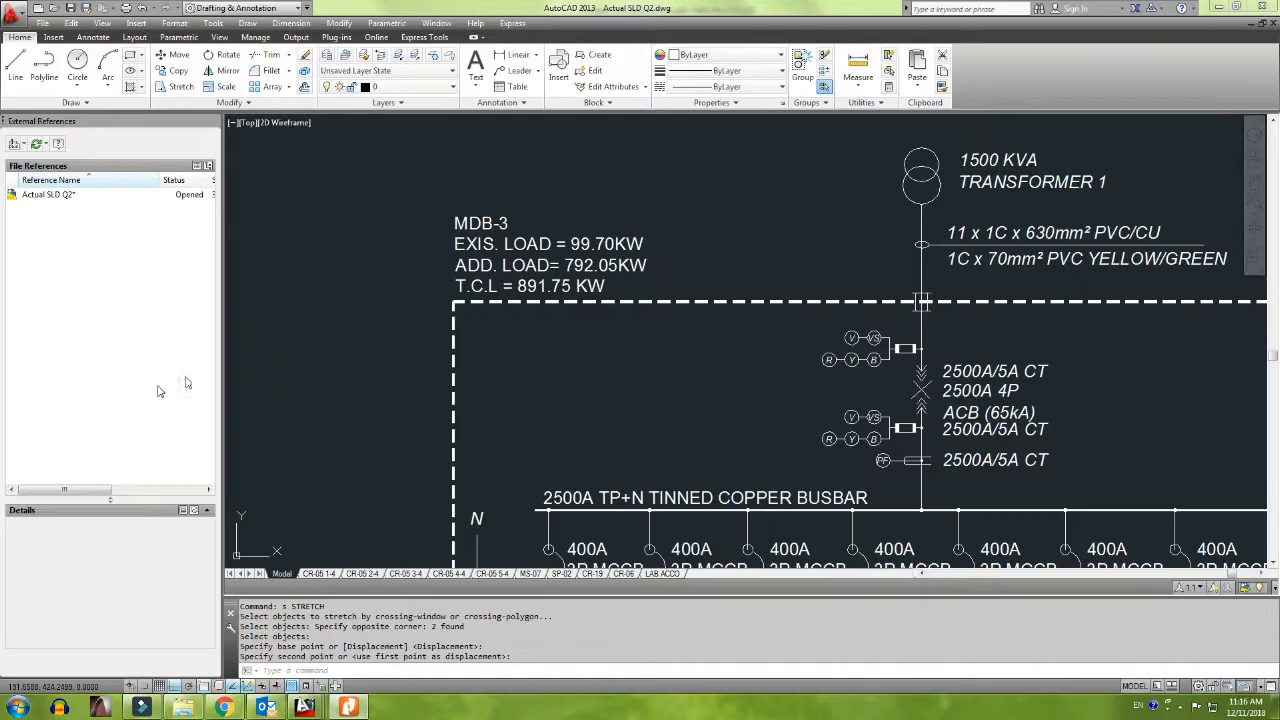
Step: Change the current rating in the first MDB-3 feeder's MCCB label to 1250A, following the sketch
middle_drag(582, 505, 551, 322)
scroll(556, 364, up, 5)
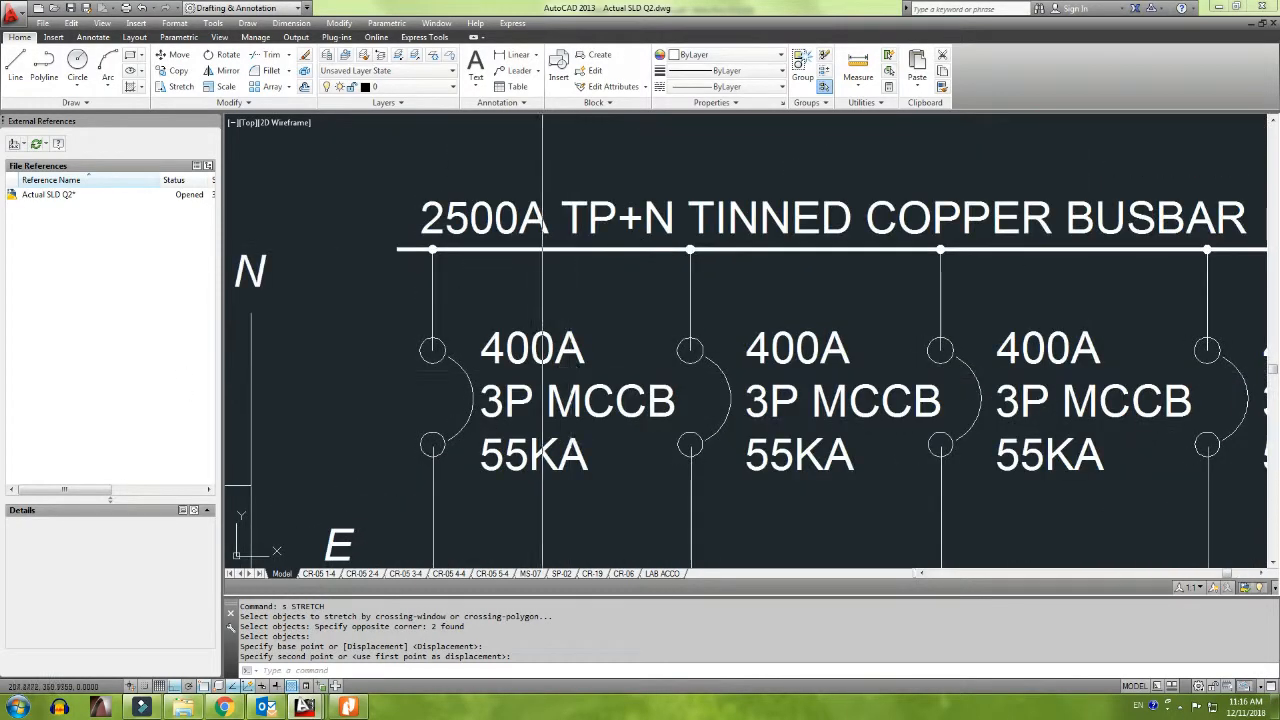
double_click(527, 346)
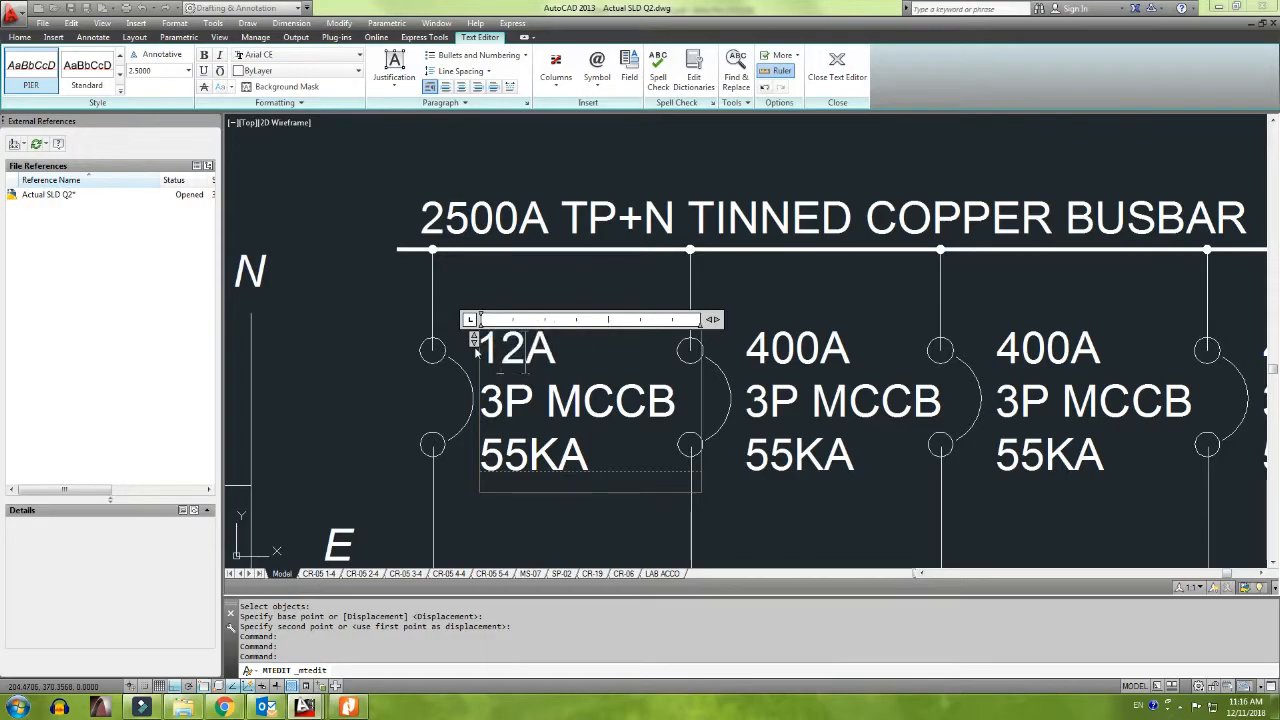
key(alt+Tab)
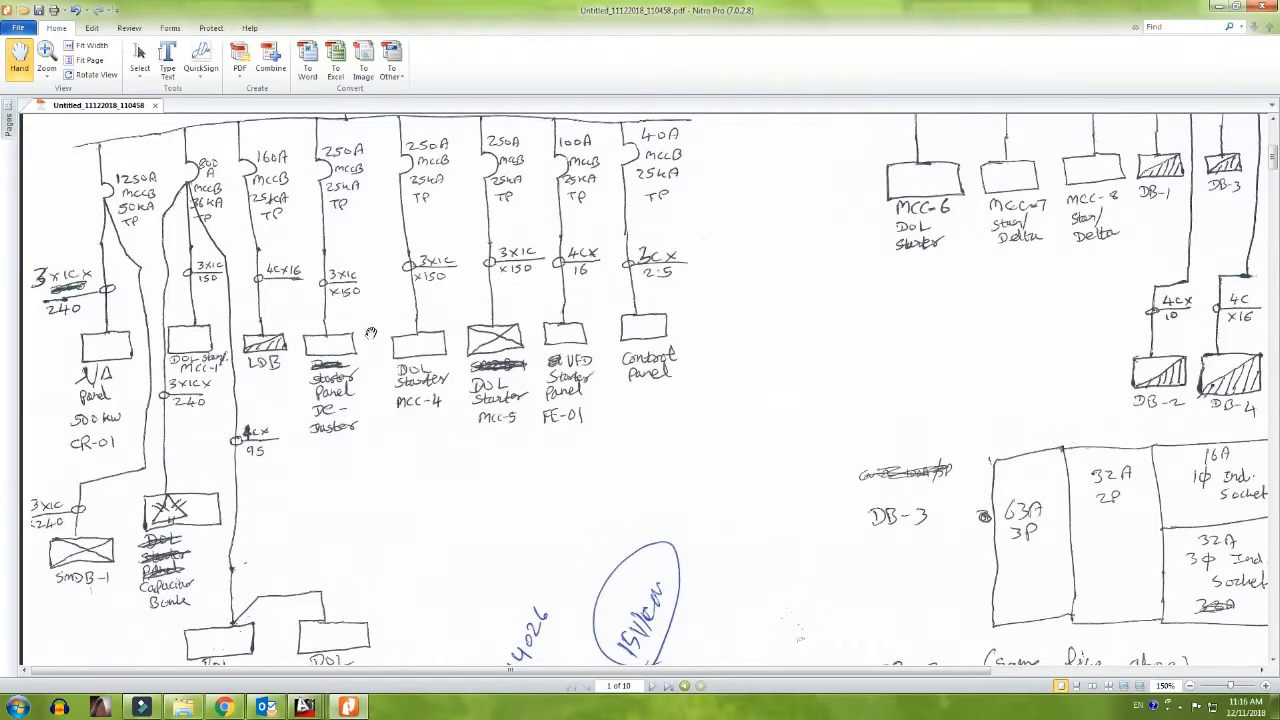
key(alt+Tab)
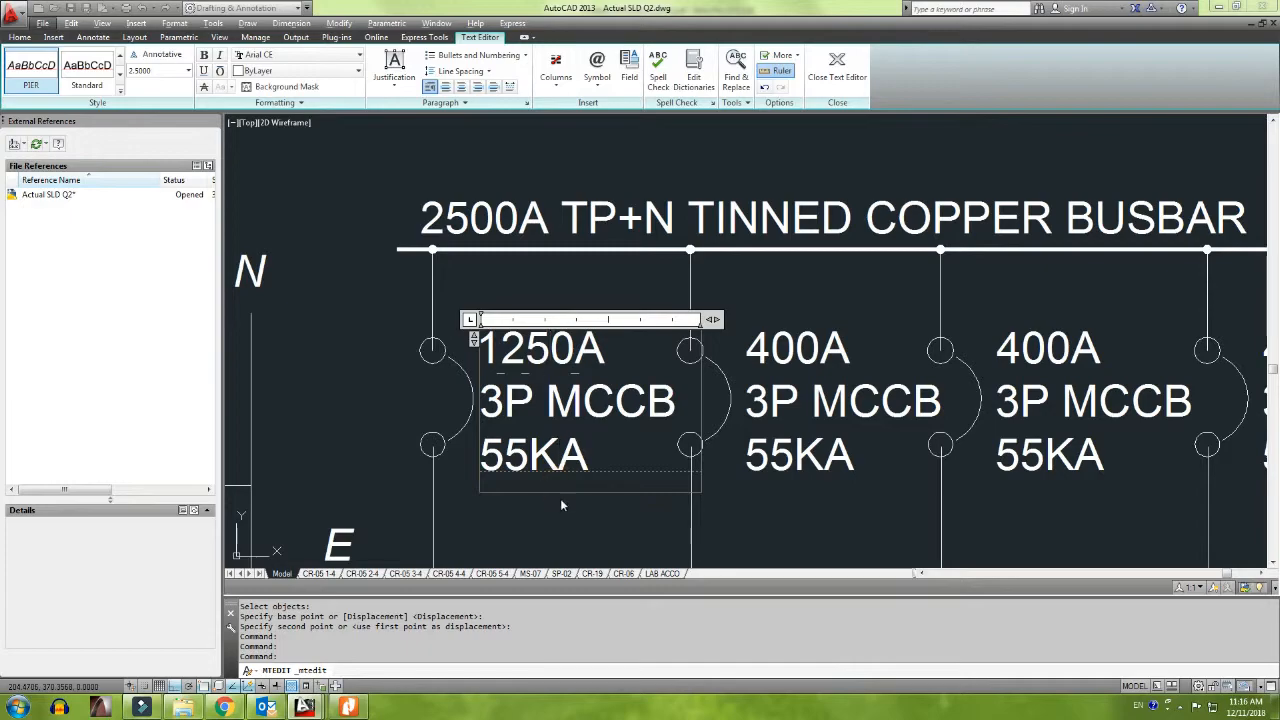
key(alt+Tab)
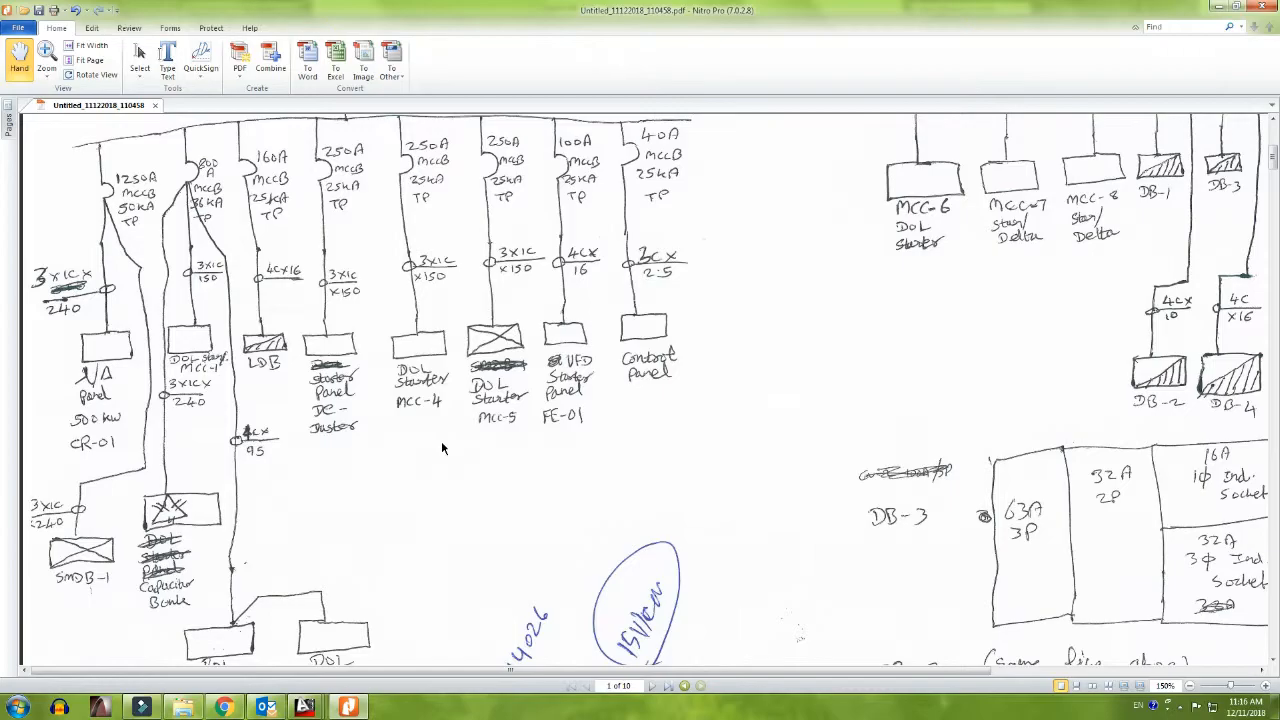
key(alt+Tab)
click(546, 520)
Step: Draw a polyline branch from the 1250A MCCB's lower terminal, diagonally down to the right and vertically down level with the feeder line ends
scroll(545, 522, down, 3)
middle_drag(540, 530, 574, 243)
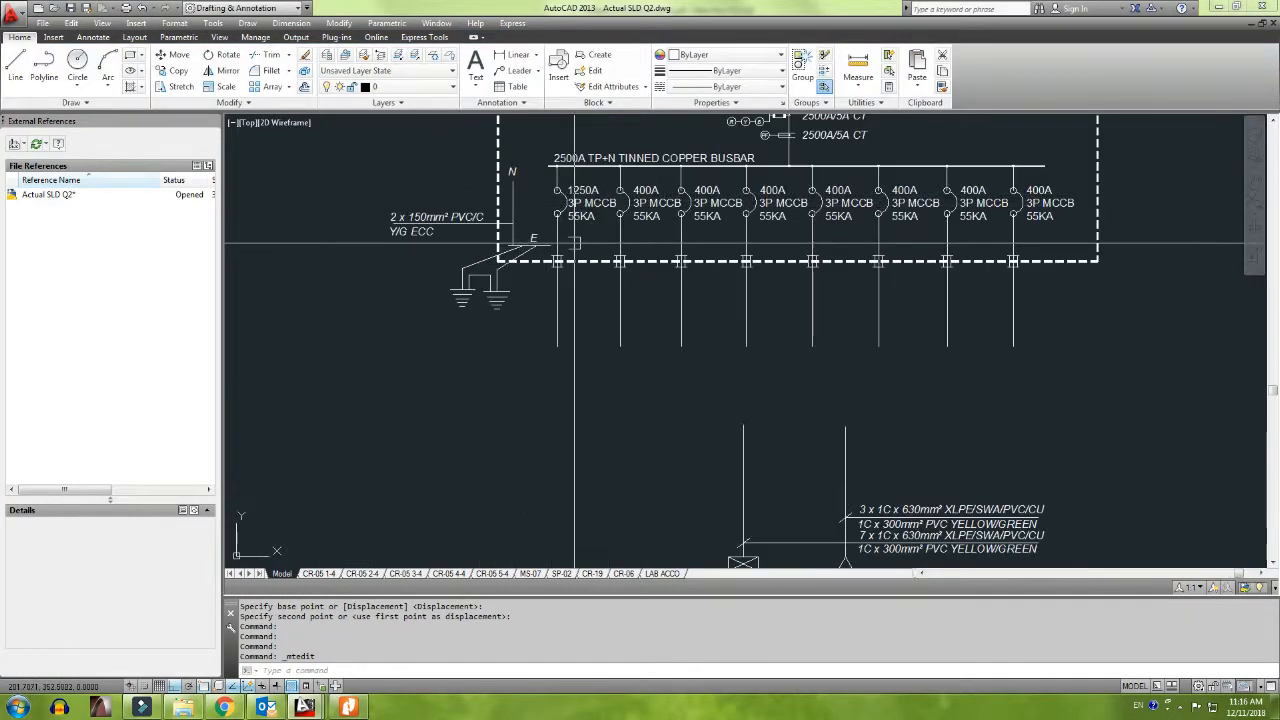
scroll(574, 243, up, 4)
text(pl)
key(Return)
scroll(530, 145, up, 4)
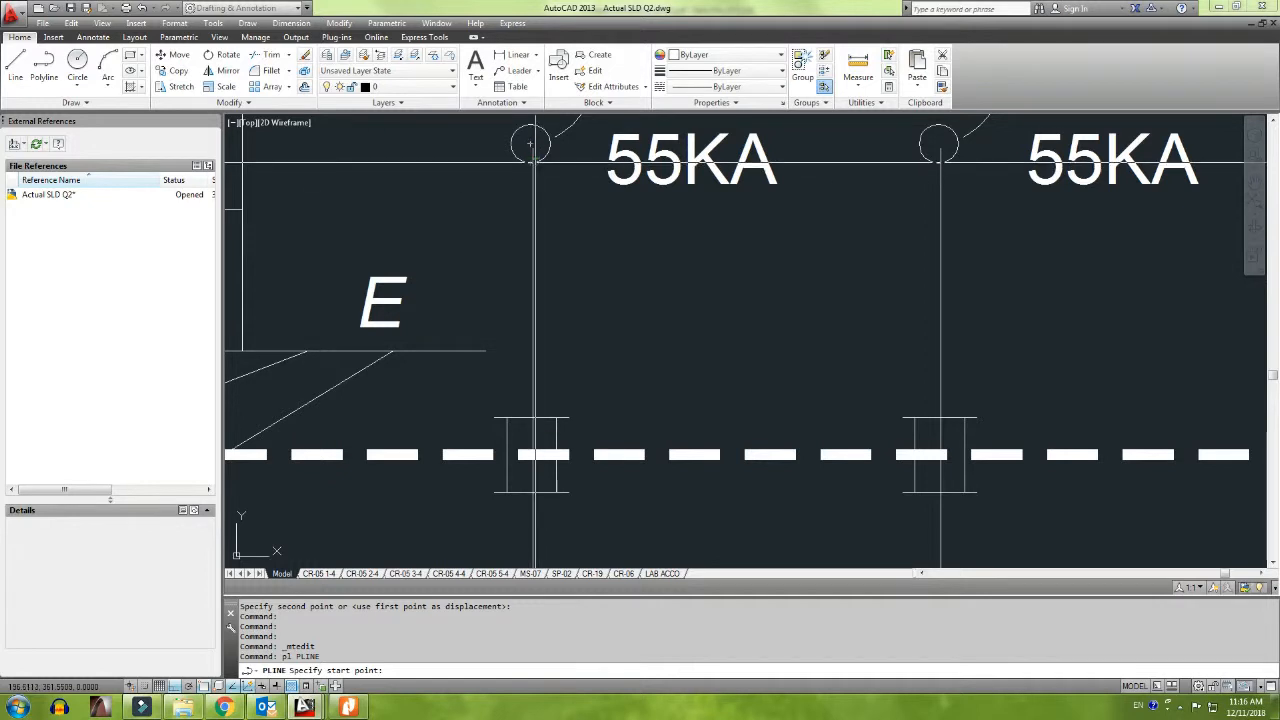
click(530, 160)
key(F8)
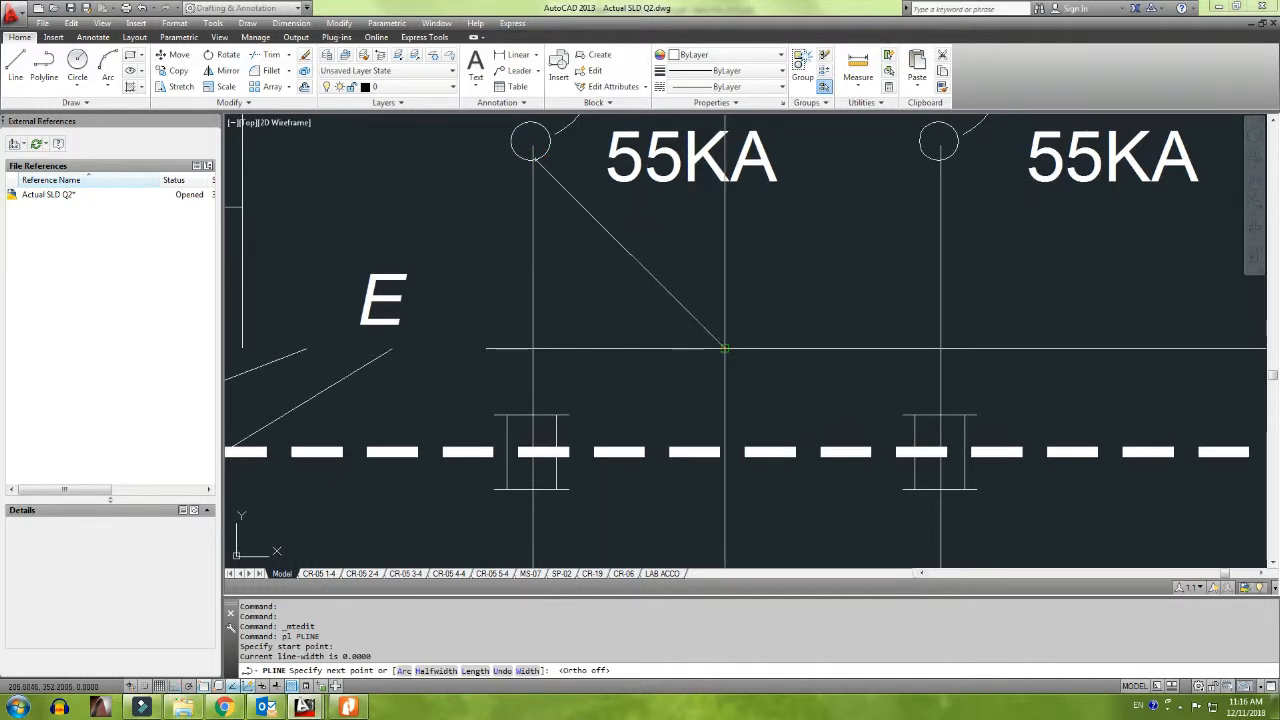
click(718, 349)
key(F8)
middle_drag(662, 432, 645, 320)
scroll(655, 359, down, 5)
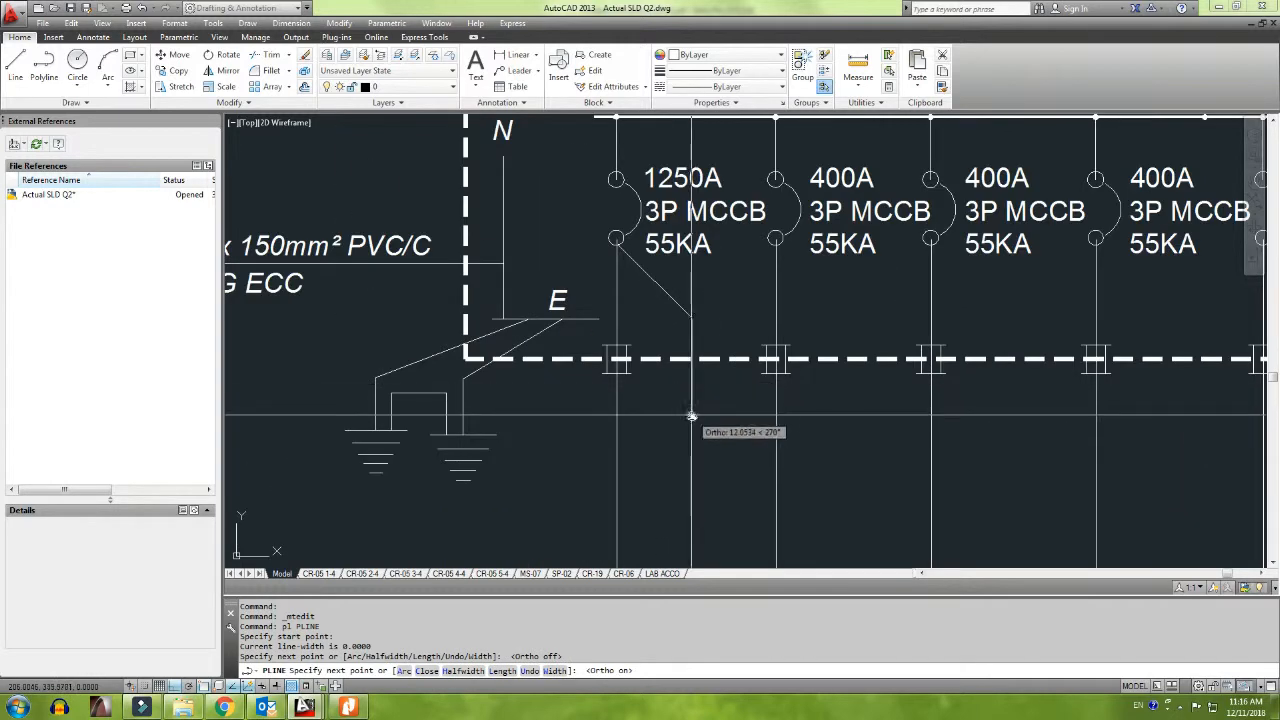
scroll(680, 415, up, 2)
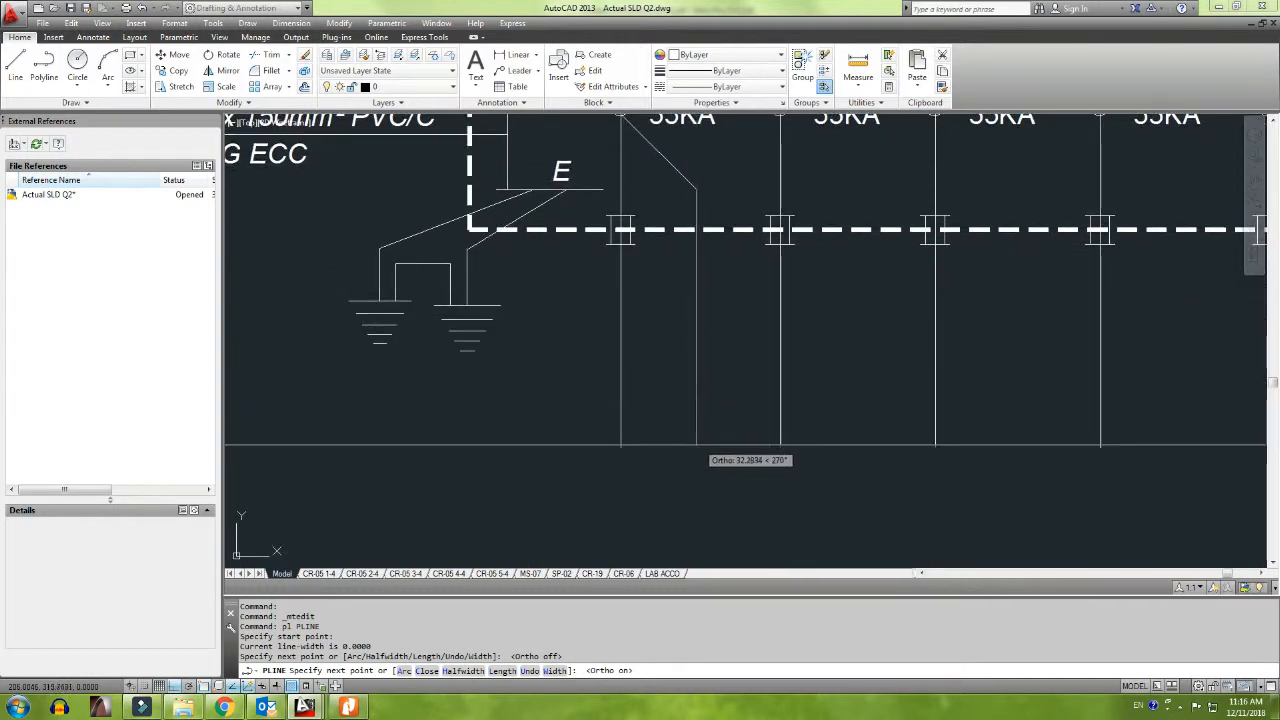
click(696, 447)
key(Escape)
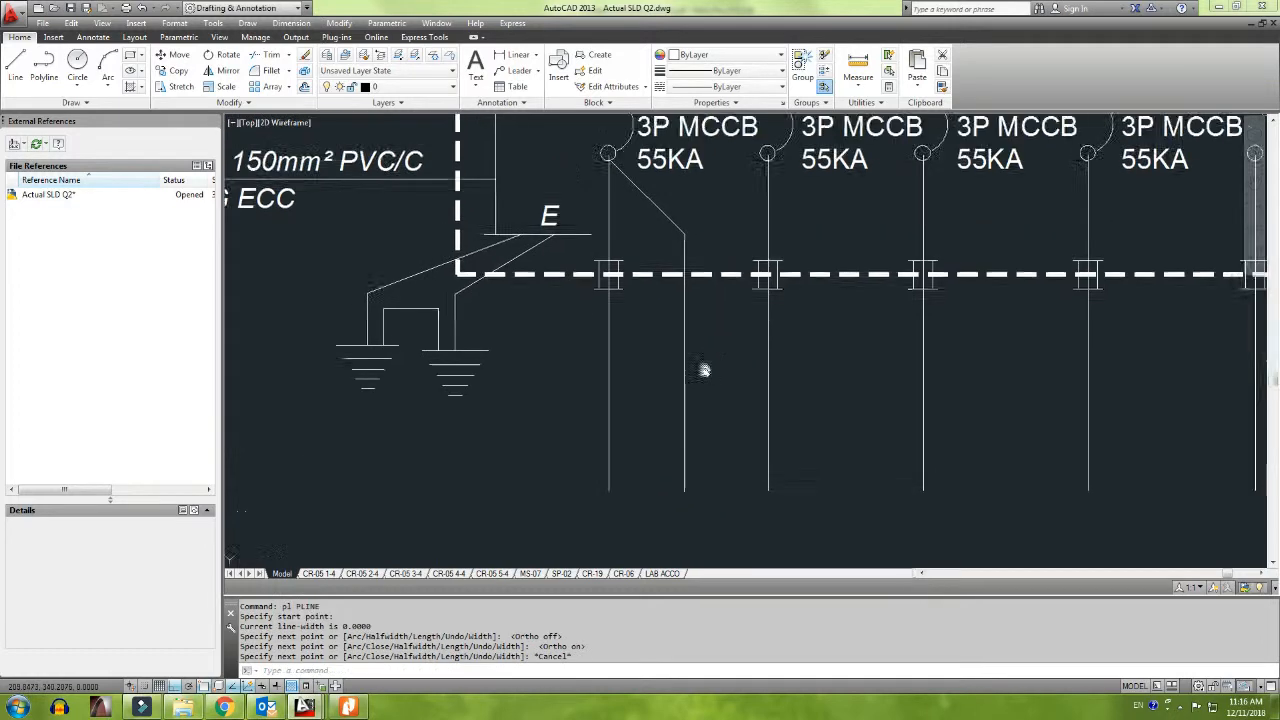
Step: Copy the first feeder's cable gland horizontally onto the new branch line at the MDB-3 enclosure's lower edge
scroll(597, 323, up, 2)
click(546, 277)
click(630, 371)
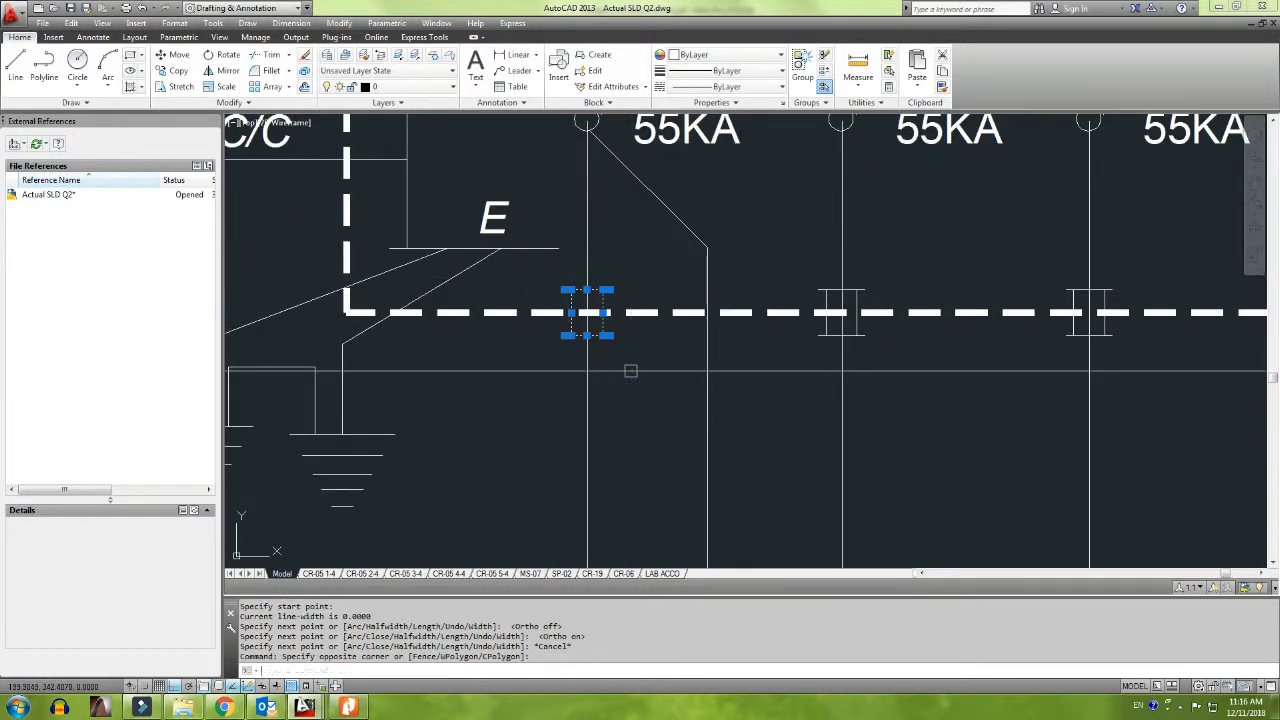
text(co)
key(Return)
click(587, 390)
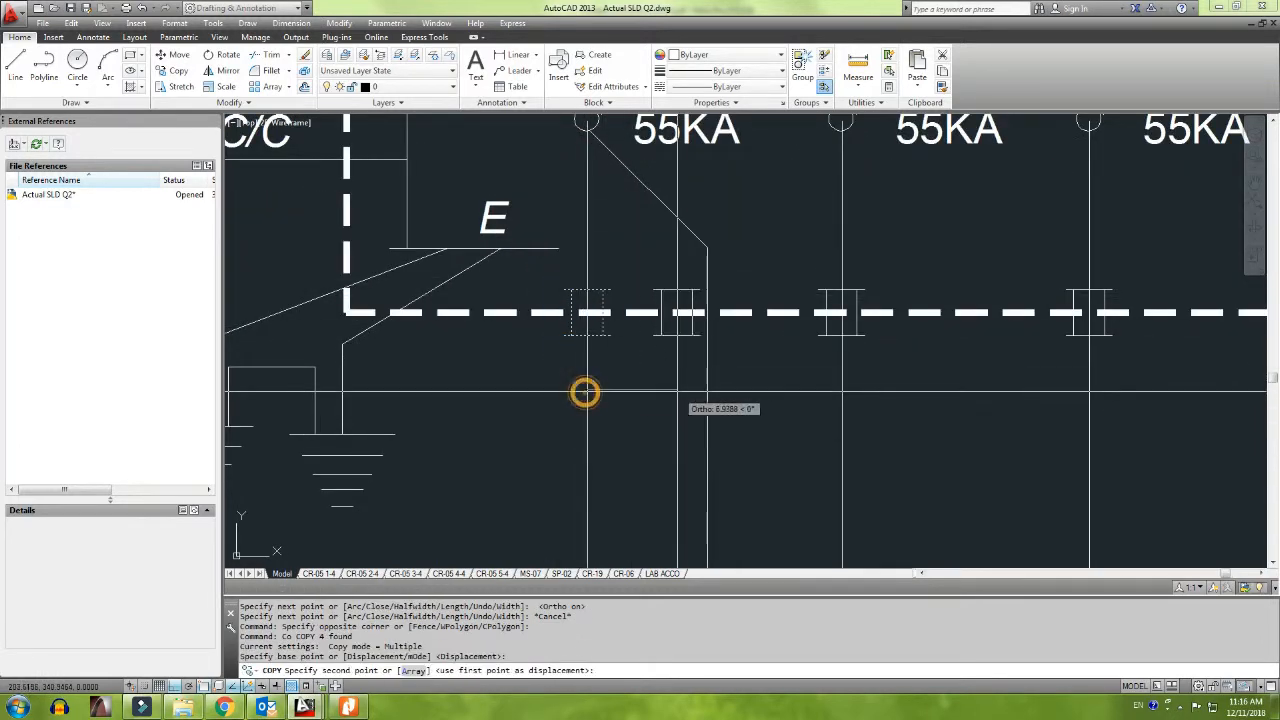
click(706, 390)
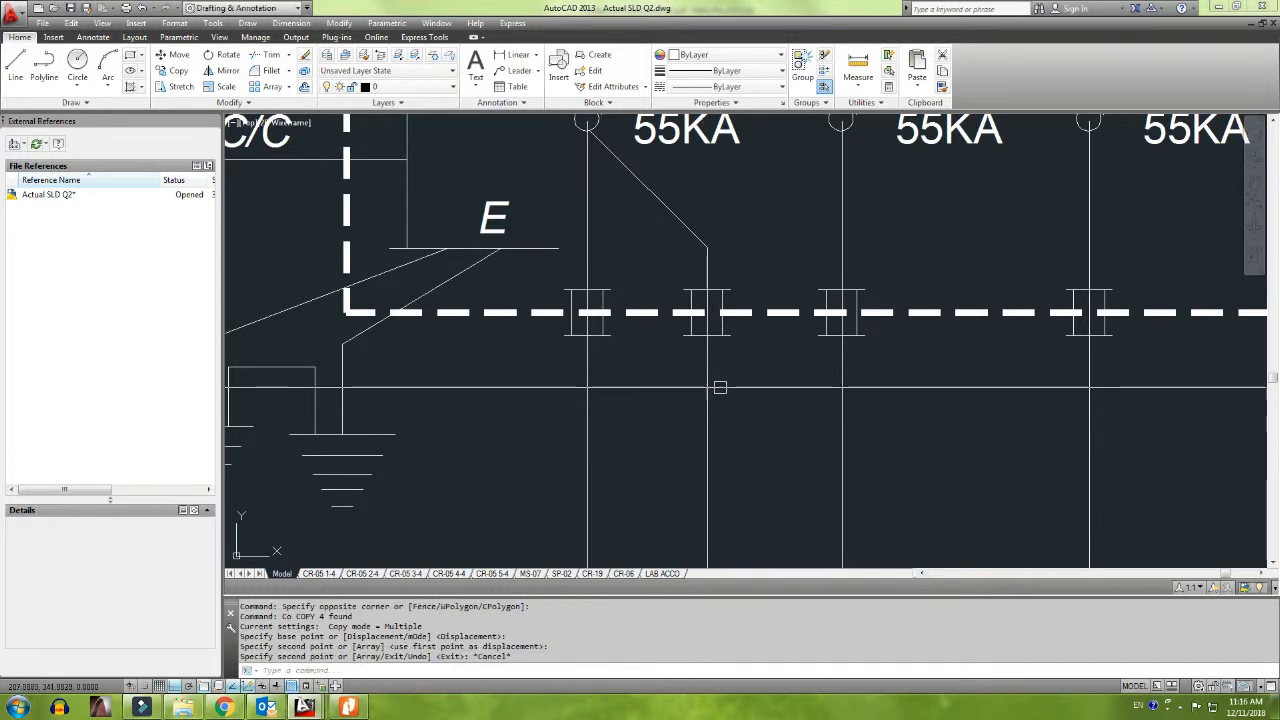
key(Escape)
Step: Inspect the 1250A feeder's branch in the drawing and compare it with the first feeders' branches and ratings in the sketch
middle_drag(664, 391, 664, 449)
mouse_move(611, 246)
middle_down()
mouse_move(604, 381)
mouse_move(594, 331)
middle_up()
middle_drag(569, 269, 571, 314)
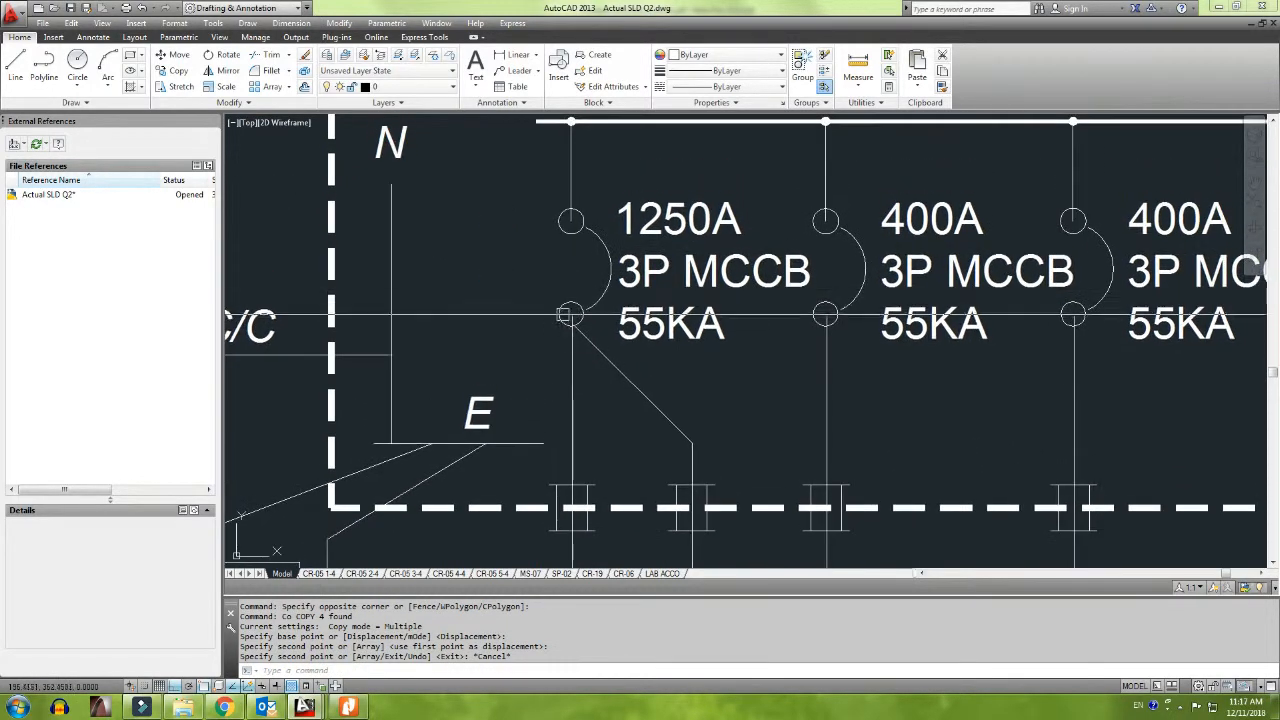
mouse_move(626, 433)
middle_down()
mouse_move(635, 345)
mouse_move(614, 378)
middle_up()
scroll(632, 351, down, 2)
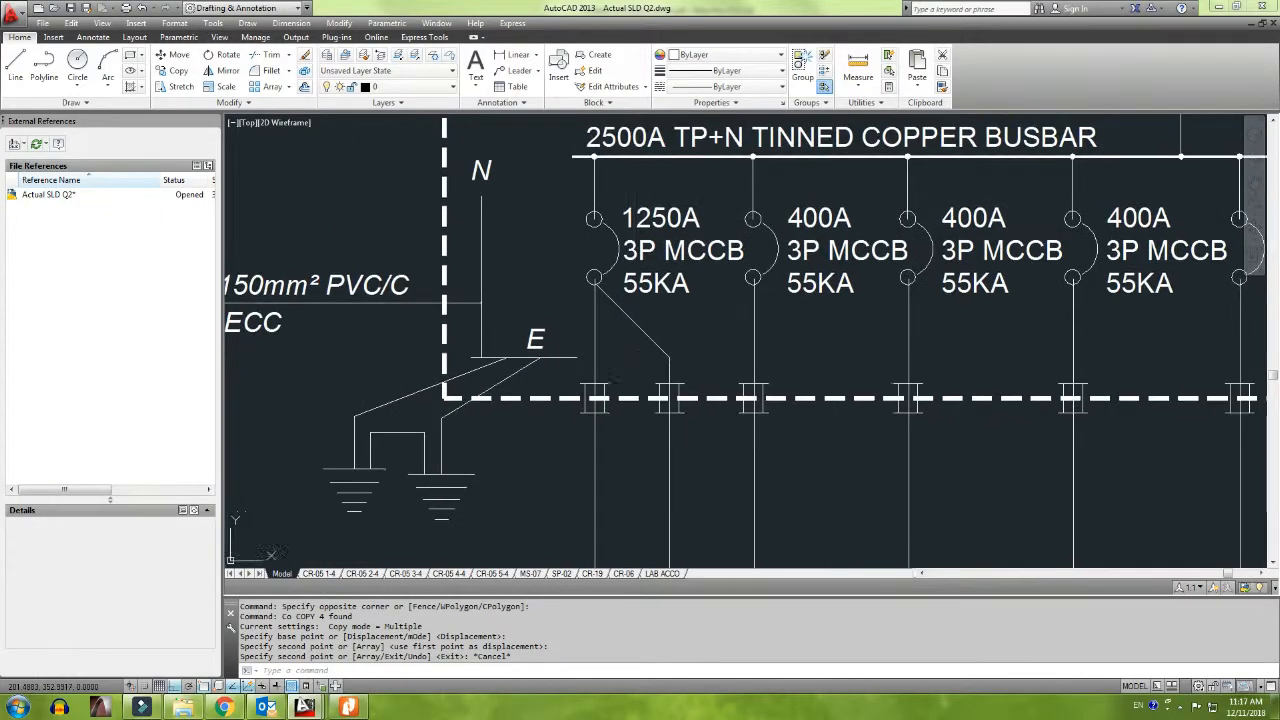
key(alt+Tab)
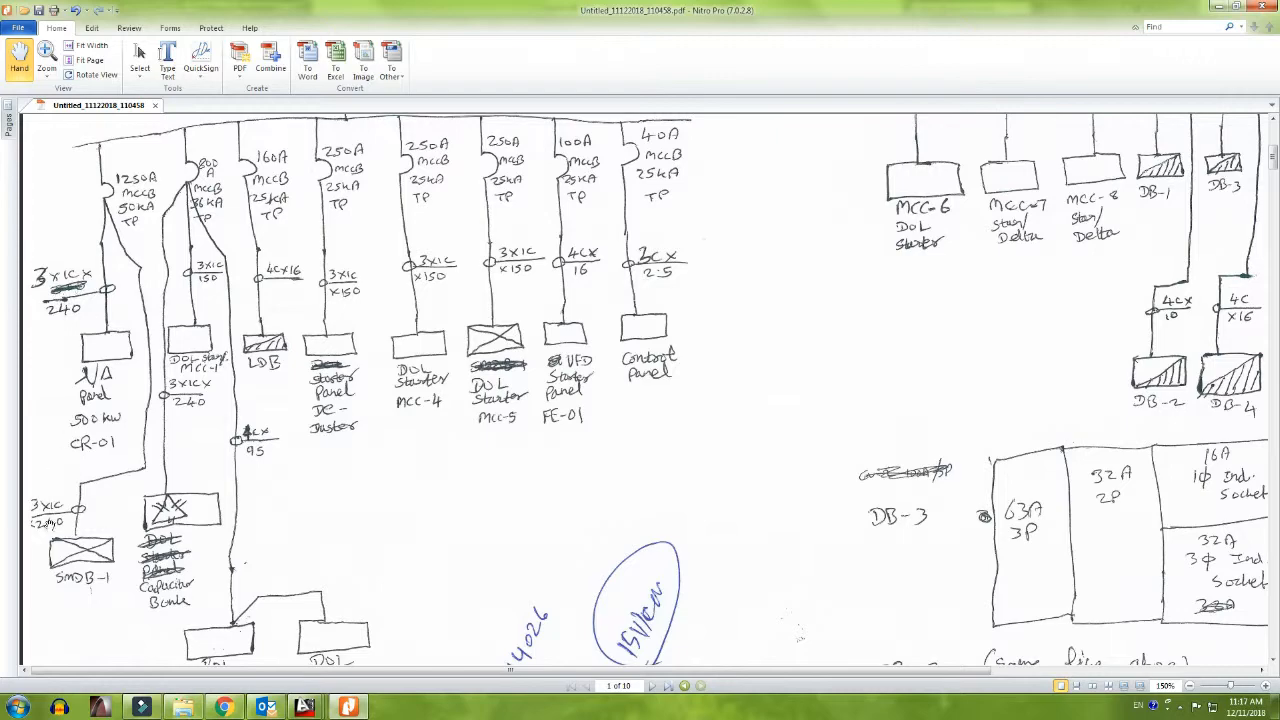
key(alt+Tab)
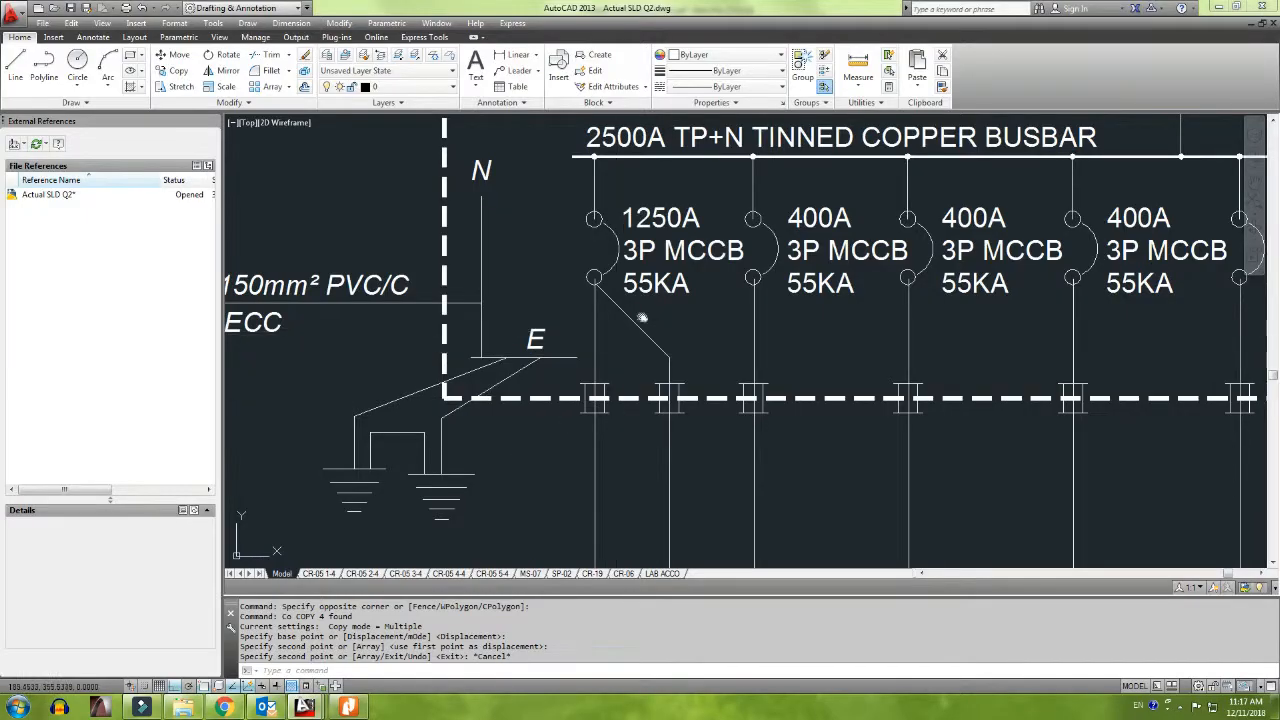
Step: Copy the C.BANK feeder's two-line cable label and its horizontal leader line to the free area below MDB-3's earthing symbols
scroll(642, 318, down, 6)
scroll(900, 340, up, 5)
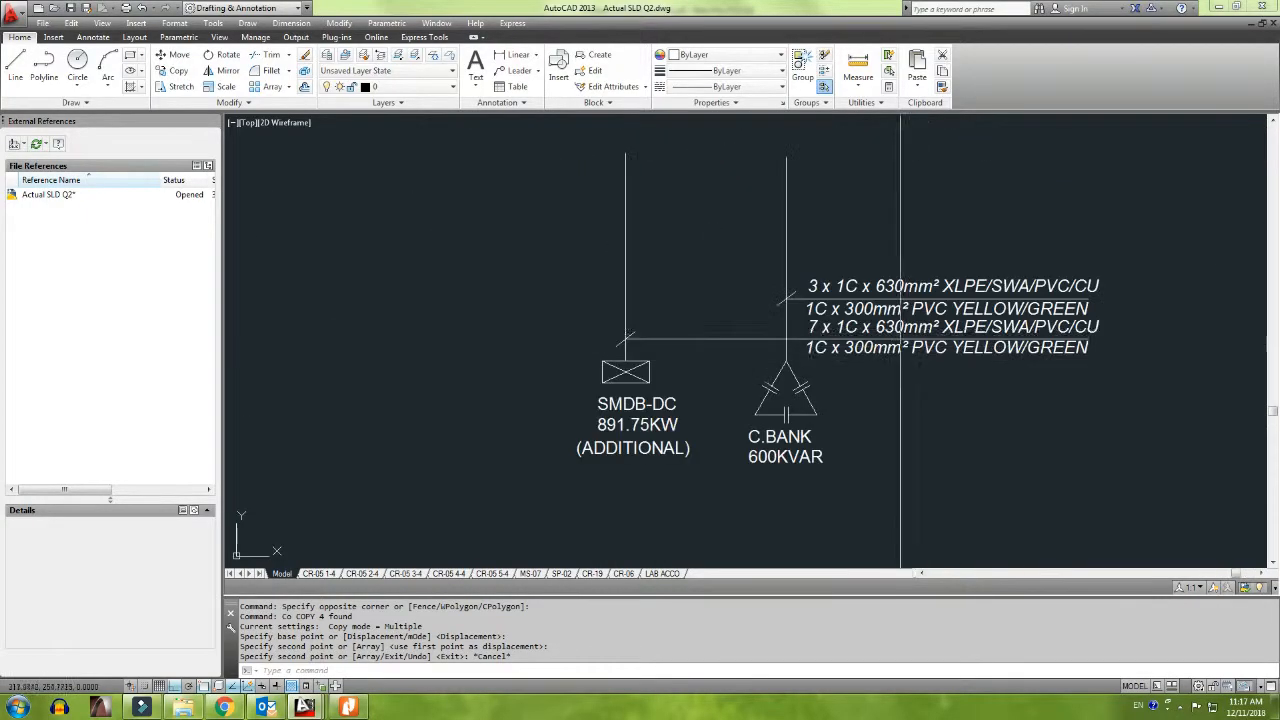
scroll(909, 316, up, 2)
click(822, 258)
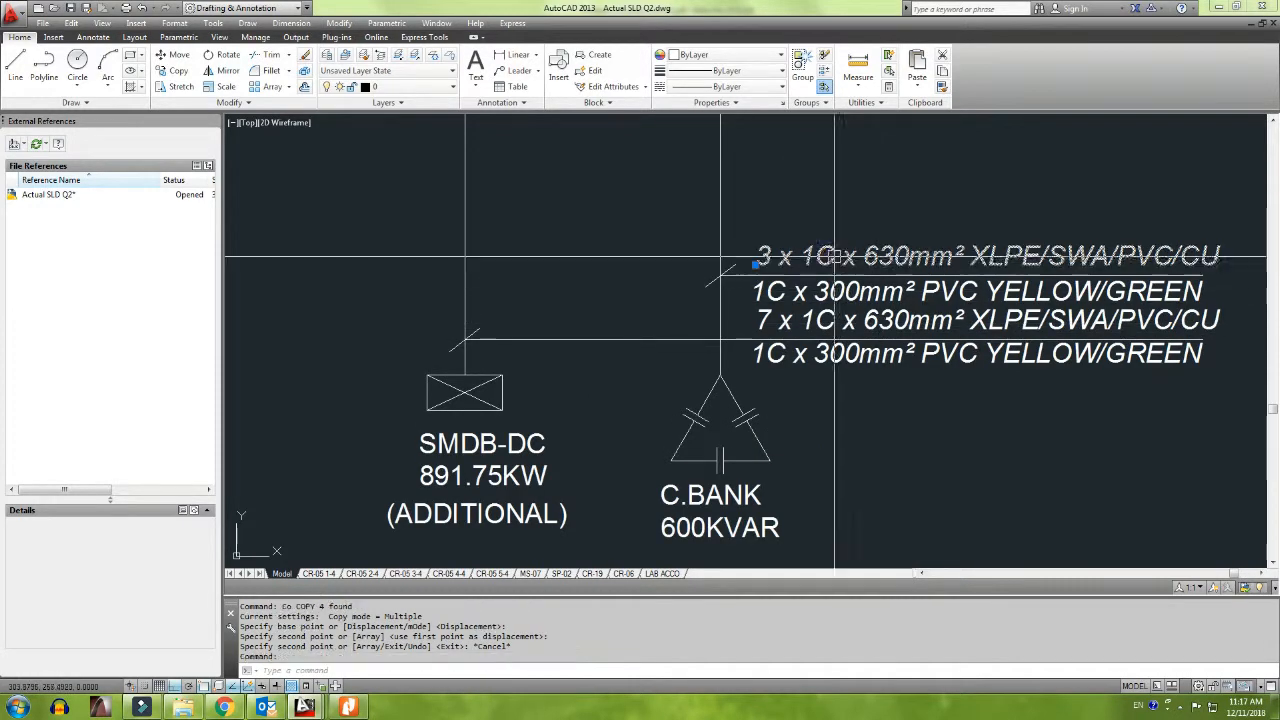
click(822, 283)
click(817, 275)
text(co)
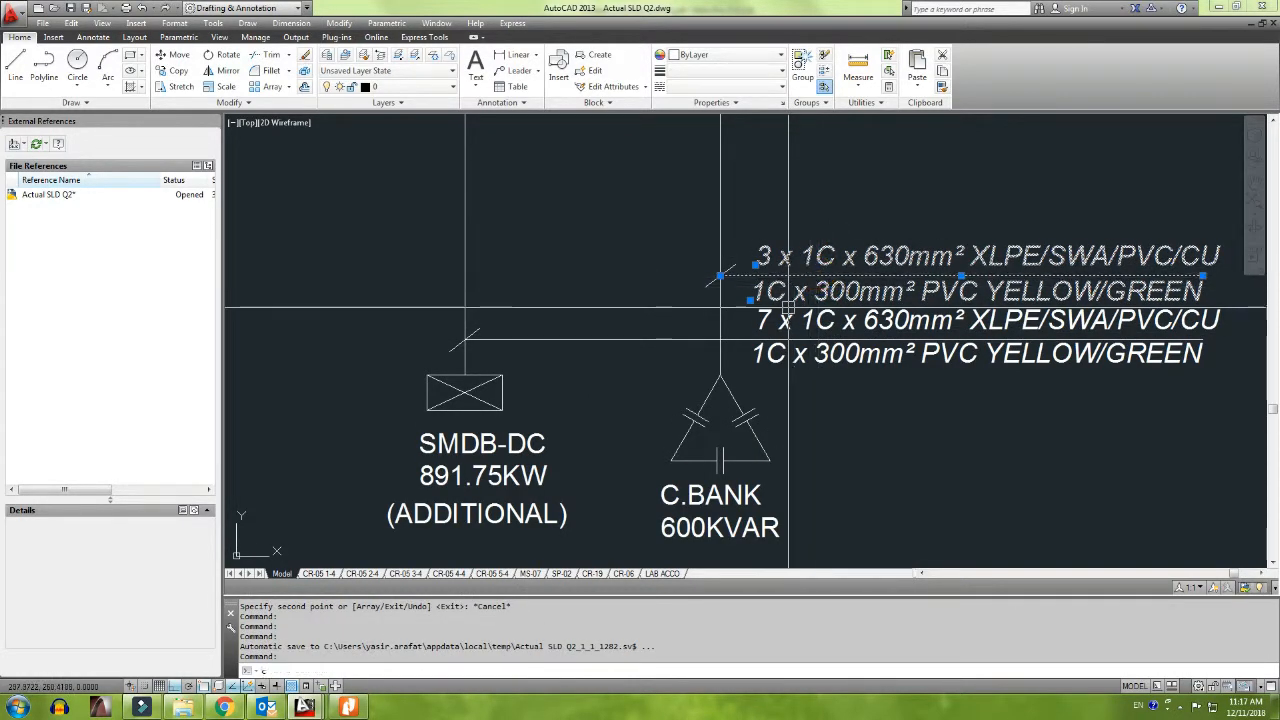
key(space)
click(855, 264)
scroll(892, 423, down, 3)
key(F8)
scroll(585, 266, up, 2)
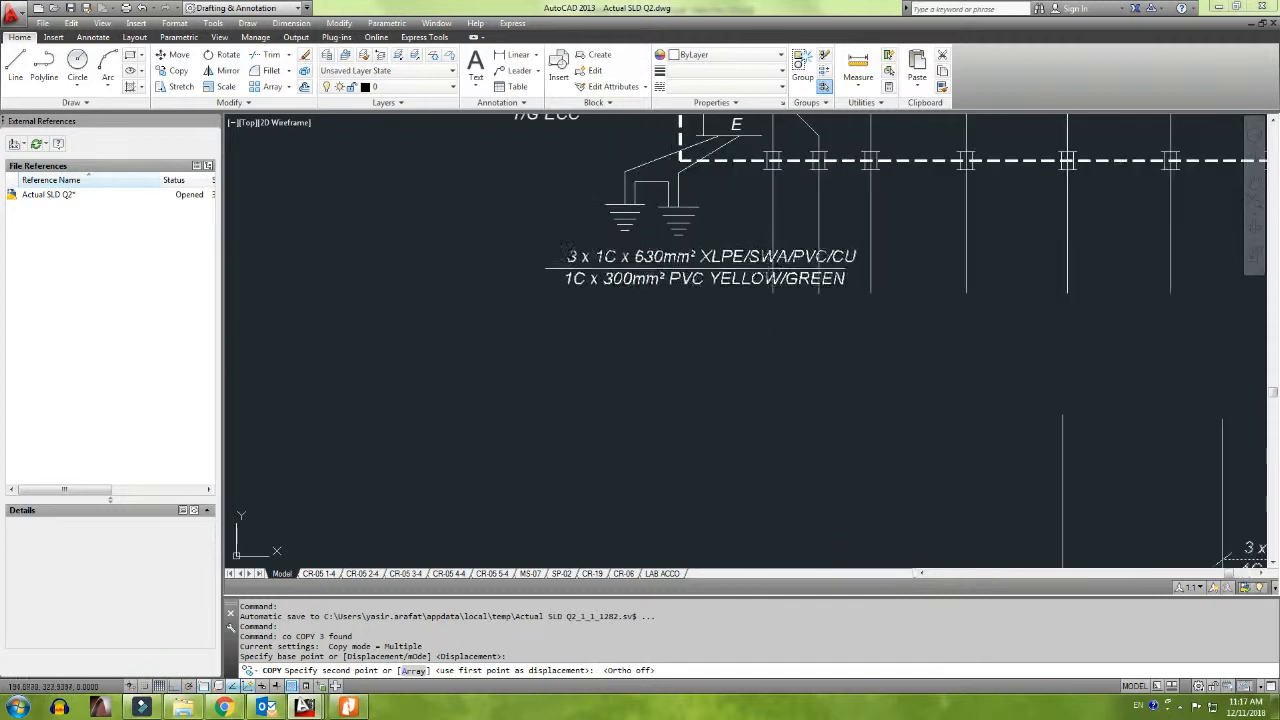
click(443, 277)
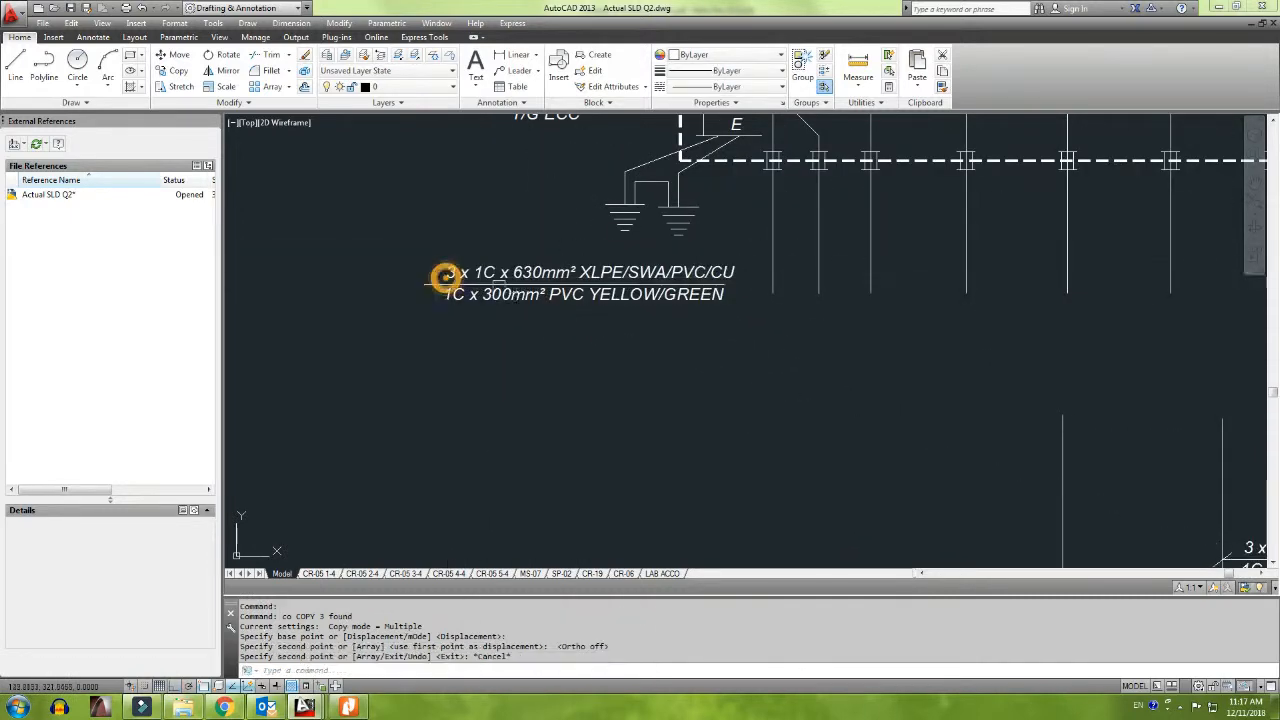
key(Escape)
Step: Change the cable size in the copied label's upper line to 240mm², giving 3 x 1C x 240mm² XLPE/SWA/PVC/CU
scroll(398, 295, up, 2)
double_click(516, 264)
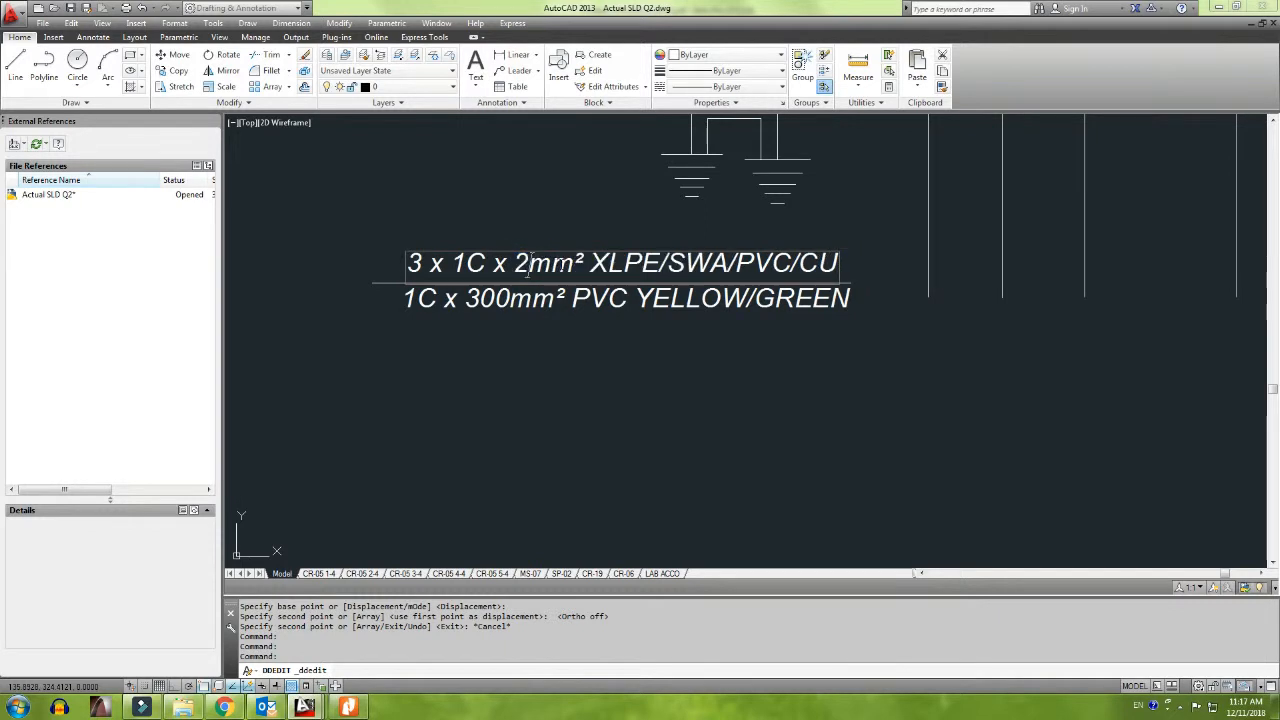
click(645, 334)
Step: Check the first feeder's cable size in the sketch and delete the copied label's lower line, 1C x 300mm² PVC YELLOW/GREEN
click(542, 297)
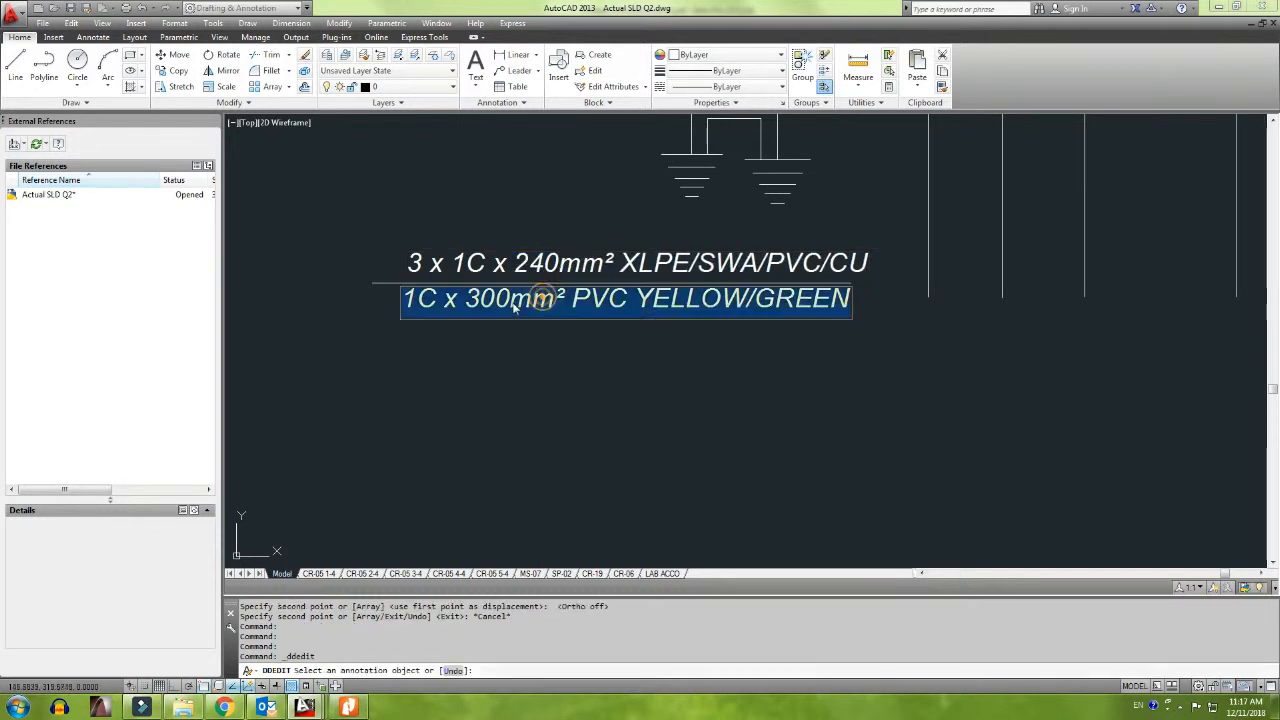
click(513, 305)
key(alt+Tab)
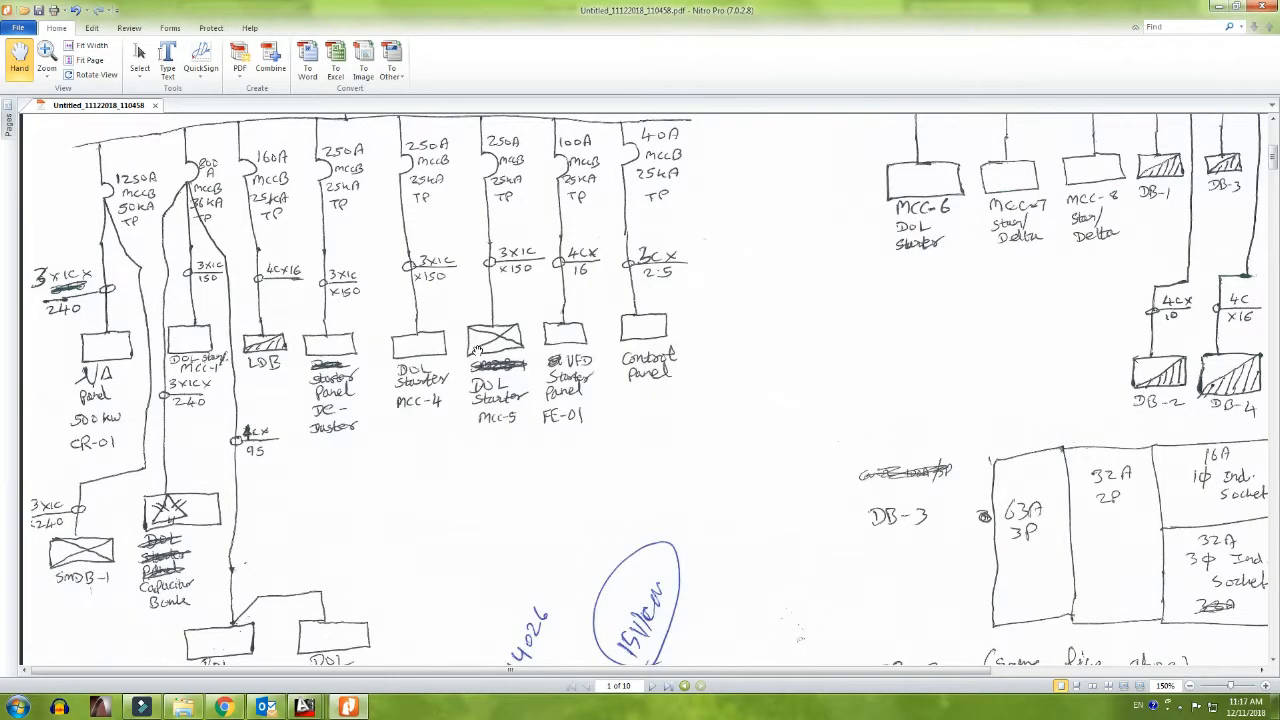
key(alt+Tab)
key(Escape)
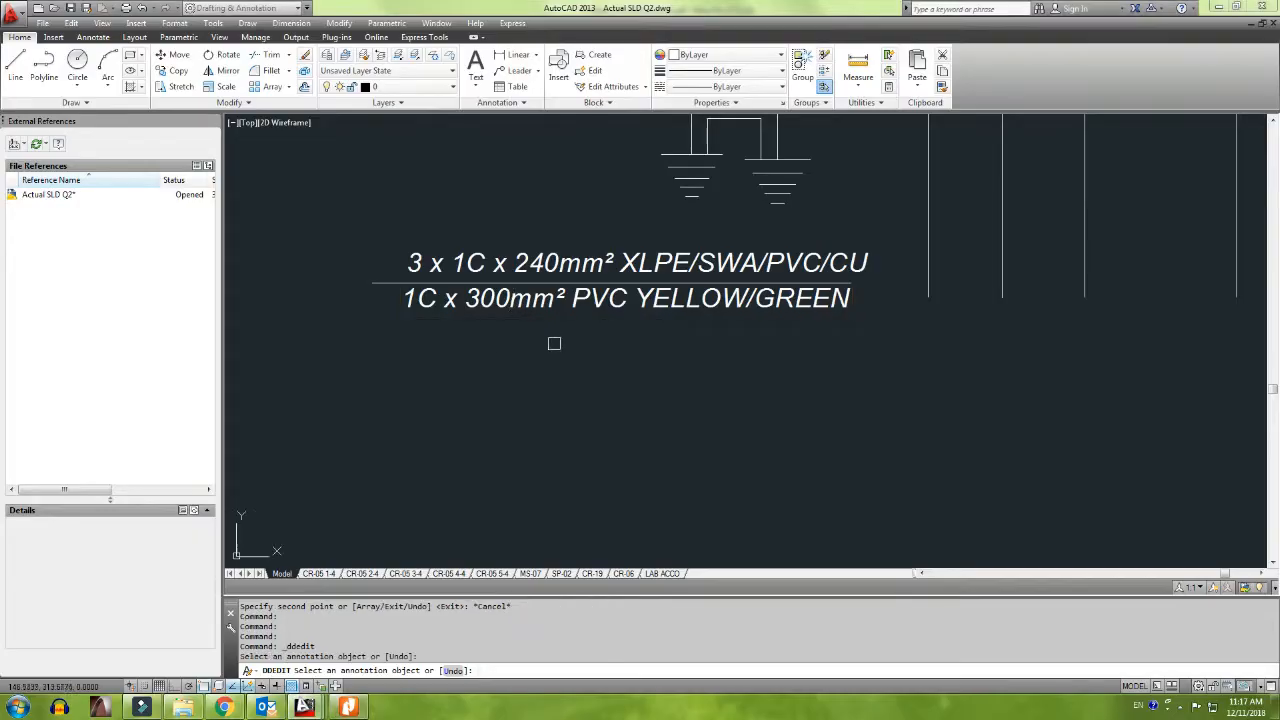
key(Escape)
click(554, 326)
click(515, 297)
key(Delete)
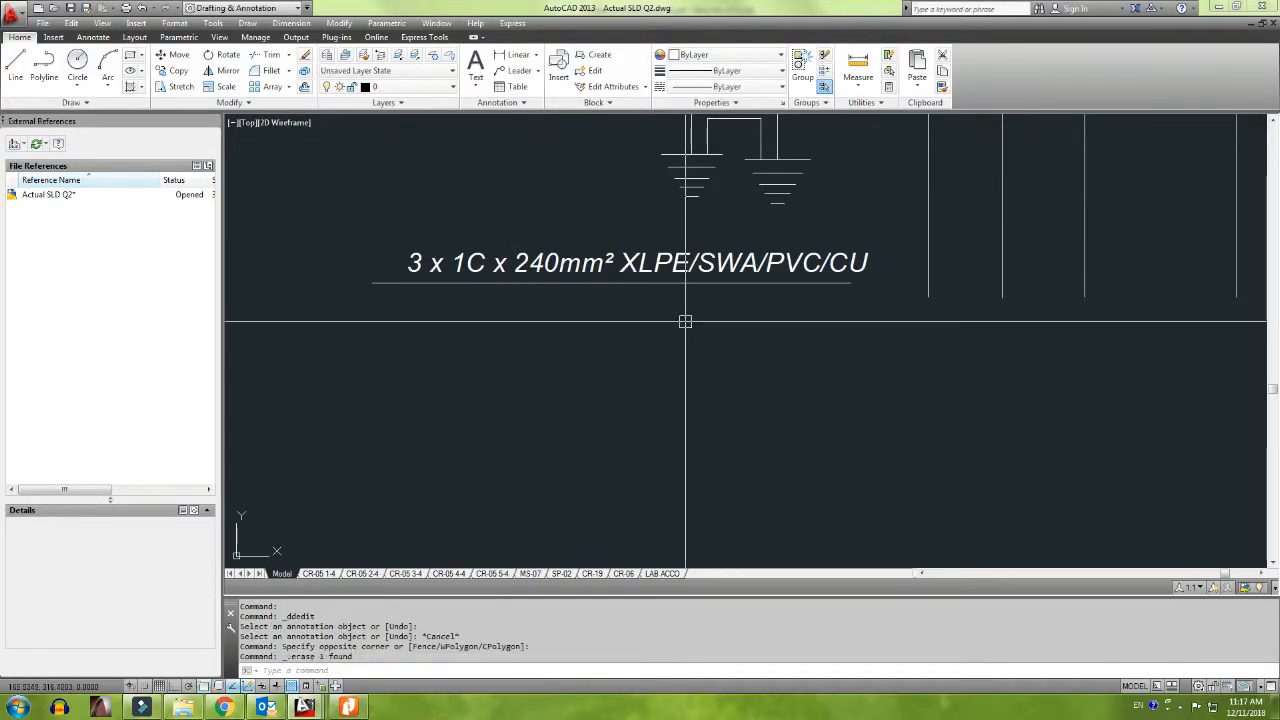
key(Escape)
Step: Move the leader line under the 240mm² cable label horizontally a short distance to the right
click(517, 281)
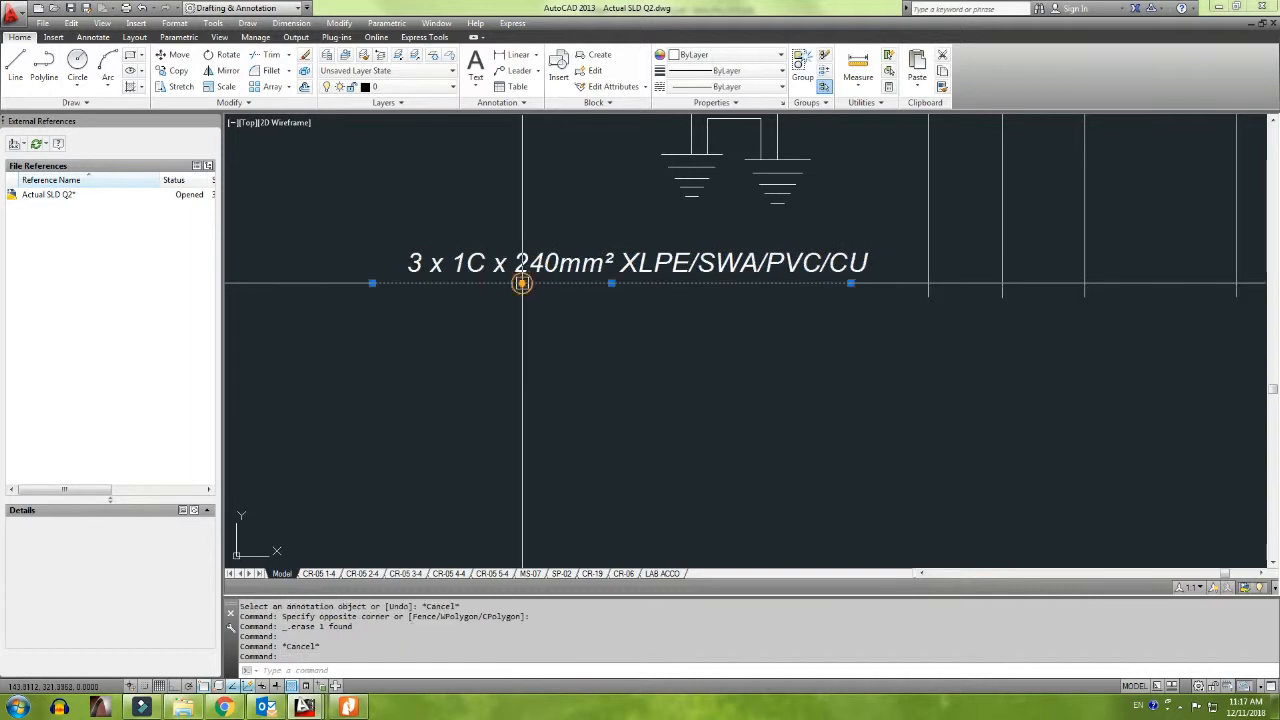
text(m)
key(Return)
click(492, 365)
key(F8)
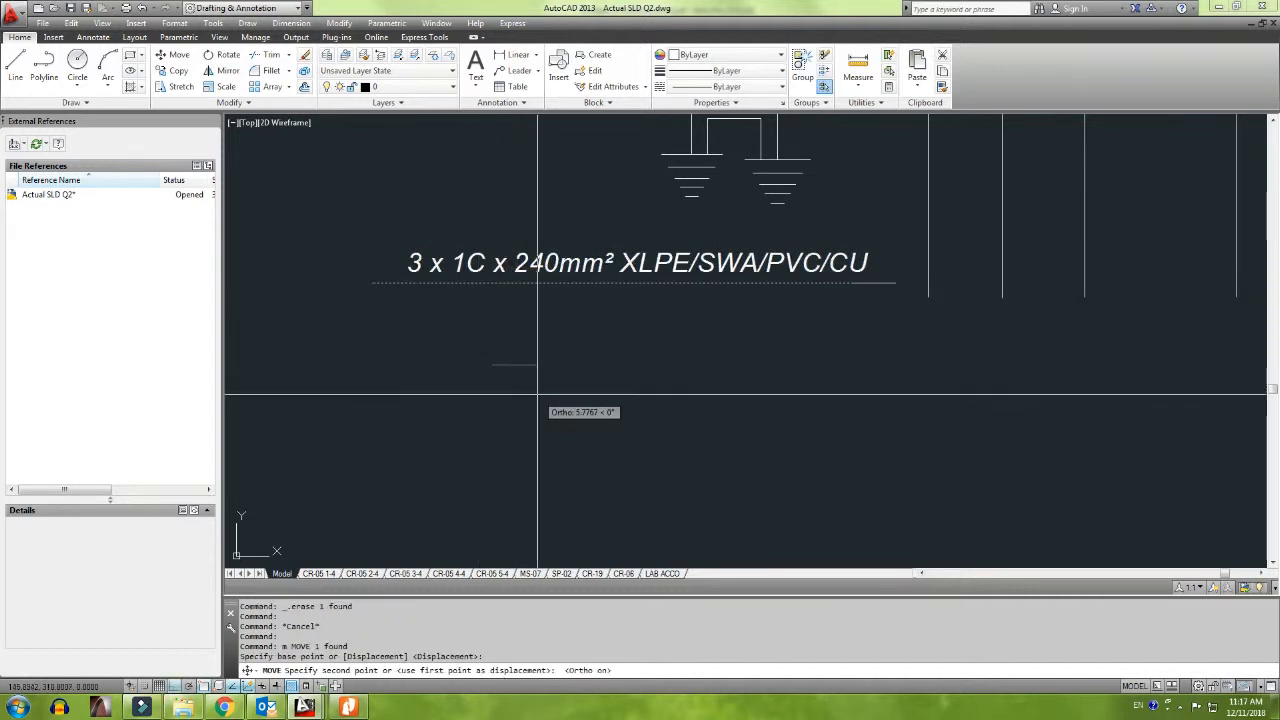
click(531, 384)
Step: Extend the 240mm² label's leader line across the first feeder to the 1250A MCCB's second branch line
scroll(700, 360, down, 3)
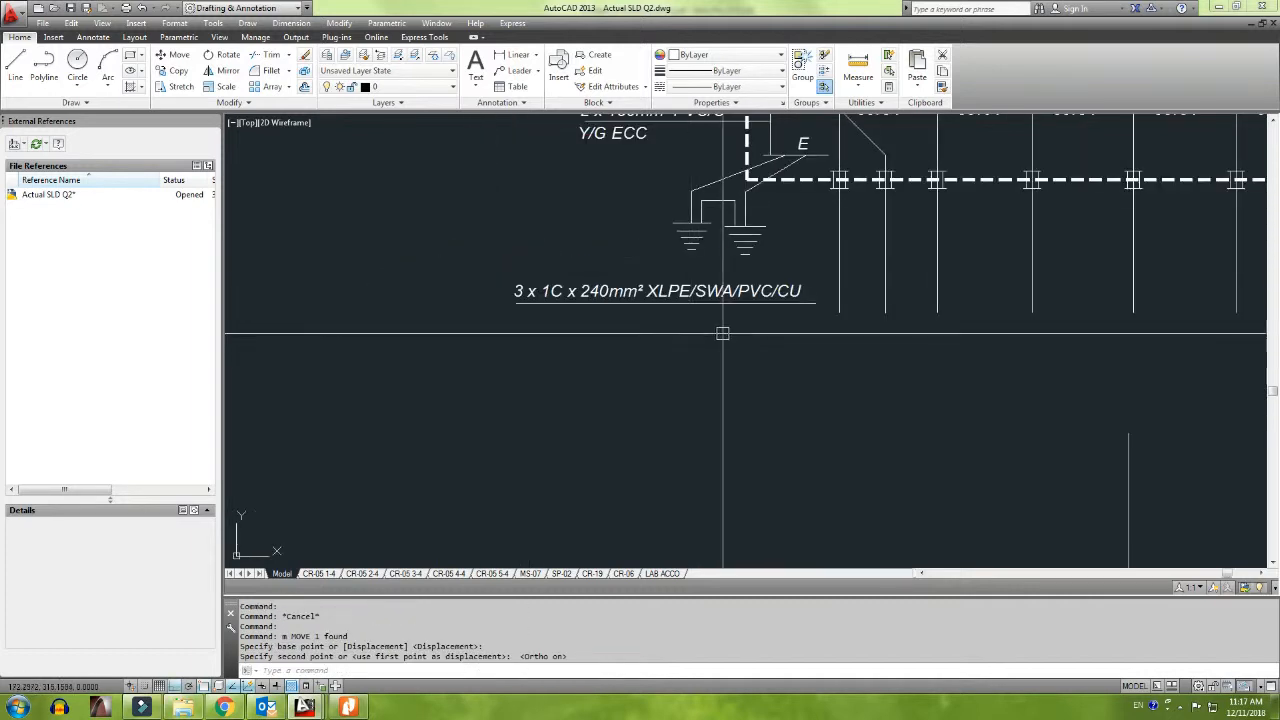
key(Return)
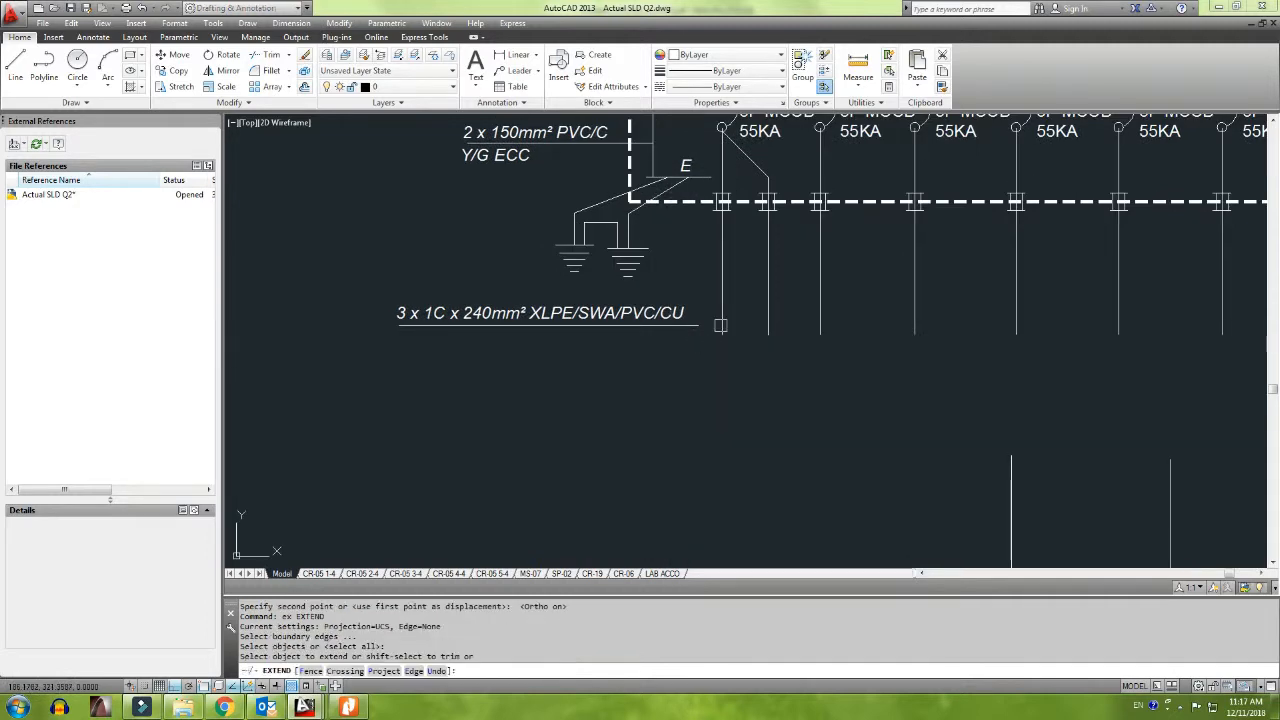
click(690, 324)
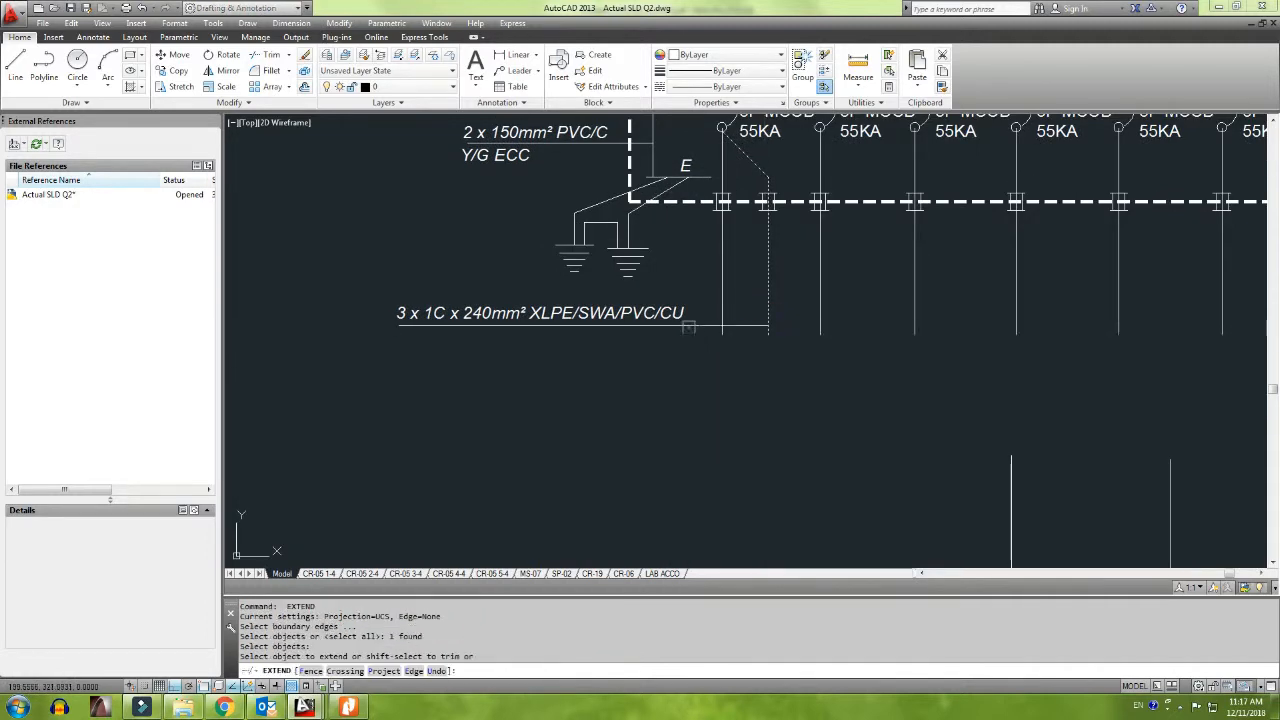
key(Escape)
Step: Copy the diagonal tick from the old SMDB-DC feeder to the leader line's intersections with both 1250A branch lines
scroll(691, 362, down, 4)
scroll(672, 430, up, 6)
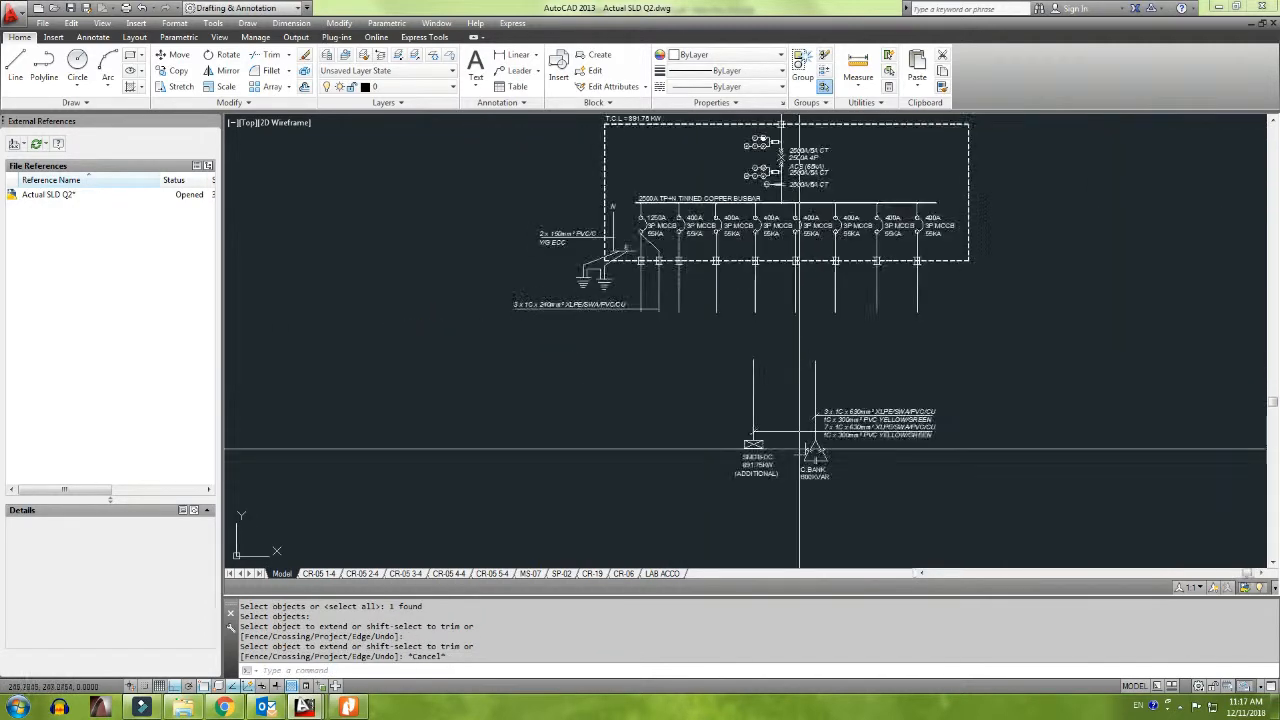
click(670, 368)
text(co)
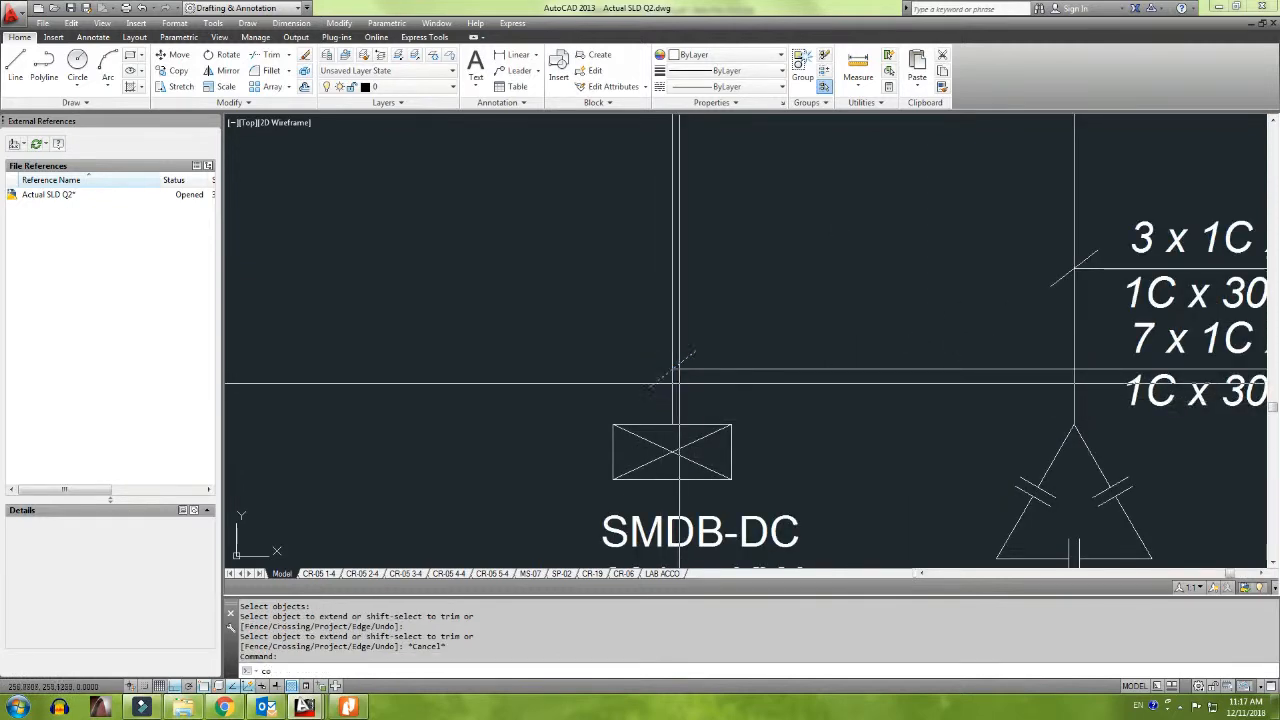
key(Return)
scroll(668, 364, up, 2)
click(666, 362)
scroll(666, 362, down, 5)
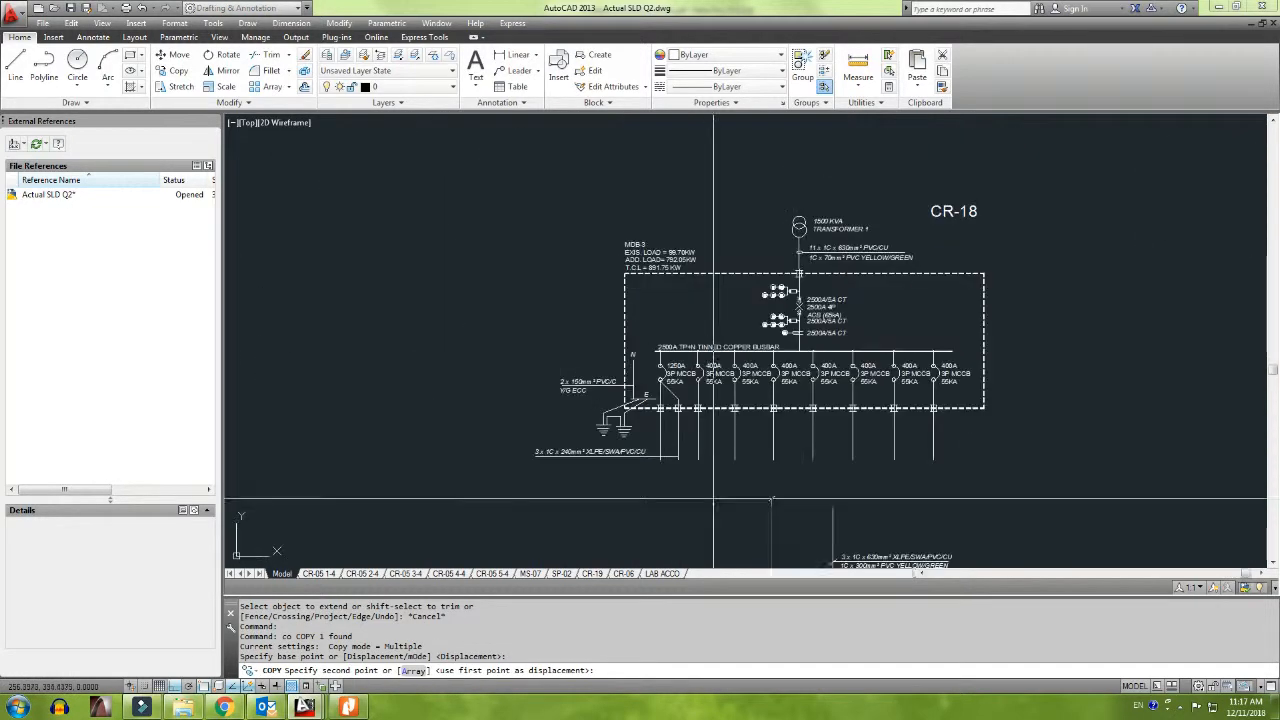
scroll(1060, 432, up, 6)
middle_drag(637, 430, 698, 204)
scroll(698, 204, up, 2)
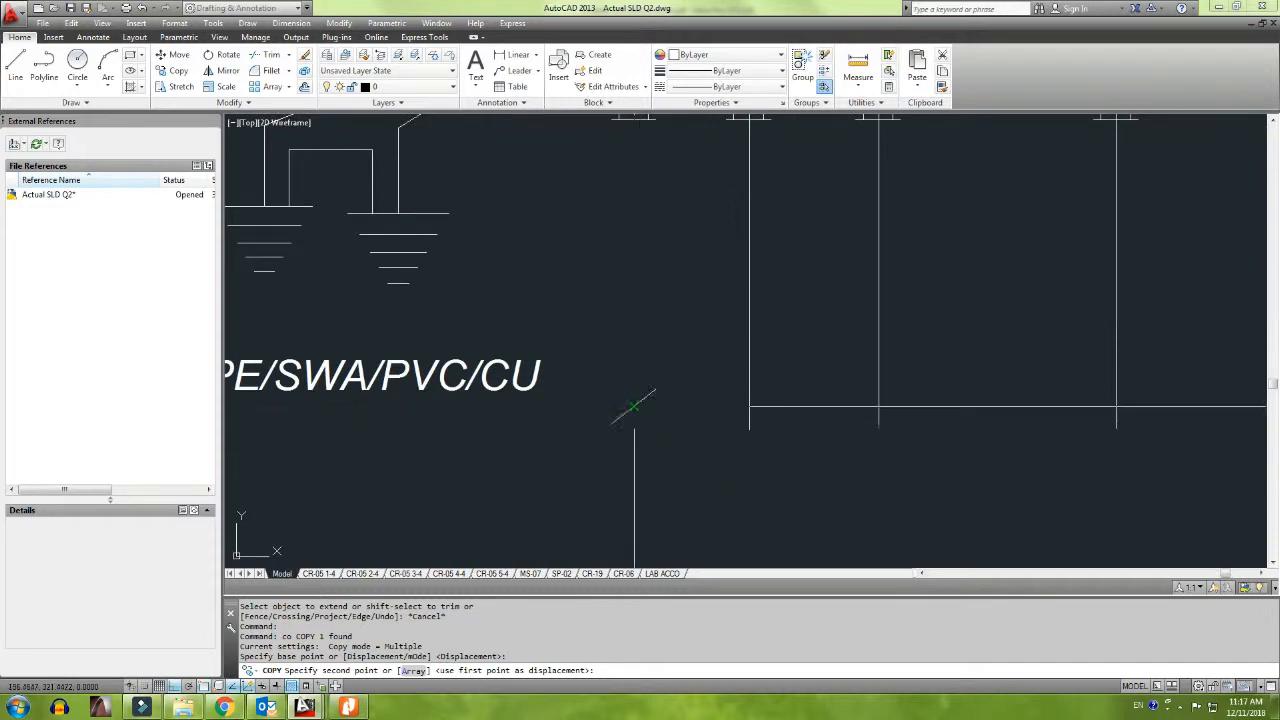
click(634, 408)
key(Escape)
scroll(689, 300, down, 4)
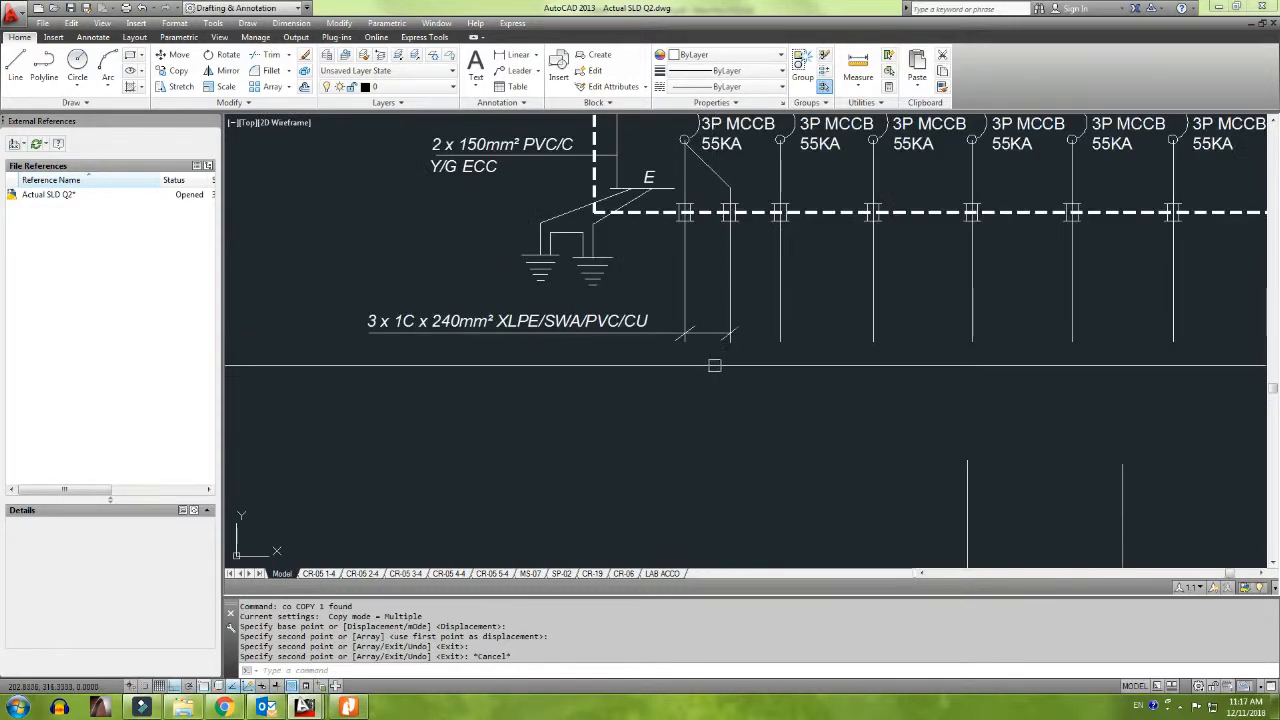
Step: Copy the SMDB-DC box with its labels, by its top midpoint, to a point vertically below the 1250A MCCB's second branch
scroll(710, 252, down, 1)
scroll(768, 434, up, 2)
middle_drag(766, 440, 774, 377)
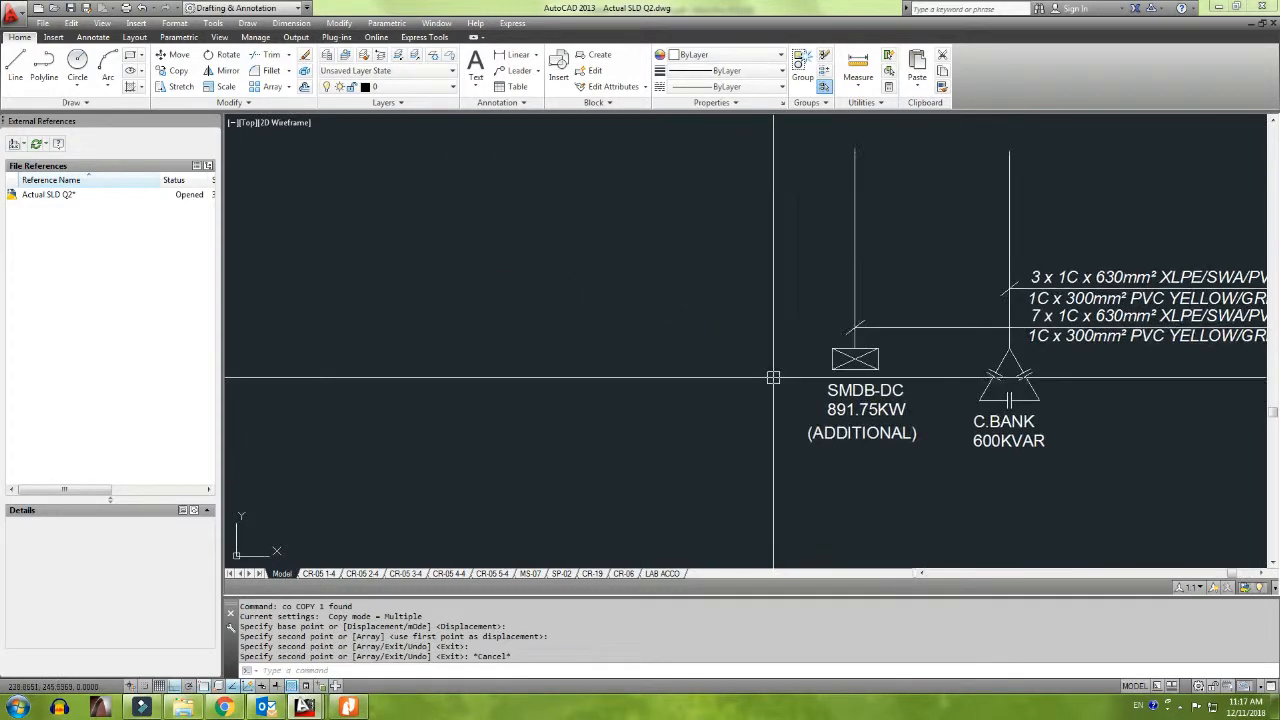
click(925, 474)
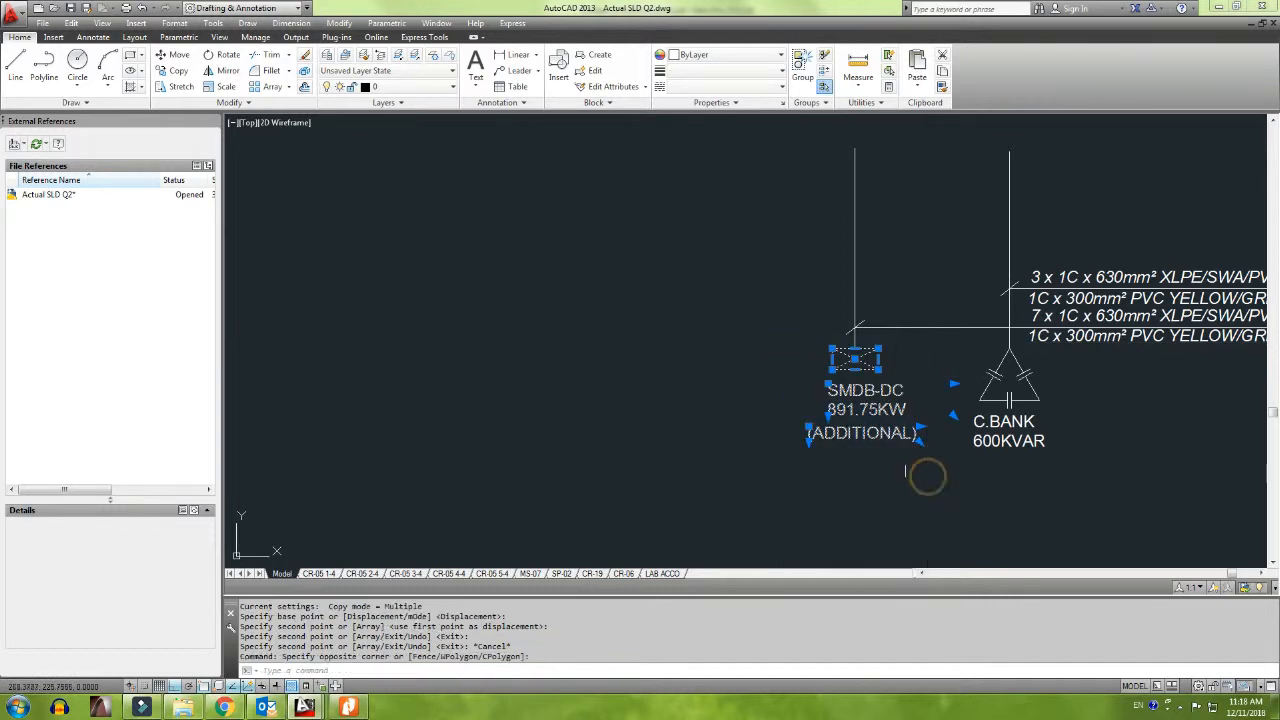
text(co)
key(Return)
scroll(861, 371, up, 1)
click(852, 341)
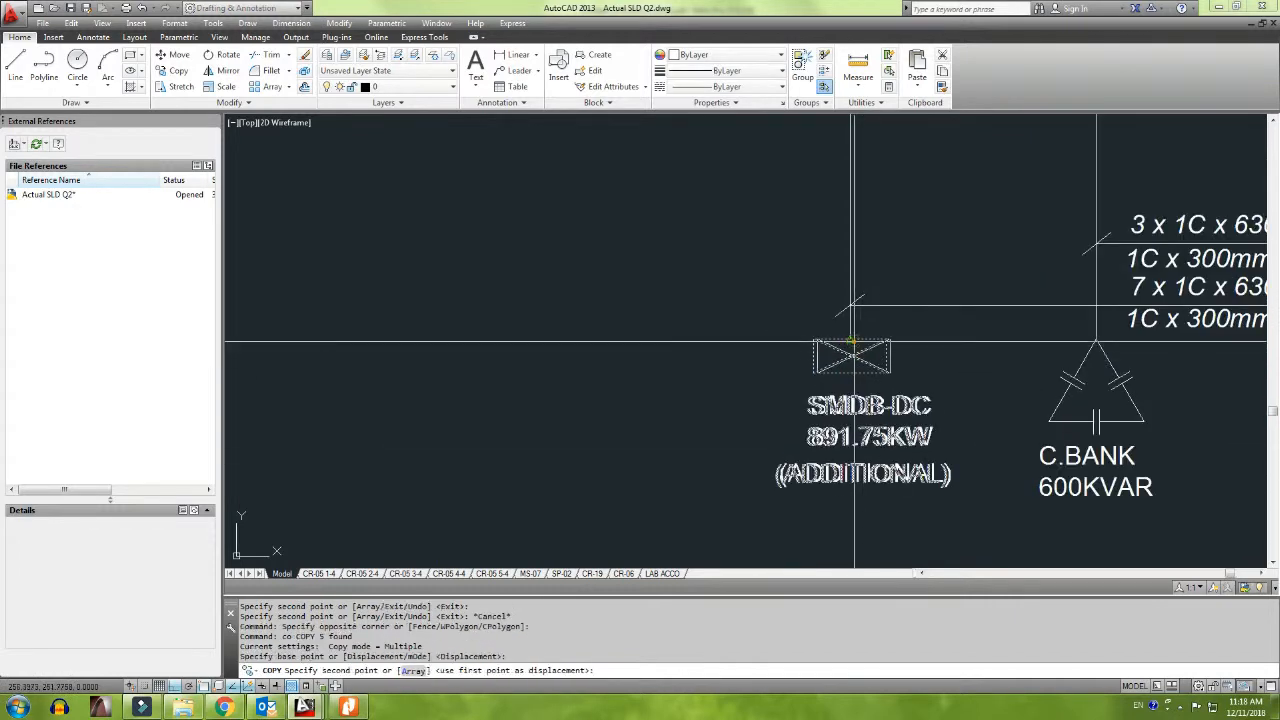
scroll(832, 397, down, 2)
mouse_move(697, 222)
middle_down()
mouse_move(700, 320)
mouse_move(684, 380)
middle_up()
scroll(700, 308, up, 2)
key(F8)
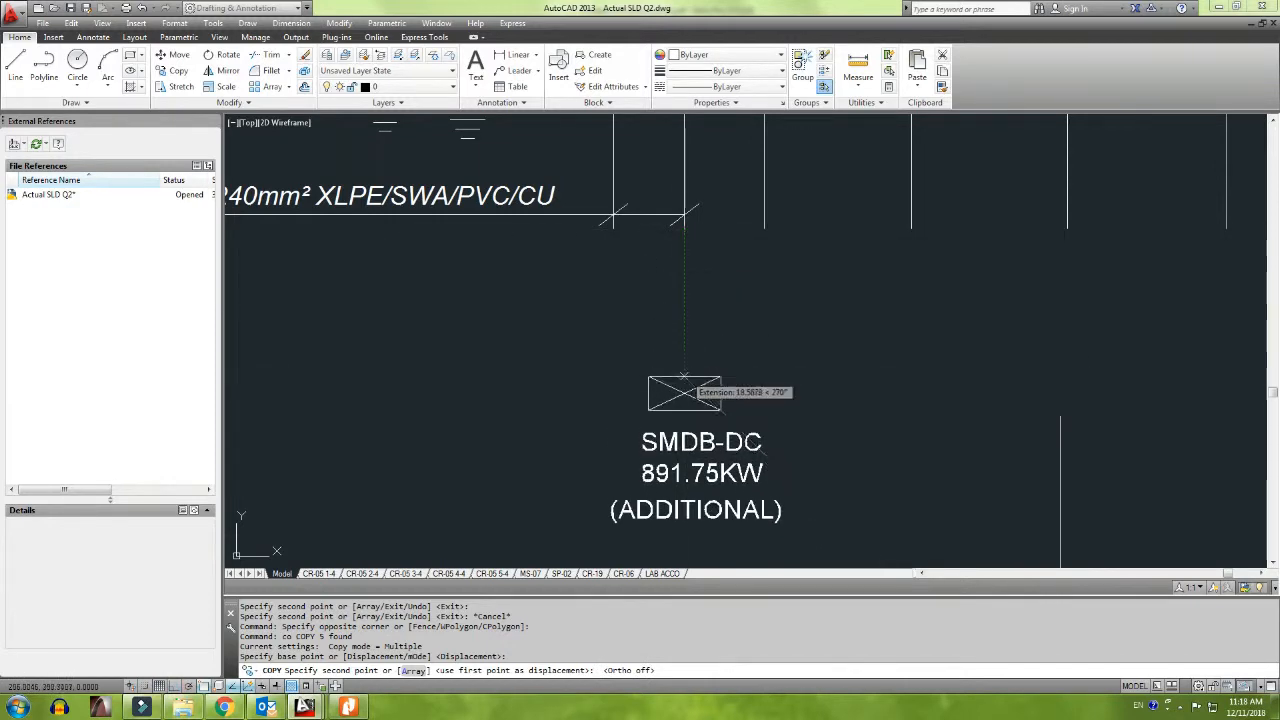
scroll(684, 384, down, 3)
scroll(684, 396, up, 2)
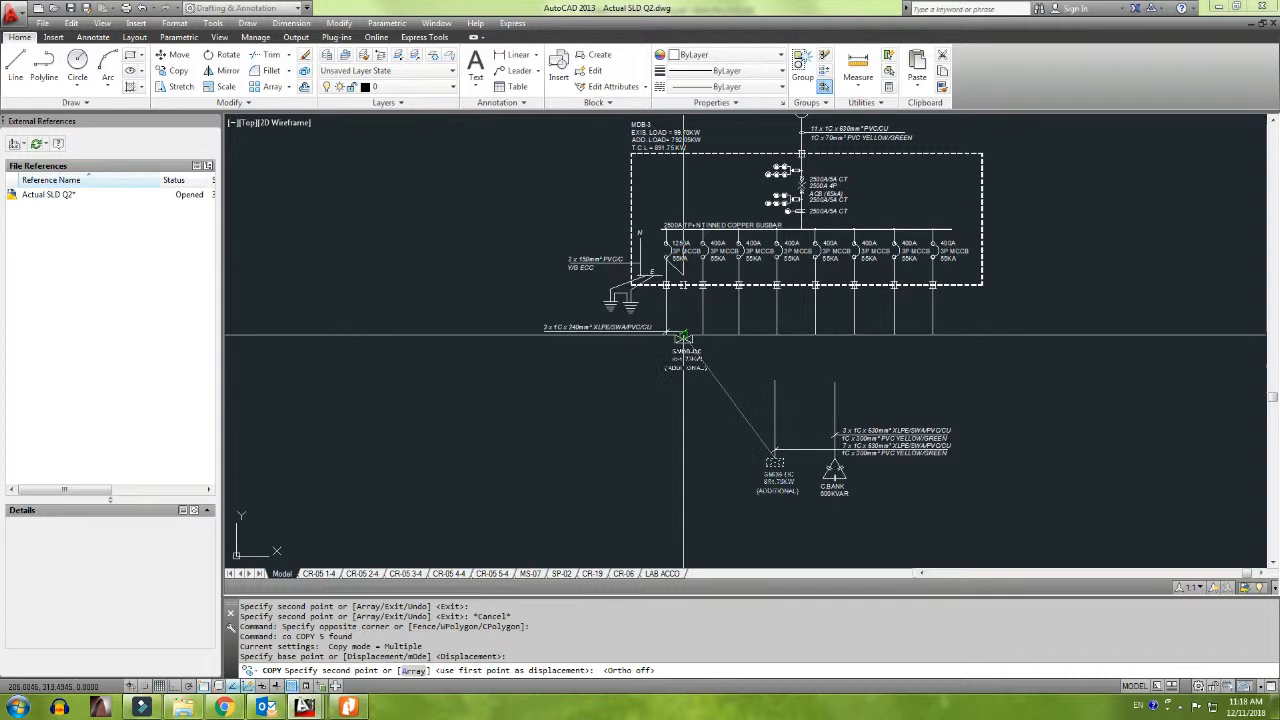
click(684, 404)
key(Escape)
key(Escape)
Step: Extend the 1250A MCCB's second branch line down to the top of the copied SMDB-DC box
text(ex)
key(Return)
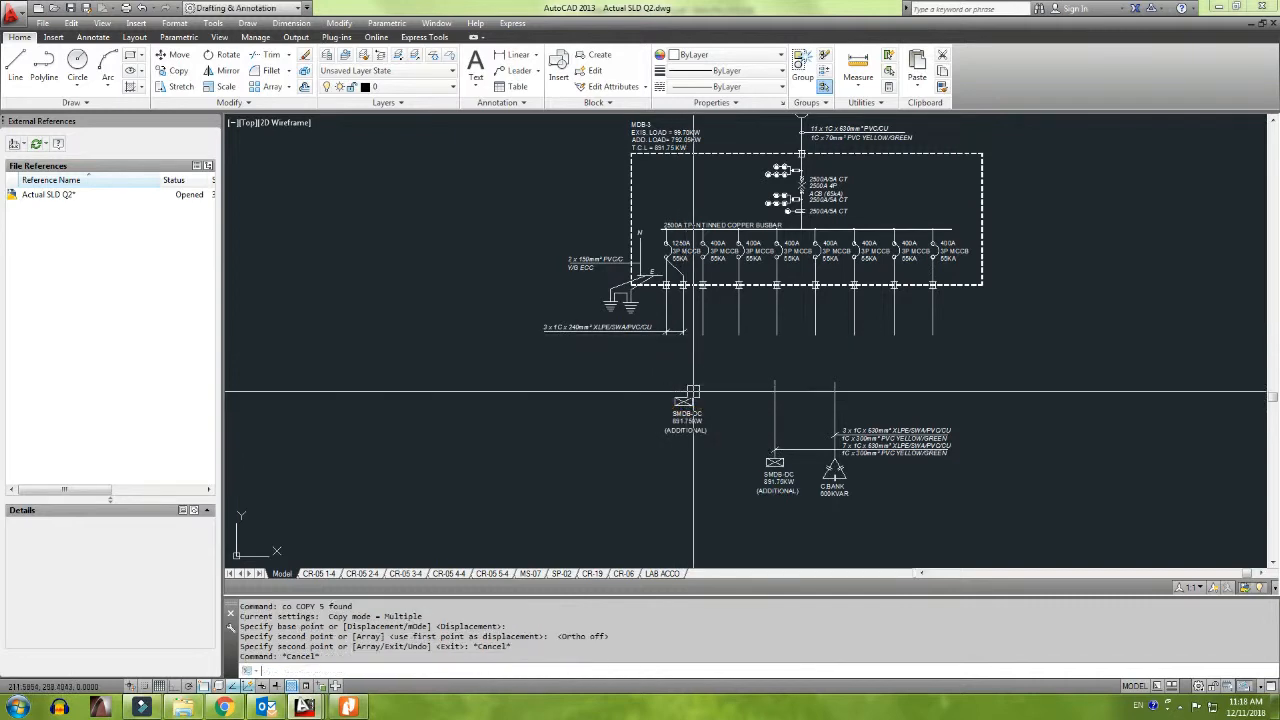
scroll(705, 395, up, 2)
click(673, 370)
key(Return)
scroll(655, 275, up, 4)
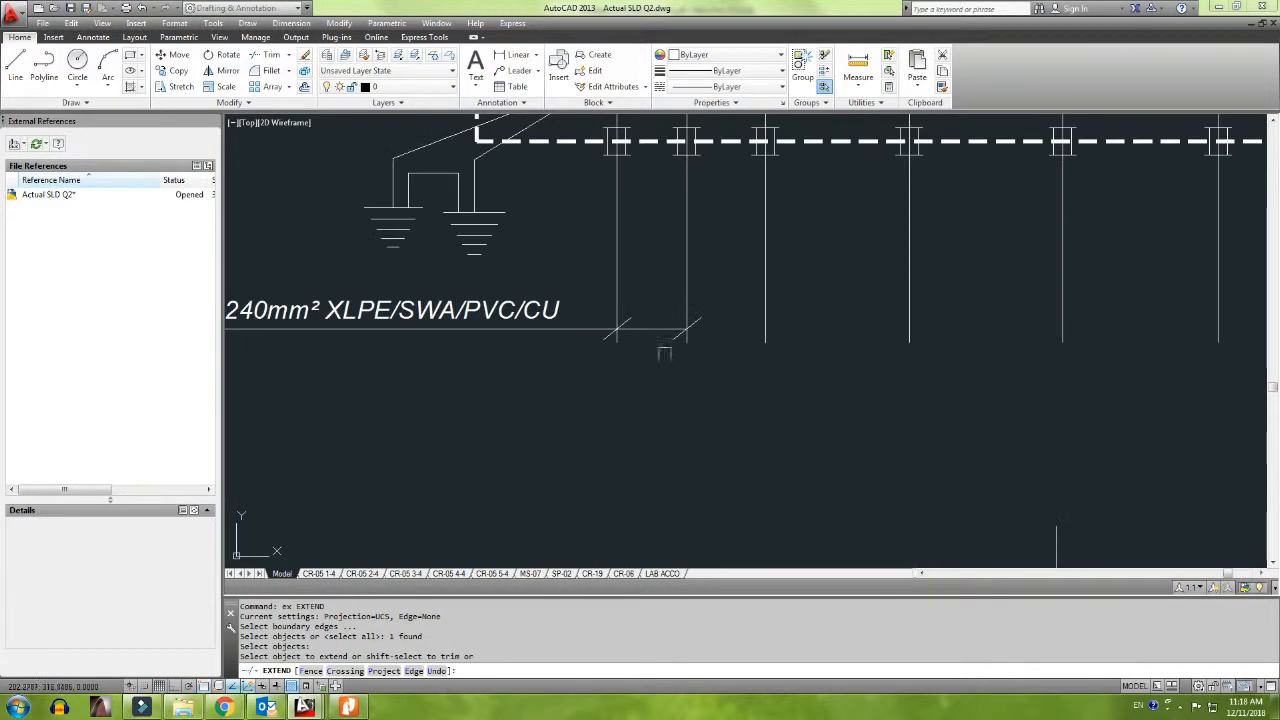
scroll(689, 343, down, 5)
key(Escape)
Step: Copy the new SMDB-DC box outline and its SMDB-DC 891.75KW label horizontally to the left, without the cross or the (ADDITIONAL) text
scroll(733, 315, up, 8)
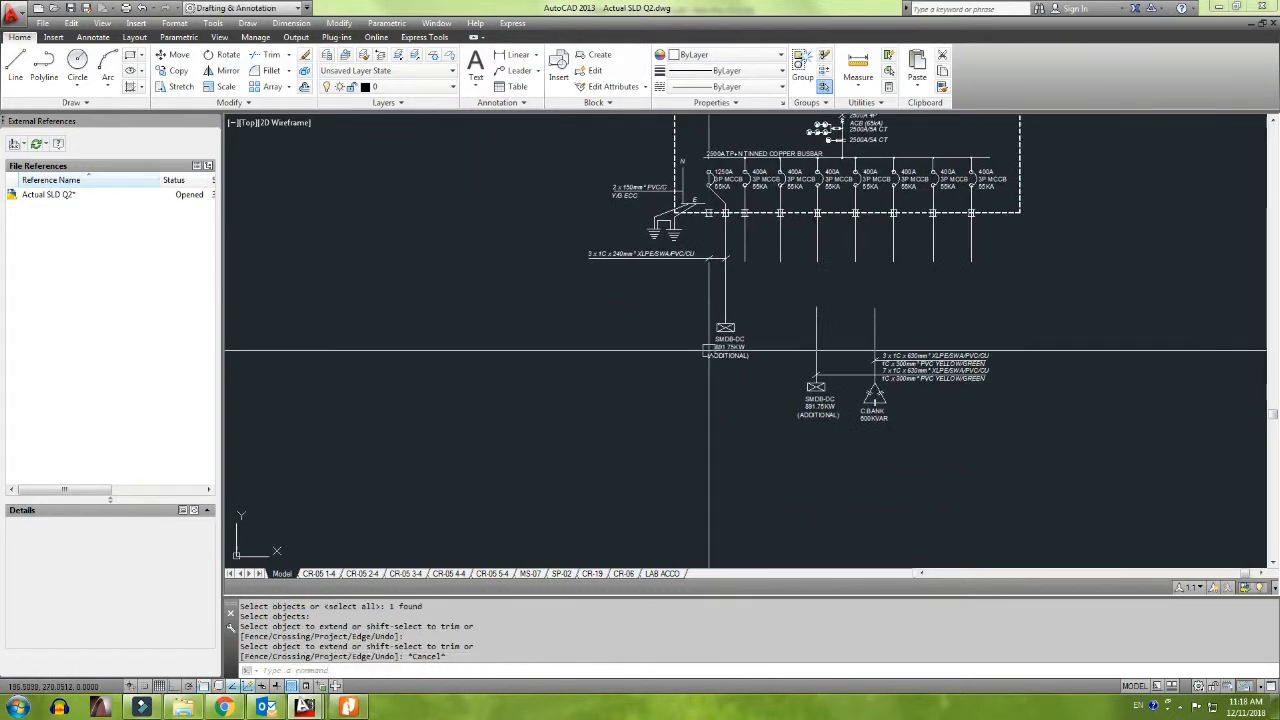
click(744, 296)
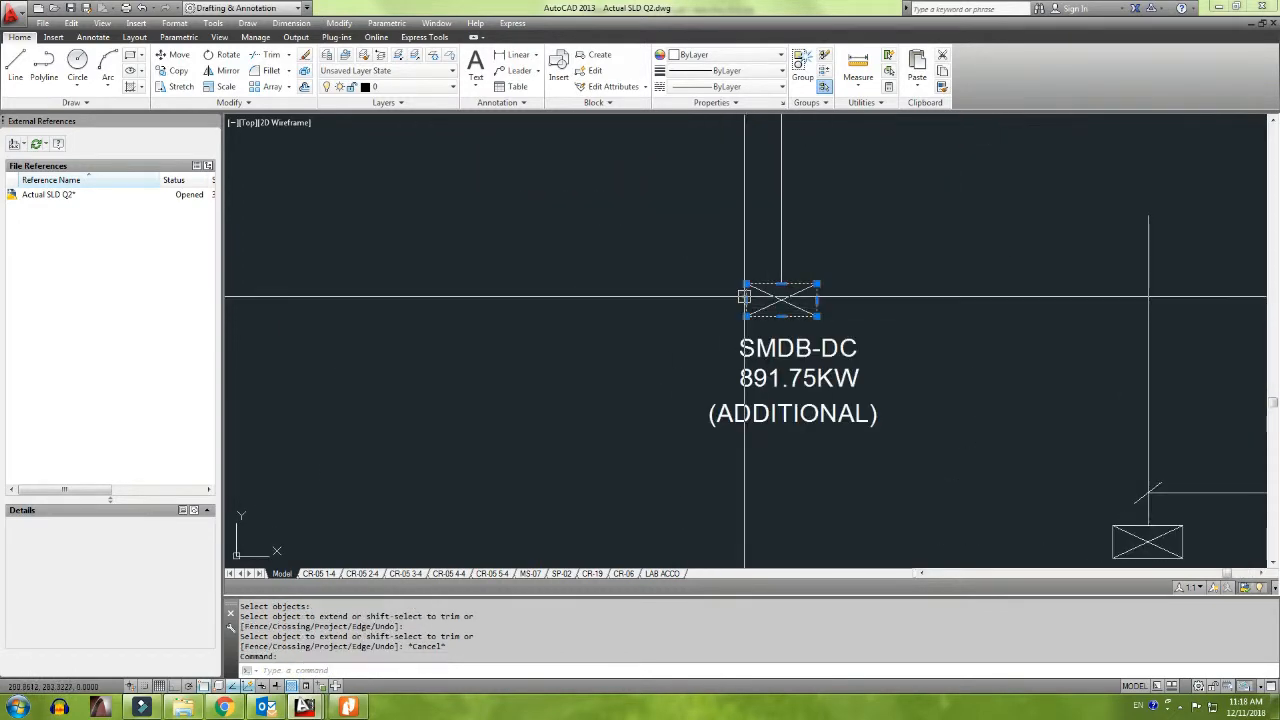
click(765, 378)
text(co)
key(space)
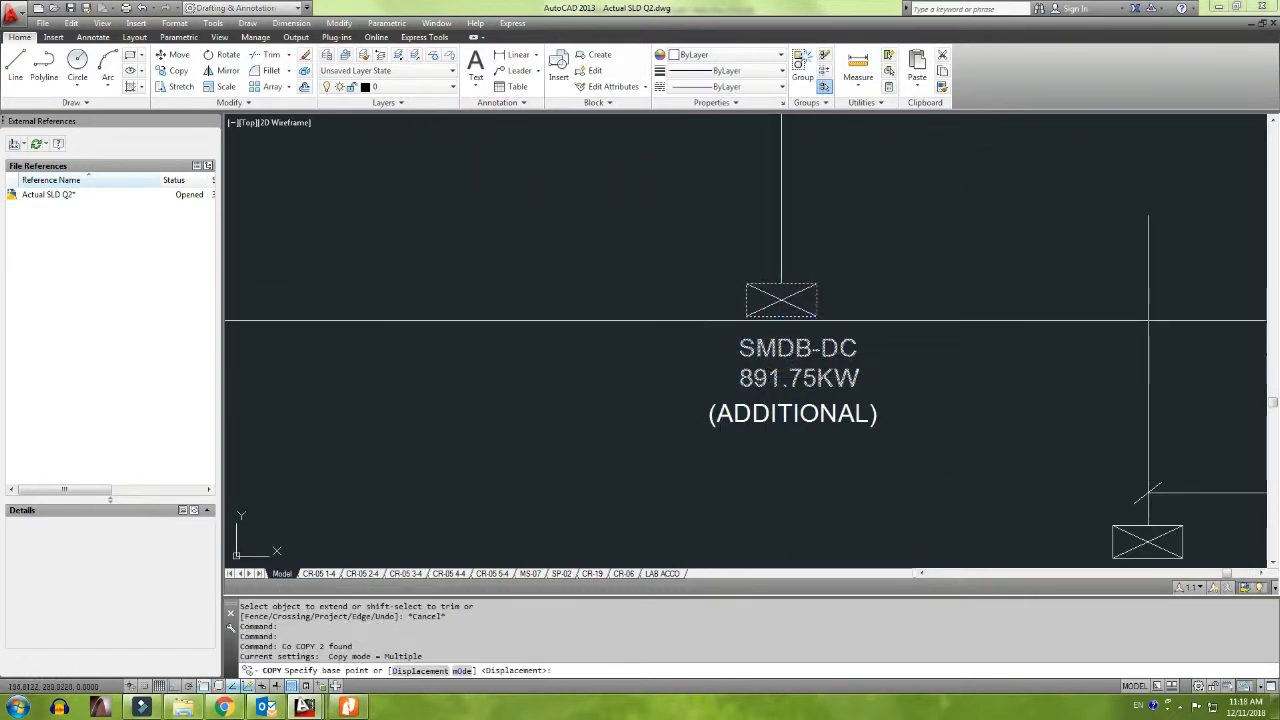
click(701, 320)
scroll(601, 338, down, 5)
key(F8)
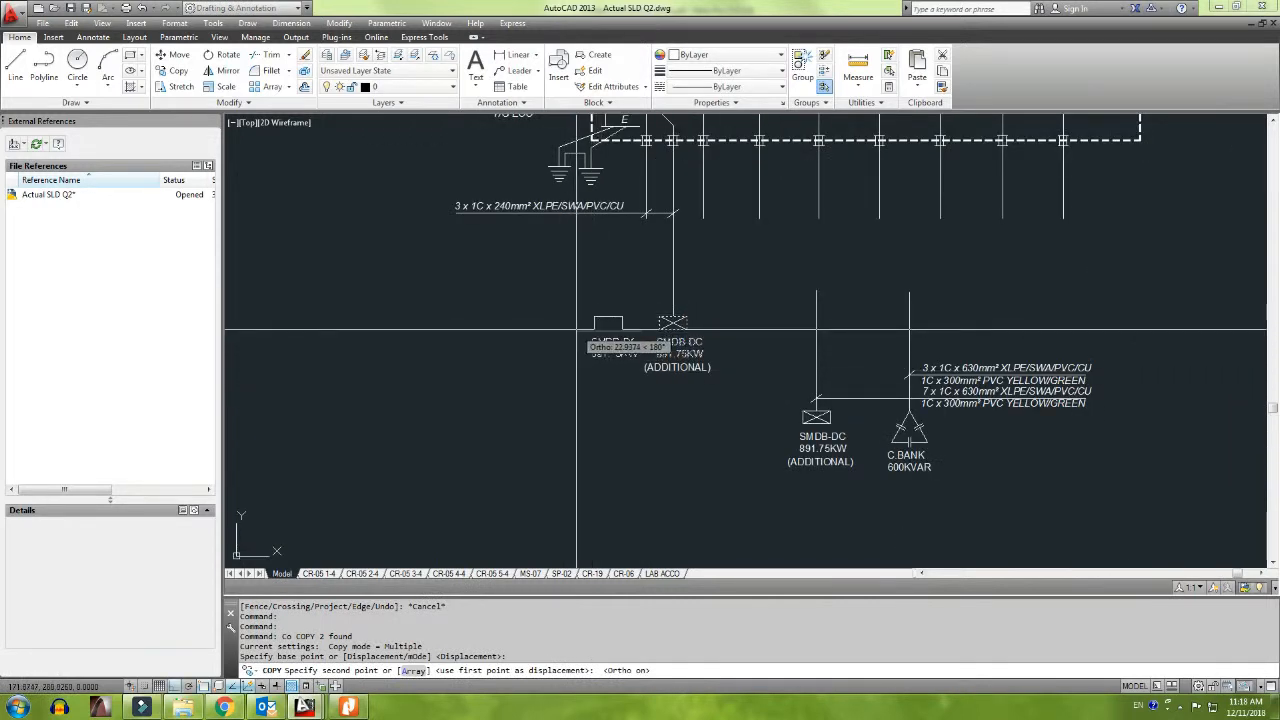
mouse_move(585, 330)
middle_down()
mouse_move(575, 360)
mouse_move(627, 361)
mouse_move(580, 423)
mouse_move(580, 470)
middle_up()
click(561, 360)
key(Escape)
Step: Draw a polyline from the plain box's top midpoint vertically up and horizontally right, past the first feeder line
key(Return)
scroll(611, 382, up, 4)
click(574, 374)
click(578, 327)
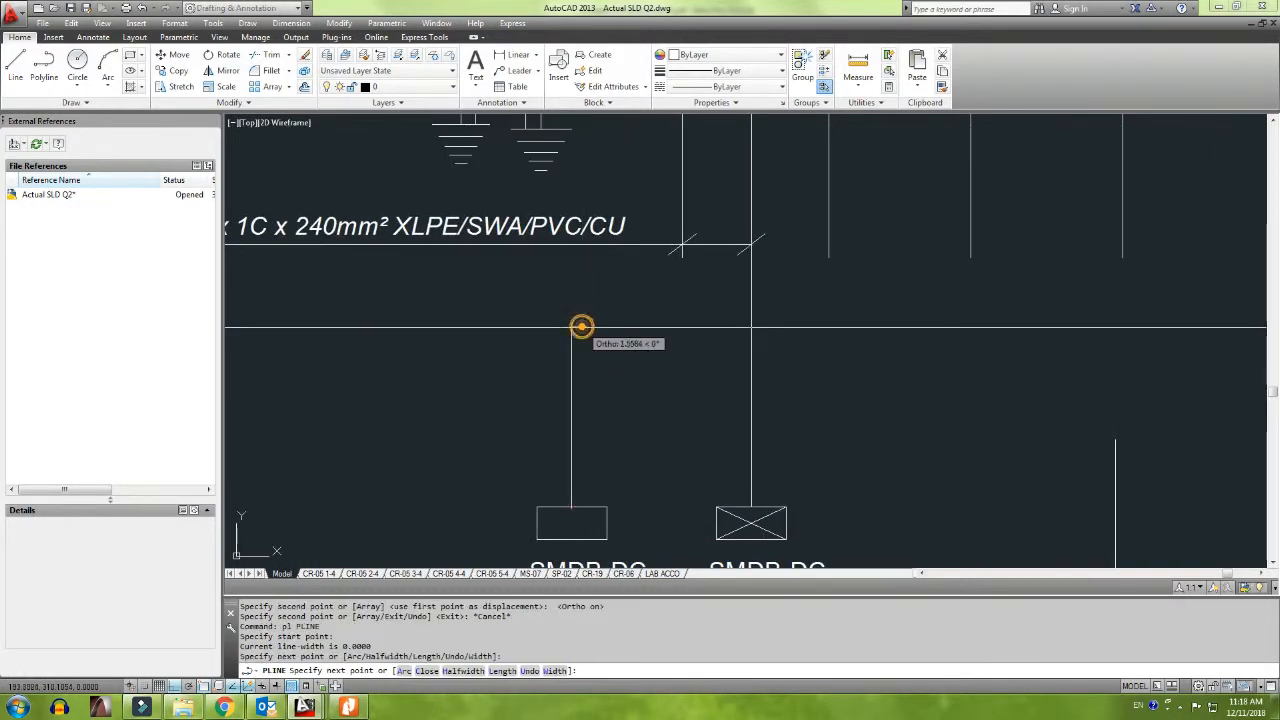
click(695, 330)
key(Escape)
Step: Fillet the new polyline's horizontal segment with the first 1250A feeder line at radius 0 to form a square corner
text(f)
key(Return)
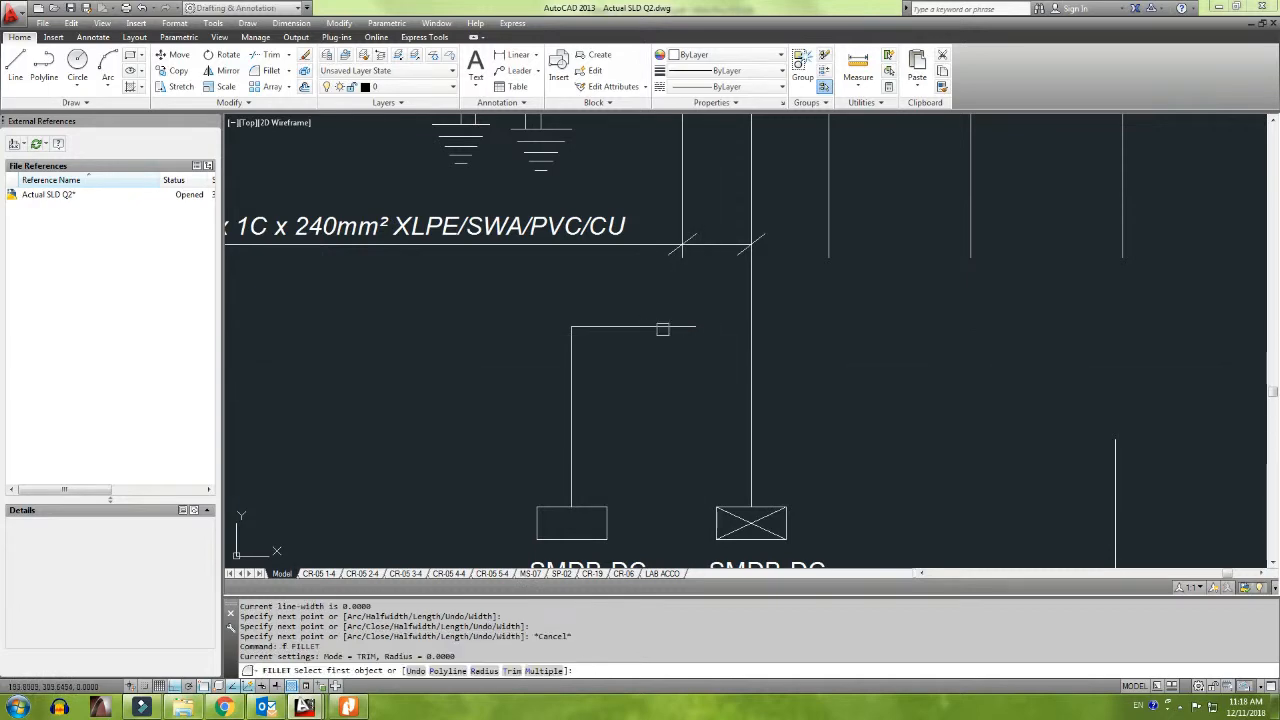
click(663, 327)
scroll(688, 258, down, 2)
middle_drag(705, 299, 721, 314)
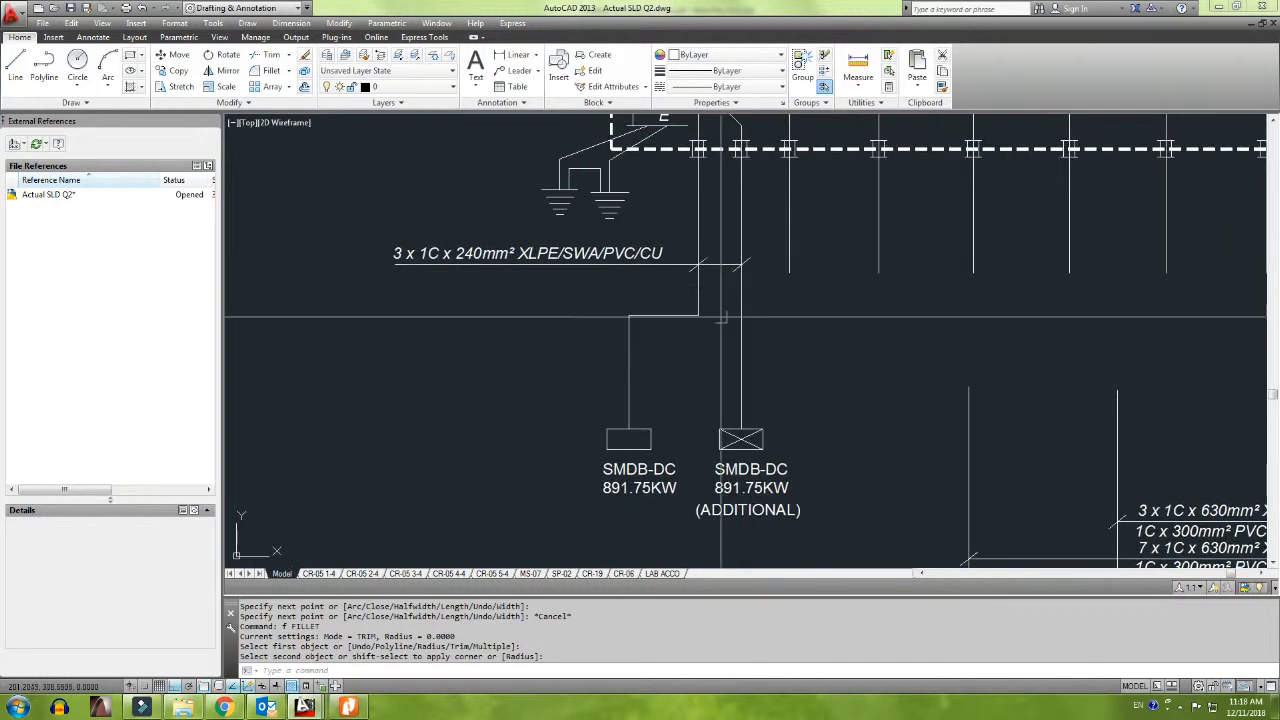
Step: Change the plain box's label under the first 1250A feeder line to LV PANEL with a load of 500.00KW
middle_drag(692, 458, 697, 386)
scroll(652, 419, up, 5)
click(635, 358)
double_click(635, 358)
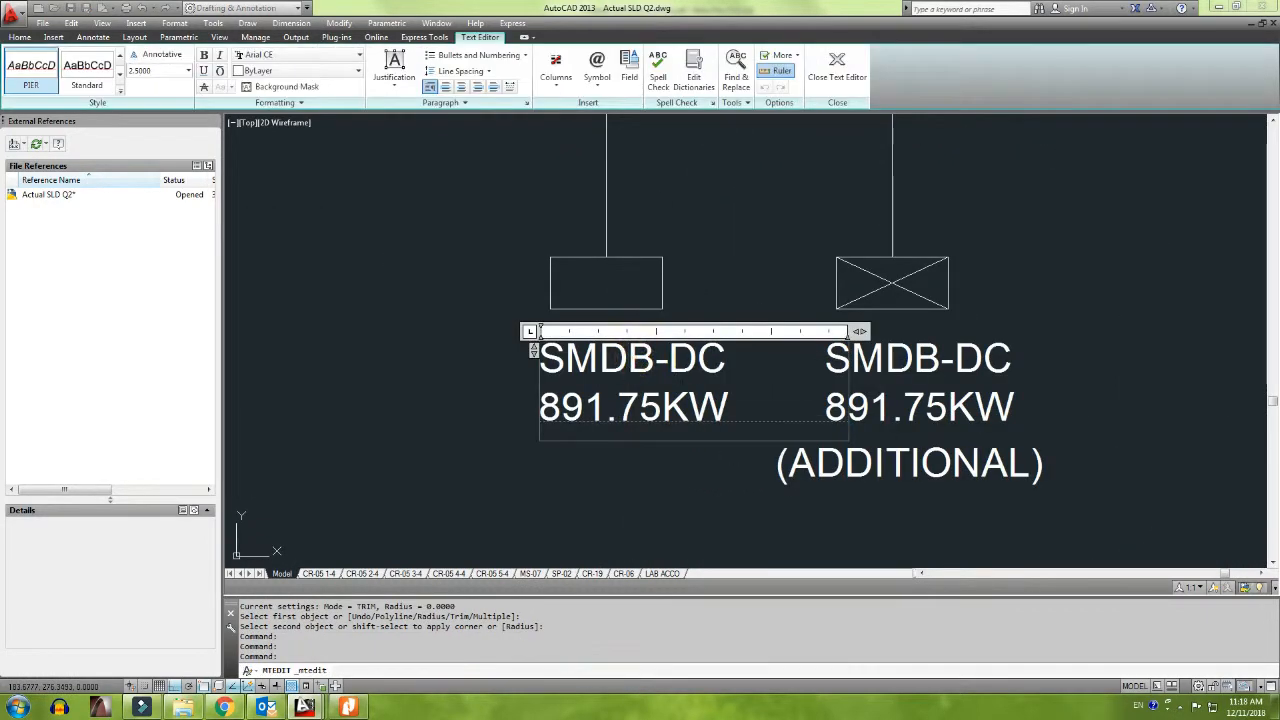
drag(723, 358, 540, 358)
text(LV)
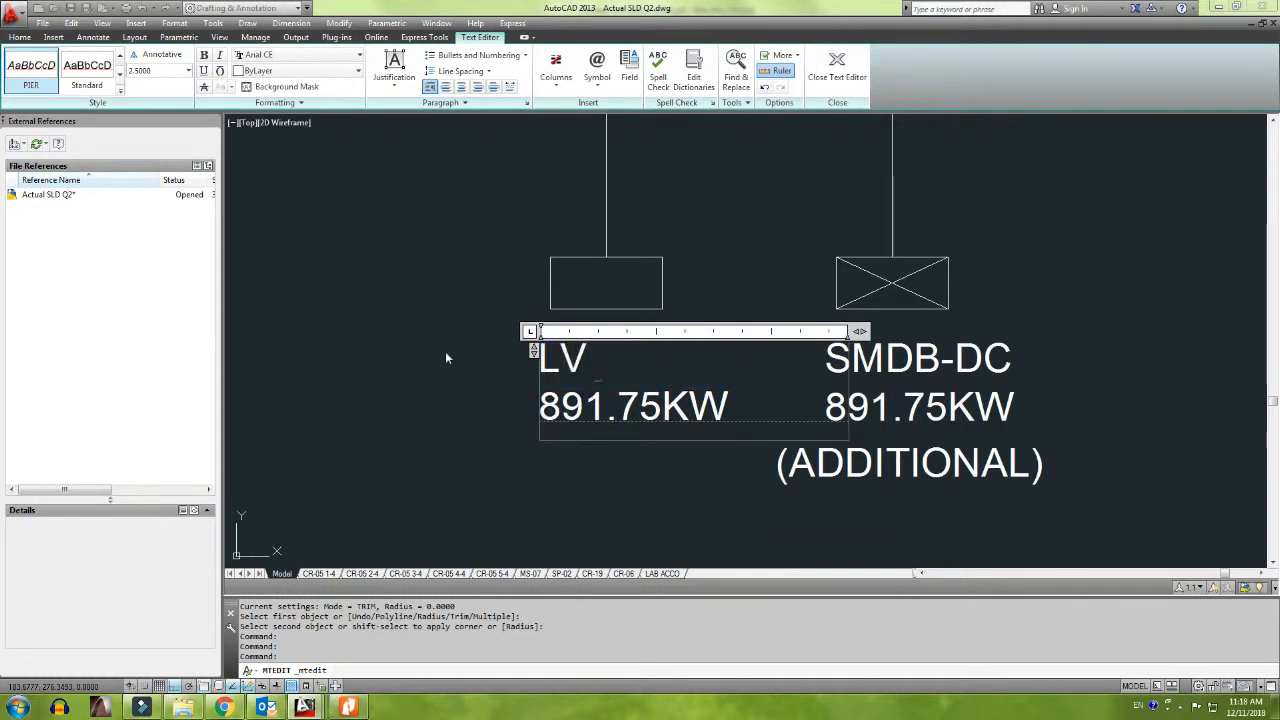
text( PANE)
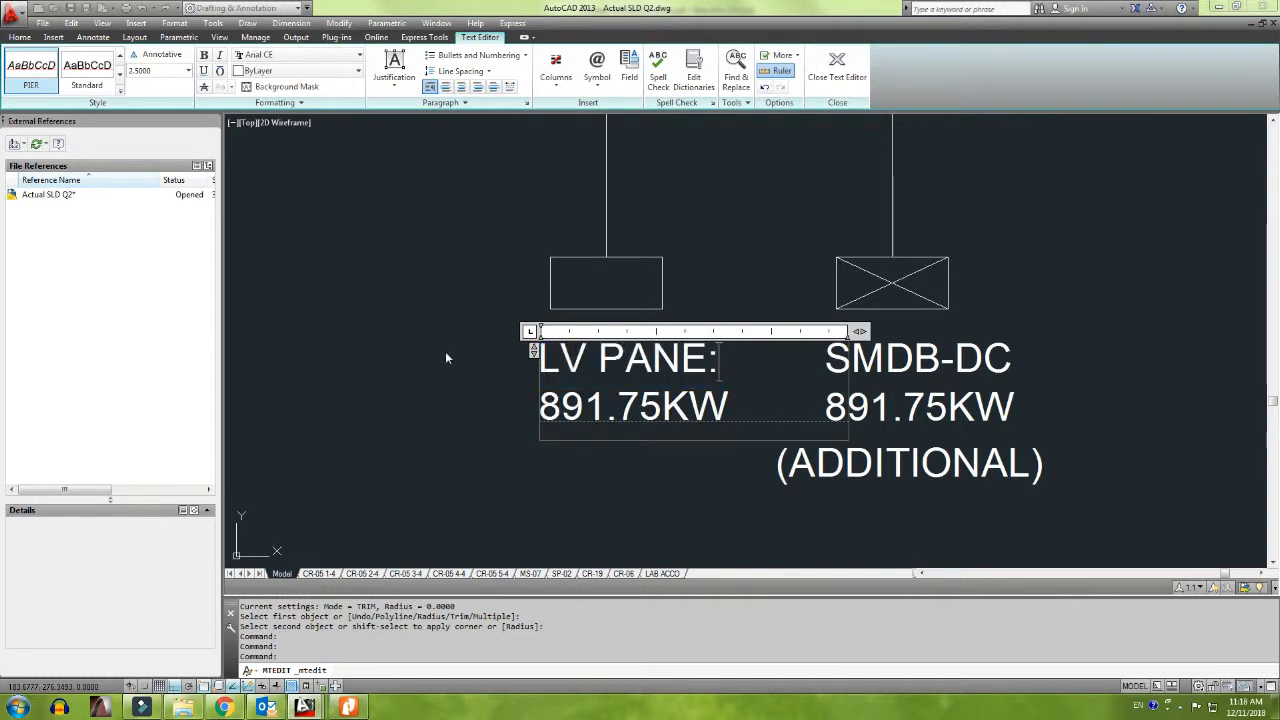
text(L 500.)
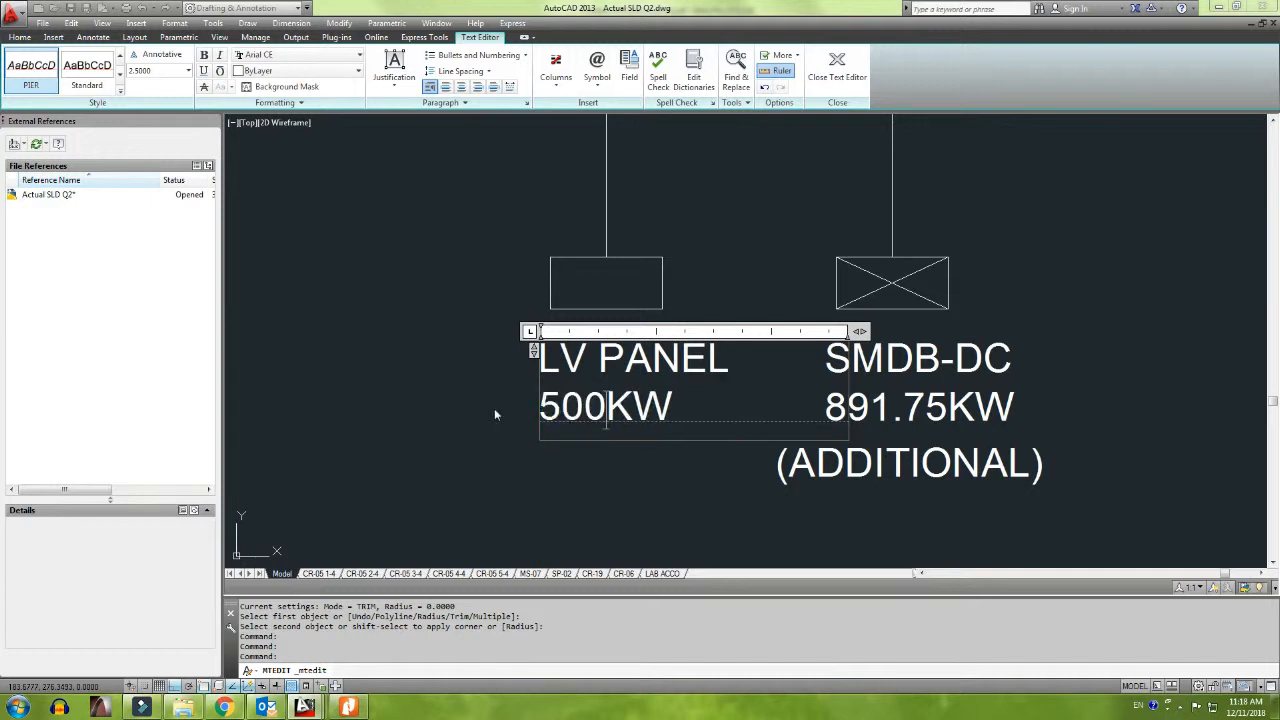
text(00)
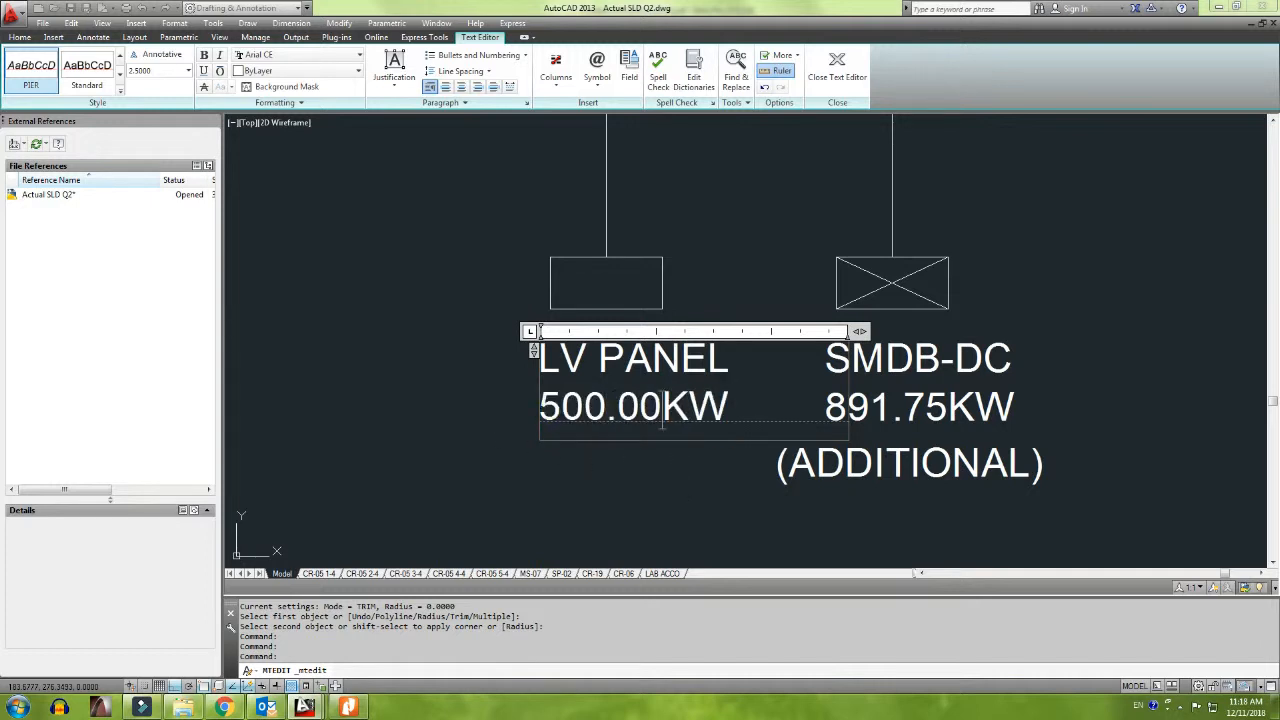
click(674, 451)
Step: Rewrite the load line of the LV PANEL label as 500 KW, without decimals and with a space before the unit
scroll(635, 432, up, 5)
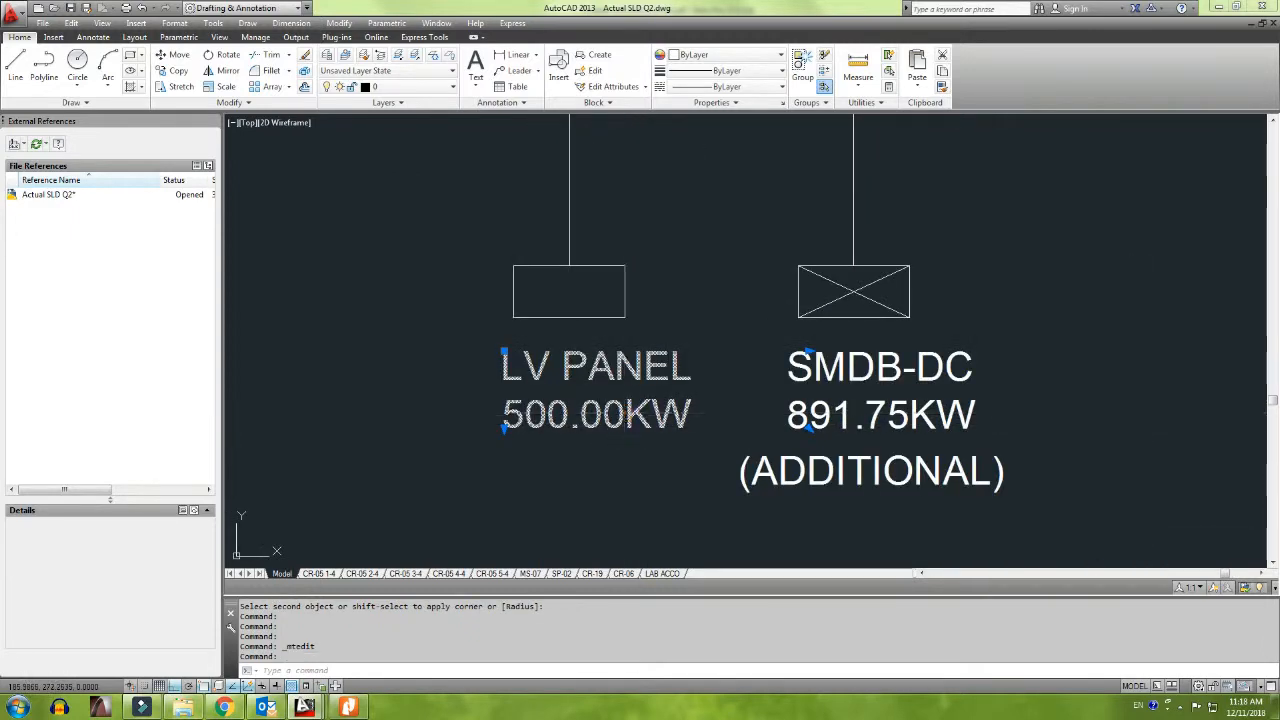
double_click(634, 420)
click(600, 453)
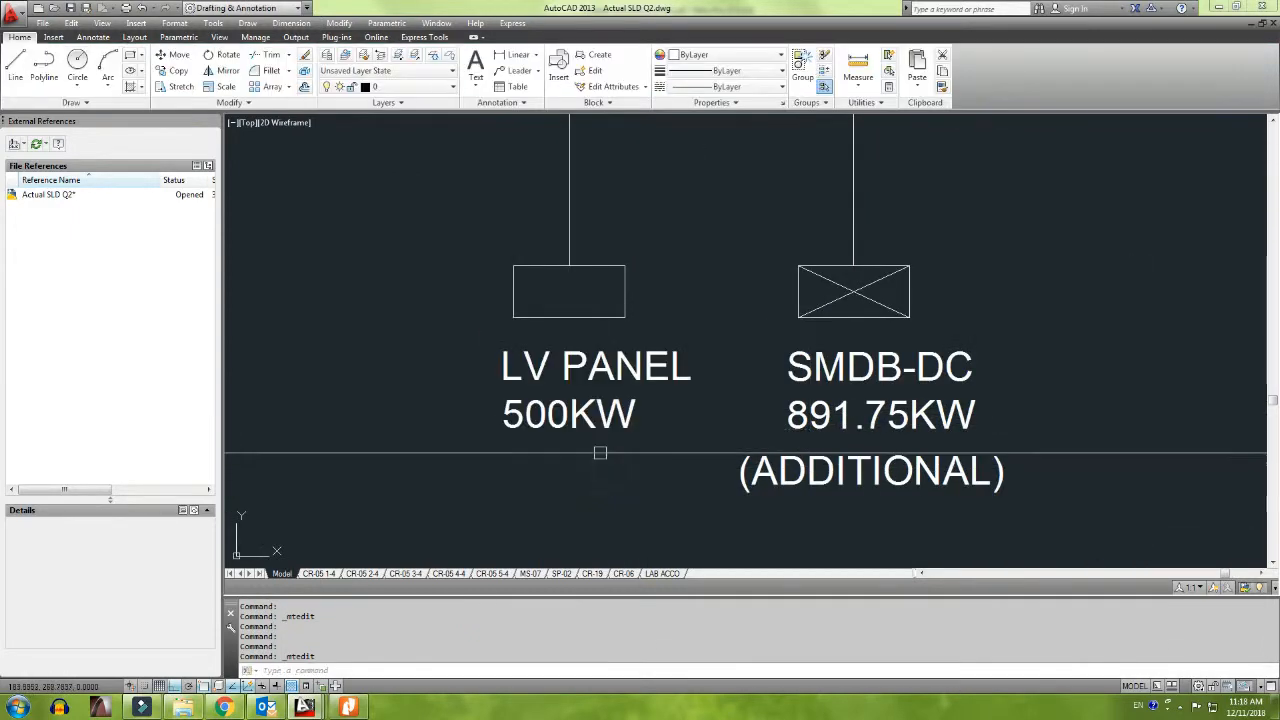
double_click(580, 414)
click(574, 471)
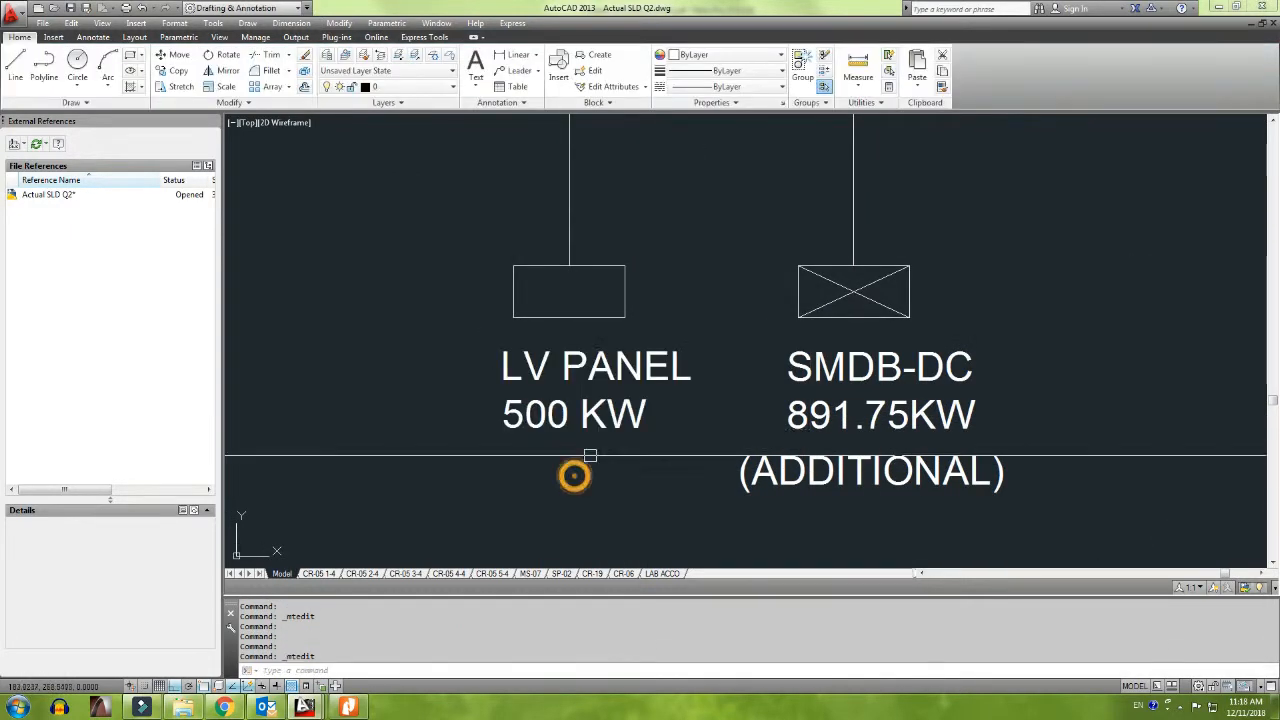
Step: Draw a horizontal line through the middle of the LV PANEL box from its left edge, and trim the part beyond the right edge
scroll(600, 460, down, 4)
mouse_move(653, 465)
middle_down()
mouse_move(711, 445)
mouse_move(633, 443)
mouse_move(576, 411)
middle_up()
scroll(507, 363, up, 4)
text(l)
key(Return)
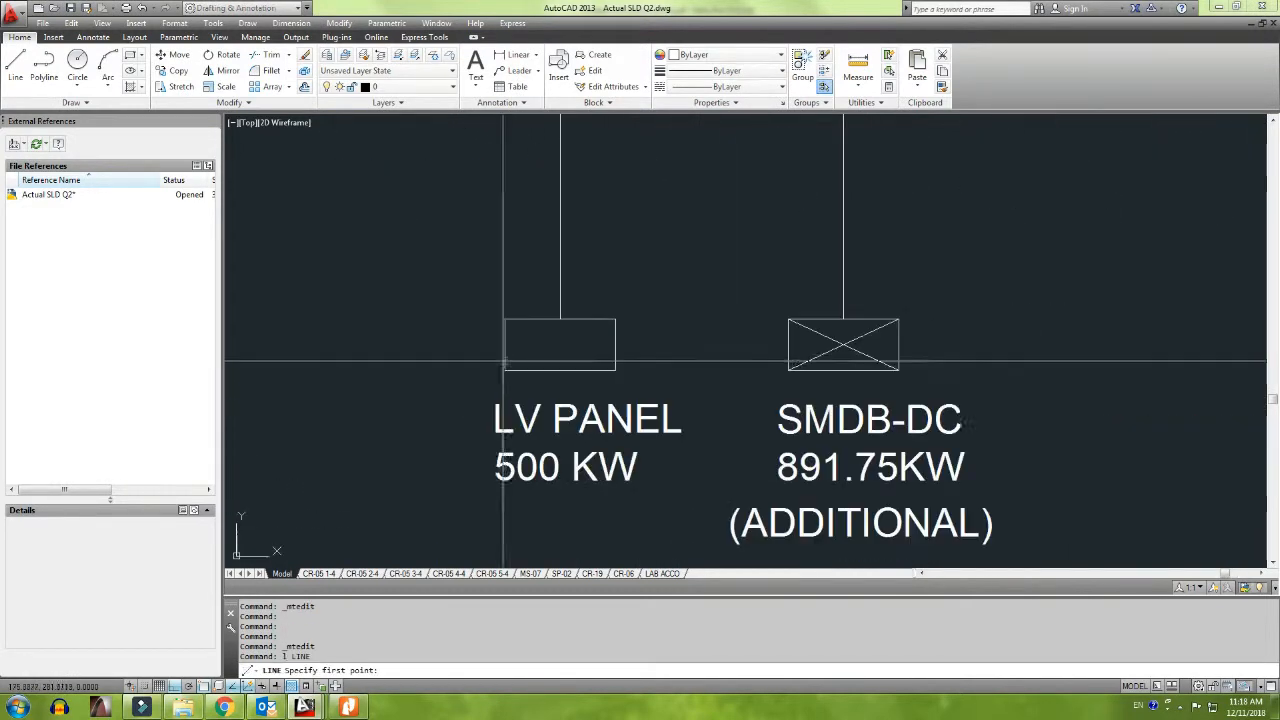
click(505, 345)
click(615, 345)
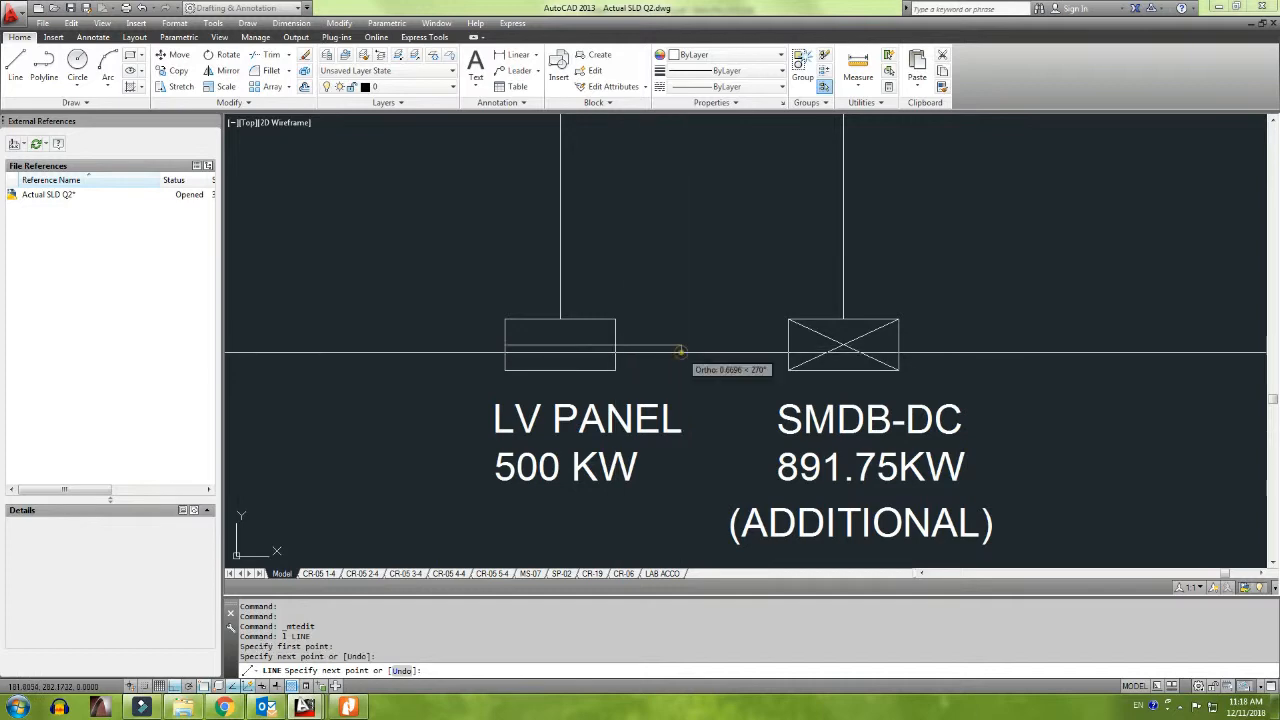
key(Escape)
text(tr)
key(Return)
key(Return)
key(Escape)
Step: Rename the crossed box beside the LV PANEL box as SMDB-1
scroll(654, 350, down, 3)
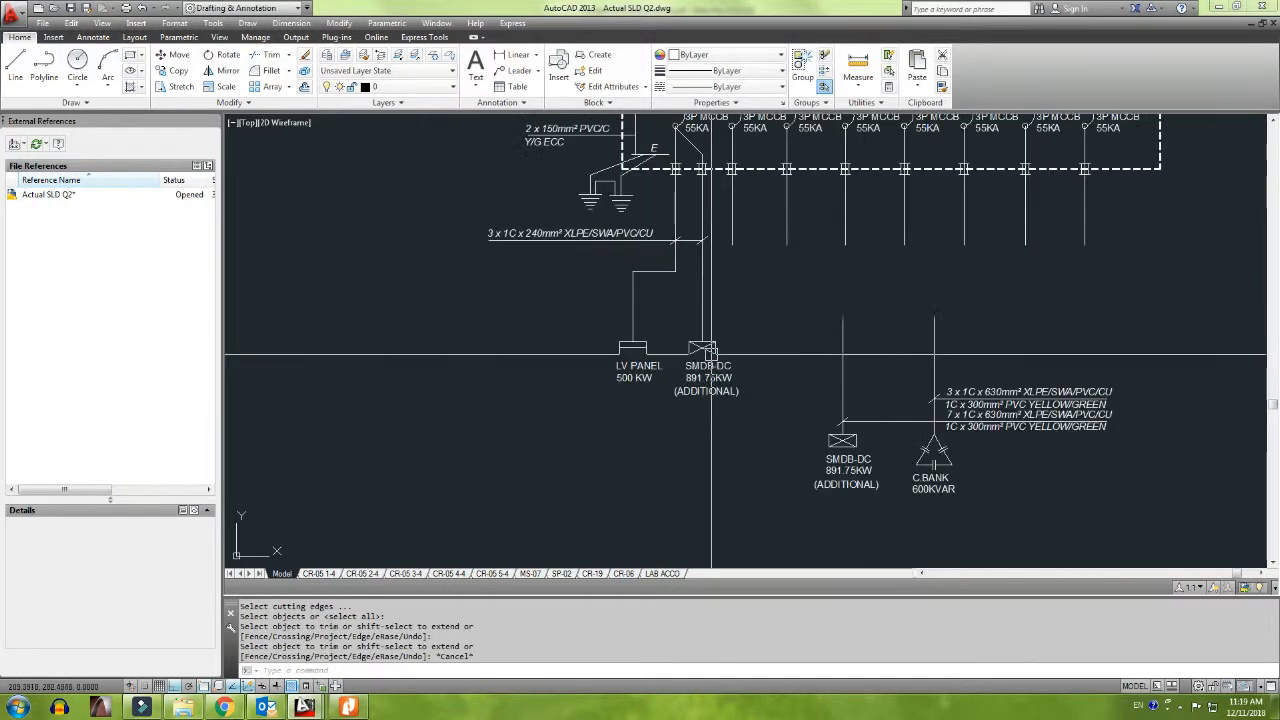
scroll(711, 382, up, 2)
click(753, 343)
double_click(735, 344)
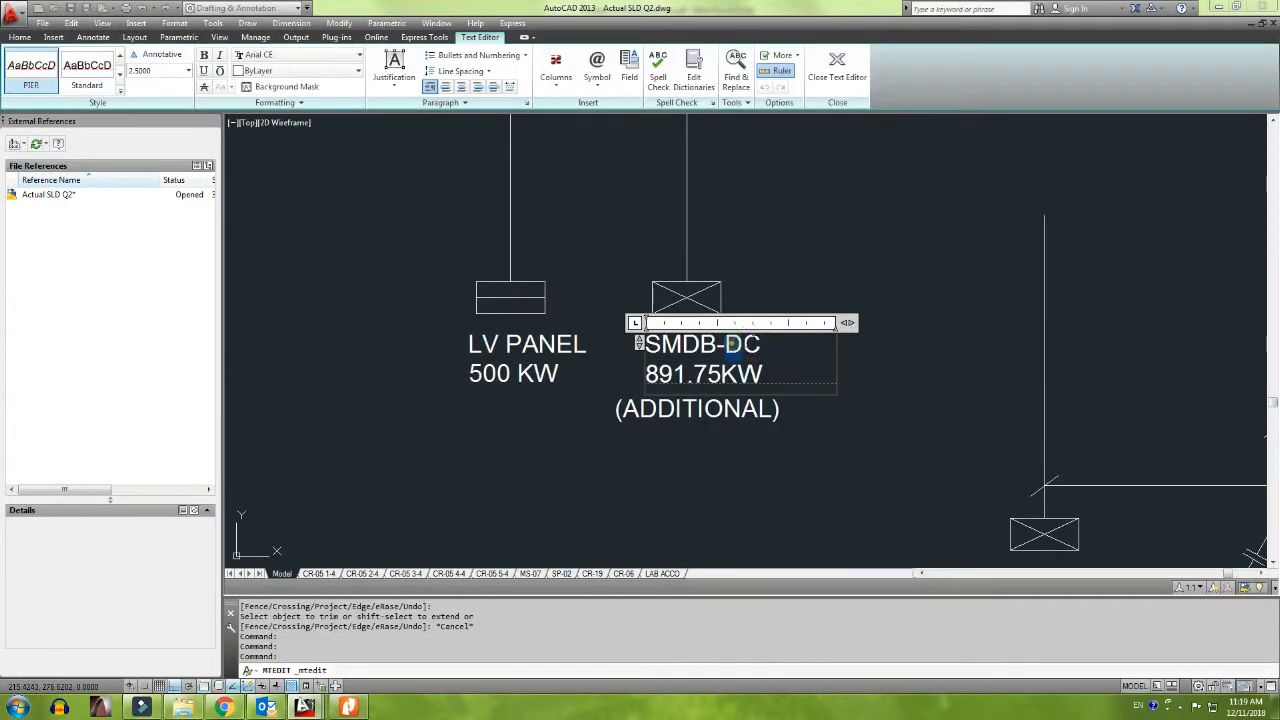
click(871, 454)
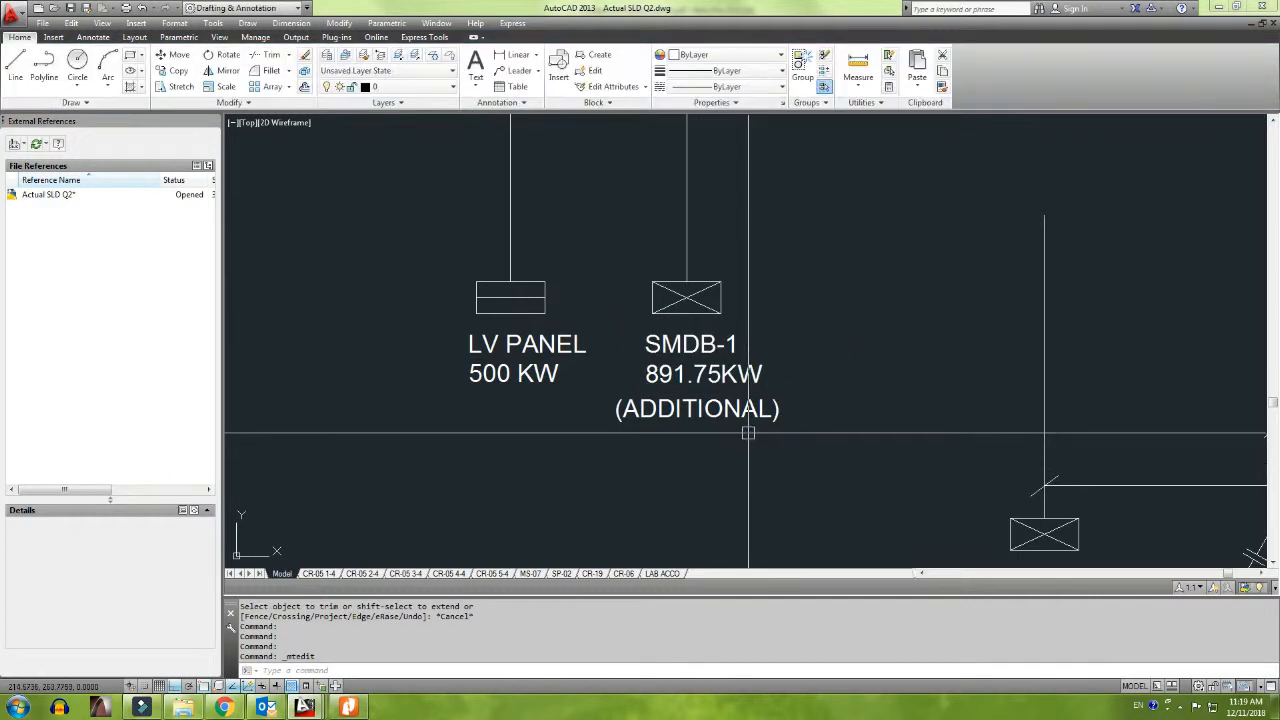
Step: Replace the SMDB-1 load with the placeholder ??? KW and delete the (ADDITIONAL) text below it
scroll(736, 408, up, 2)
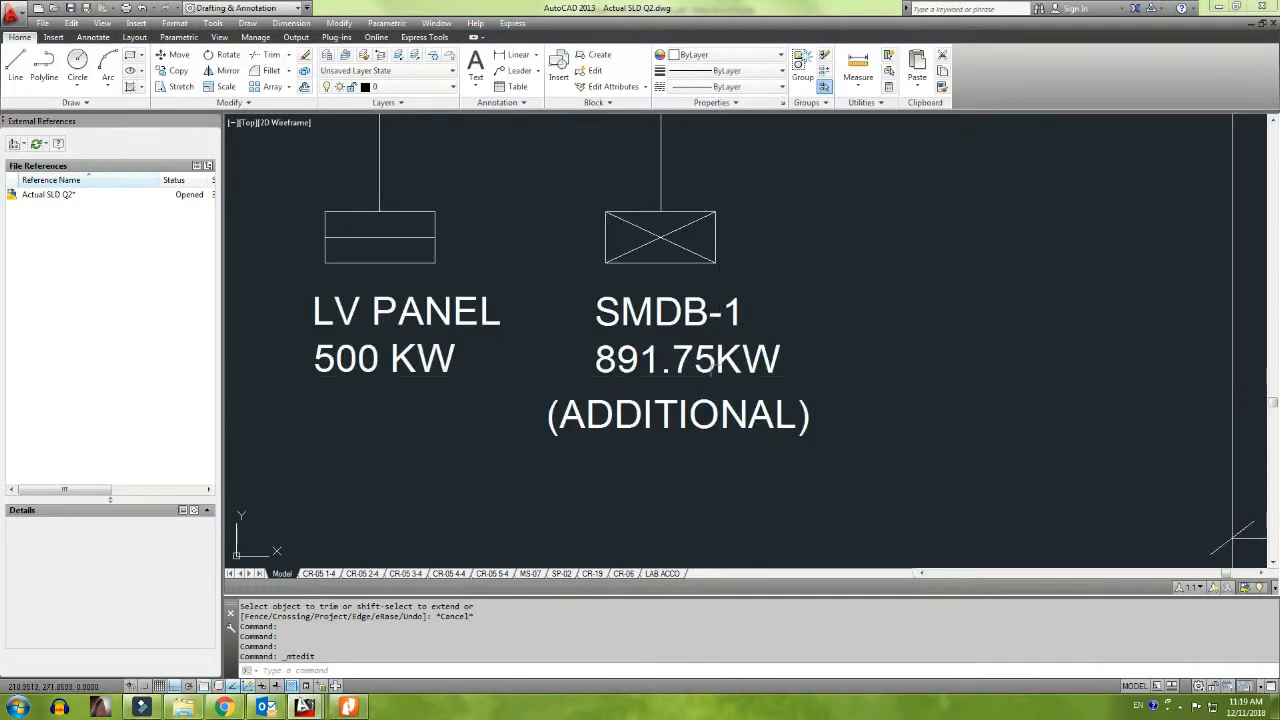
double_click(707, 360)
drag(707, 360, 585, 358)
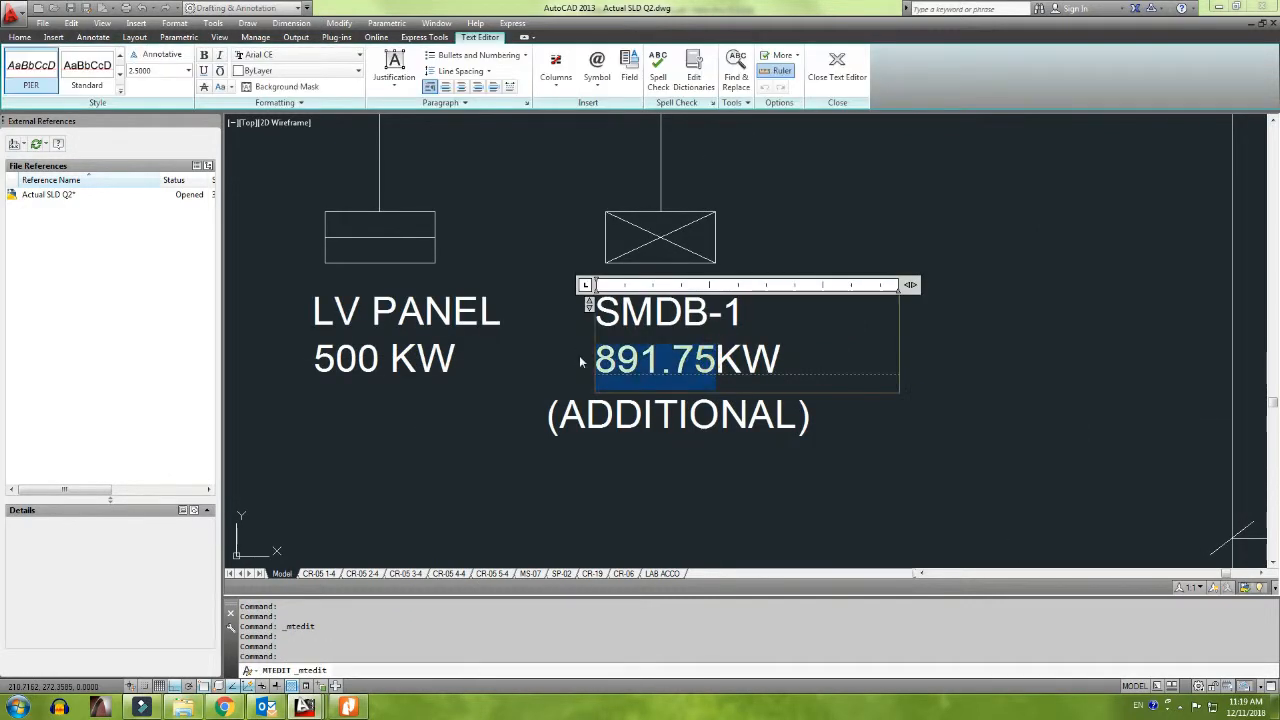
text(???)
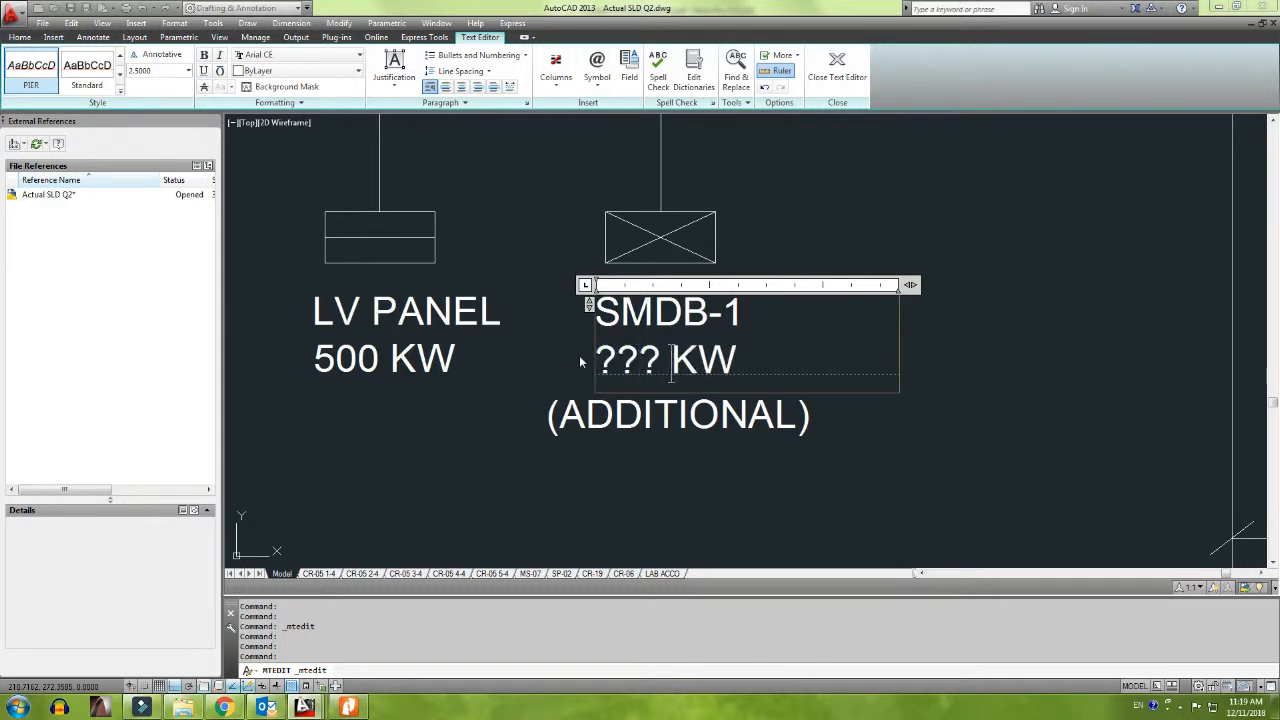
click(788, 497)
click(741, 430)
key(Delete)
scroll(726, 404, down, 2)
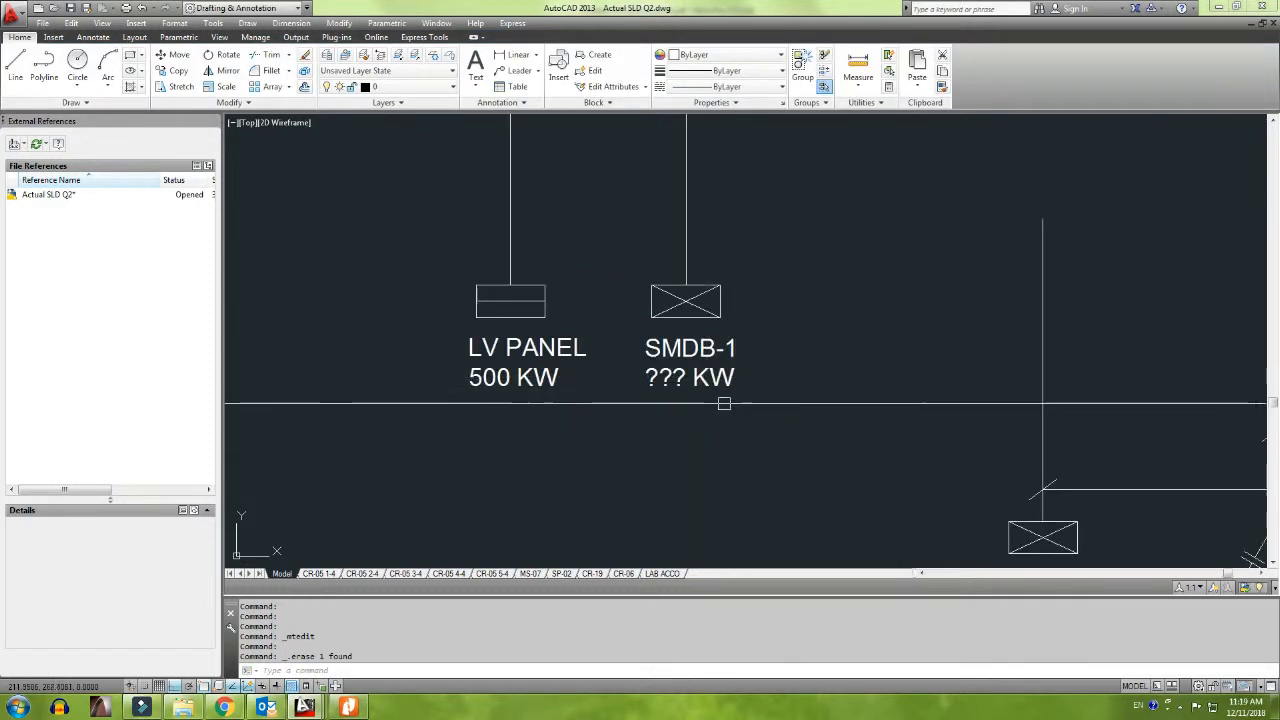
Step: Switch to the hand-drawn sketch in Nitro Pro and examine the 800A MCCB's branches, cable sizes and connected loads against the drawing
scroll(690, 380, down, 3)
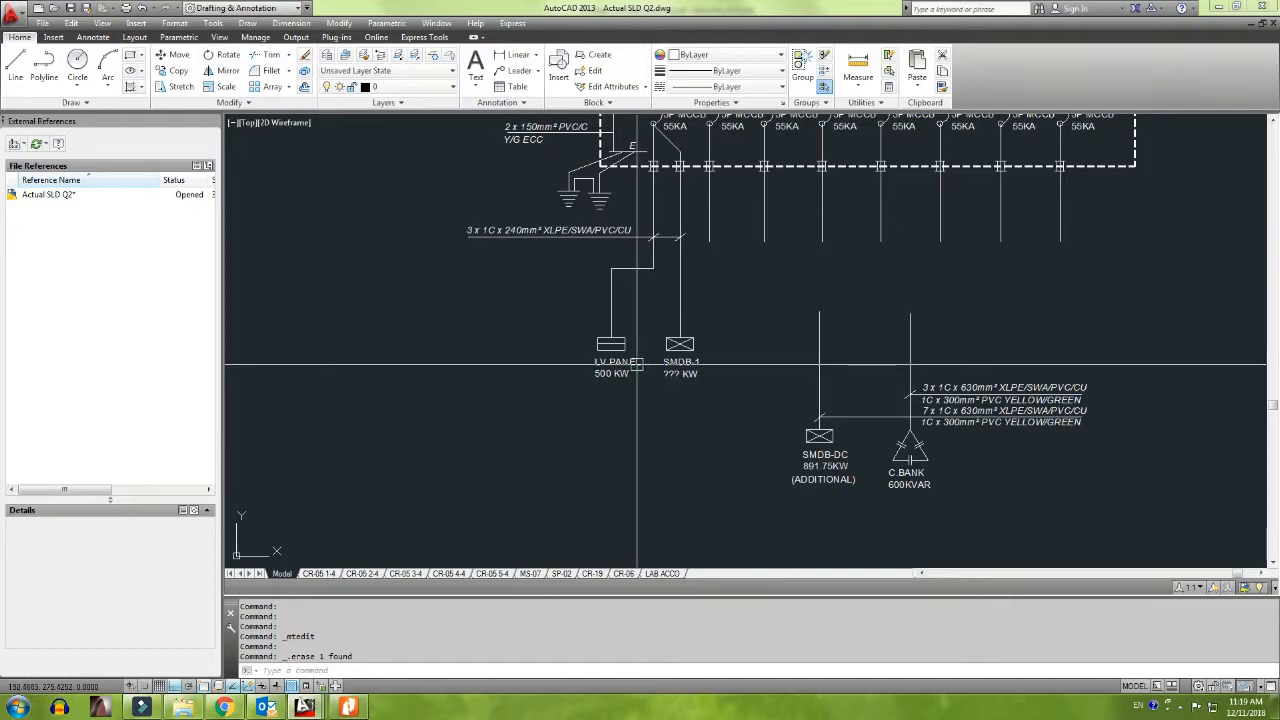
key(alt+Tab)
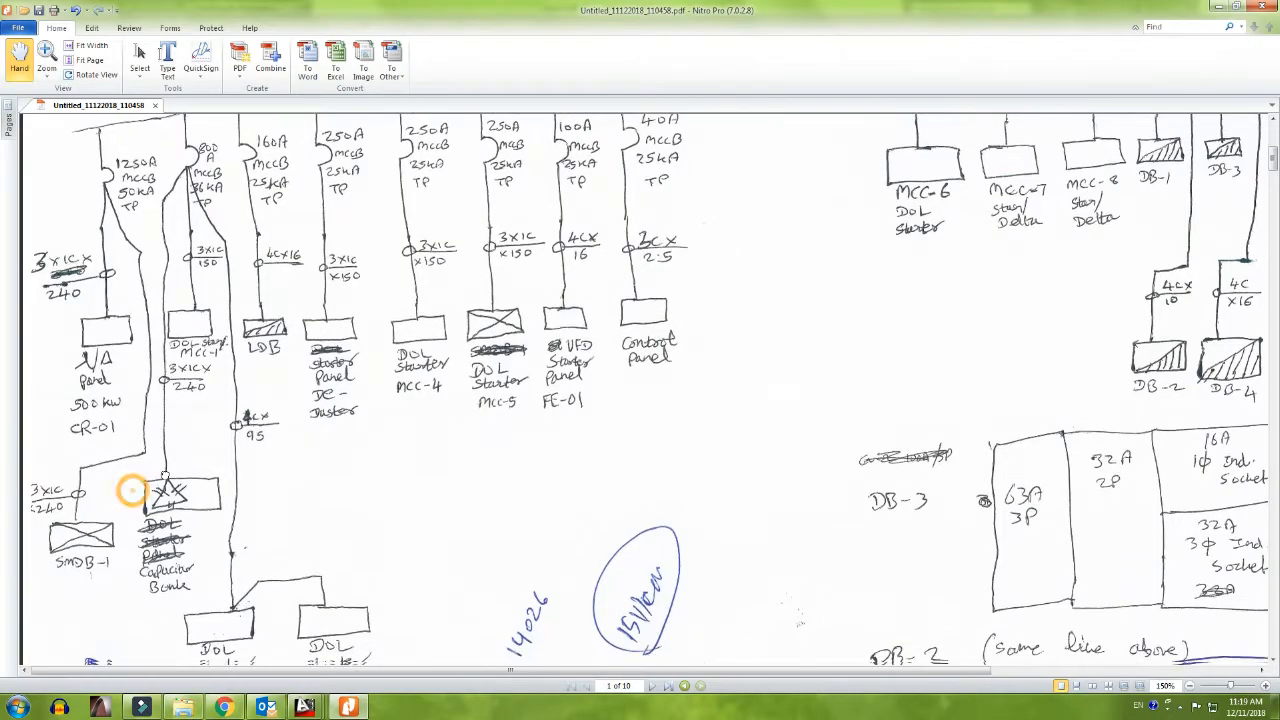
drag(138, 443, 142, 476)
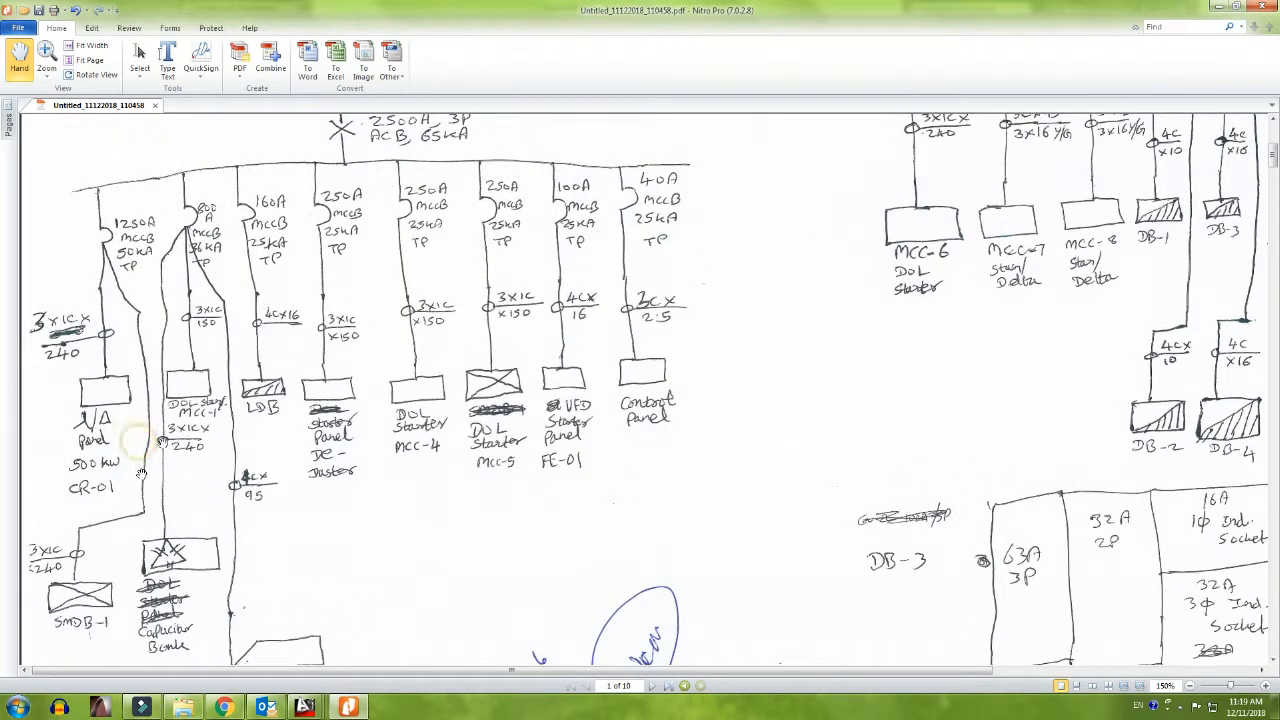
drag(157, 363, 157, 421)
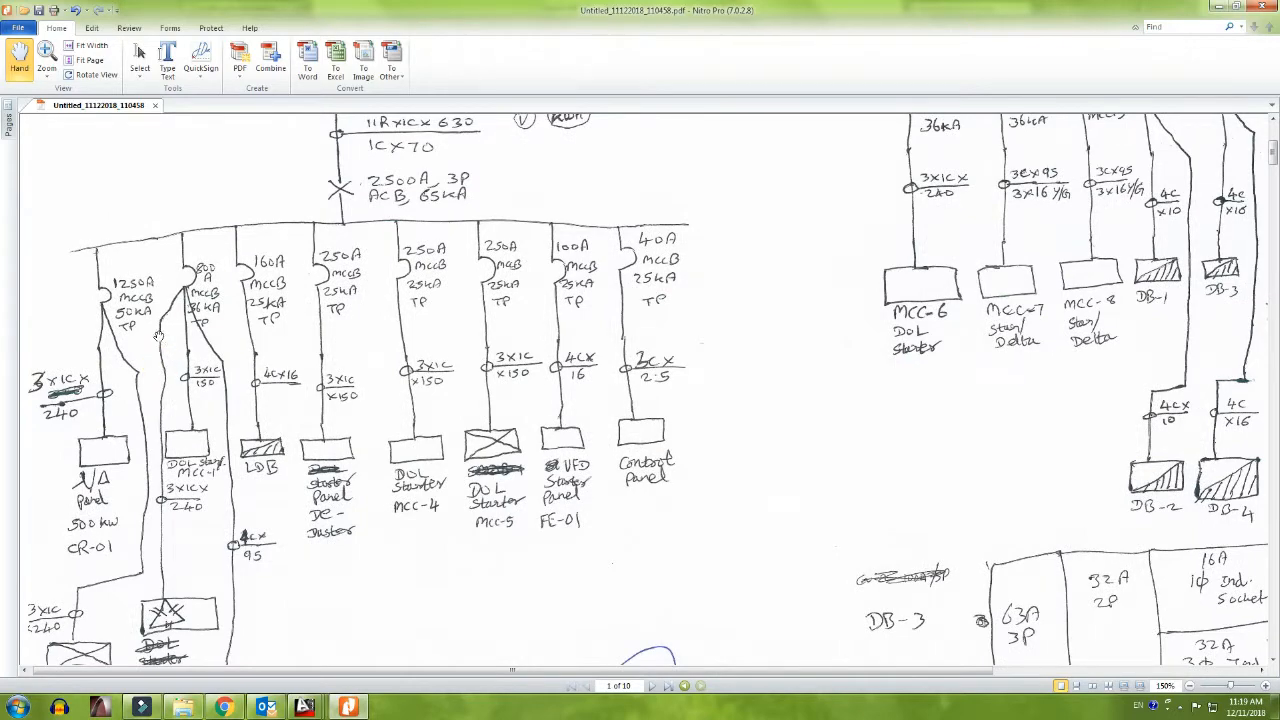
key(alt+Tab)
middle_drag(609, 274, 609, 340)
mouse_move(661, 218)
middle_down()
mouse_move(637, 251)
mouse_move(585, 253)
middle_up()
key(alt+Tab)
scroll(190, 470, down, 3)
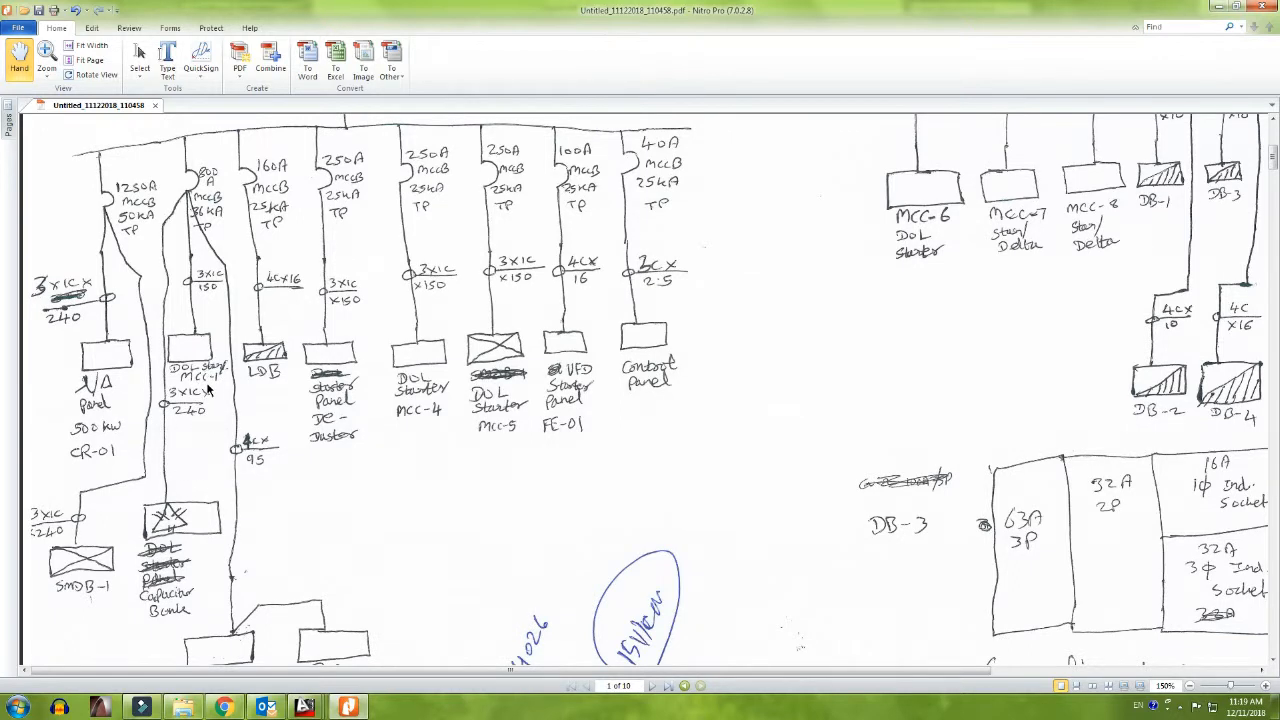
drag(233, 533, 235, 413)
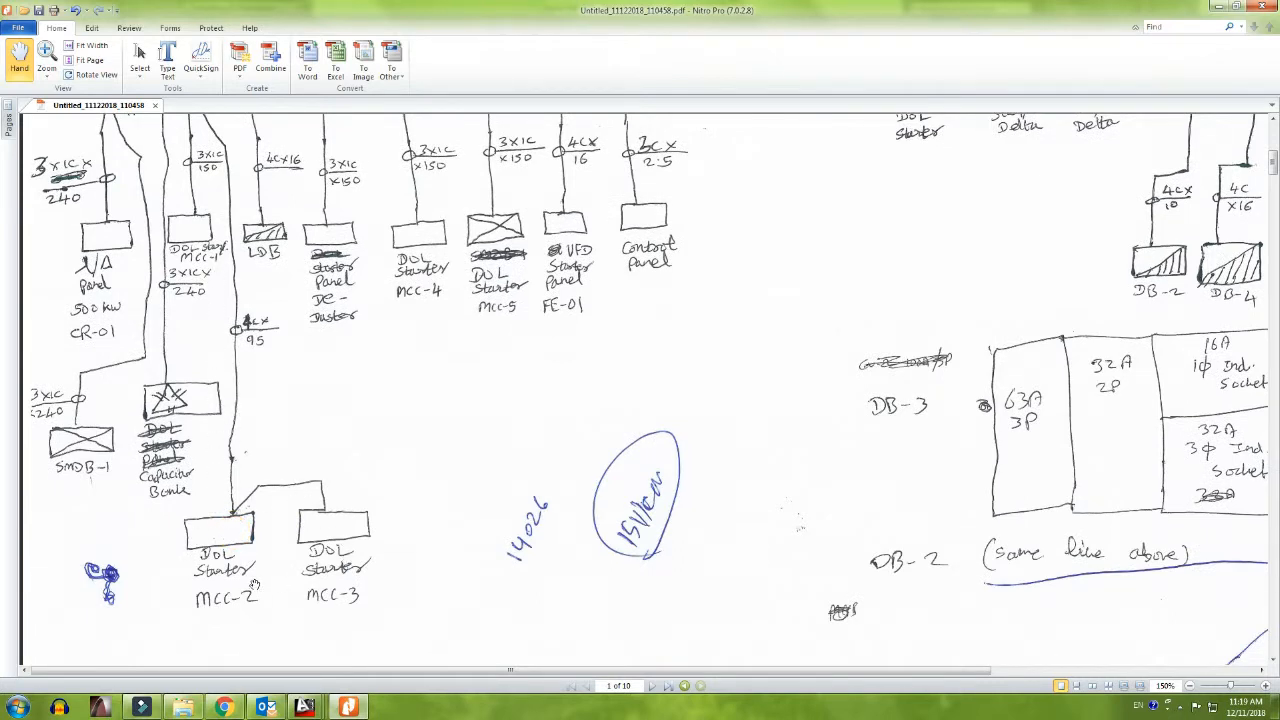
drag(244, 380, 262, 424)
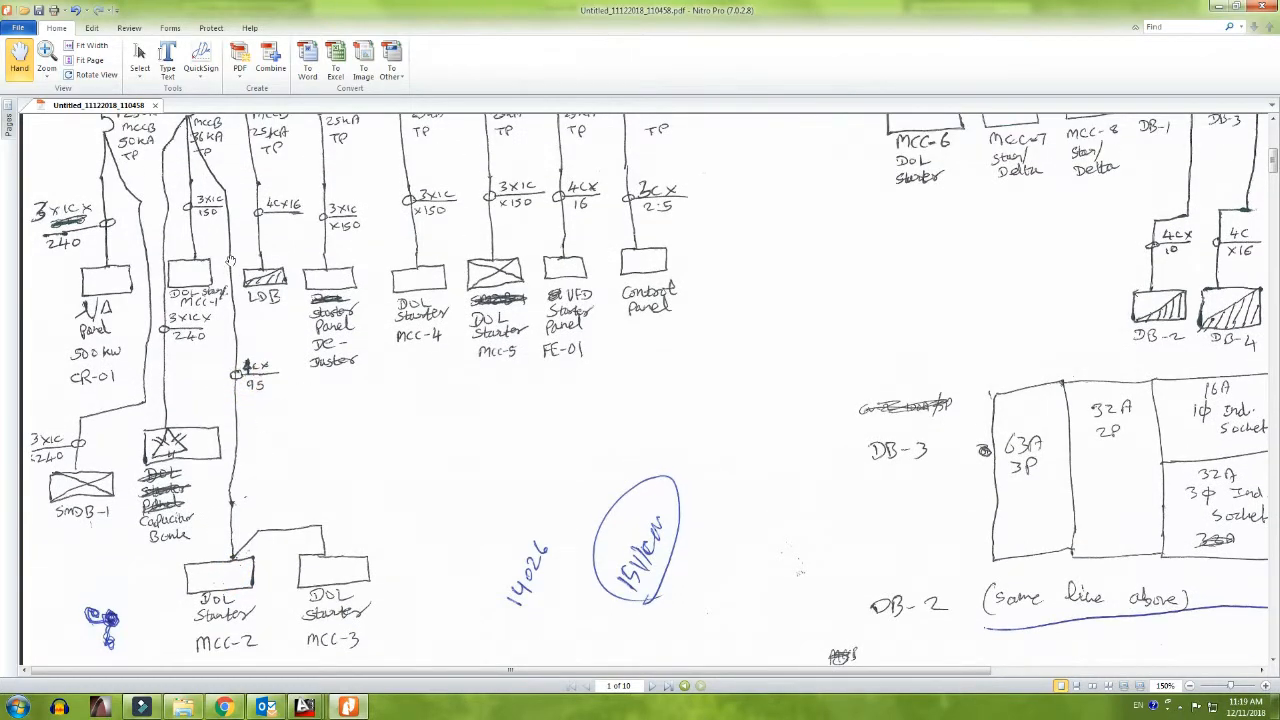
drag(230, 261, 237, 327)
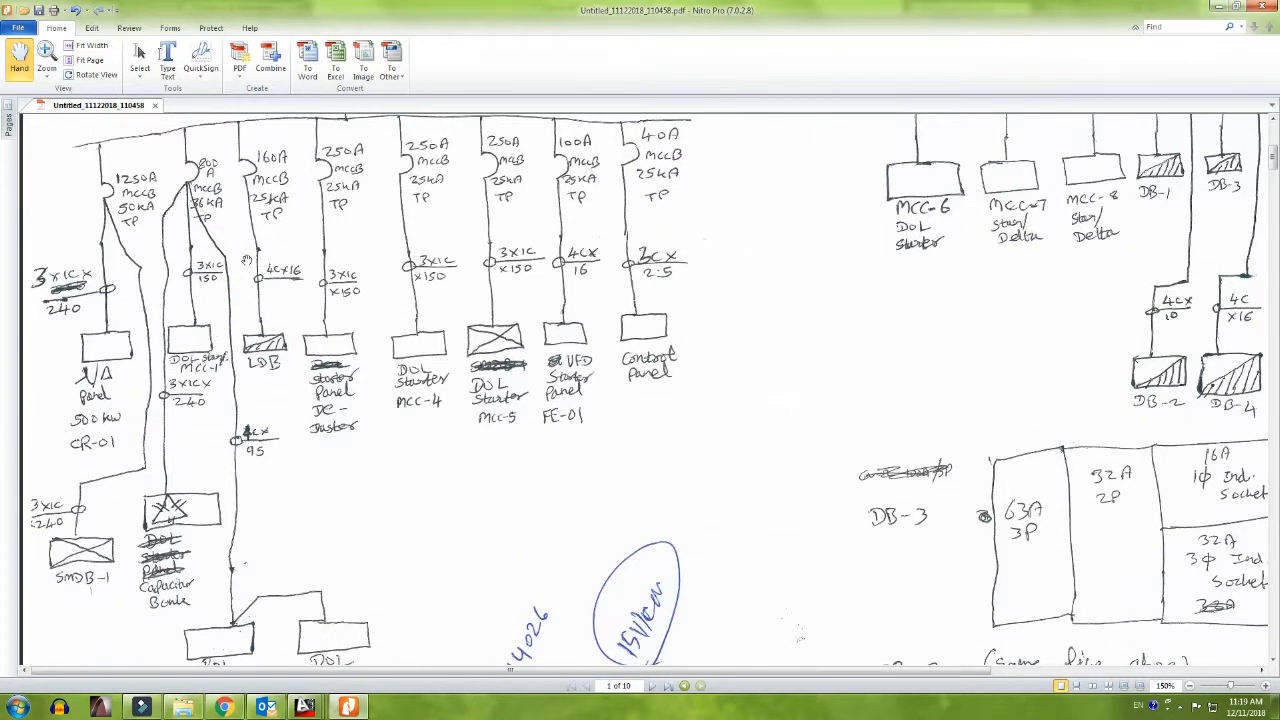
Step: Switch back to AutoCAD, set the second feeder's MCCB rating to 800A, and check it against the sketch
key(alt+Tab)
scroll(631, 268, up, 8)
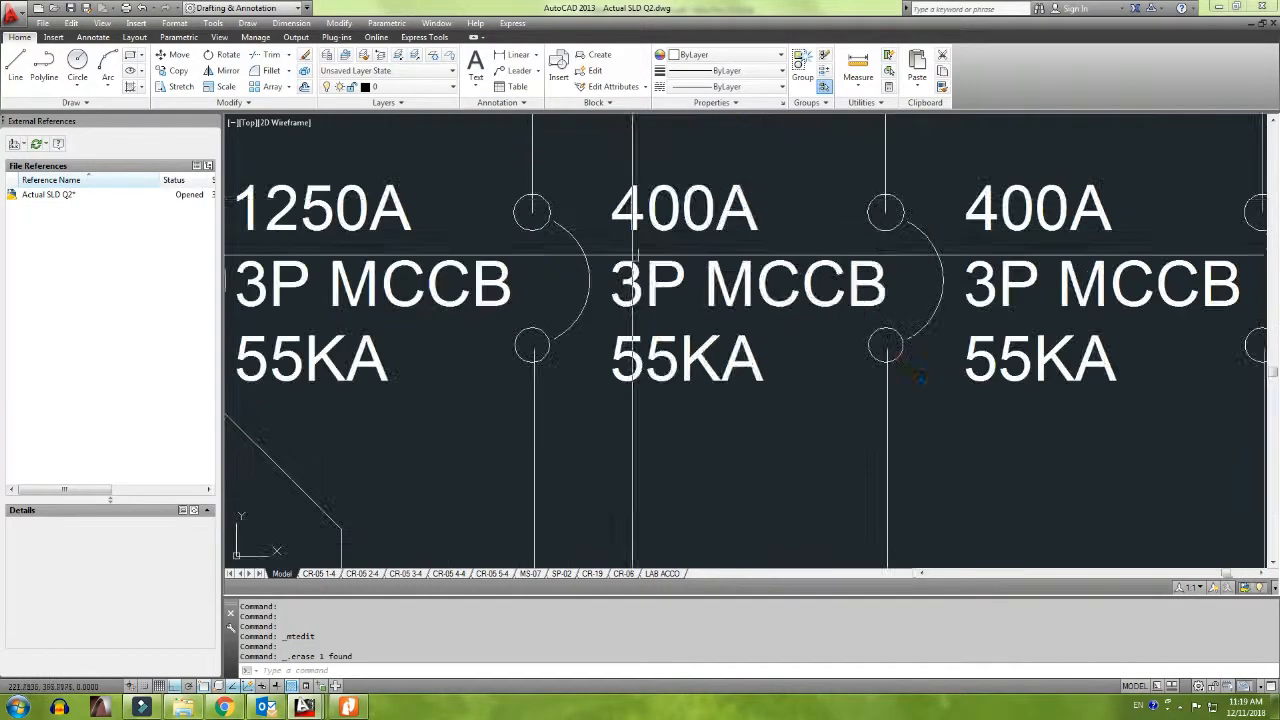
click(636, 199)
double_click(636, 199)
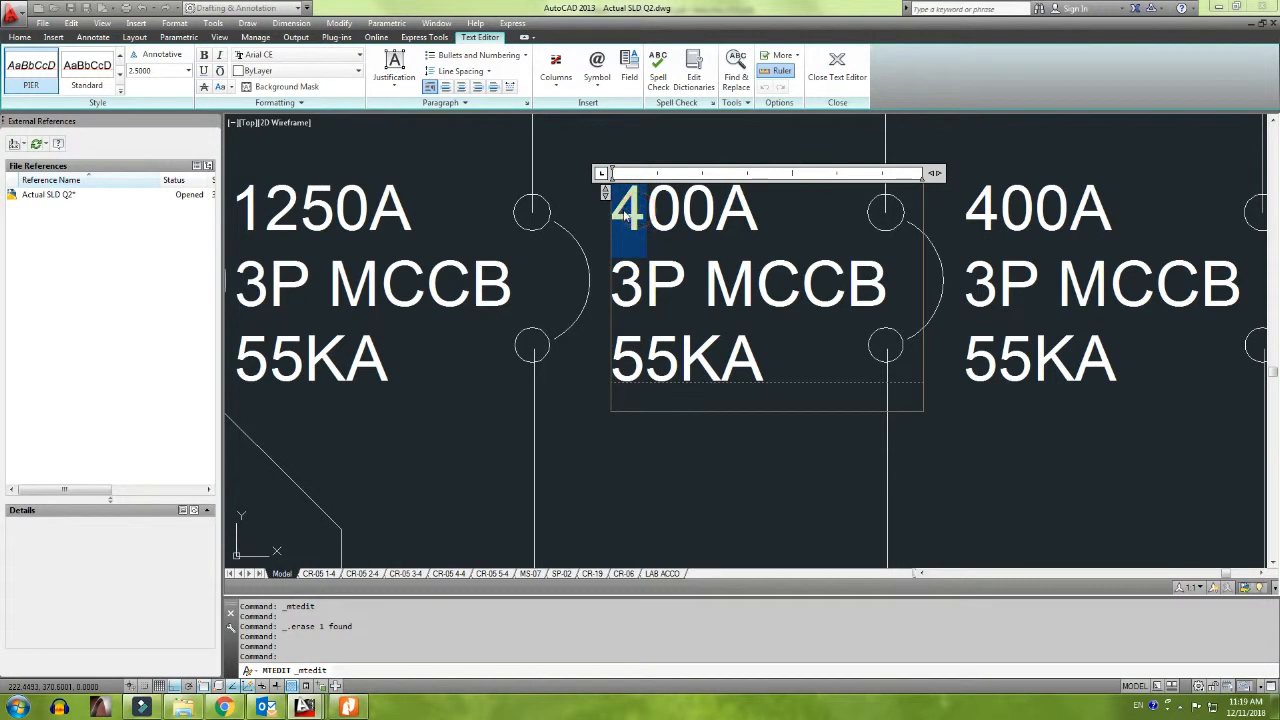
text(8)
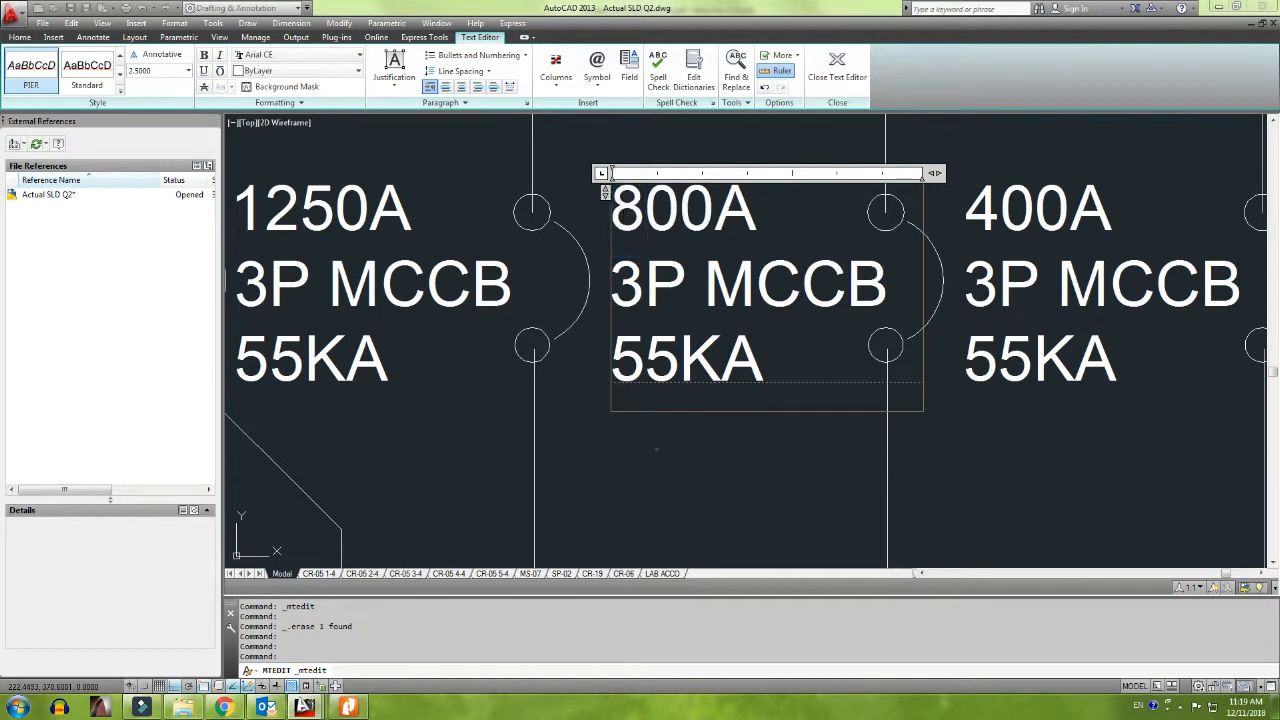
key(ctrl+Return)
key(alt+Tab)
key(alt+Tab)
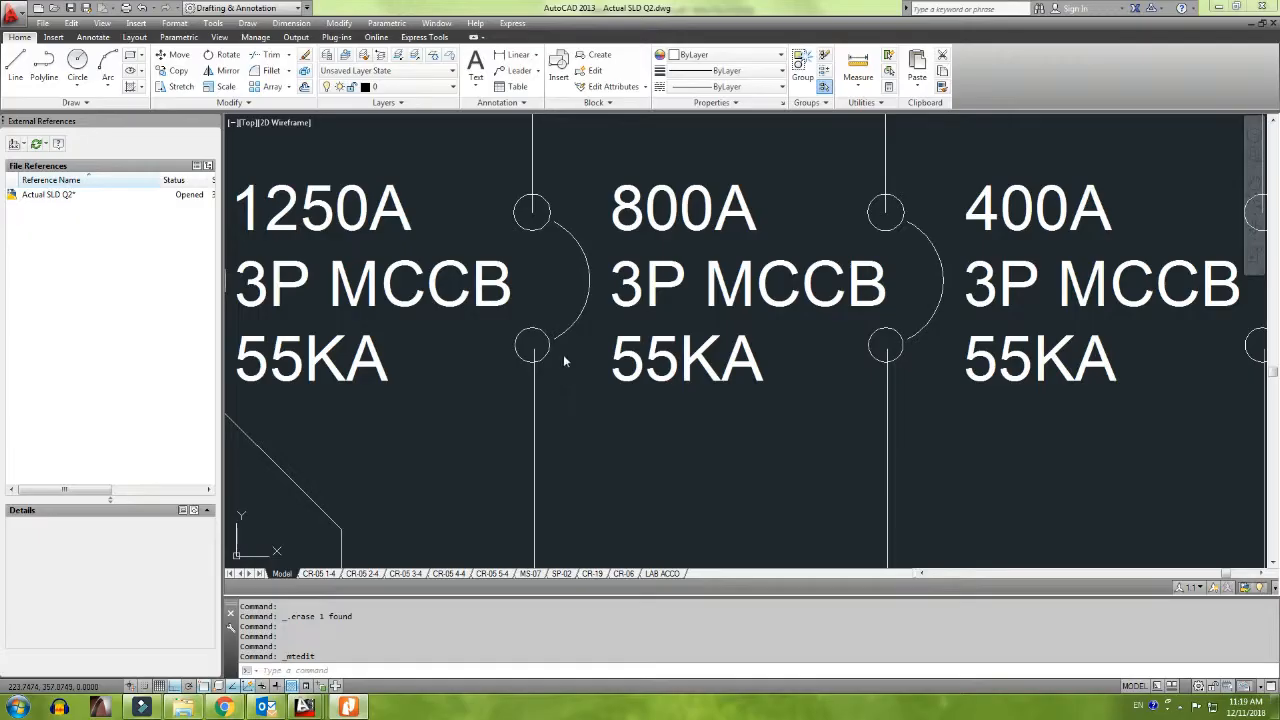
Step: Erase the 400A feeder next to the 800A MCCB, including its breaker symbol, label, vertical lines and cable gland
scroll(563, 360, down, 10)
scroll(589, 411, up, 6)
middle_drag(589, 411, 598, 357)
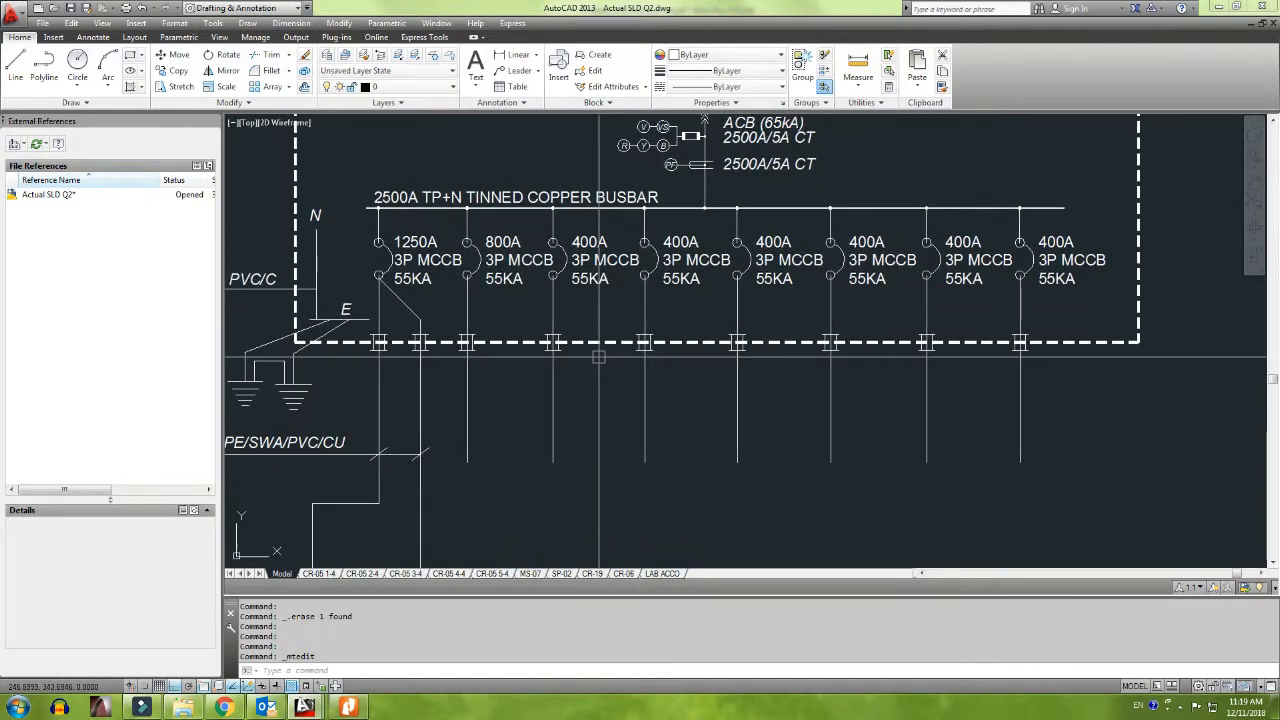
click(593, 305)
click(559, 238)
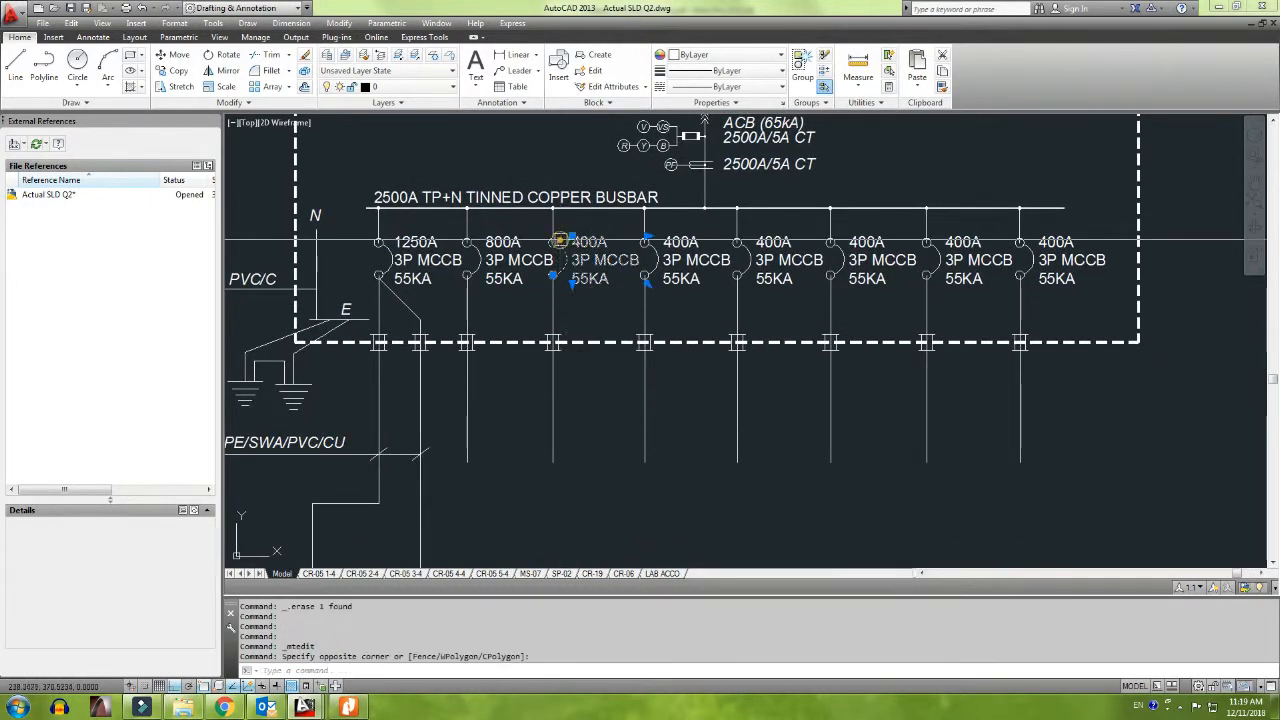
key(Delete)
click(566, 229)
click(542, 222)
key(Delete)
click(530, 153)
click(582, 474)
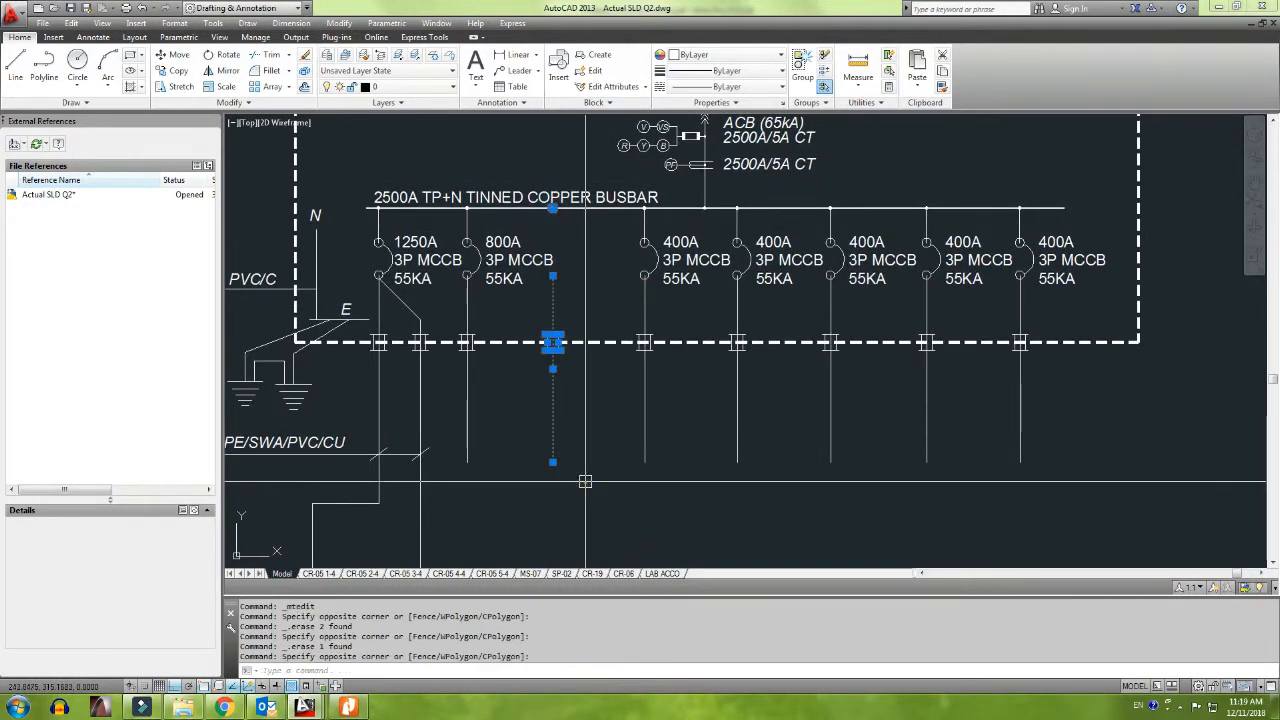
key(Delete)
Step: Move the whole 800A MCCB feeder, with its label, line and cable gland, right into the gap before the first 400A feeder
scroll(502, 298, up, 2)
click(513, 312)
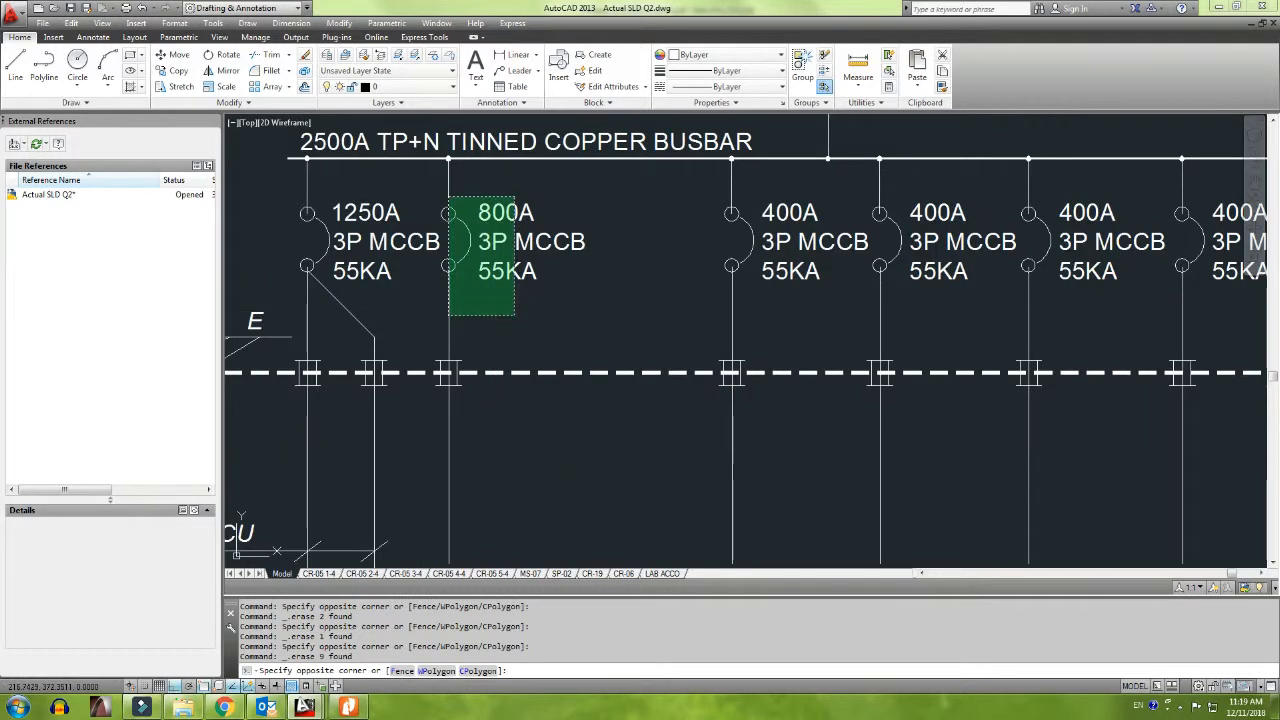
click(436, 184)
click(436, 121)
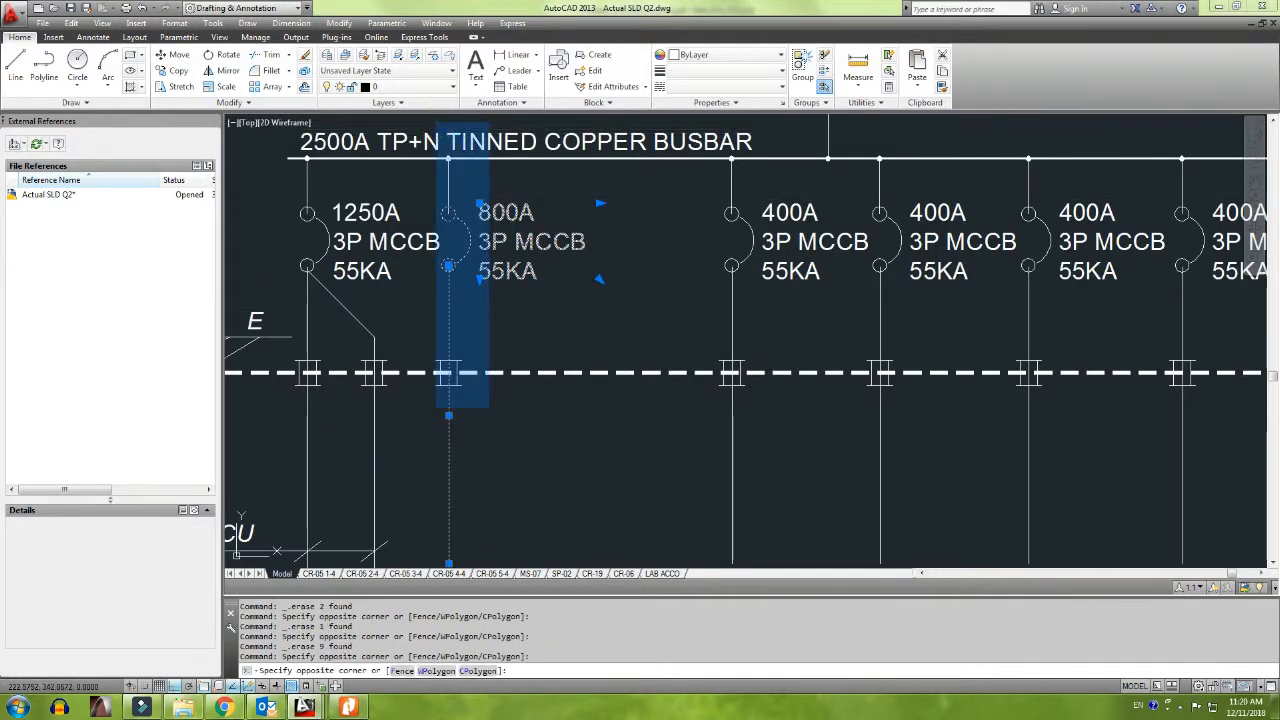
click(491, 471)
middle_drag(491, 471, 503, 343)
click(397, 187)
click(516, 346)
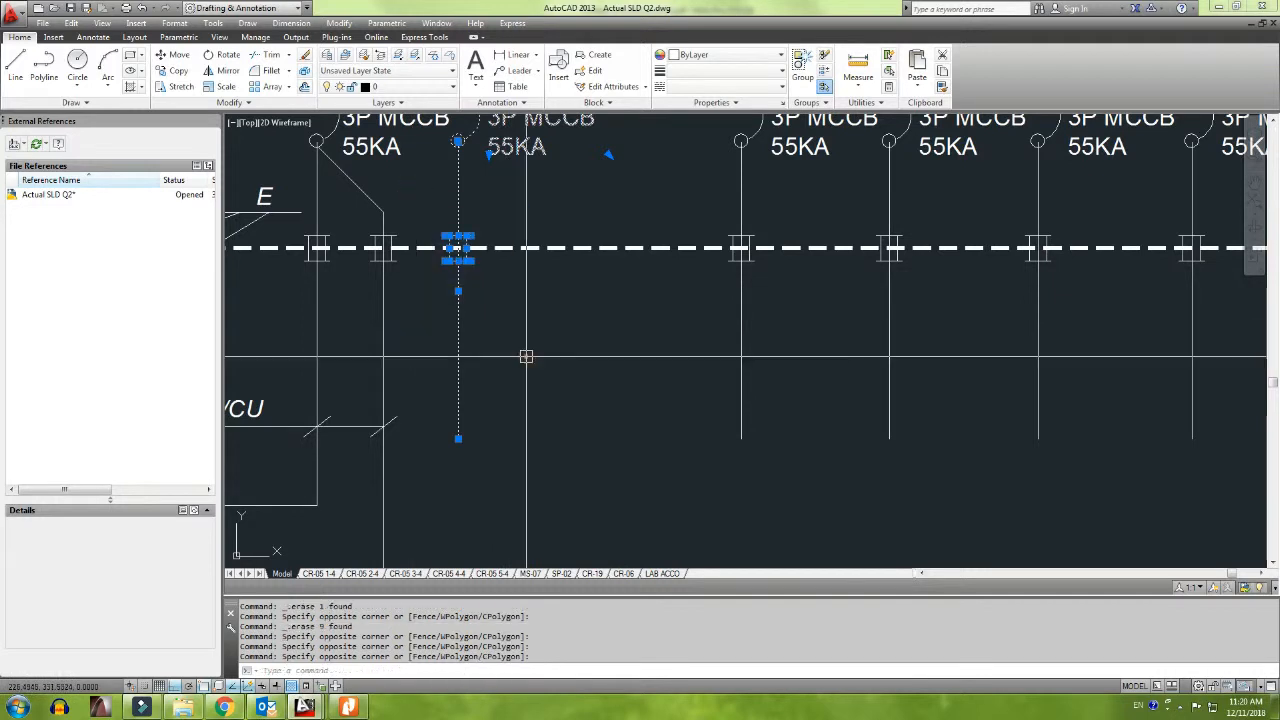
scroll(526, 355, down, 2)
text(m)
key(Return)
click(529, 342)
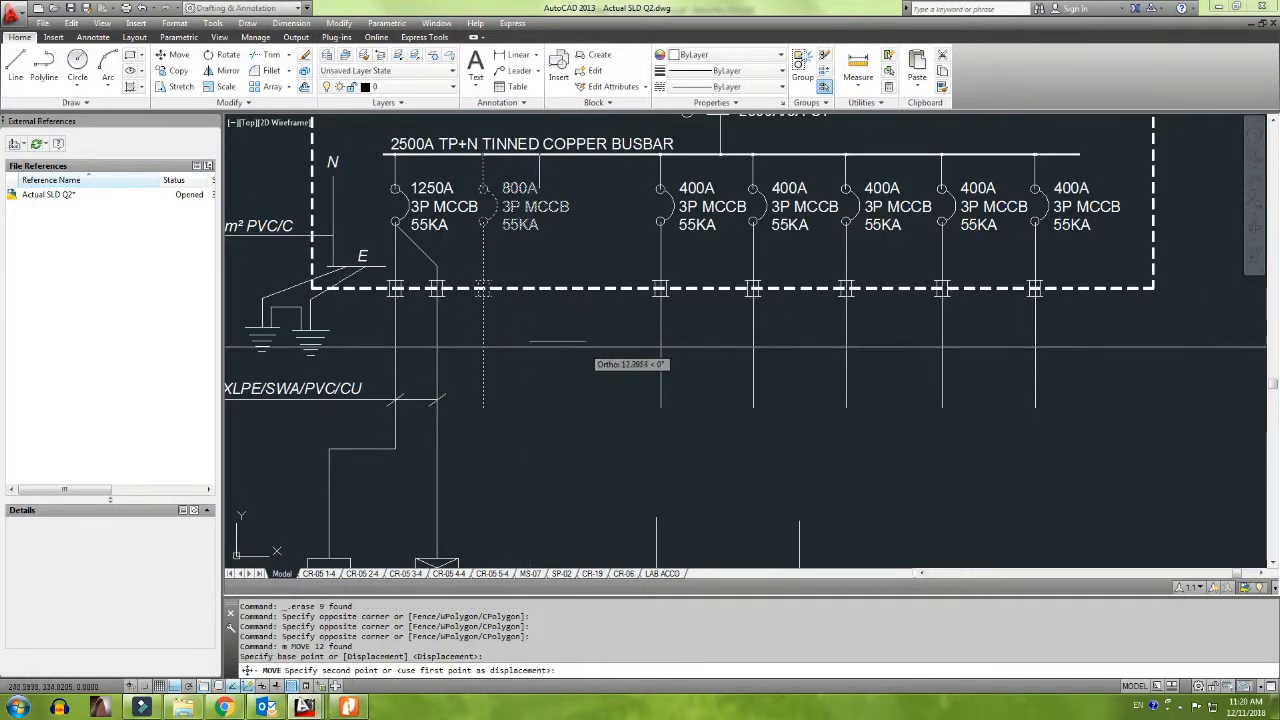
key(Escape)
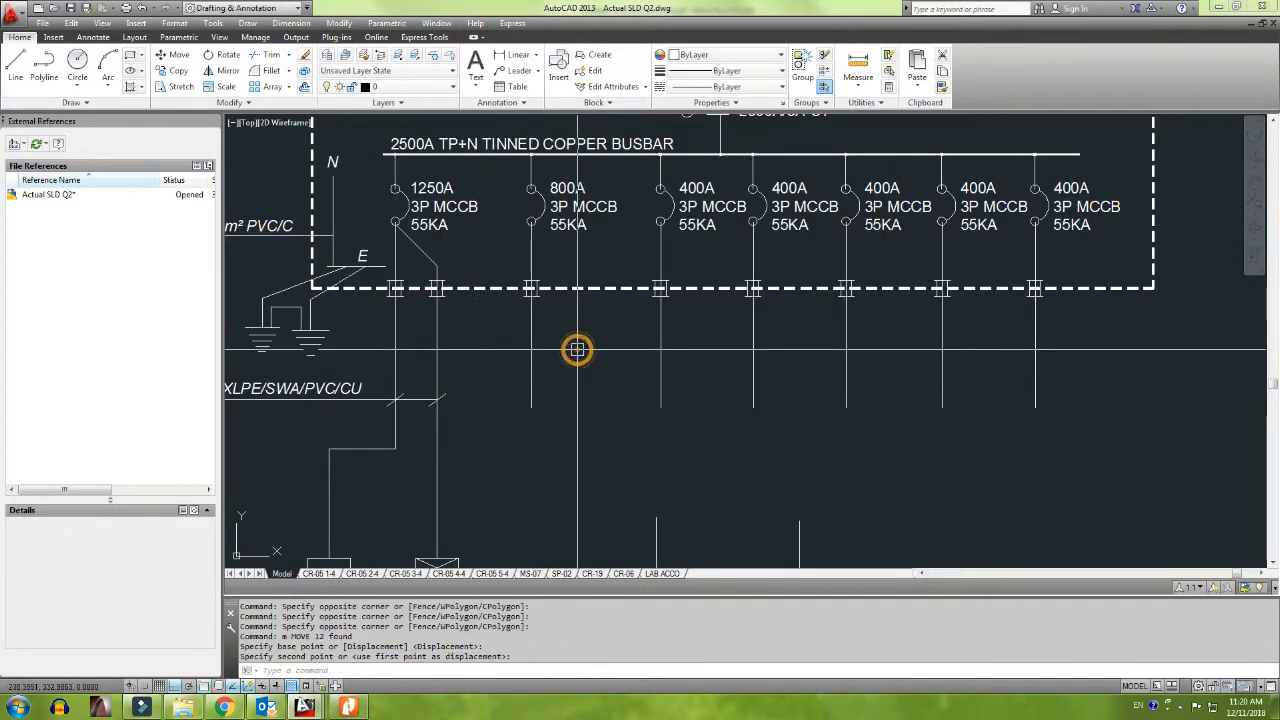
Step: Draw a polyline branch from the bottom of the 800A MCCB, slanting down to the left and running vertically past the panel's dashed border
text(pl)
key(Return)
scroll(541, 242, up, 2)
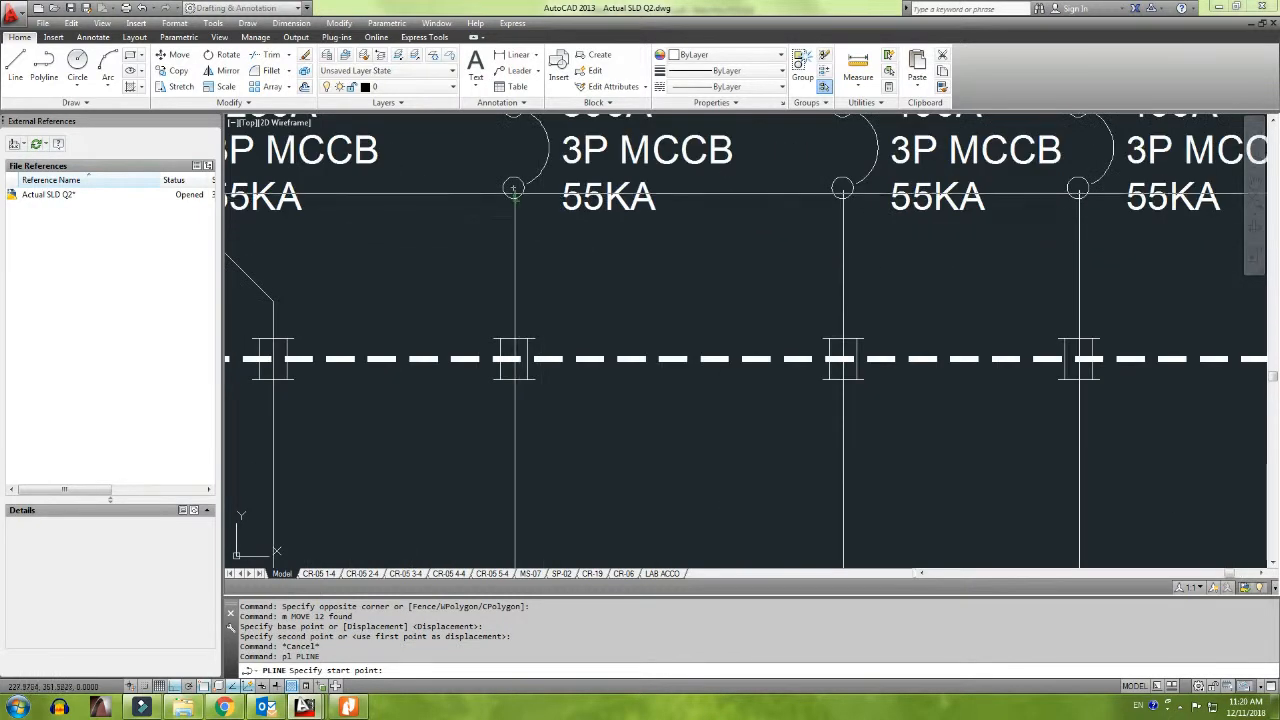
click(515, 190)
middle_drag(418, 255, 539, 250)
scroll(539, 250, down, 2)
key(F8)
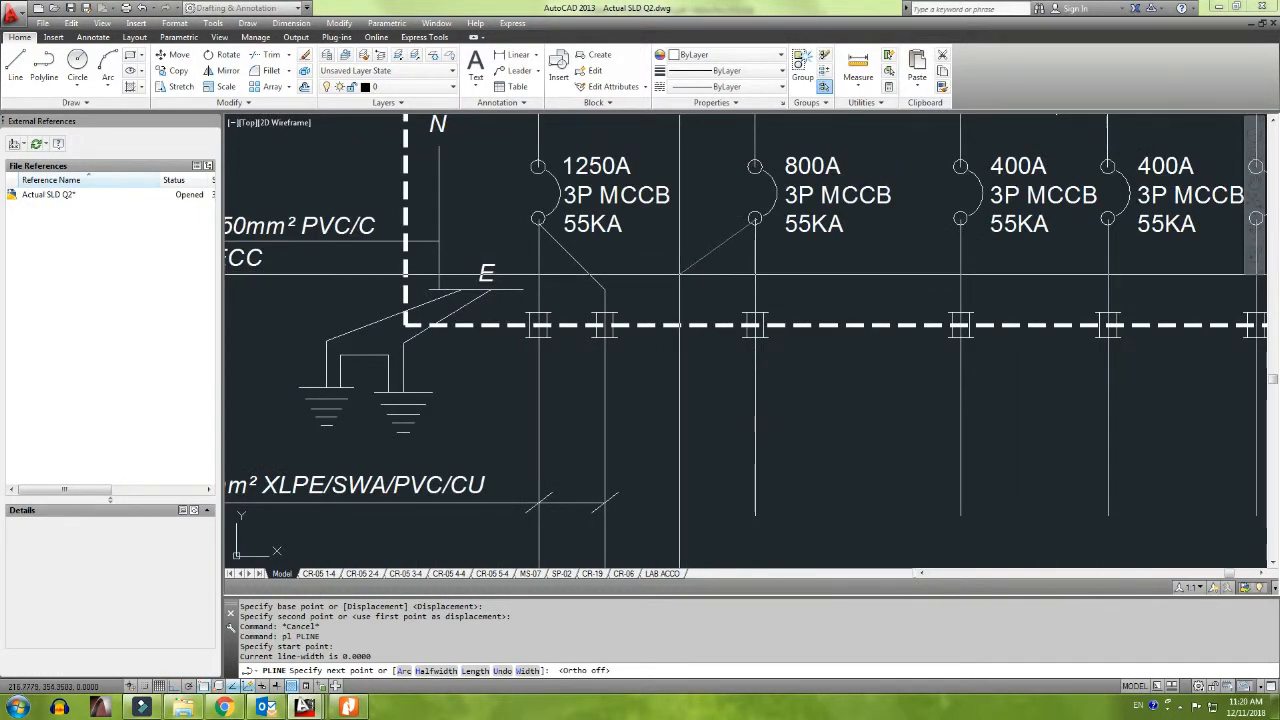
click(679, 272)
key(F8)
key(Escape)
Step: Draw a second polyline branch from the bottom of the 800A MCCB, slanting down to the right and running vertically past the dashed border
key(Return)
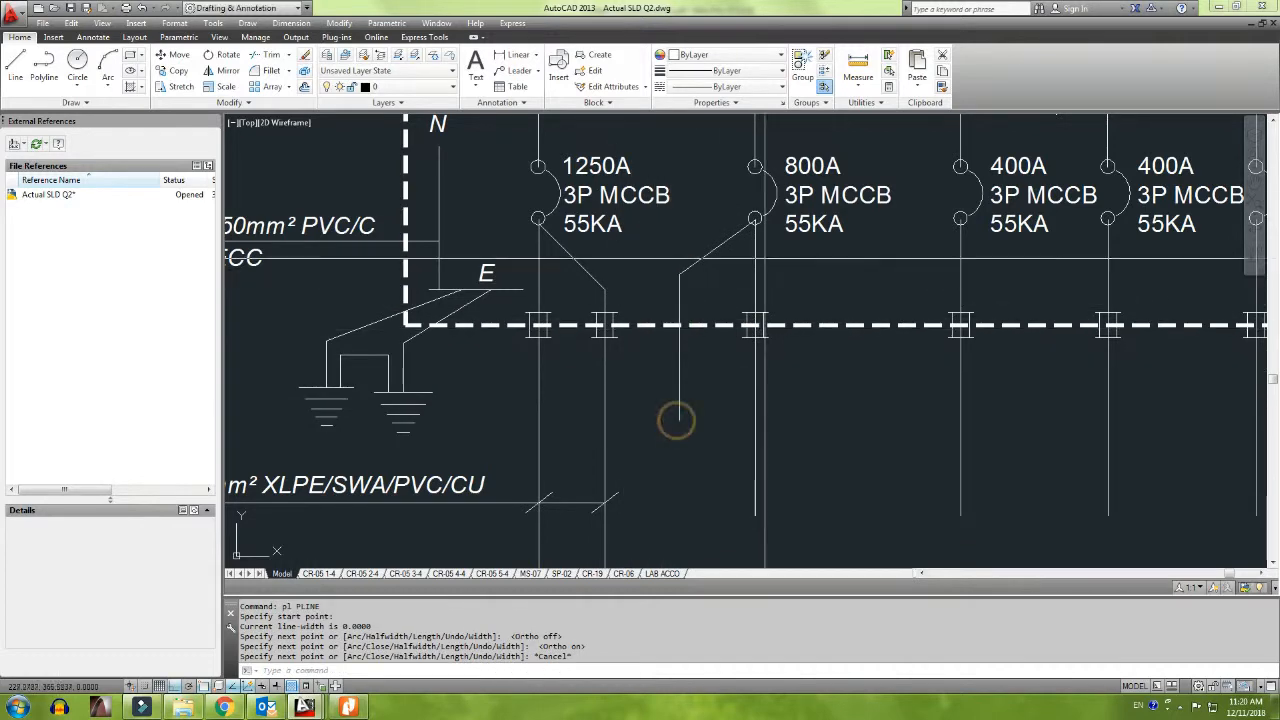
scroll(745, 228, up, 5)
click(736, 207)
scroll(784, 242, down, 4)
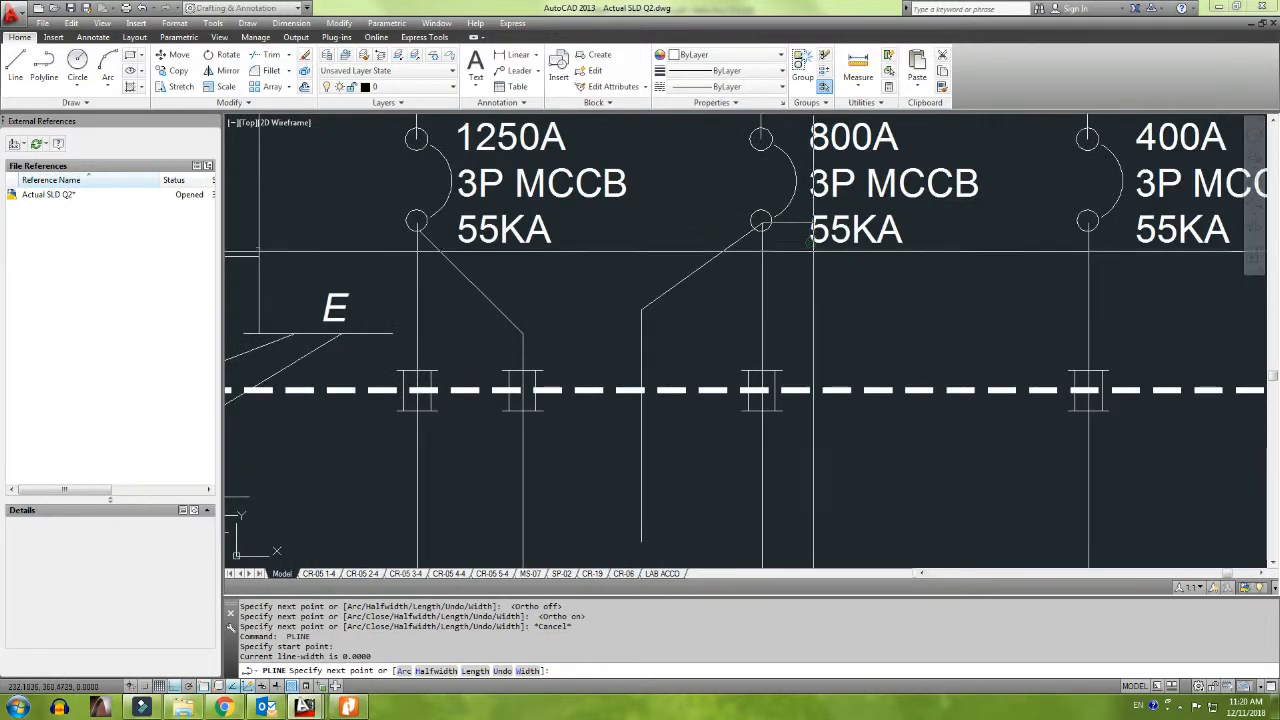
key(F8)
scroll(848, 278, down, 2)
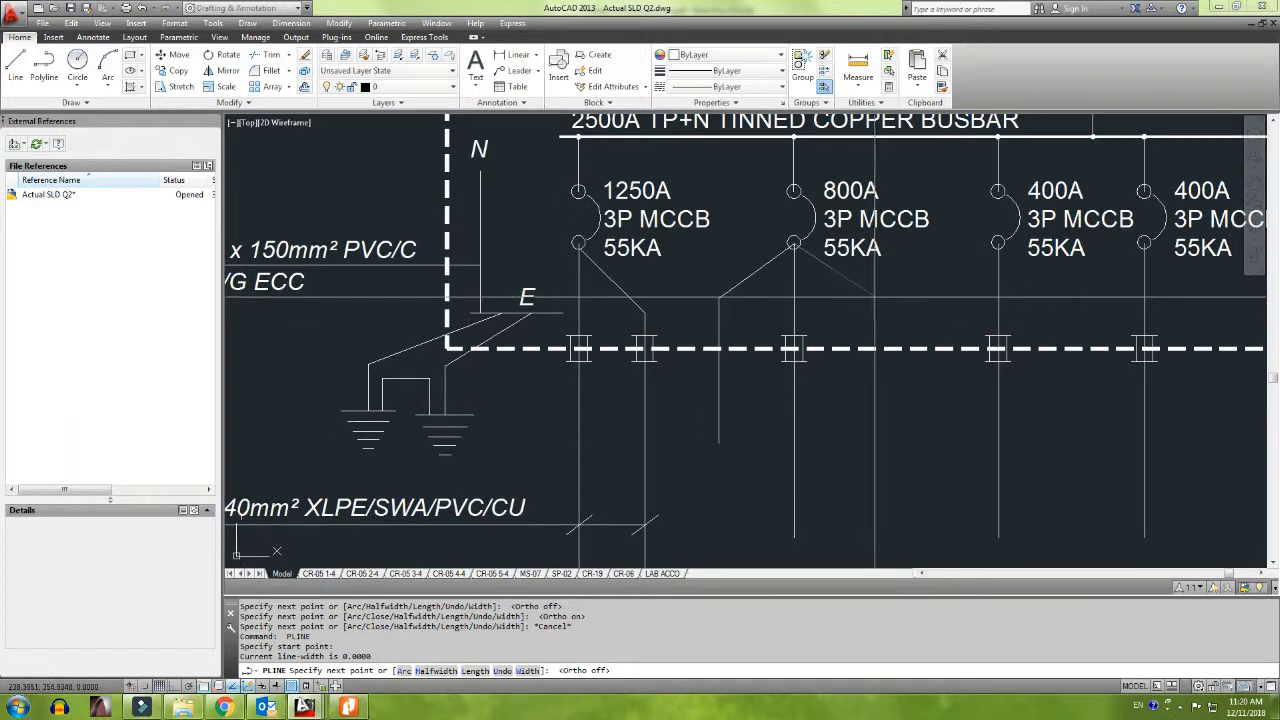
click(883, 297)
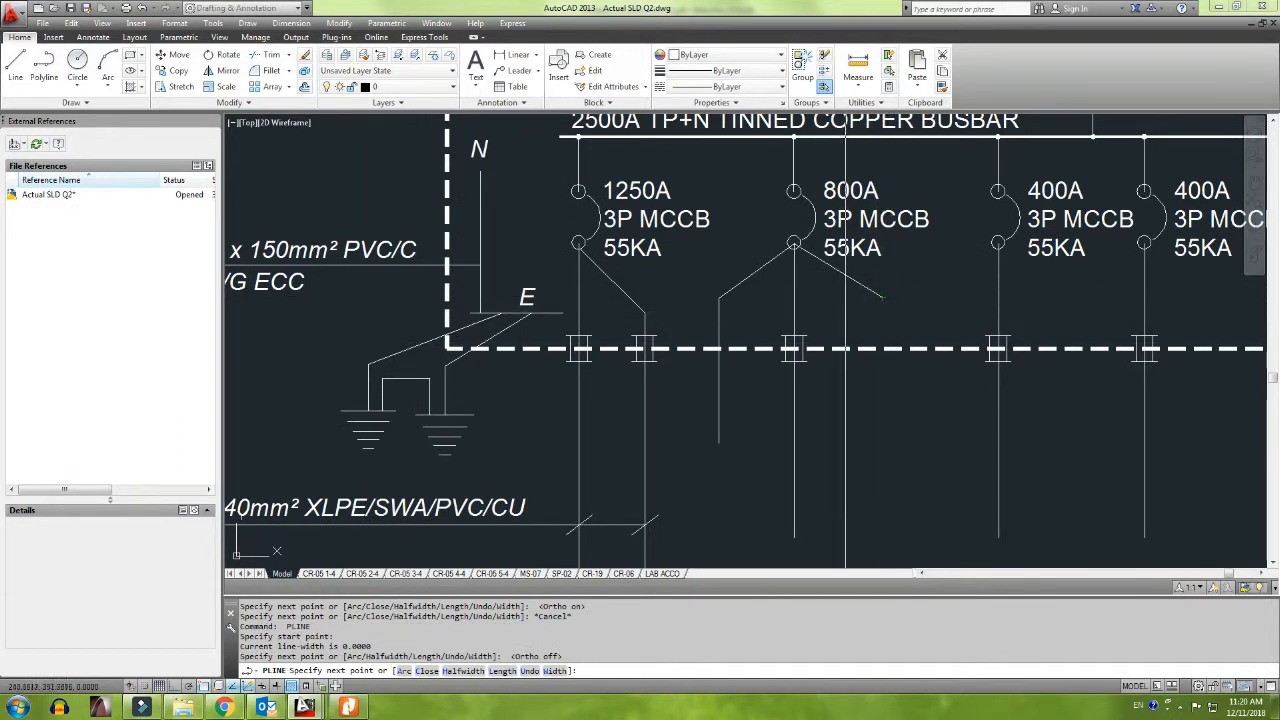
key(F8)
click(883, 450)
key(Escape)
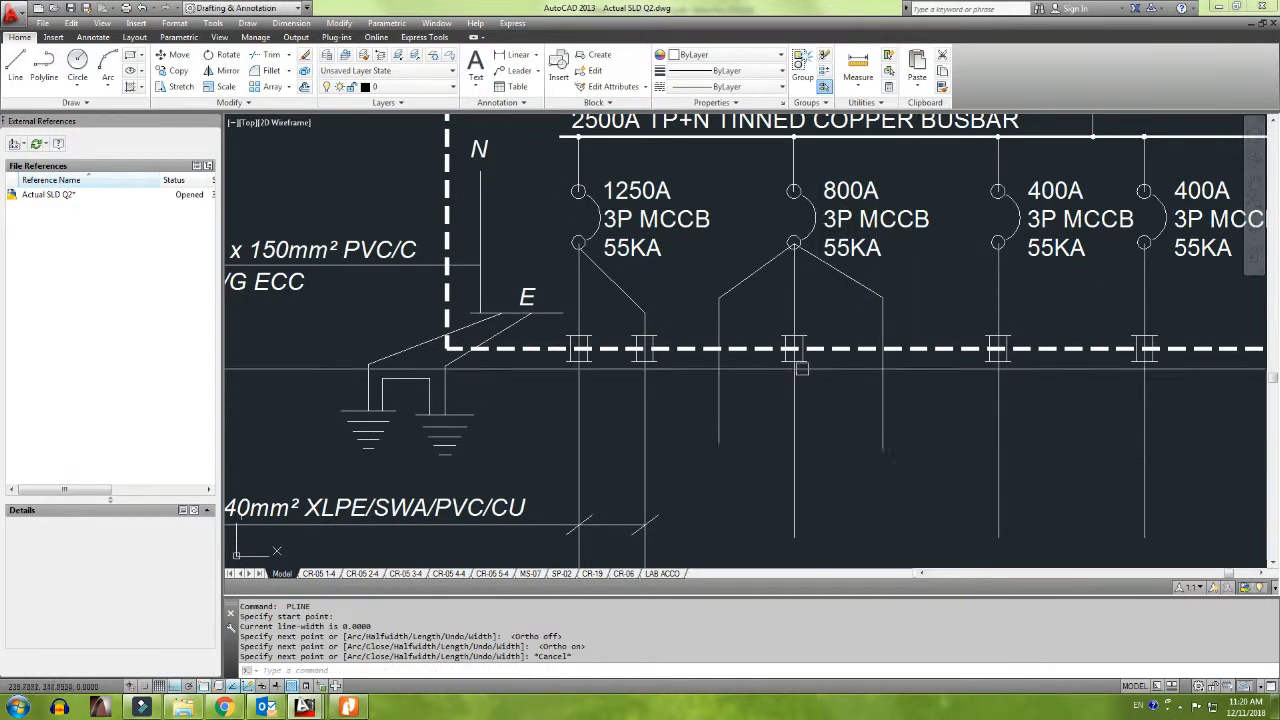
Step: Copy the 800A feeder's cable gland onto the left and right branch lines at the dashed border
click(794, 348)
click(843, 408)
text(co)
key(Return)
scroll(791, 380, up, 2)
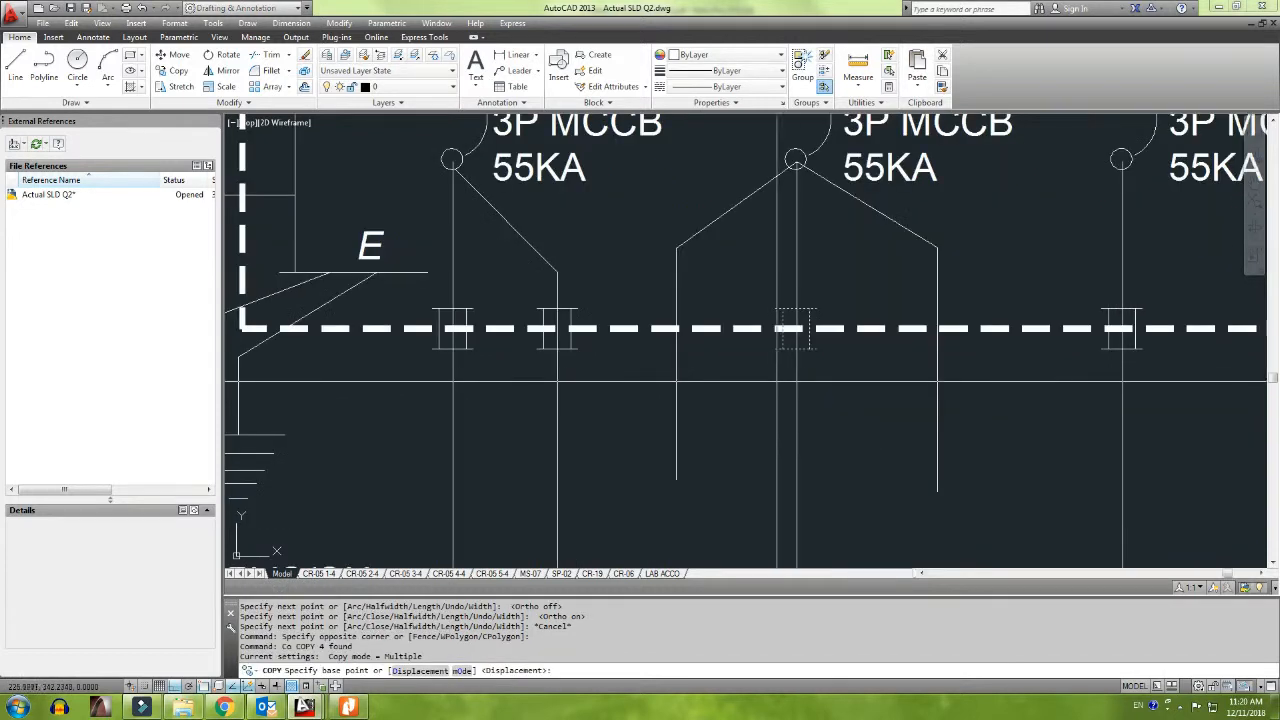
click(798, 377)
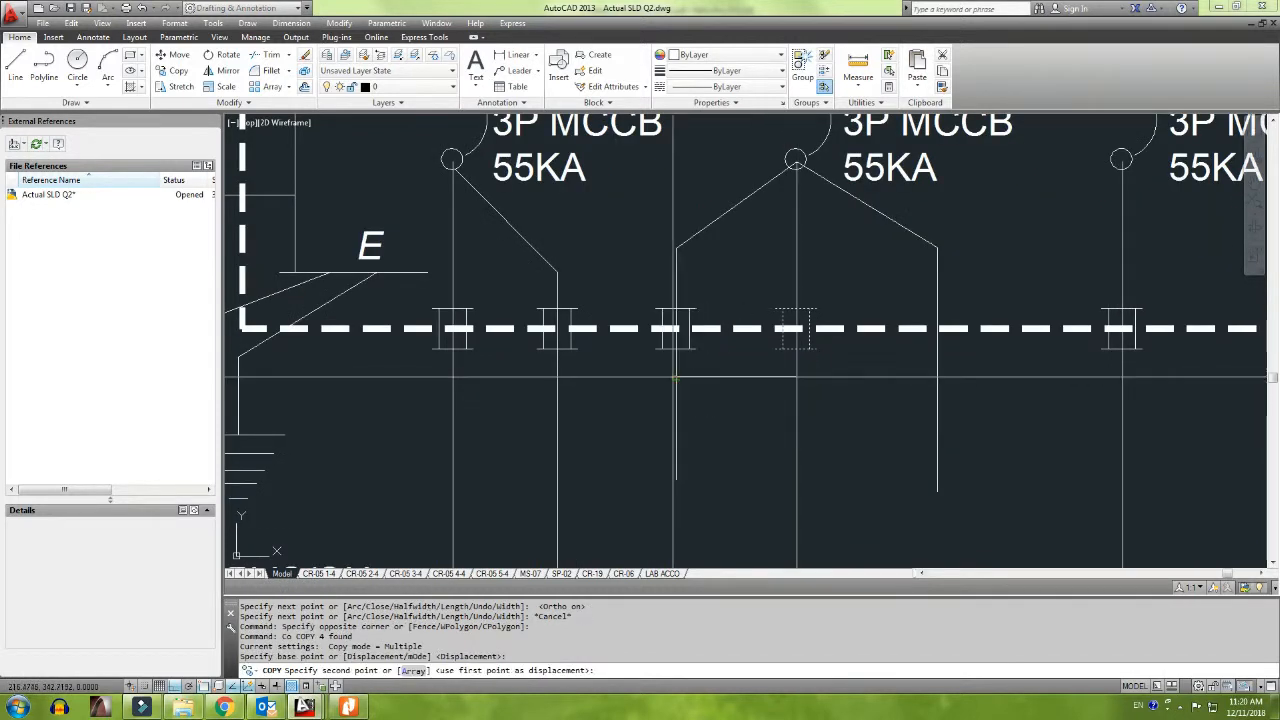
click(675, 378)
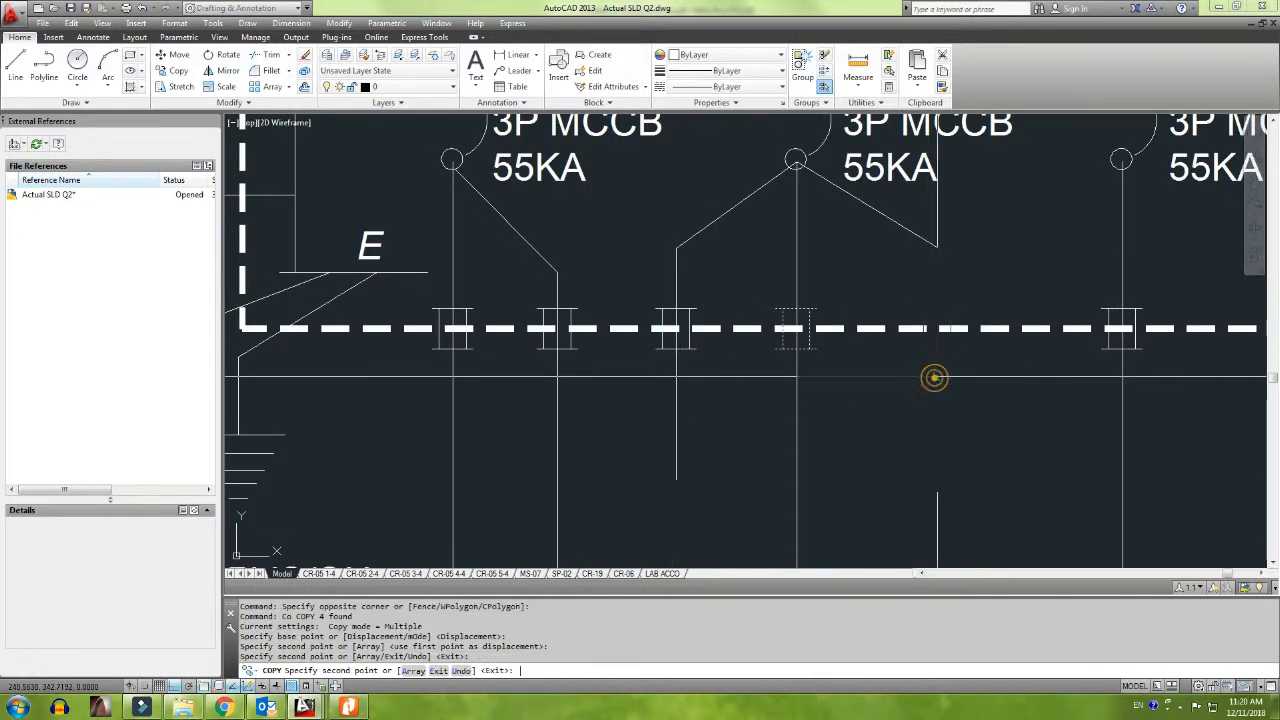
key(Escape)
scroll(934, 377, down, 4)
middle_drag(649, 379, 661, 355)
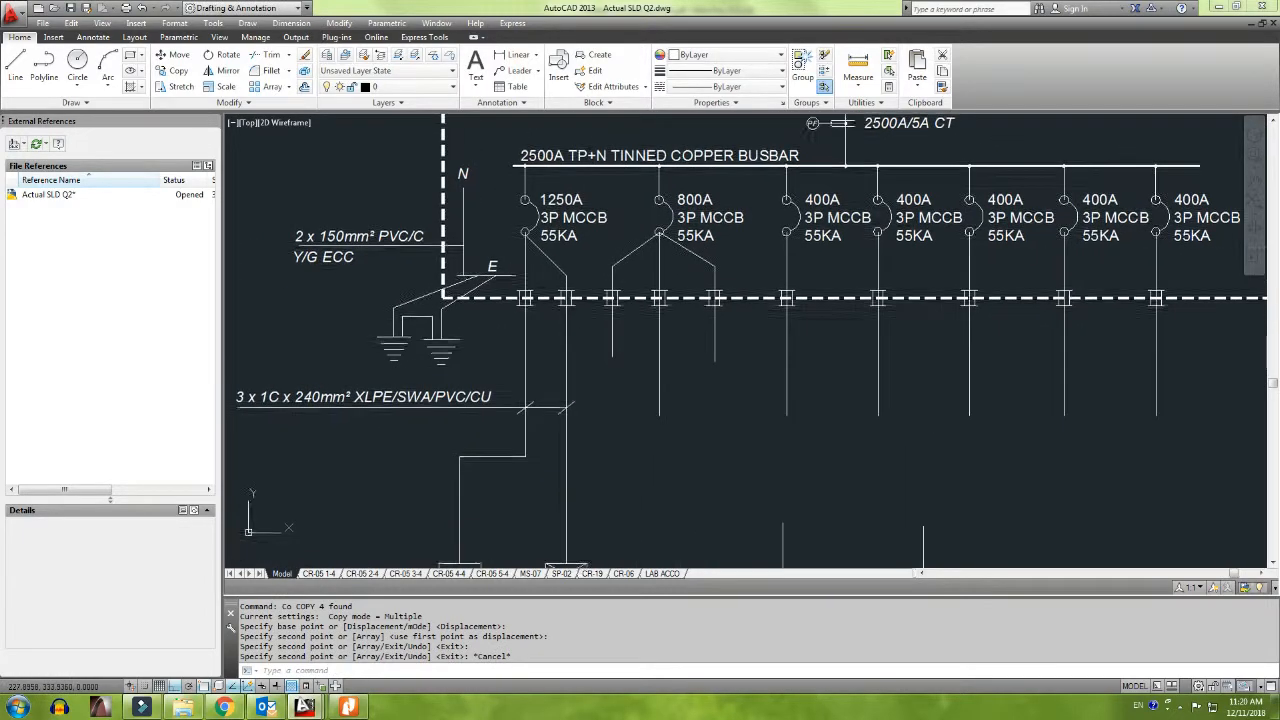
middle_drag(675, 274, 675, 260)
Step: Check the sketch in Nitro Pro and, back in AutoCAD, move the C.BANK symbol and label below the 800A feeder's left branch
key(alt+Tab)
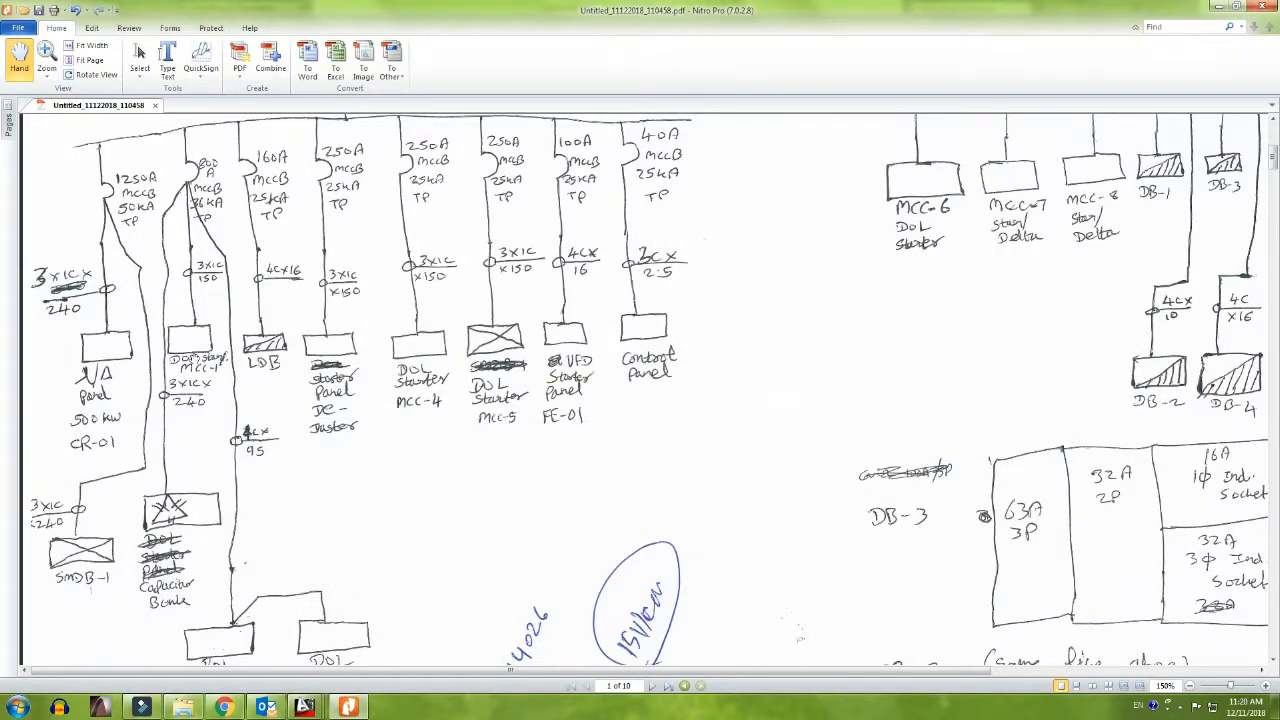
key(alt+Tab)
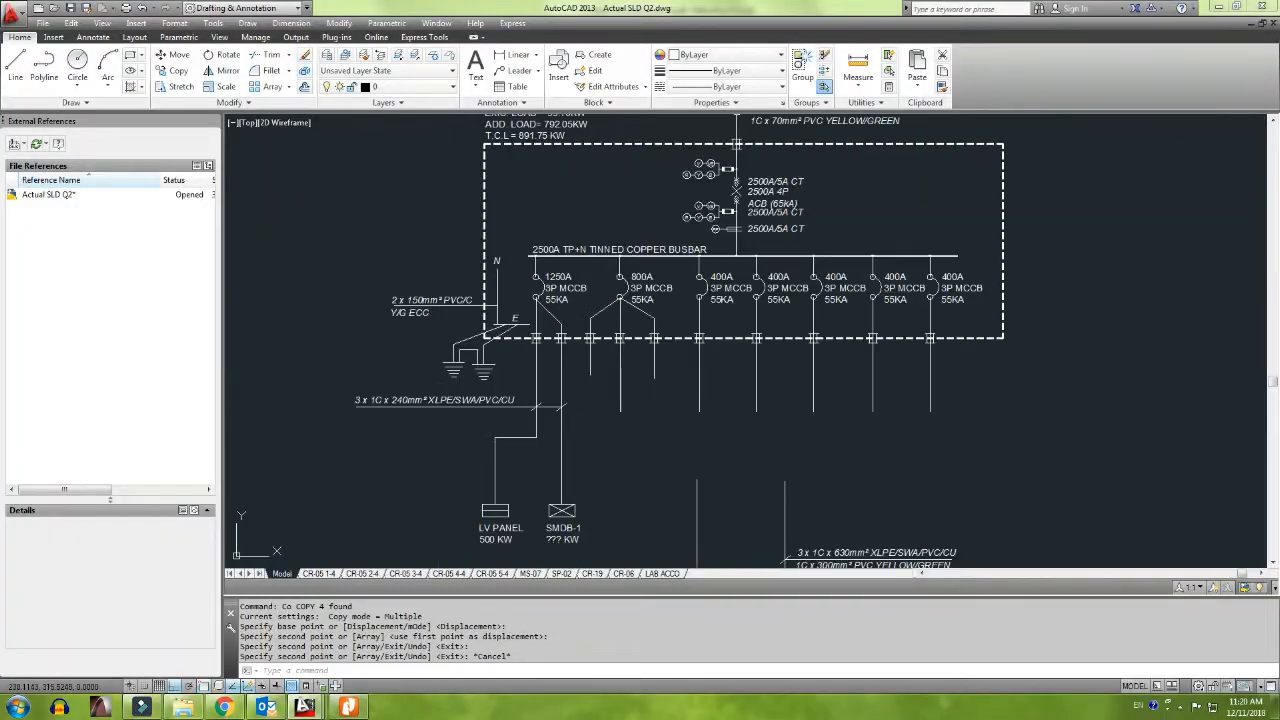
scroll(637, 430, down, 1)
scroll(688, 560, up, 2)
scroll(706, 477, up, 1)
click(777, 402)
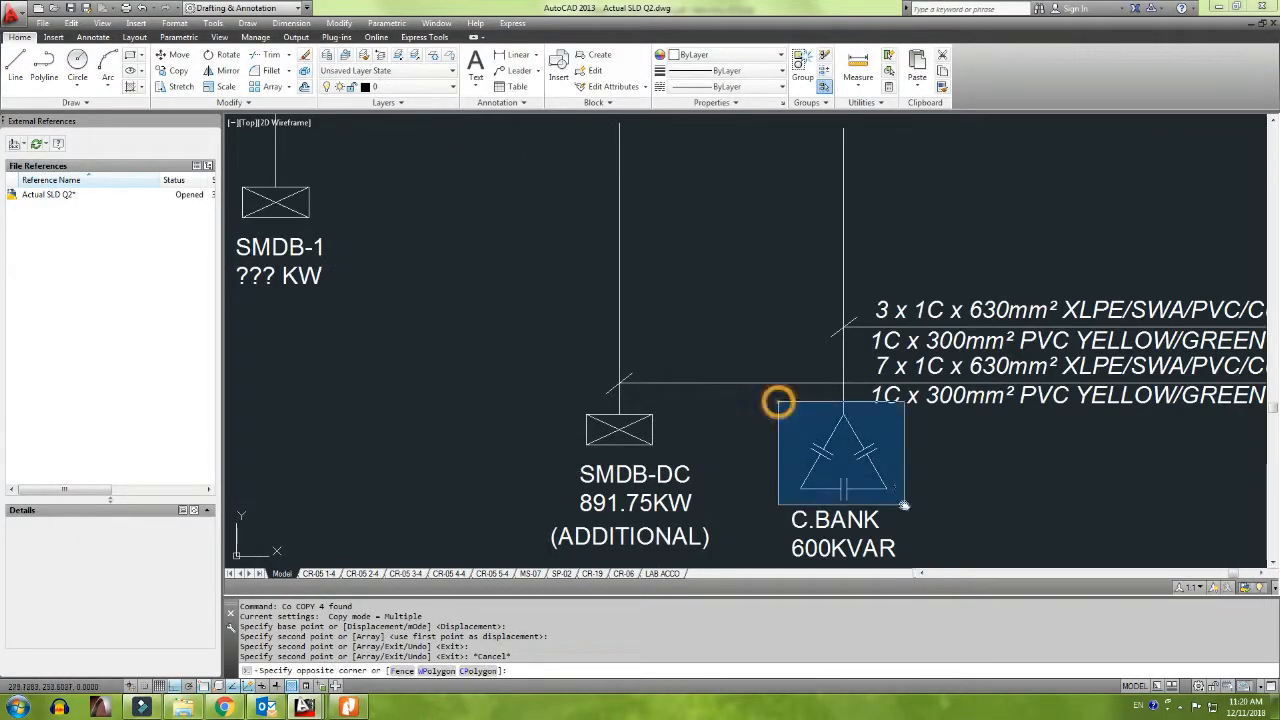
middle_drag(920, 530, 876, 435)
click(941, 548)
text(m)
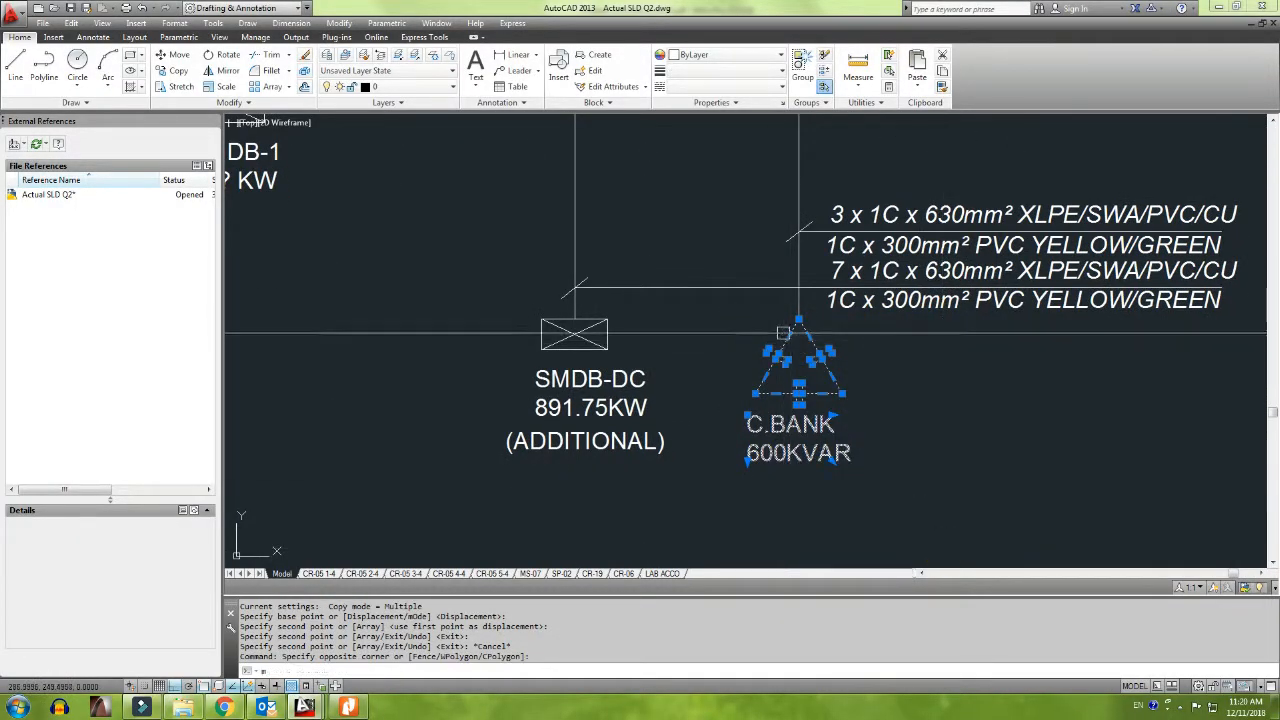
key(Return)
scroll(798, 322, up, 2)
click(798, 322)
scroll(798, 322, down, 5)
scroll(968, 300, up, 4)
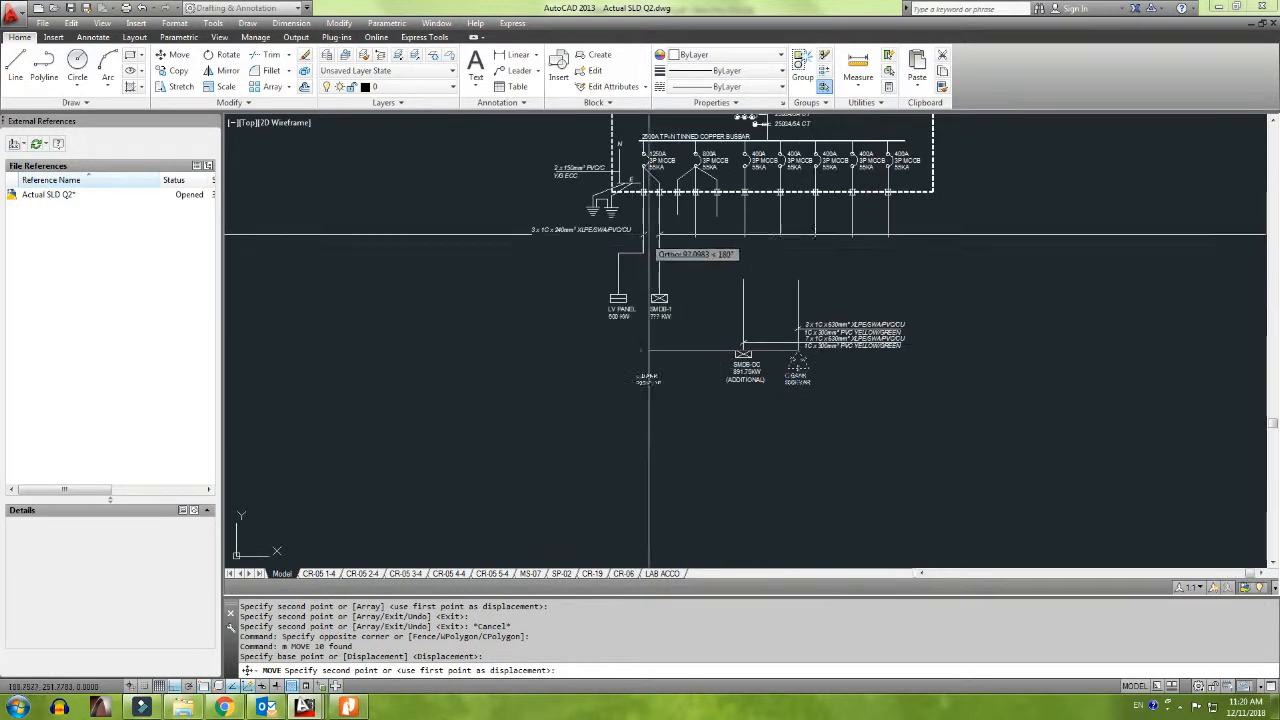
key(F8)
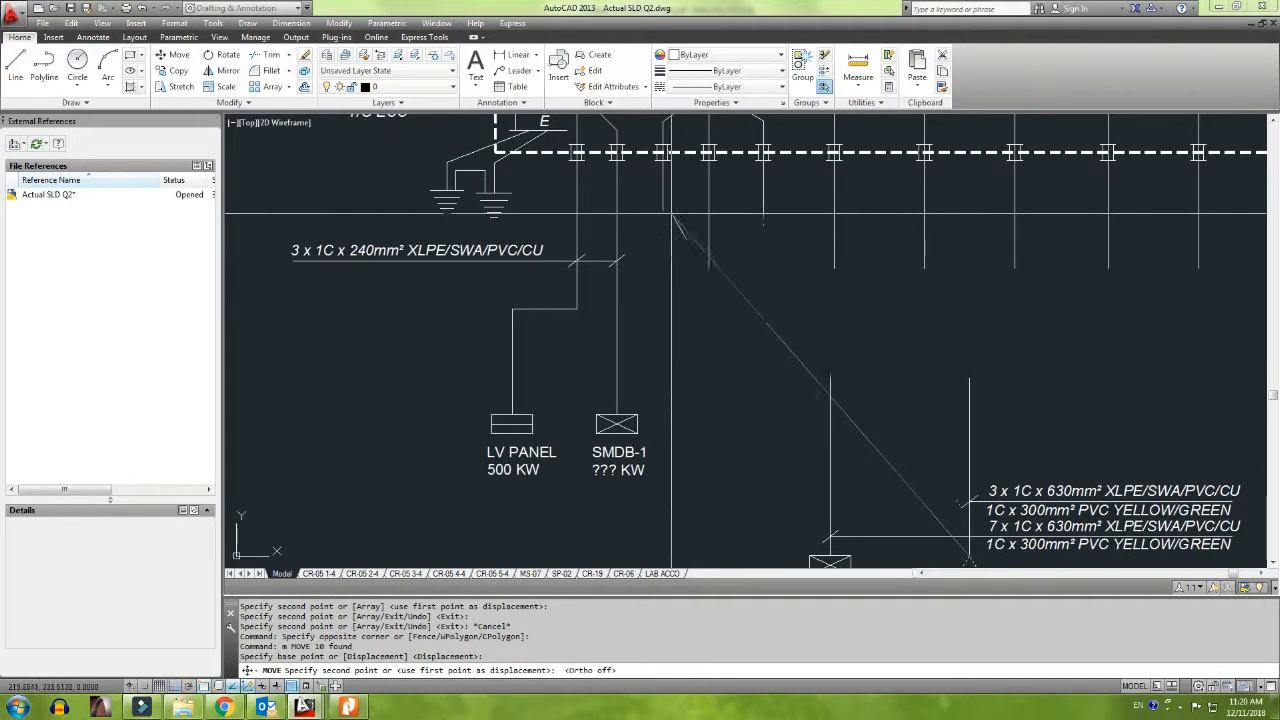
click(662, 283)
key(Escape)
Step: Extend the 800A feeder's left branch line down to the top of the C.BANK symbol
text(ex)
key(Return)
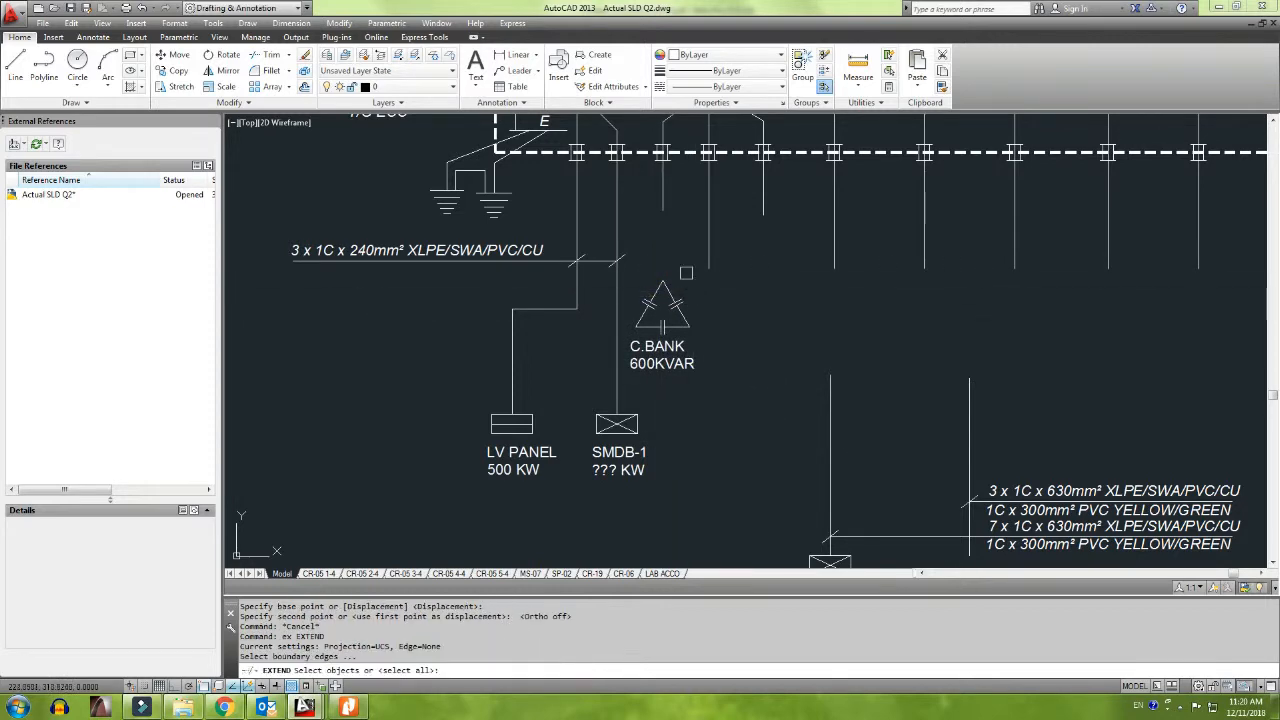
key(Return)
click(662, 201)
key(Escape)
middle_drag(661, 201, 633, 236)
Step: Check the capacitor bank in the Nitro Pro sketch, and in AutoCAD set the C.BANK rating to ??? KVAR on one widened line
key(alt+Tab)
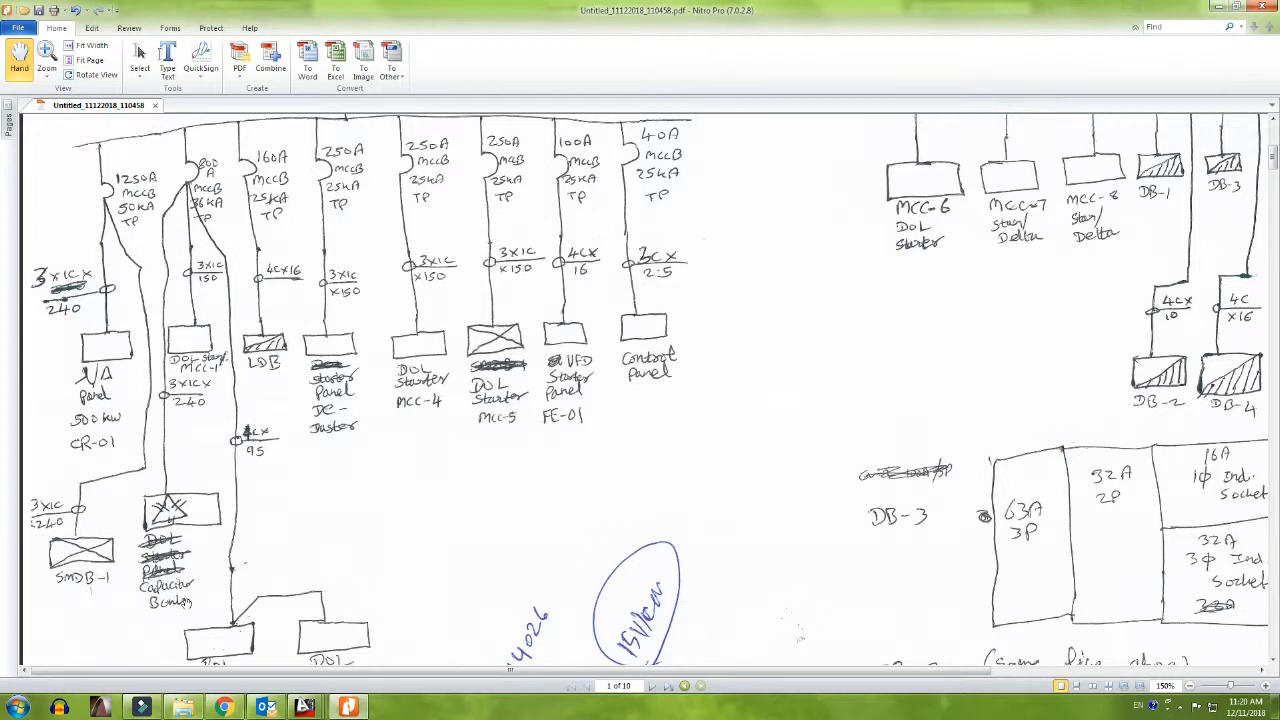
scroll(185, 602, down, 4)
scroll(180, 548, up, 3)
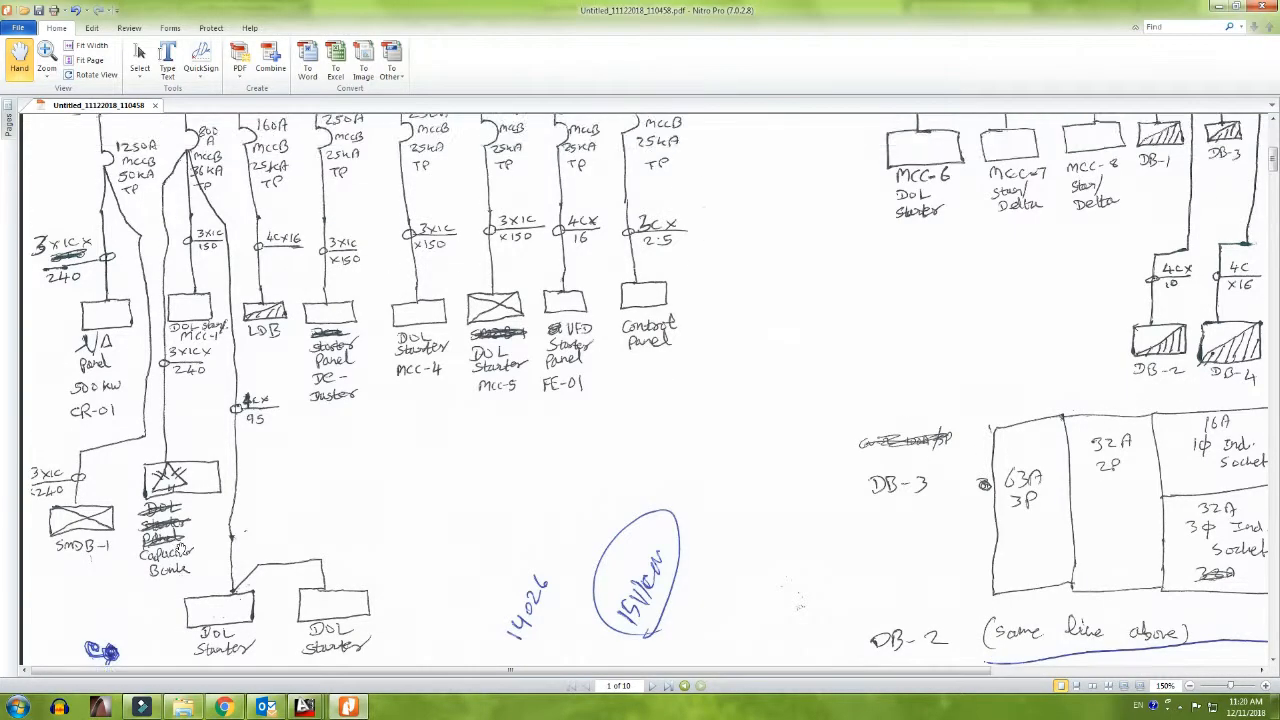
key(alt+Tab)
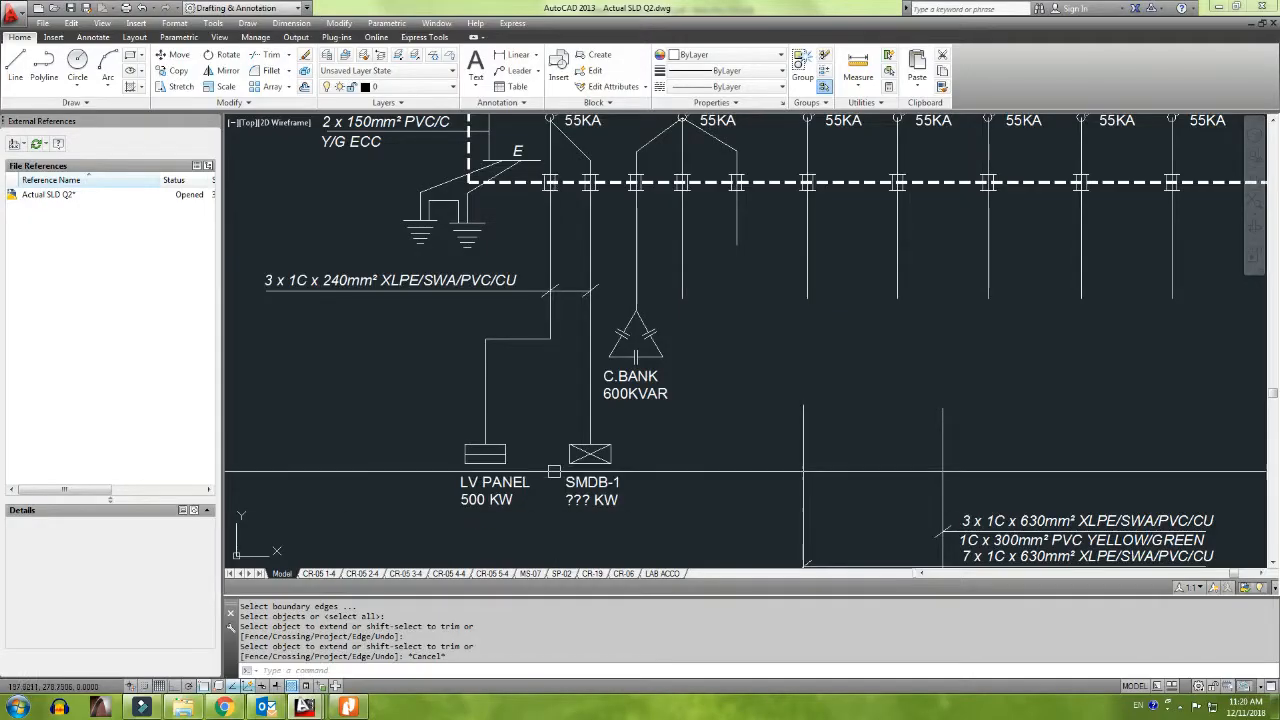
scroll(566, 357, up, 5)
click(620, 432)
double_click(620, 432)
drag(643, 452, 508, 463)
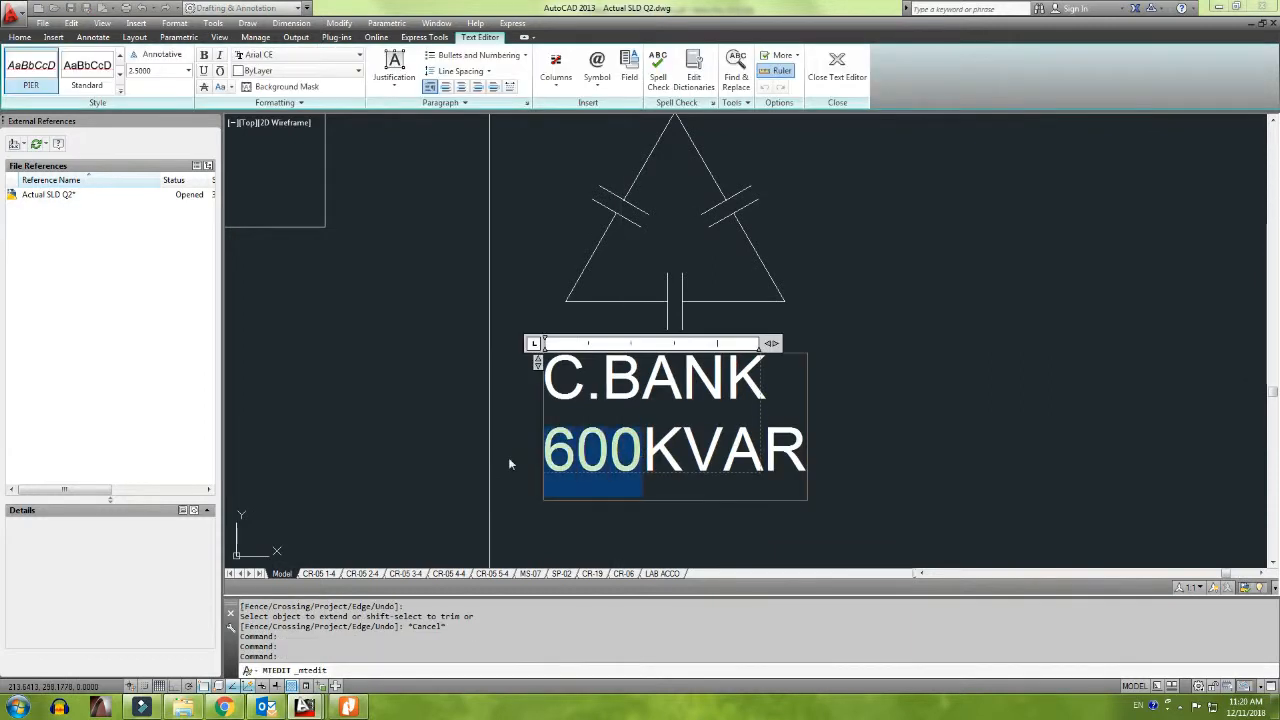
text(???)
key(Return)
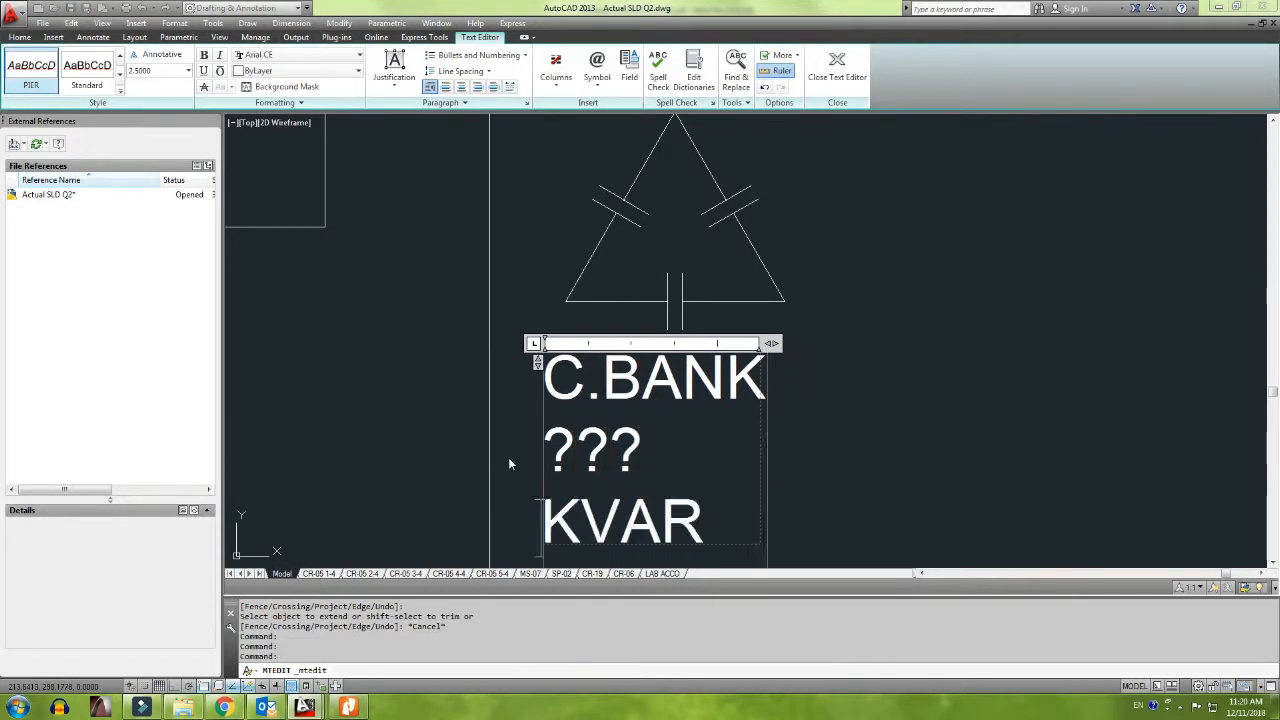
drag(825, 339, 866, 343)
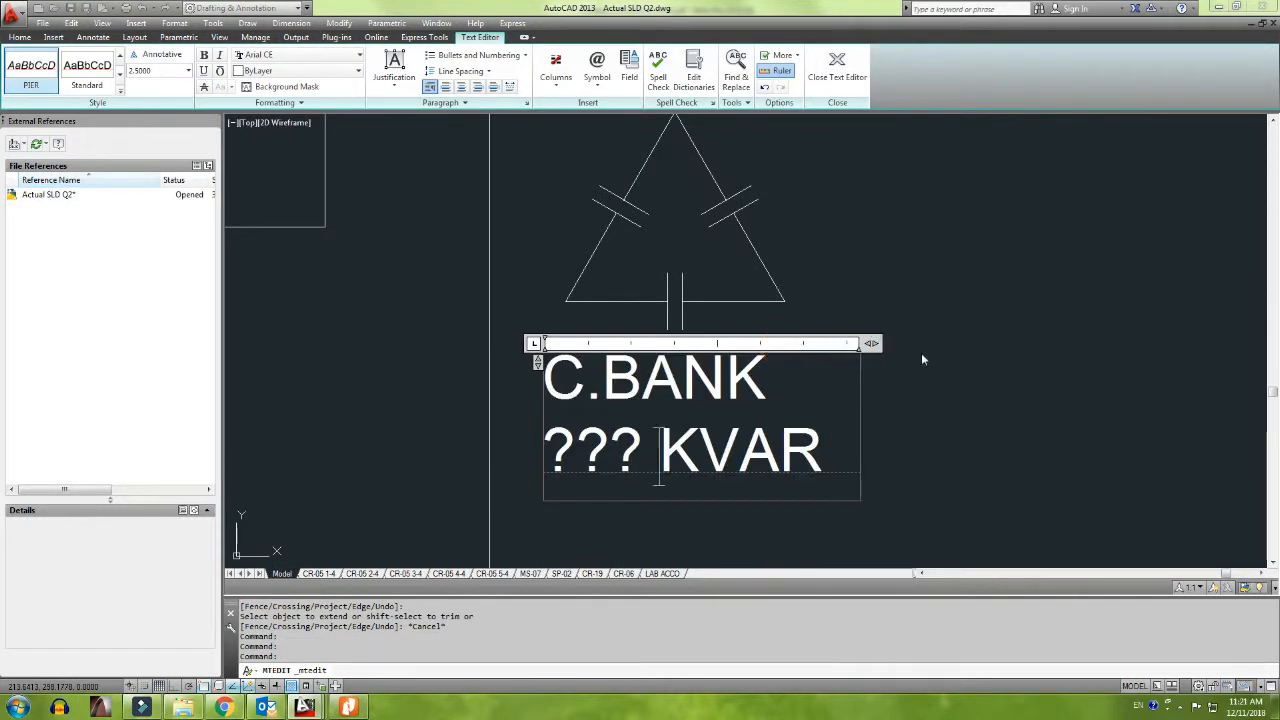
click(930, 357)
scroll(910, 356, down, 3)
Step: Check the capacitor bank's cable size in the Nitro Pro sketch, and extend the 3 x 1C x 240mm² leader line to its branch in AutoCAD
mouse_move(880, 341)
middle_down()
mouse_move(682, 390)
mouse_move(678, 301)
mouse_move(562, 369)
middle_up()
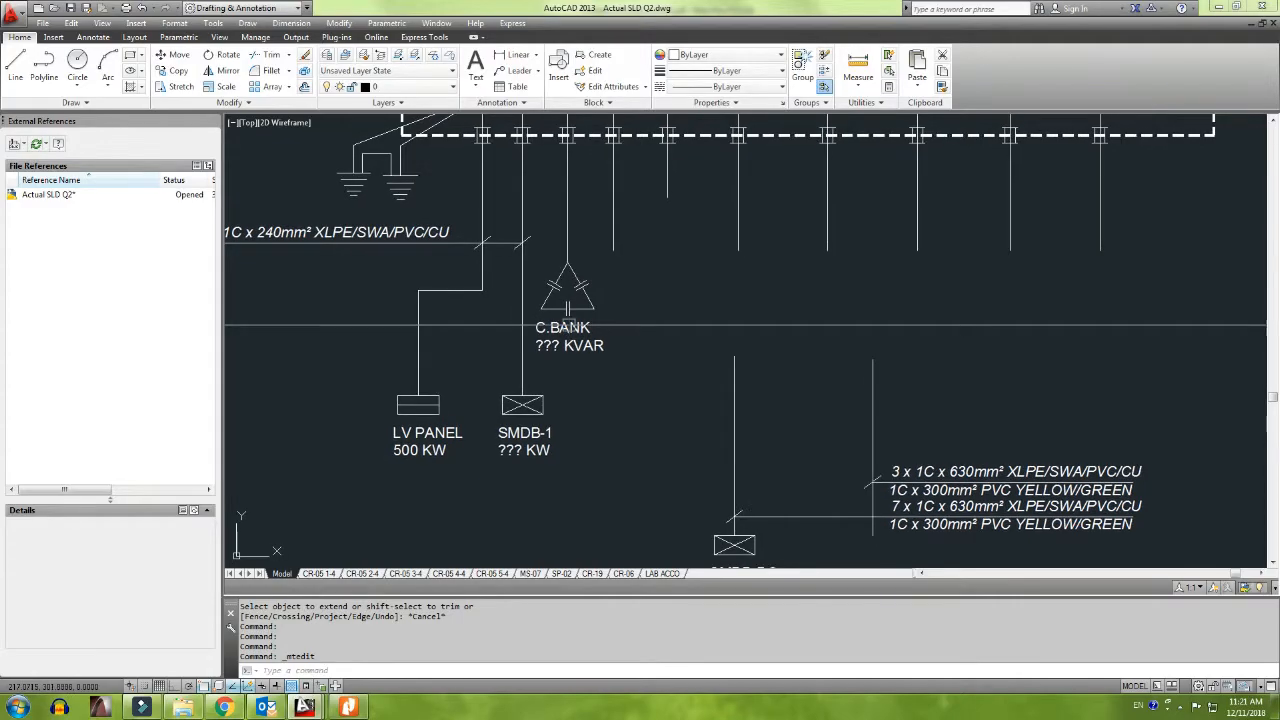
middle_drag(614, 309, 598, 341)
key(alt+Tab)
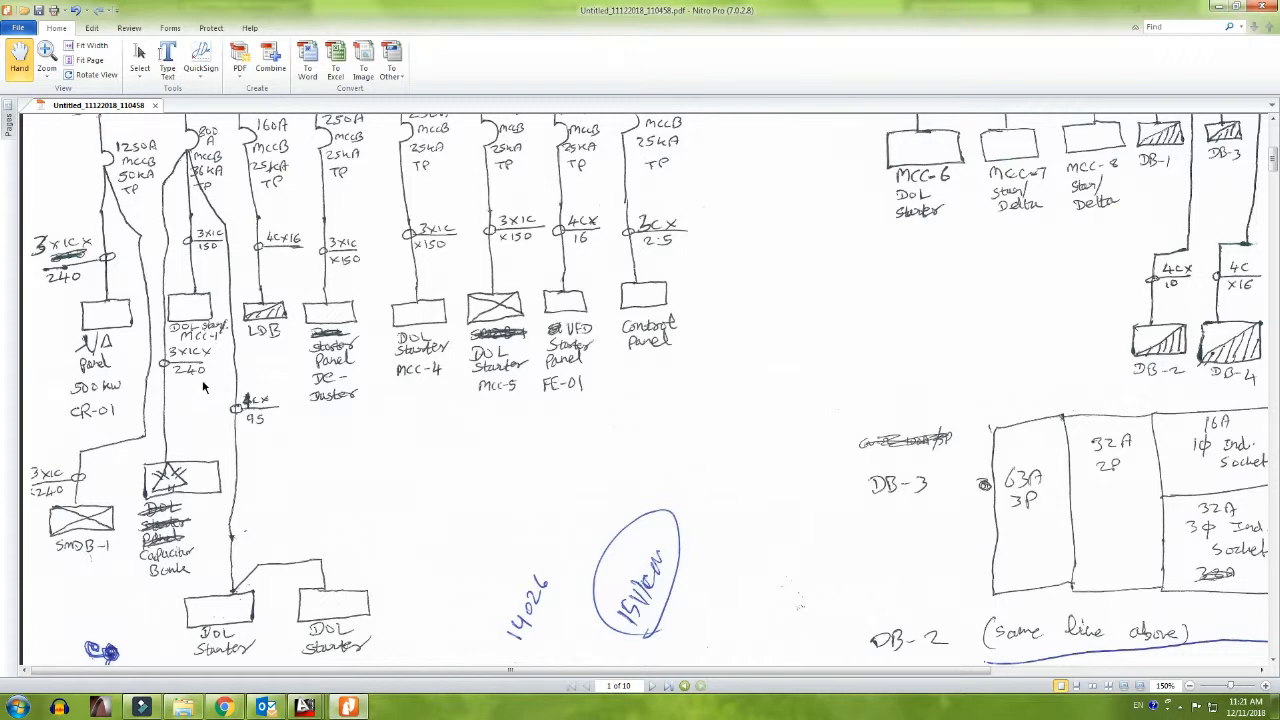
key(alt+Tab)
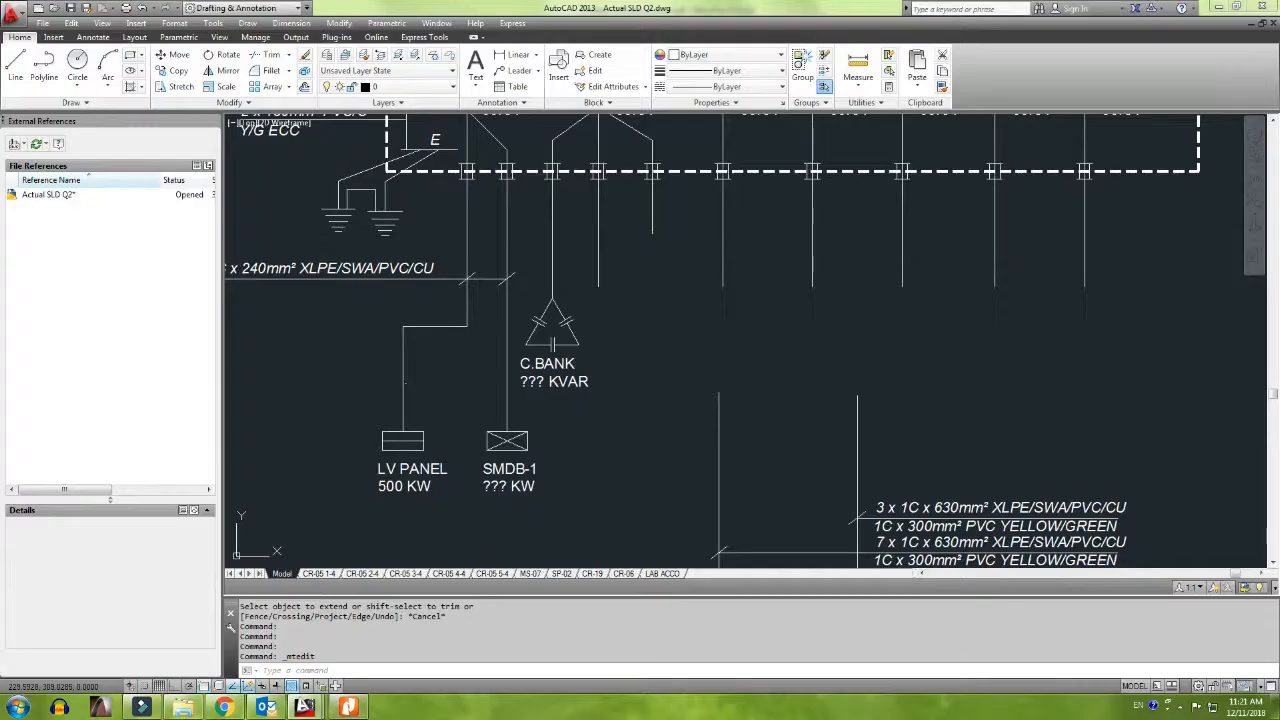
middle_drag(549, 346, 597, 390)
text(ex)
key(Return)
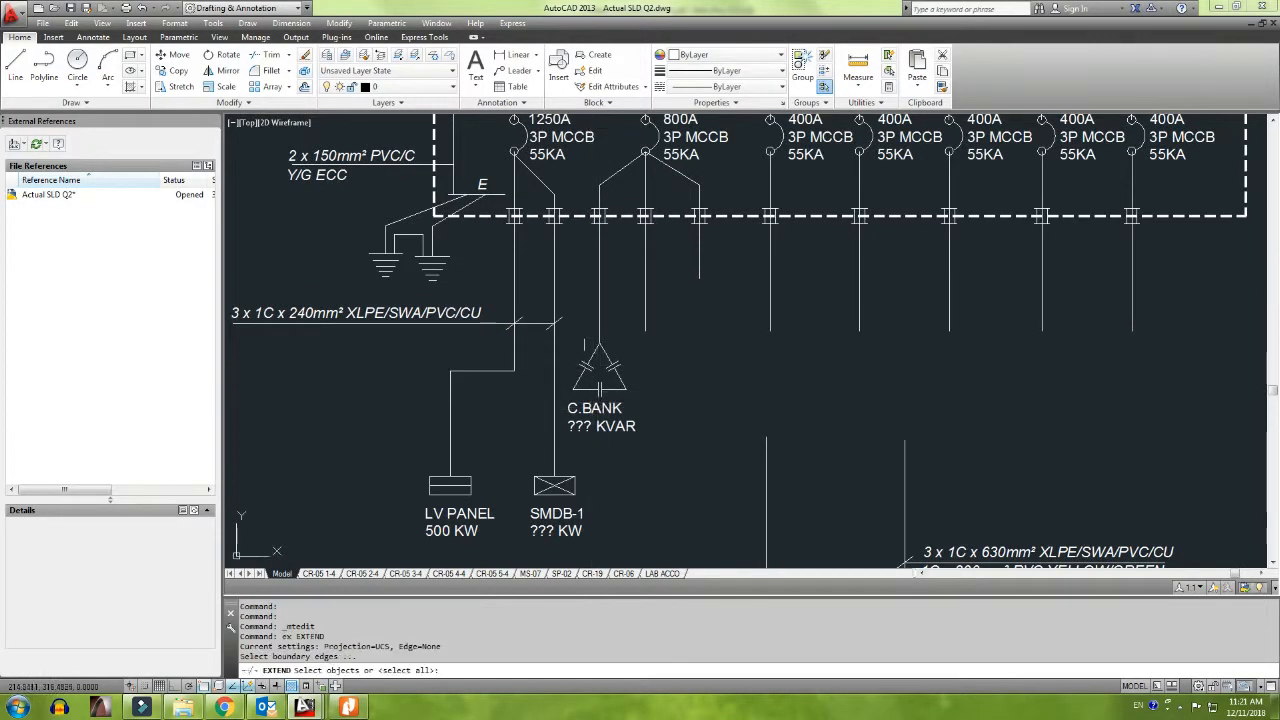
key(Return)
click(533, 325)
key(Escape)
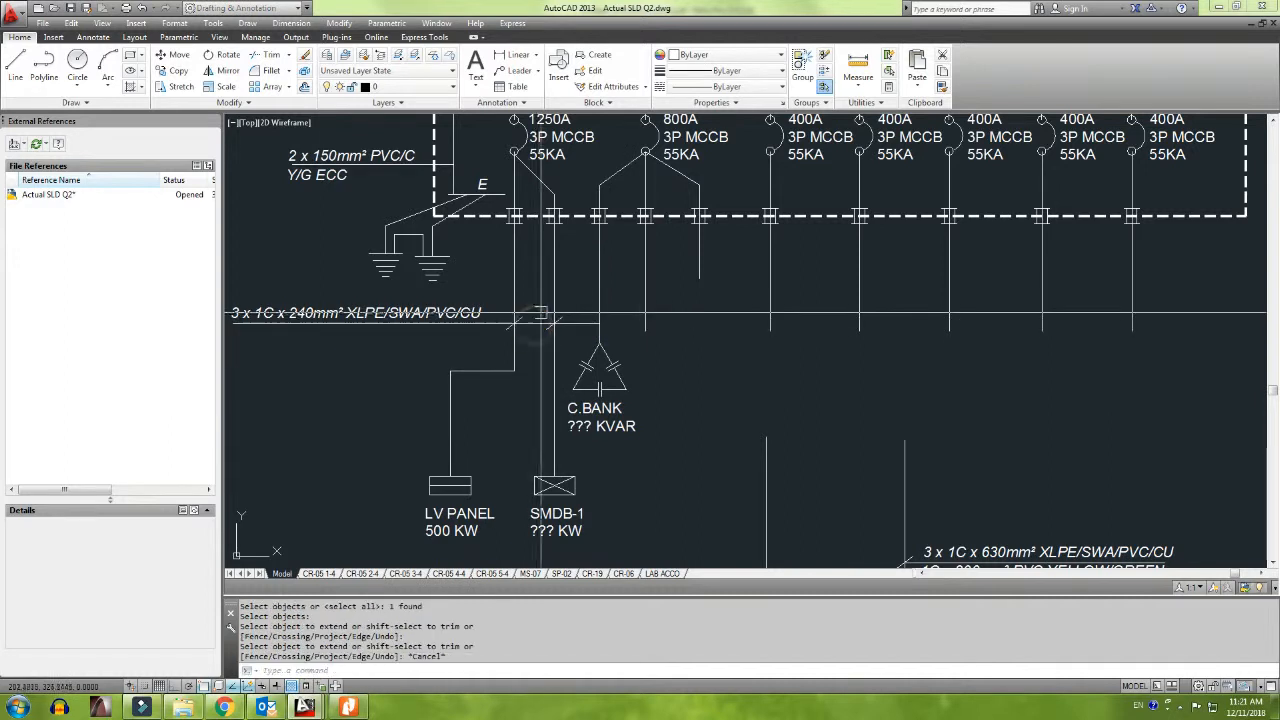
Step: Copy the cable tick mark from the SMDB-1 line to where the 3 x 1C x 240mm² leader meets the C.BANK line
click(555, 322)
text(co)
key(Return)
scroll(550, 321, up, 4)
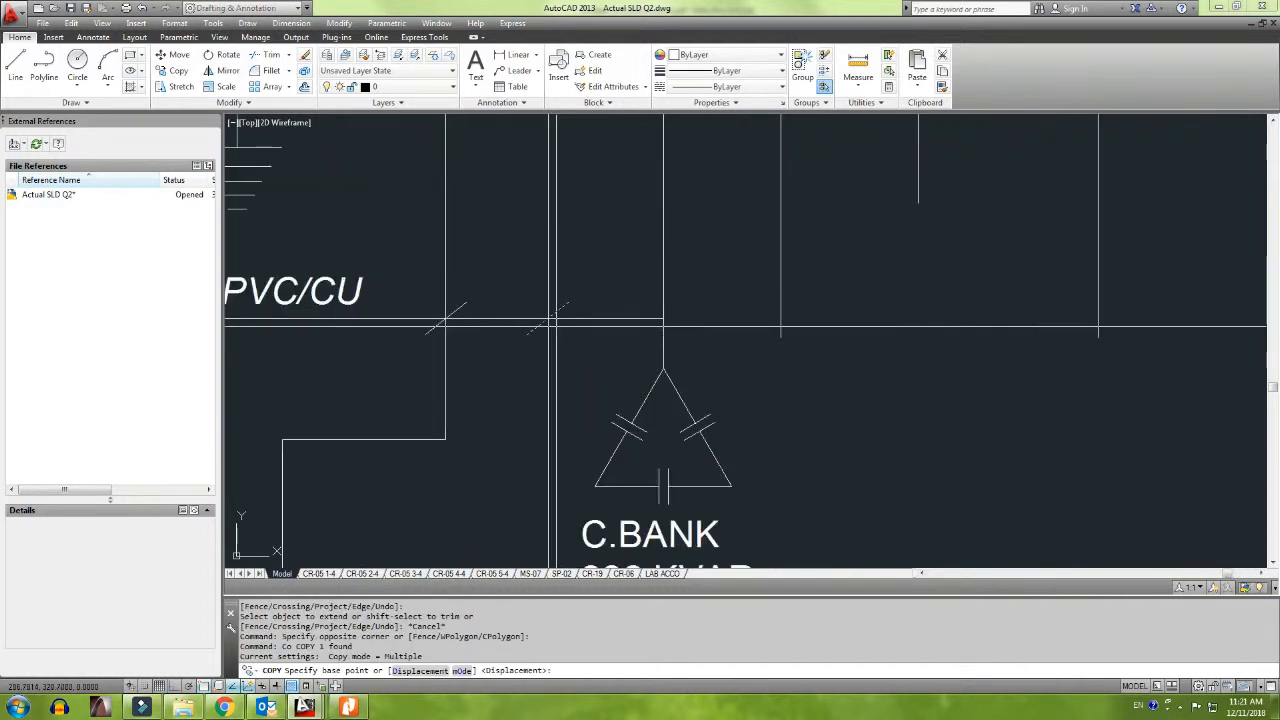
click(547, 320)
click(663, 320)
key(Escape)
scroll(660, 320, down, 4)
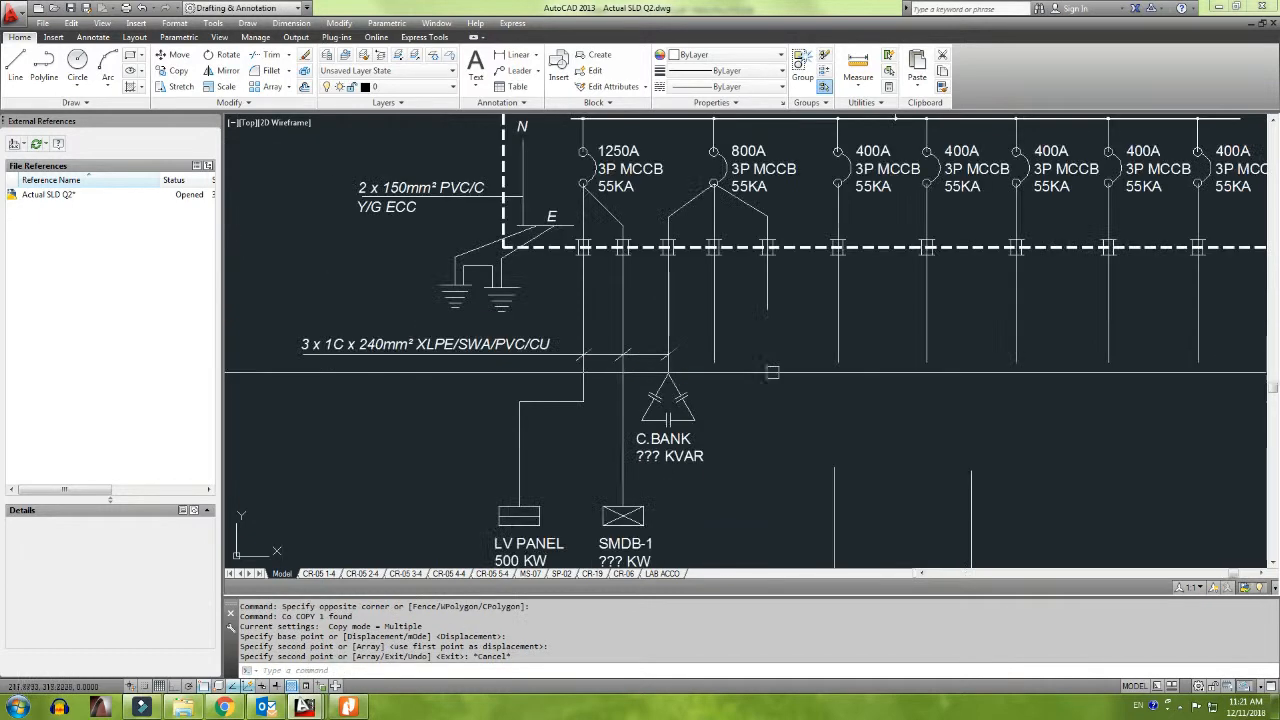
Step: Copy the LV PANEL symbol with its label horizontally to below the 800A feeder's middle branch
middle_drag(564, 431, 578, 318)
click(346, 385)
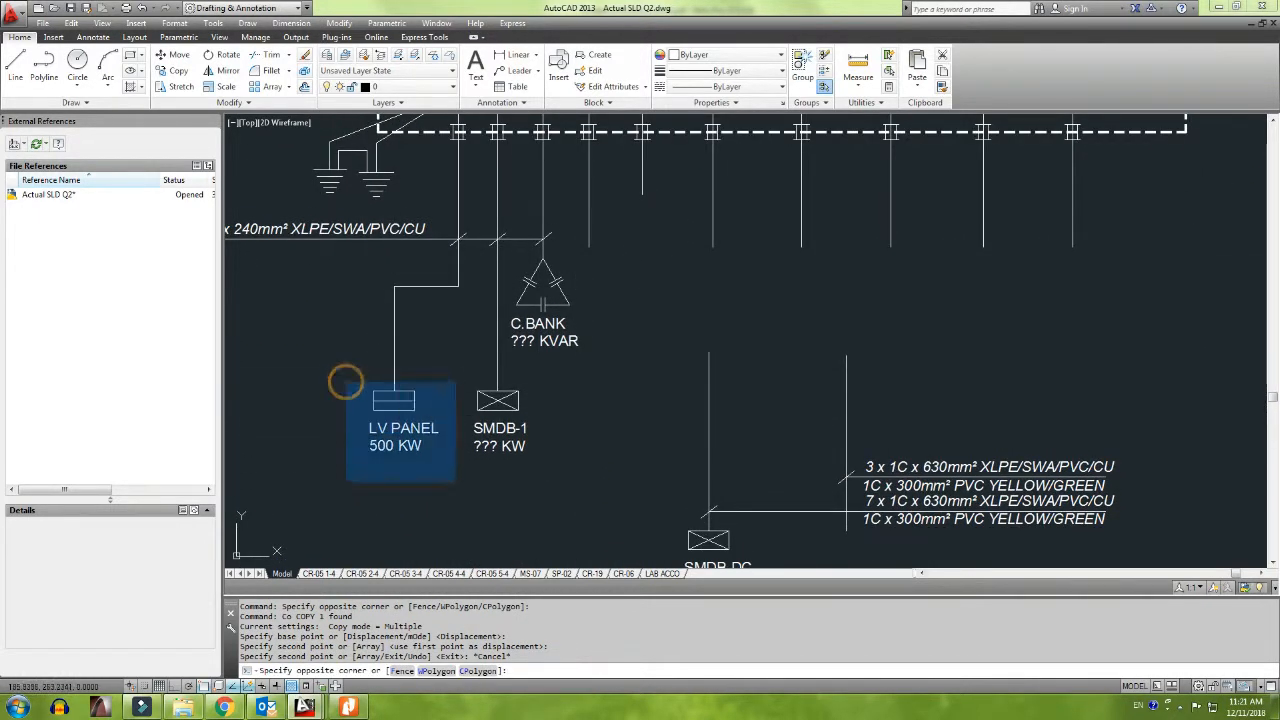
click(455, 484)
text(co)
key(Return)
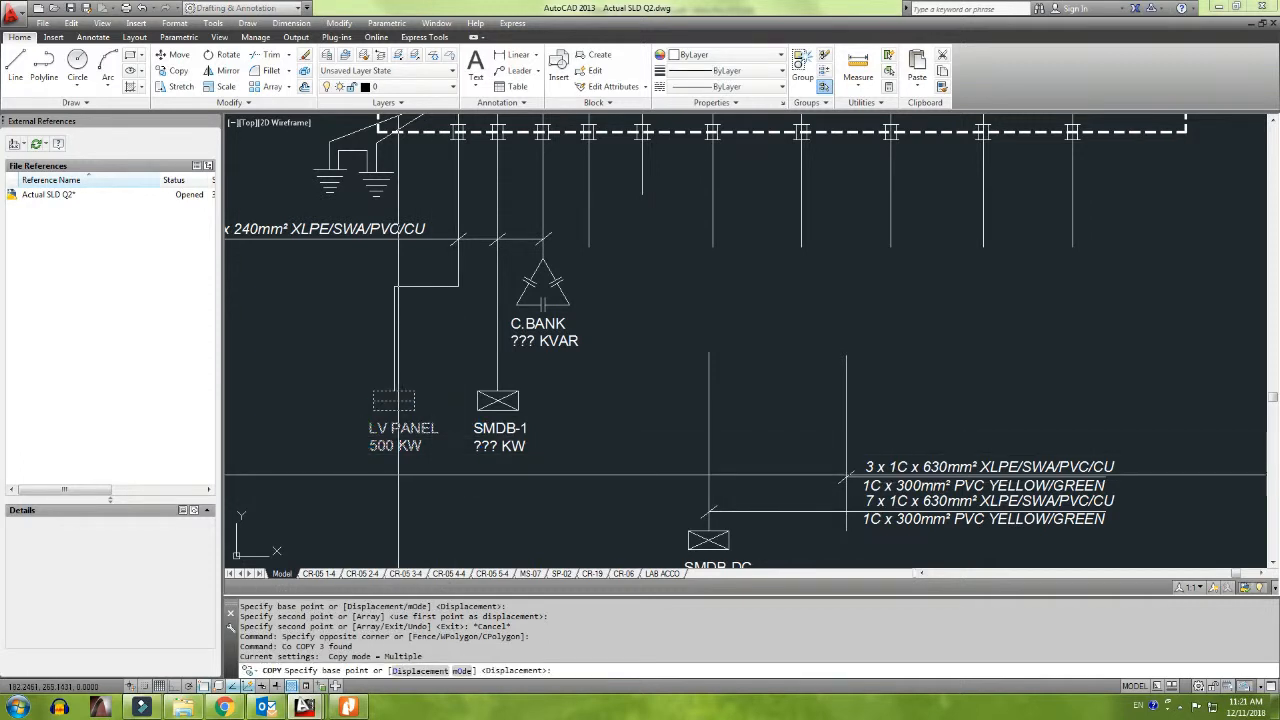
click(398, 475)
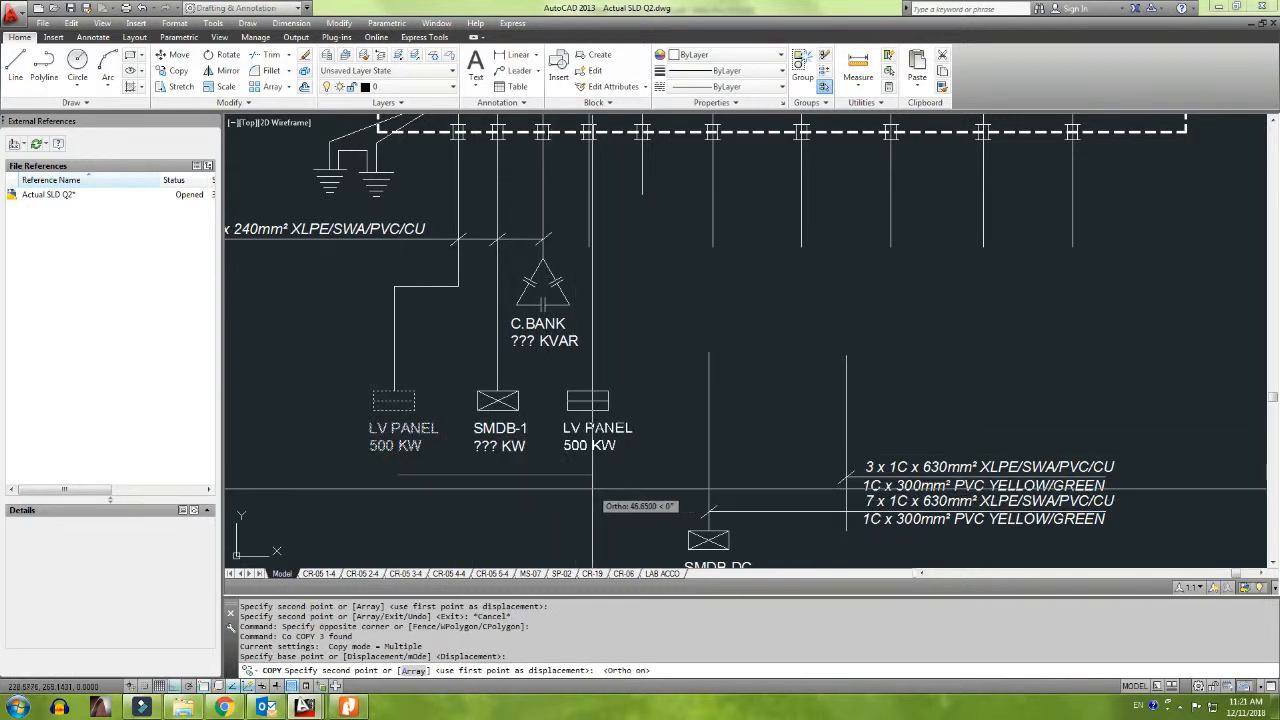
click(593, 490)
key(Escape)
Step: Extend the 800A feeder's middle branch line down to the top of the copied panel symbol
text(ex)
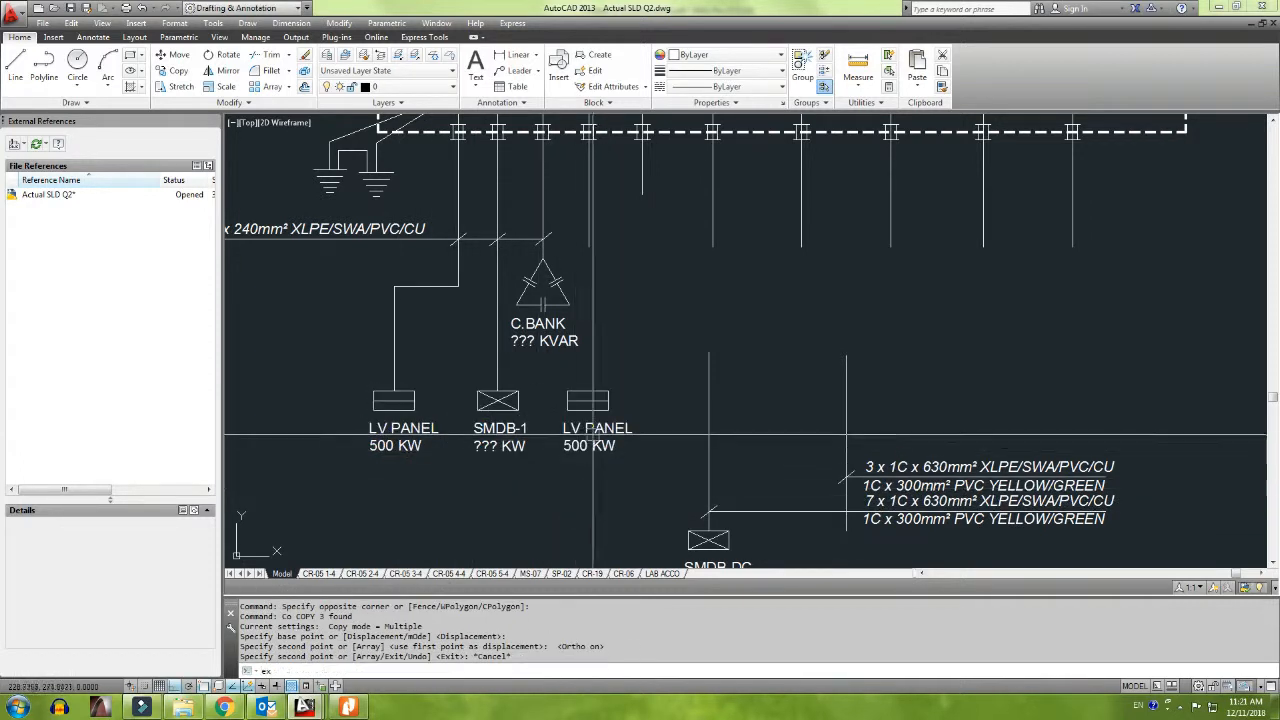
key(Return)
click(586, 391)
key(Return)
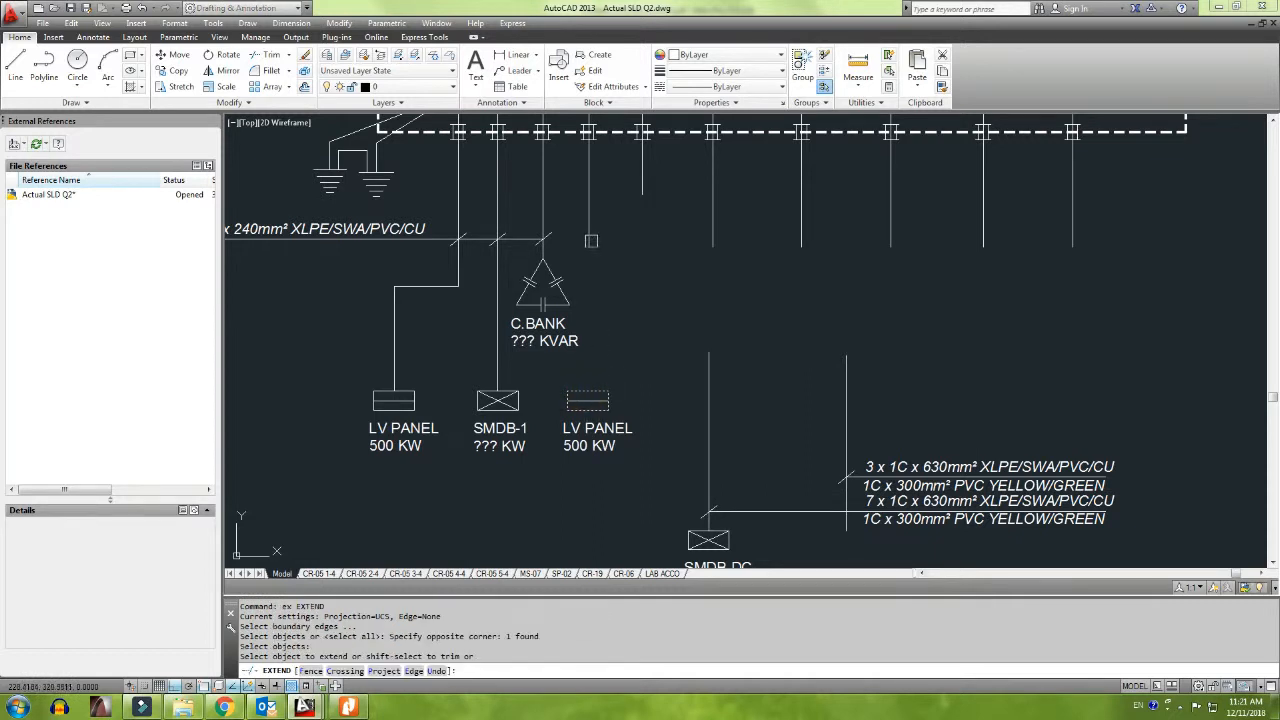
click(591, 248)
key(Escape)
Step: Rename the copied panel label MCC-1 with 500 KW on its own line, and check the MCC-1 feeder in the Nitro Pro sketch
scroll(578, 441, up, 2)
scroll(578, 440, up, 2)
double_click(595, 411)
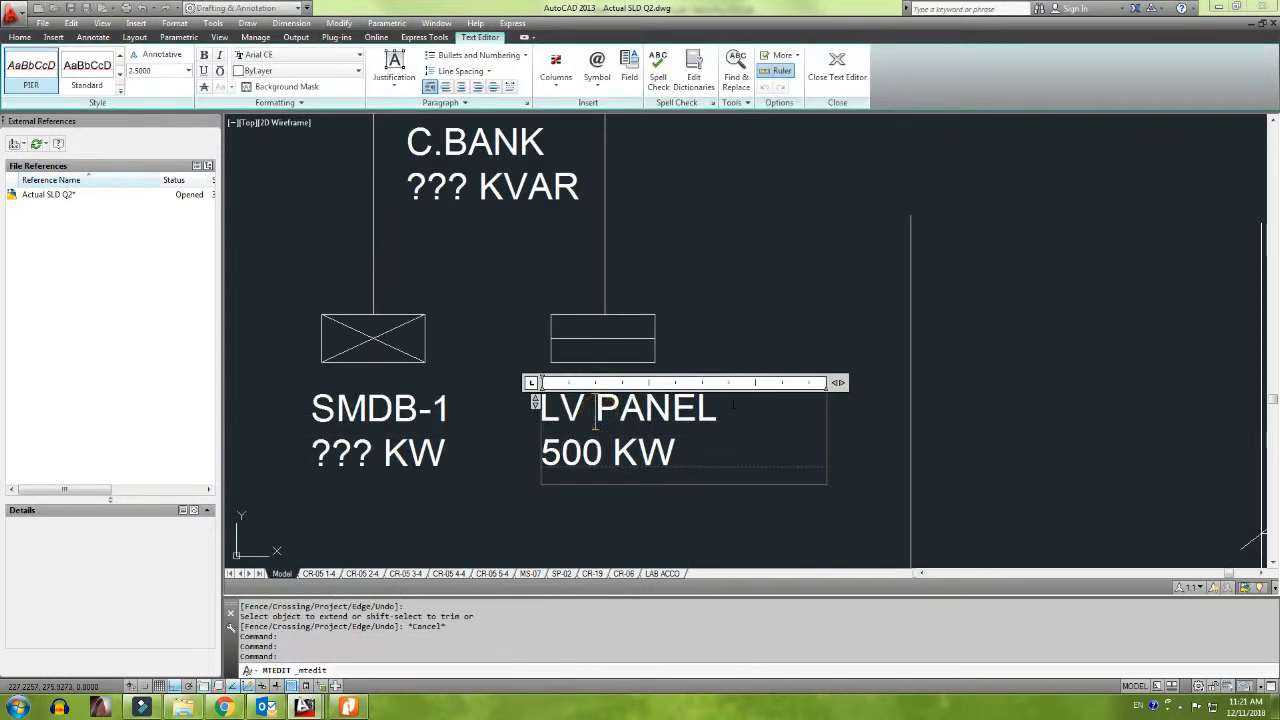
drag(731, 405, 471, 408)
text(MCC-1500 KW)
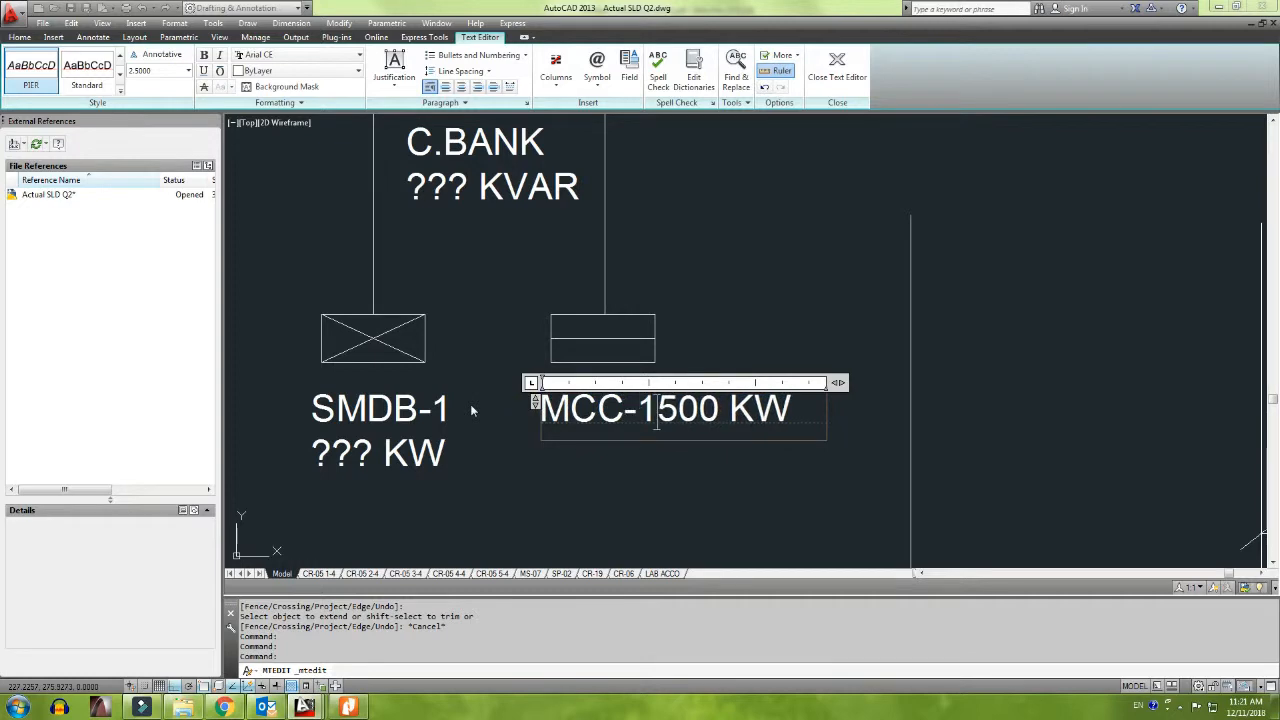
key(Return)
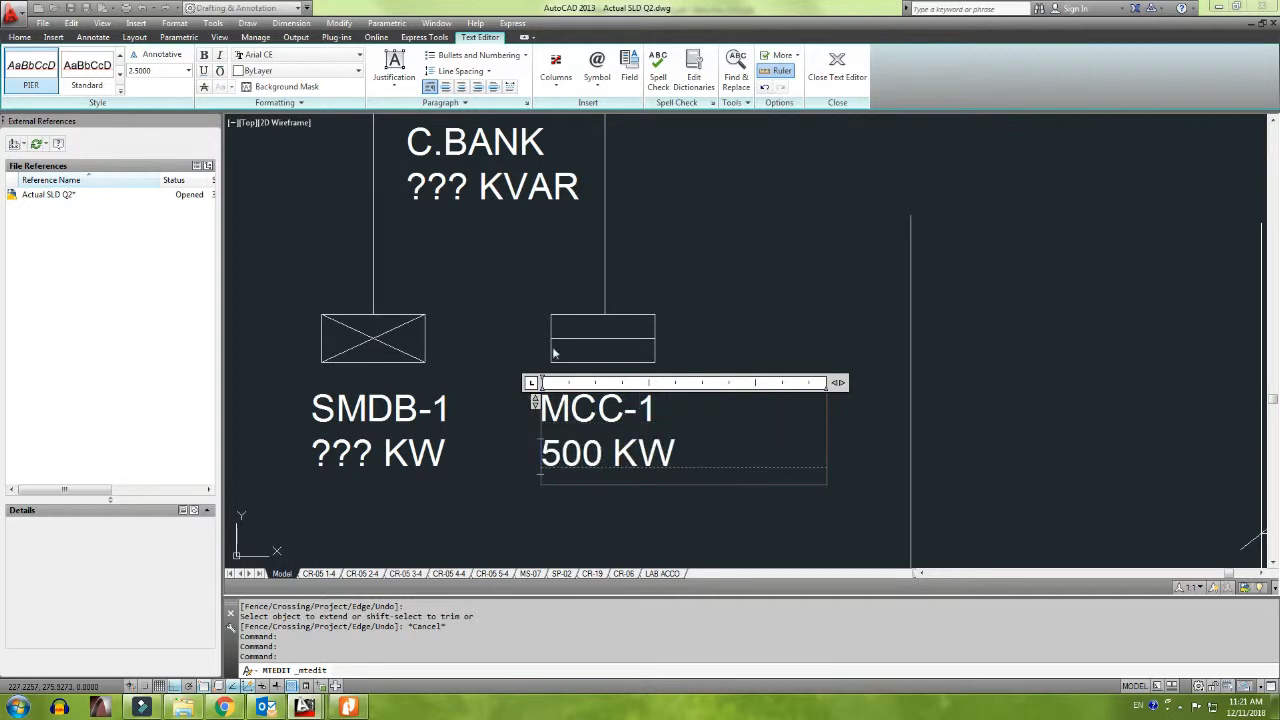
click(717, 314)
key(alt+Tab)
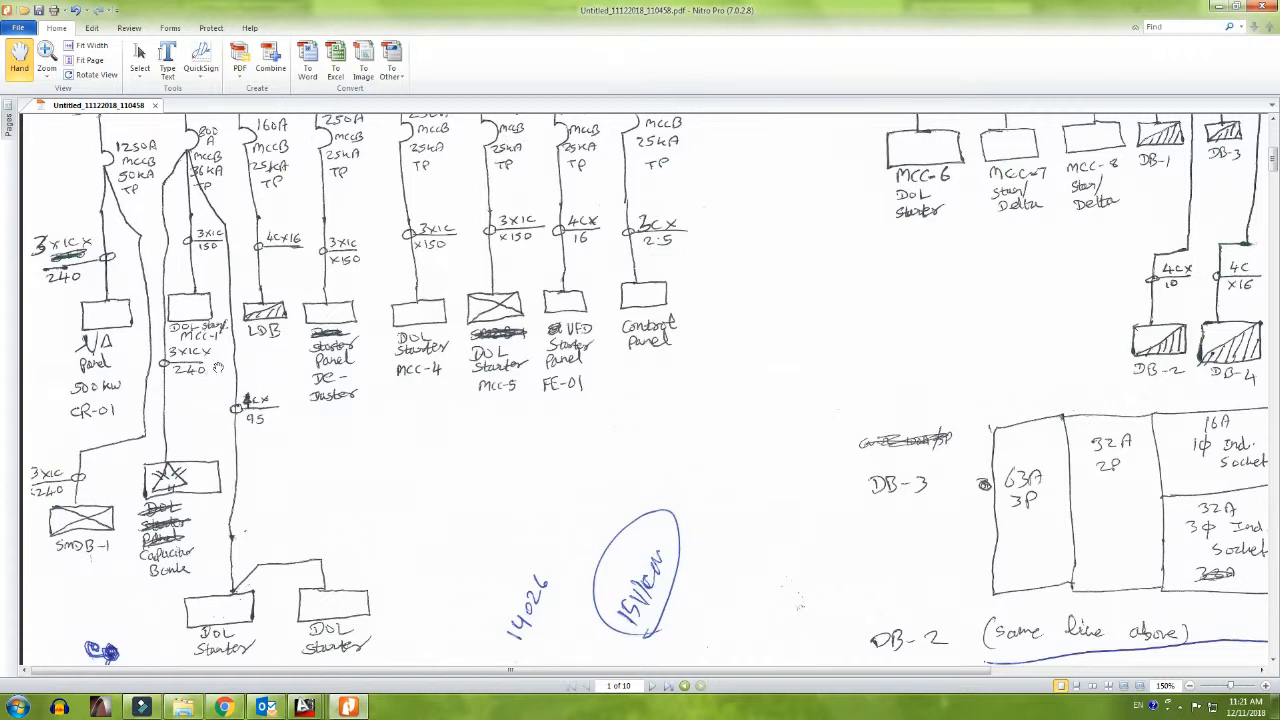
key(alt+Tab)
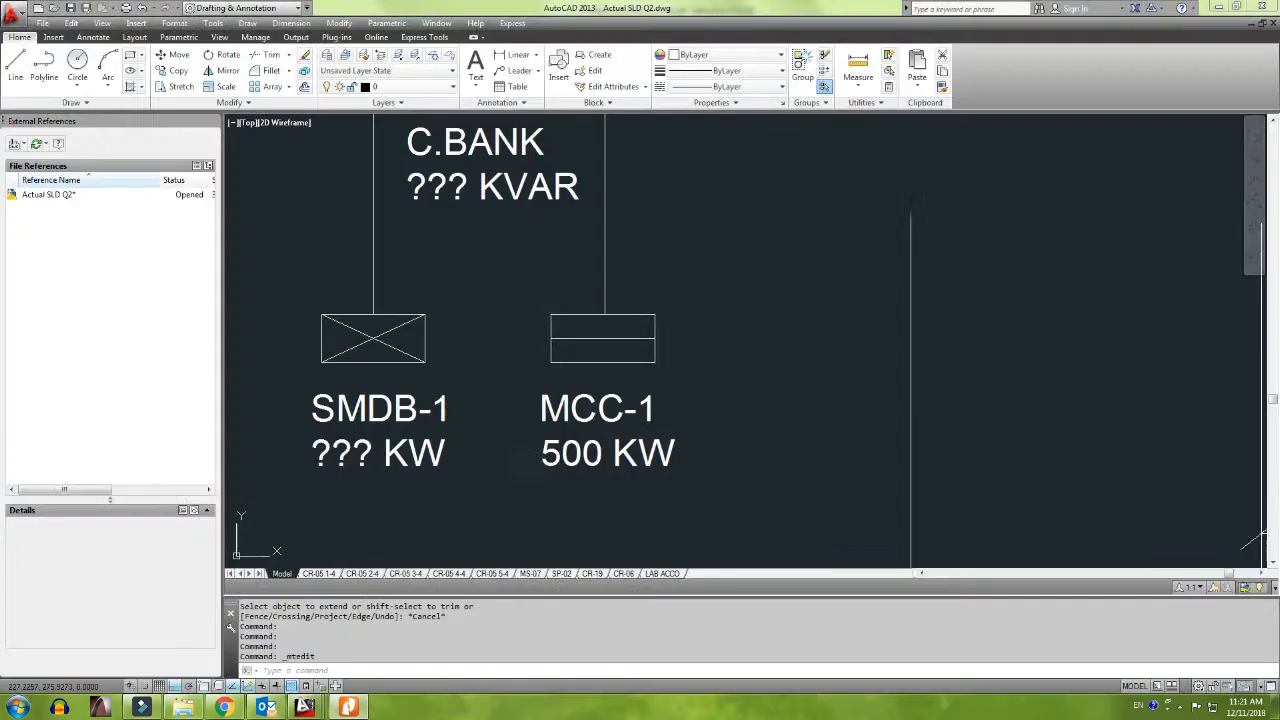
Step: Replace the load value in the MCC-1 label with ???, keeping the KW unit
double_click(598, 455)
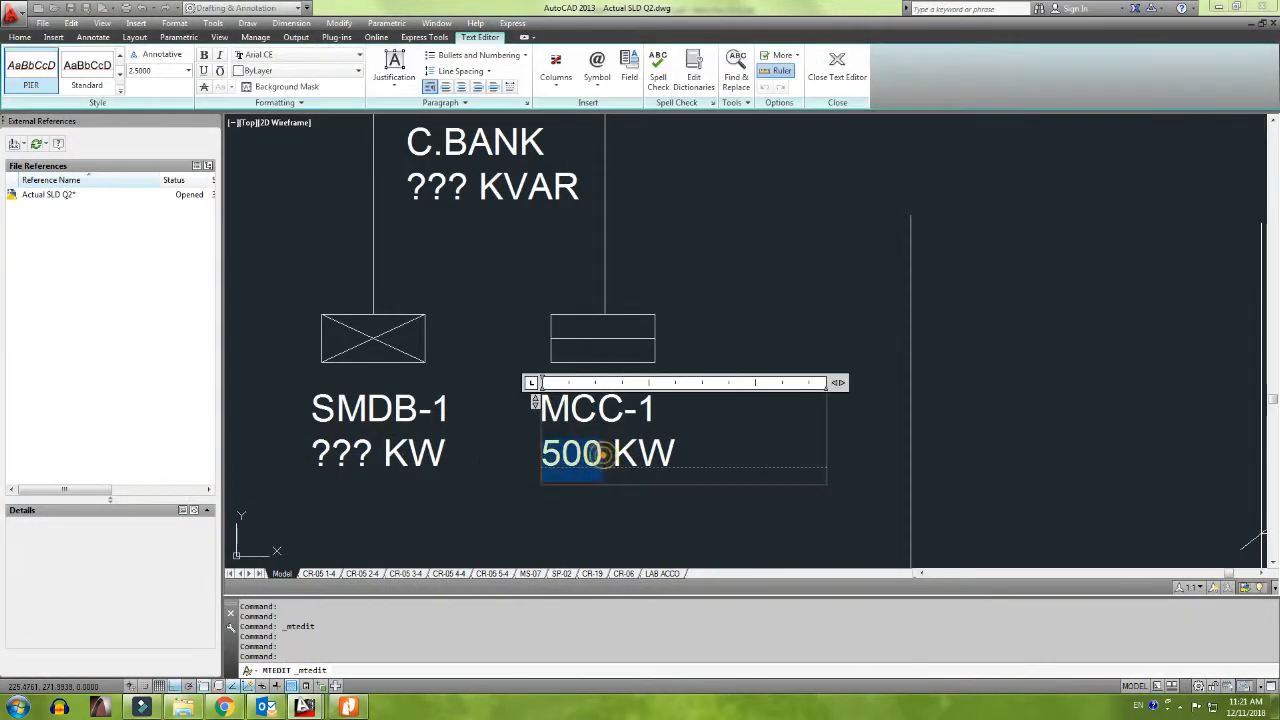
text(???)
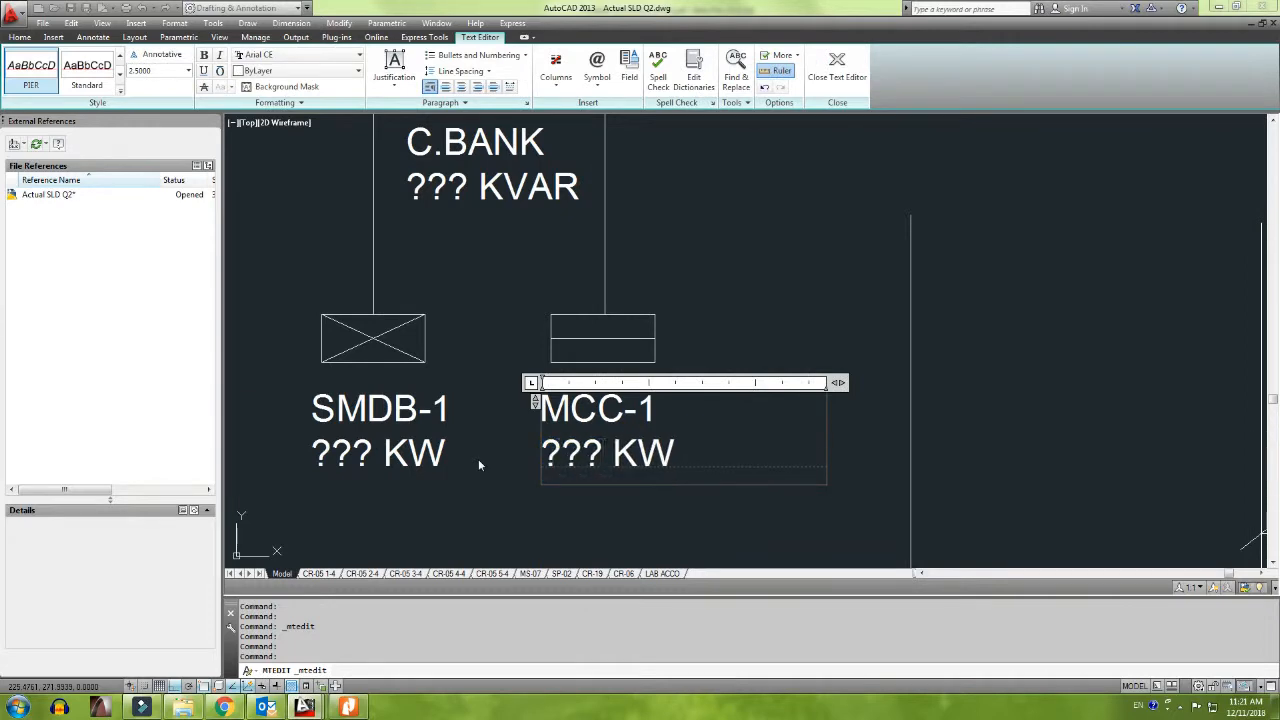
click(740, 322)
scroll(716, 322, down, 6)
mouse_move(682, 302)
middle_down()
mouse_move(595, 340)
mouse_move(578, 315)
middle_up()
mouse_move(562, 372)
middle_down()
mouse_move(540, 389)
mouse_move(531, 366)
middle_up()
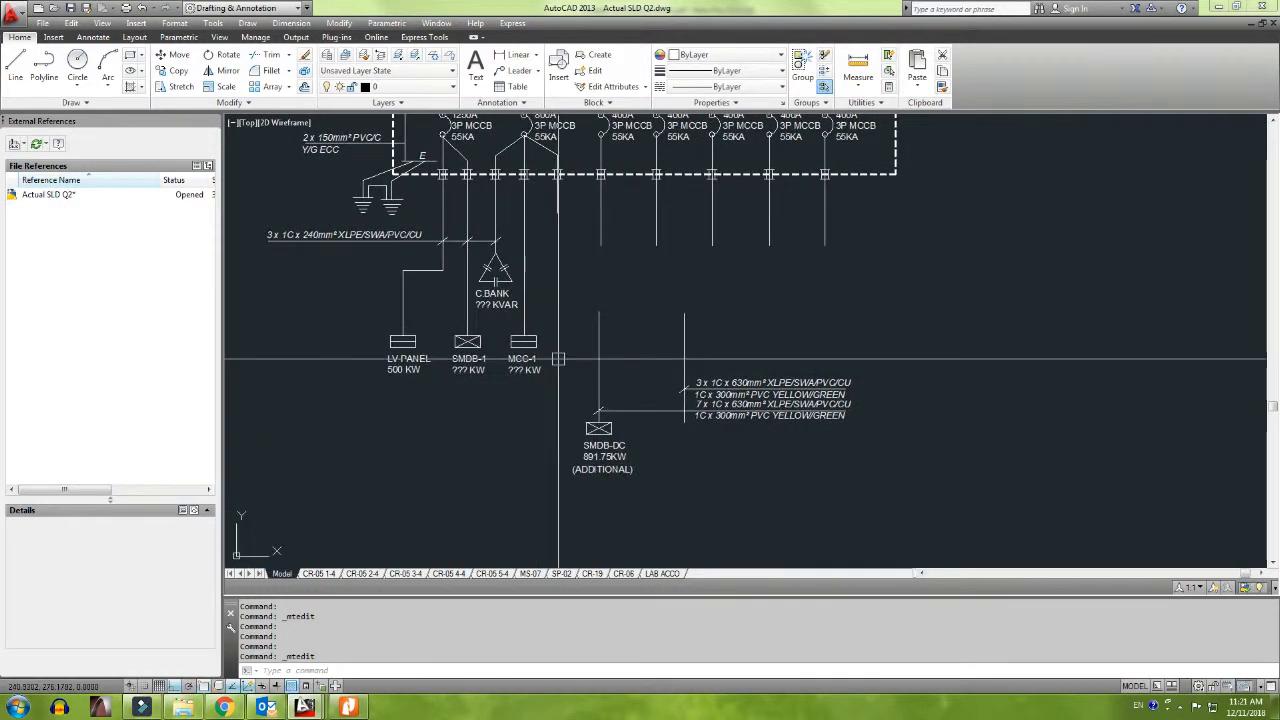
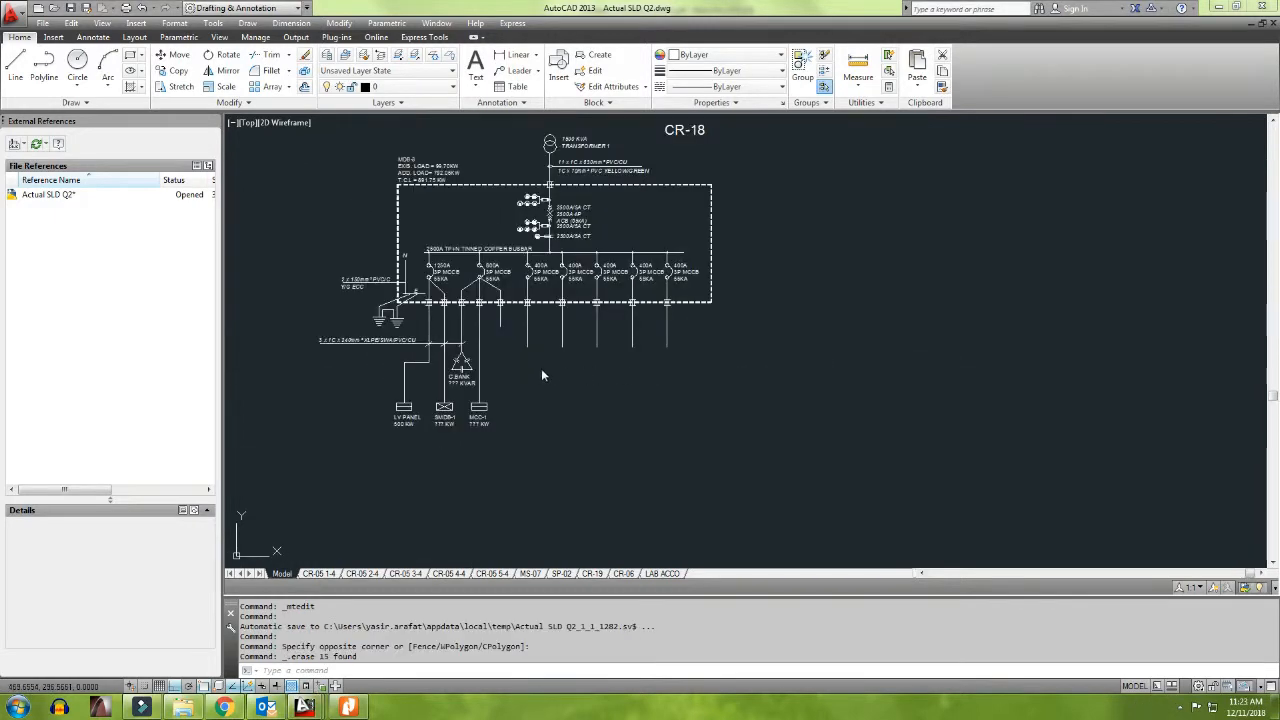
Step: Copy the MCC-1 panel symbol with its label about 18 units horizontally to the right
scroll(439, 389, up, 5)
click(439, 389)
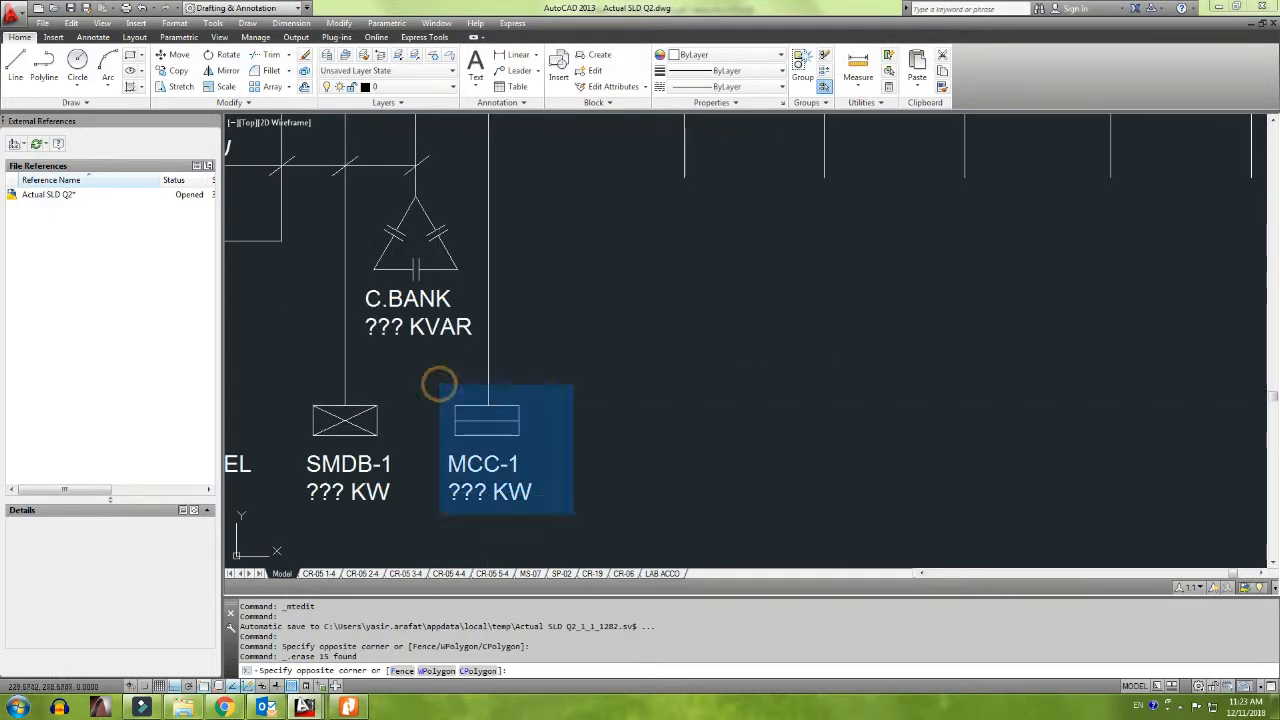
click(578, 518)
text(co)
key(Return)
click(536, 430)
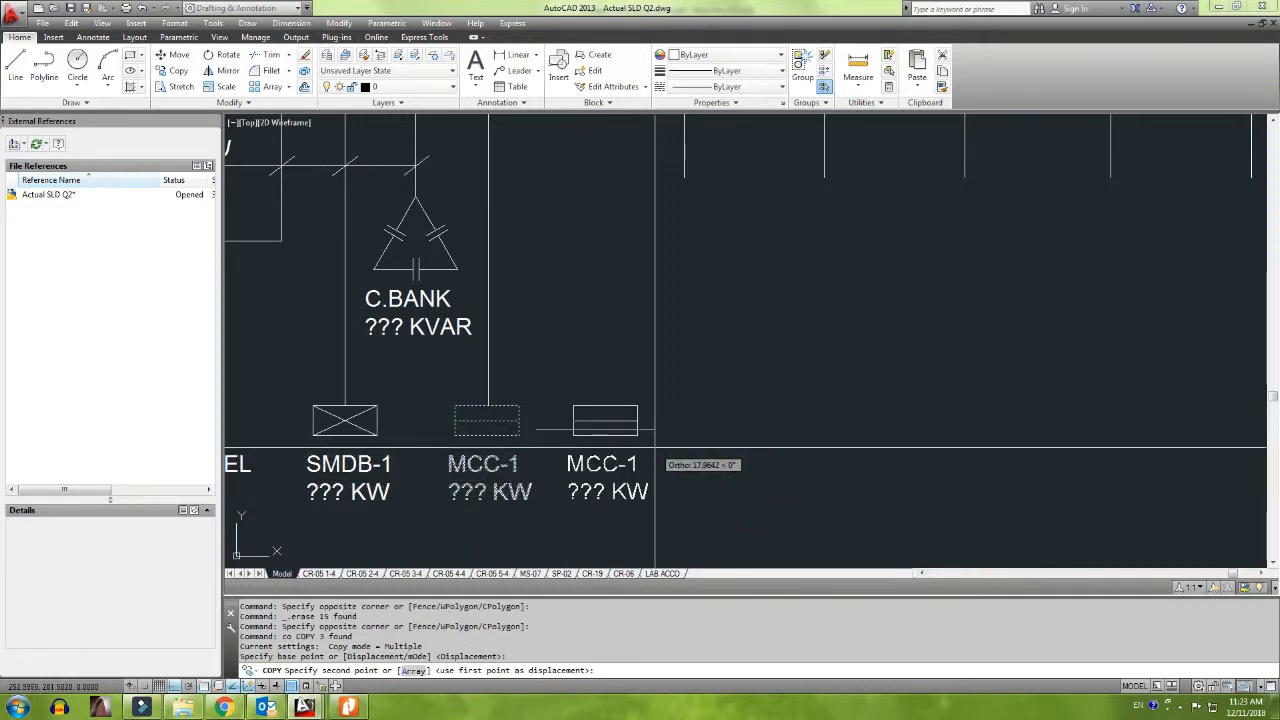
middle_drag(663, 450, 665, 407)
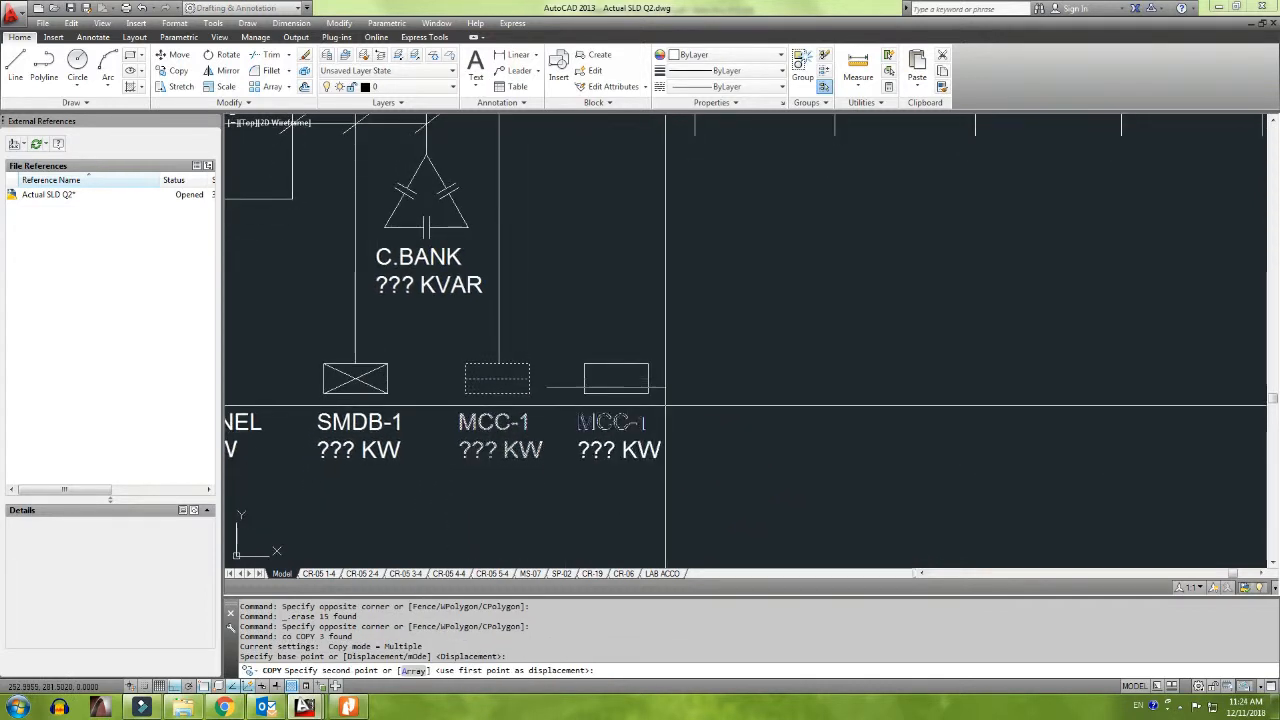
click(665, 407)
key(Escape)
Step: Draw a vertical polyline from the top of the copied MCC panel up past the dashed switchboard boundary
scroll(646, 412, down, 3)
middle_drag(599, 319, 613, 385)
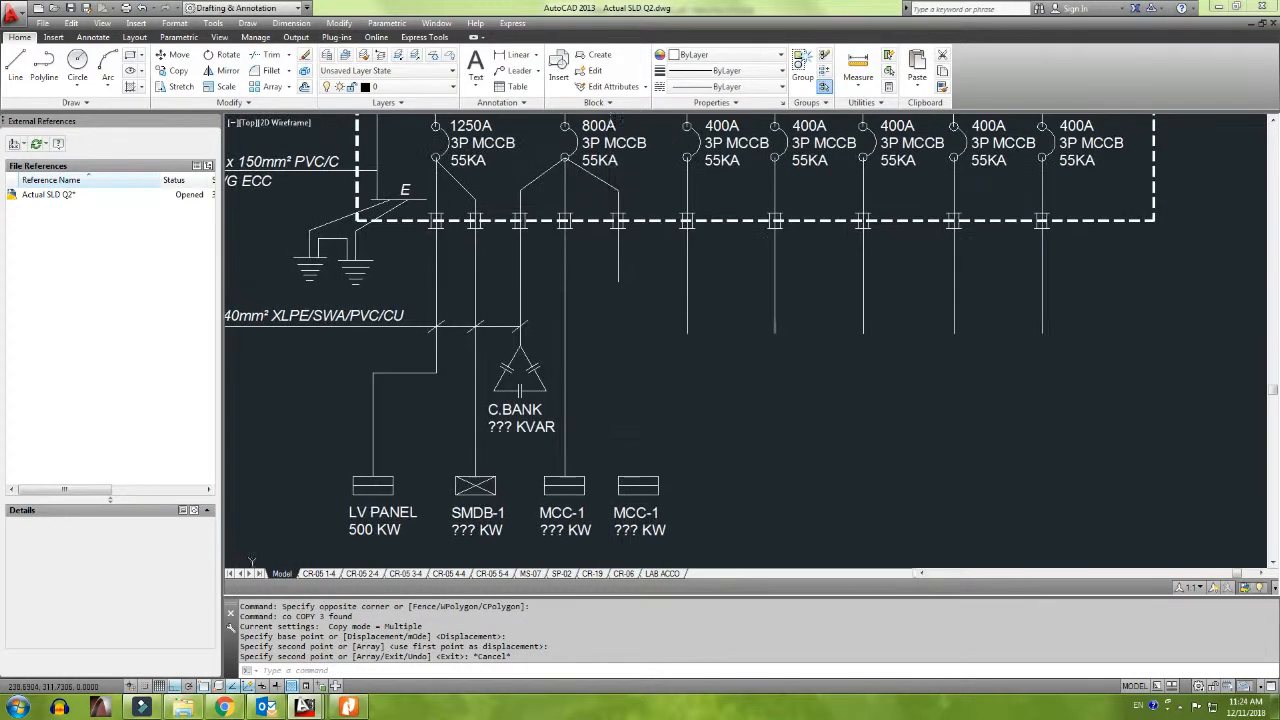
text(pl)
key(Return)
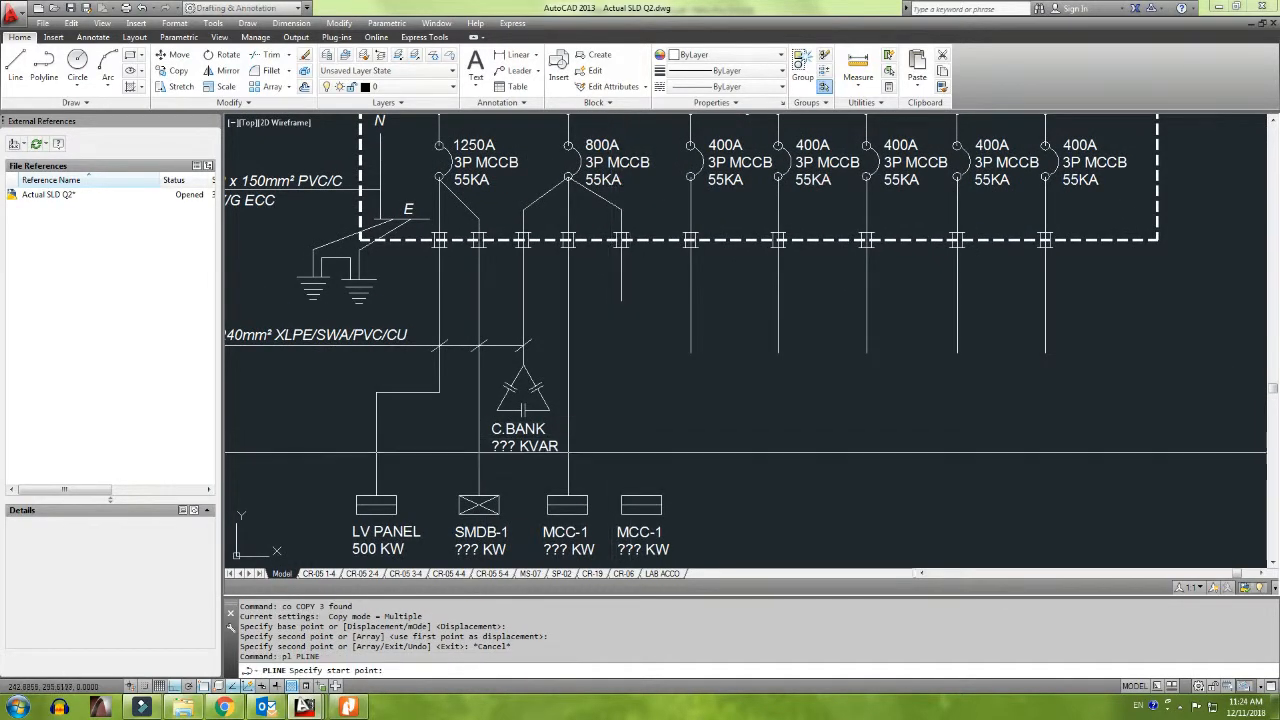
click(638, 497)
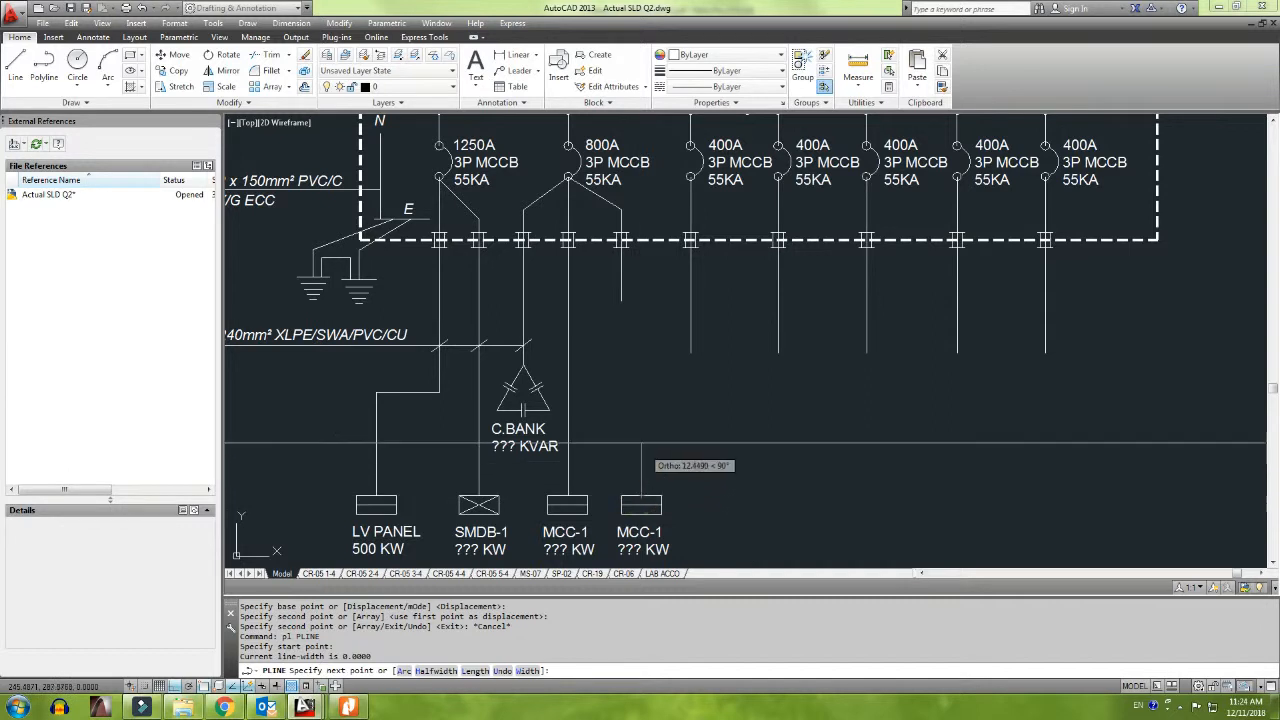
scroll(638, 208, up, 4)
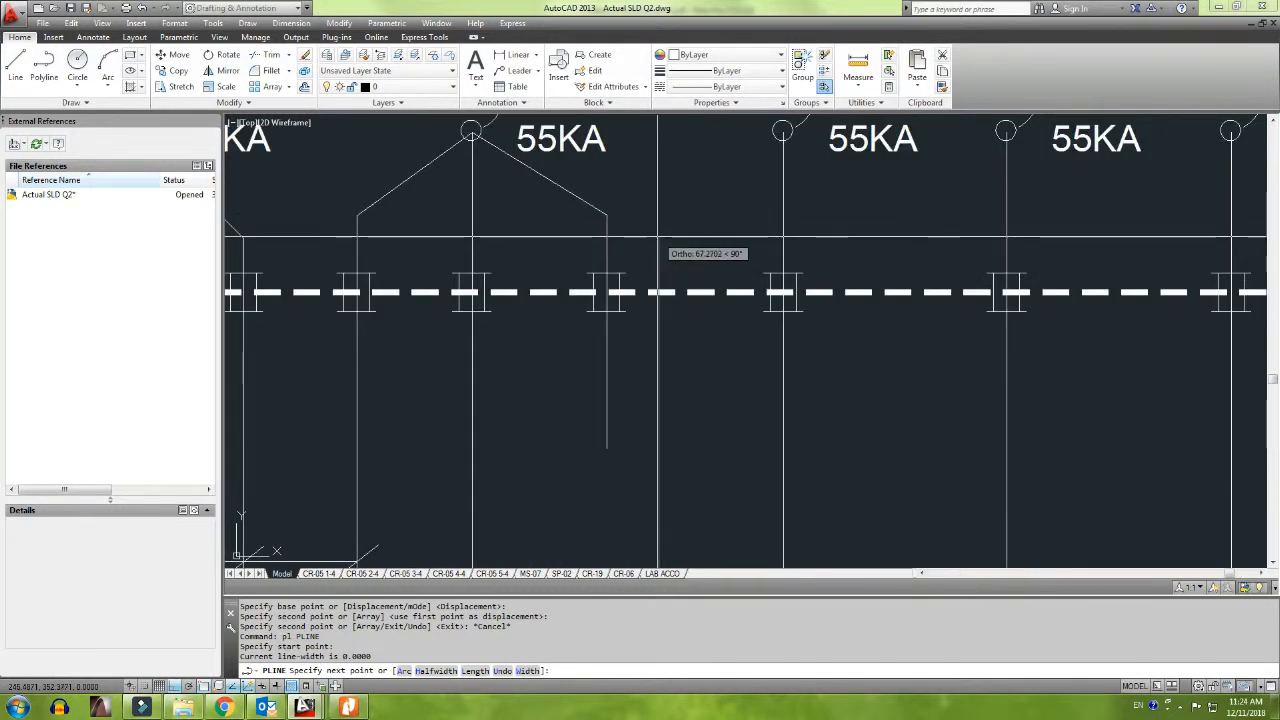
click(659, 213)
key(Escape)
Step: Move the cable gland symbol from the 800A breaker's short right-hand branch onto the new vertical feeder line
click(571, 253)
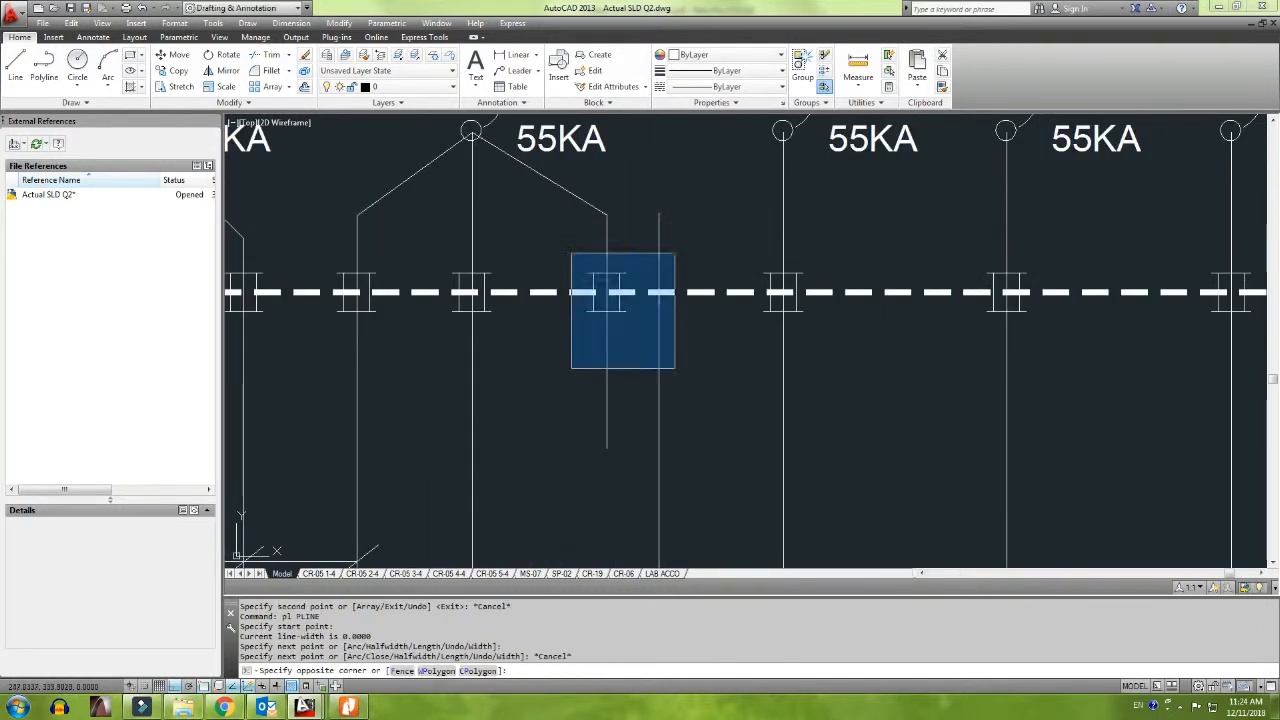
click(675, 368)
text(m)
key(Return)
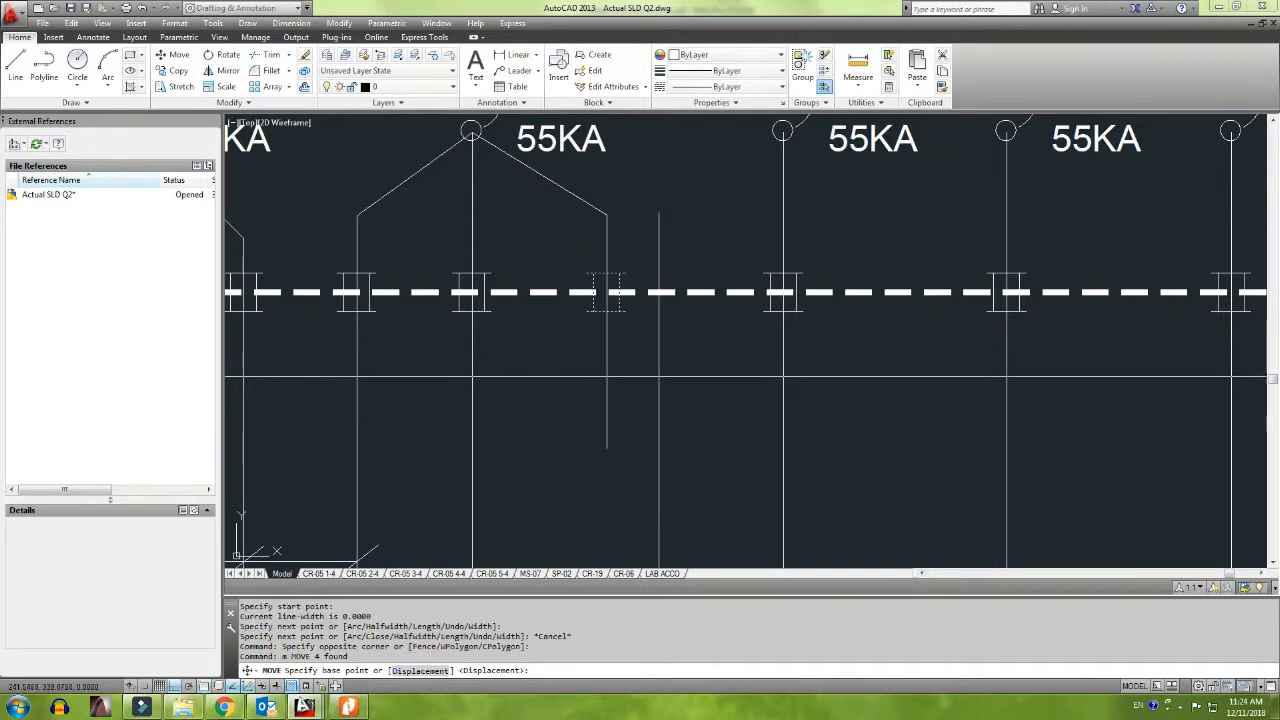
click(606, 370)
click(657, 371)
key(Escape)
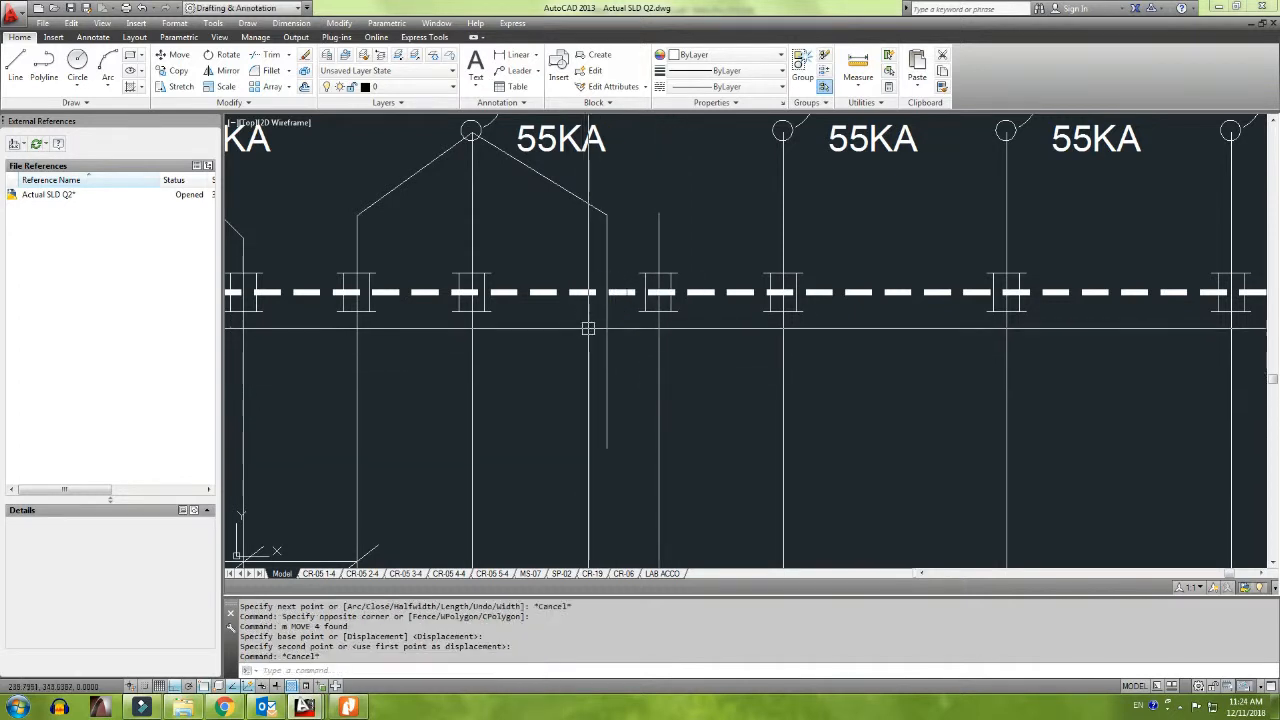
Step: Fillet the 800A breaker's right diagonal branch with the new vertical feeder using radius 0
text(f)
key(Return)
click(577, 192)
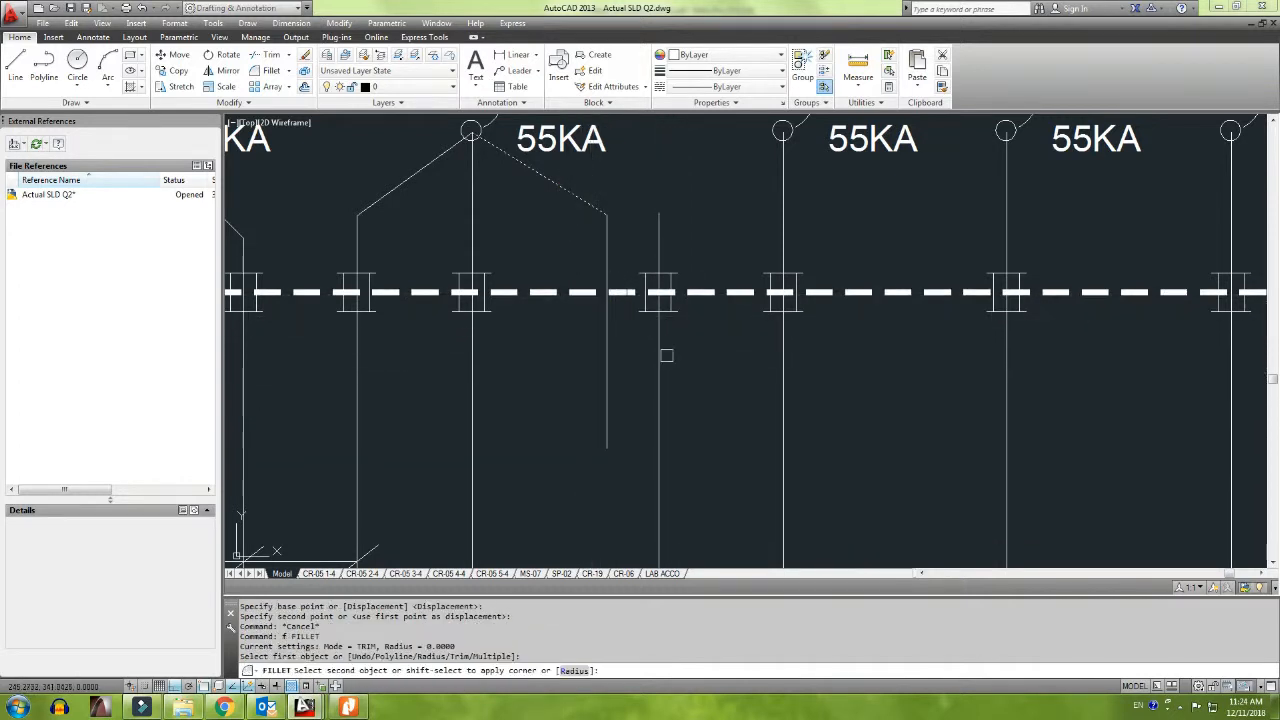
click(659, 364)
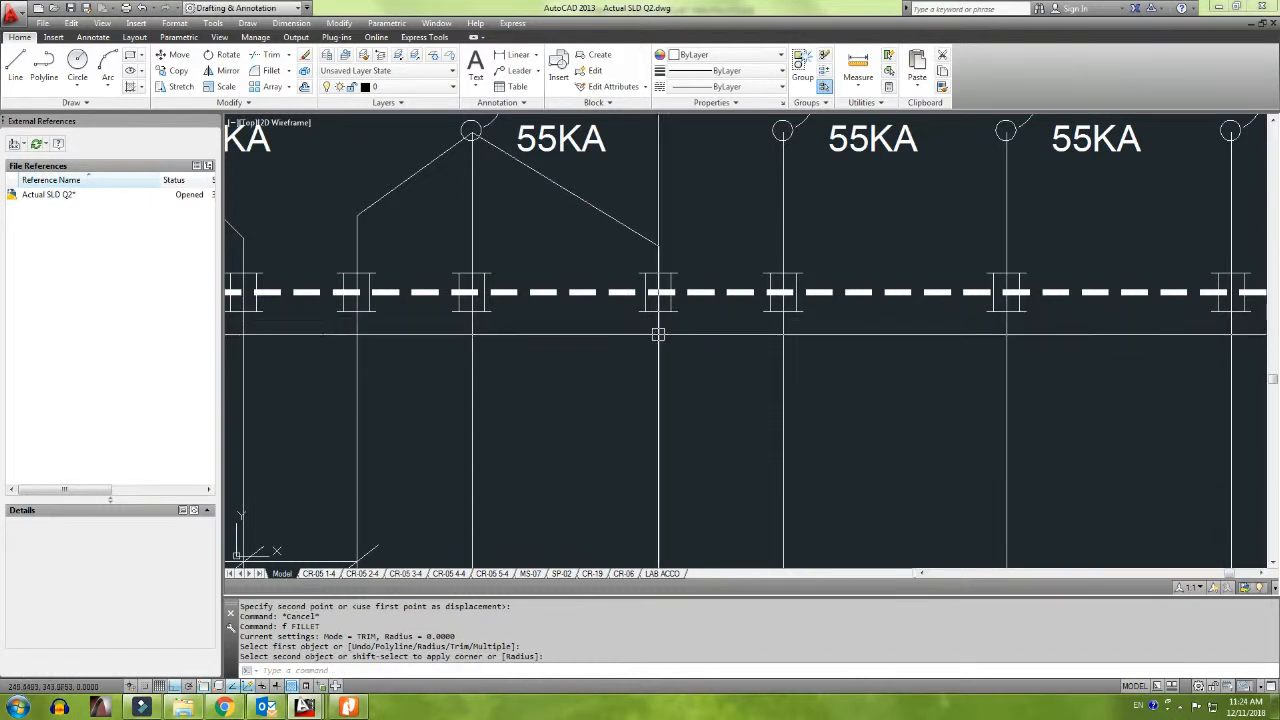
Step: Rename the copied panel's label as MCC-2
scroll(658, 335, down, 5)
scroll(620, 300, up, 3)
scroll(620, 295, down, 3)
scroll(615, 289, up, 1)
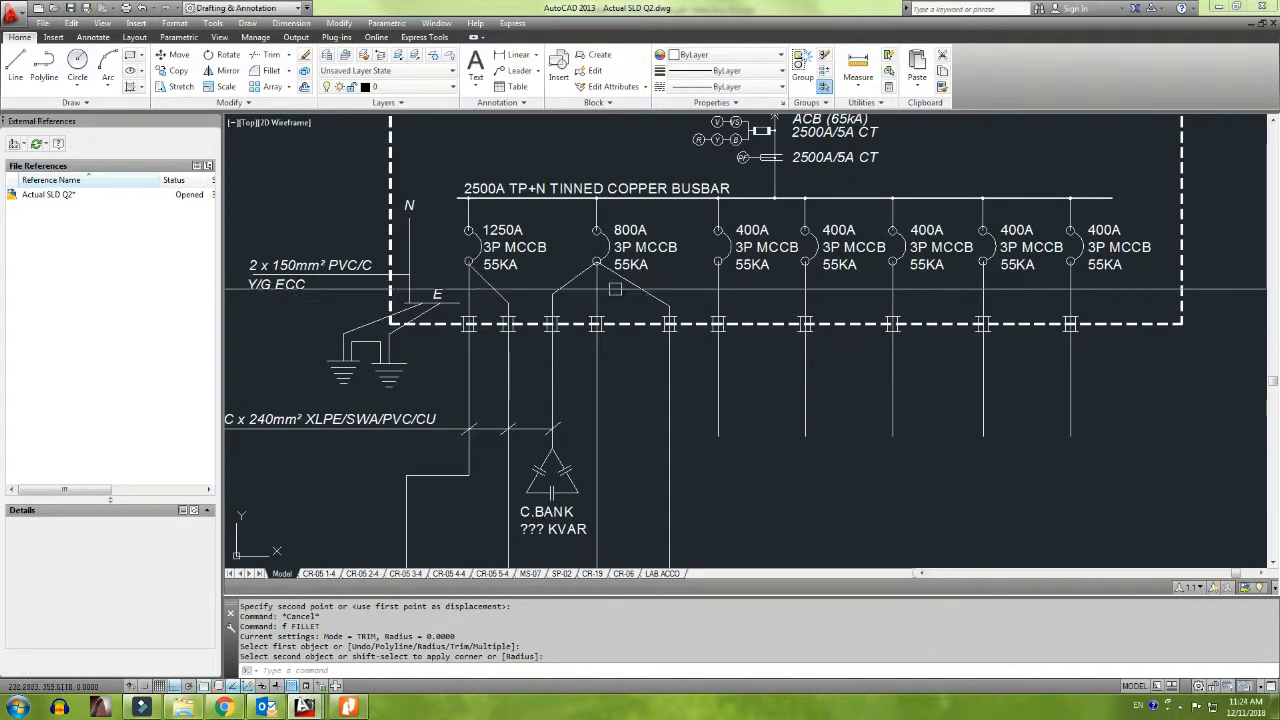
middle_drag(634, 346, 628, 205)
middle_drag(640, 391, 574, 302)
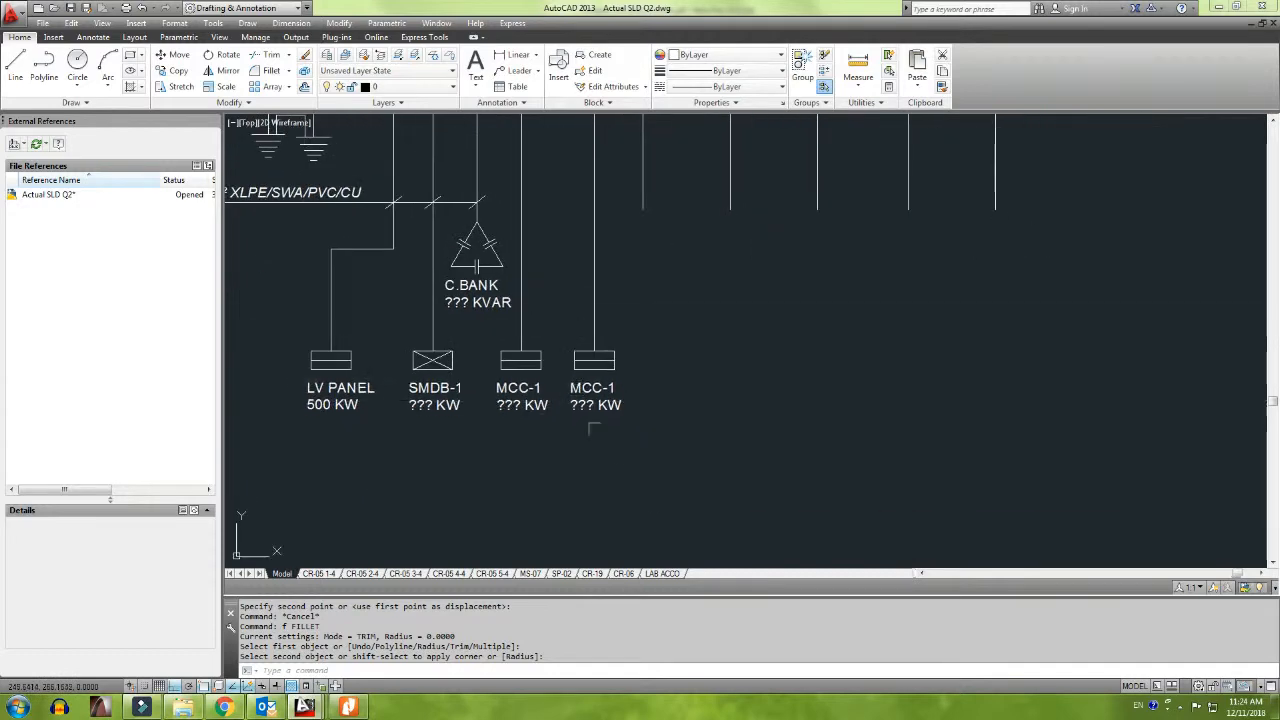
scroll(594, 428, up, 4)
double_click(607, 389)
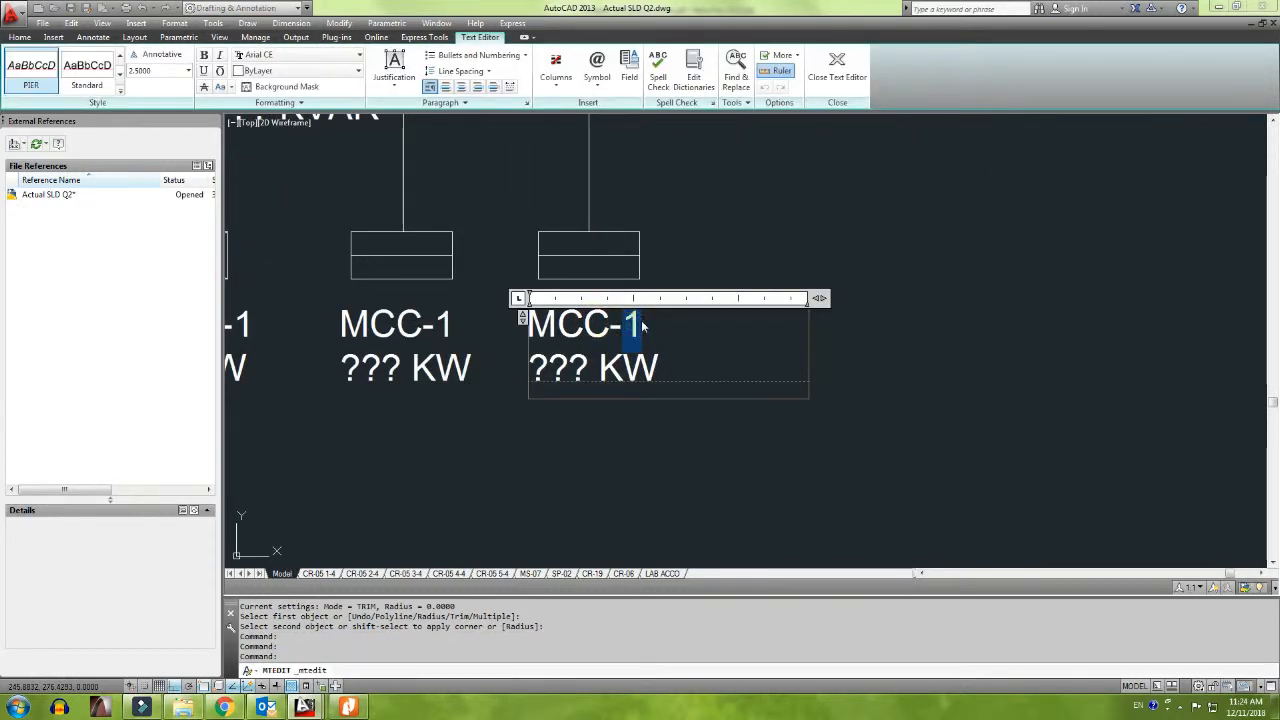
click(670, 447)
scroll(634, 437, down, 5)
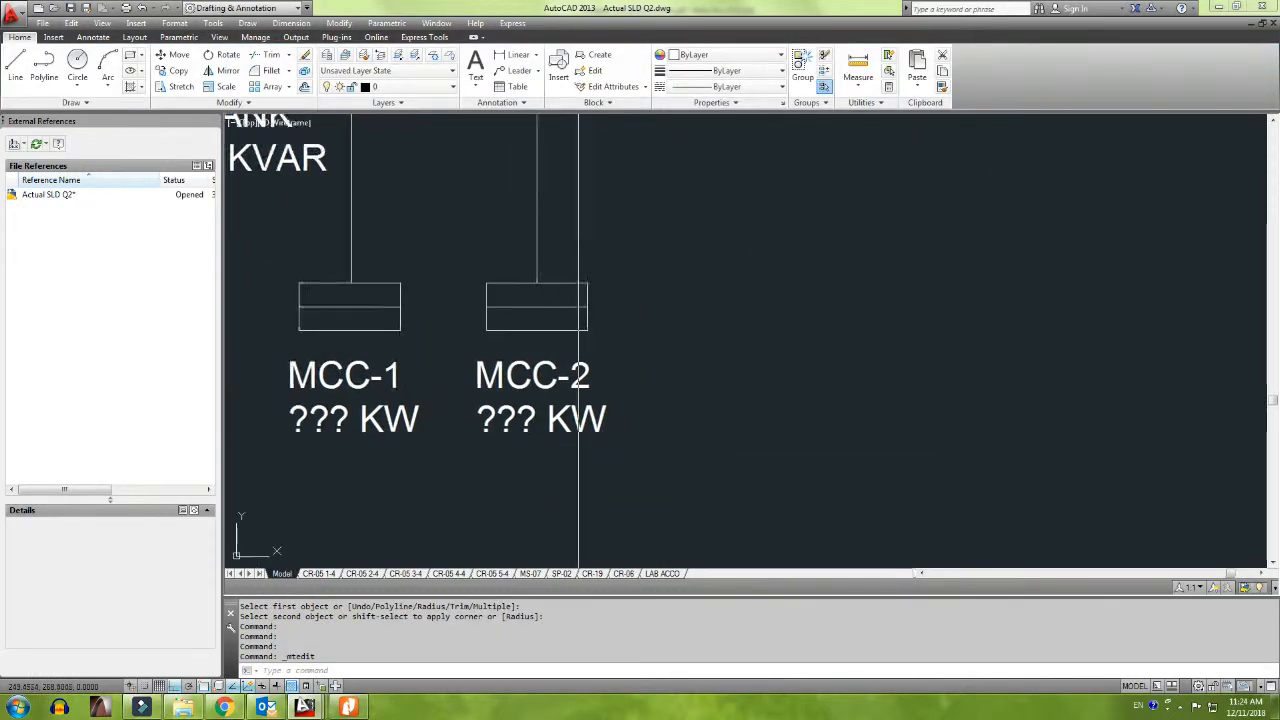
Step: Copy the MCC-2 panel symbol with its label about 14 units horizontally to the right
scroll(500, 350, up, 5)
click(463, 323)
scroll(518, 365, down, 4)
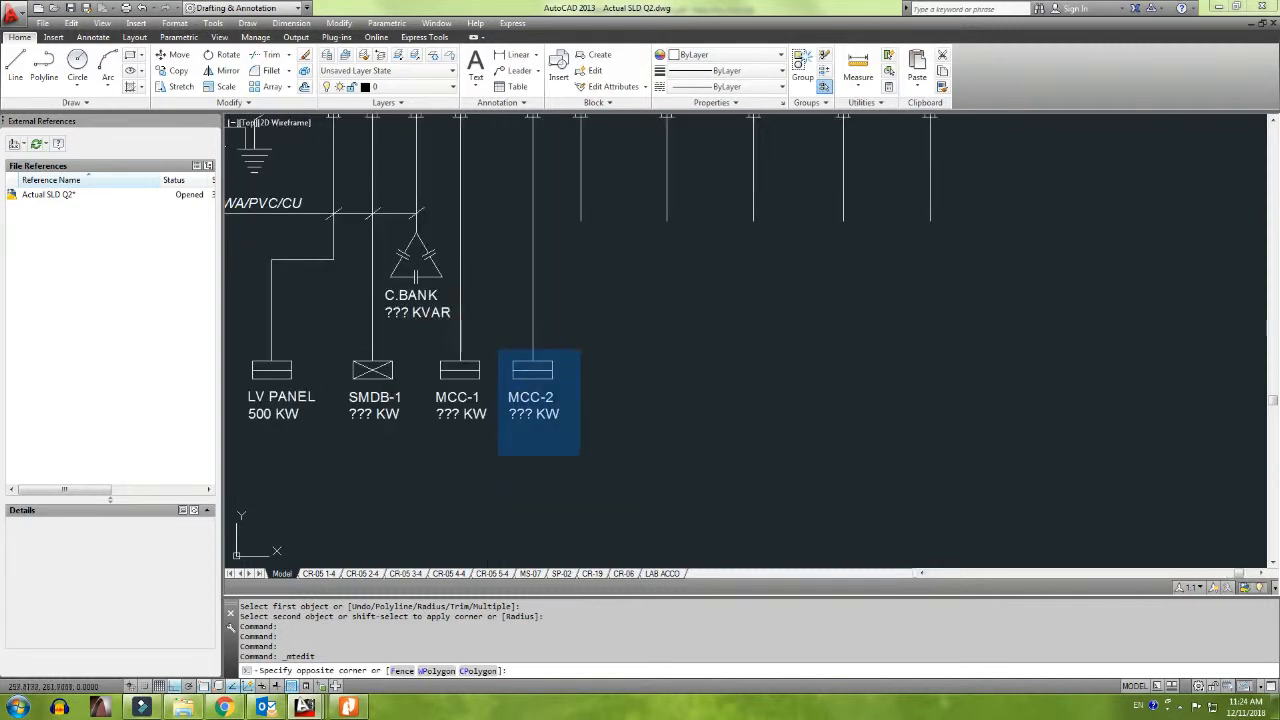
click(591, 454)
text(co)
key(Return)
click(534, 450)
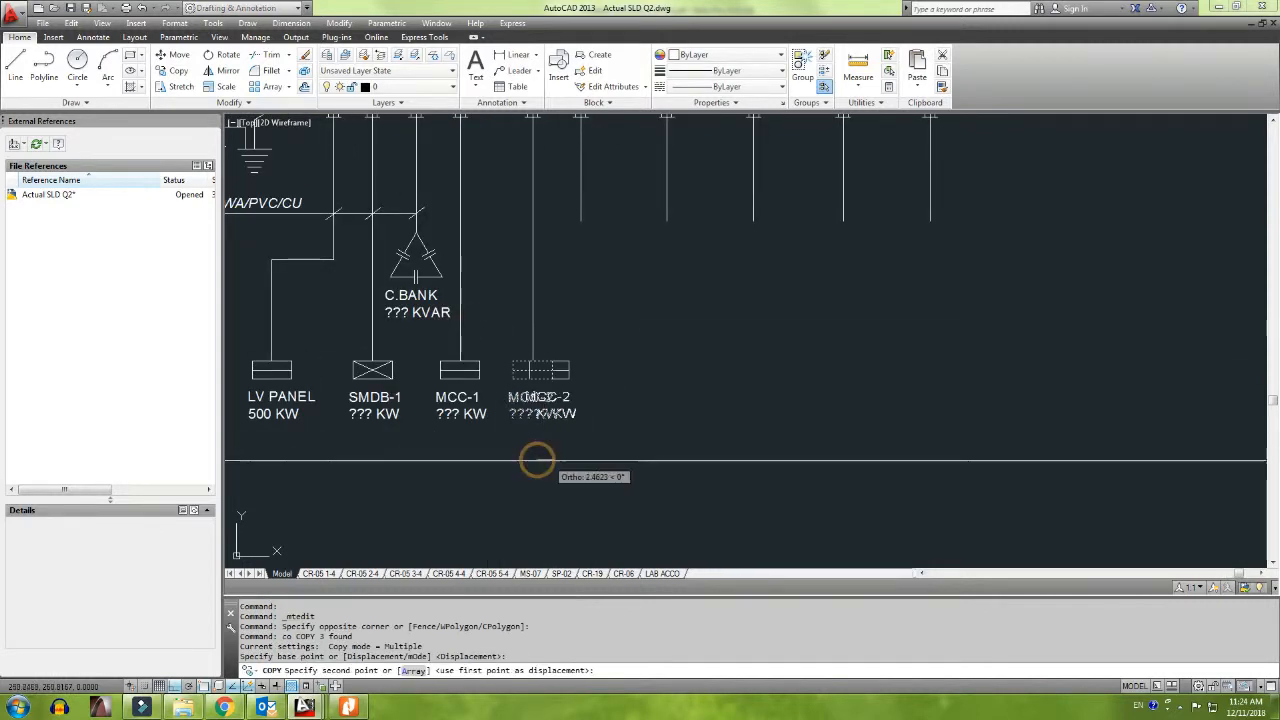
click(597, 462)
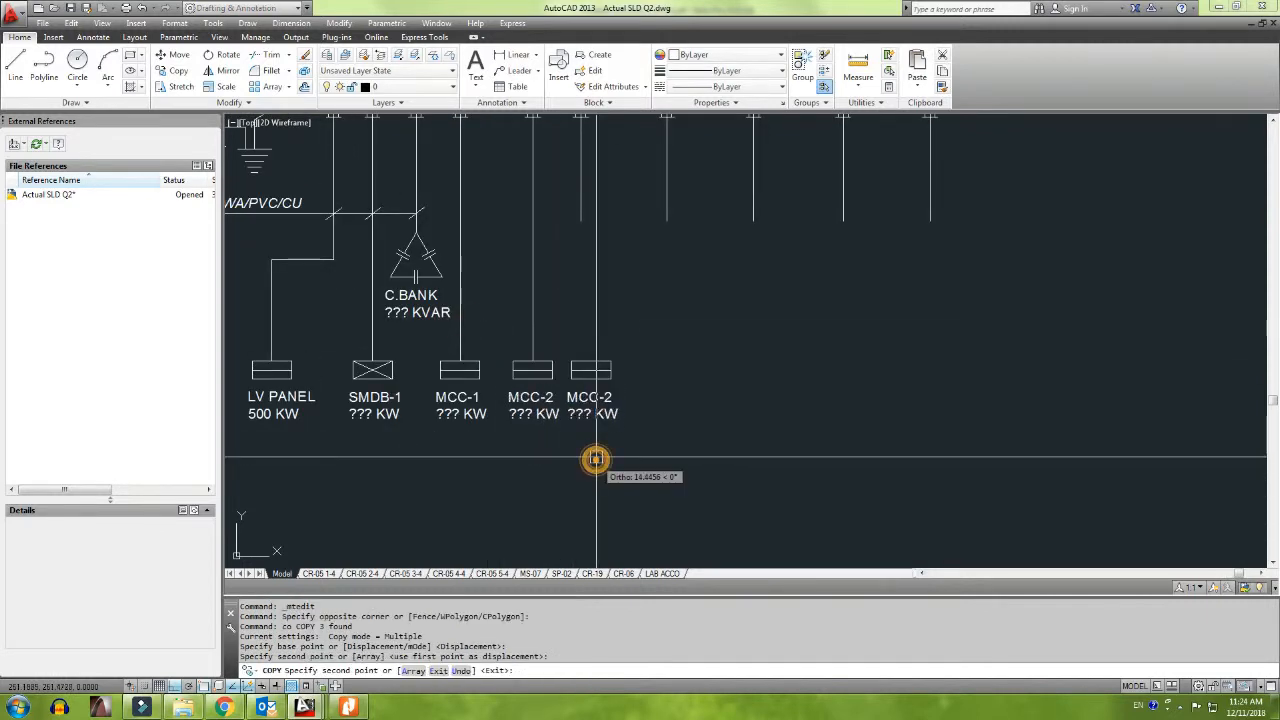
key(Escape)
Step: Rename the second copied panel's label as MCC-3
scroll(595, 400, up, 5)
double_click(612, 390)
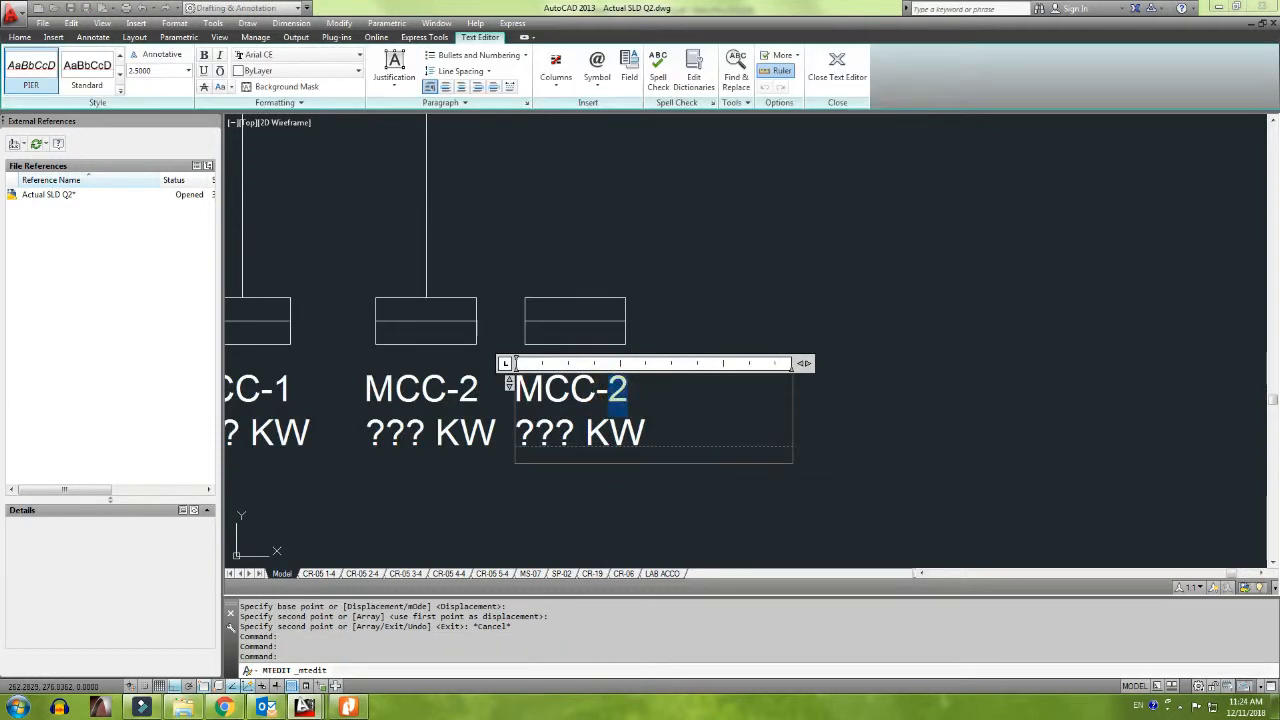
text(3)
click(686, 494)
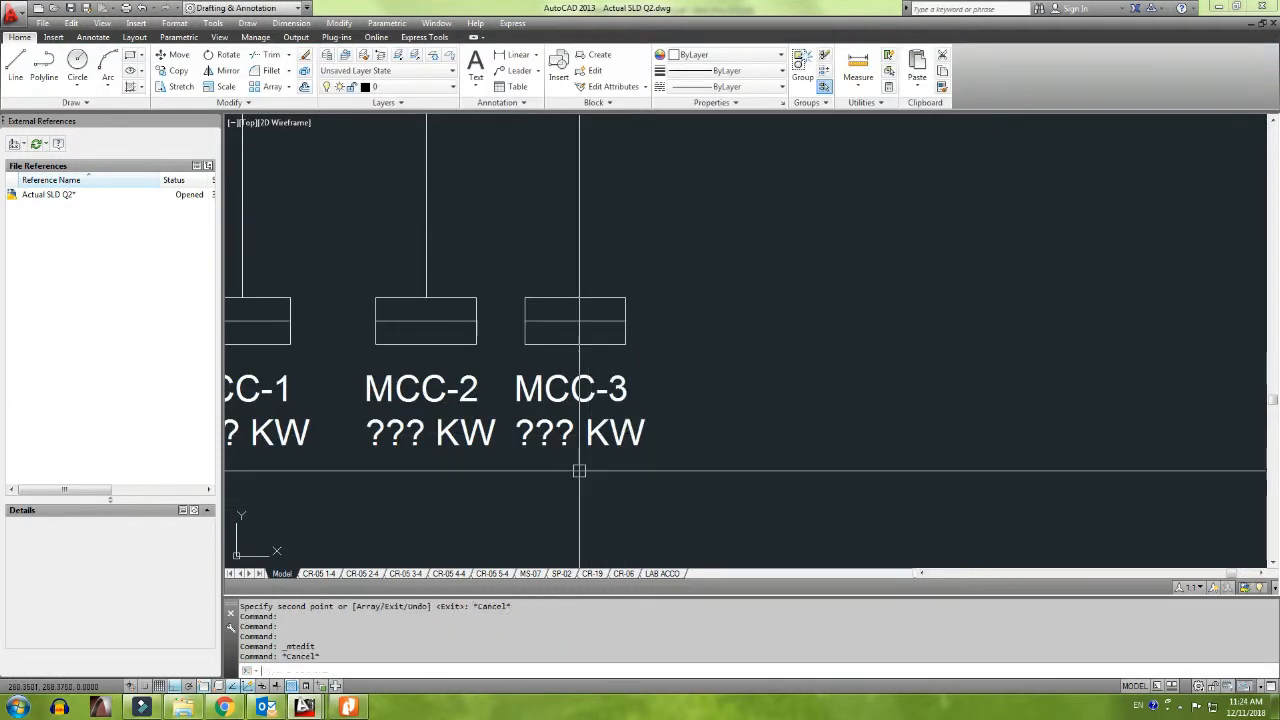
Step: Draw a line from MCC-2's top midpoint diagonally up to the right, continuing horizontally to just past MCC-3's centre
text(l)
key(Return)
scroll(447, 321, up, 4)
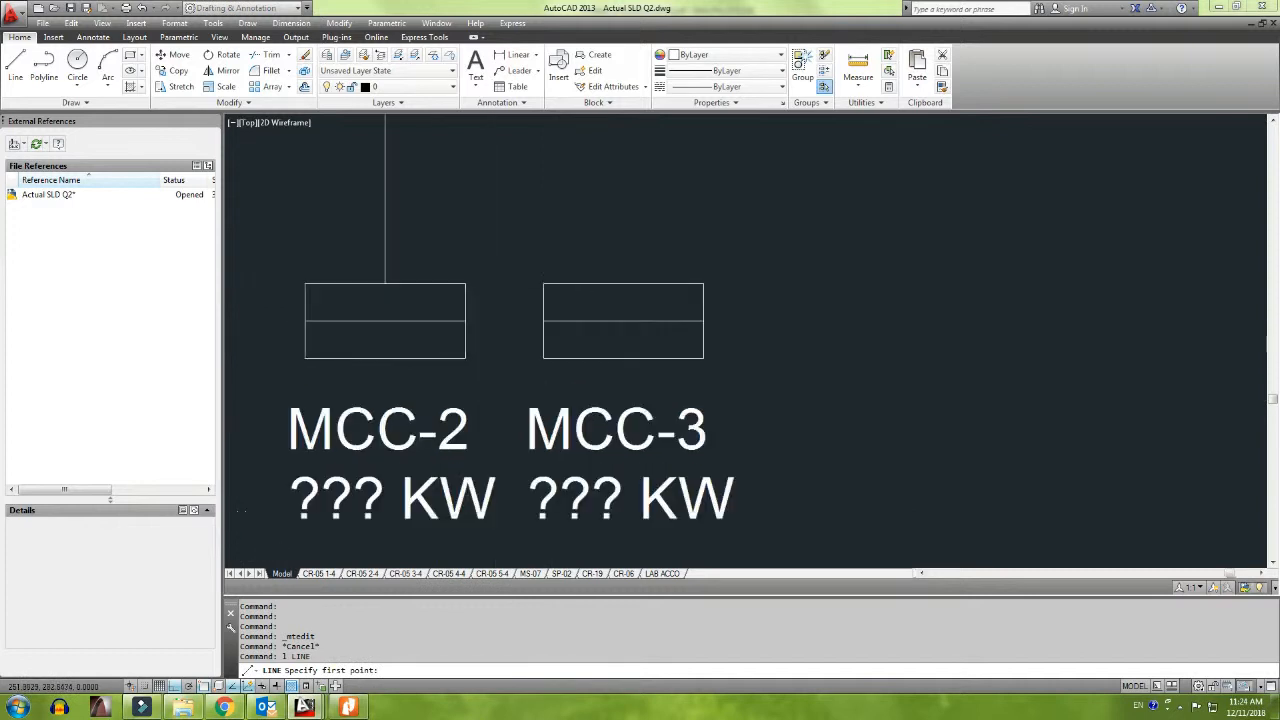
middle_drag(317, 260, 487, 295)
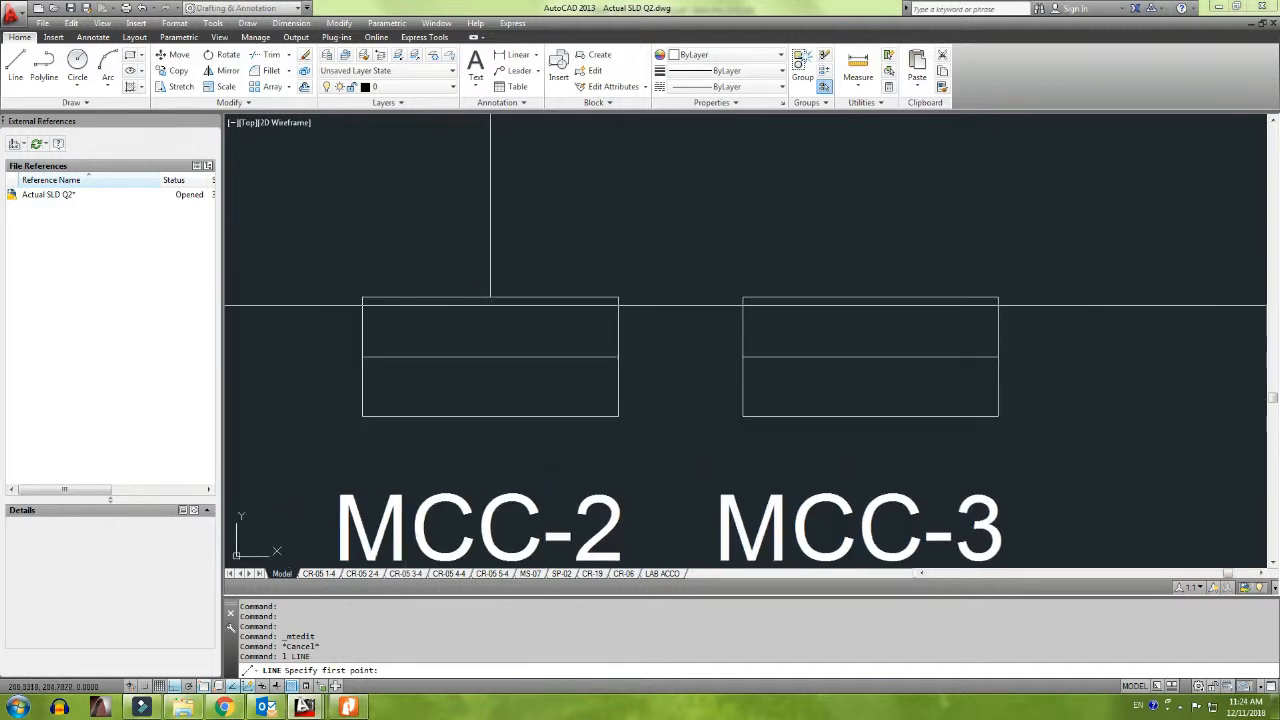
click(487, 295)
scroll(530, 312, down, 4)
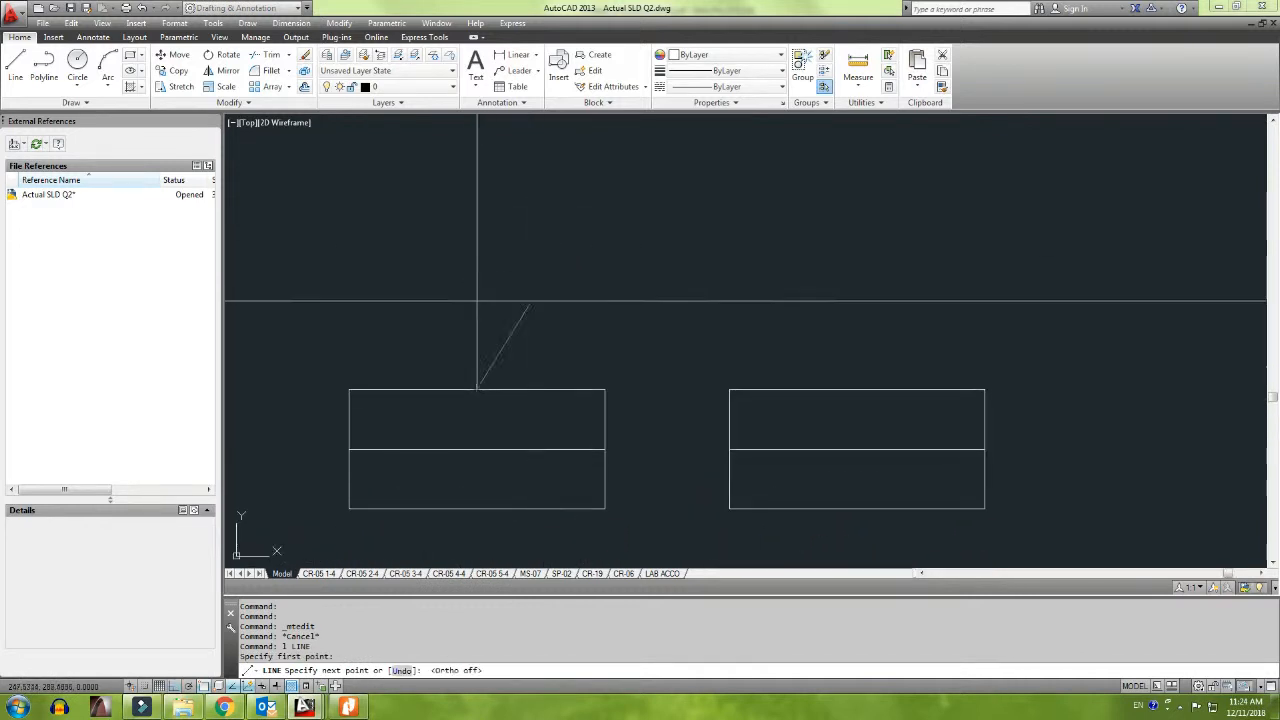
click(540, 279)
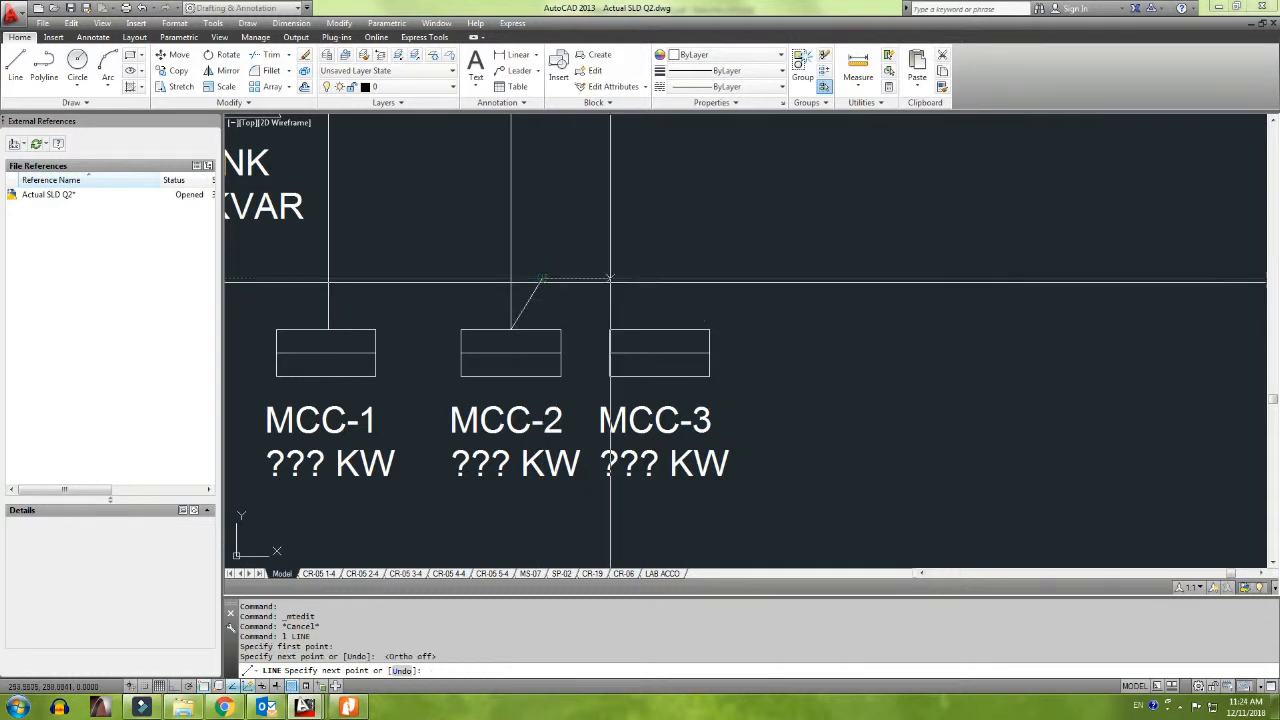
key(F8)
click(668, 279)
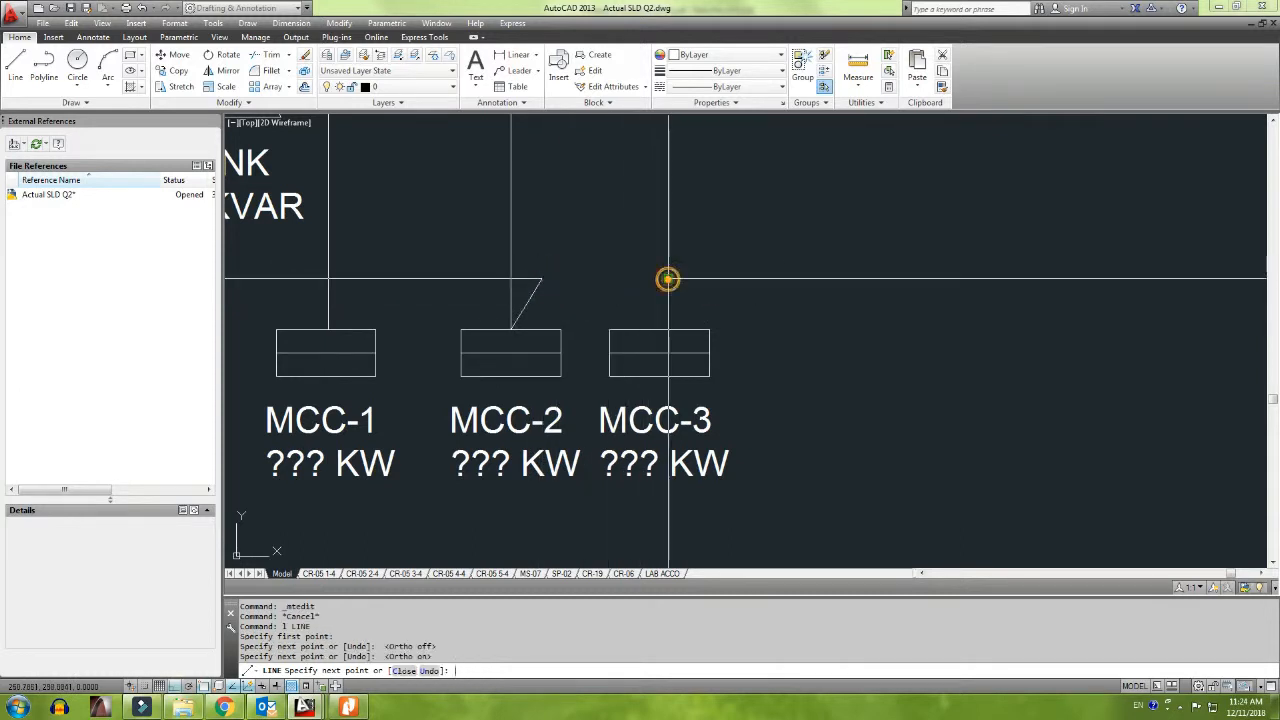
key(Escape)
Step: Draw a vertical line from MCC-3's top midpoint up past the horizontal link line
key(Return)
click(659, 328)
click(659, 216)
key(Escape)
Step: Fillet the vertical line above MCC-3 with the horizontal link from MCC-2 into a square corner
text(f)
key(Return)
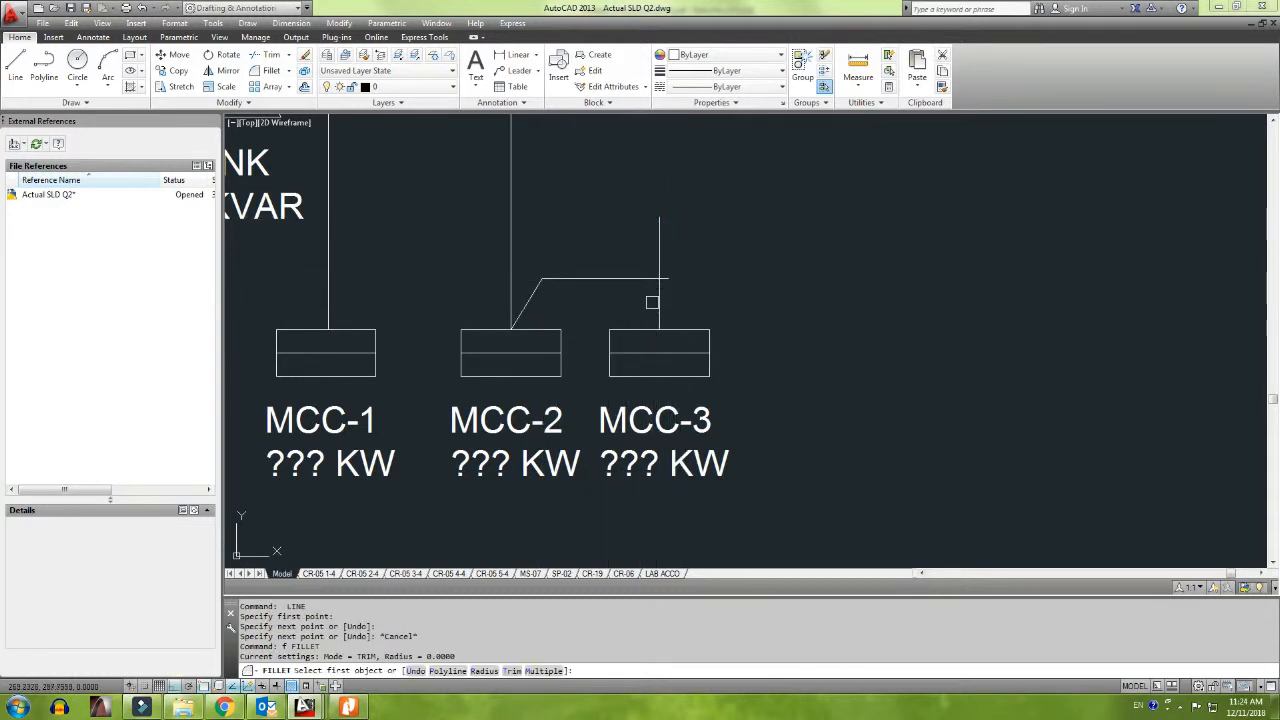
click(657, 294)
click(611, 271)
click(615, 280)
scroll(615, 281, down, 5)
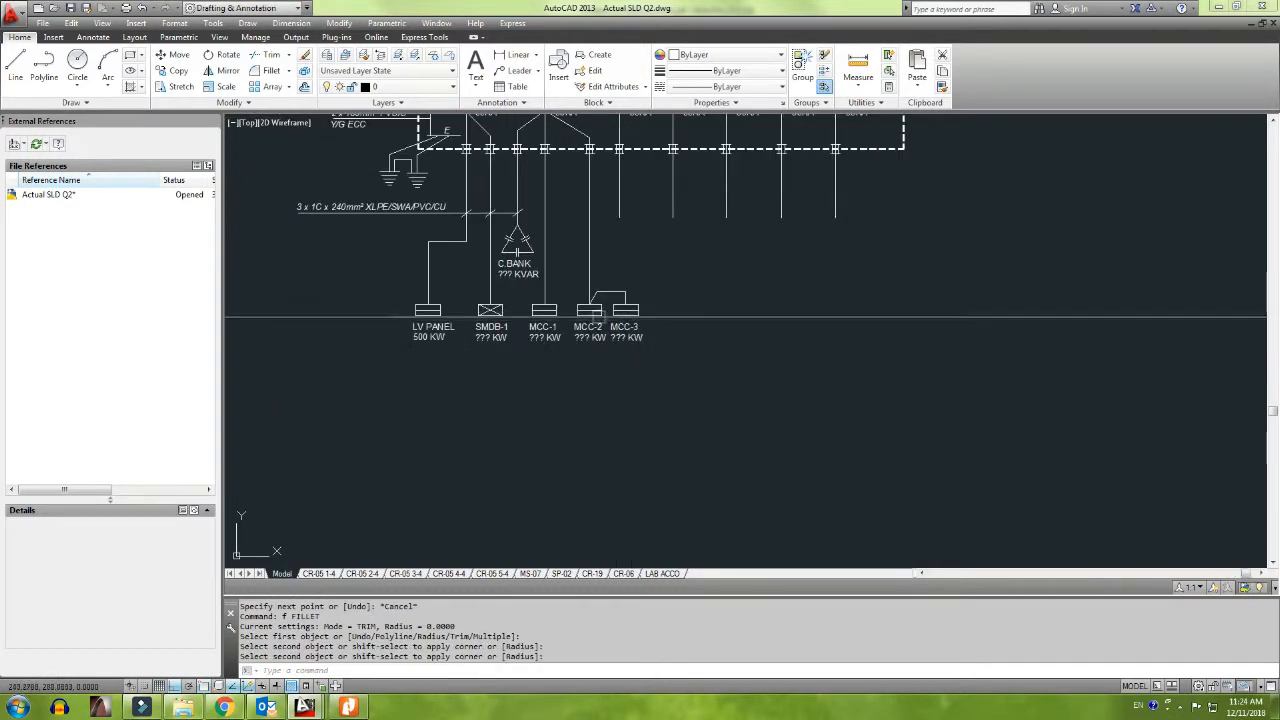
Step: Switch to the scanned sketch in Nitro Pro and examine the 800A breaker's outgoing feeders and their cable sizes
scroll(596, 380, up, 2)
mouse_move(604, 402)
middle_down()
mouse_move(543, 406)
mouse_move(524, 392)
middle_up()
key(alt+Tab)
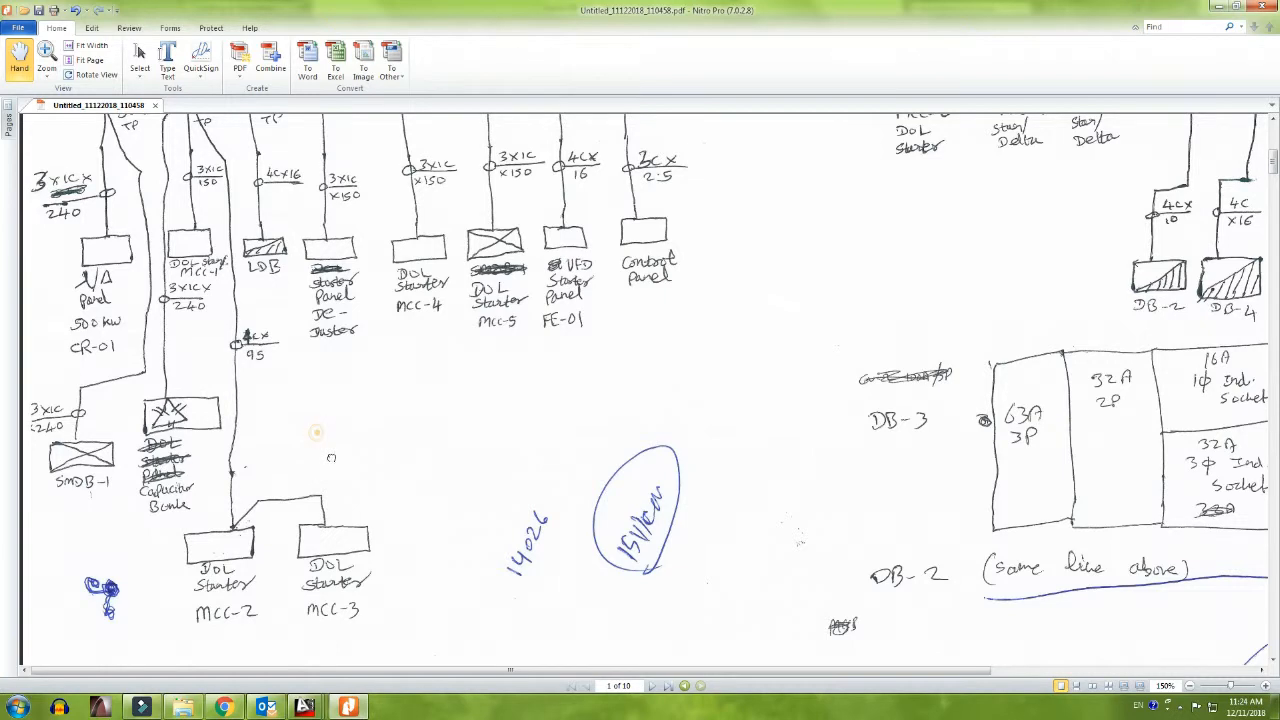
scroll(331, 457, up, 1)
scroll(327, 585, down, 2)
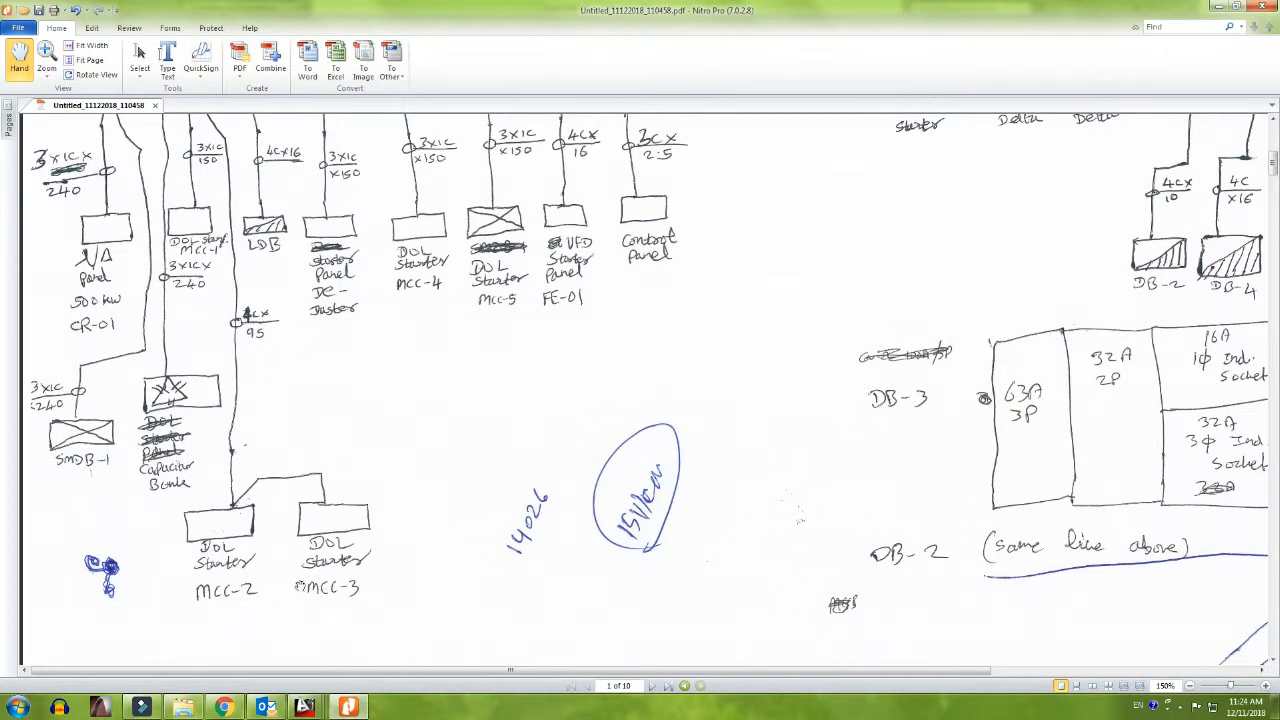
scroll(295, 496, up, 3)
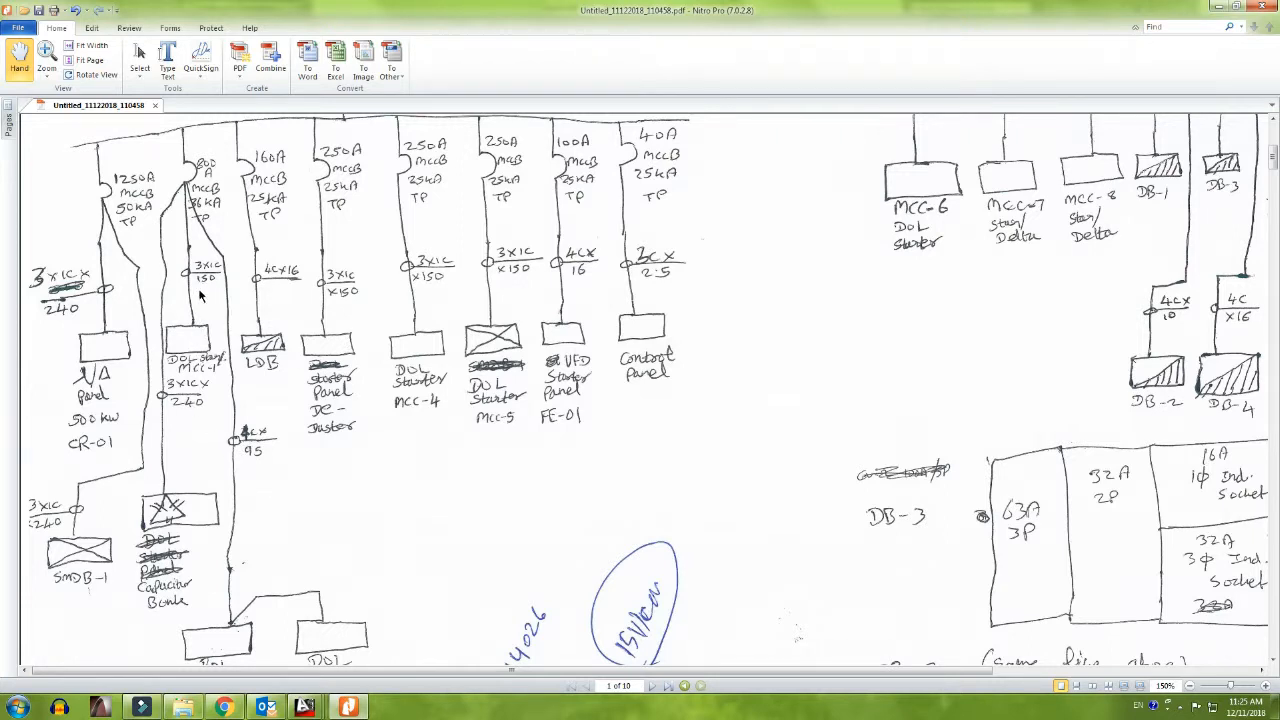
Step: In AutoCAD, copy the 3 x 1C x 240mm² cable label and its line about 246 units horizontally, beyond the last 400A feeder
key(alt+Tab)
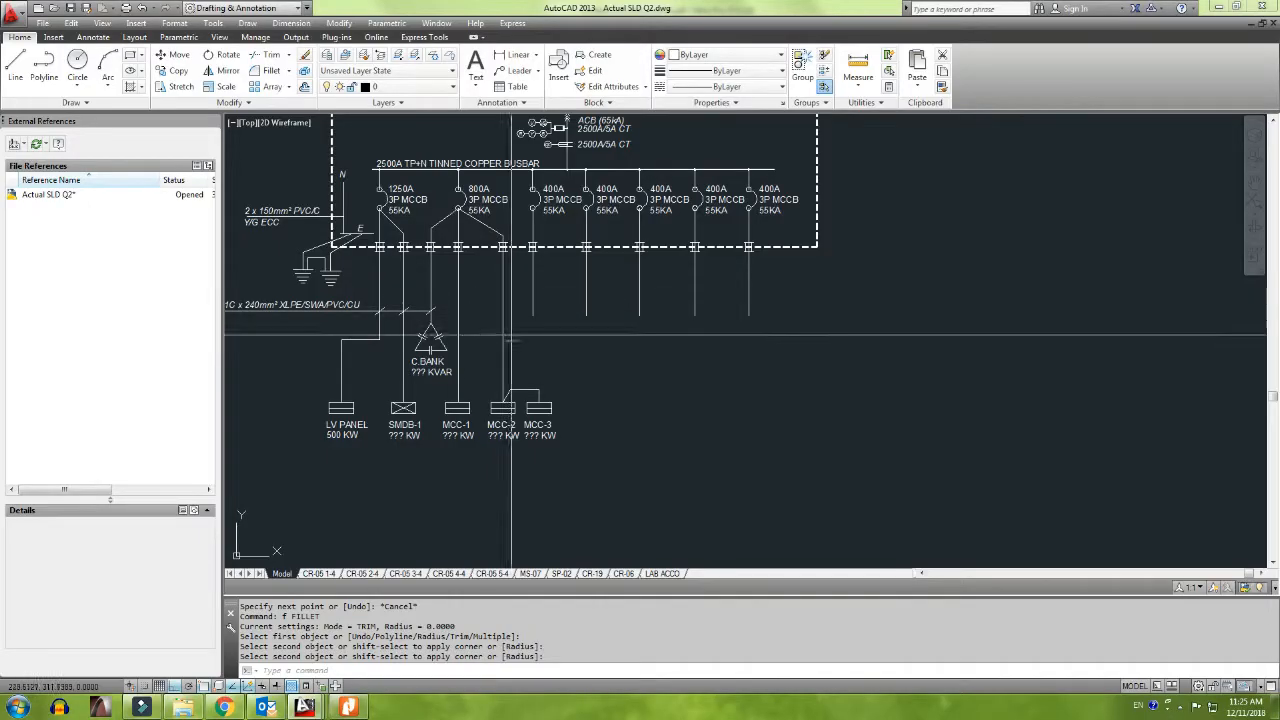
middle_drag(515, 362, 574, 374)
scroll(554, 383, up, 2)
middle_drag(510, 309, 664, 288)
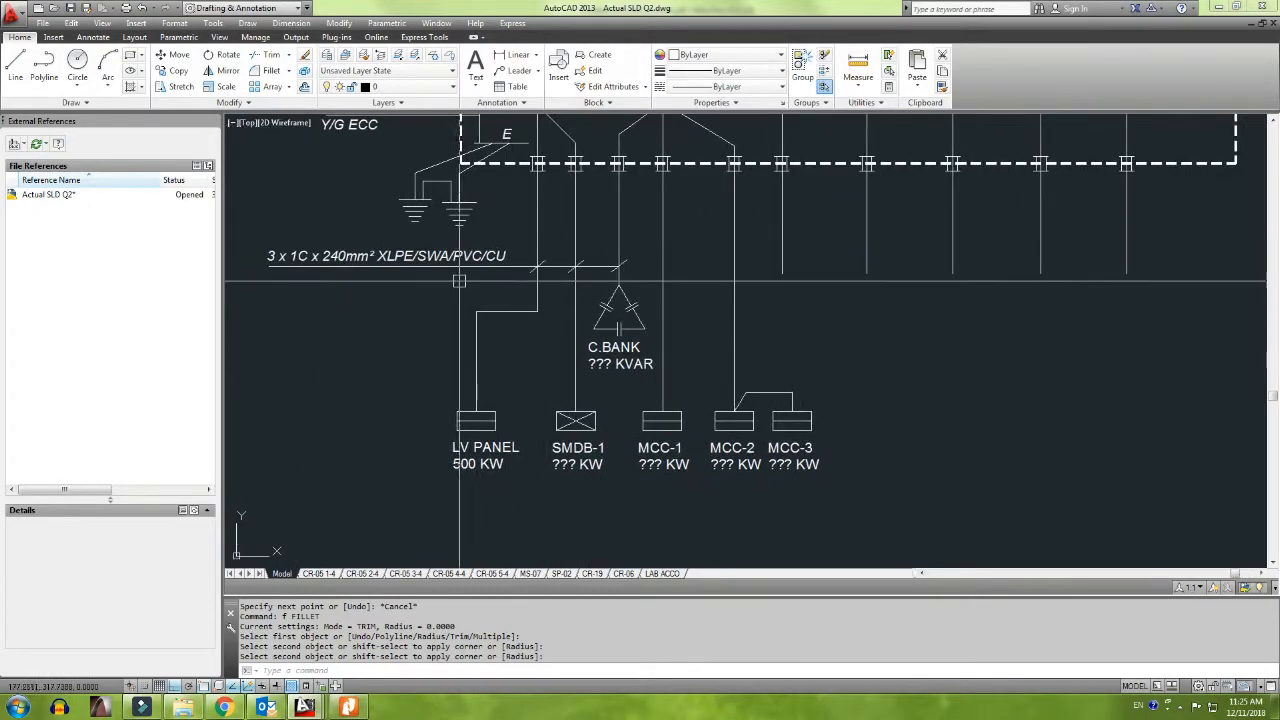
click(457, 280)
click(414, 251)
text(co)
key(Return)
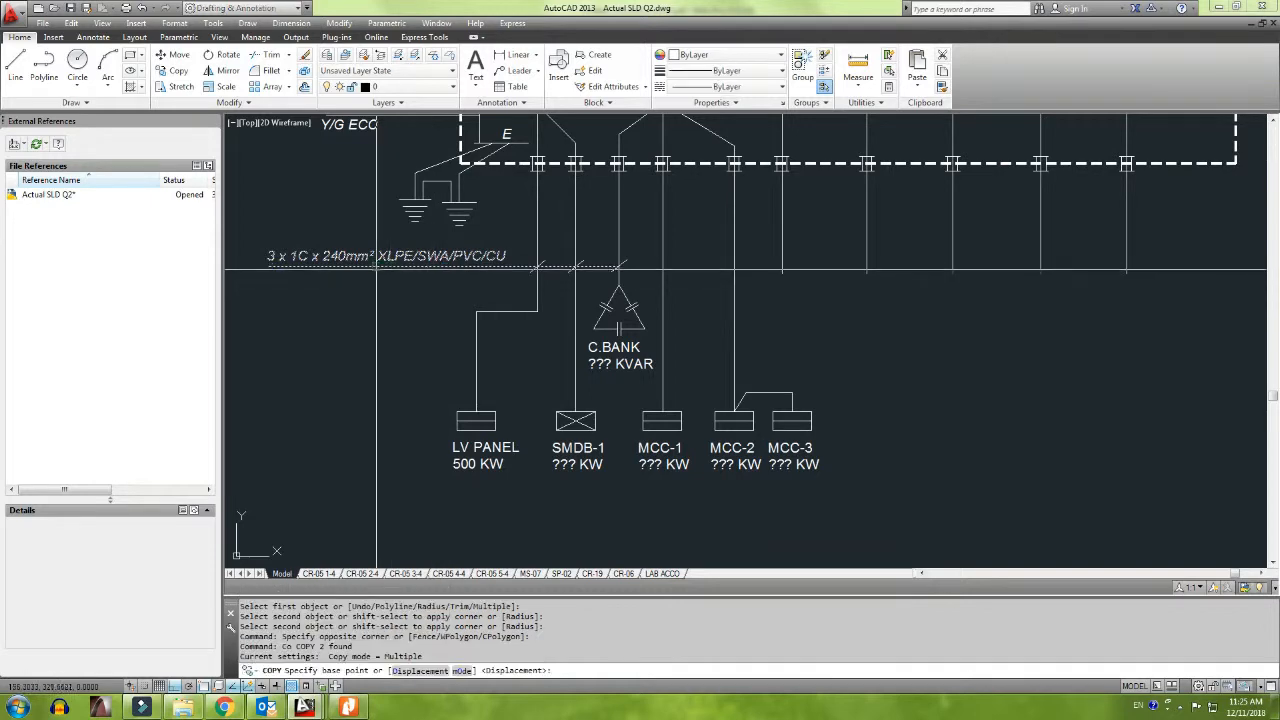
click(375, 268)
scroll(605, 300, down, 2)
middle_drag(443, 318, 469, 340)
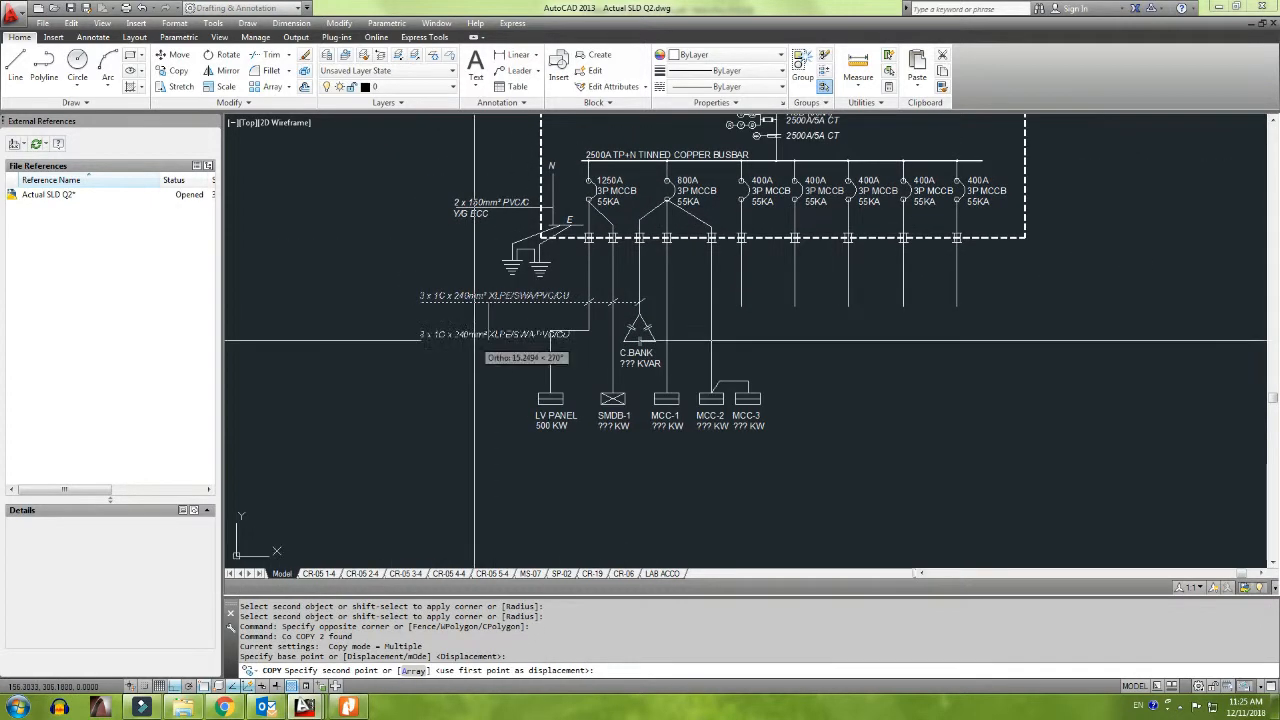
middle_drag(679, 374, 561, 373)
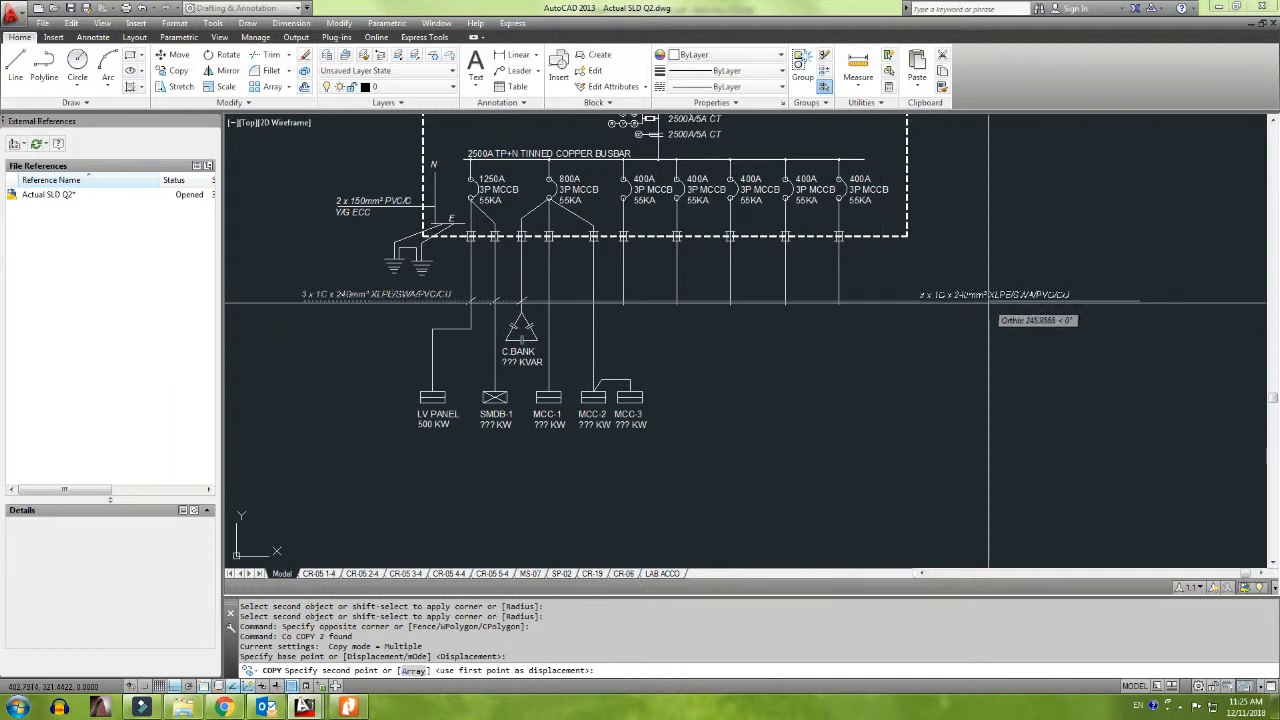
click(988, 300)
key(Escape)
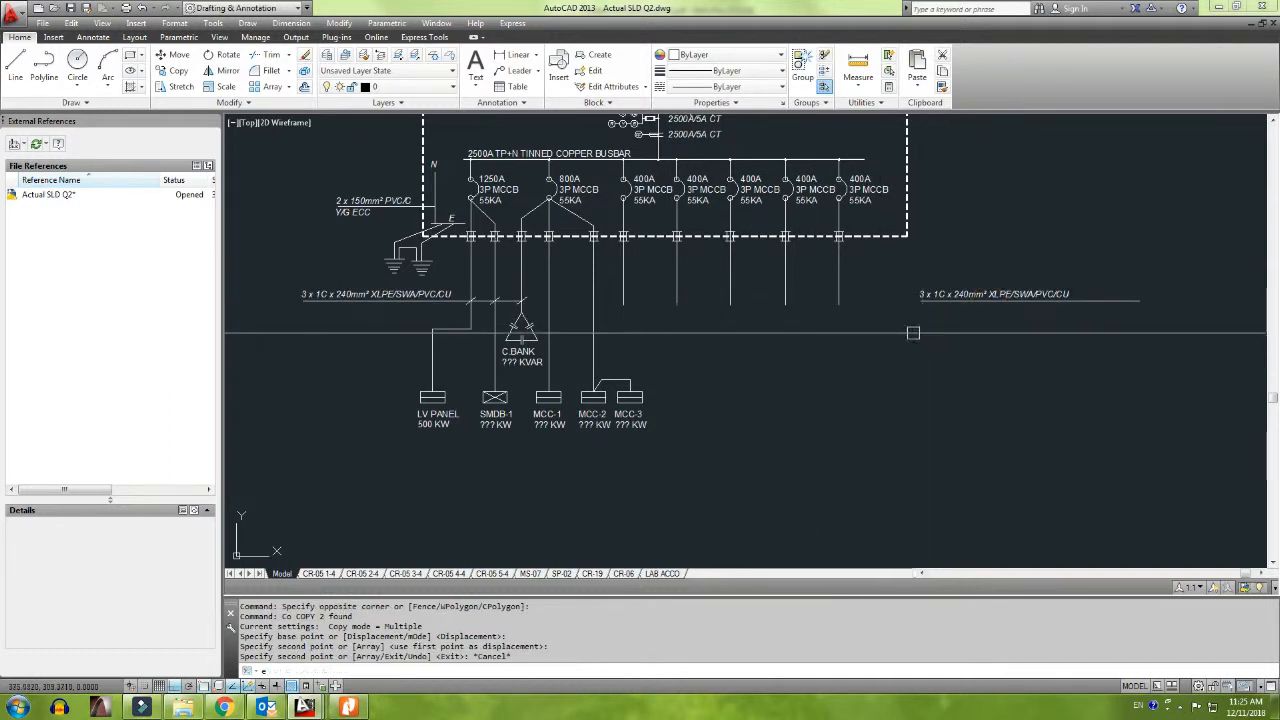
Step: Extend the copied cable label's line back to the vertical feeder of MCC-1
text(ex)
key(Return)
click(549, 308)
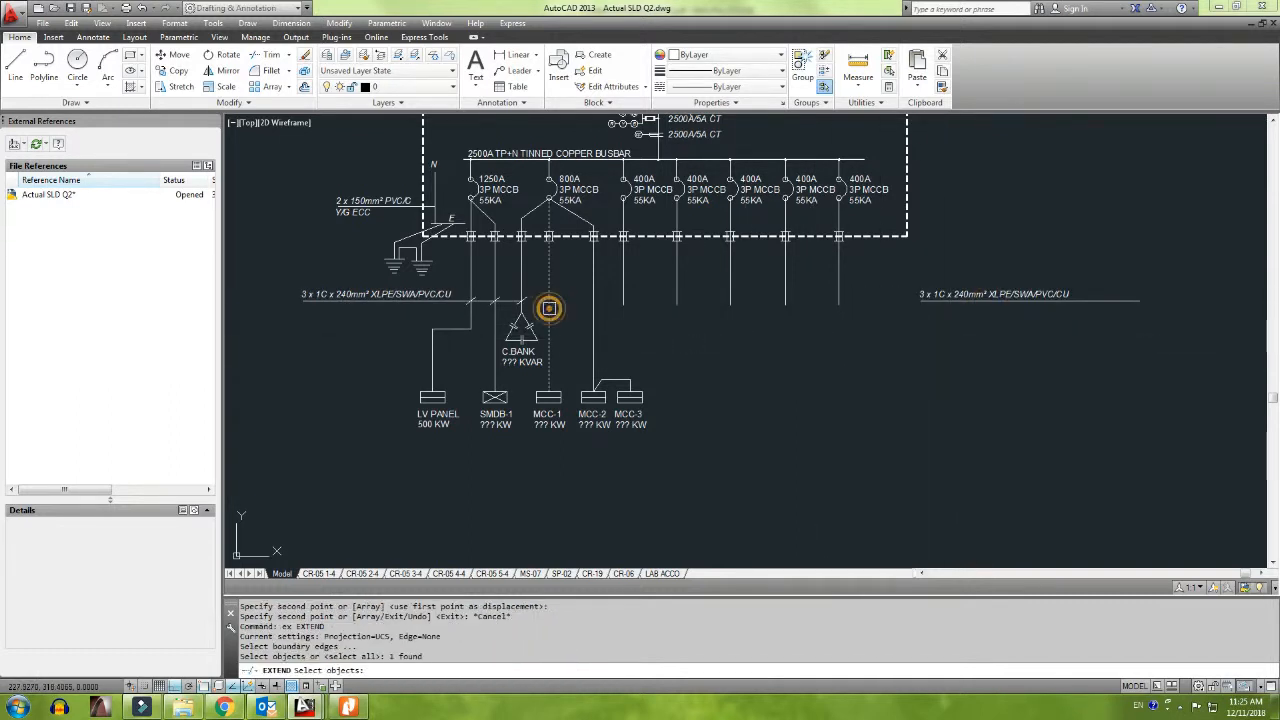
key(Return)
scroll(925, 315, up, 2)
scroll(933, 290, down, 2)
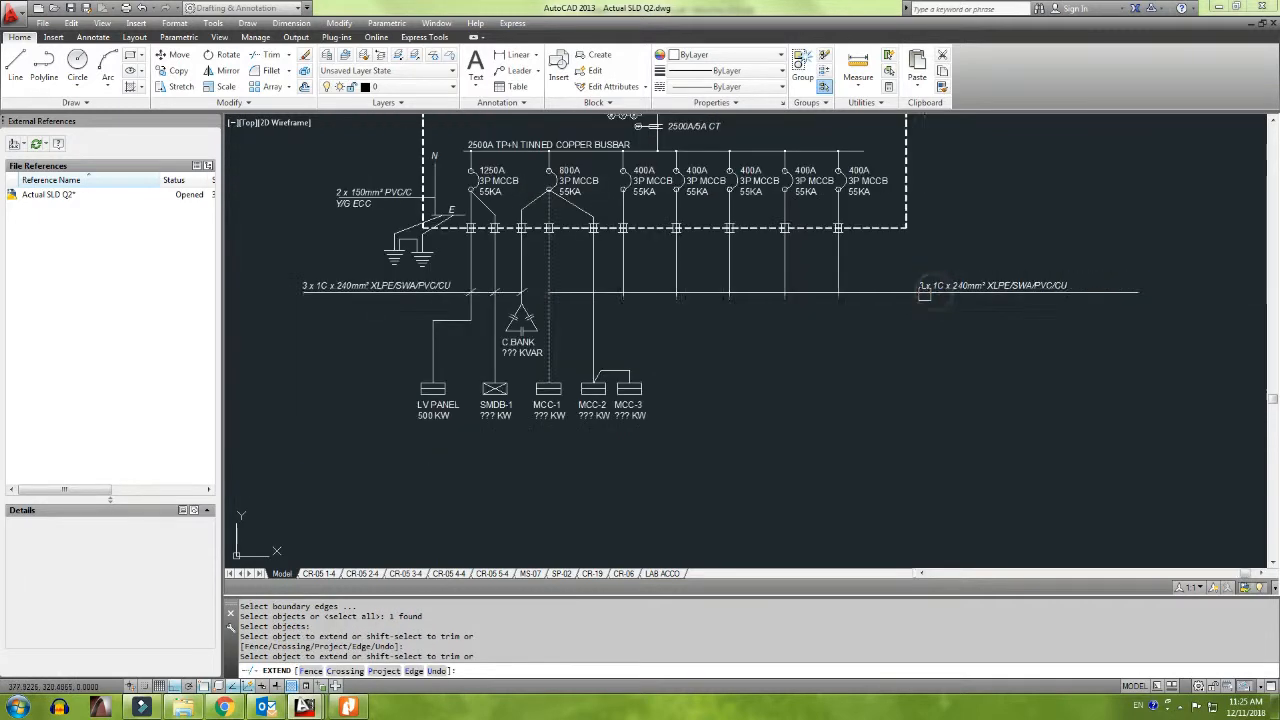
scroll(940, 285, up, 3)
key(Escape)
Step: Change the cable size in the copied label to 150mm², giving 3 x 1C x 150mm² XLPE/SWA/PVC/CU
double_click(1000, 280)
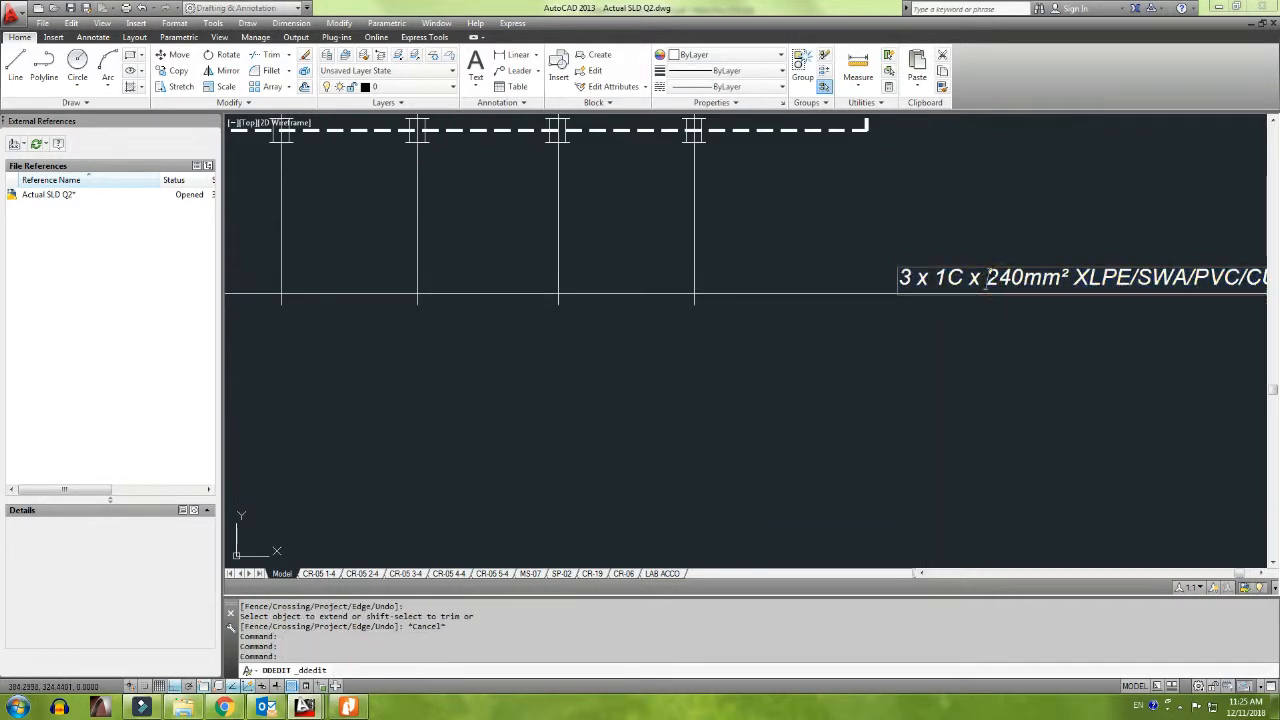
text(15)
click(1016, 353)
scroll(1016, 353, down, 4)
key(Escape)
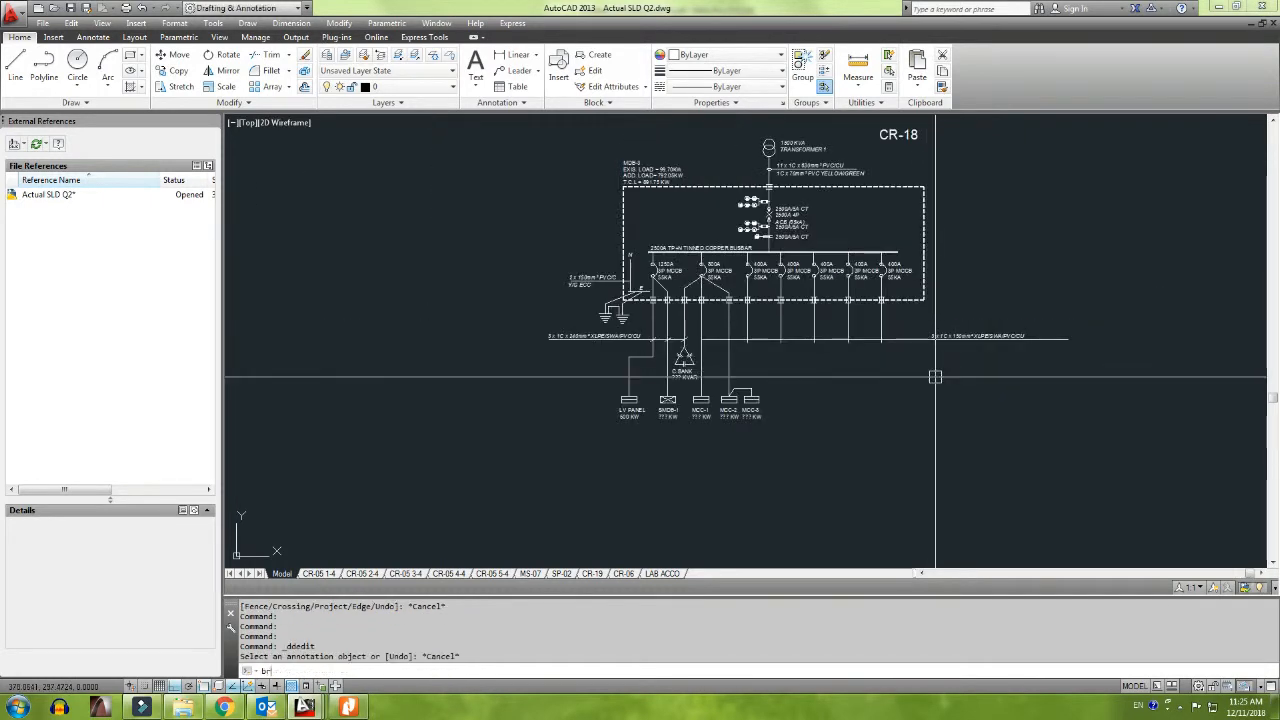
Step: Break off the excess of the 150mm² label line beyond the end of its text
key(Return)
scroll(1039, 352, up, 5)
click(964, 300)
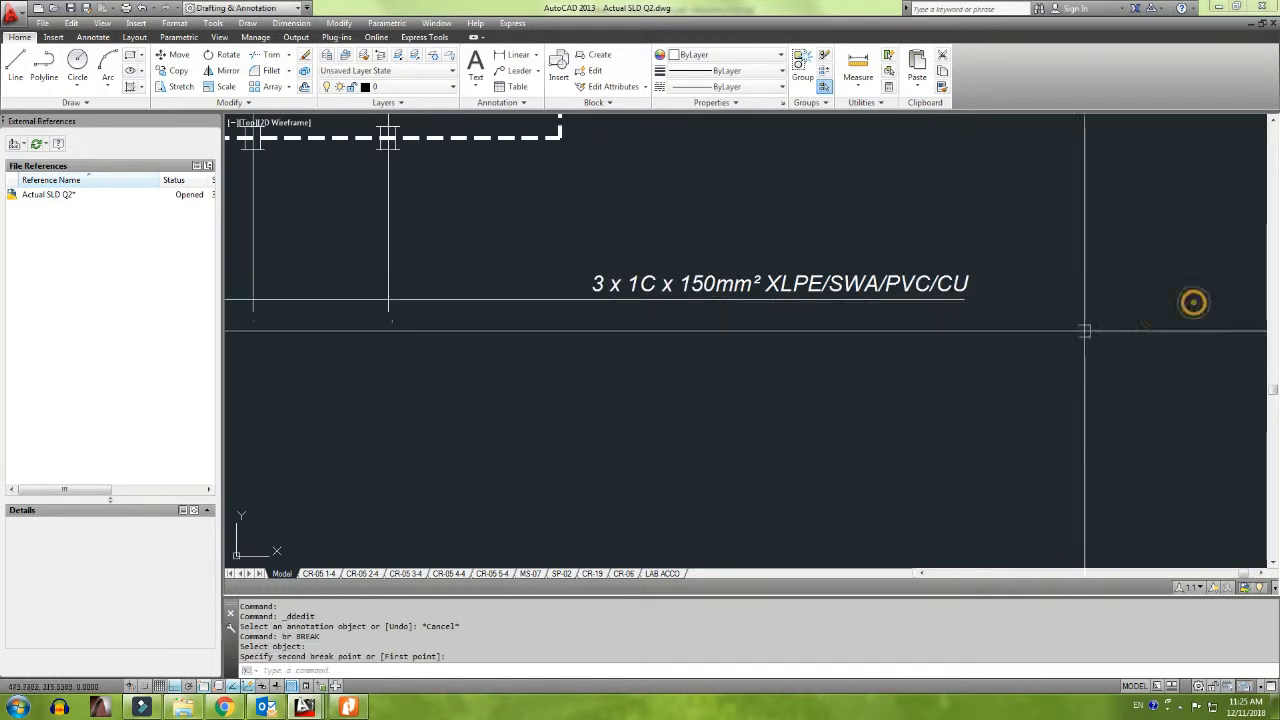
key(Escape)
Step: Copy the slanted tick mark from the capacitor bank feeder to the intersection of the MCC-1 feeder and the 150mm² line
scroll(1194, 310, down, 4)
scroll(572, 322, up, 4)
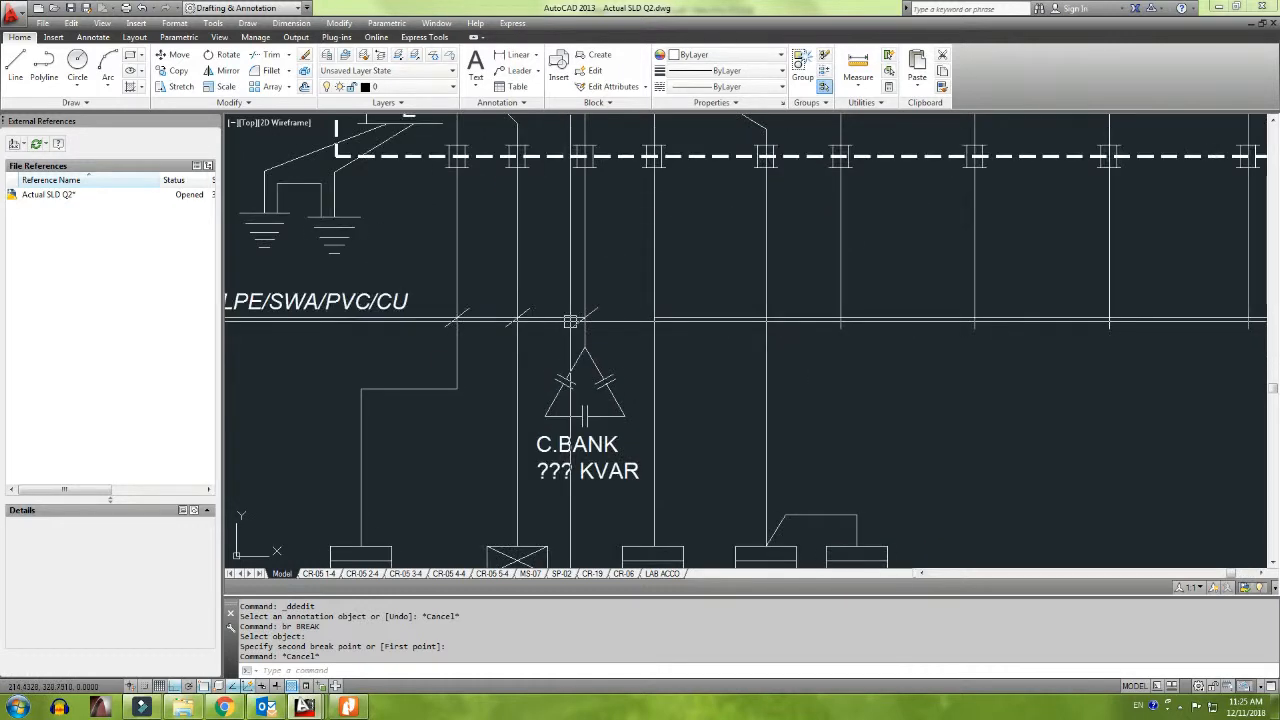
click(572, 328)
text(co)
key(Return)
scroll(611, 345, up, 4)
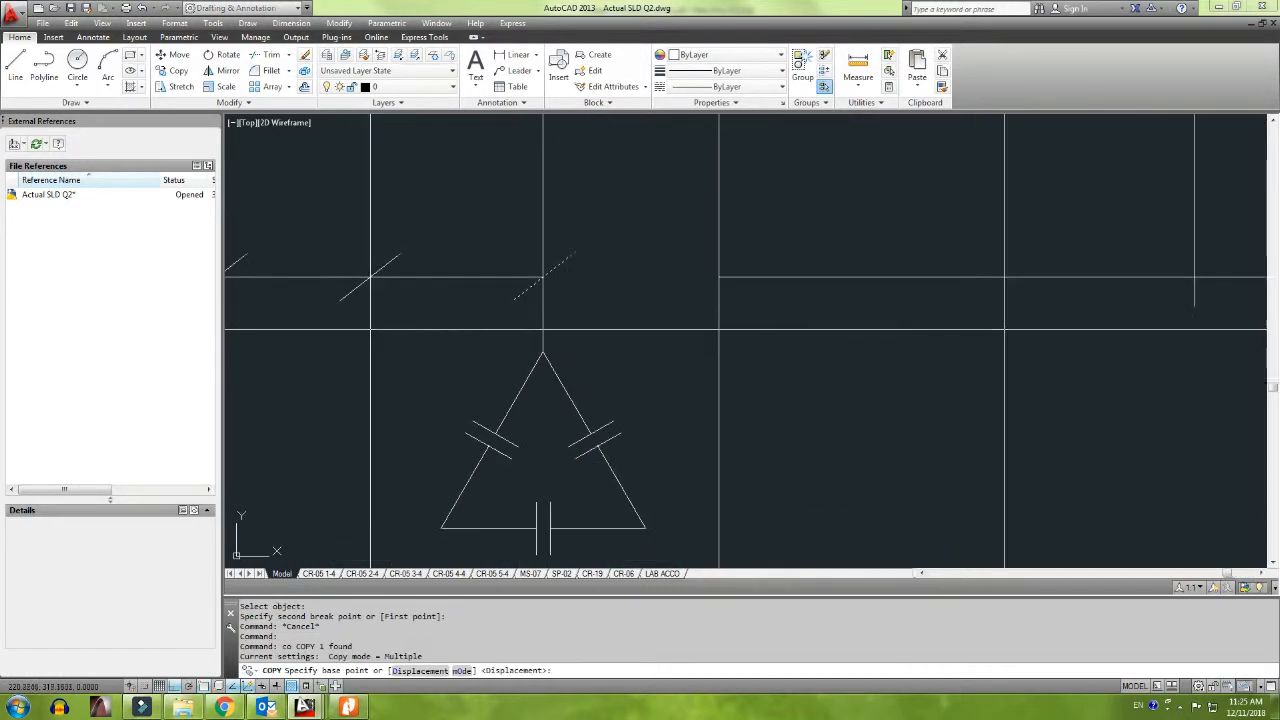
click(543, 277)
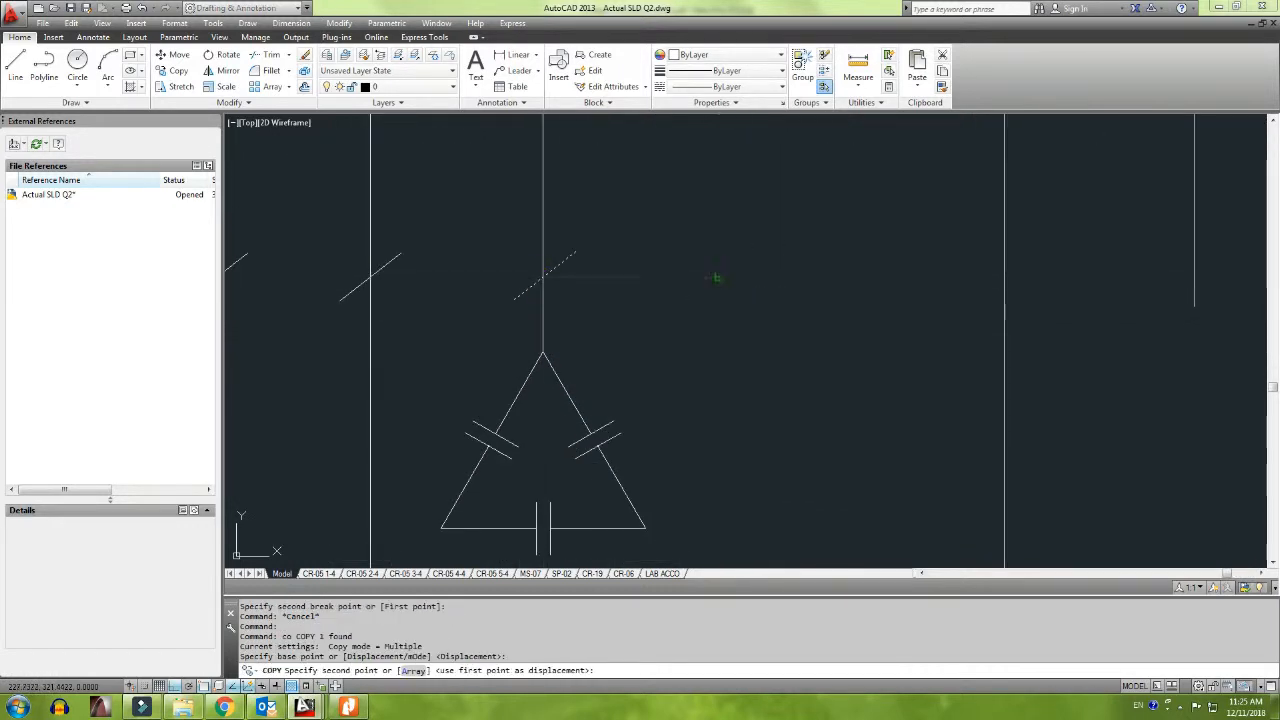
click(718, 284)
scroll(700, 350, down, 6)
key(Escape)
scroll(683, 418, down, 2)
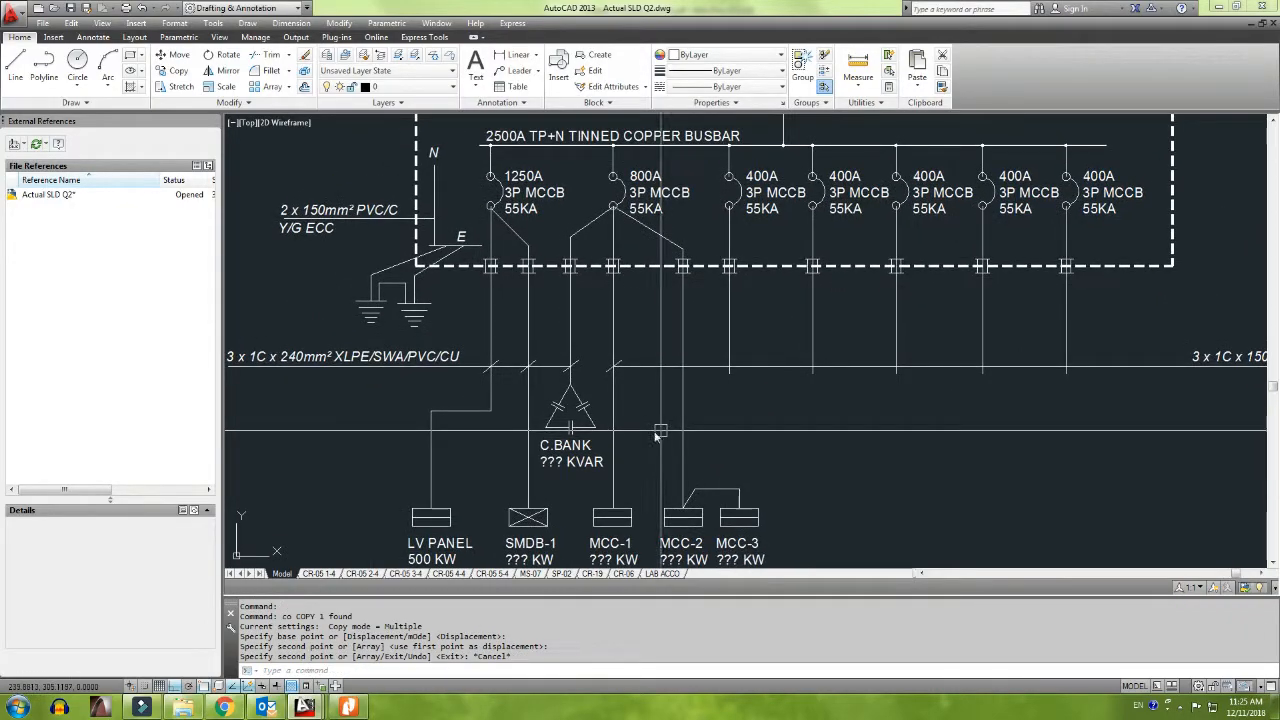
Step: Check the MCC-2 feeder cable in the scanned sketch and copy the 150mm² label with its line about 7 units upward
key(alt+Tab)
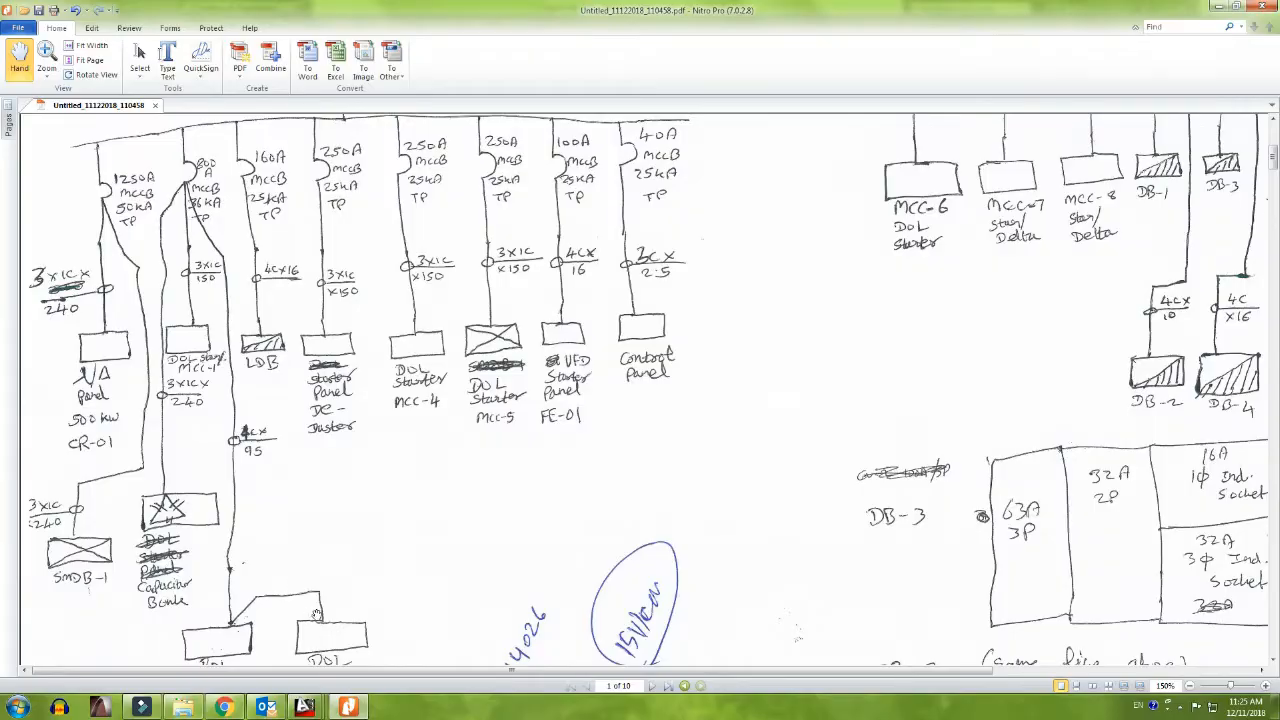
key(alt+Tab)
middle_drag(905, 467, 719, 408)
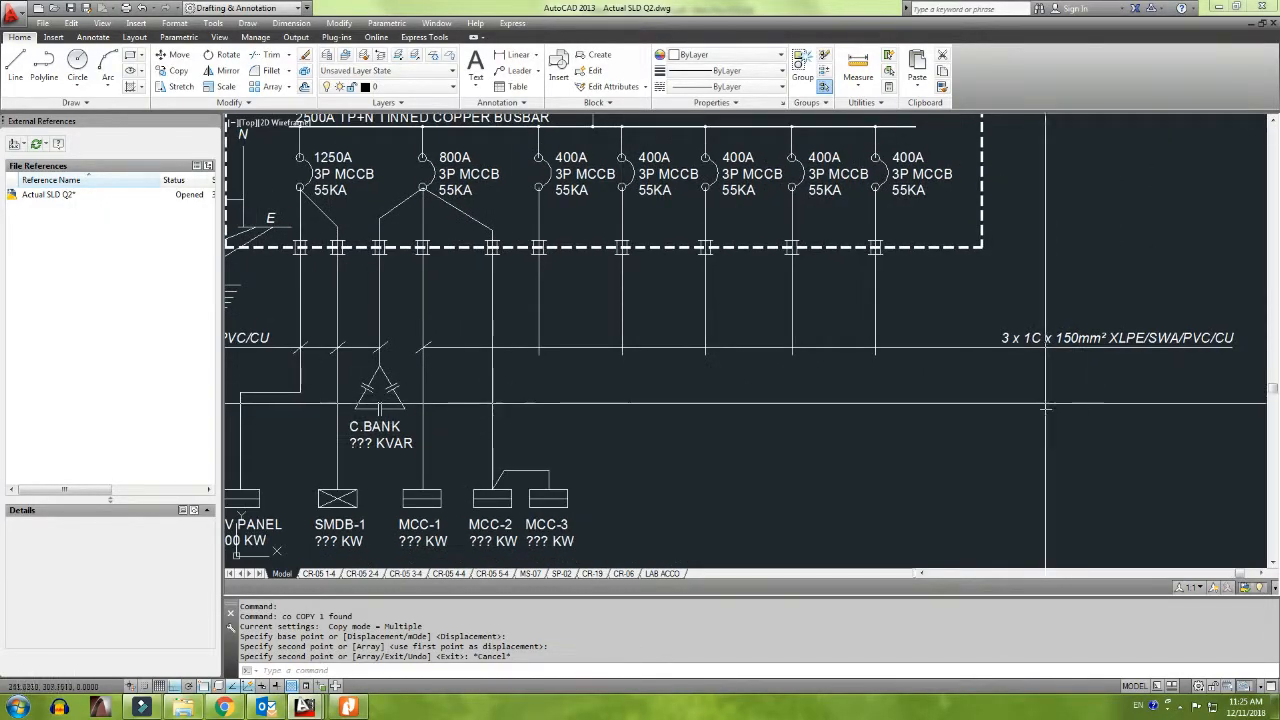
middle_drag(1089, 398, 889, 429)
click(846, 374)
click(806, 310)
text(co)
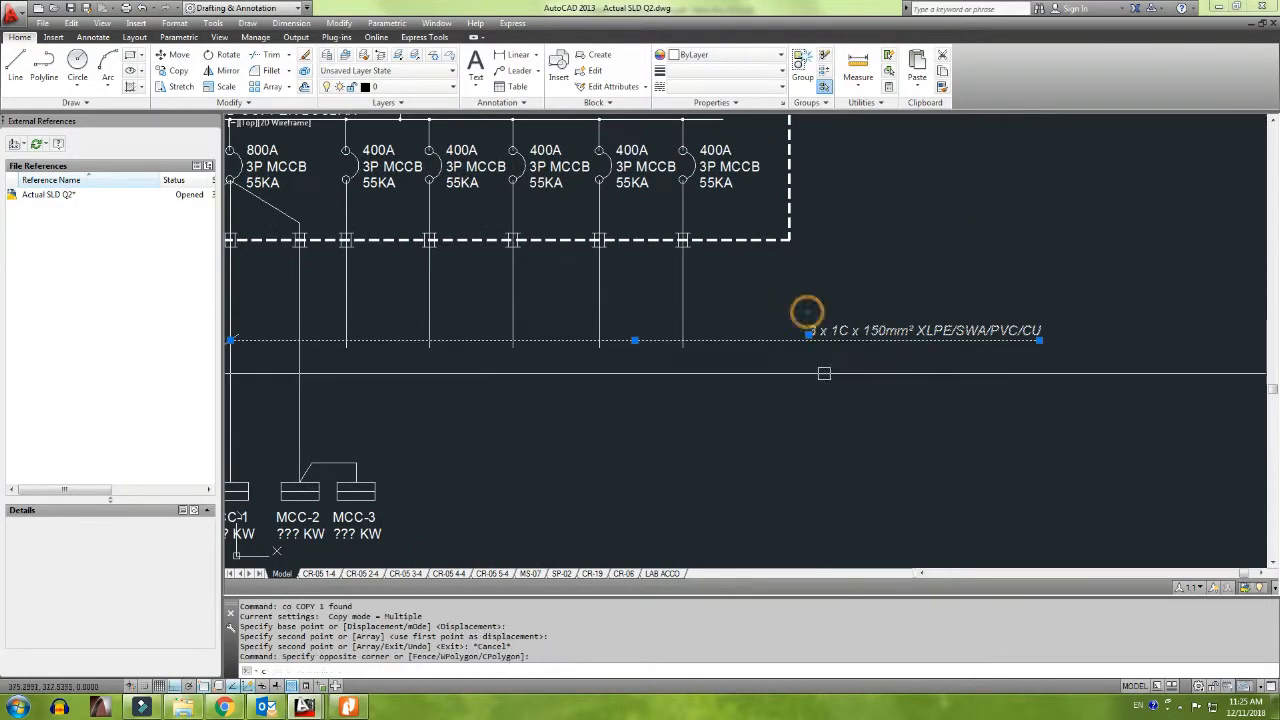
key(space)
click(825, 384)
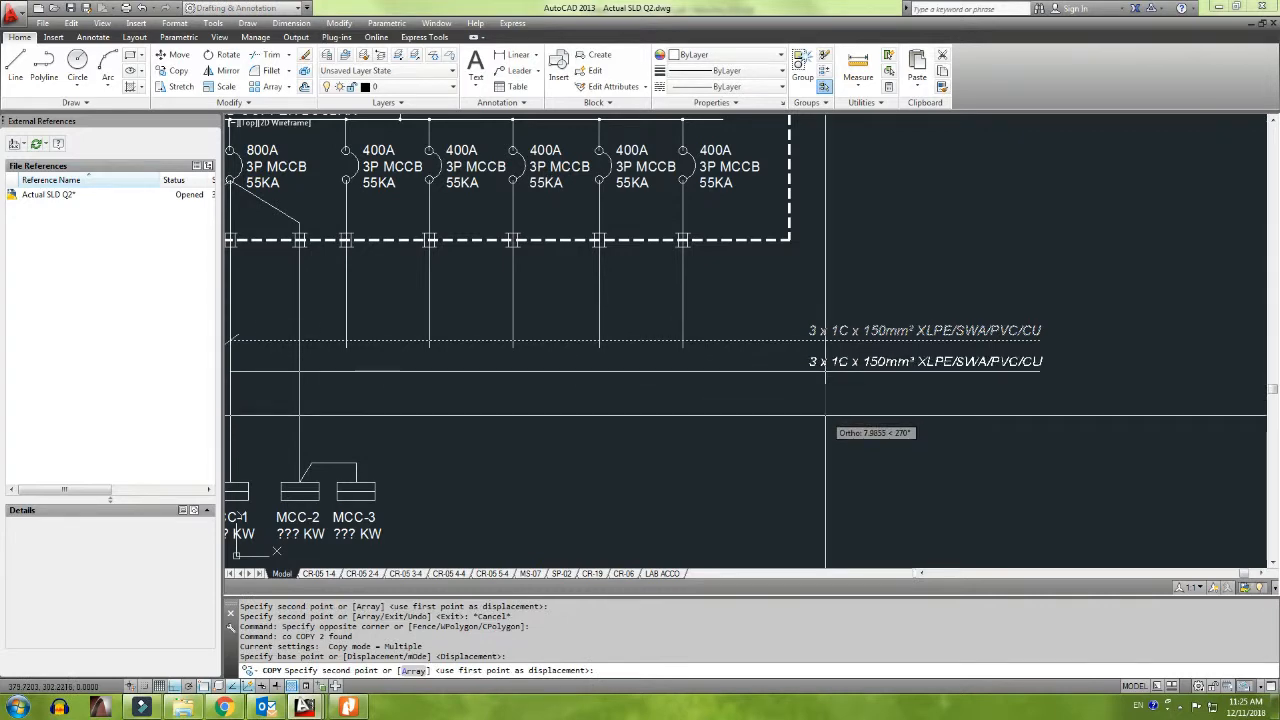
scroll(825, 415, down, 2)
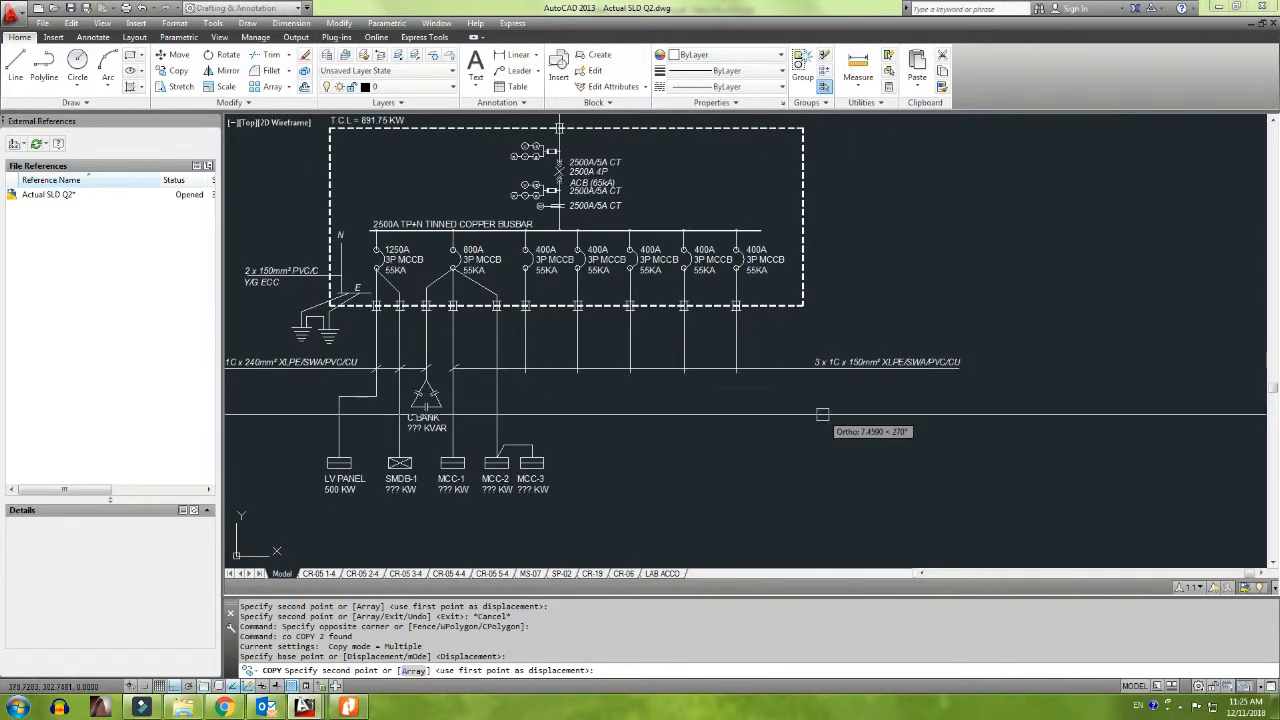
scroll(822, 414, up, 2)
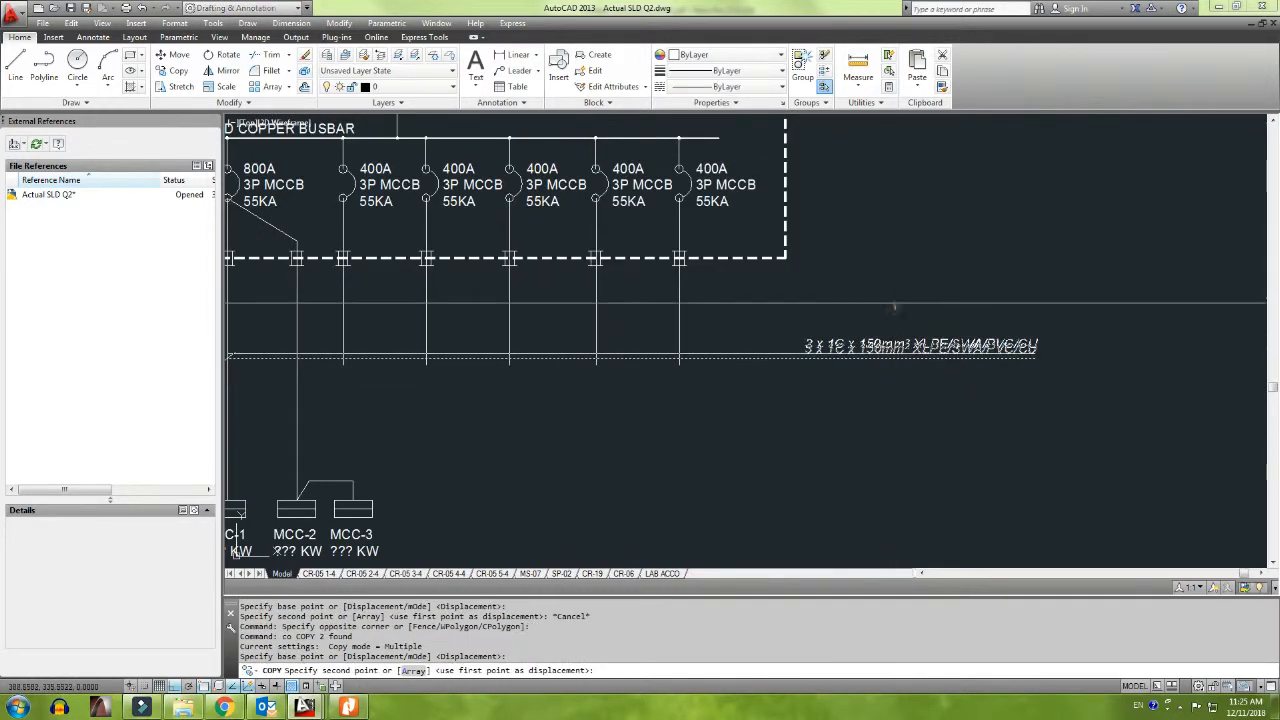
click(894, 281)
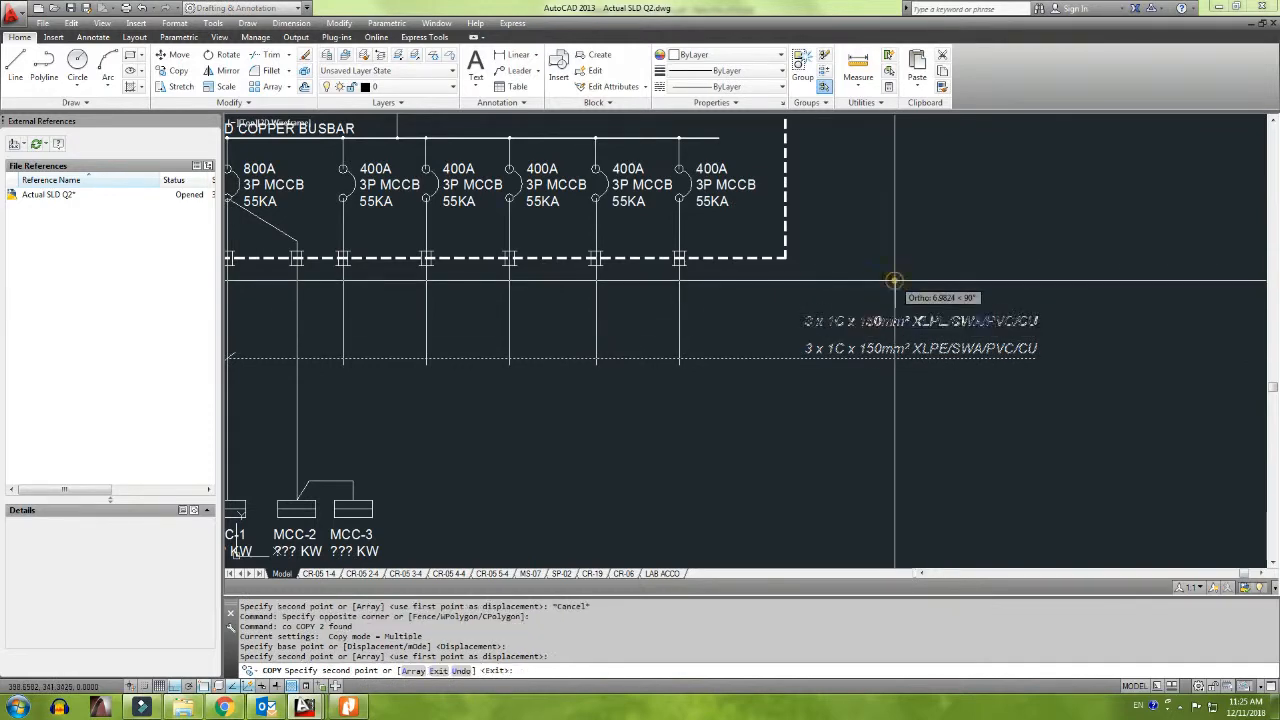
key(Escape)
Step: Edit the upper copied cable label to read 4C x 95mm² XLPE/SWA/PVC/CU
scroll(860, 303, up, 3)
click(757, 406)
double_click(757, 389)
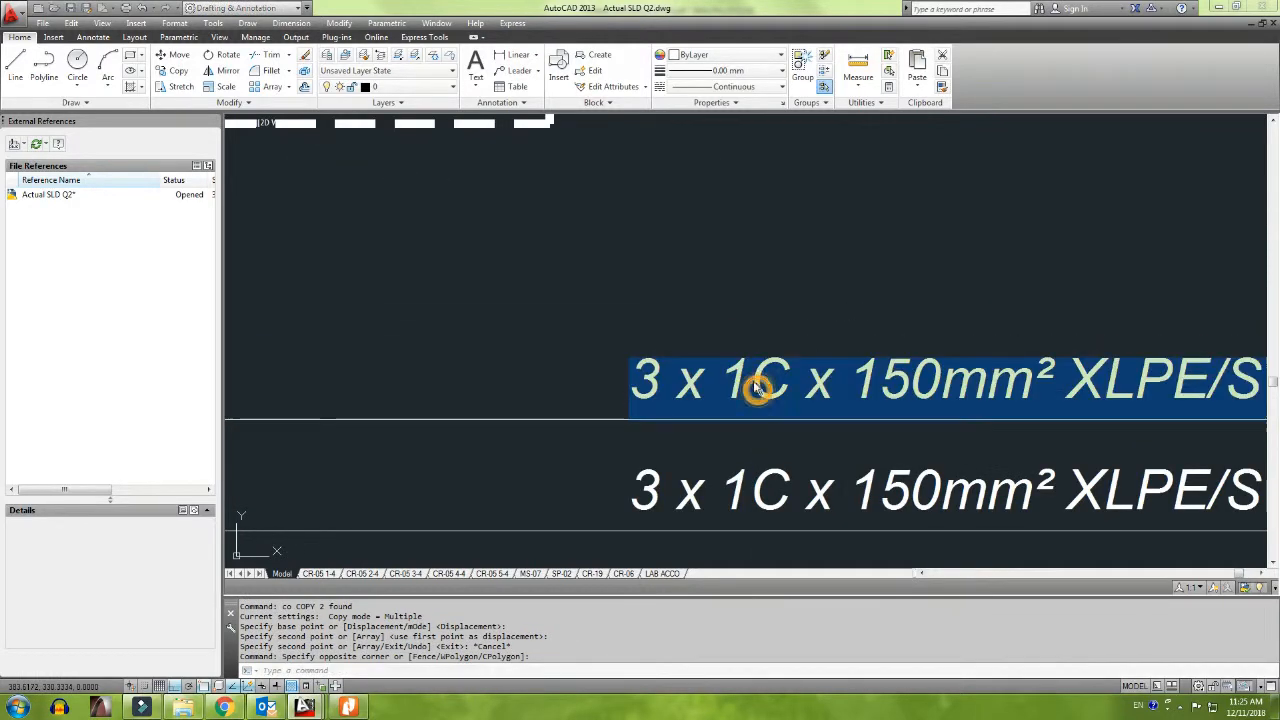
drag(757, 389, 591, 366)
text(4)
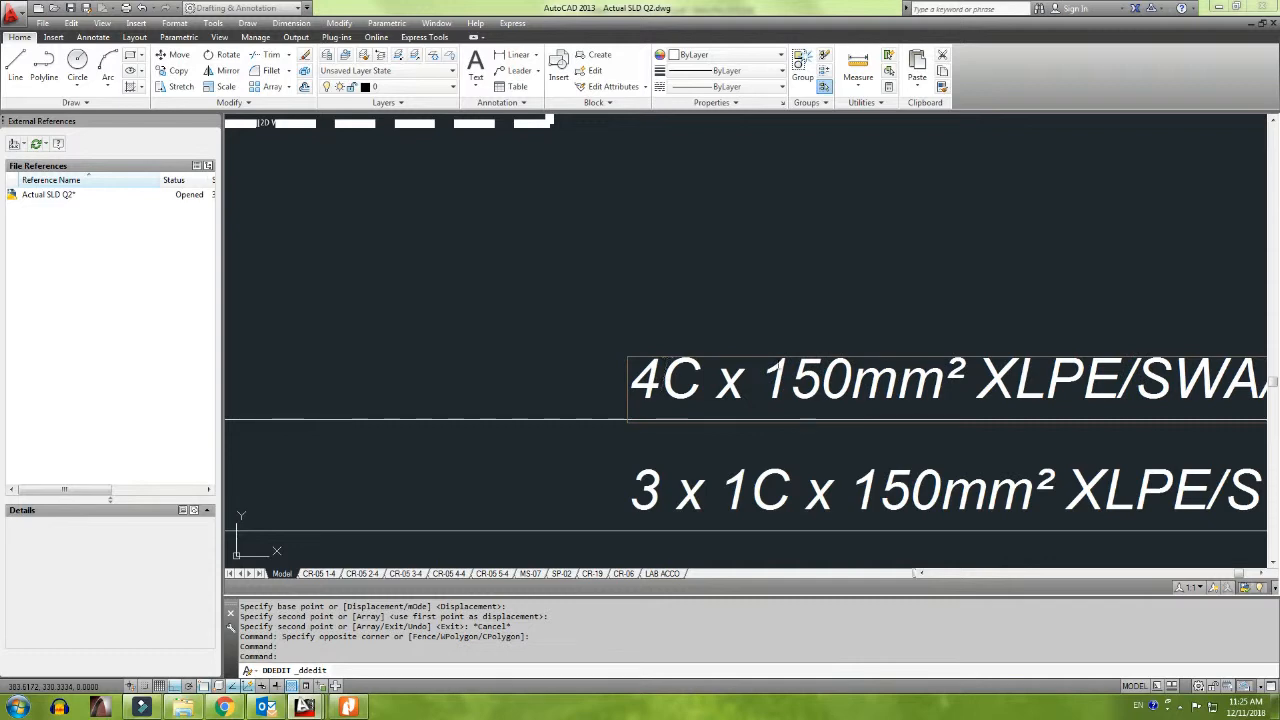
drag(762, 362, 846, 364)
text(95)
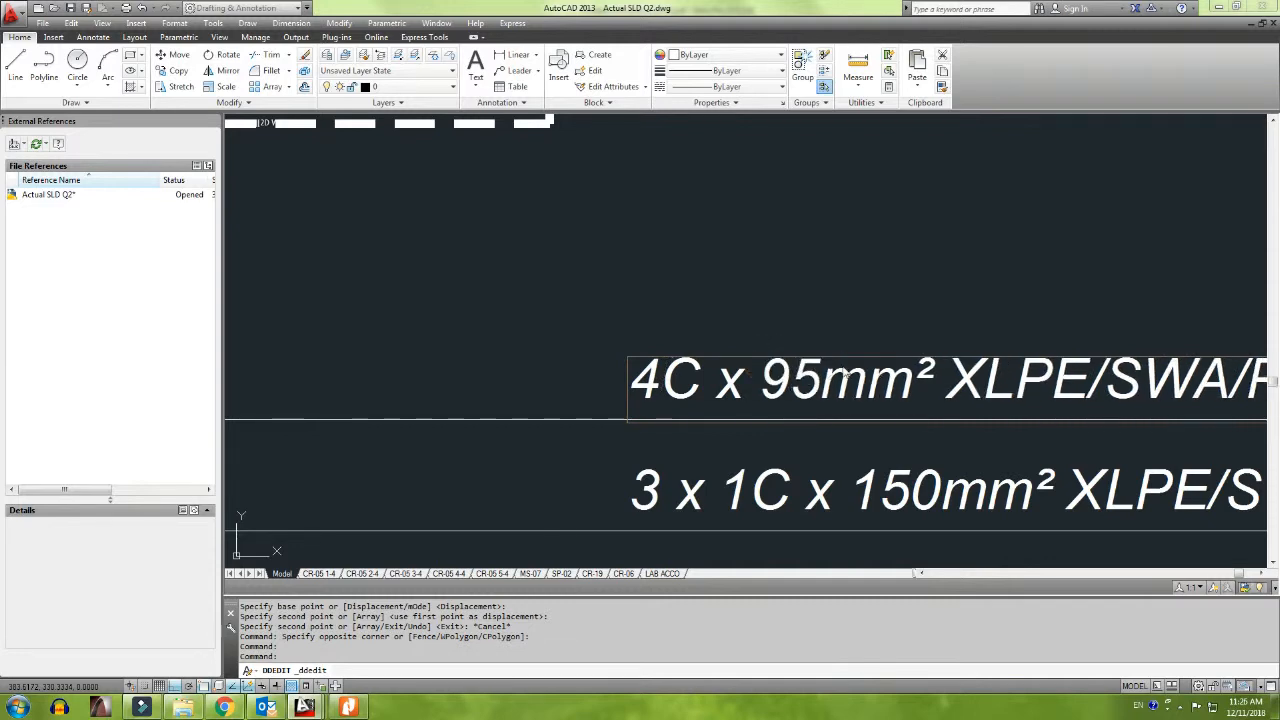
click(869, 280)
key(Escape)
Step: Copy the tick mark from the MCC-1 feeder to the intersection of the MCC-2 feeder and the 4C x 95mm² line
scroll(869, 280, down, 5)
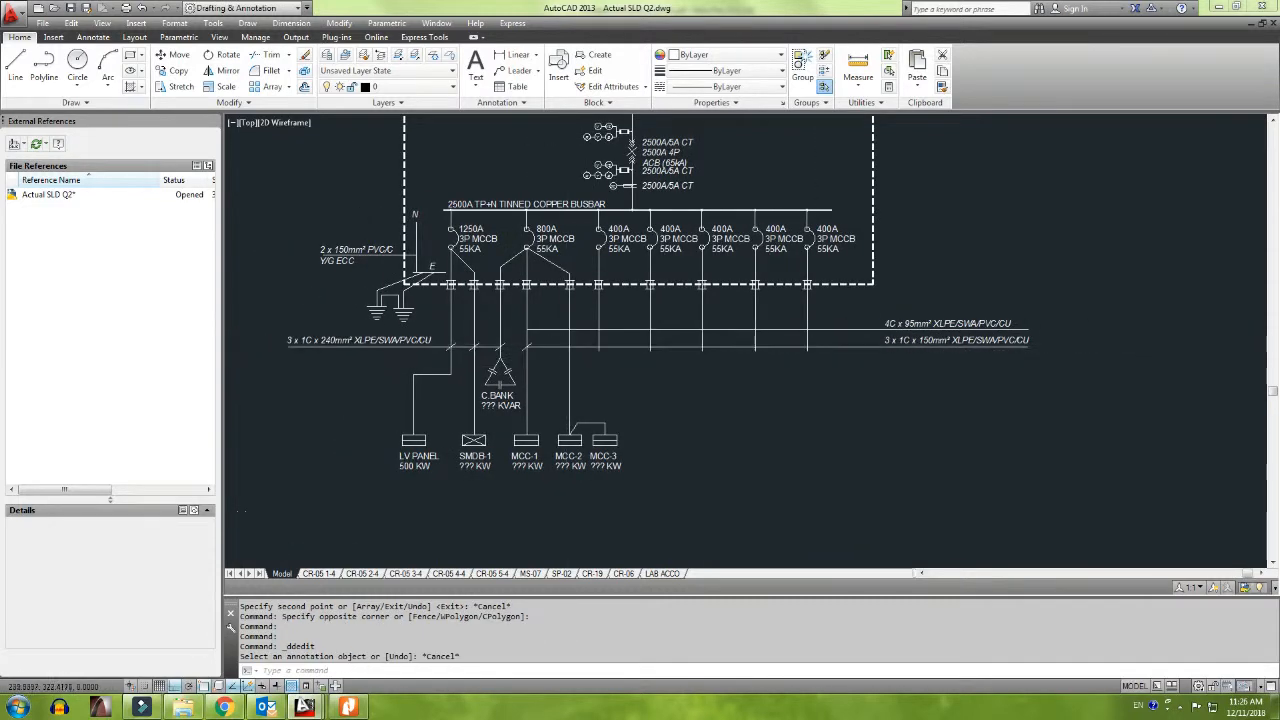
scroll(451, 343, up, 4)
click(485, 349)
text(co)
key(Return)
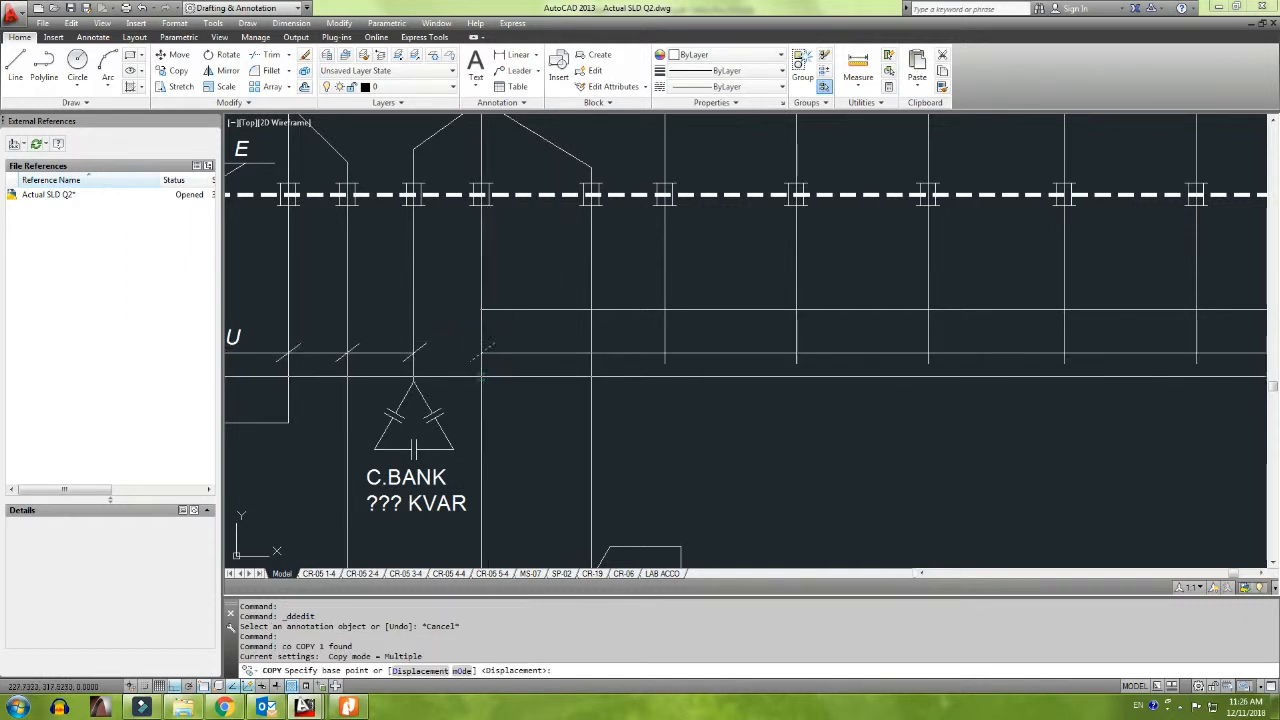
scroll(482, 372, up, 2)
click(482, 352)
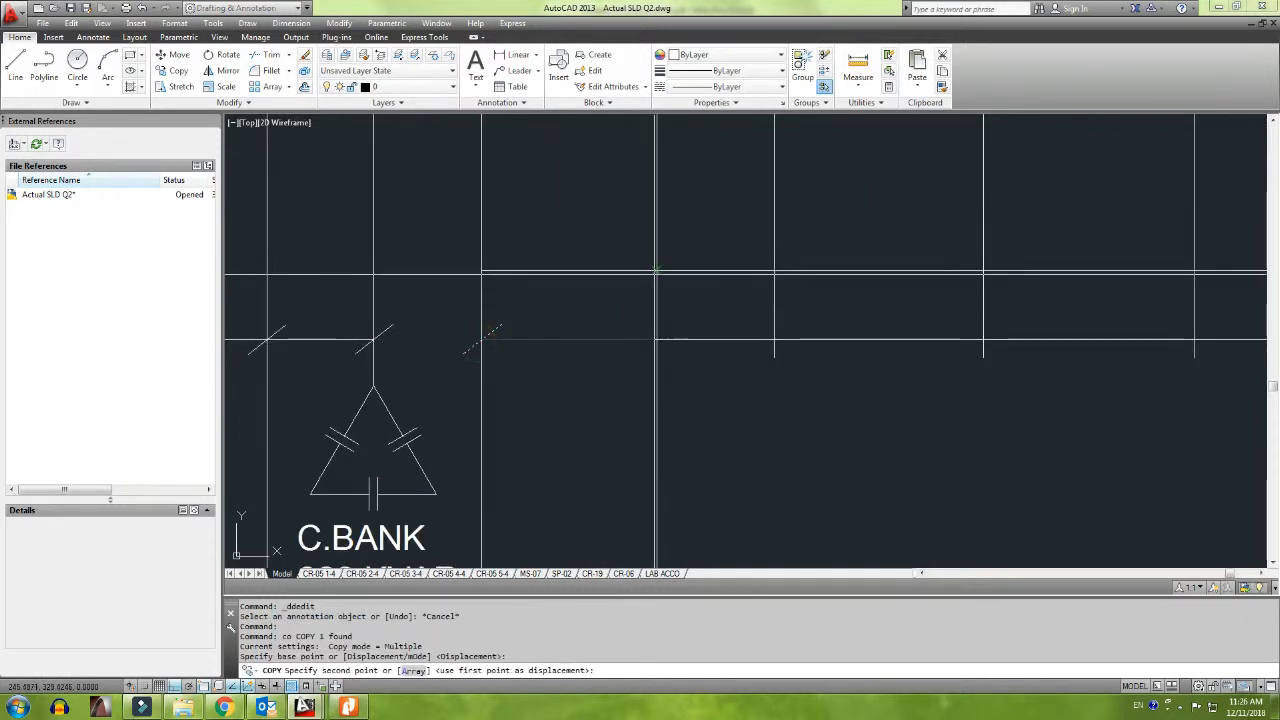
click(655, 274)
scroll(640, 290, down, 4)
key(Escape)
Step: Trim the 4C x 95mm² line between the MCC-1 and MCC-2 feeders so that it starts at the MCC-2 feeder
text(tr TRIM)
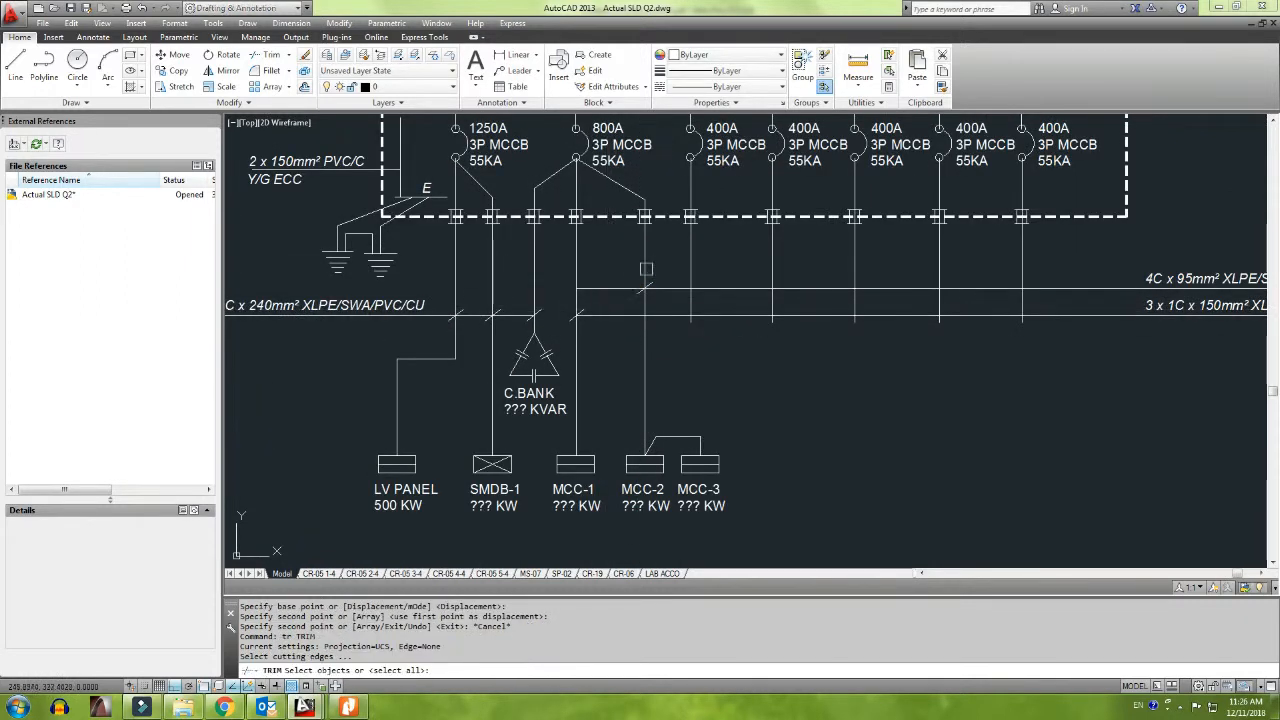
key(Return)
click(620, 289)
key(Return)
key(Escape)
scroll(638, 338, down, 2)
middle_drag(618, 271, 570, 270)
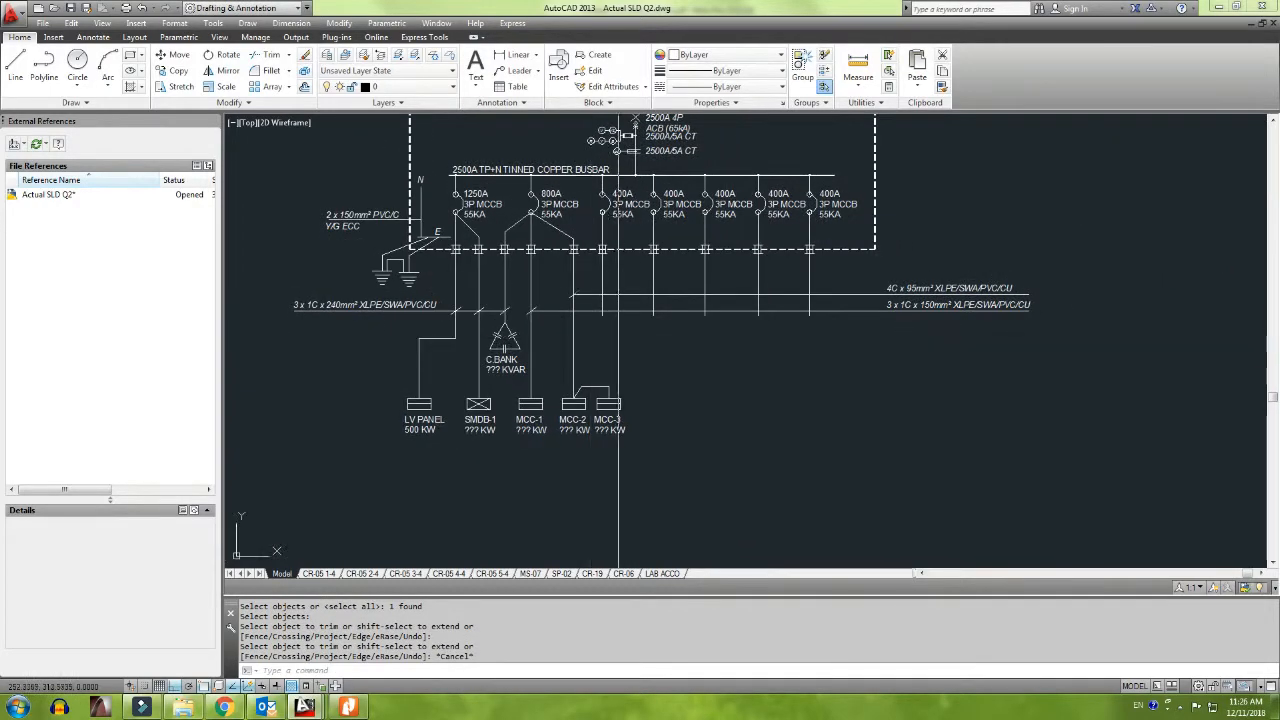
Step: Check the sketch's third feeder and copy the DB-SITE OFFICE board symbol to the lower end of the first 400A MCCB feeder
key(alt+Tab)
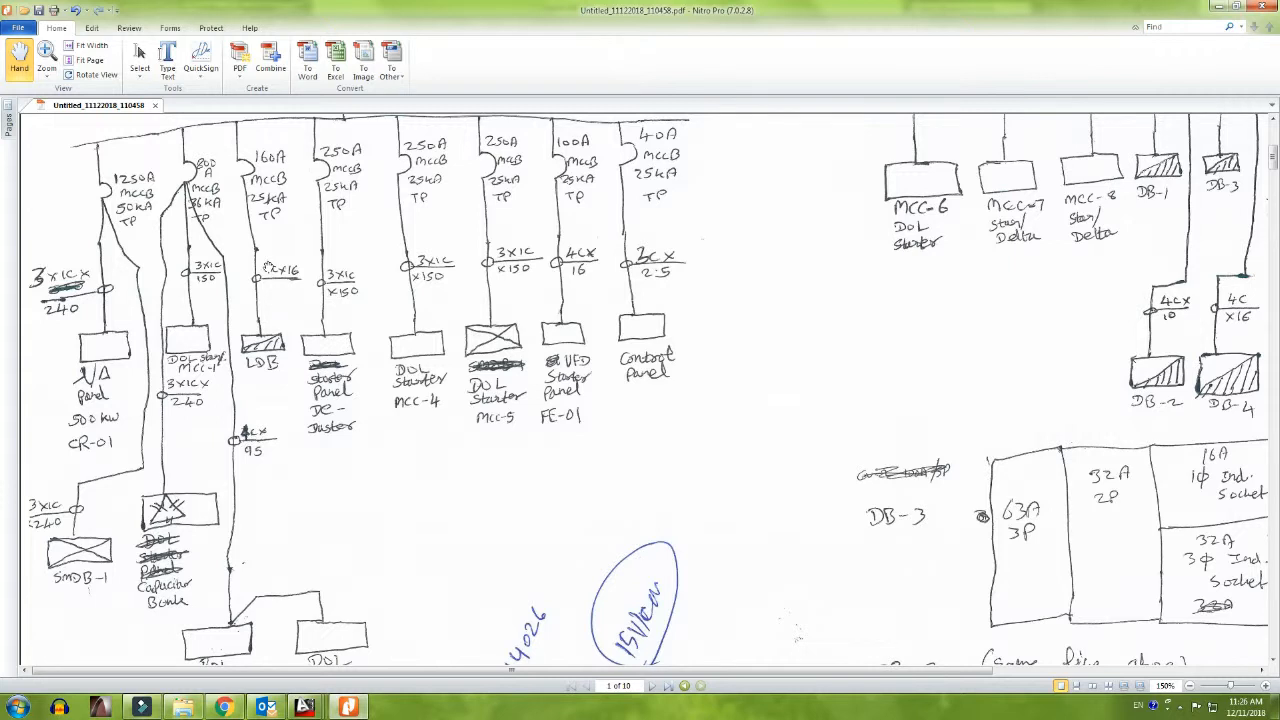
scroll(275, 183, up, 1)
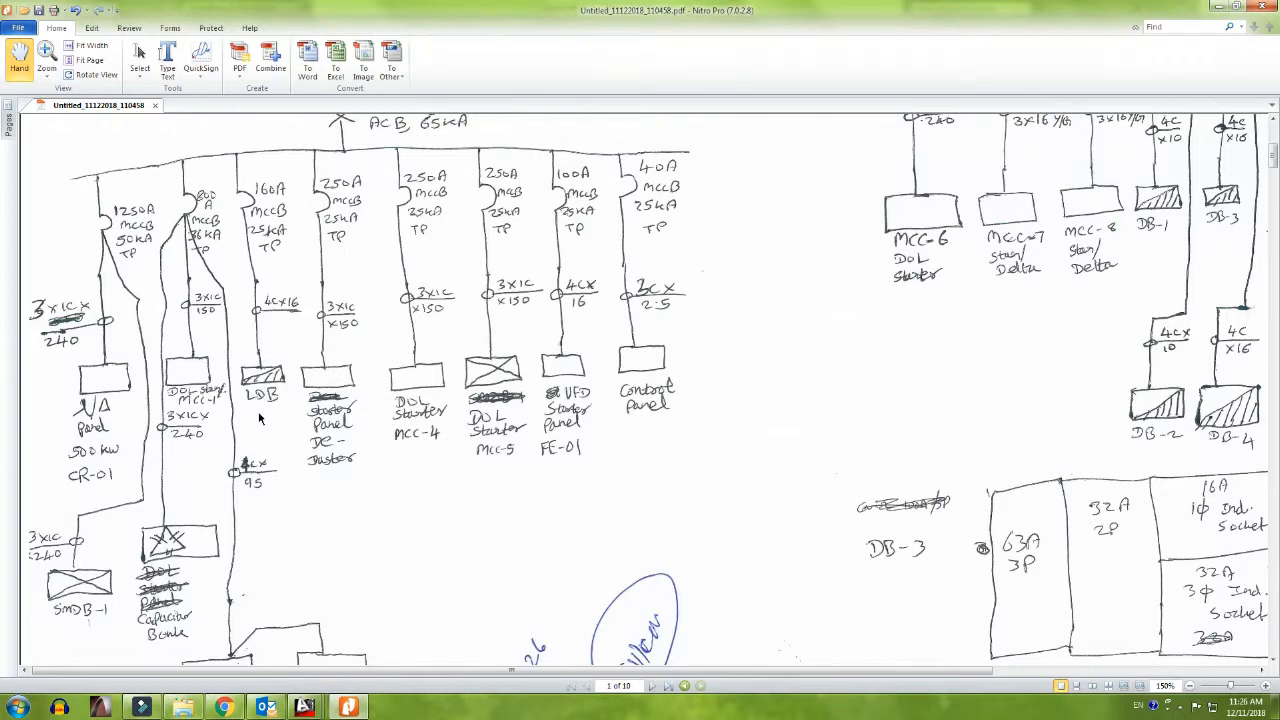
key(alt+Tab)
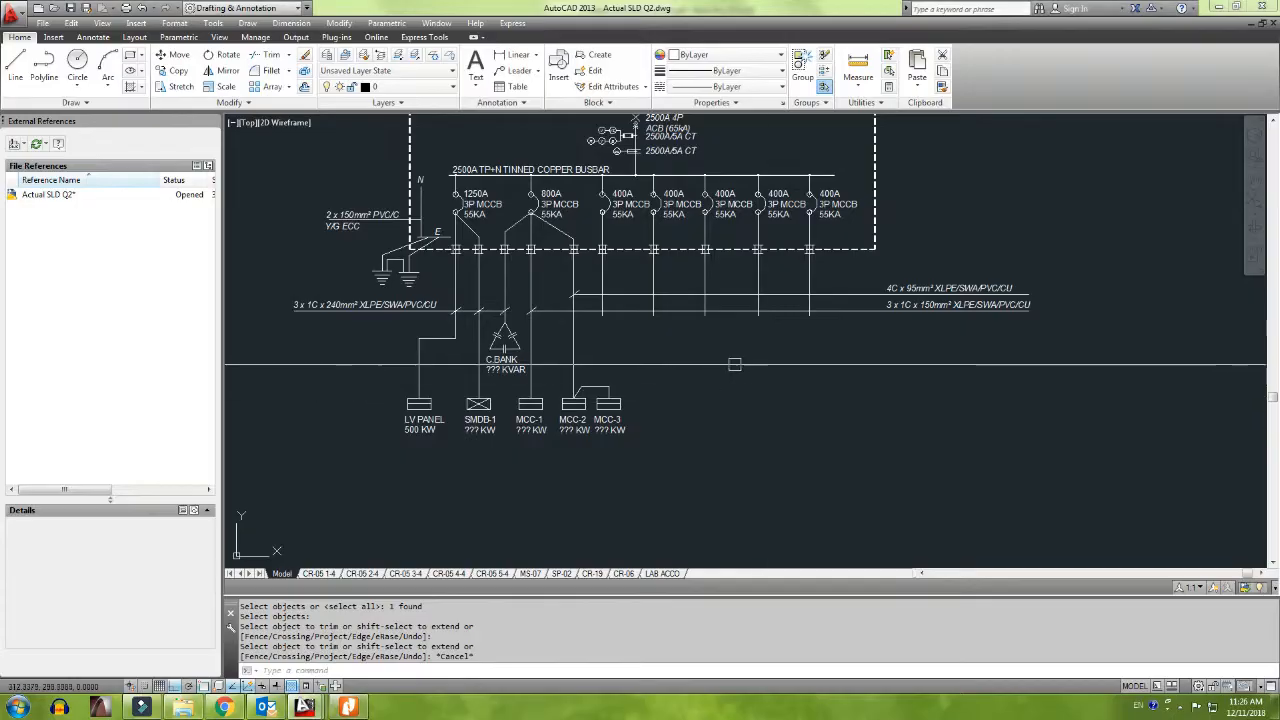
scroll(548, 370, down, 5)
middle_drag(471, 394, 844, 323)
scroll(840, 322, down, 2)
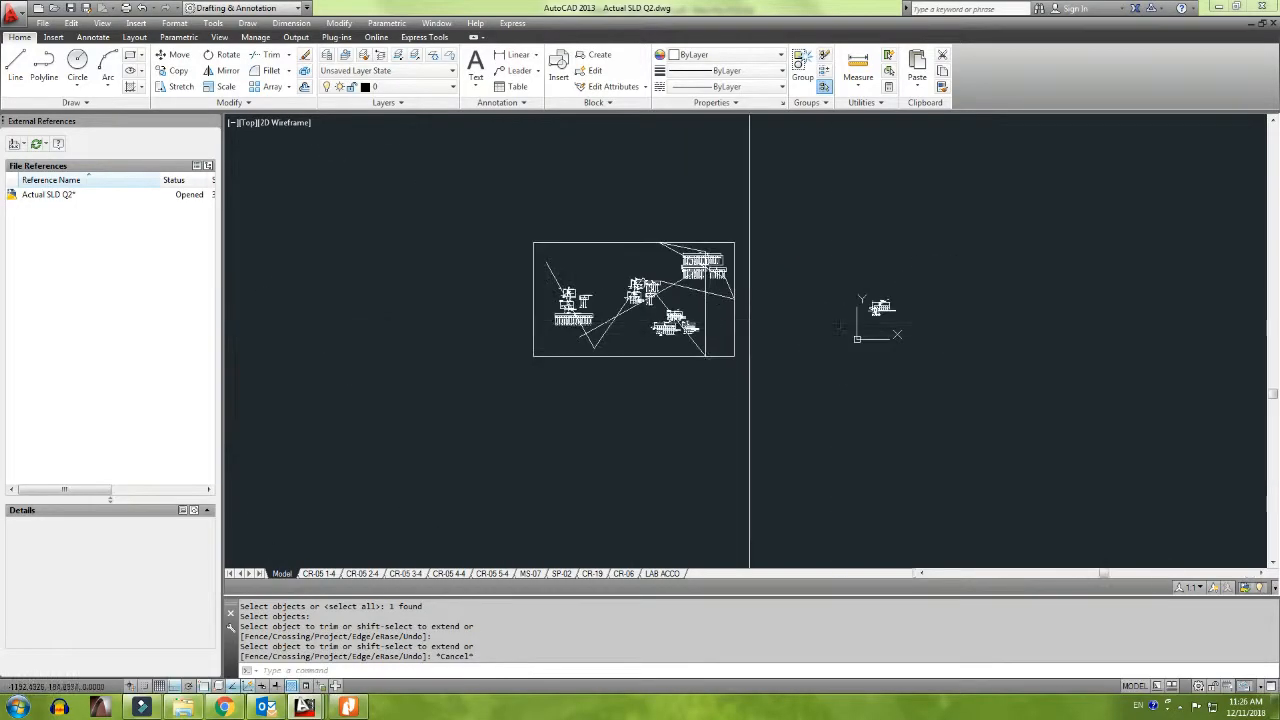
scroll(652, 312, up, 4)
scroll(803, 429, up, 4)
middle_drag(668, 440, 352, 418)
scroll(352, 418, down, 2)
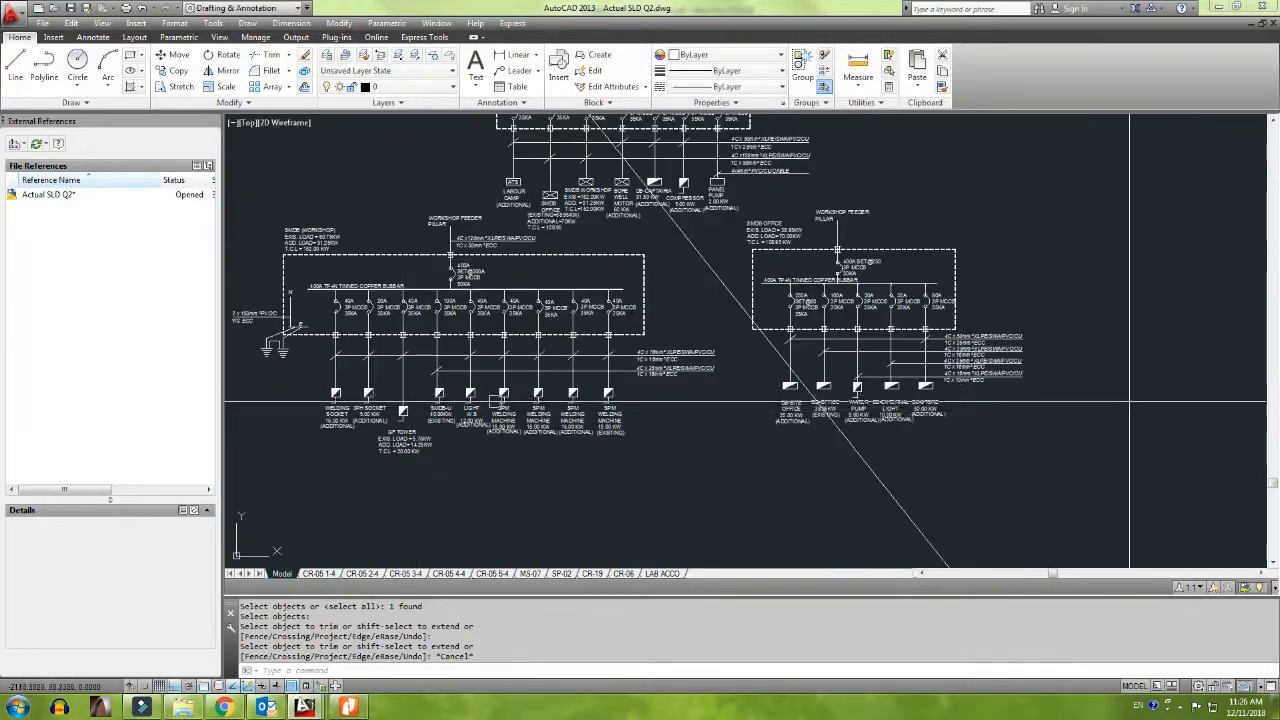
scroll(759, 386, up, 2)
click(791, 365)
click(873, 400)
text(Co)
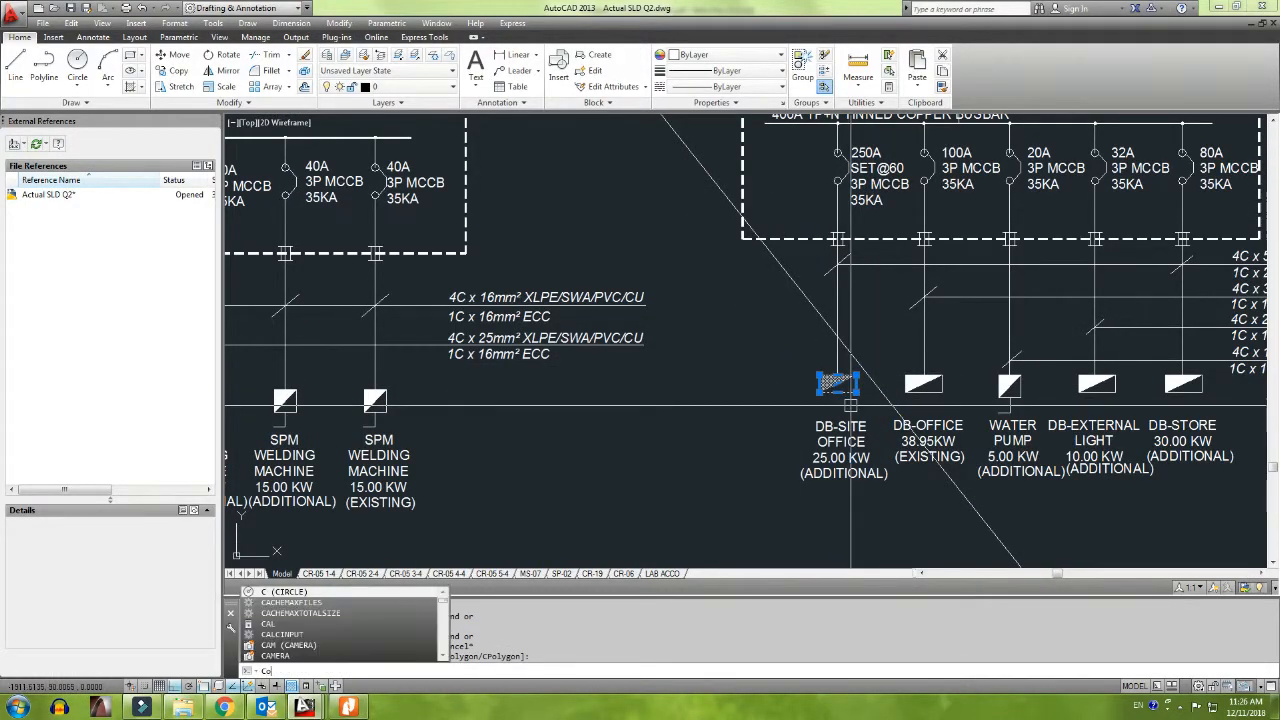
key(Return)
scroll(845, 390, up, 7)
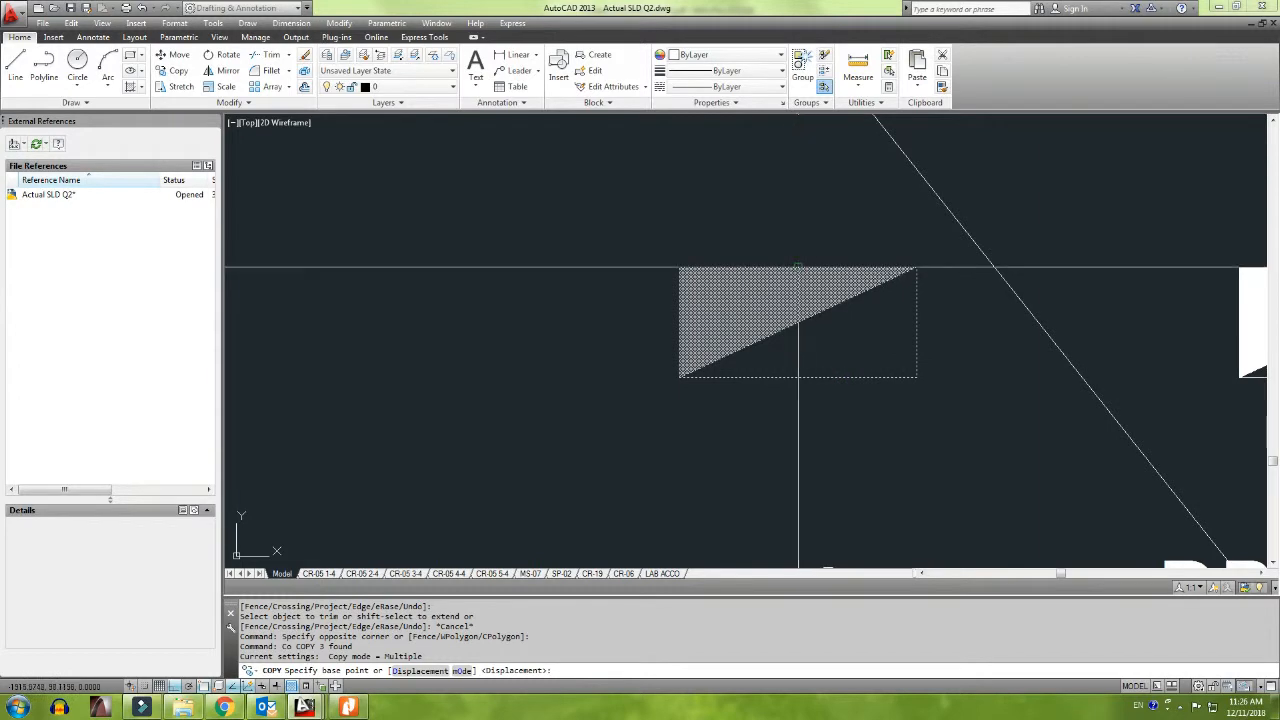
click(798, 267)
scroll(497, 375, down, 7)
scroll(955, 388, down, 1)
middle_drag(955, 388, 463, 450)
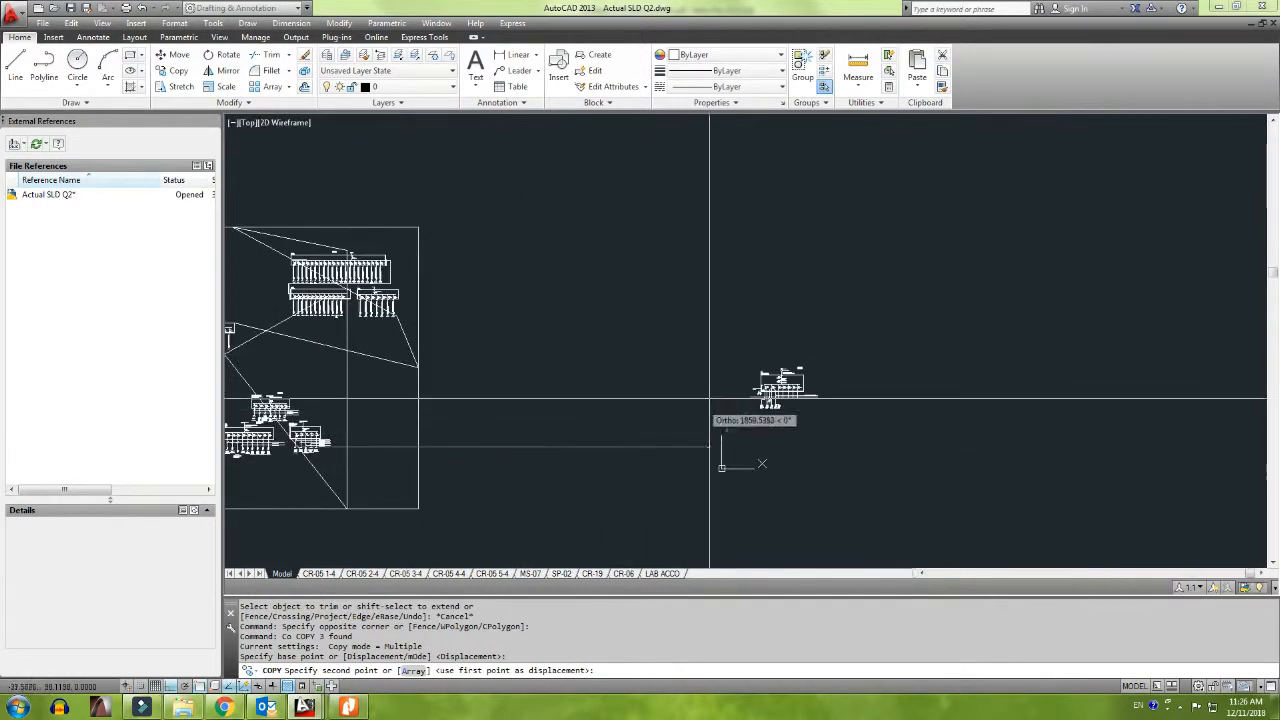
scroll(740, 415, up, 6)
scroll(699, 407, up, 2)
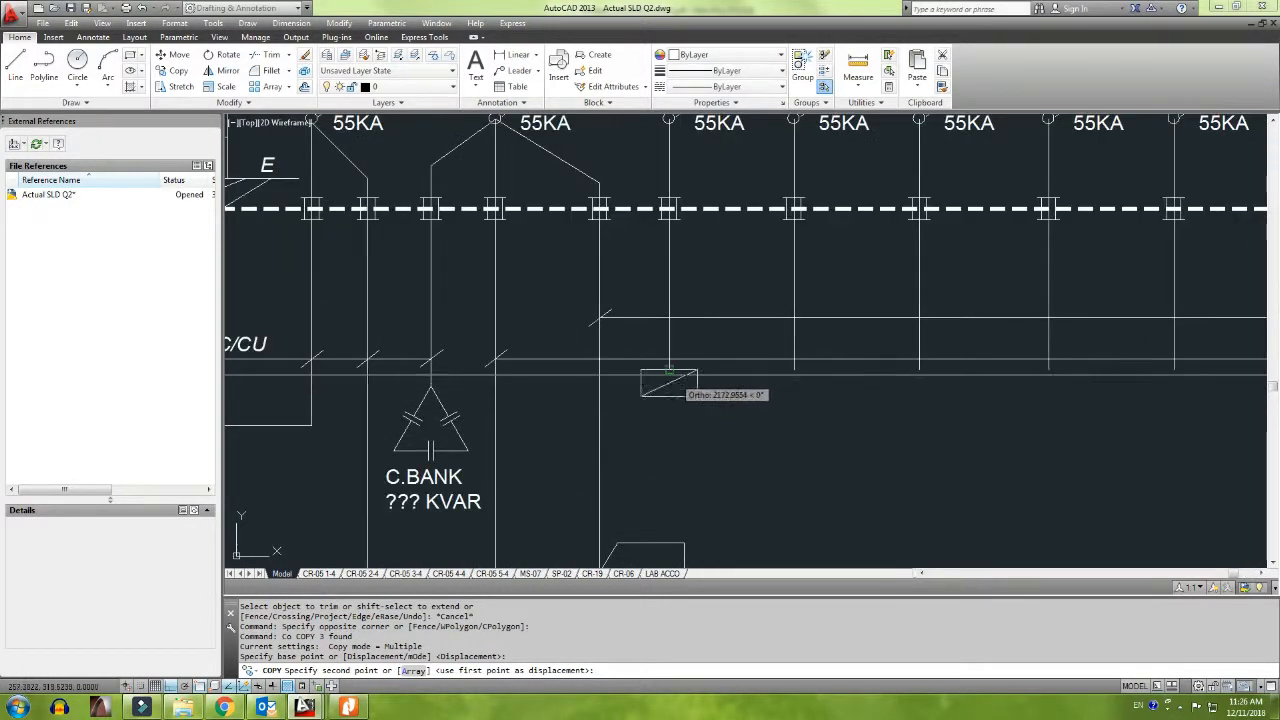
click(669, 369)
key(Escape)
Step: Stretch the first 400A feeder and its copied board symbol downward to just above the MCC panel row
scroll(686, 397, up, 2)
scroll(683, 411, down, 4)
middle_drag(683, 411, 677, 345)
text(s)
key(Return)
scroll(677, 345, up, 6)
click(723, 410)
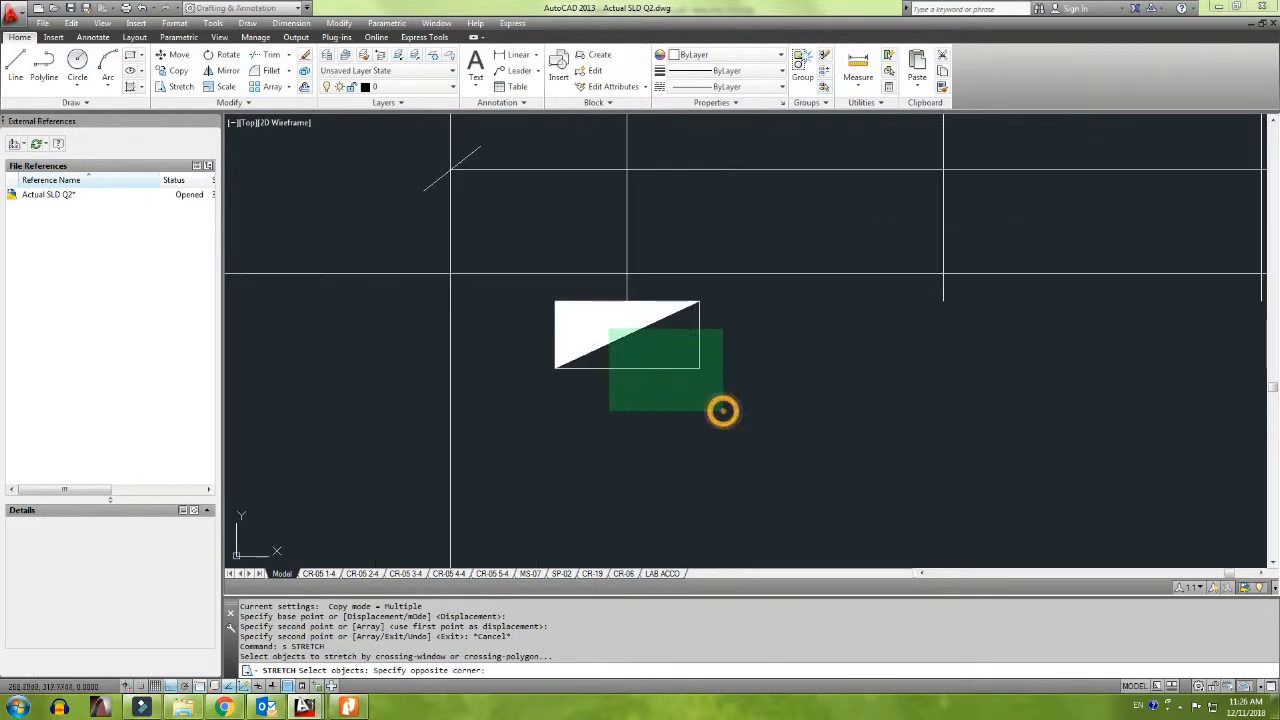
click(501, 295)
key(Return)
scroll(698, 336, down, 3)
click(725, 336)
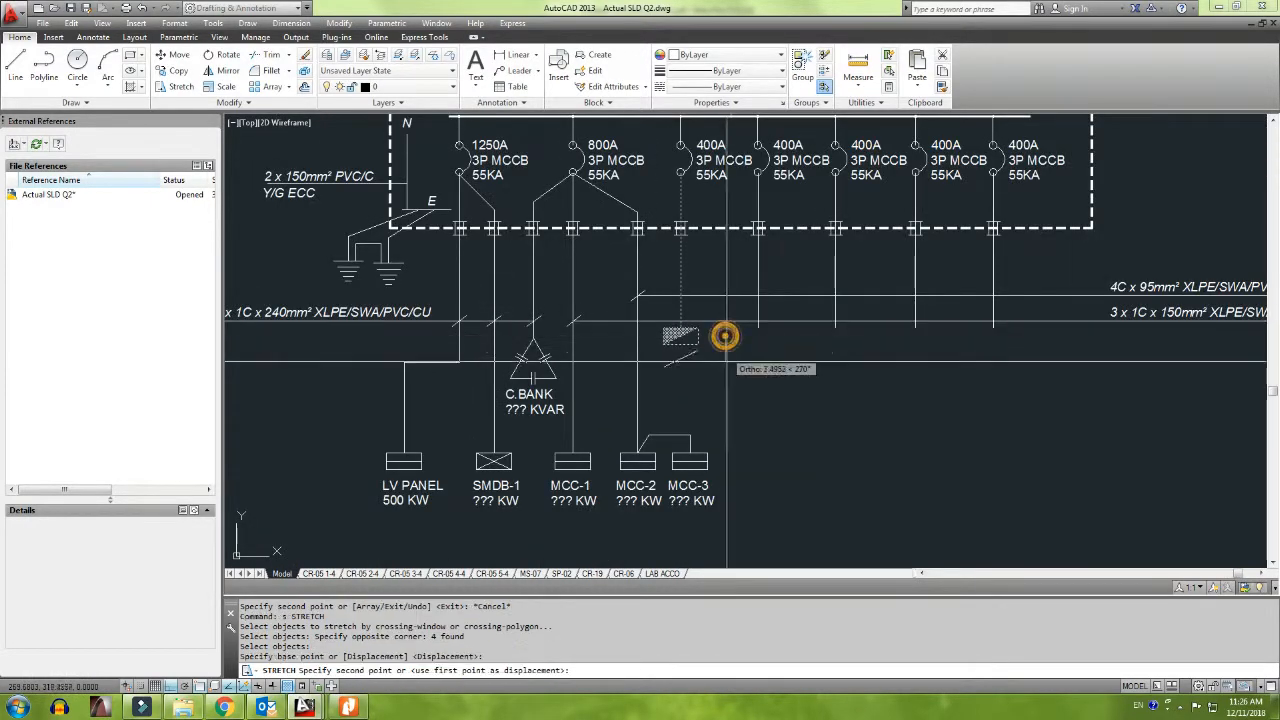
click(727, 406)
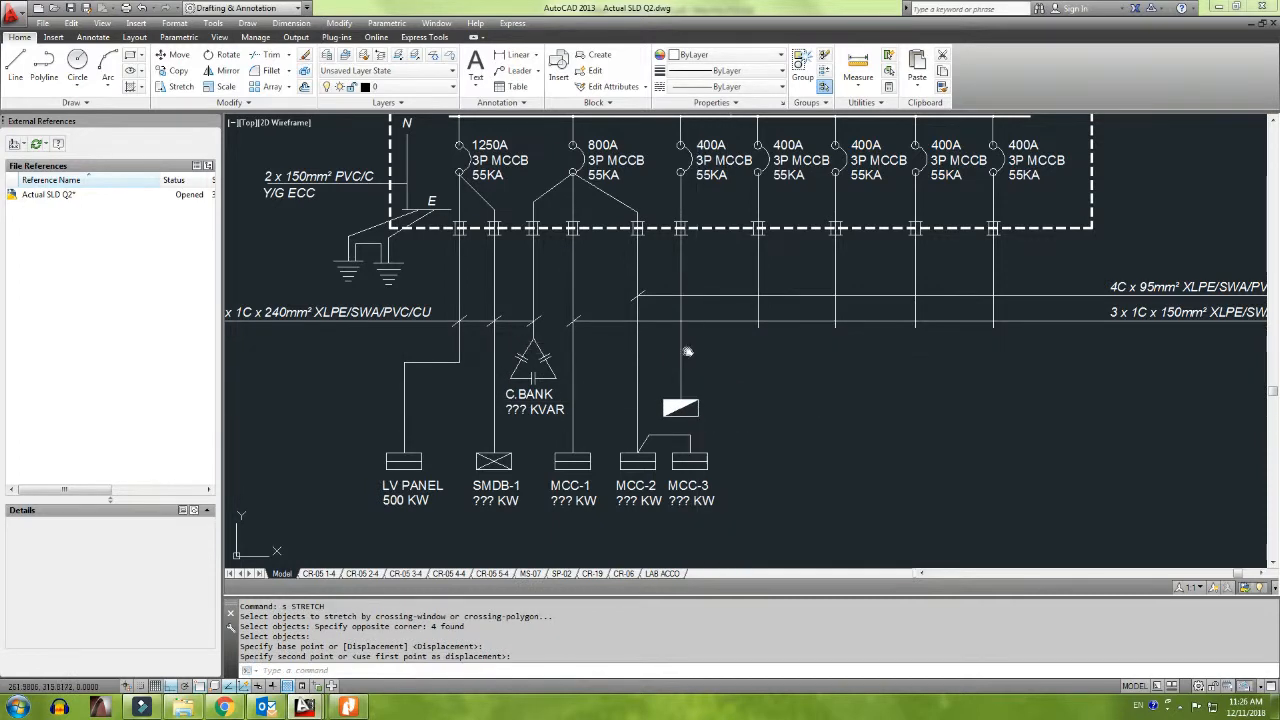
Step: Stretch the board symbol and its feeder end slightly back up to leave label space above the MCC-2 to MCC-3 link
scroll(710, 410, up, 4)
text(s)
key(Return)
click(716, 410)
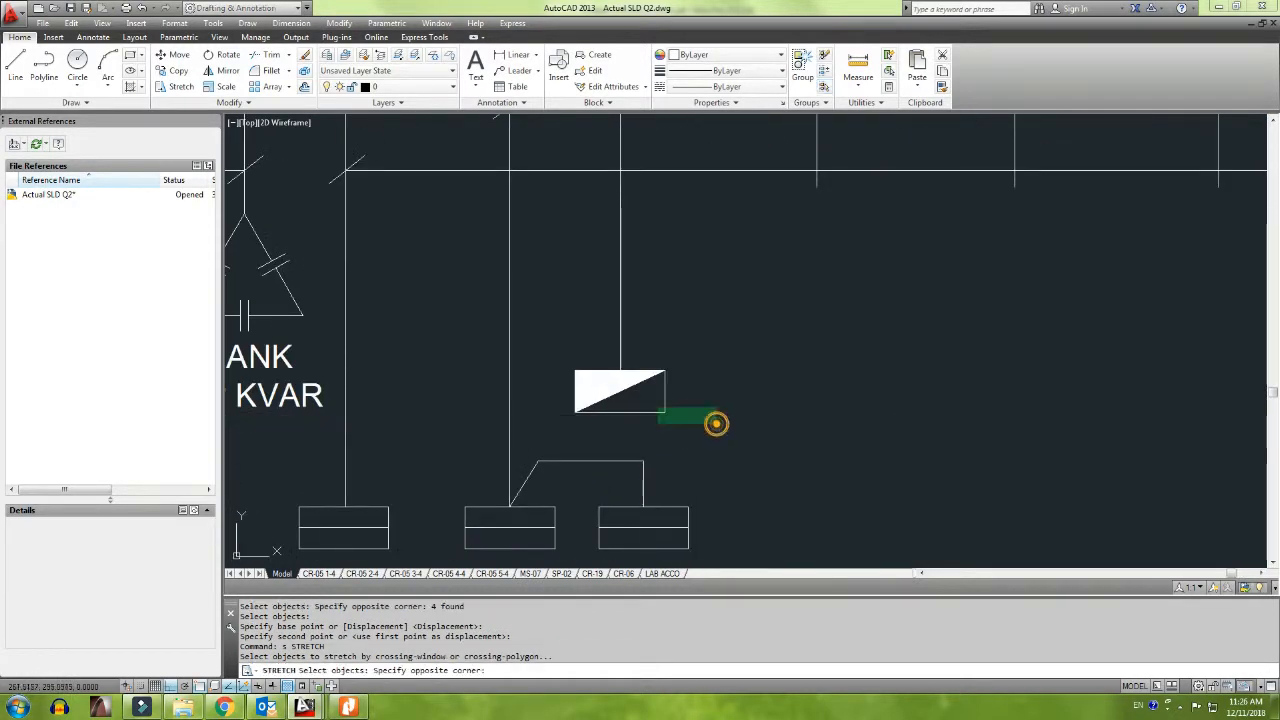
click(545, 345)
key(Return)
click(726, 380)
click(730, 321)
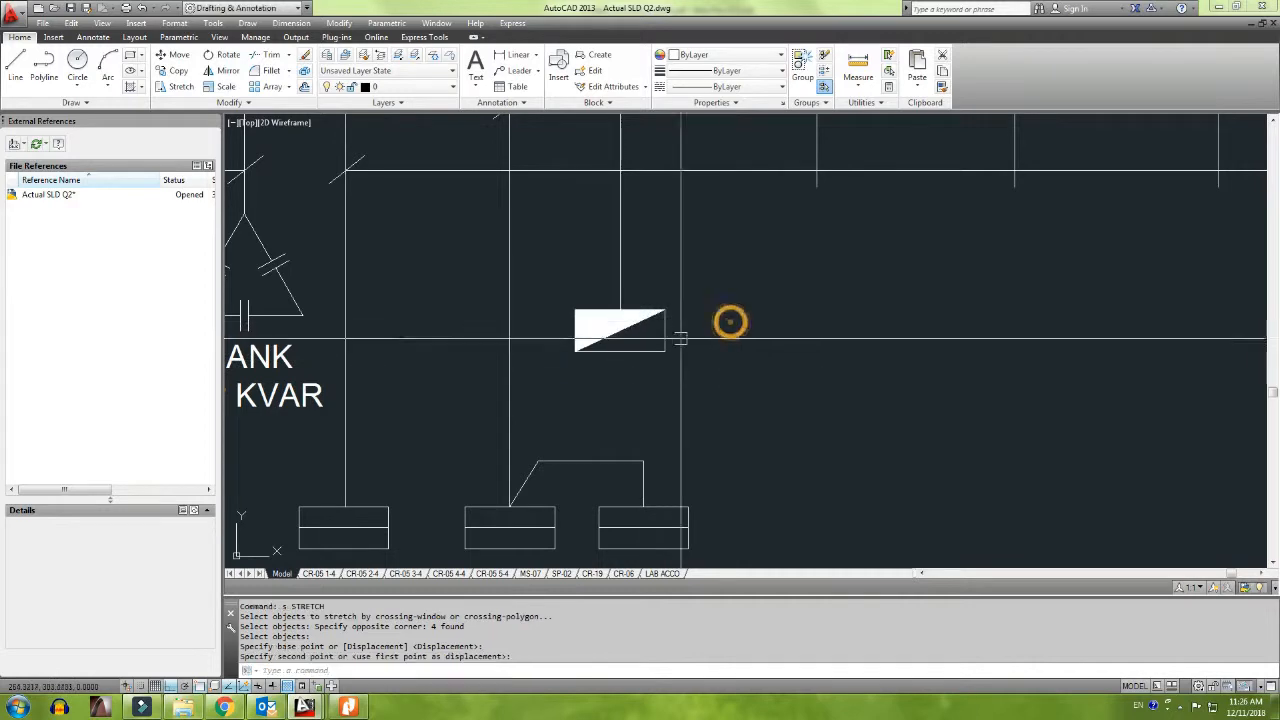
Step: Copy the MCC-3 text label to directly below the distribution board symbol, with ortho mode off
scroll(730, 321, down, 5)
scroll(663, 343, up, 4)
click(706, 401)
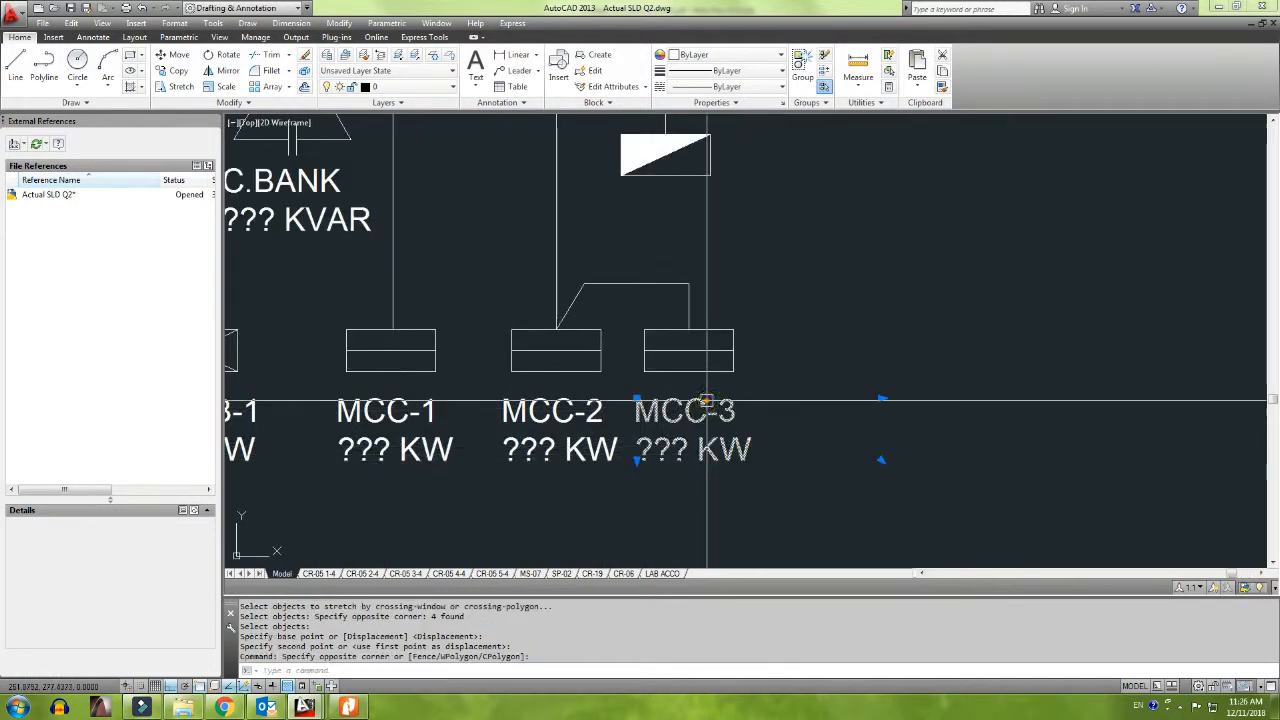
text(co)
key(Return)
click(835, 410)
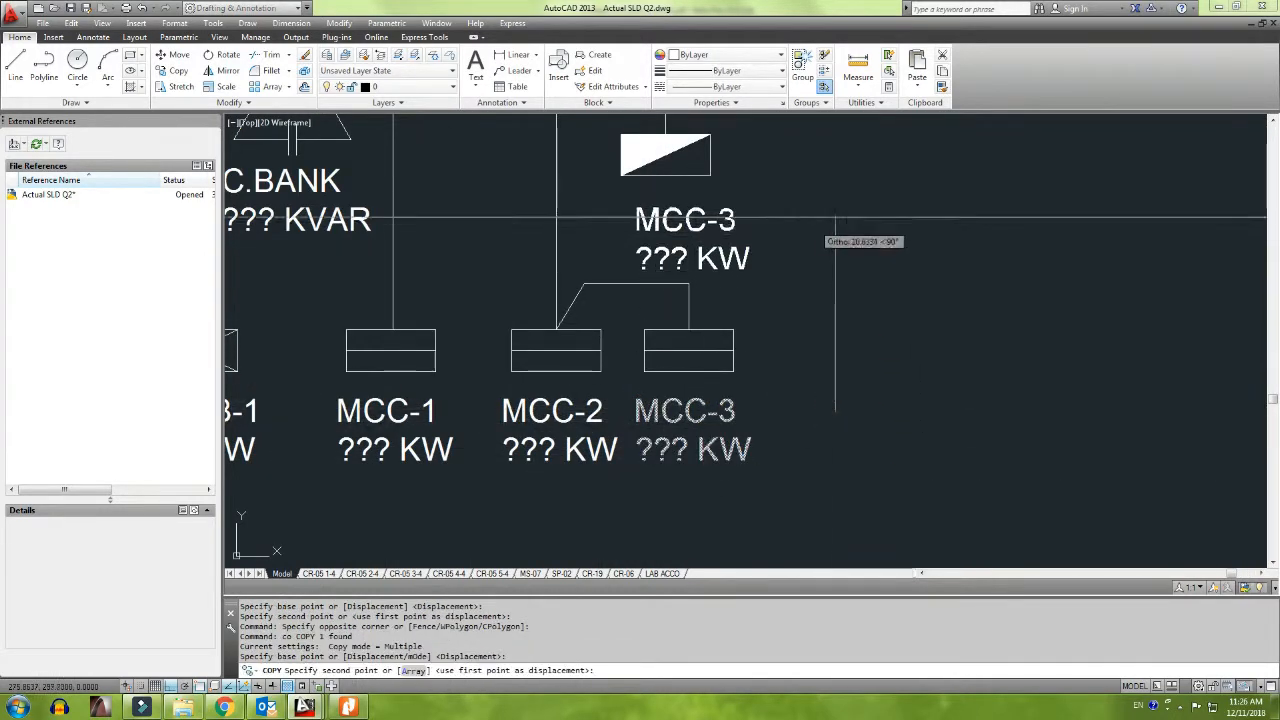
key(F8)
click(815, 200)
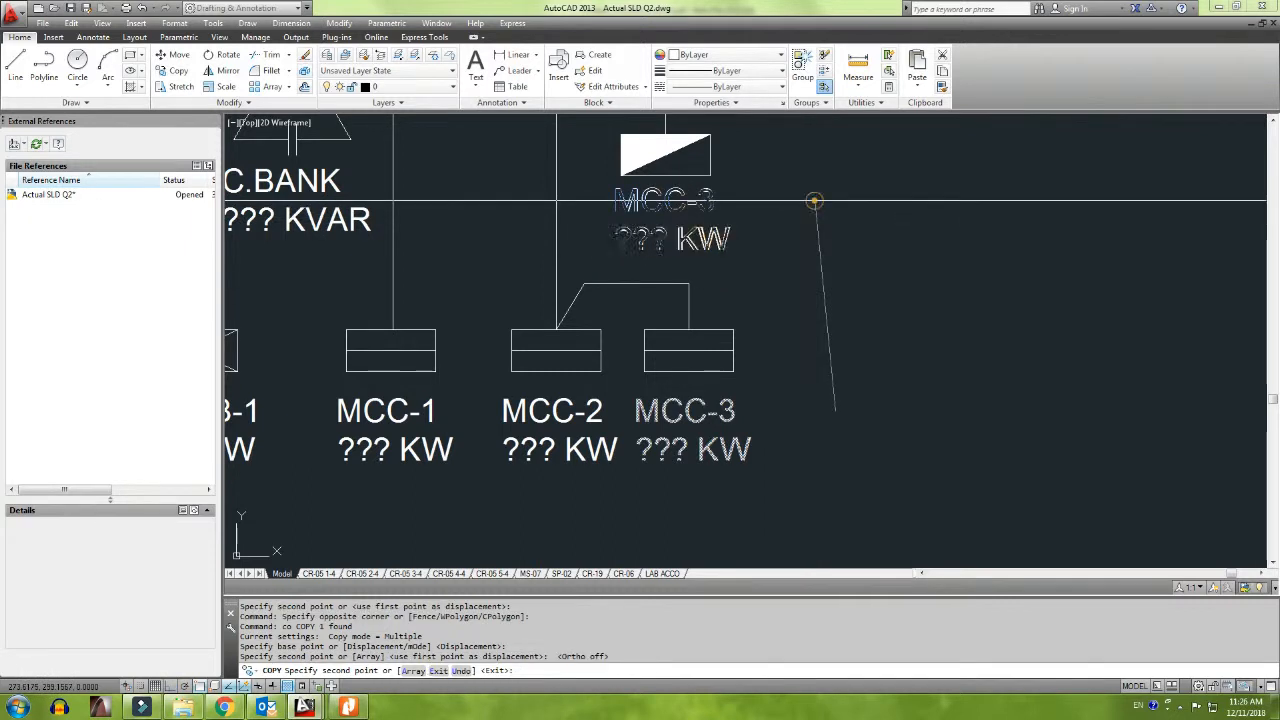
key(Escape)
Step: Edit the copied label under the board symbol to read LDB with ??? KW on the second line
double_click(730, 207)
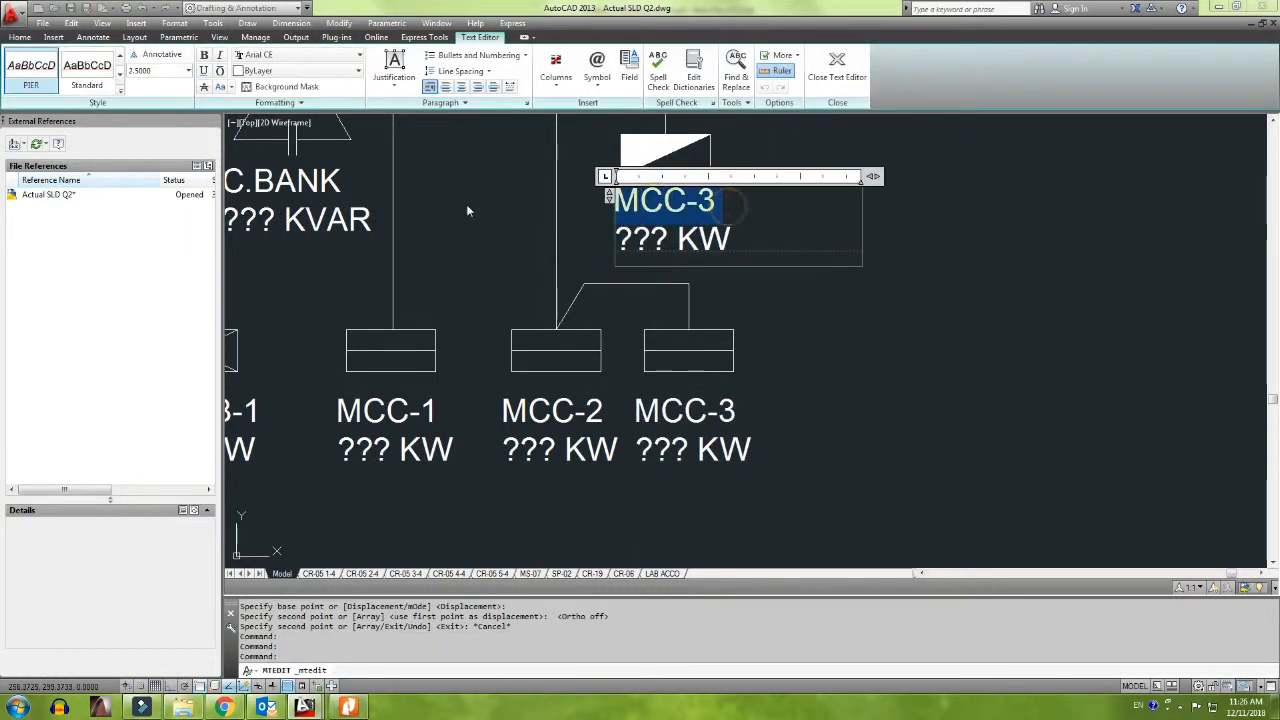
text(LDB??? KW)
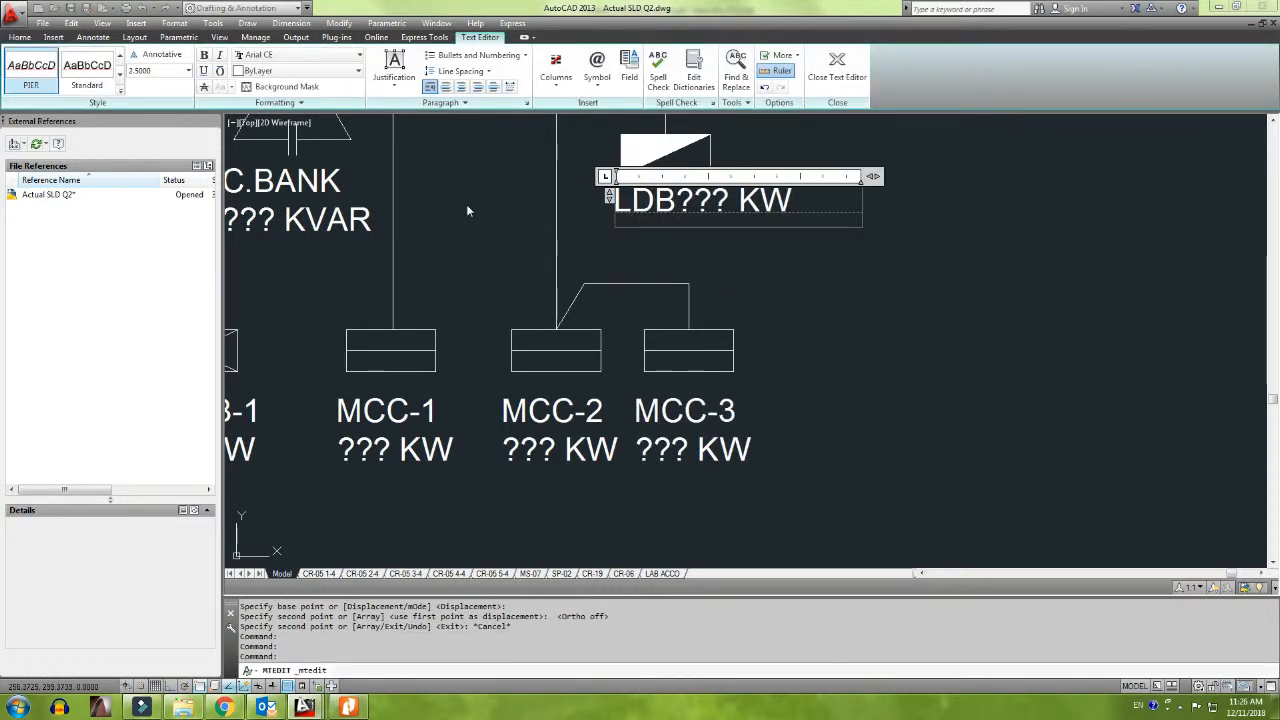
key(Return)
click(466, 204)
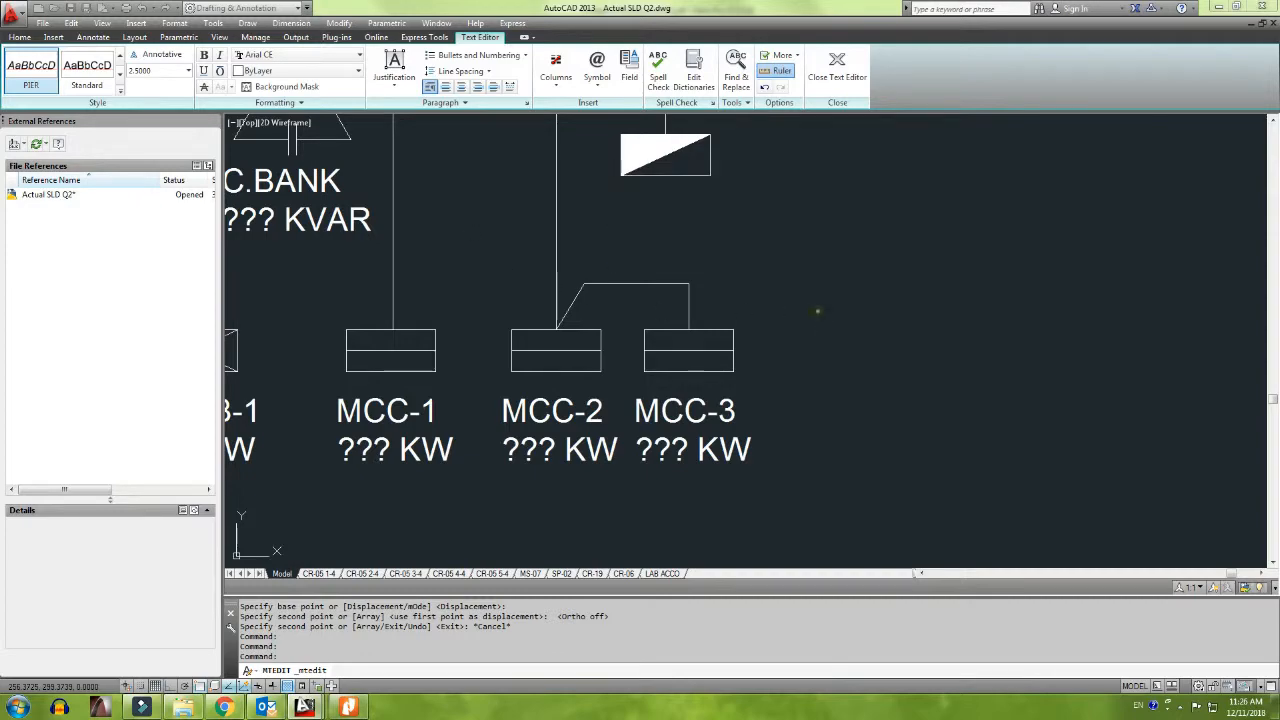
Step: Check the LDB feeder's breaker in the scanned sketch and set its MCCB rating text to 160A
key(alt+Tab)
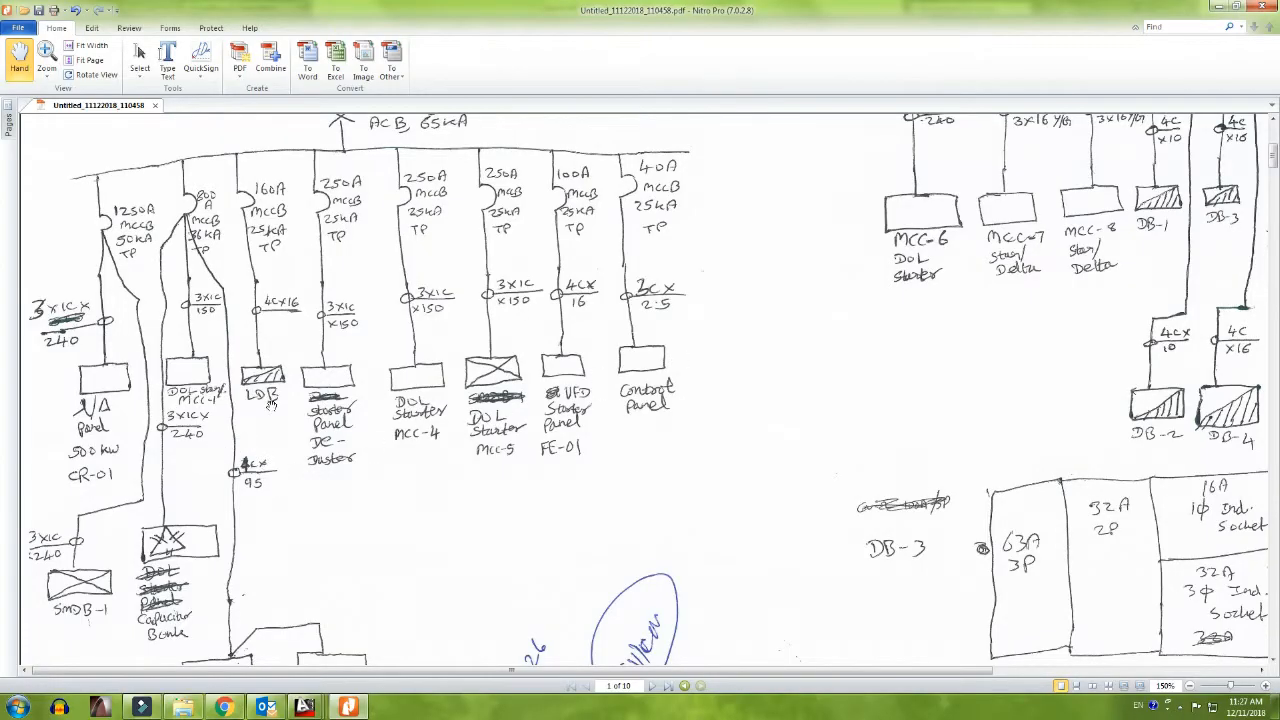
key(alt+Tab)
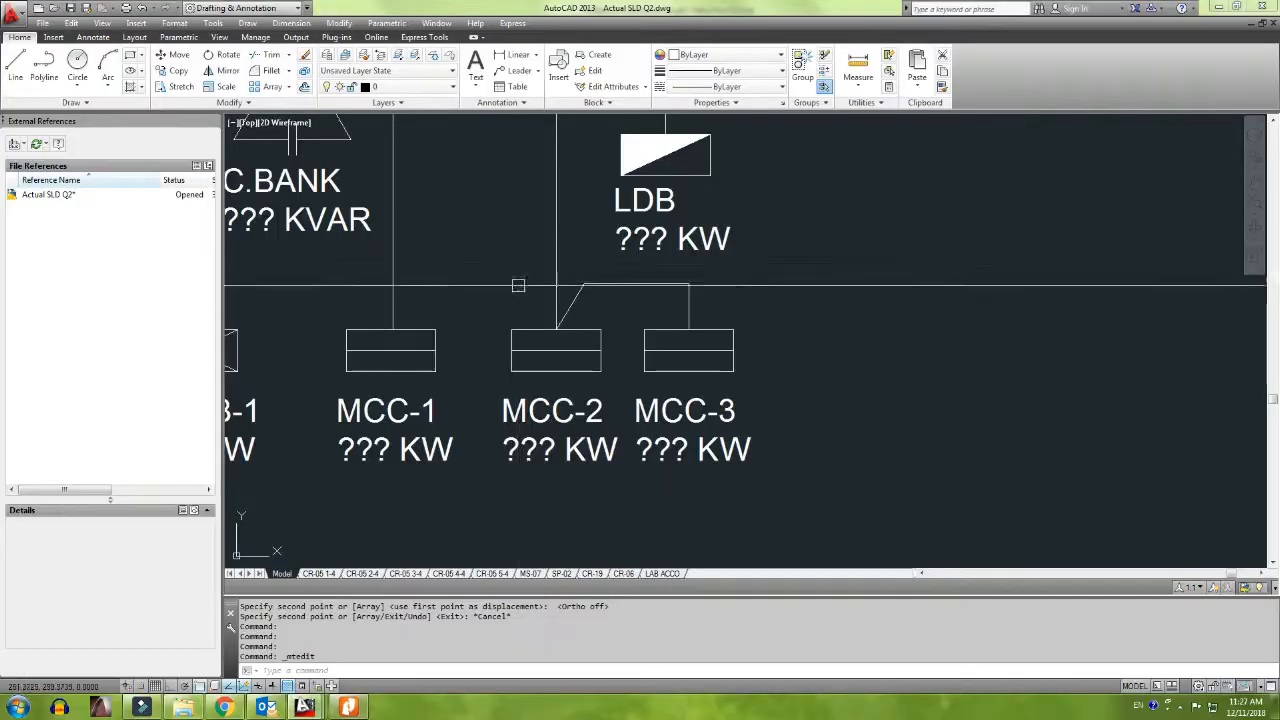
scroll(826, 406, down, 4)
scroll(698, 432, up, 2)
scroll(698, 432, up, 4)
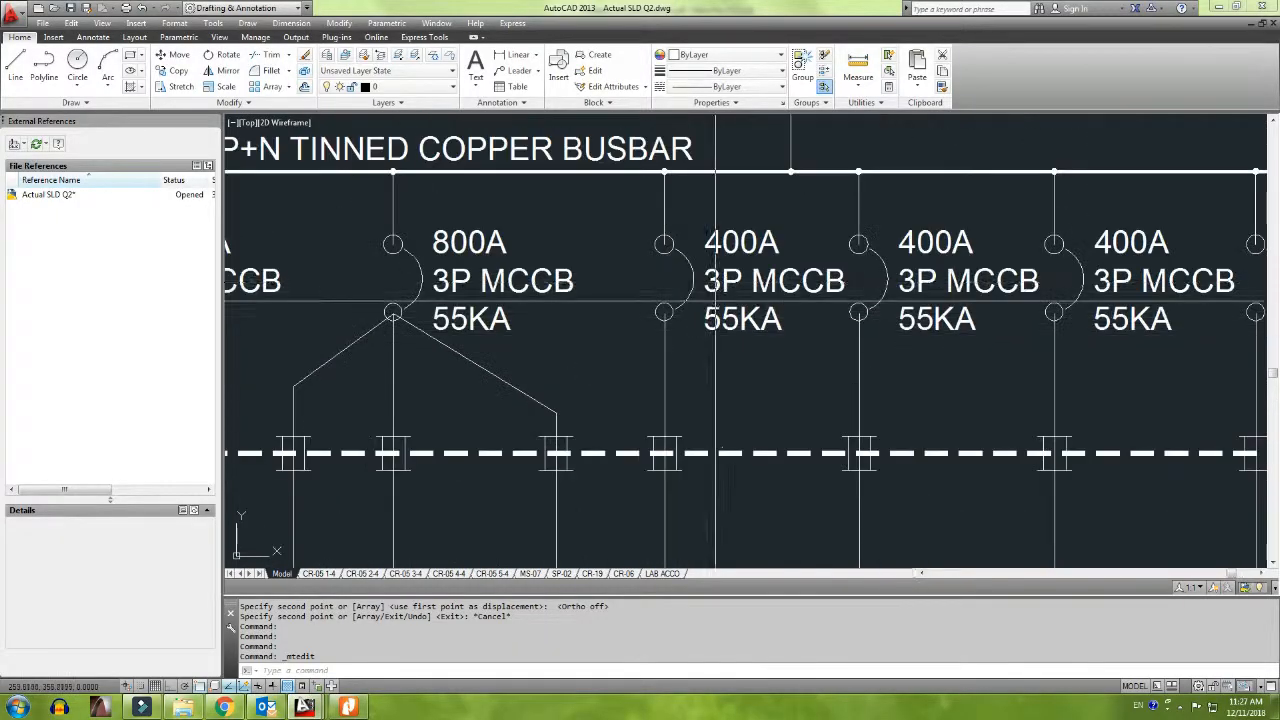
double_click(742, 242)
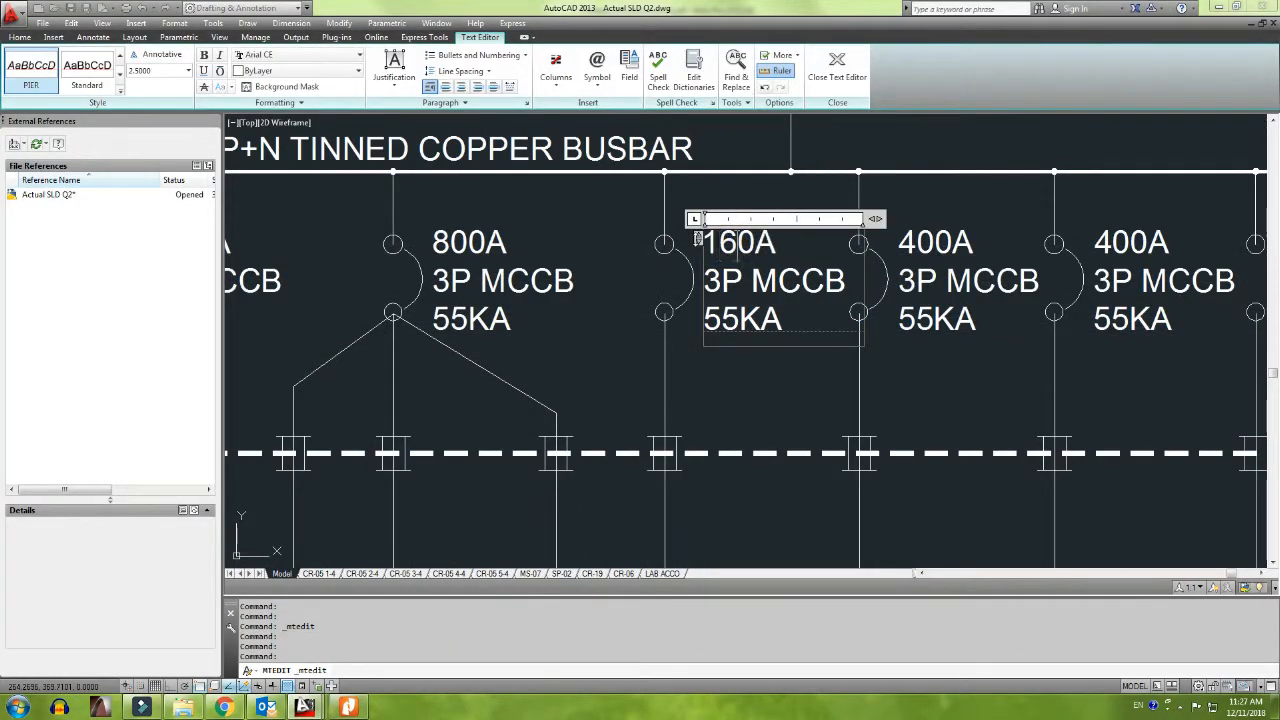
click(744, 393)
Step: Copy the 4C x 95mm² cable label and its line upward to just above the original
scroll(700, 388, down, 3)
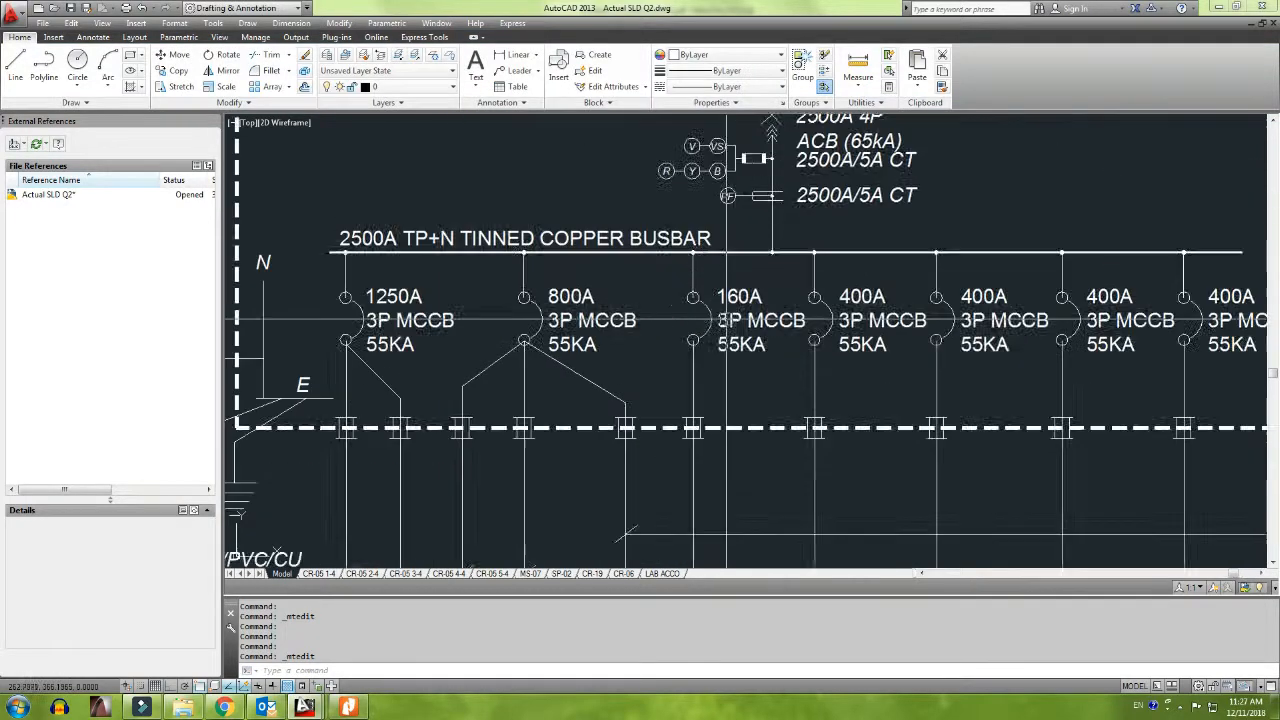
middle_drag(715, 342, 726, 237)
middle_drag(705, 532, 701, 367)
middle_drag(749, 433, 531, 434)
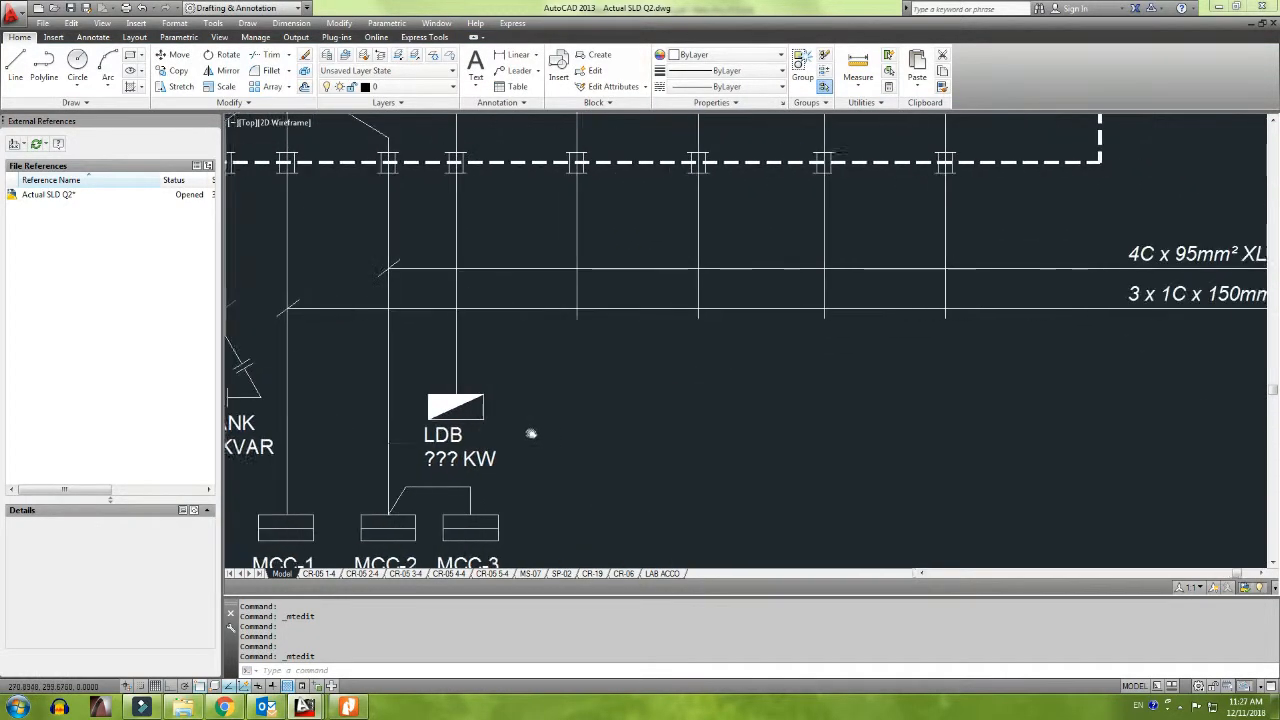
scroll(531, 434, down, 4)
scroll(673, 365, up, 2)
scroll(673, 365, up, 2)
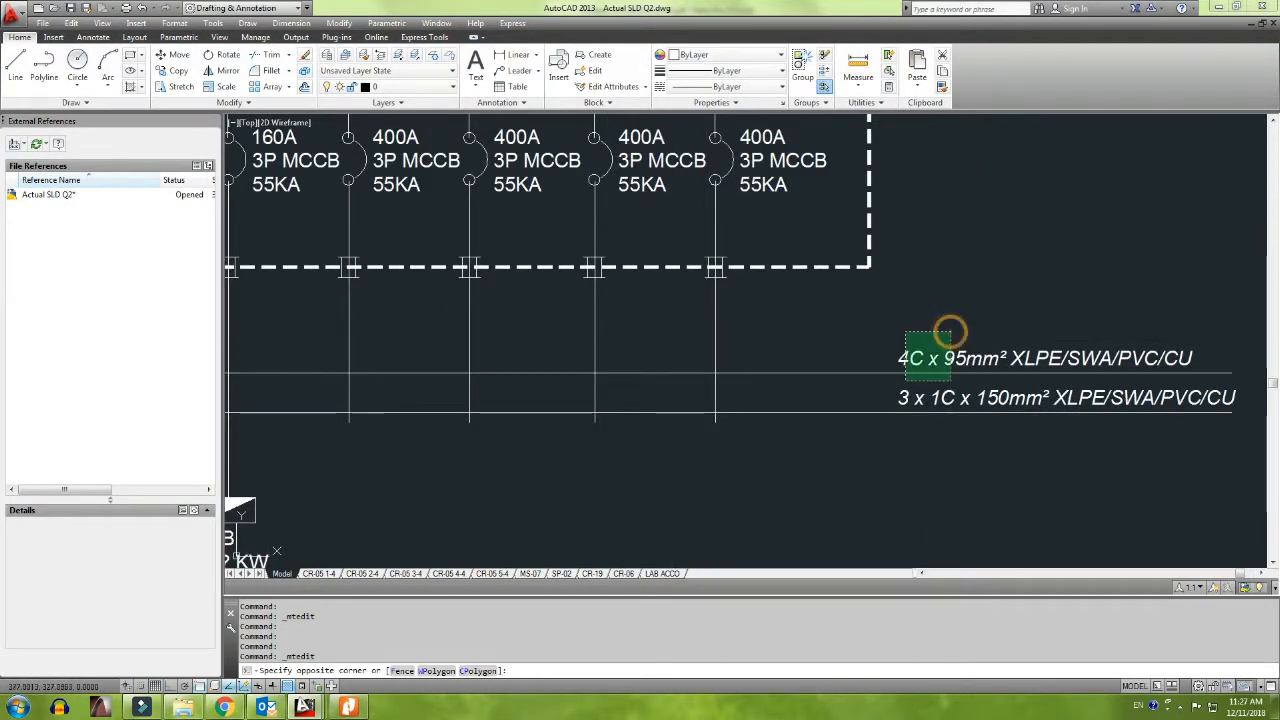
click(905, 380)
scroll(910, 383, down, 2)
scroll(632, 390, up, 2)
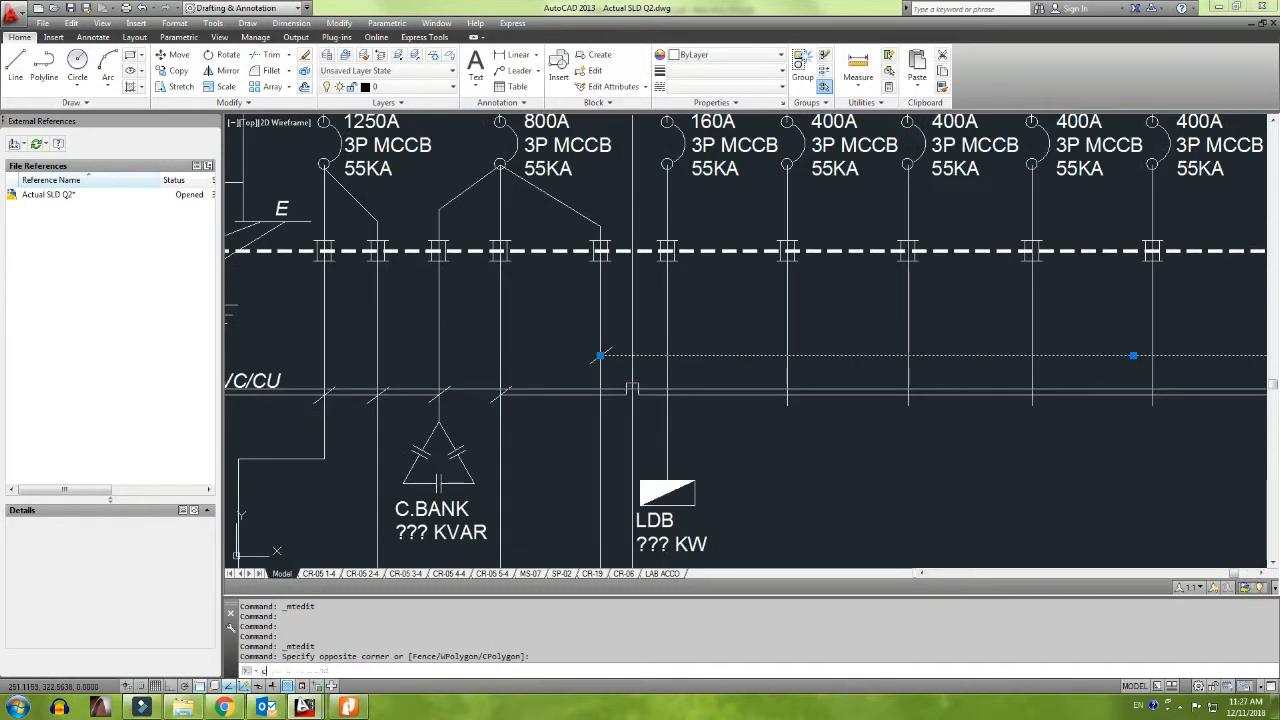
text(co)
key(Return)
click(574, 354)
scroll(572, 330, down, 2)
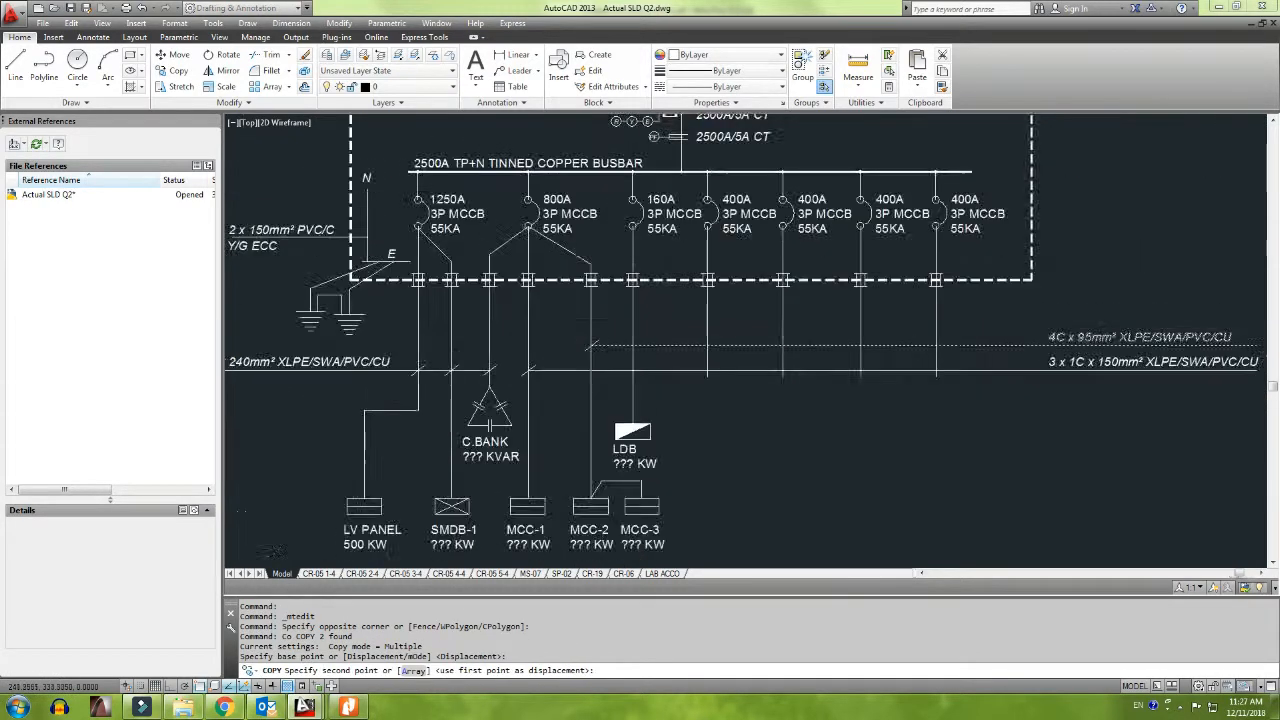
scroll(576, 328, down, 2)
click(575, 321)
key(Escape)
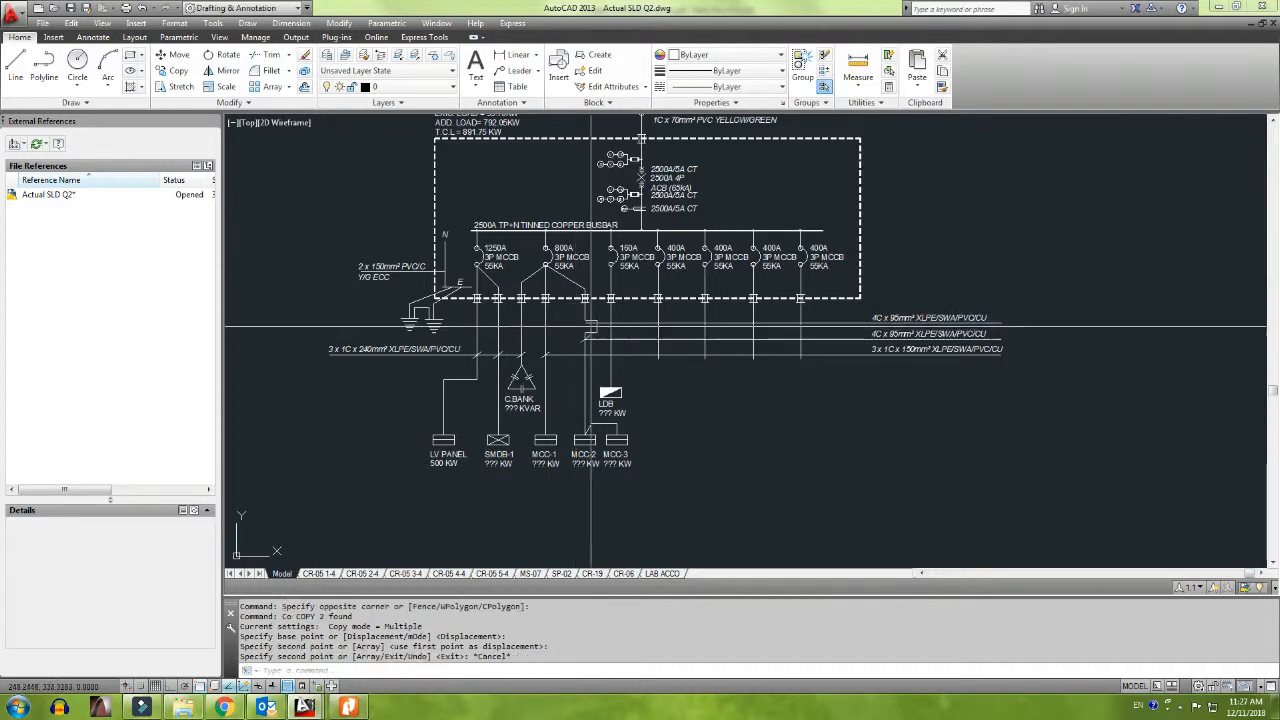
Step: Edit the uppermost copied cable label to read 4C x 16mm² XLPE/SWA/PVC/CU
scroll(878, 321, up, 8)
double_click(962, 292)
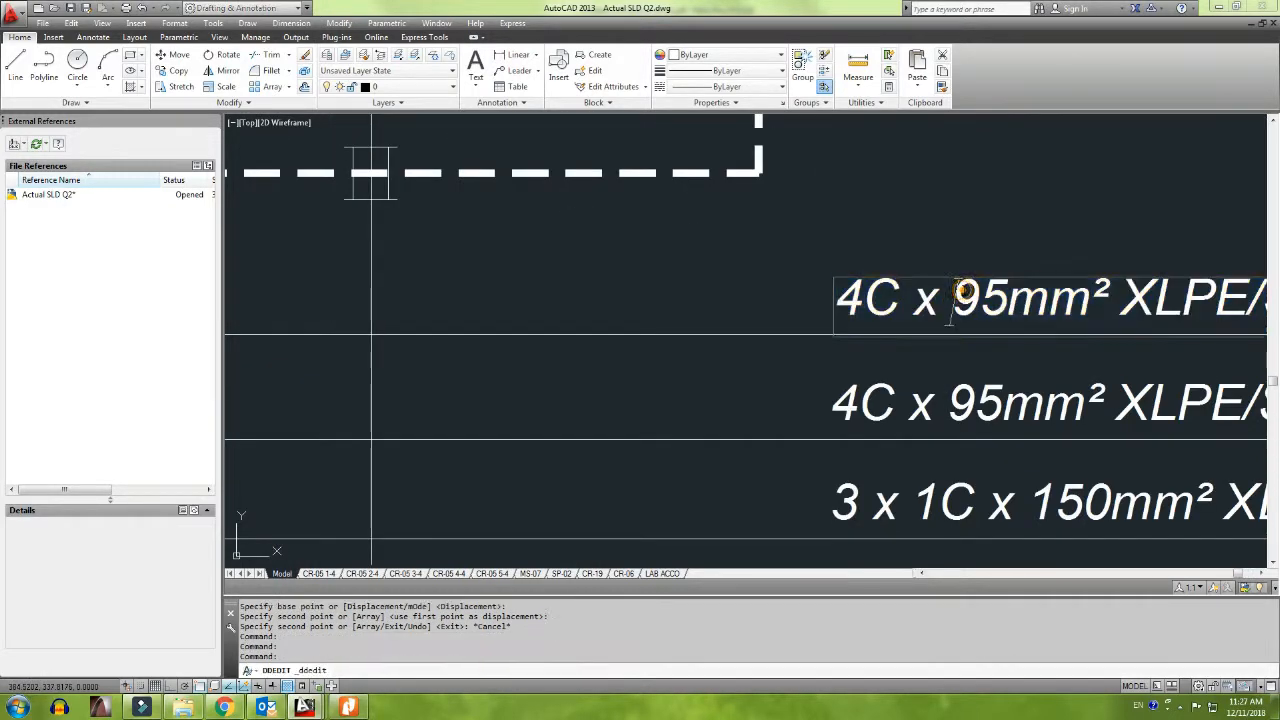
text(16)
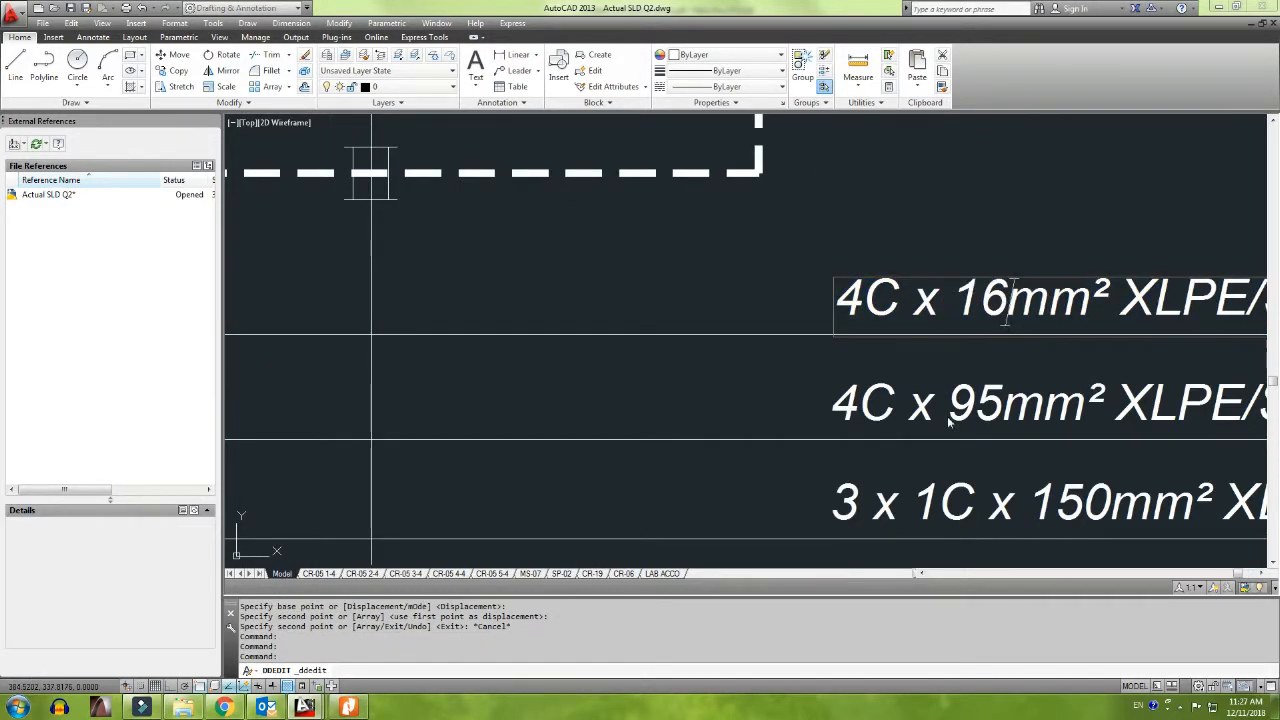
click(943, 413)
scroll(848, 392, down, 8)
key(Escape)
Step: Copy the slash mark from the 4C x 95mm² cable line to where the 4C x 16mm² line crosses the LDB feeder
scroll(611, 399, up, 6)
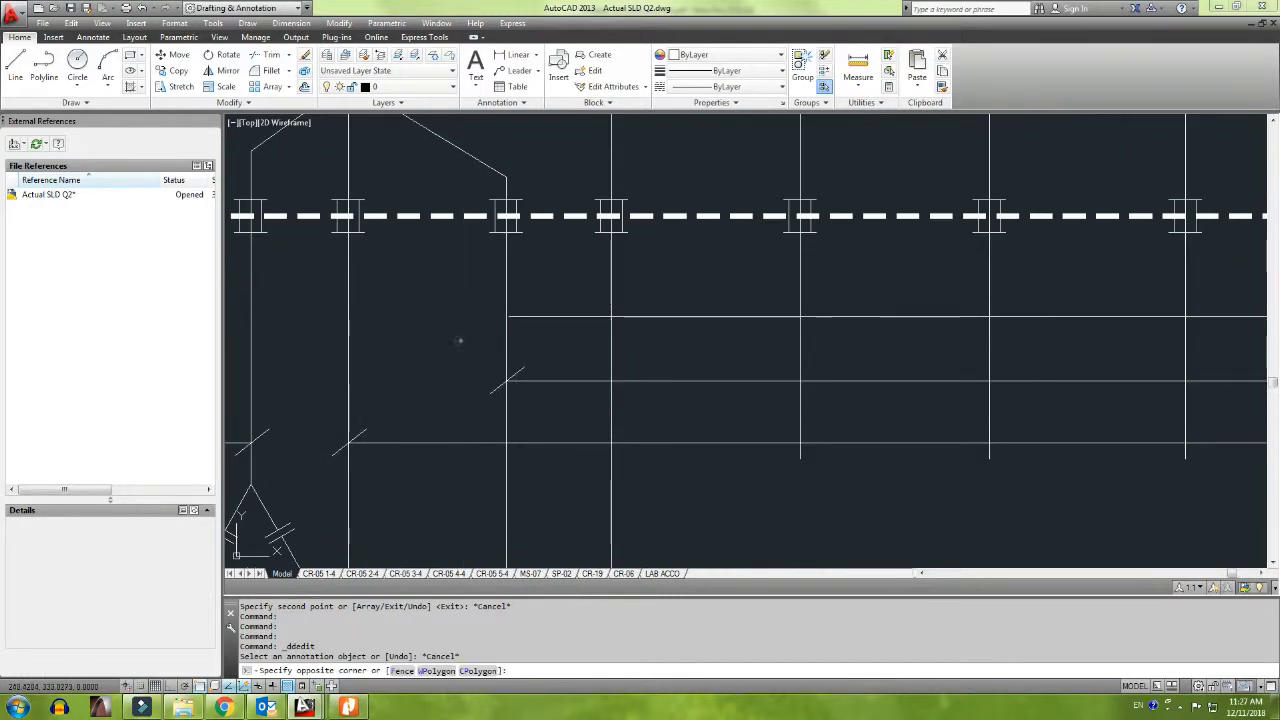
click(457, 340)
click(586, 431)
text(co)
key(Return)
scroll(495, 390, up, 2)
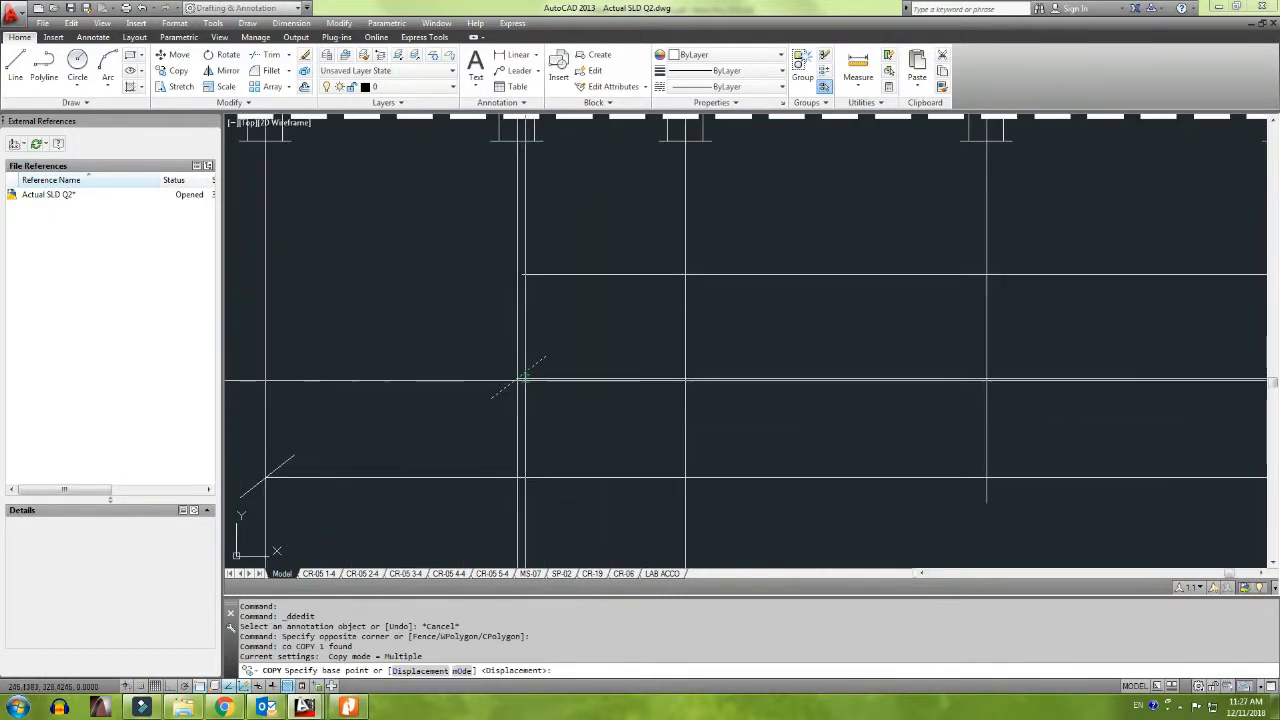
click(519, 381)
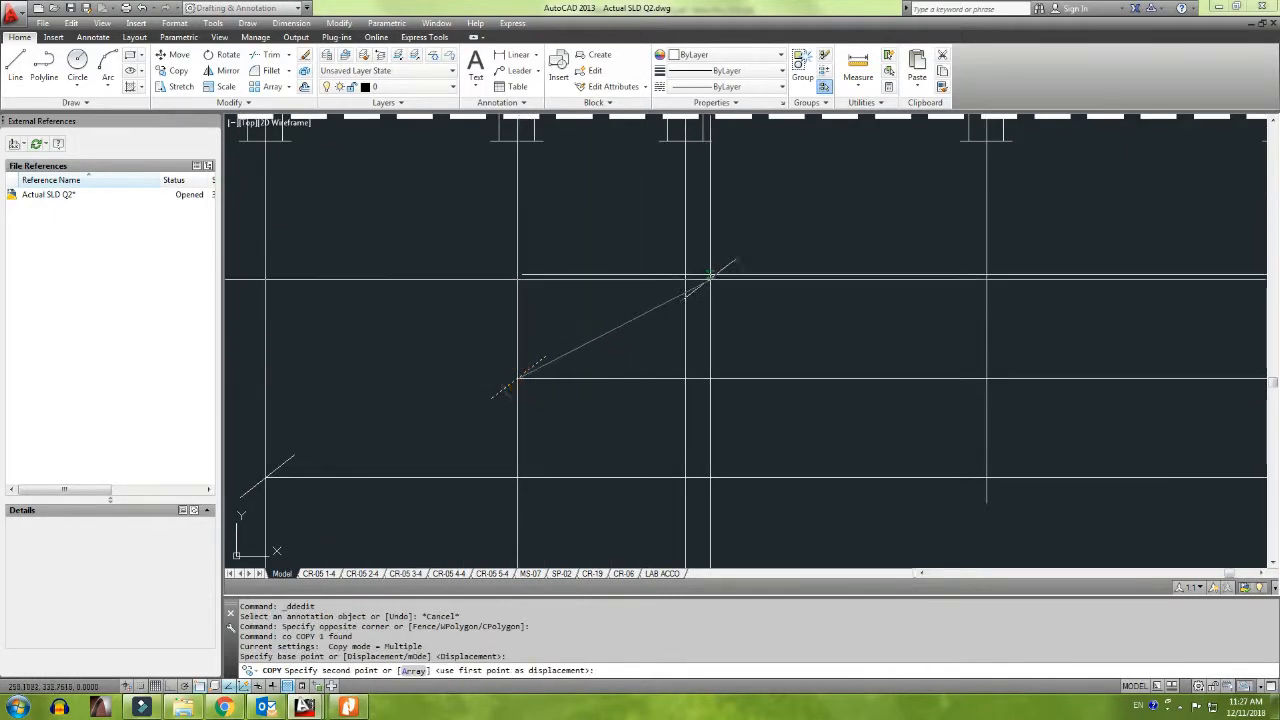
click(685, 274)
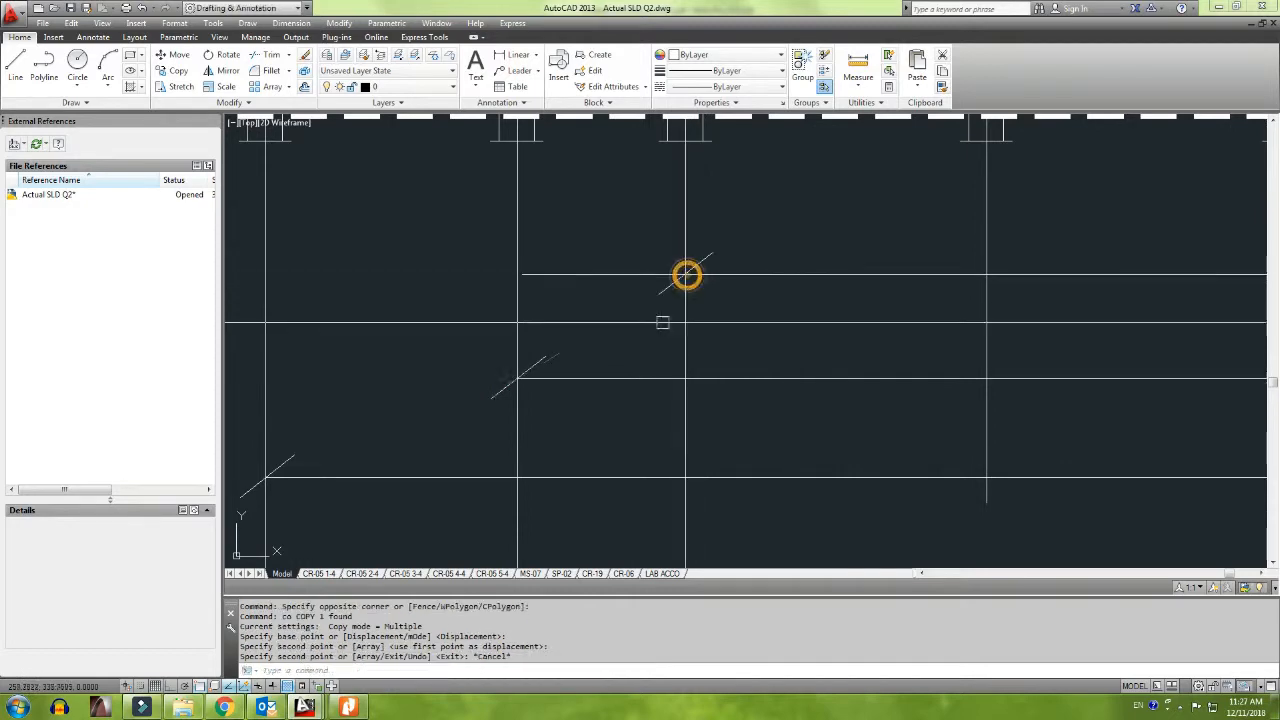
Step: Trim off the part of the 4C x 16mm² cable line that extends beyond the LDB feeder
key(Return)
text(tr)
key(Return)
key(Return)
click(610, 294)
click(590, 244)
key(Escape)
Step: Break the 4C x 16mm² and 4C x 95mm² leader lines so they end where their label texts end
scroll(590, 244, down, 6)
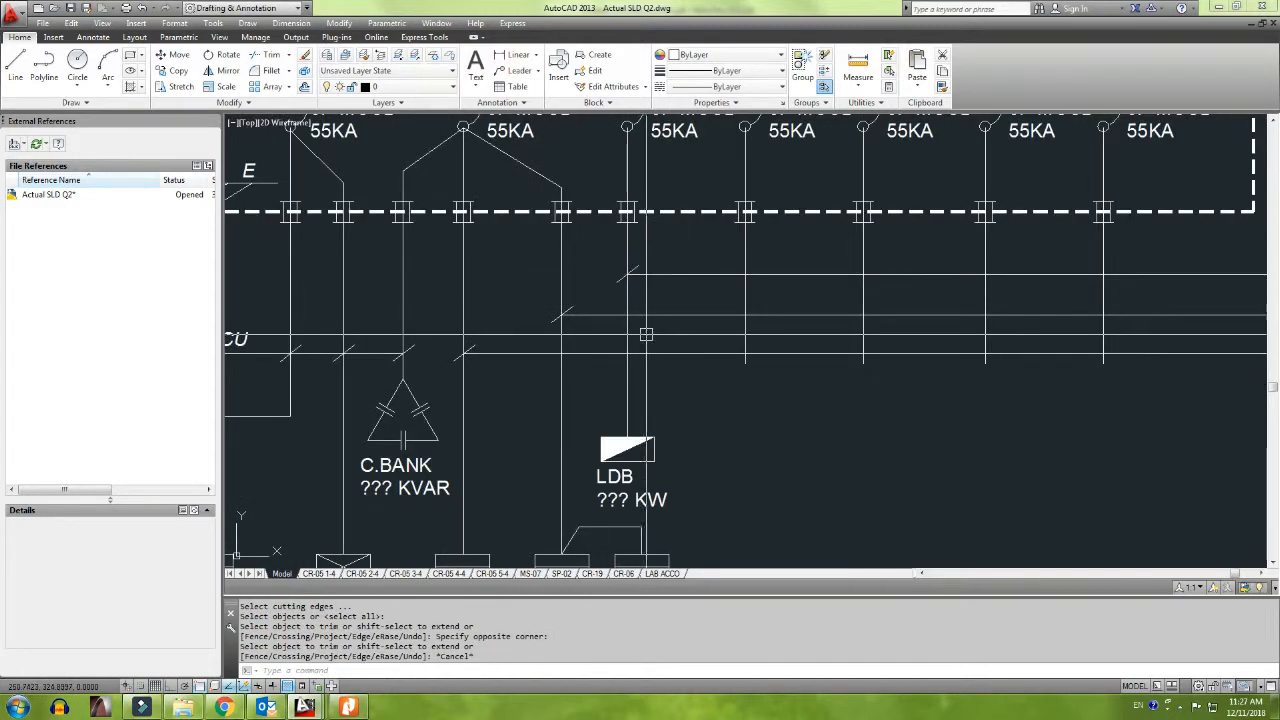
text(br)
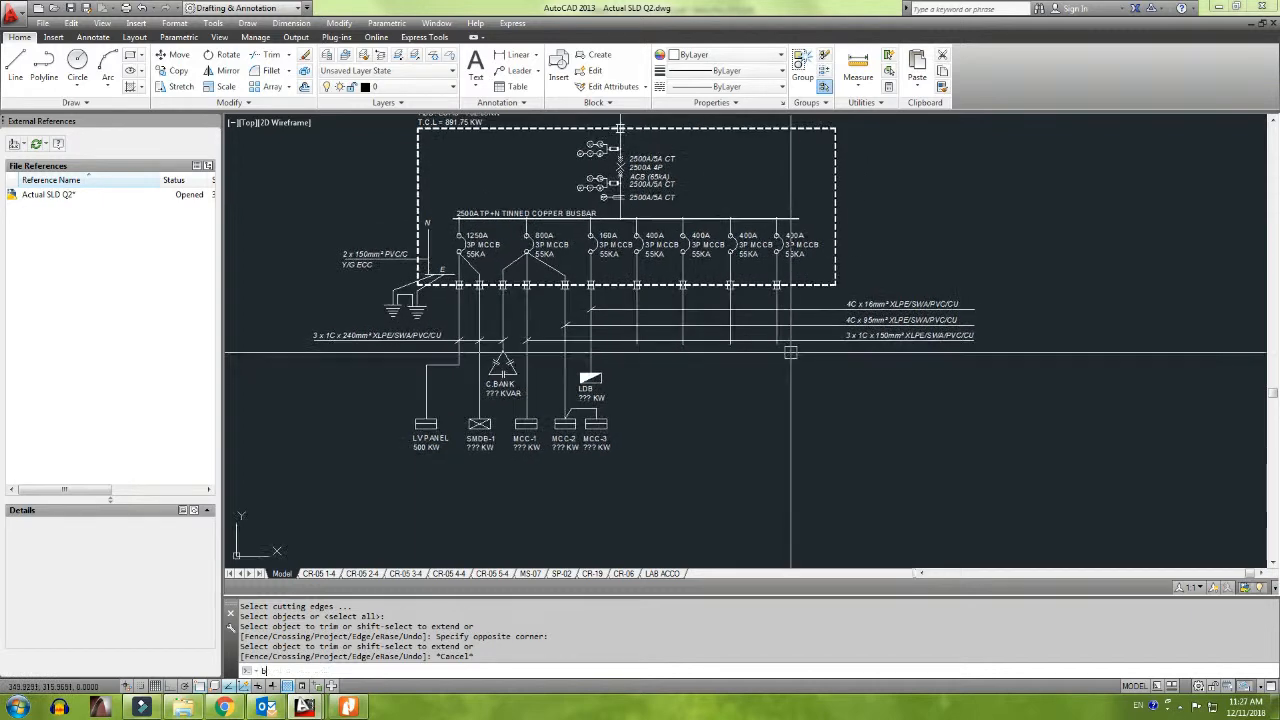
key(Return)
scroll(975, 305, up, 5)
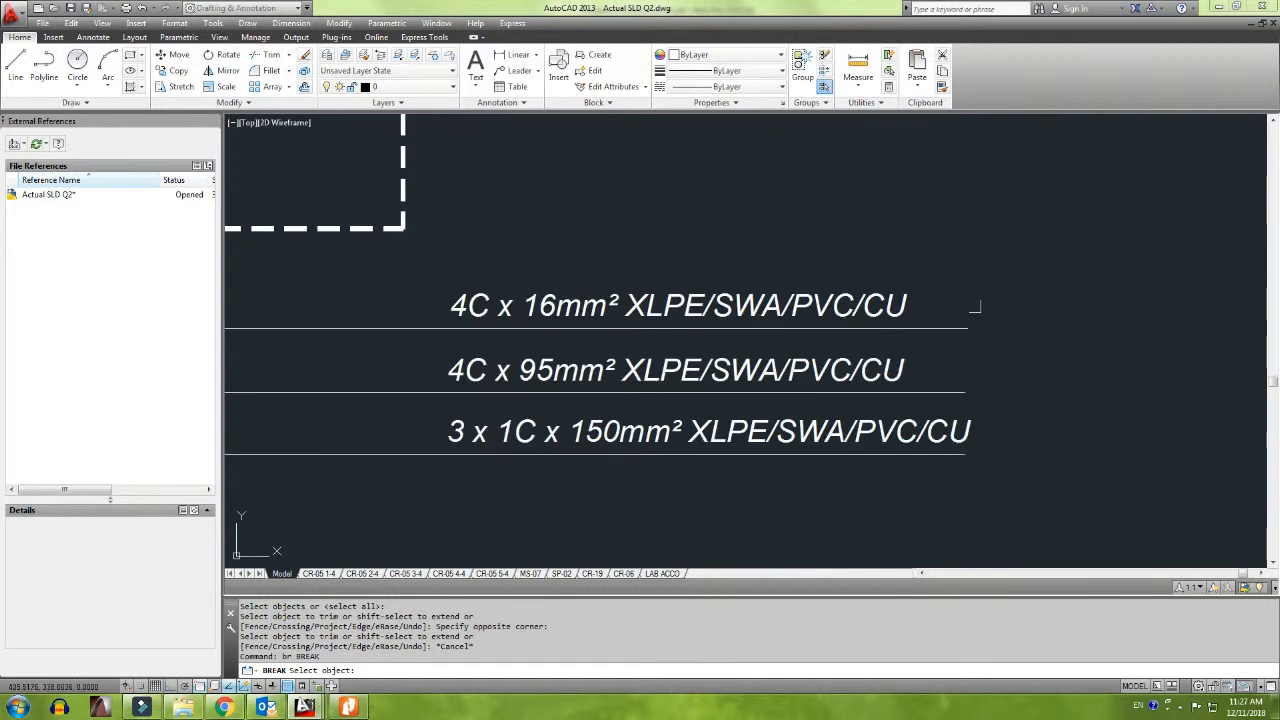
click(907, 328)
click(1003, 320)
key(Return)
click(903, 394)
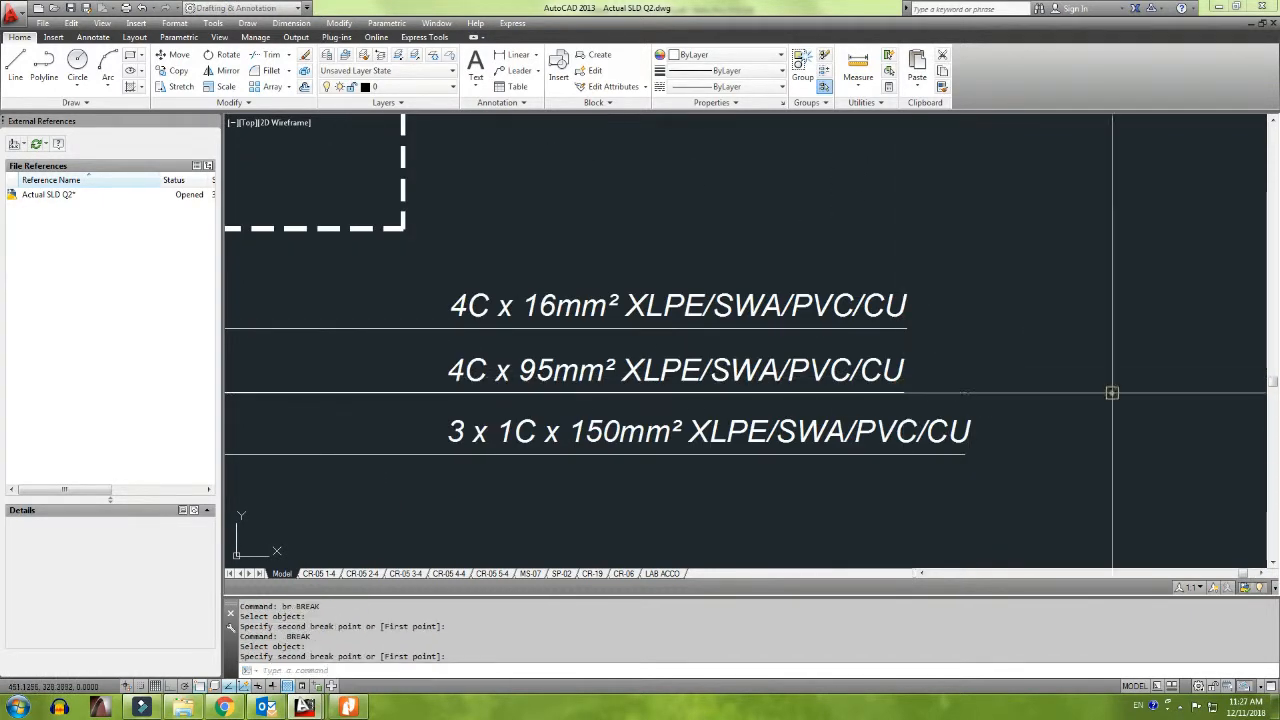
scroll(1114, 391, down, 5)
middle_drag(732, 430, 666, 417)
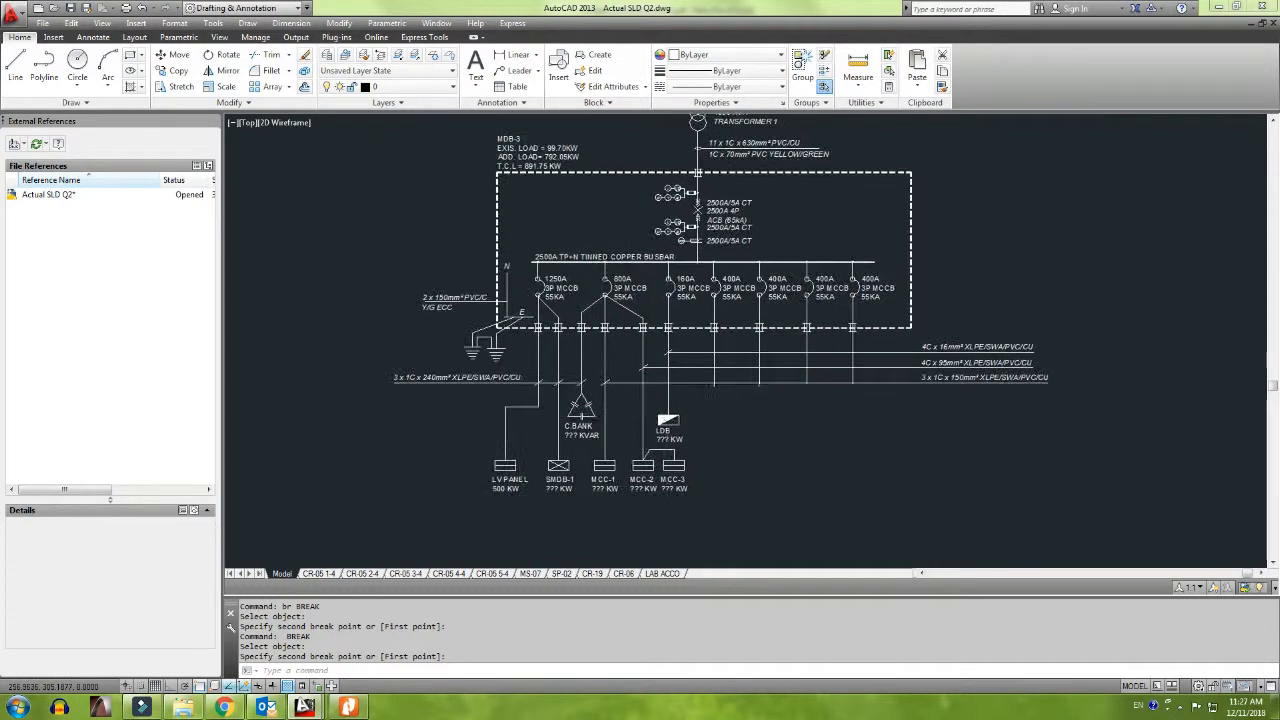
Step: Check the breaker ratings in the scanned sketch and set the MCCB rating of the feeder next to LDB's to 250A
key(alt+Tab)
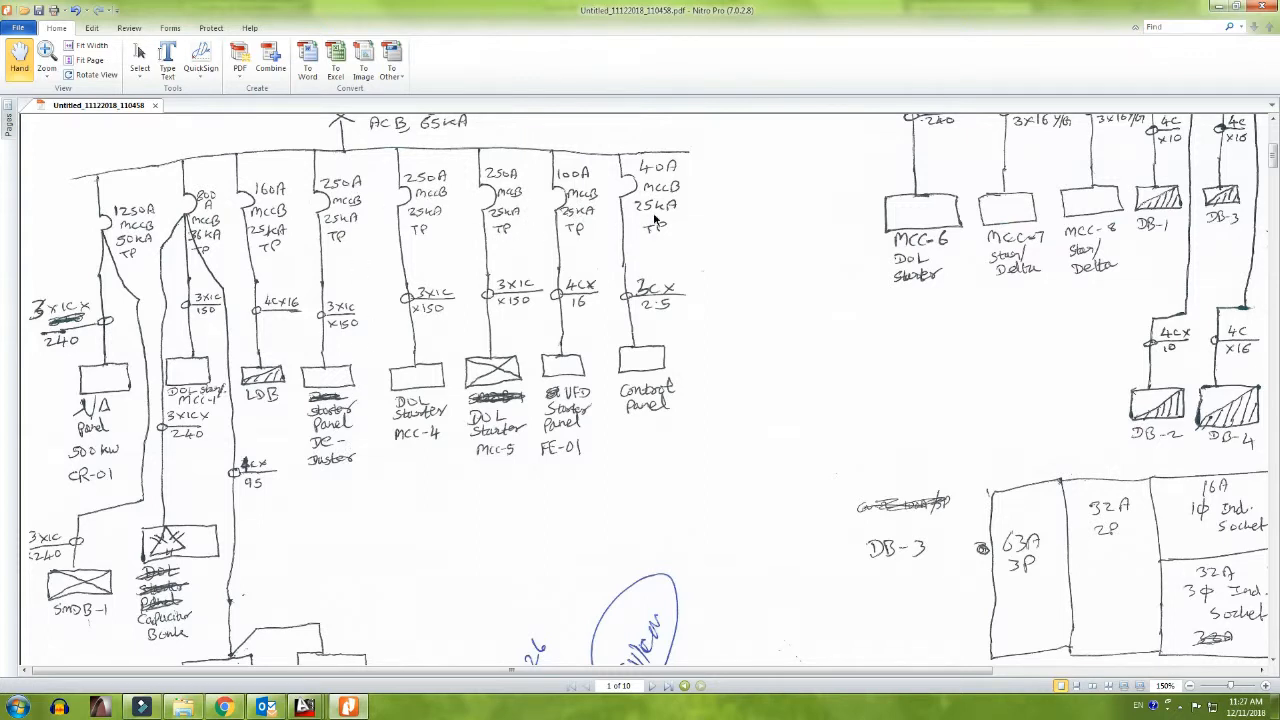
key(alt+Tab)
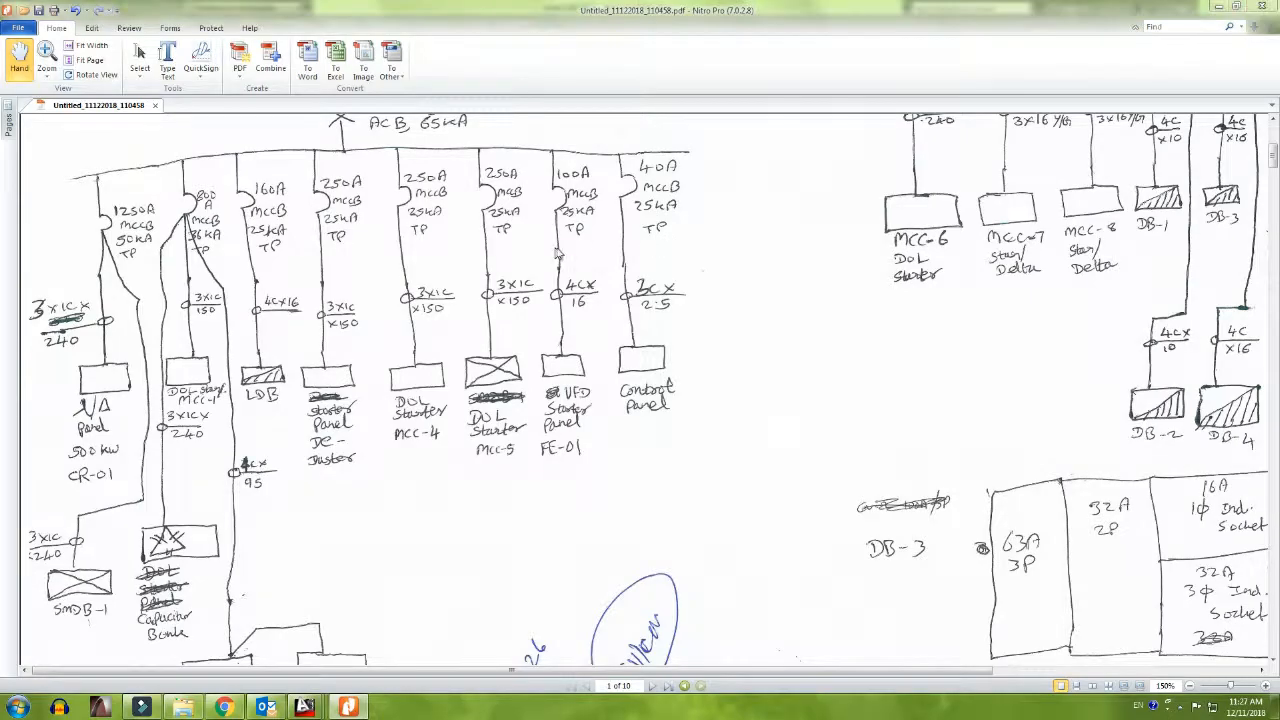
scroll(610, 356, up, 3)
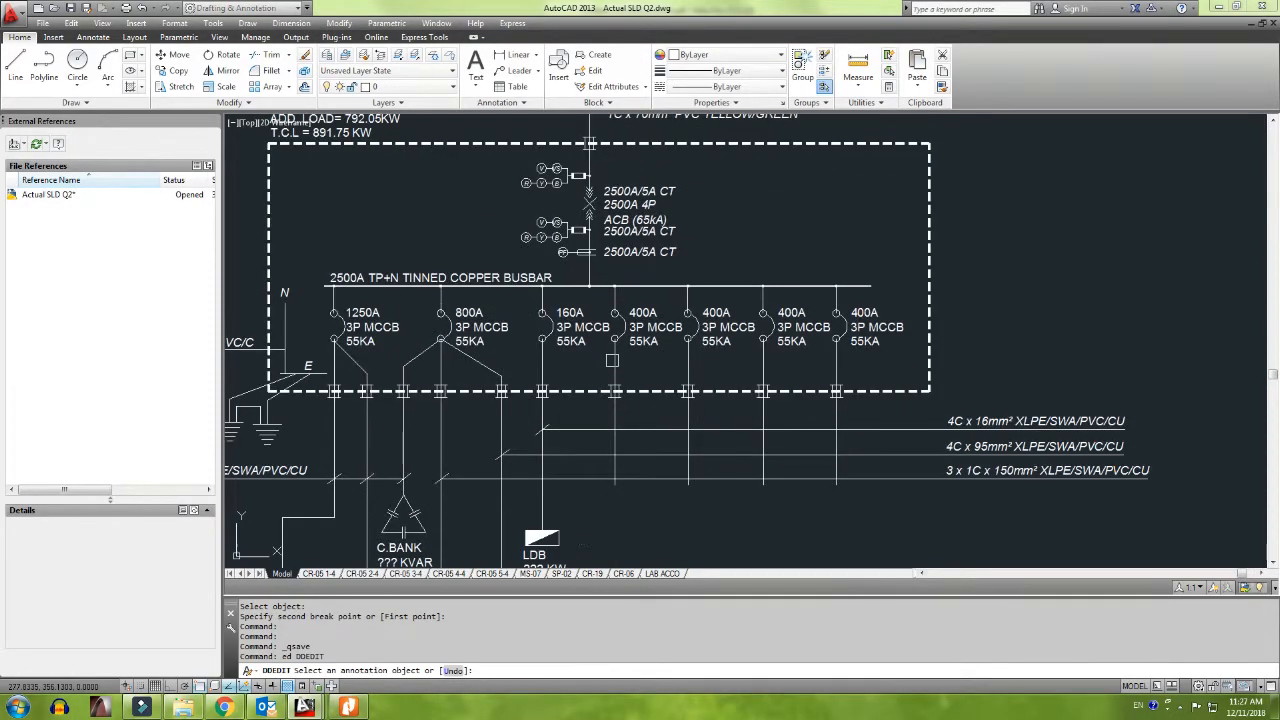
key(alt+Tab)
key(alt+Tab)
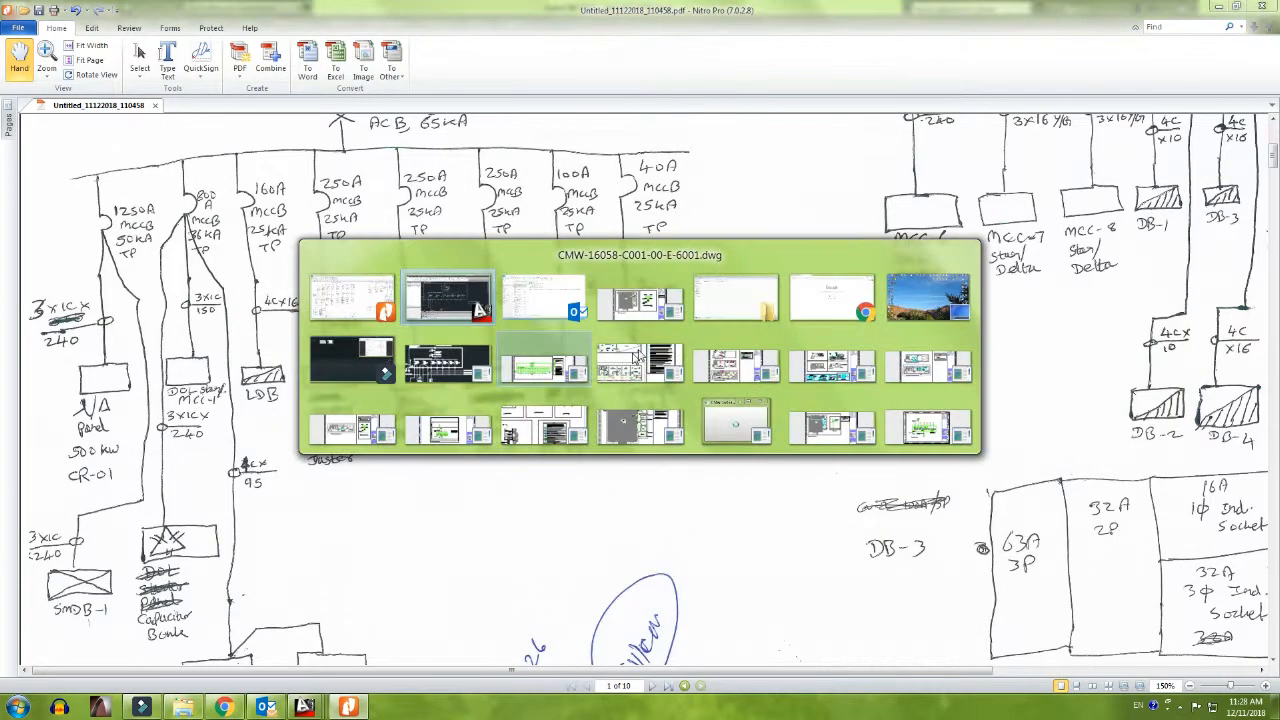
scroll(650, 305, up, 4)
click(635, 298)
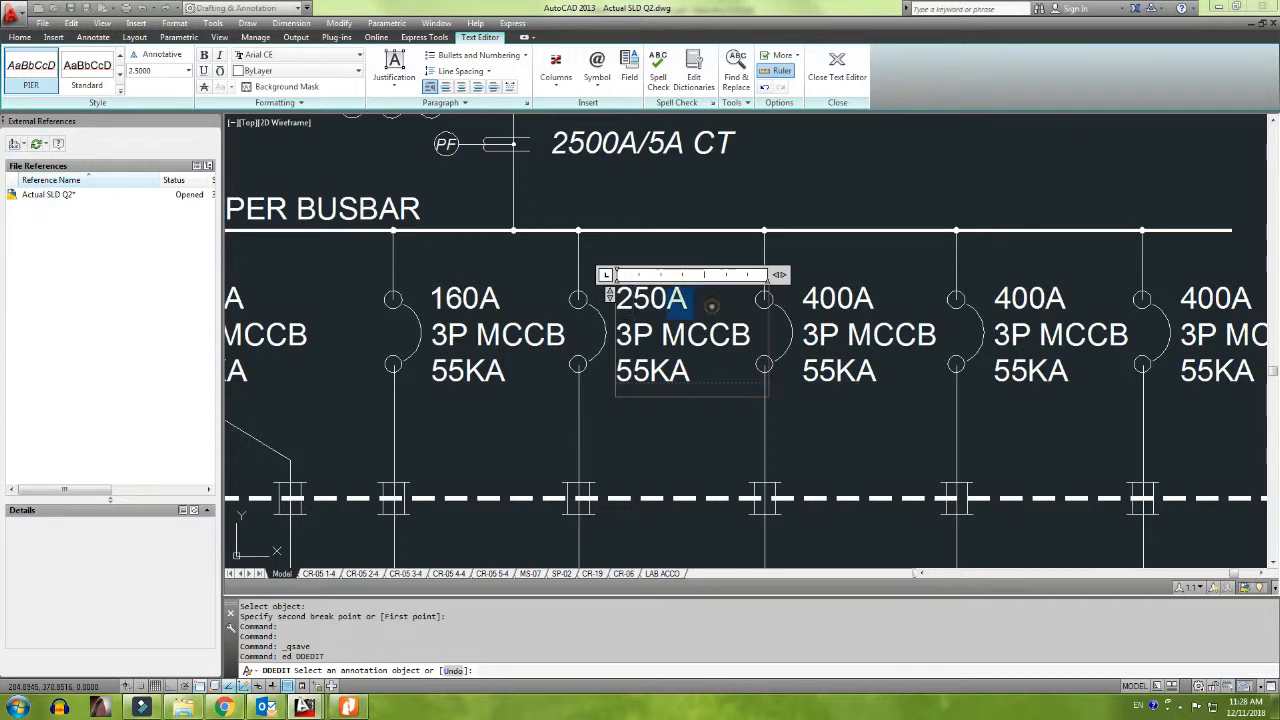
click(853, 325)
Step: Set the fifth breaker's MCCB rating on the busbar to 250A
scroll(853, 325, up, 1)
click(853, 297)
drag(908, 283, 766, 288)
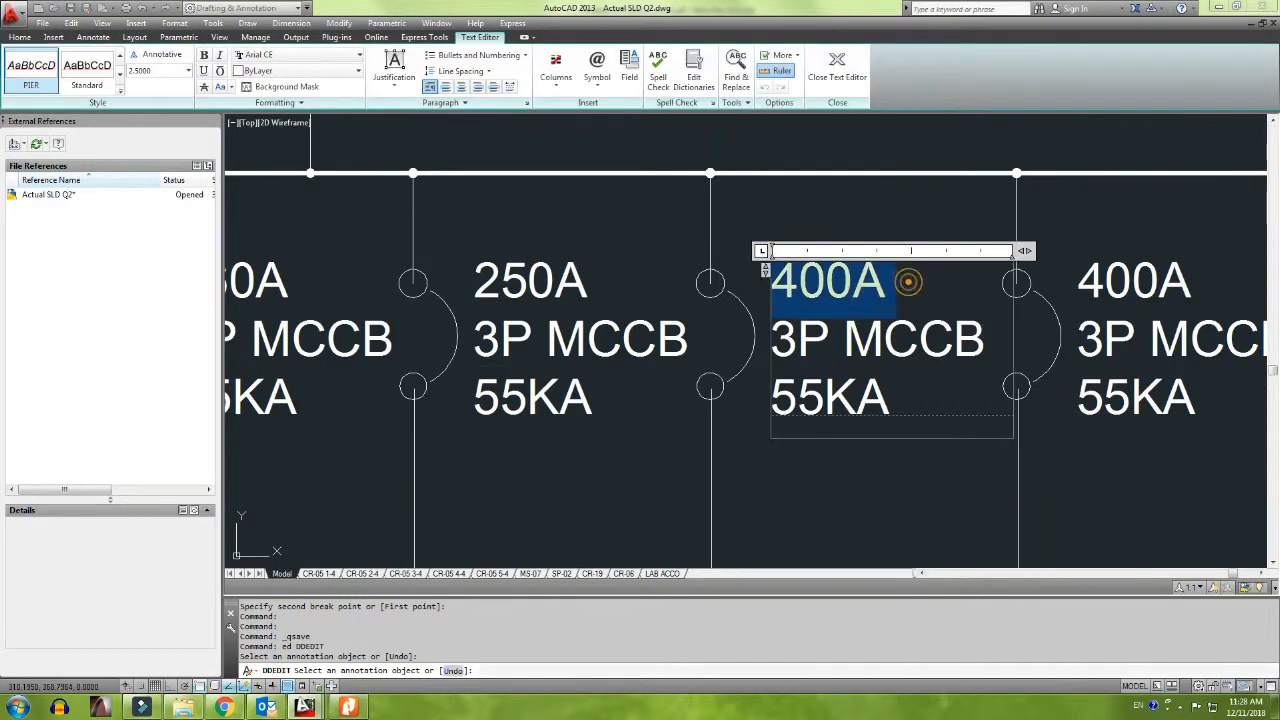
key(ctrl+v)
click(1231, 389)
Step: Set the second-to-last breaker's MCCB rating to 100A
middle_drag(1160, 340, 632, 362)
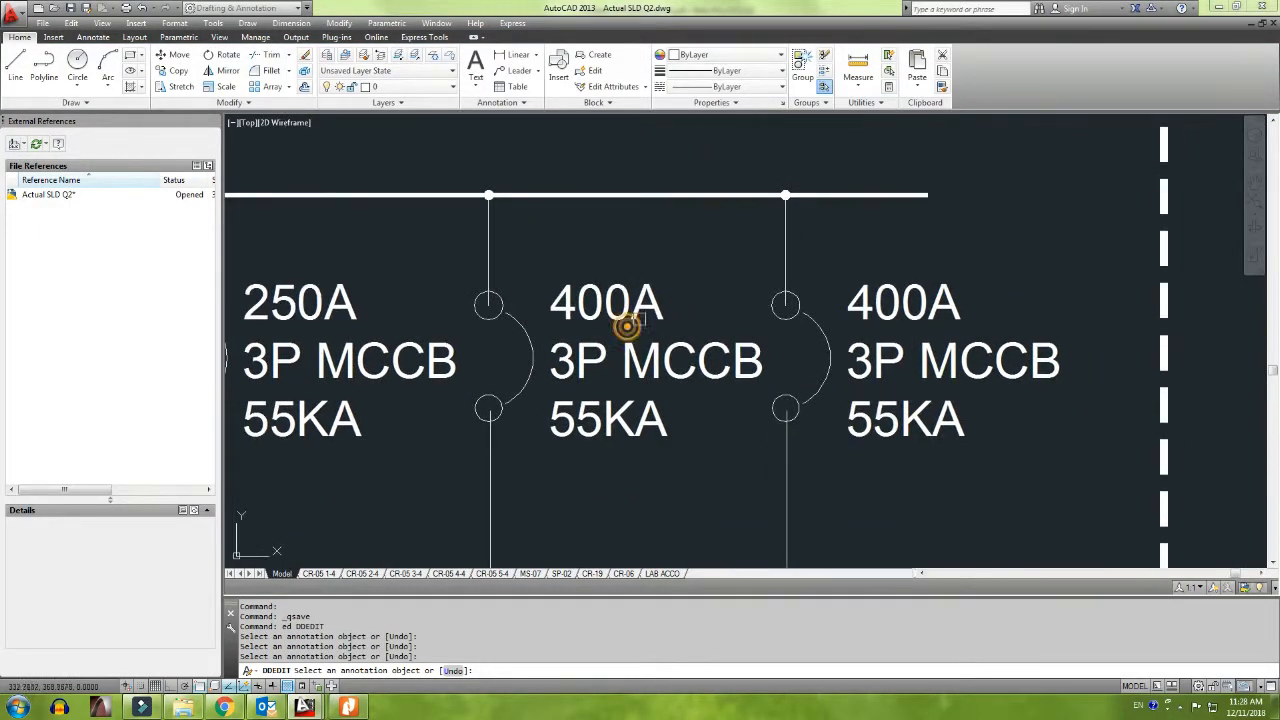
scroll(647, 313, down, 5)
scroll(647, 313, up, 3)
click(645, 313)
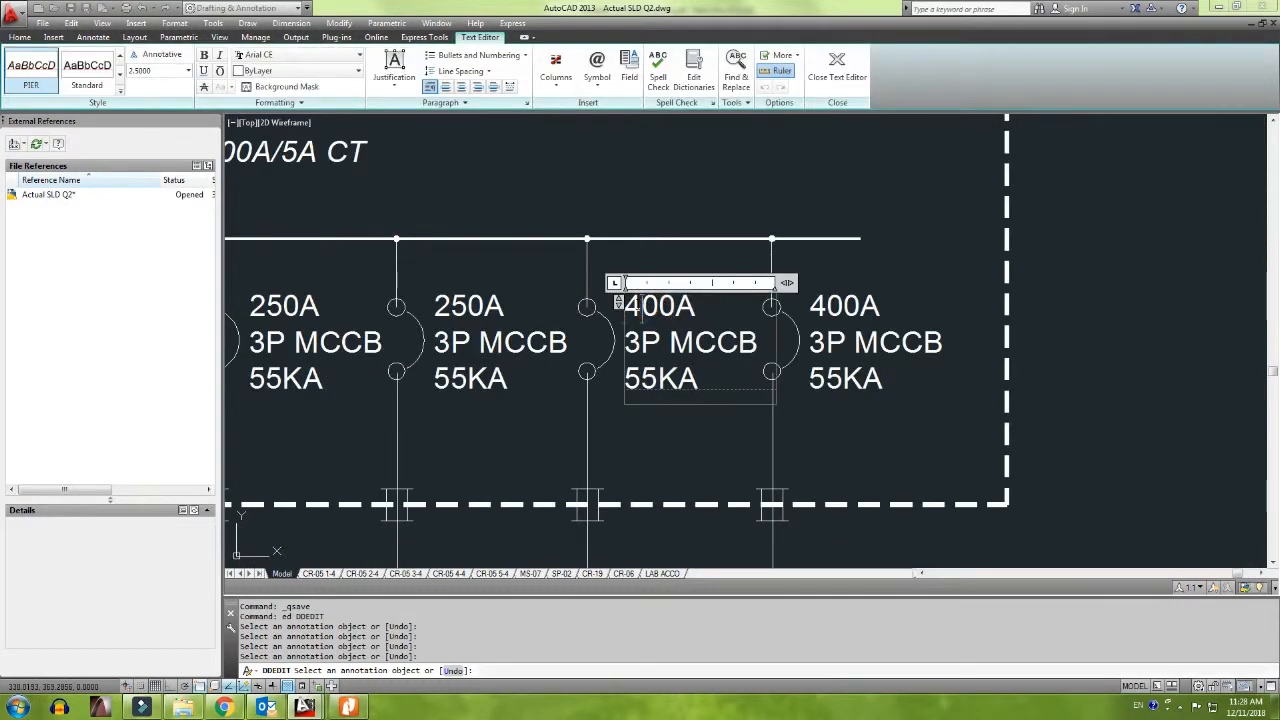
click(705, 435)
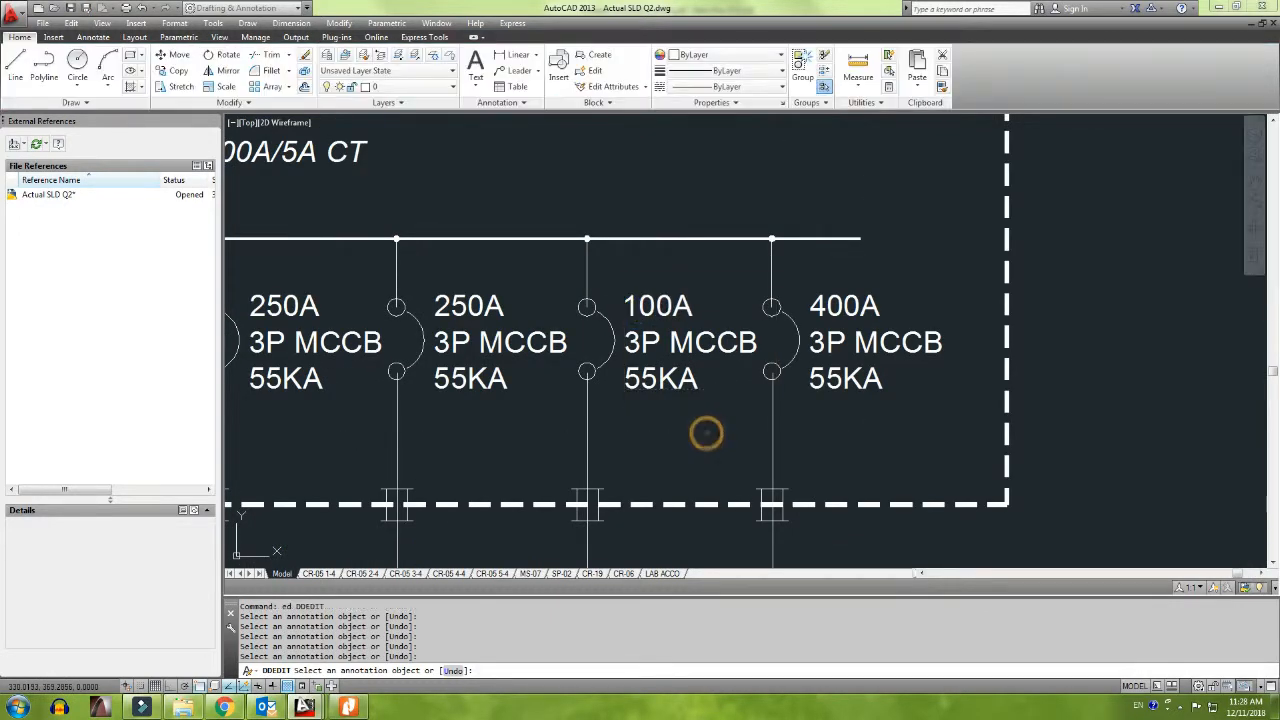
Step: Recheck the feeder ratings in the scanned sketch and set the second-to-last breaker's MCCB rating to 250A
key(alt+Tab)
scroll(770, 381, down, 1)
scroll(596, 340, up, 2)
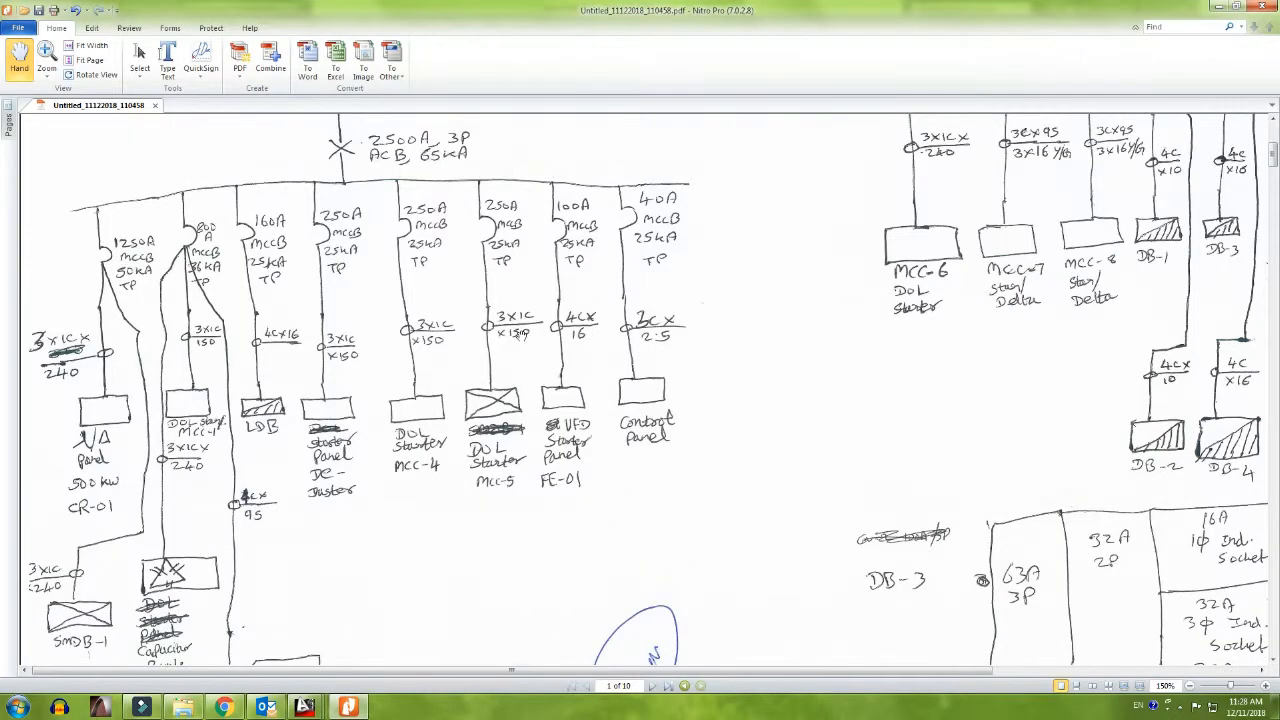
key(alt+Tab)
scroll(688, 315, up, 3)
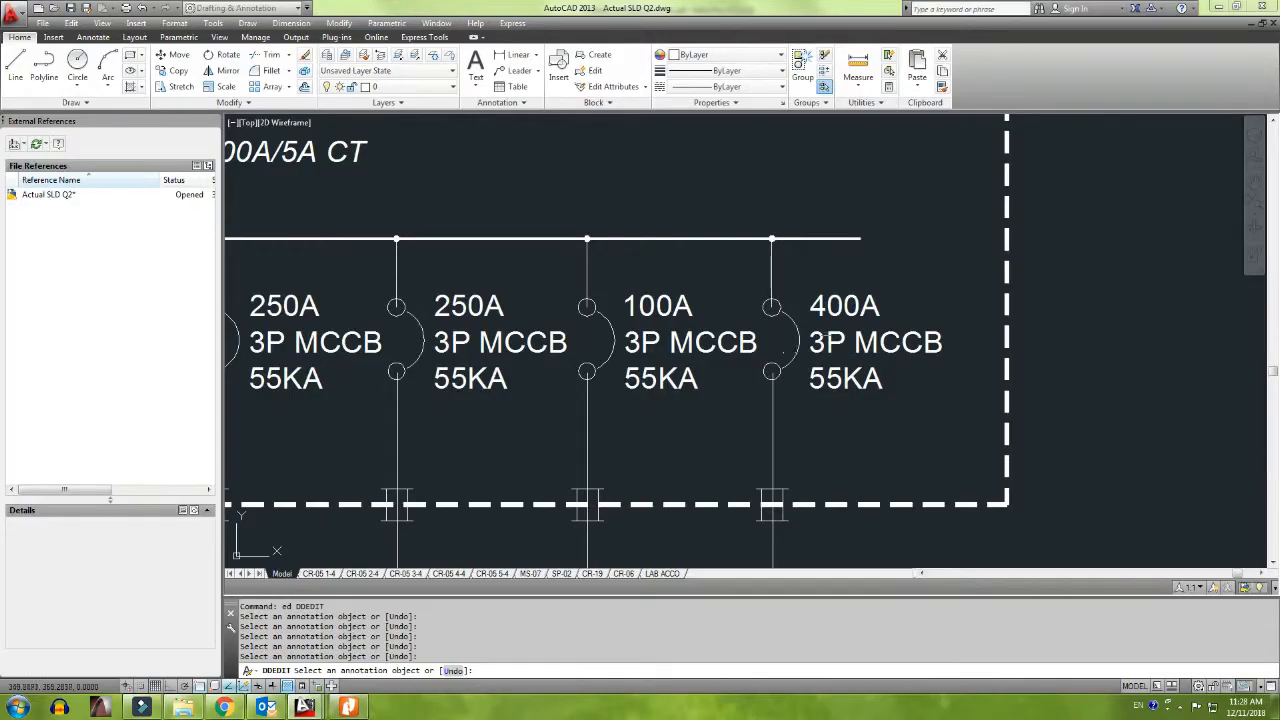
scroll(688, 315, down, 3)
scroll(680, 313, up, 2)
click(722, 295)
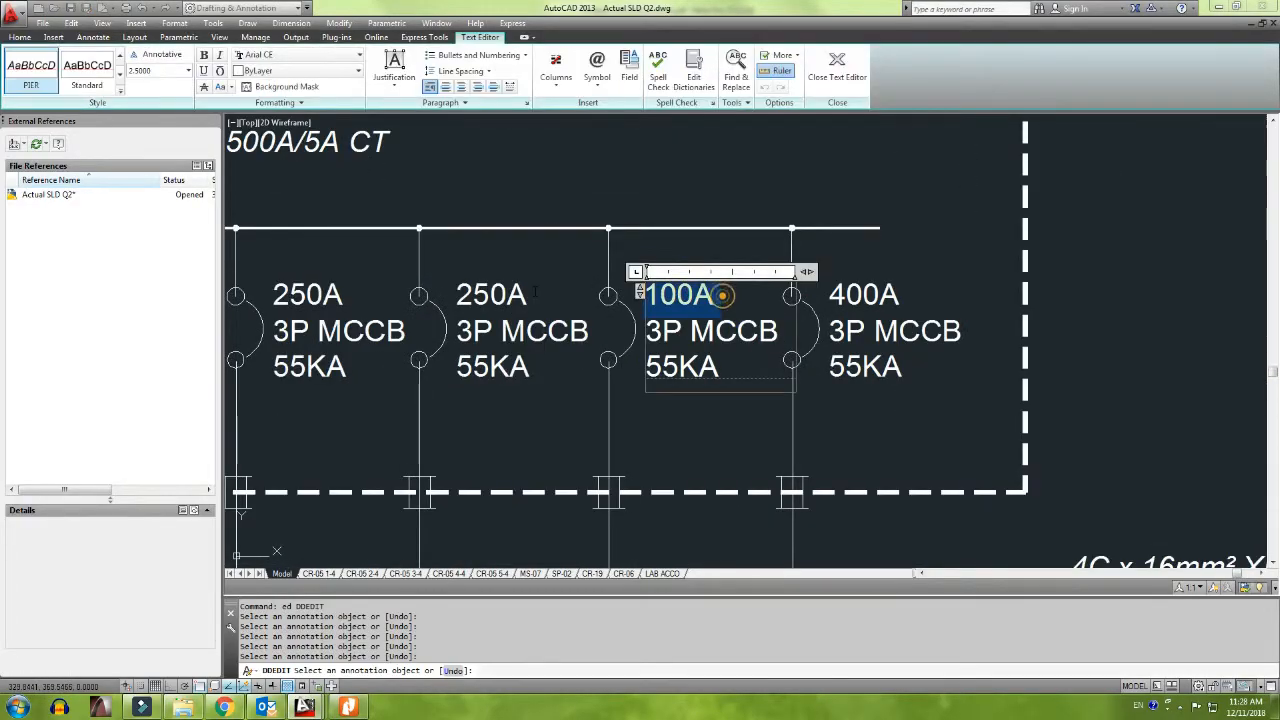
click(742, 421)
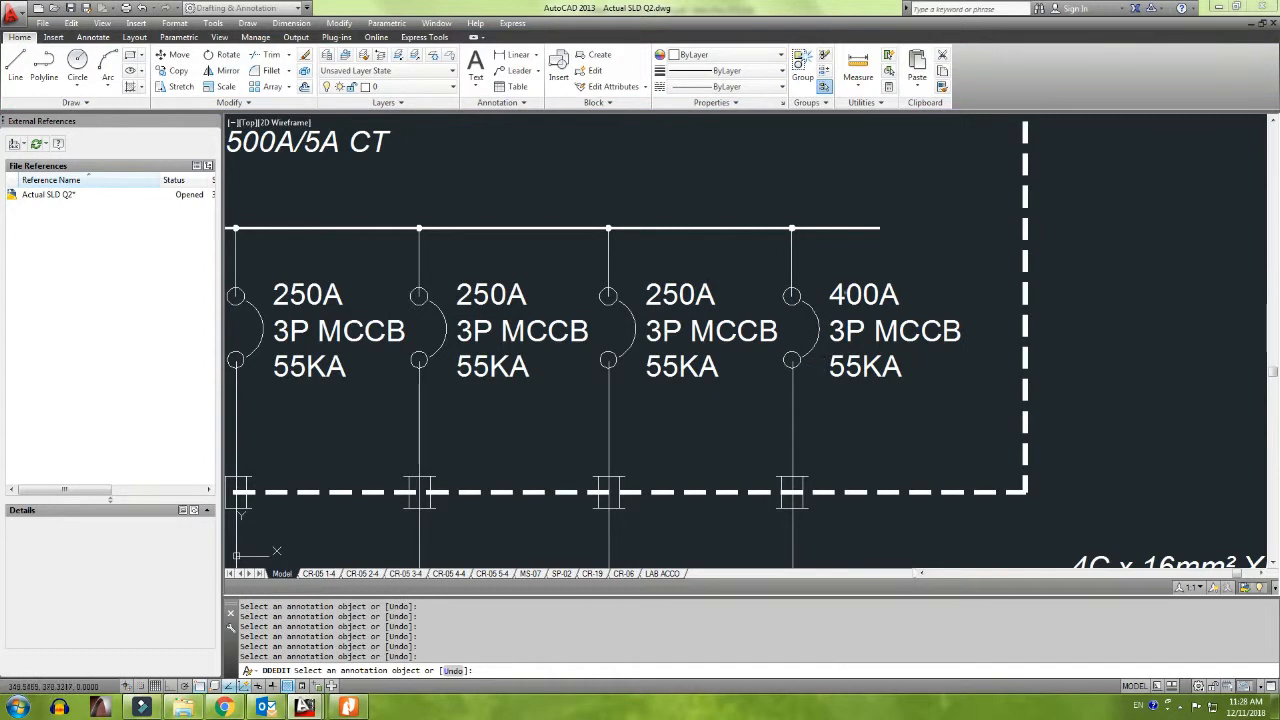
Step: Set the last breaker's MCCB rating on the busbar to 100A and finish the text editing
click(844, 294)
drag(829, 294, 858, 294)
click(874, 407)
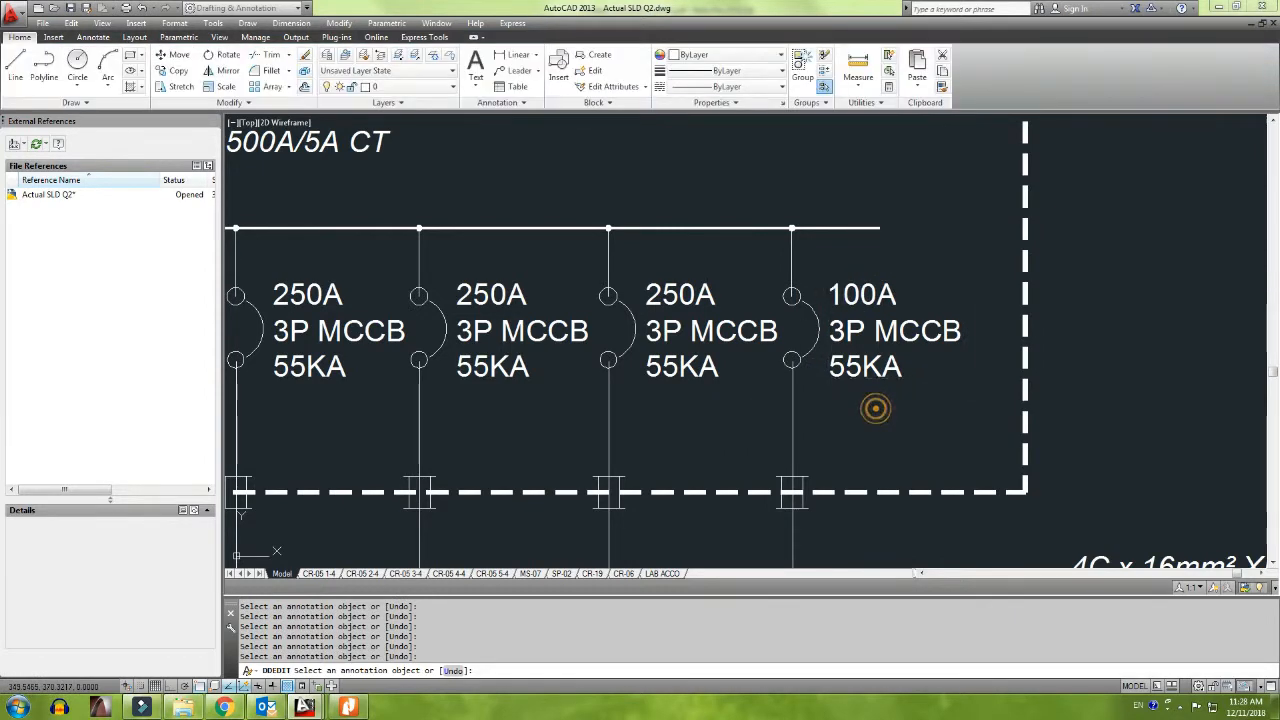
scroll(834, 330, down, 3)
middle_drag(834, 330, 826, 308)
key(Escape)
Step: Stretch the dashed board outline, busbar end and cable labels horizontally to the right to make room for another feeder
text(s)
key(space)
scroll(882, 347, up, 2)
scroll(882, 347, down, 4)
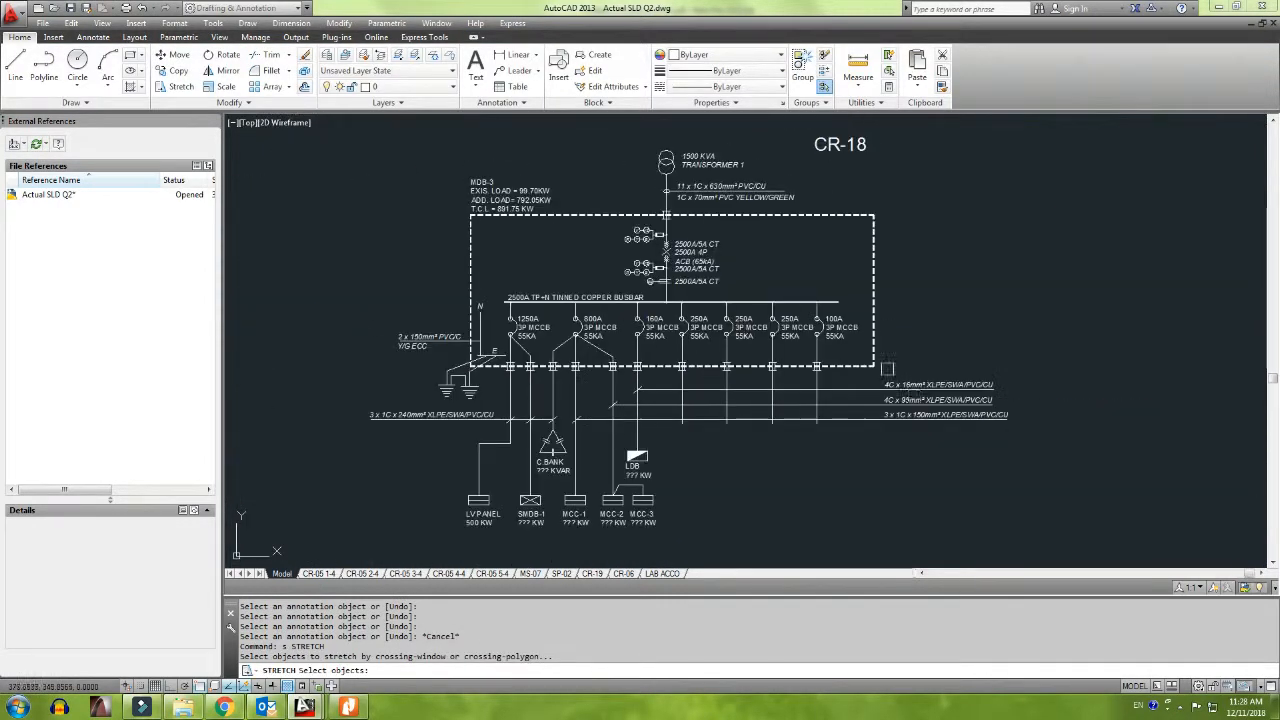
click(1093, 494)
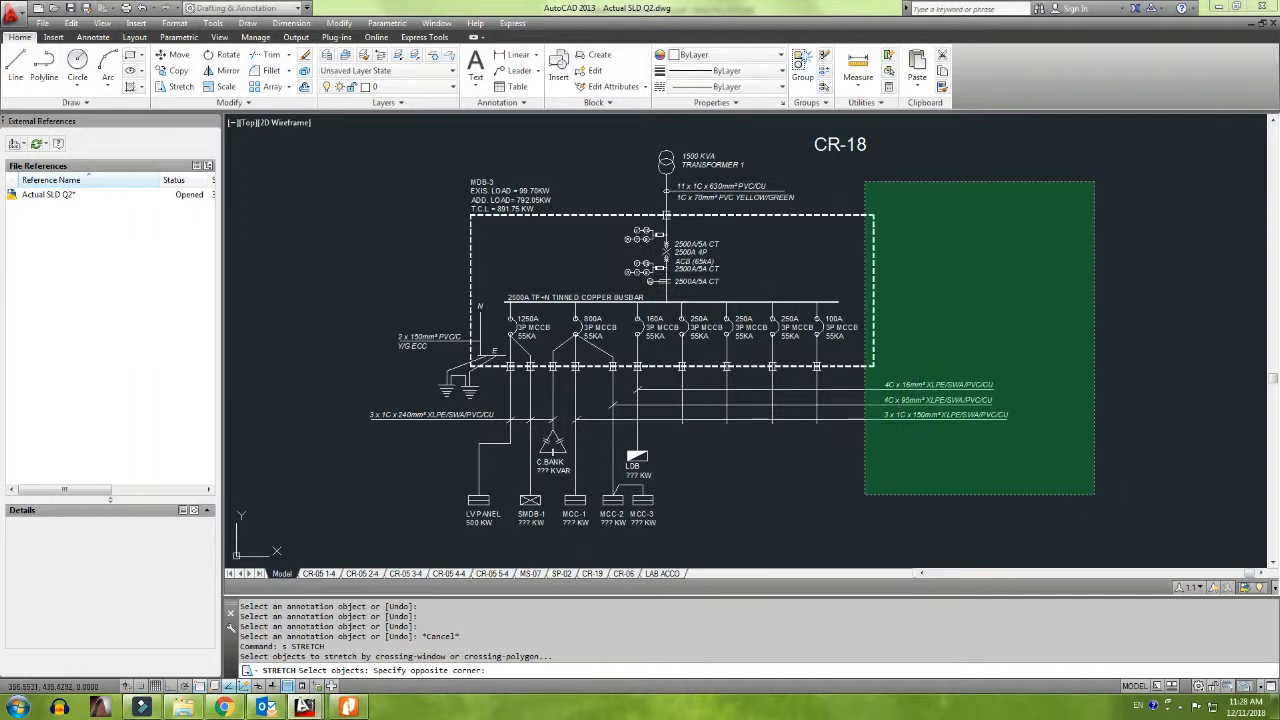
click(829, 186)
key(space)
click(866, 194)
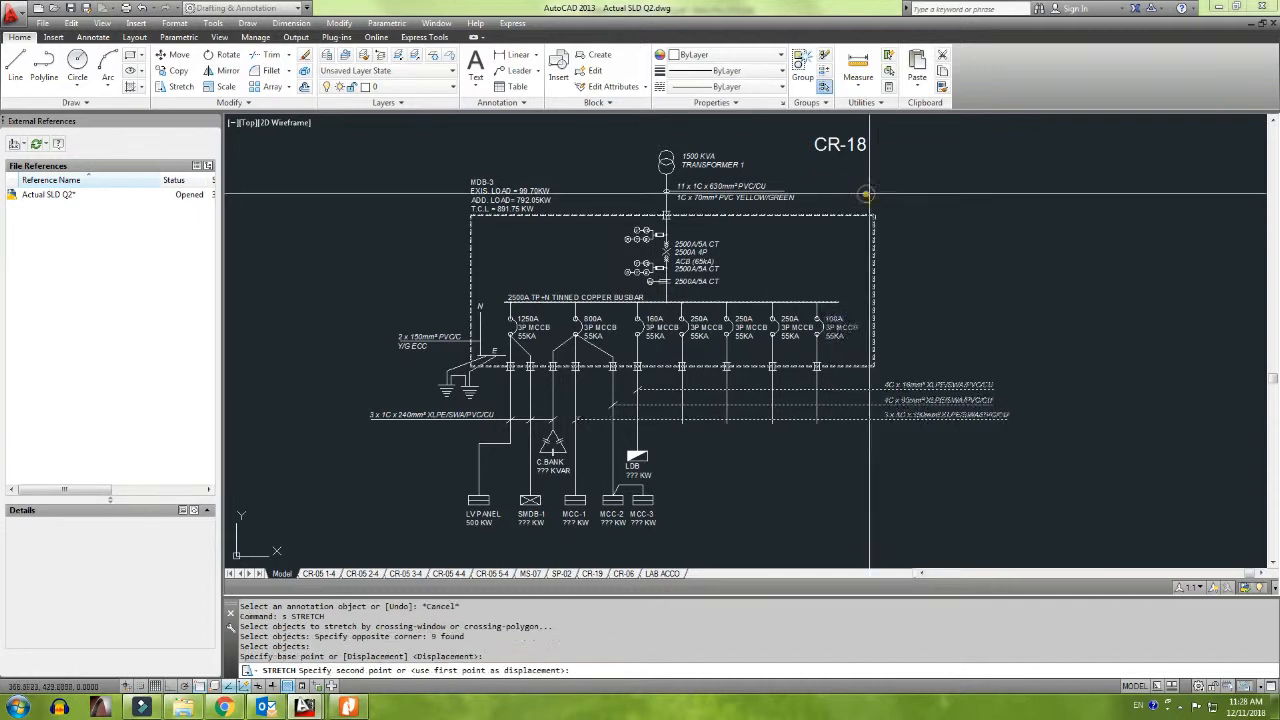
key(F8)
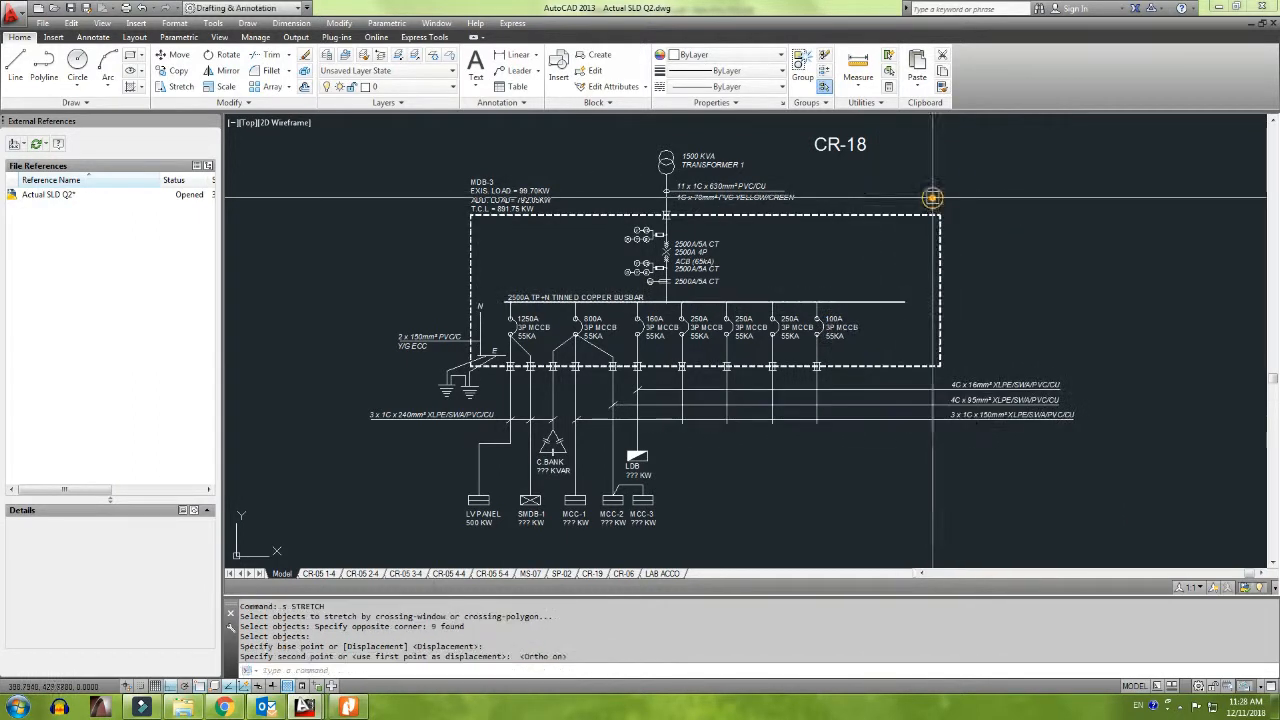
Step: Copy the last feeder with its breaker and outline crossing symbol one feeder spacing to the right along the busbar
scroll(840, 320, up, 4)
scroll(724, 242, down, 4)
click(736, 262)
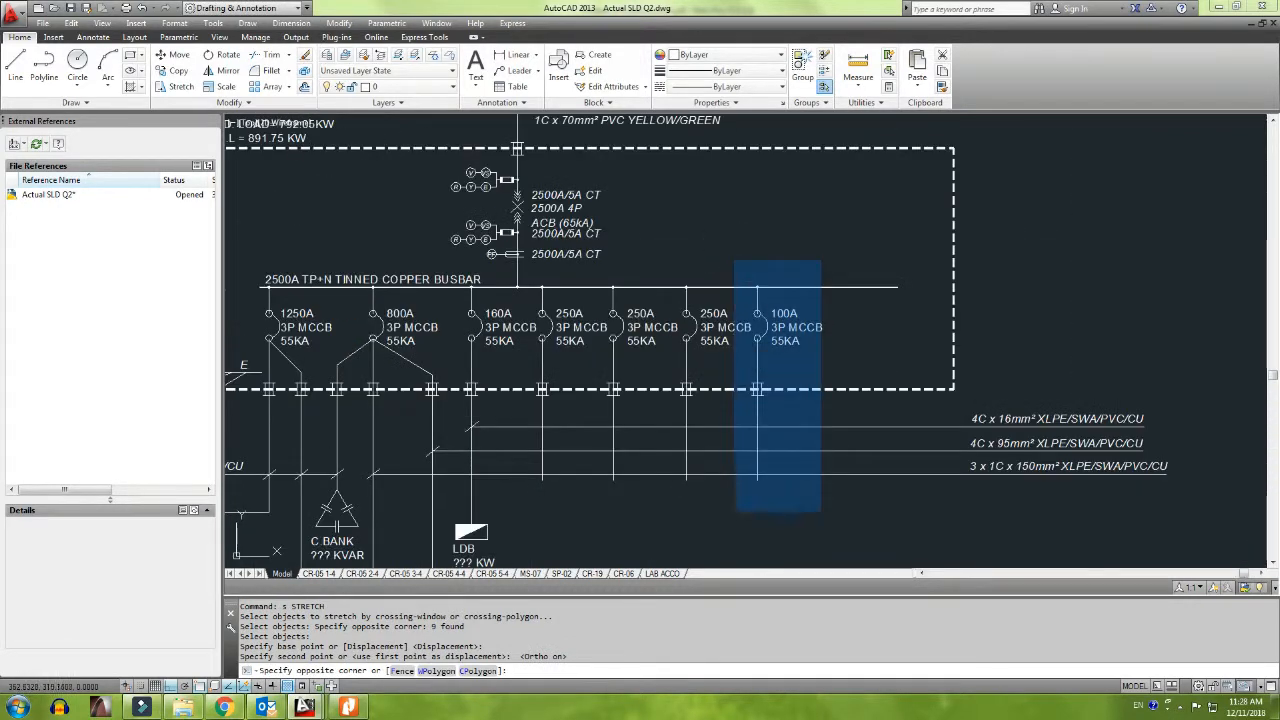
click(822, 512)
text(co)
key(Return)
scroll(679, 303, up, 4)
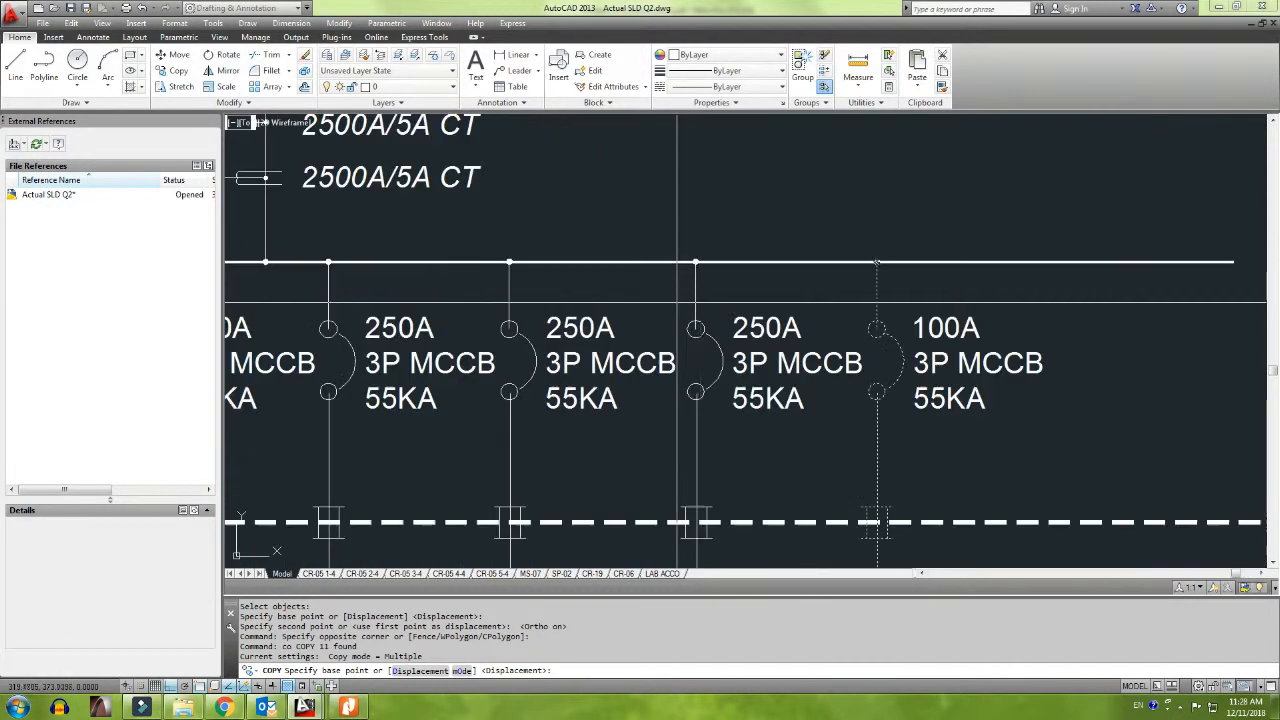
click(688, 300)
click(877, 297)
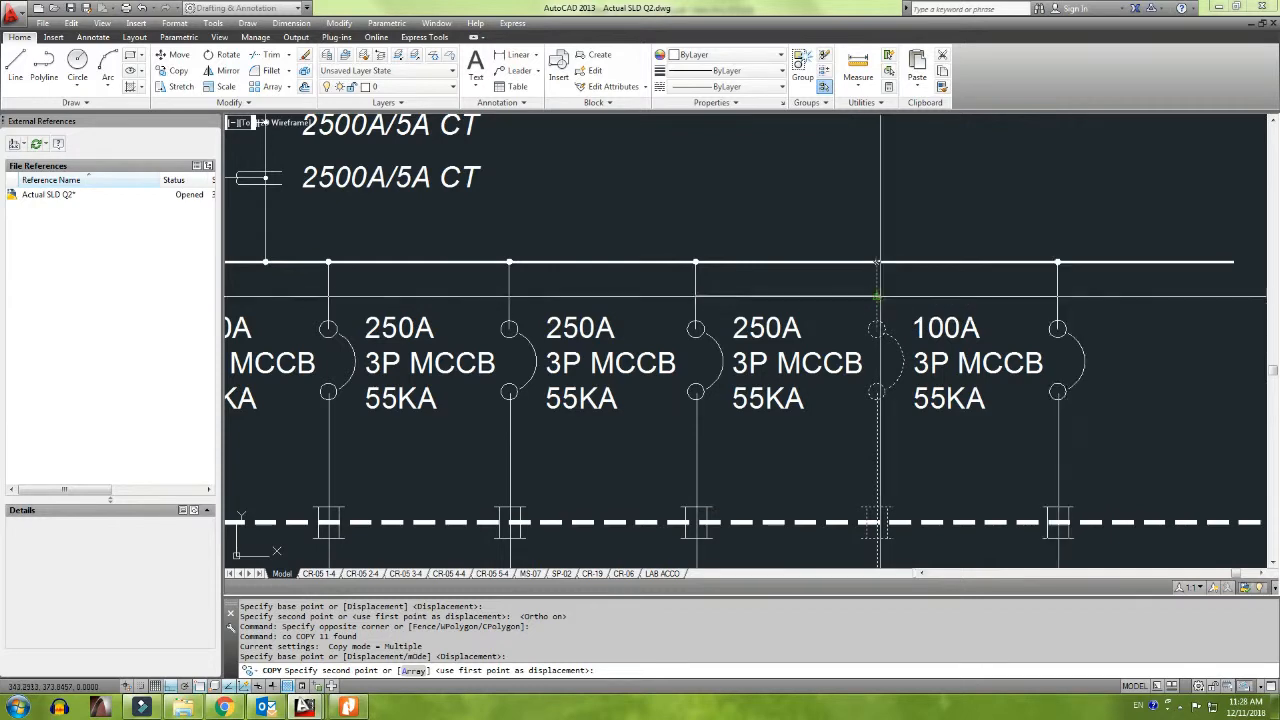
key(Escape)
Step: Copy the 100A 3P MCCB 55KA label one feeder spacing to the right, beside the new breaker
click(963, 377)
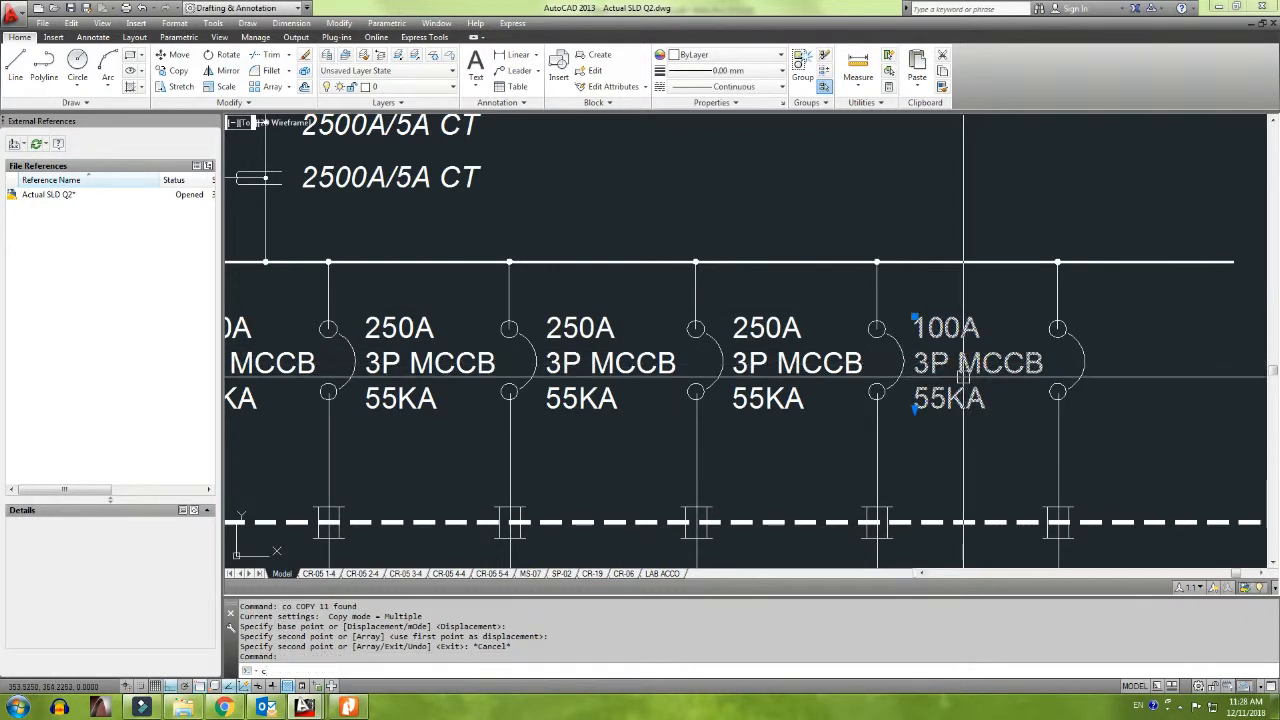
text(co)
key(Return)
click(729, 229)
click(915, 227)
key(Escape)
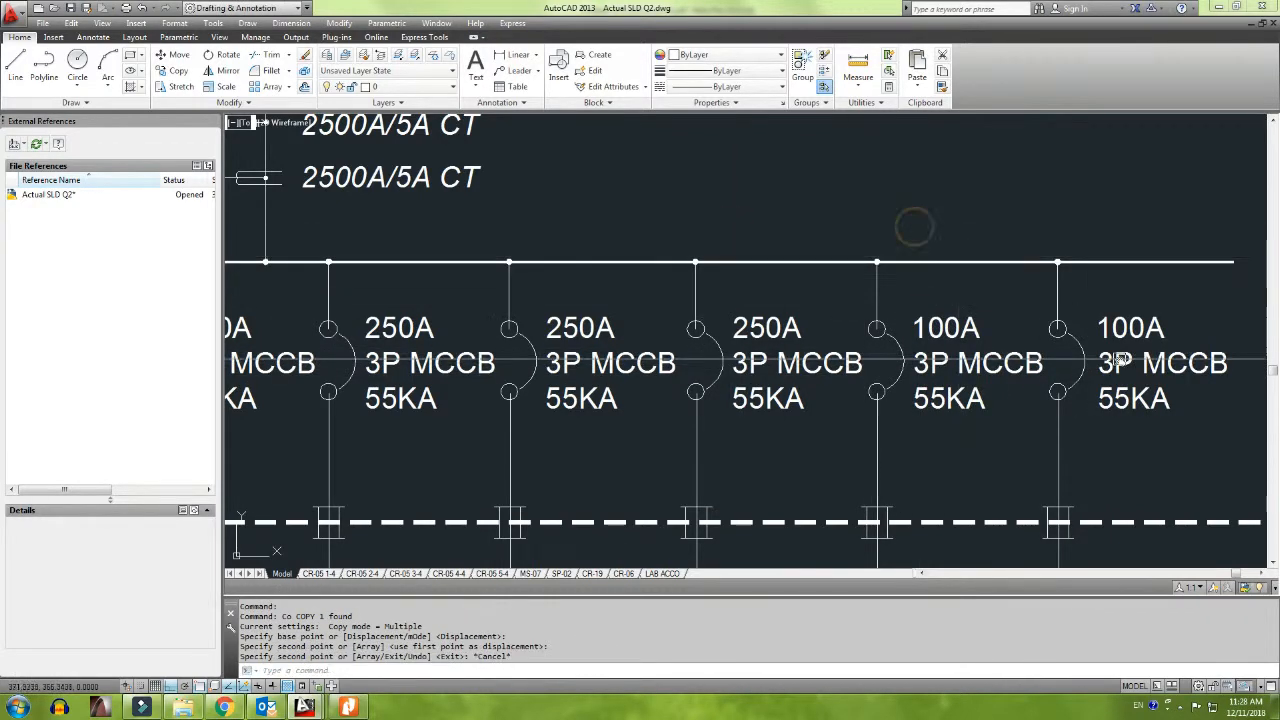
Step: Set the new last breaker's MCCB rating to 40A
scroll(1120, 335, up, 1)
middle_drag(1120, 335, 923, 325)
double_click(926, 309)
drag(938, 308, 870, 311)
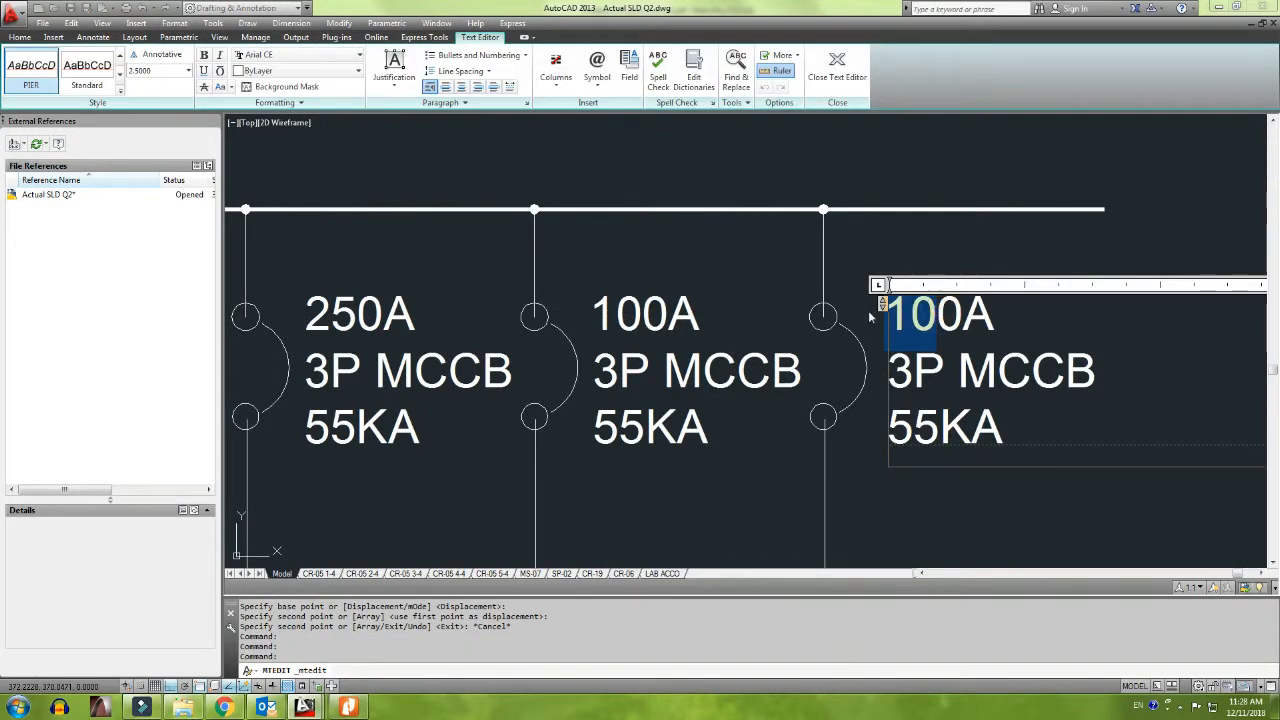
click(949, 520)
Step: Compare the breaker ratings and feeder cable sizes in the scanned sketch with the redrawn feeders
key(alt+Tab)
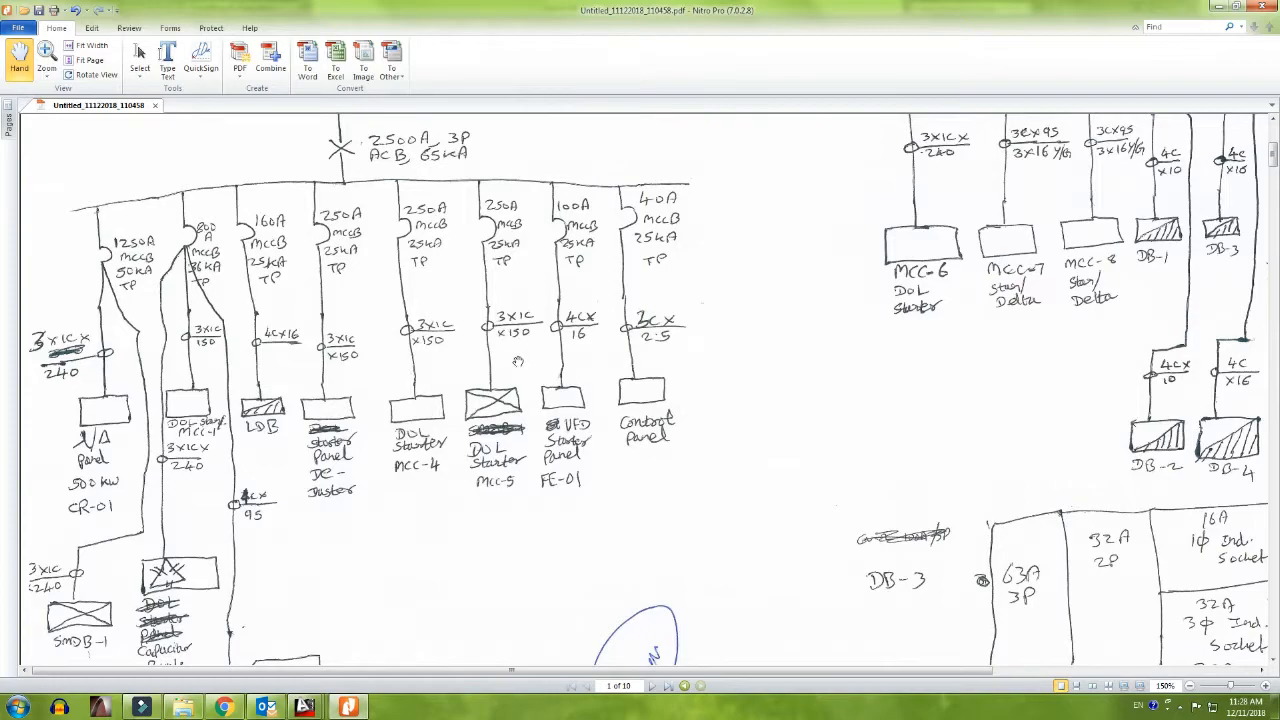
key(alt+Tab)
scroll(693, 272, down, 6)
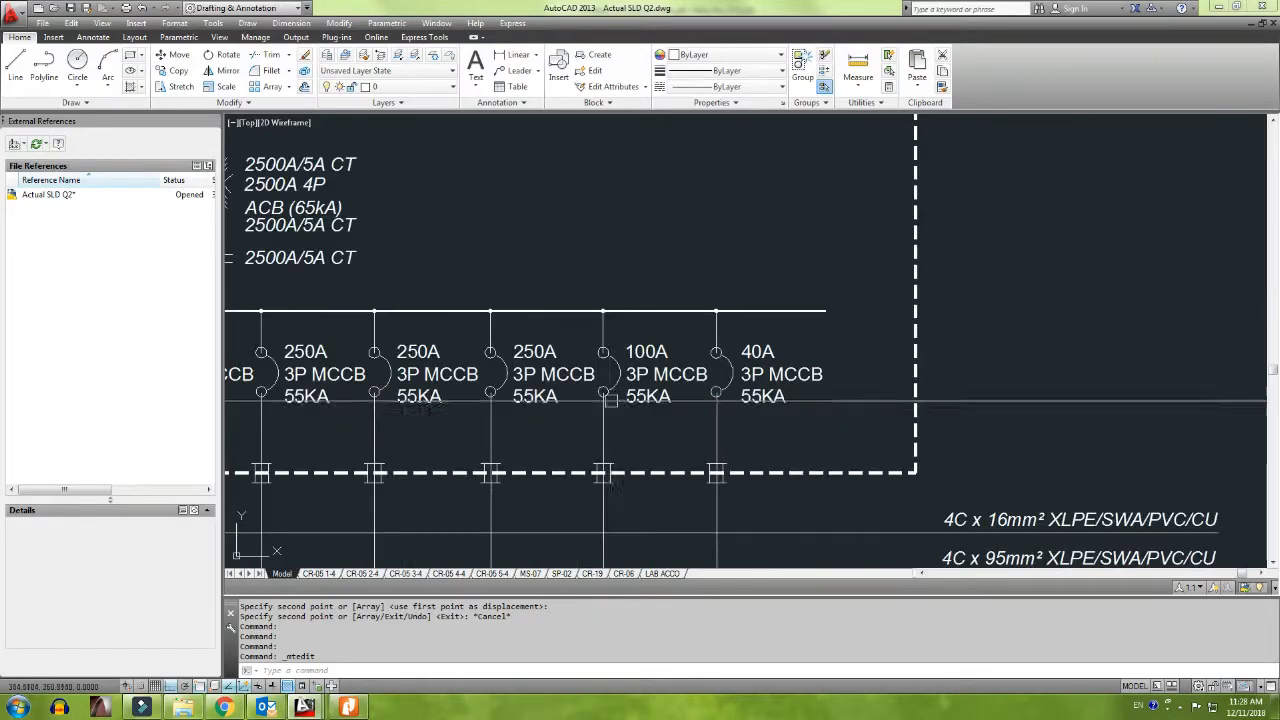
Step: Copy the cable tick mark from the MCC-1 feeder onto the three 250A feeders along the 3 x 1C x 150mm² cable label line
middle_drag(535, 360, 541, 354)
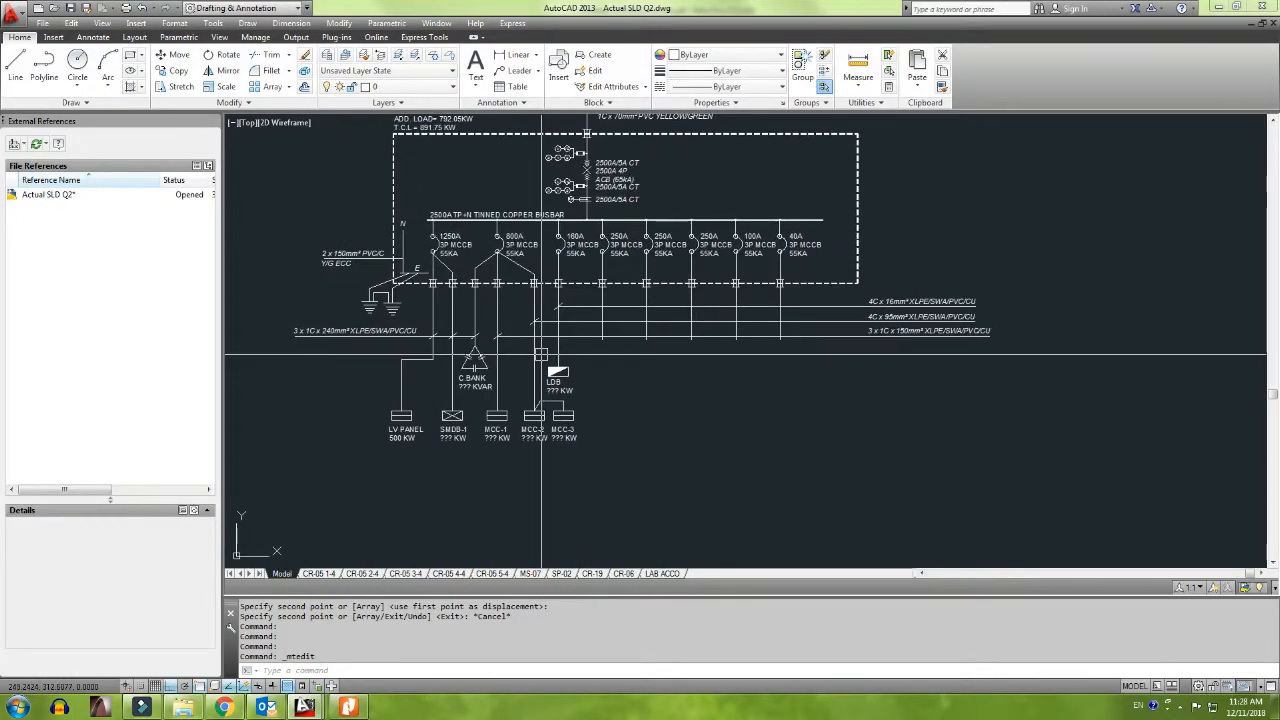
scroll(541, 354, up, 6)
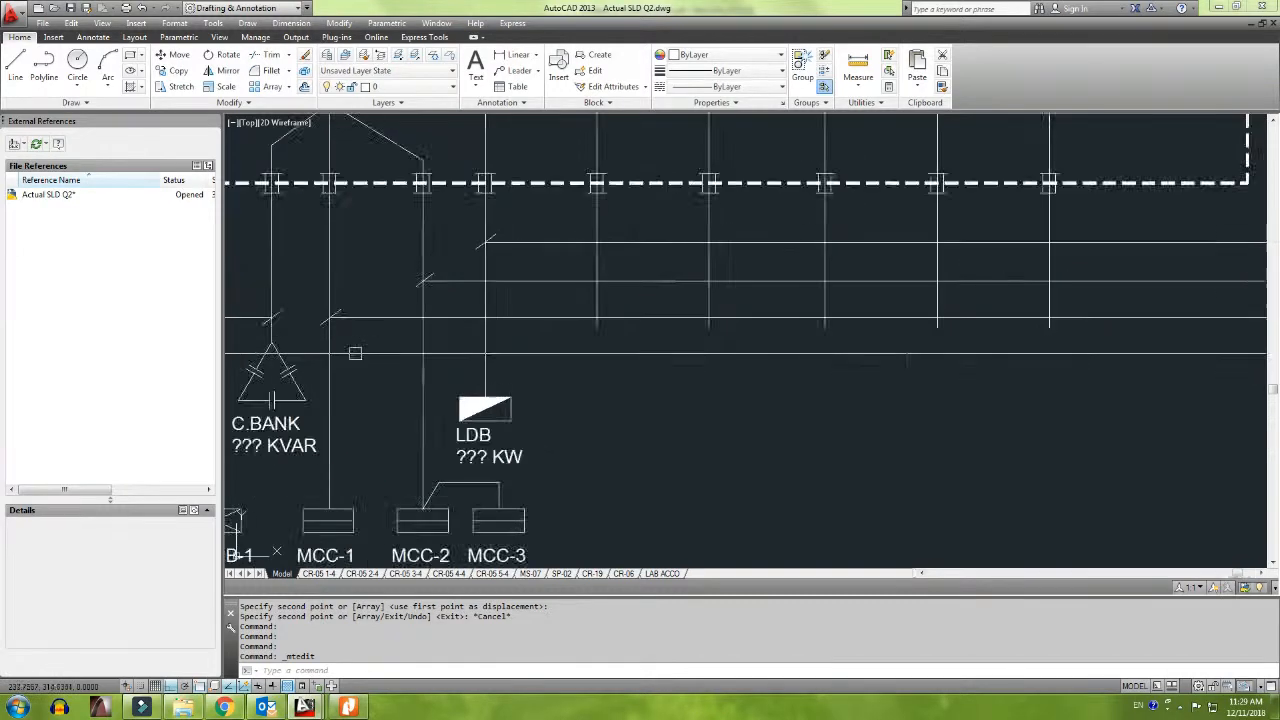
click(277, 272)
click(367, 353)
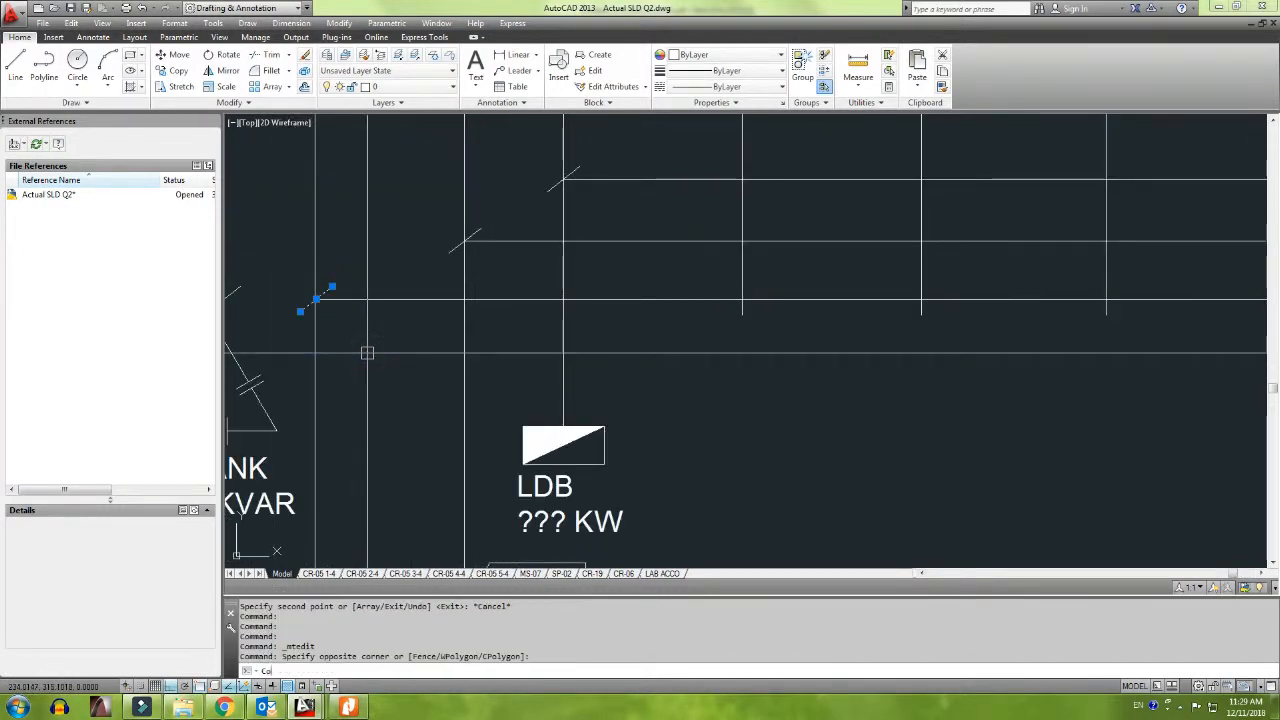
text(Co)
key(Return)
click(312, 297)
scroll(312, 297, down, 6)
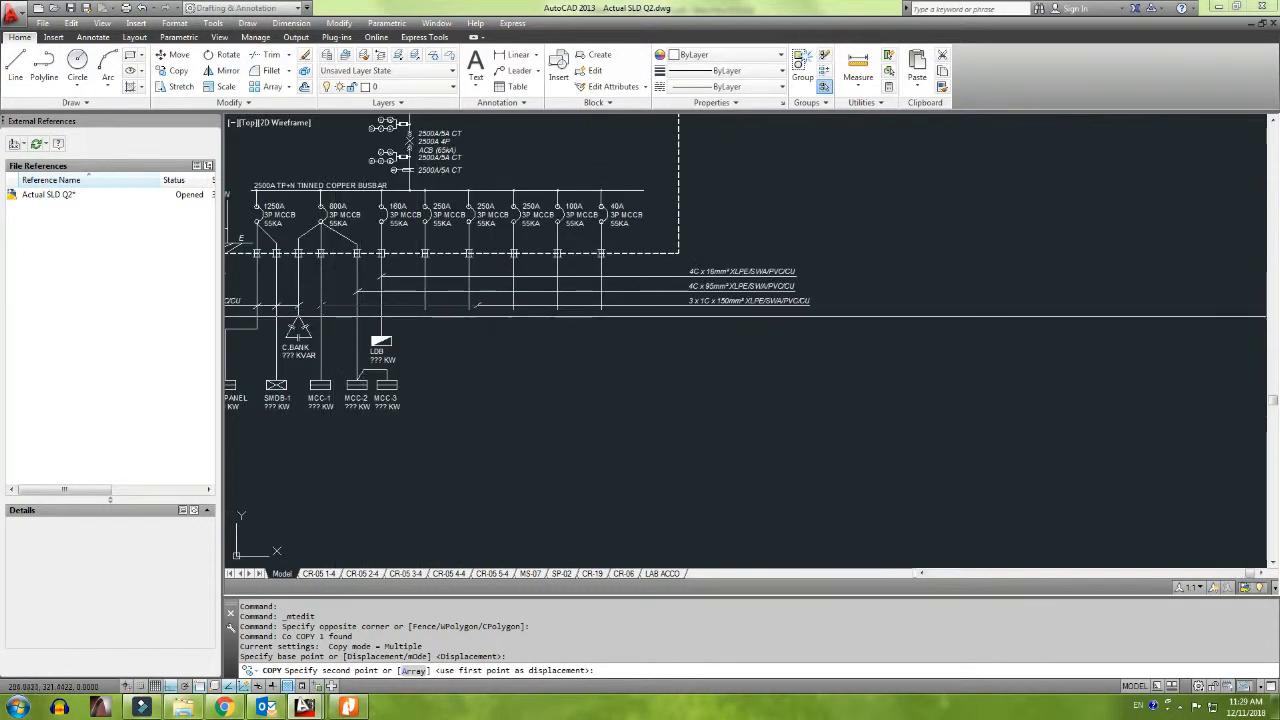
scroll(330, 322, up, 5)
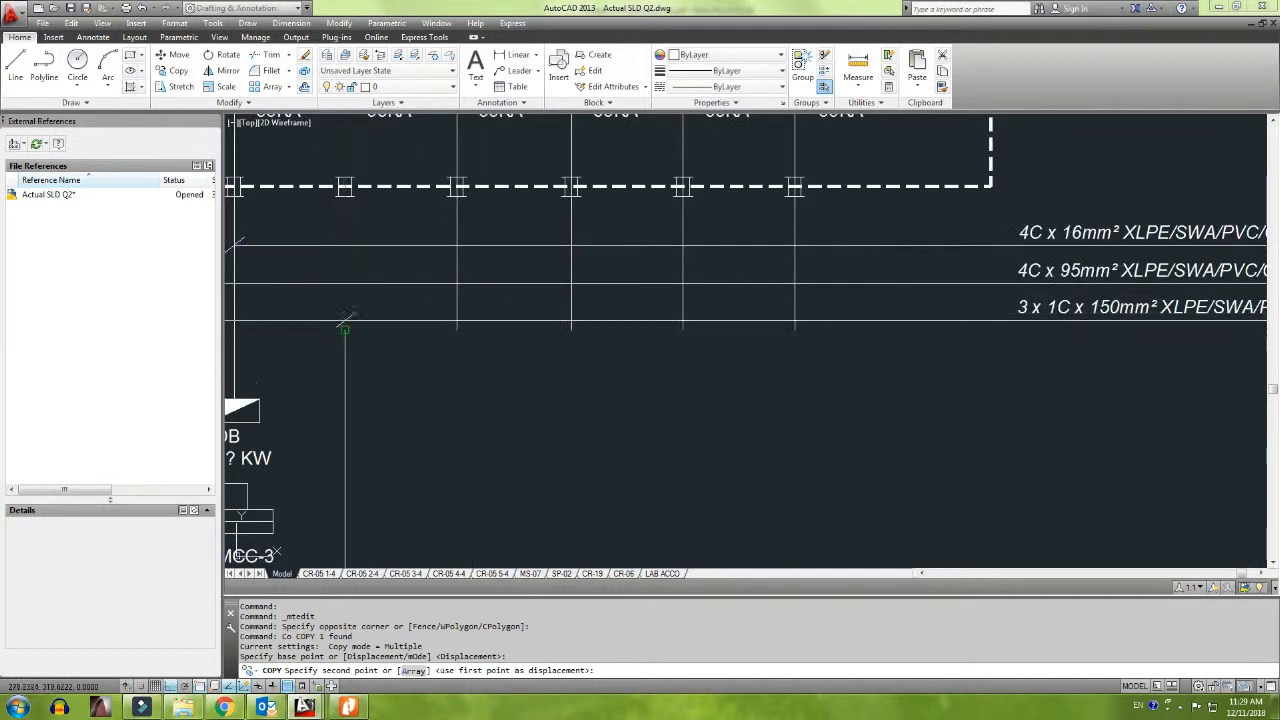
scroll(330, 322, up, 3)
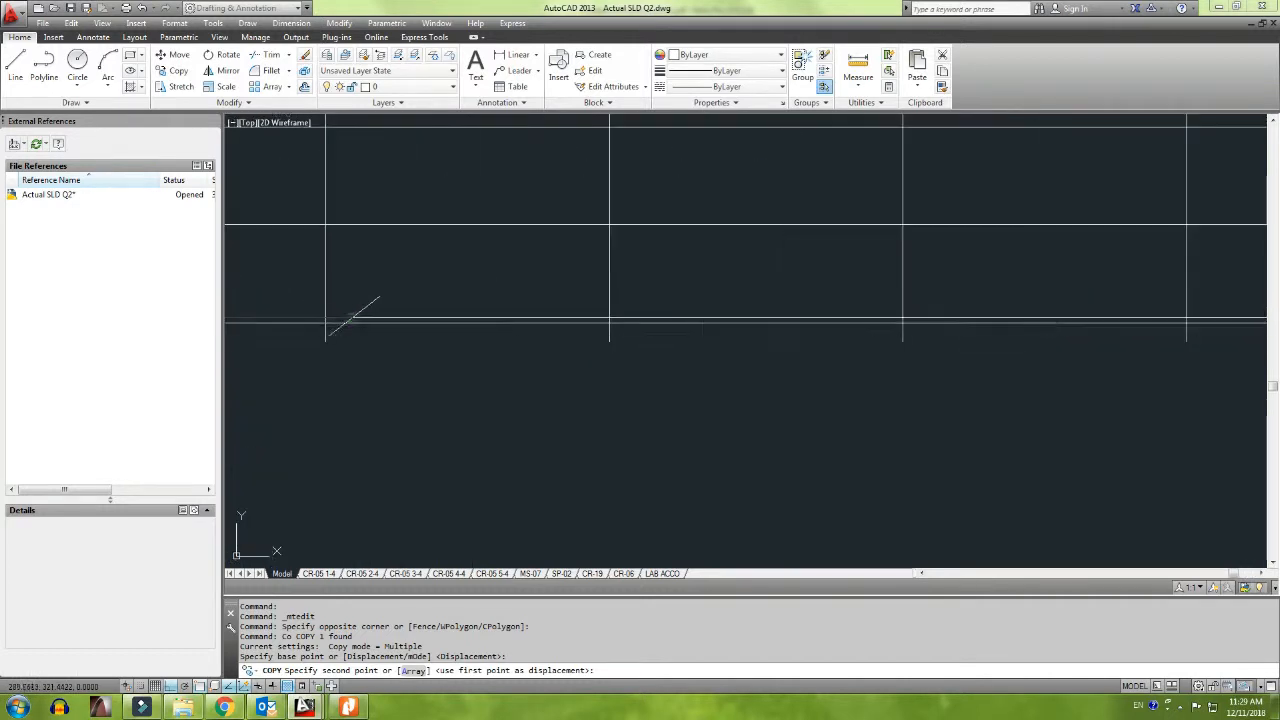
click(605, 318)
click(903, 320)
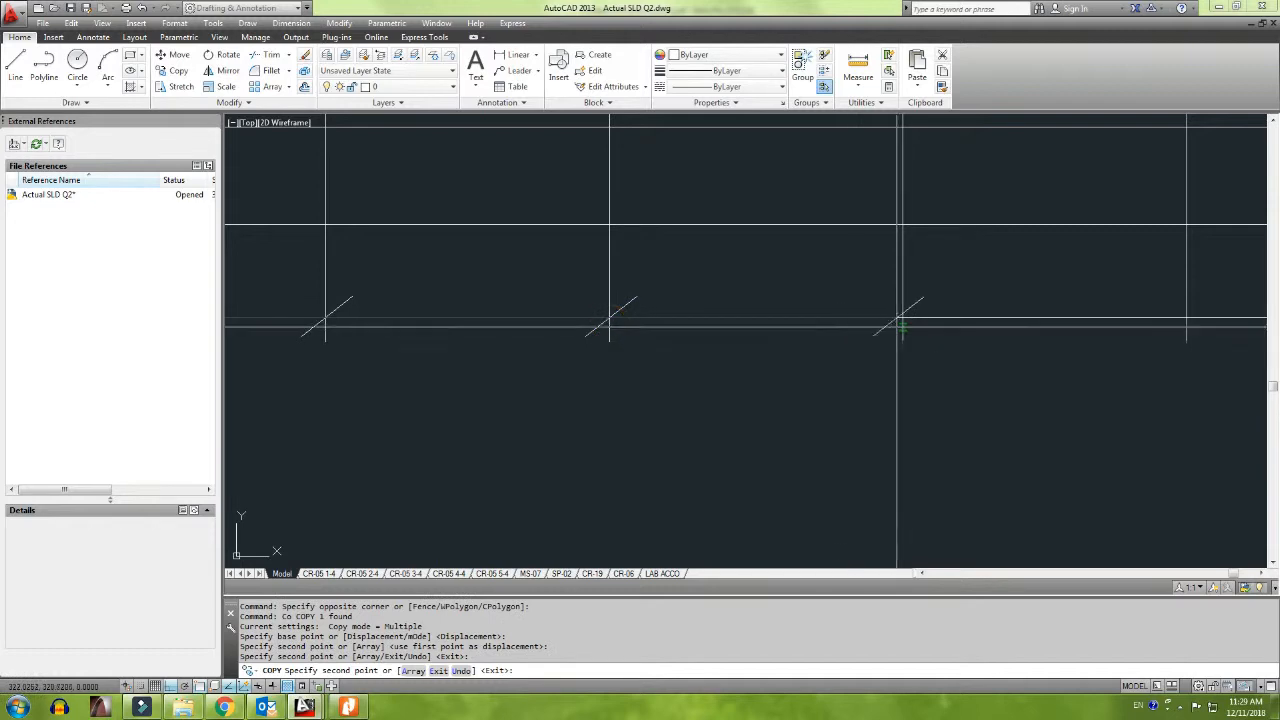
scroll(903, 320, down, 5)
middle_drag(854, 347, 746, 374)
key(Escape)
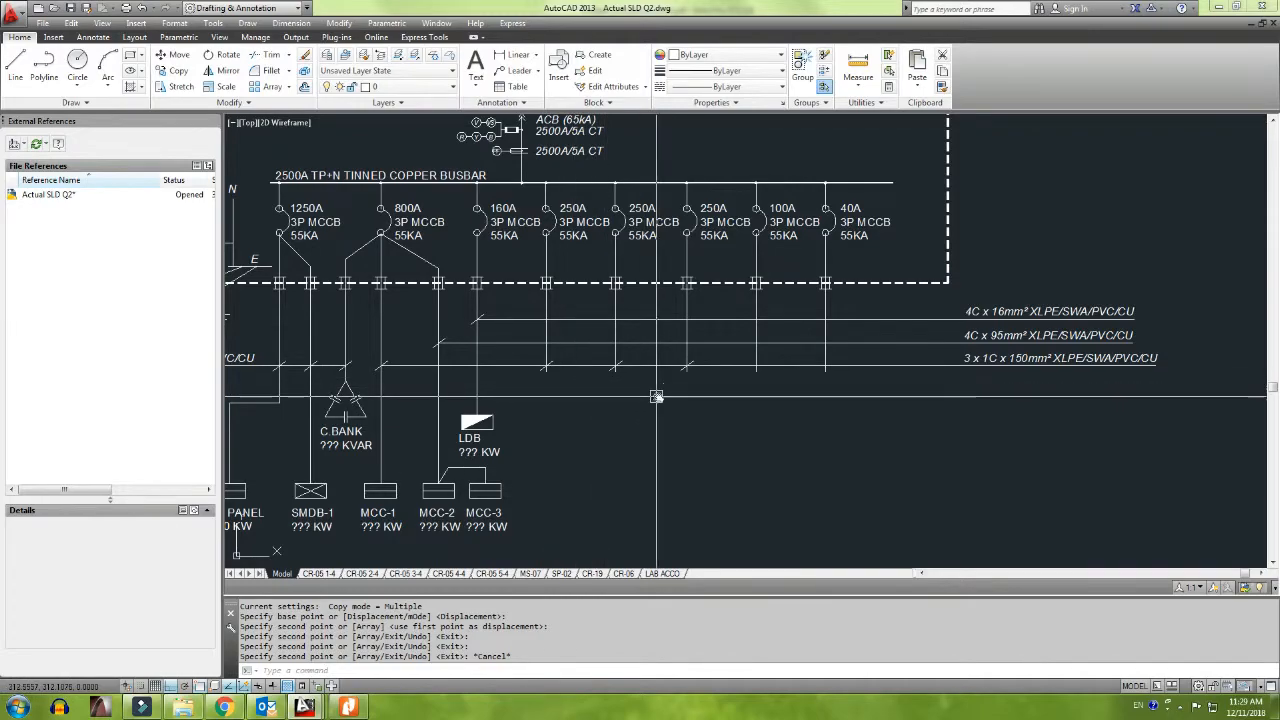
Step: Check the panels in the scanned sketch and copy the MCC-3 panel box horizontally to below the first 250A feeder
middle_drag(618, 436, 651, 374)
key(alt+Tab)
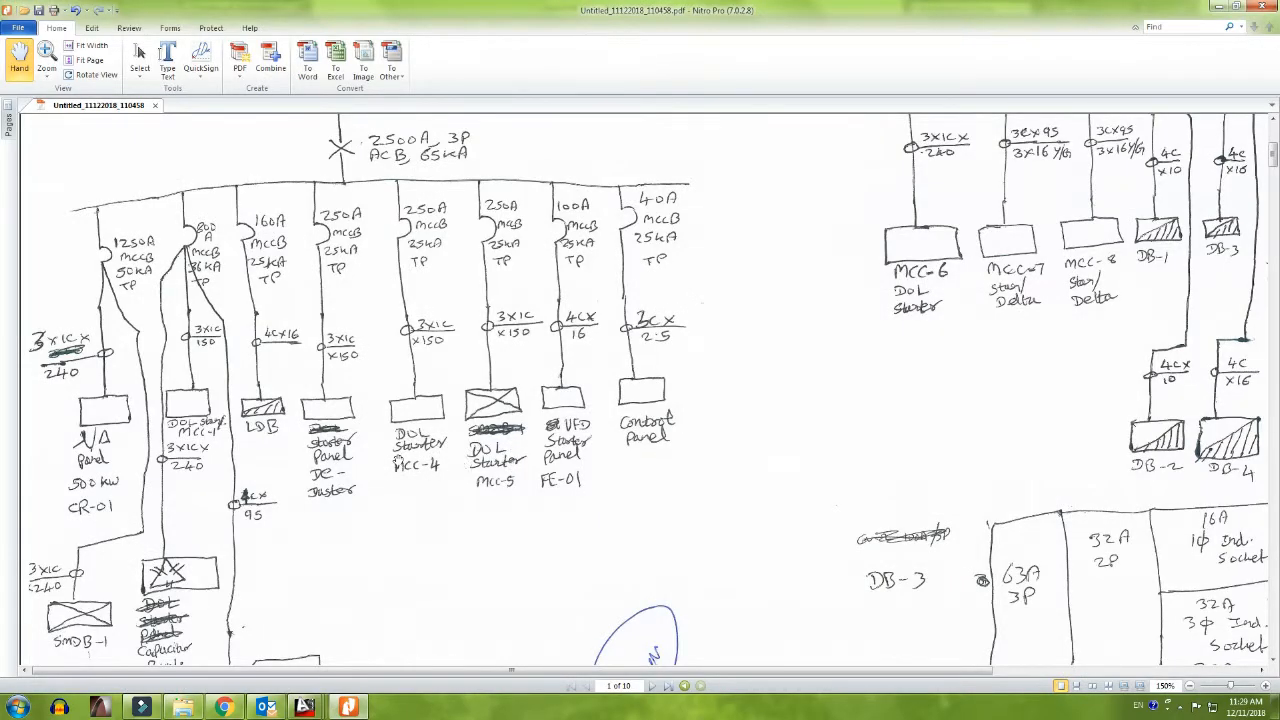
key(alt+Tab)
scroll(863, 395, down, 3)
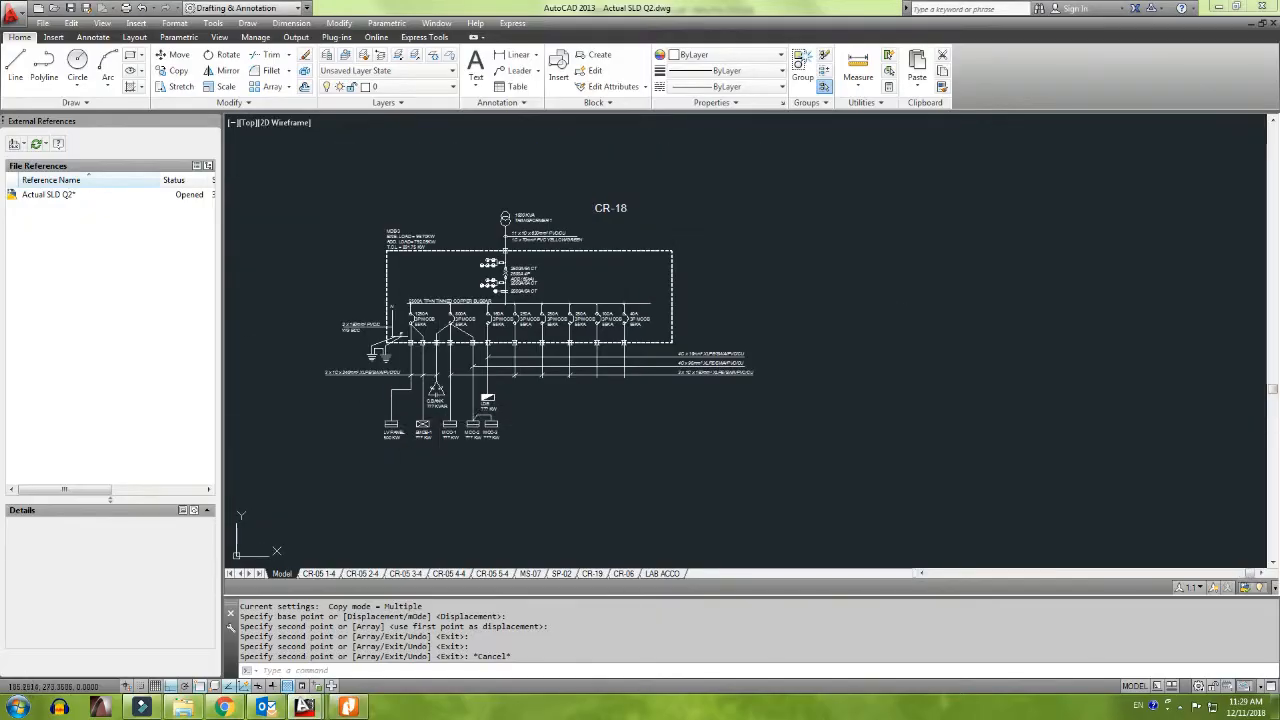
scroll(863, 395, up, 6)
click(766, 320)
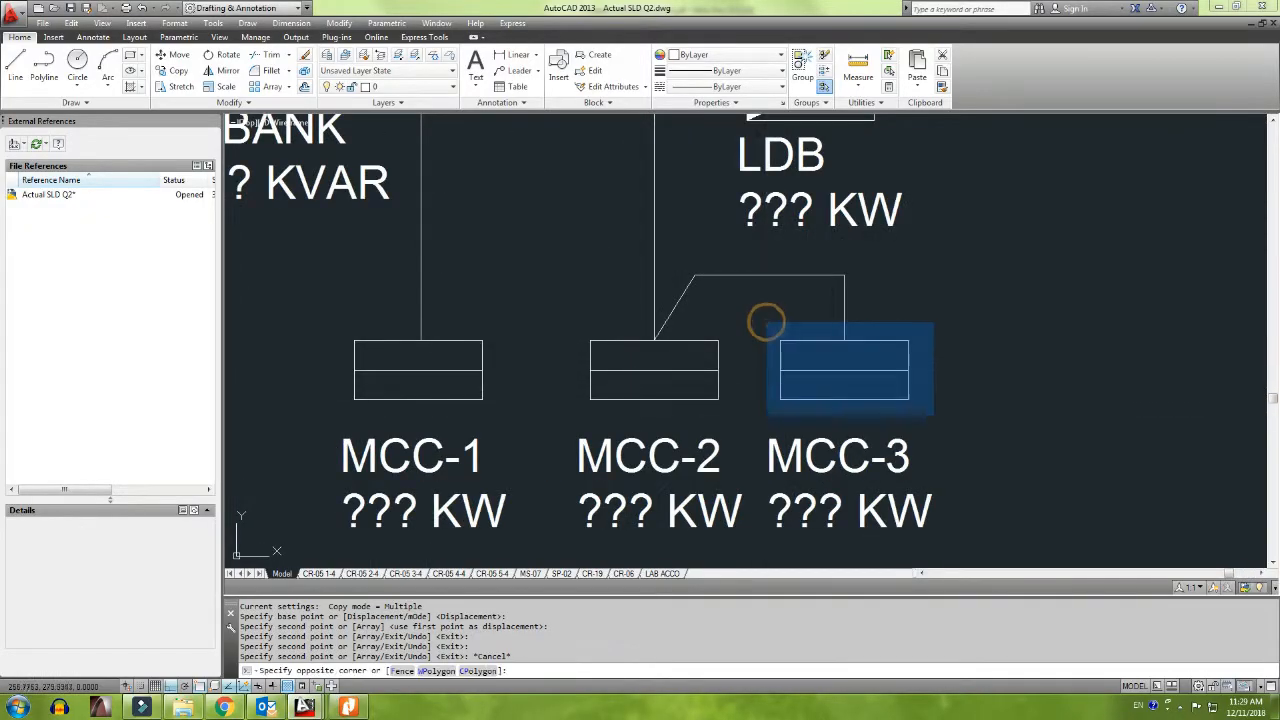
click(925, 415)
text(Co)
key(Return)
click(844, 341)
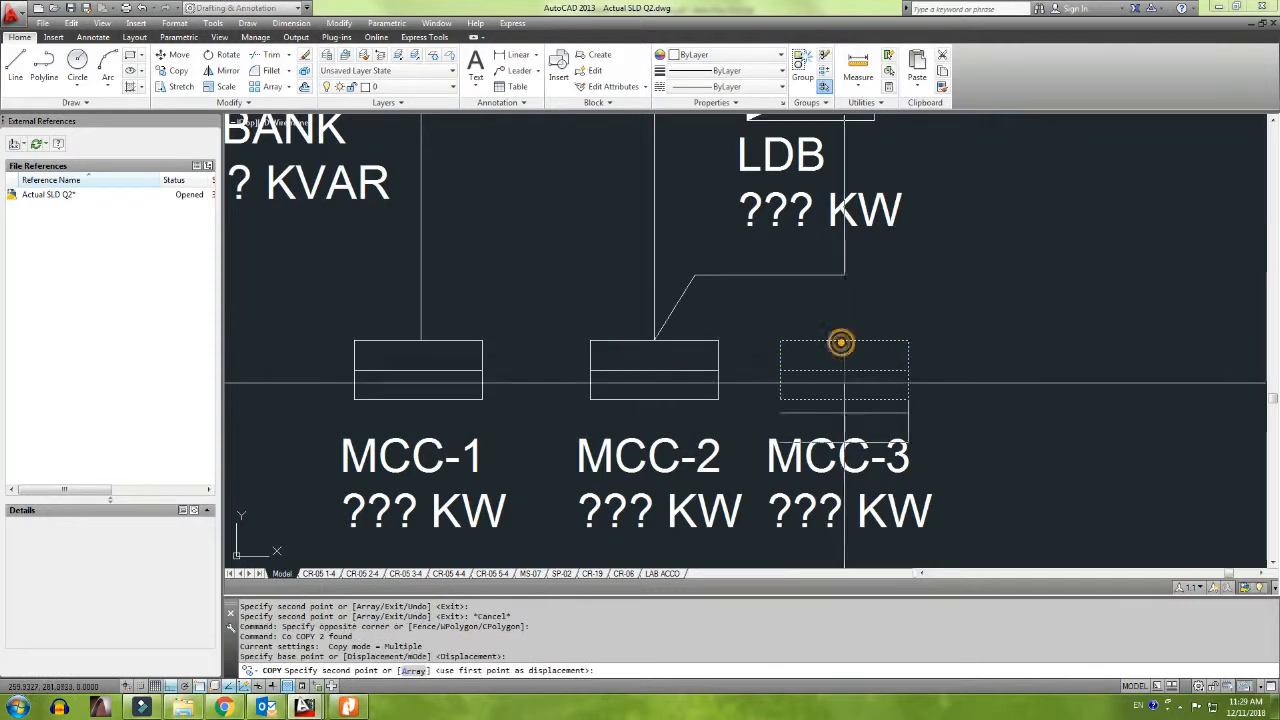
scroll(850, 360, down, 4)
scroll(906, 380, up, 2)
scroll(906, 381, down, 4)
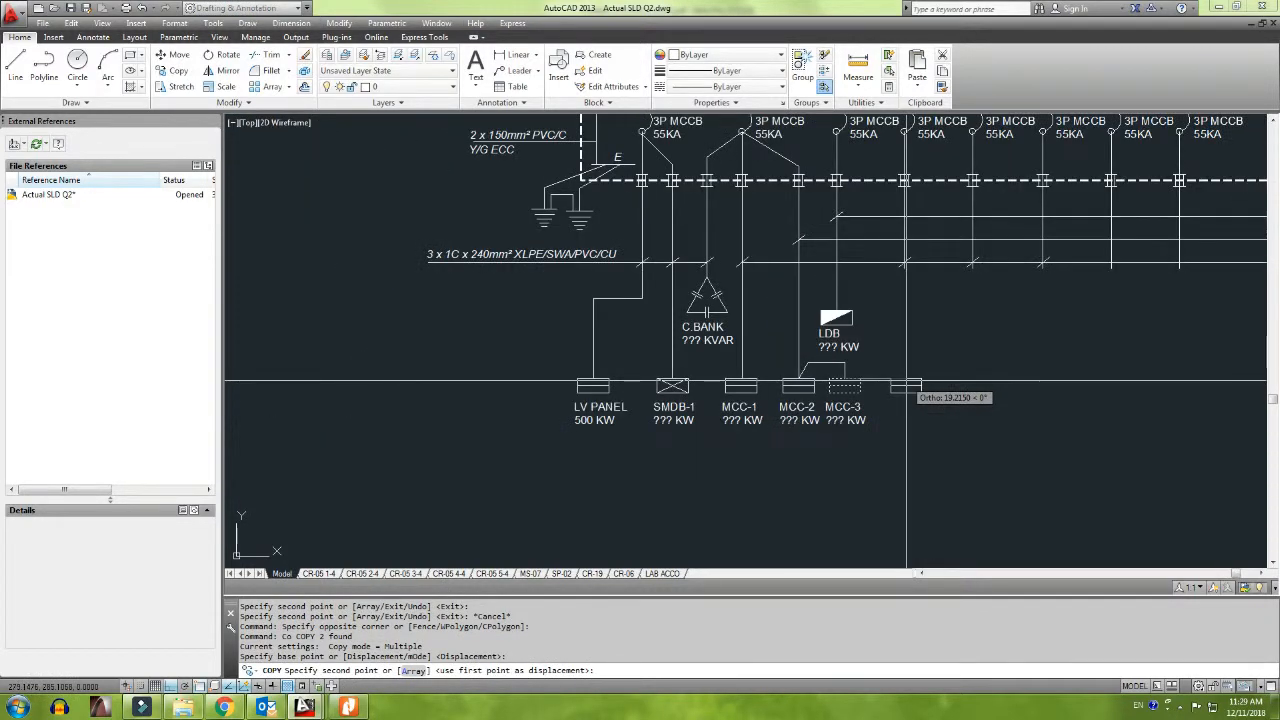
click(908, 378)
key(Escape)
Step: Extend the first 250A feeder line down to the top edge of the new panel box
text(ex)
key(Return)
key(Return)
scroll(926, 360, up, 6)
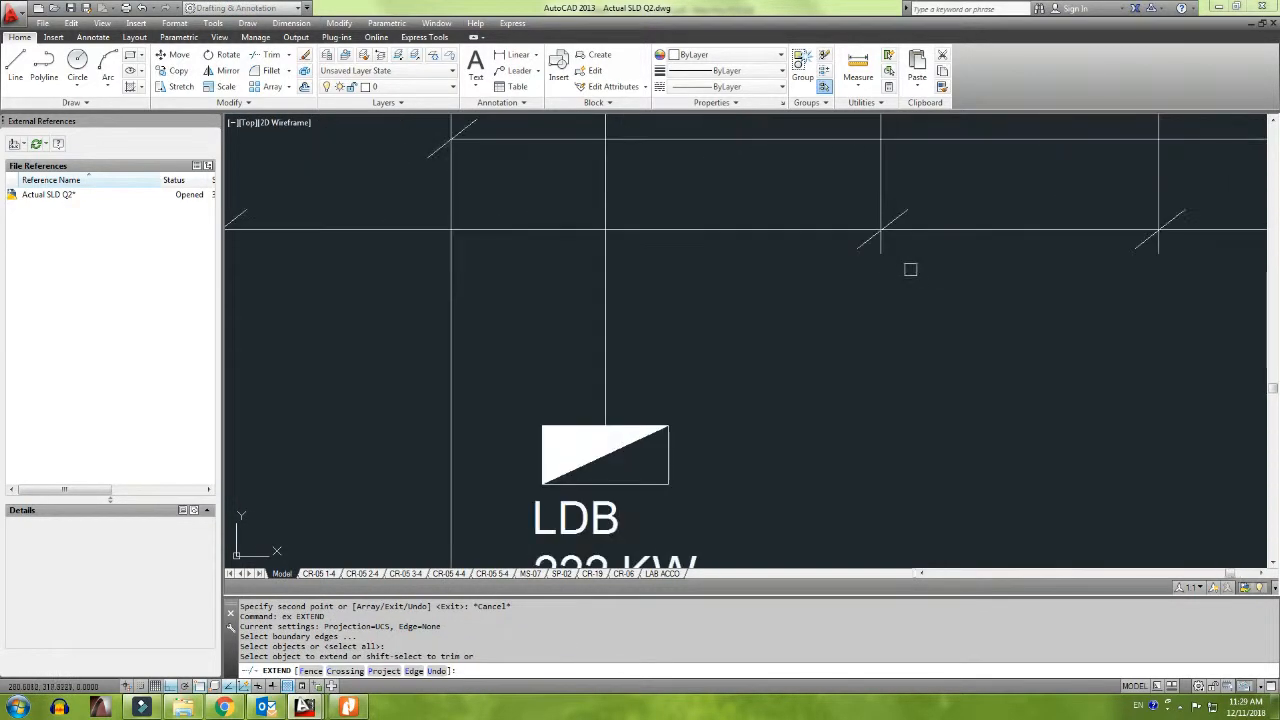
click(883, 255)
scroll(883, 255, down, 5)
scroll(894, 376, up, 3)
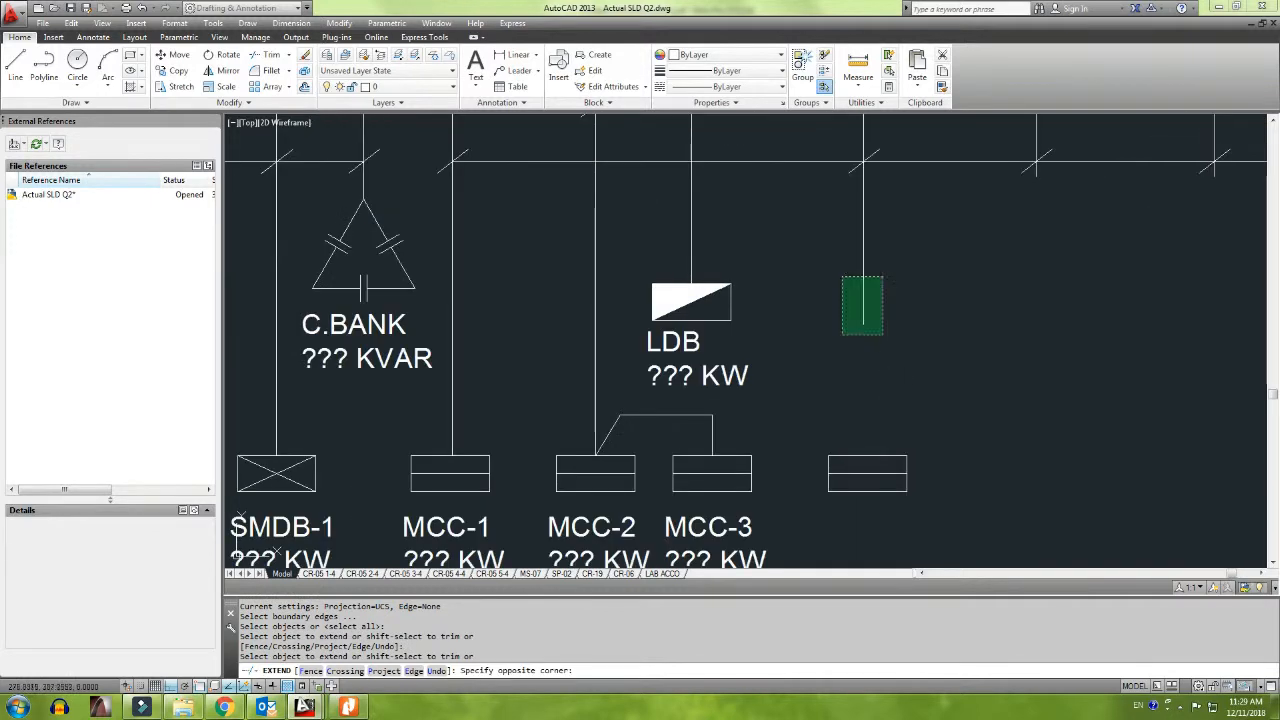
click(842, 277)
key(Escape)
Step: Move the new panel box by its top midpoint so it is centred on the end of the first 250A feeder
scroll(867, 466, up, 5)
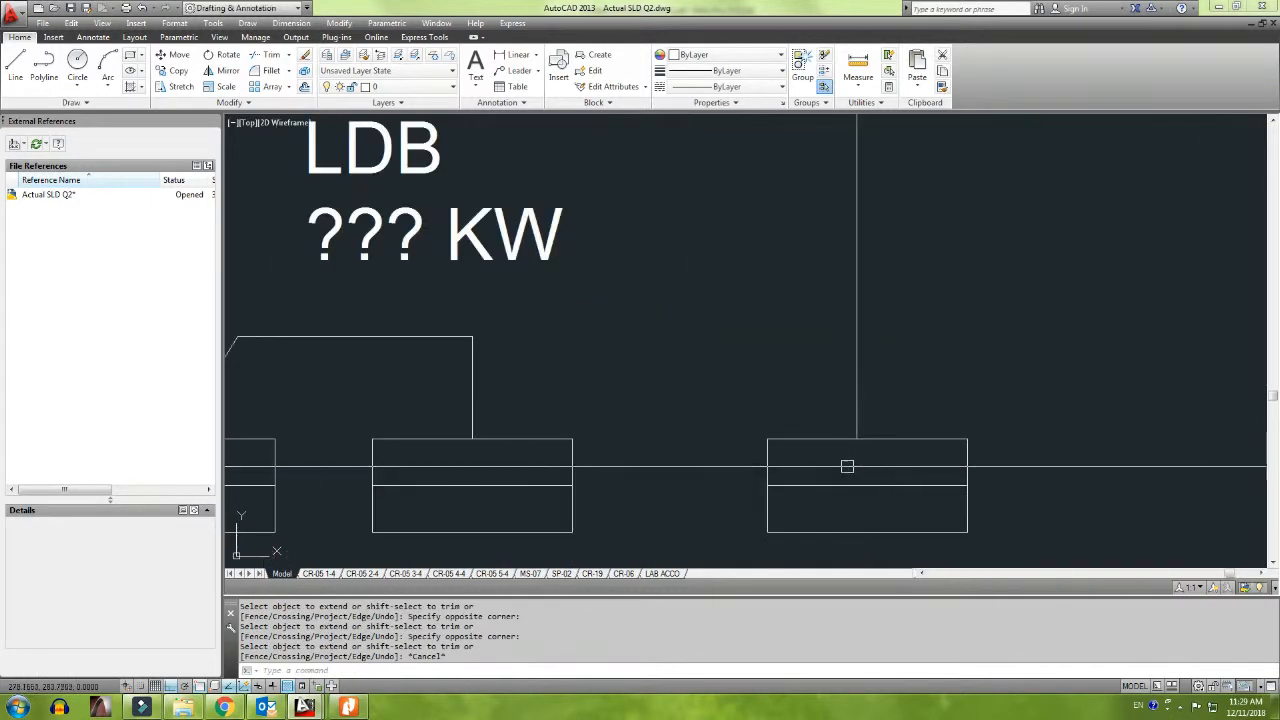
click(811, 409)
click(758, 538)
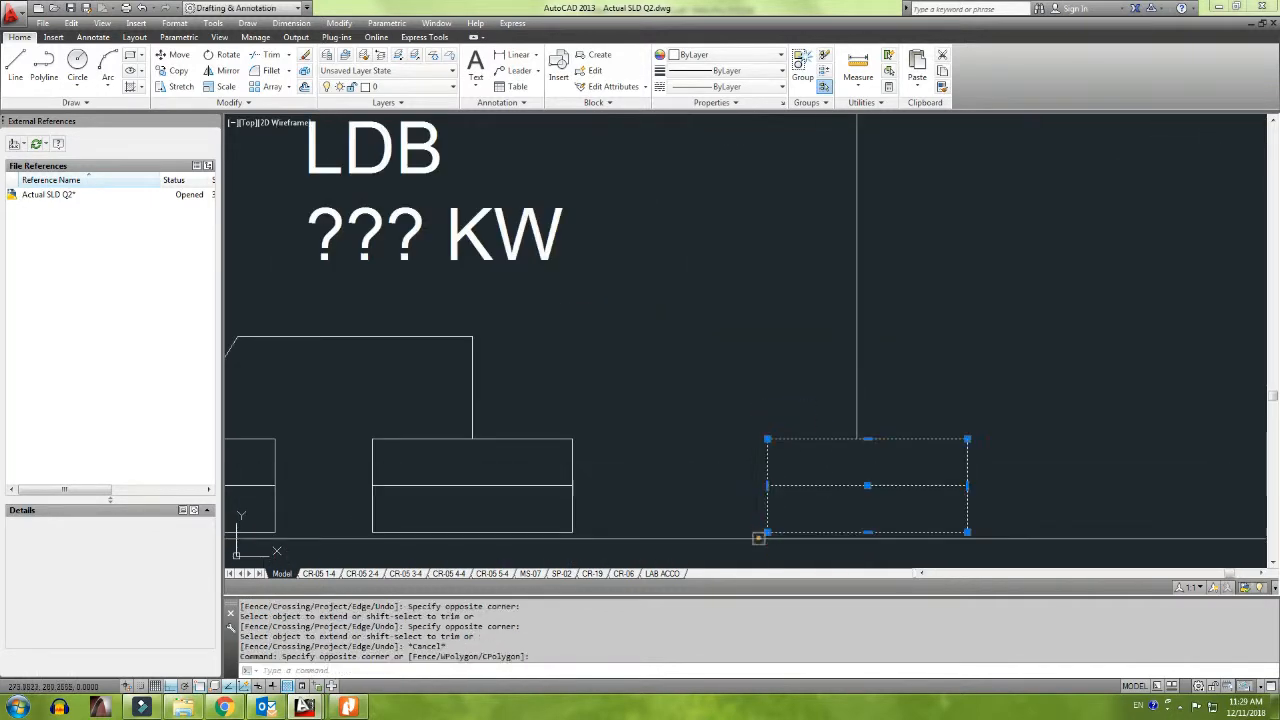
click(867, 438)
key(space)
scroll(866, 437, up, 4)
scroll(838, 437, down, 6)
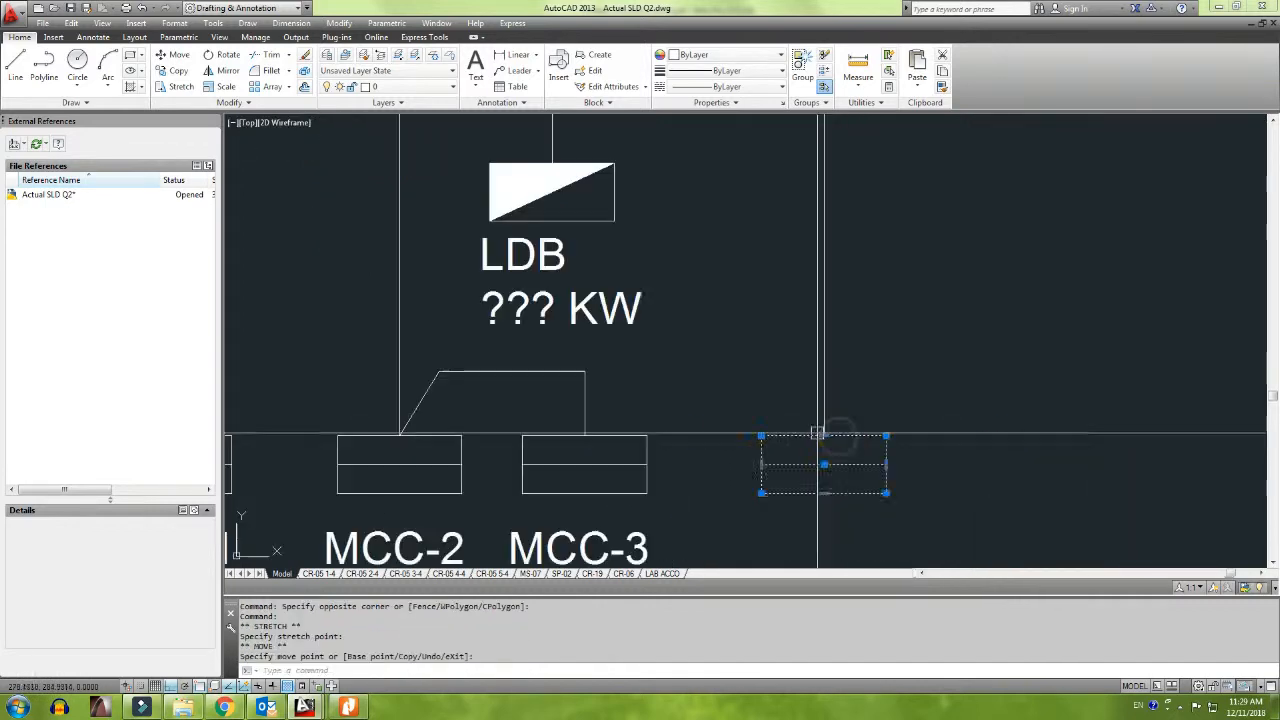
key(Escape)
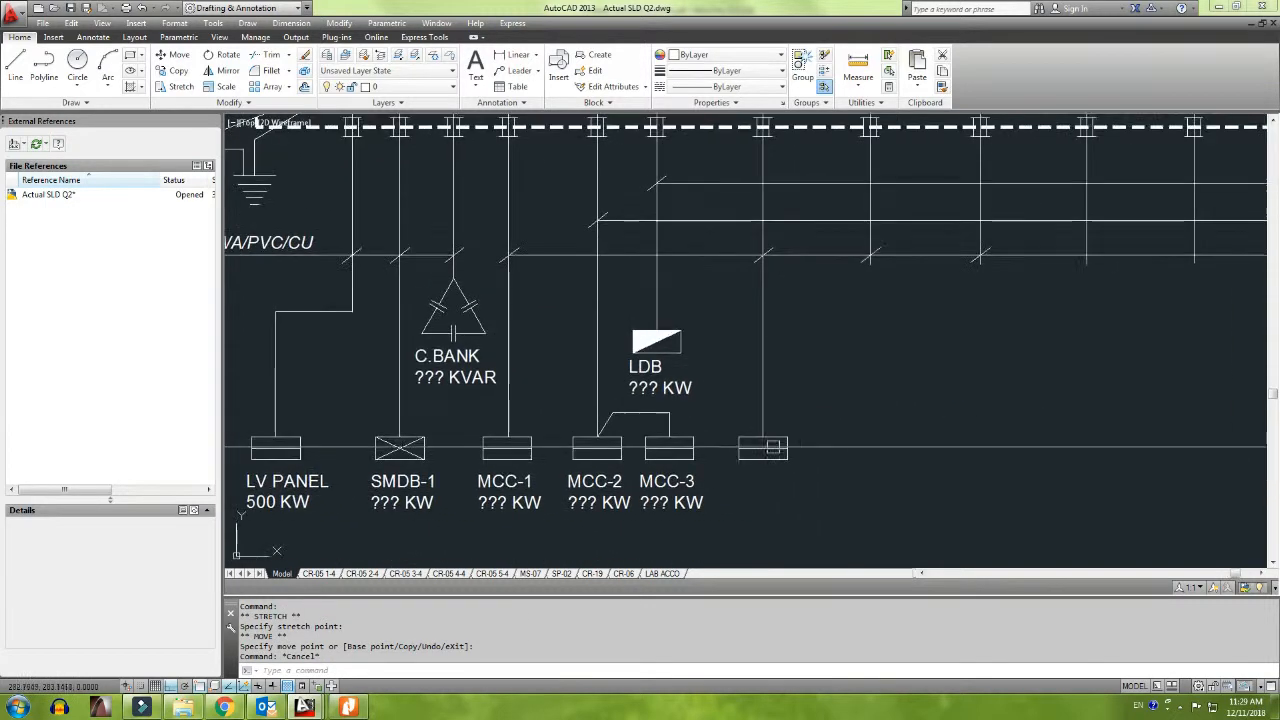
Step: Copy the MCC-3 ??? KW label horizontally to beneath the new panel box on the first 250A feeder
click(680, 487)
text(co)
key(space)
click(735, 487)
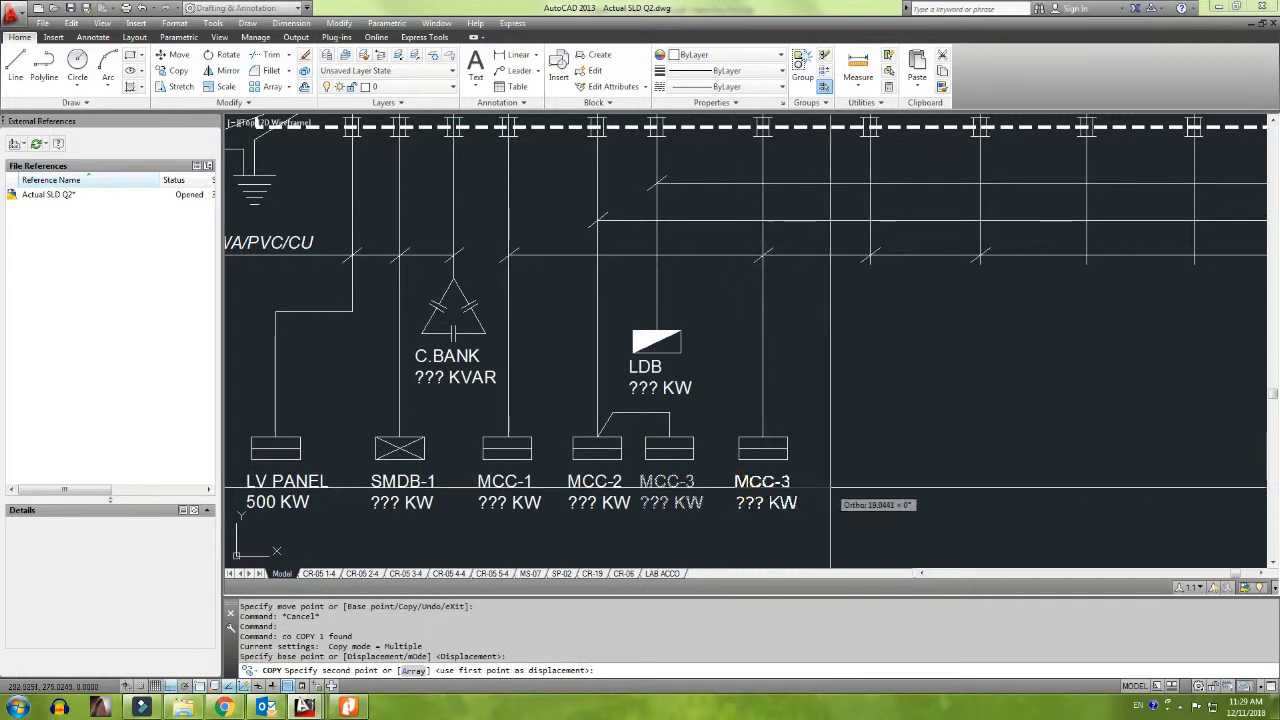
click(830, 488)
key(Escape)
Step: Copy the new panel box with its label to below the other two 250A feeders, the 100A feeder and the 40A feeder
click(856, 556)
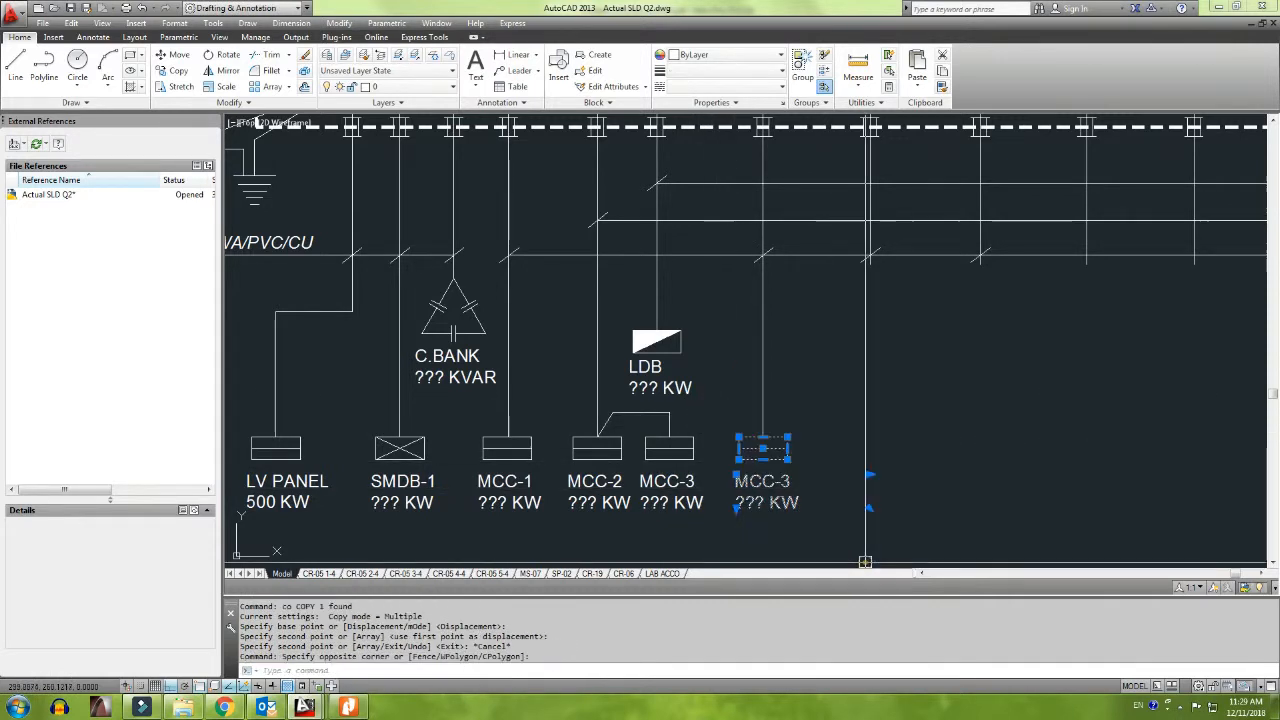
text(co)
key(space)
scroll(767, 231, up, 2)
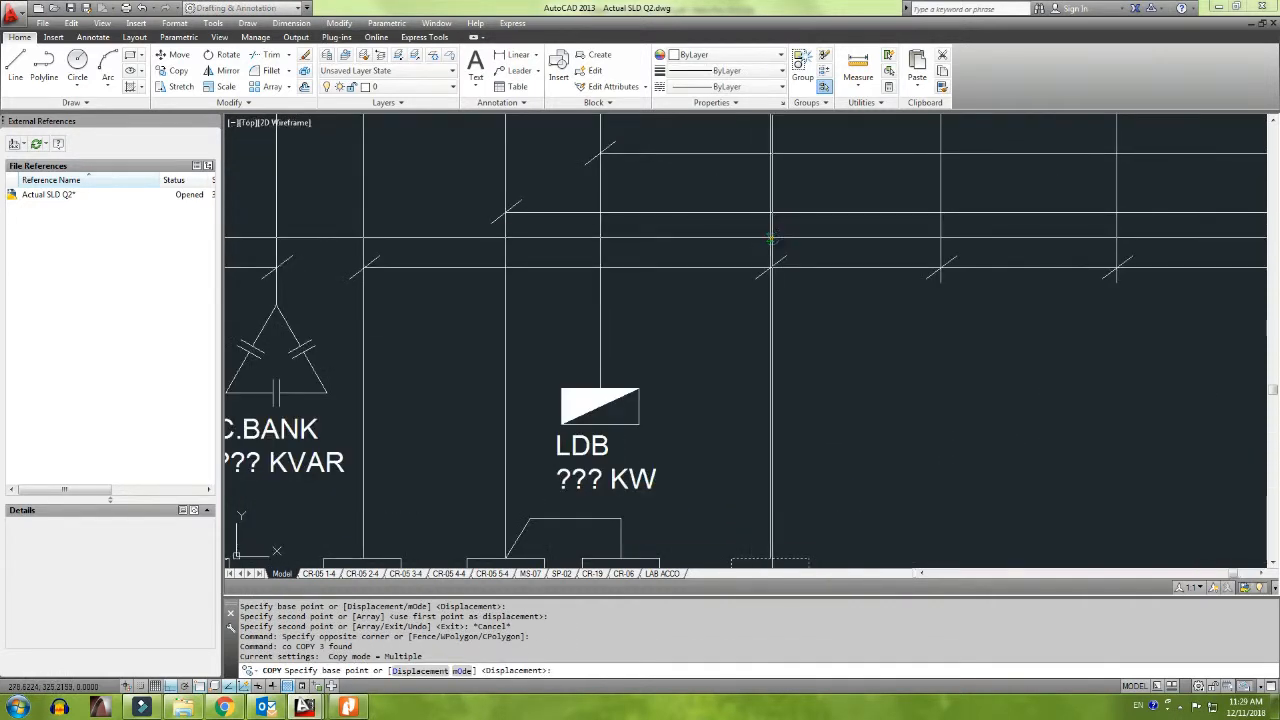
click(770, 237)
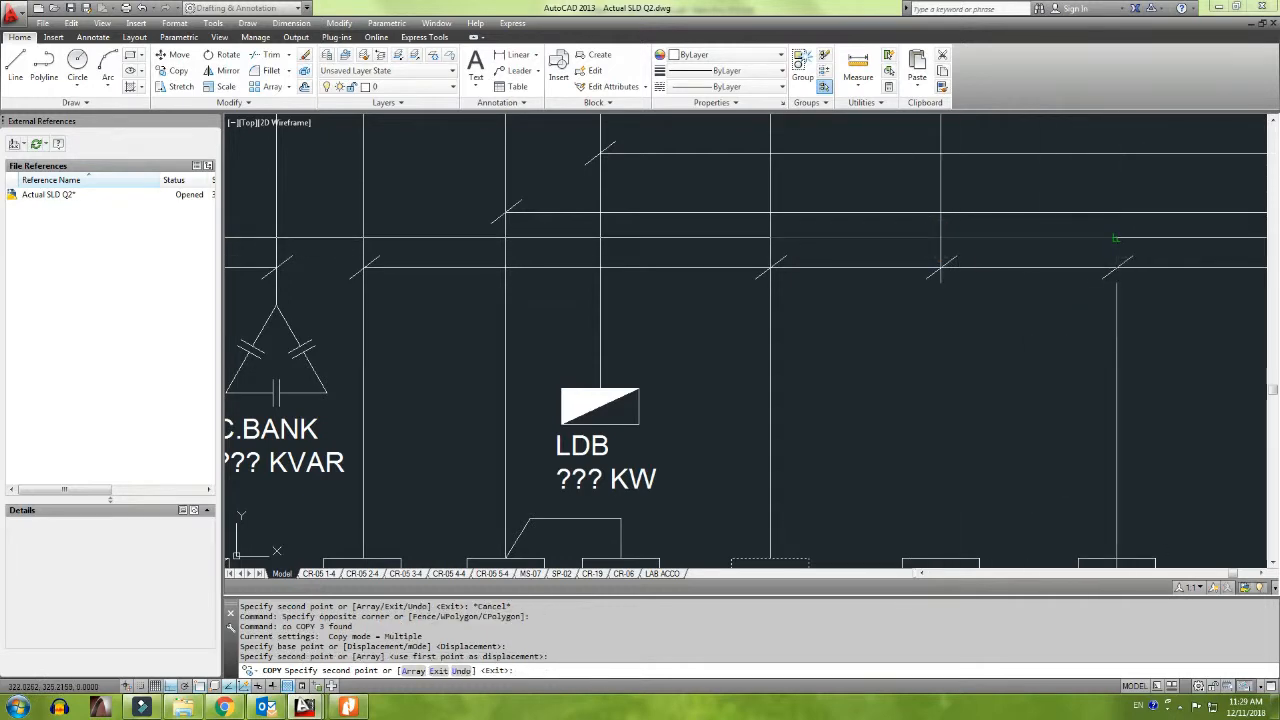
scroll(893, 268, down, 4)
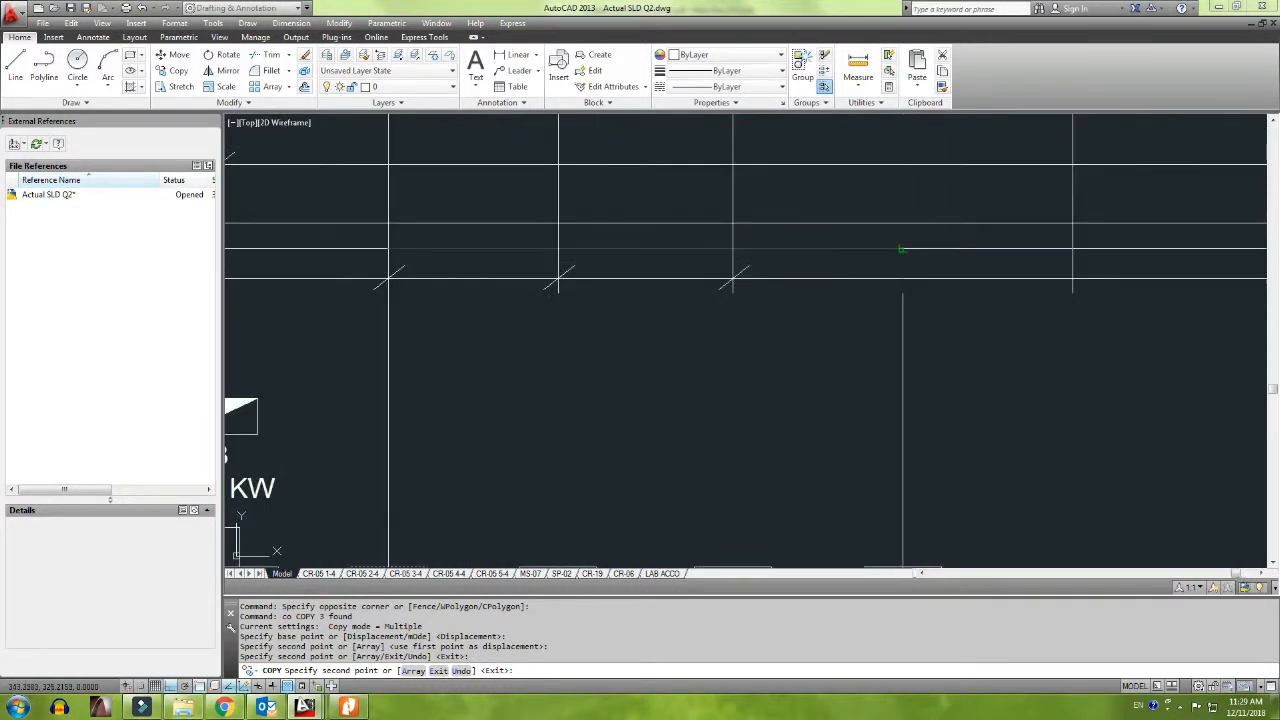
click(903, 248)
click(1075, 249)
scroll(930, 275, down, 1)
scroll(1000, 300, down, 3)
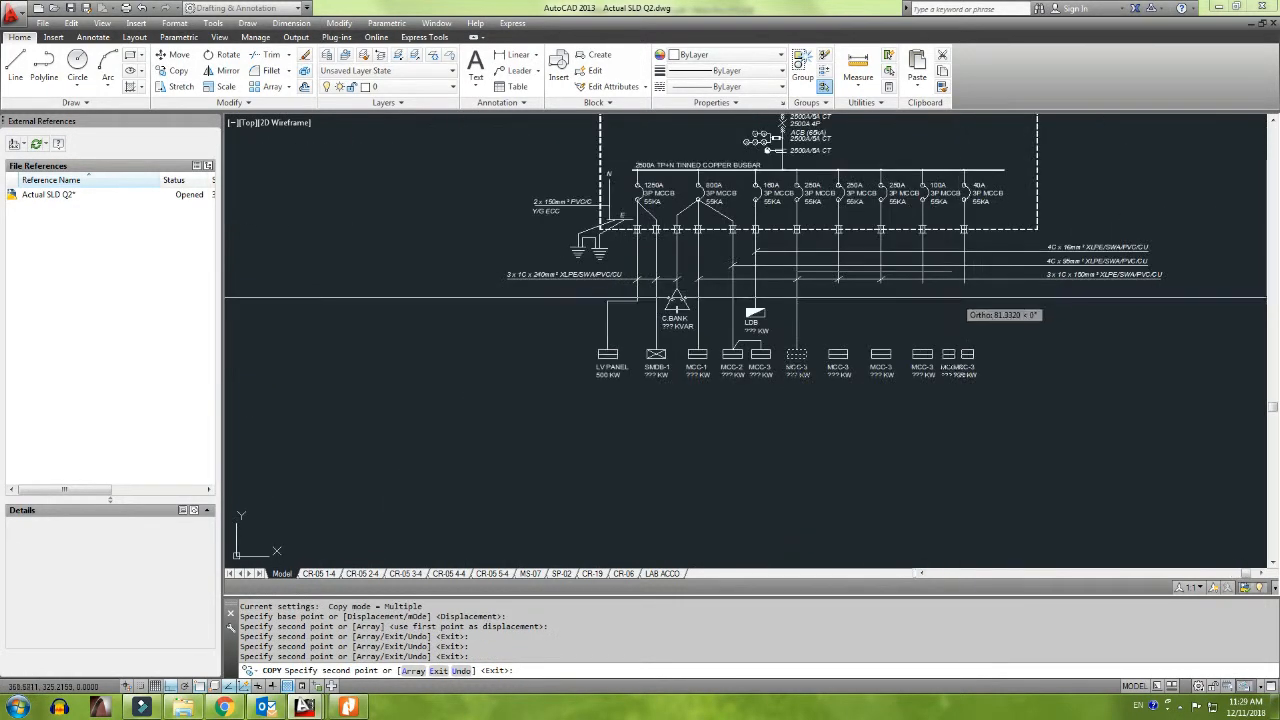
key(Escape)
Step: Check the panel names in the scanned sketch and rename the first 250A feeder's panel label as DE-DUST
key(alt+Tab)
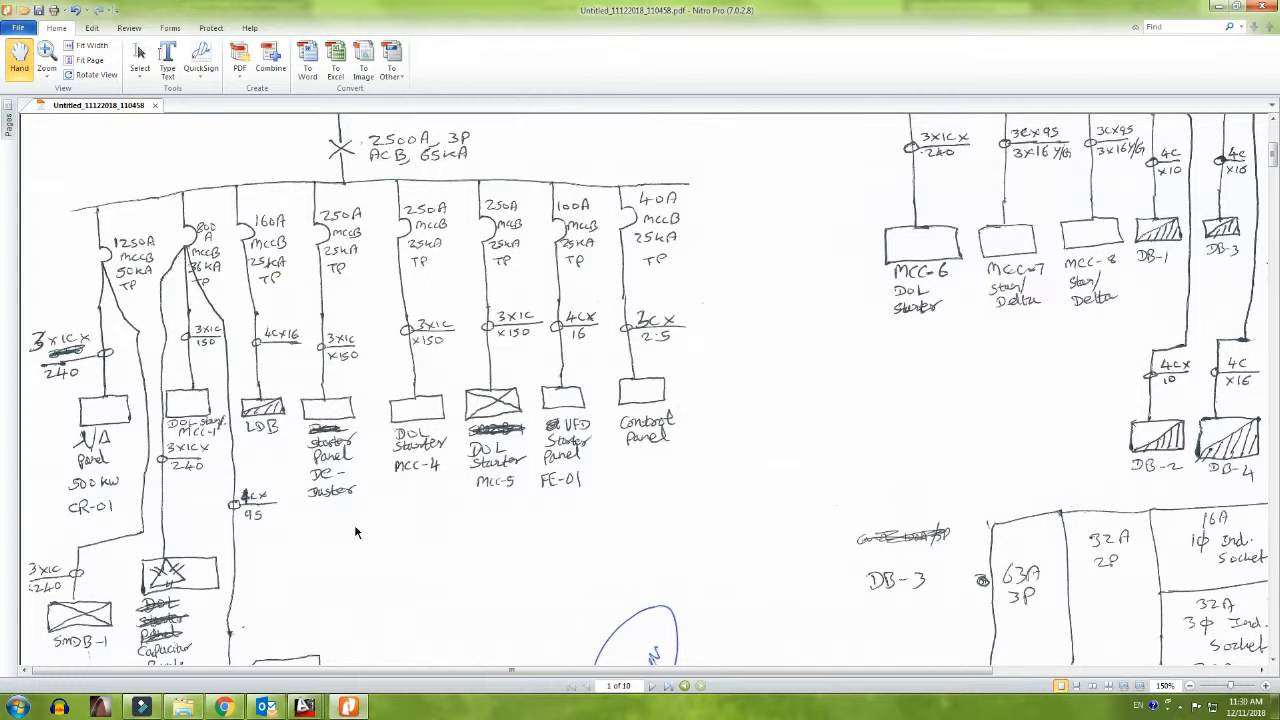
key(alt+Tab)
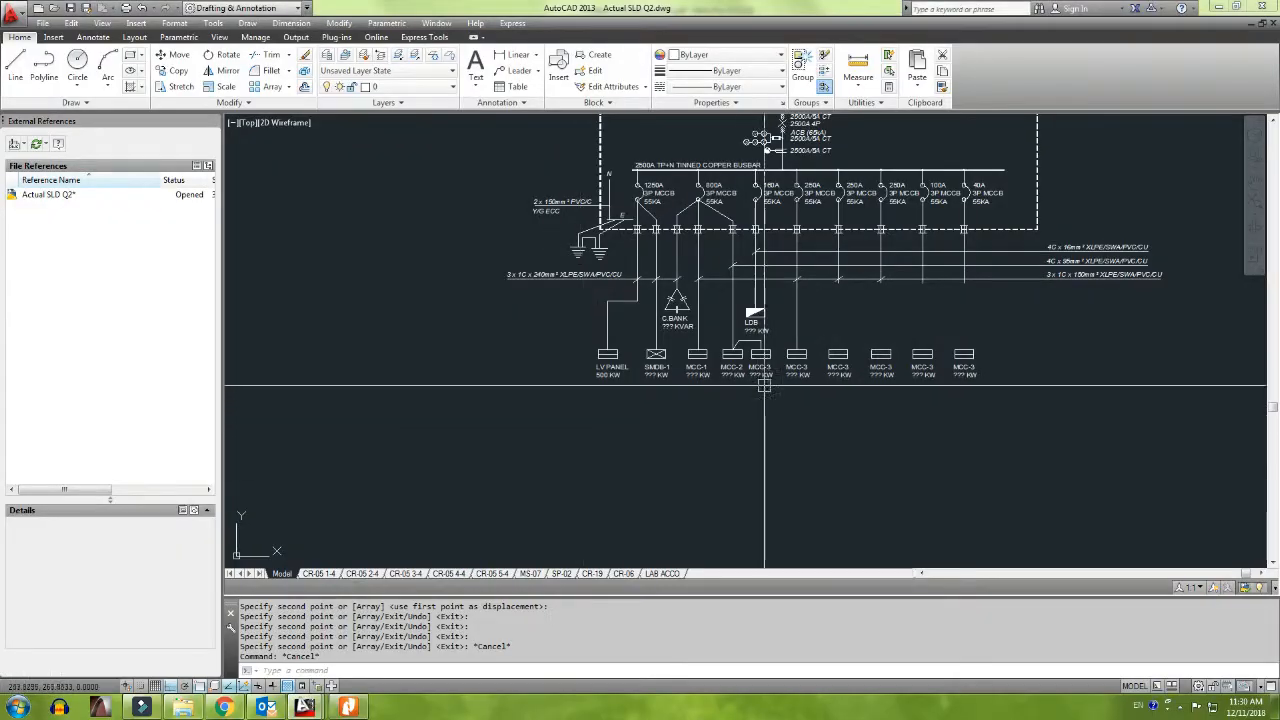
scroll(796, 388, up, 3)
middle_drag(797, 388, 699, 444)
scroll(697, 431, up, 2)
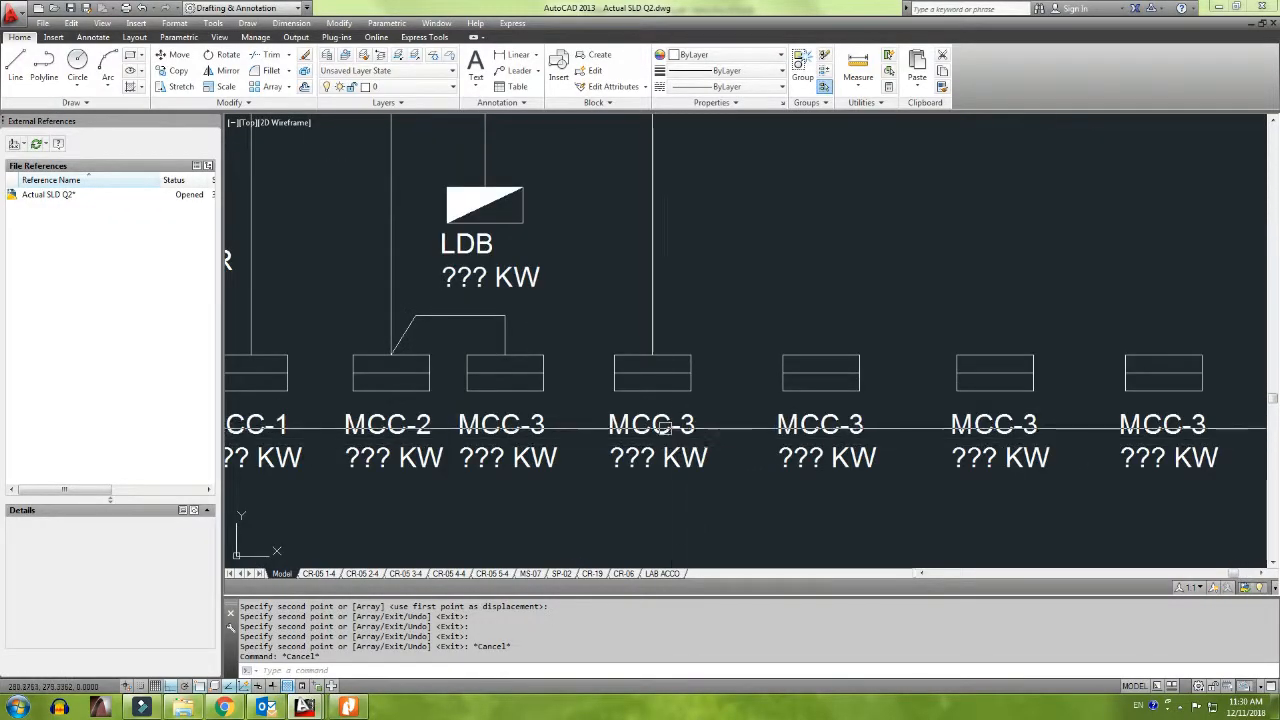
double_click(663, 425)
triple_click(714, 425)
text(DE)
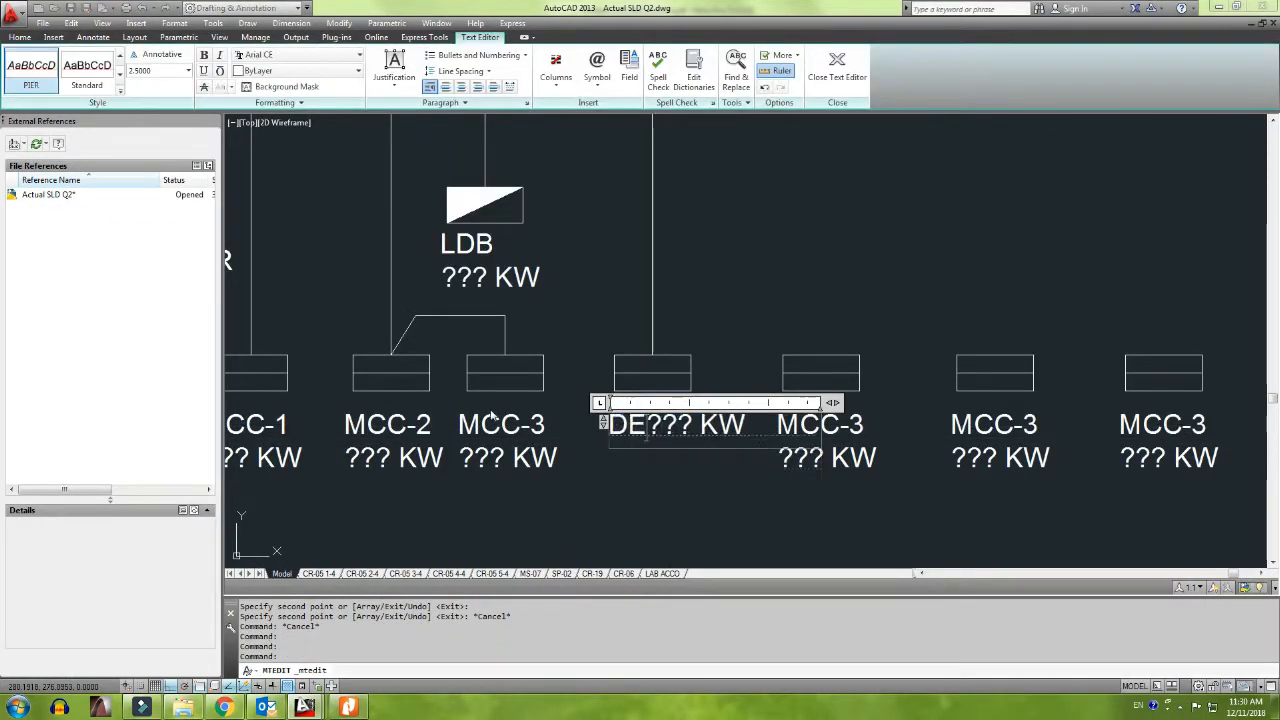
text(-DUST)
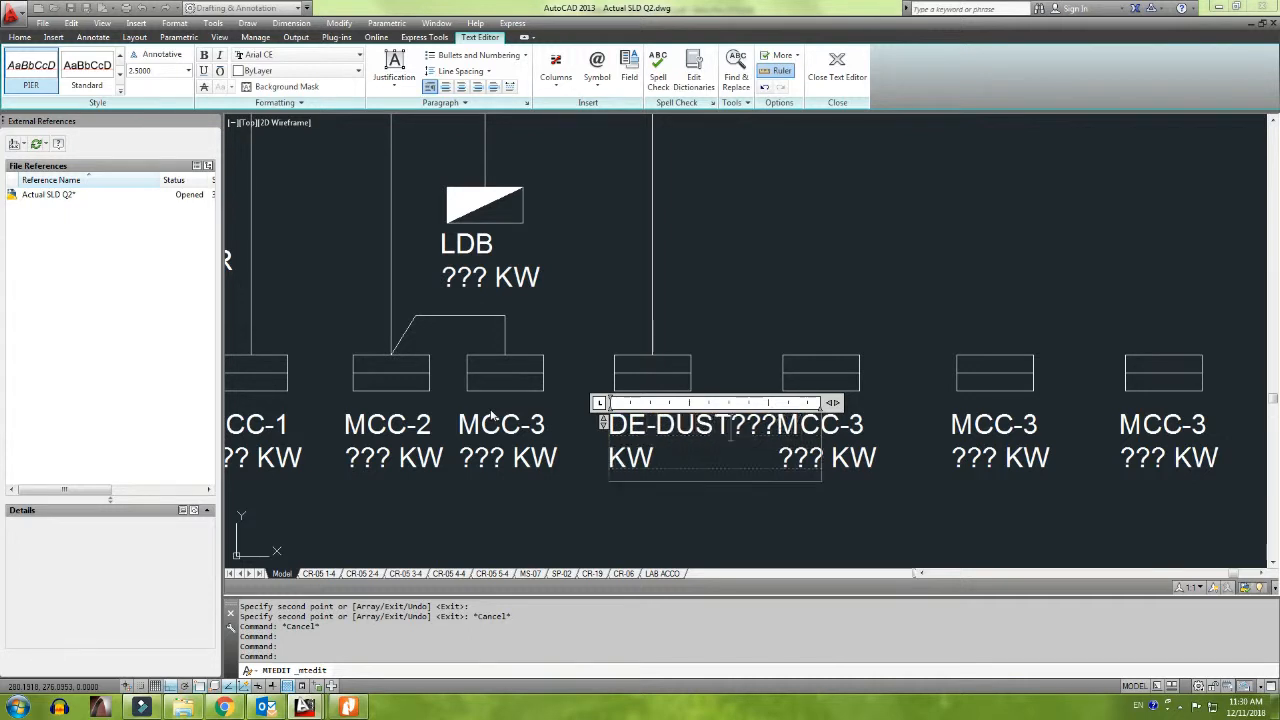
click(771, 520)
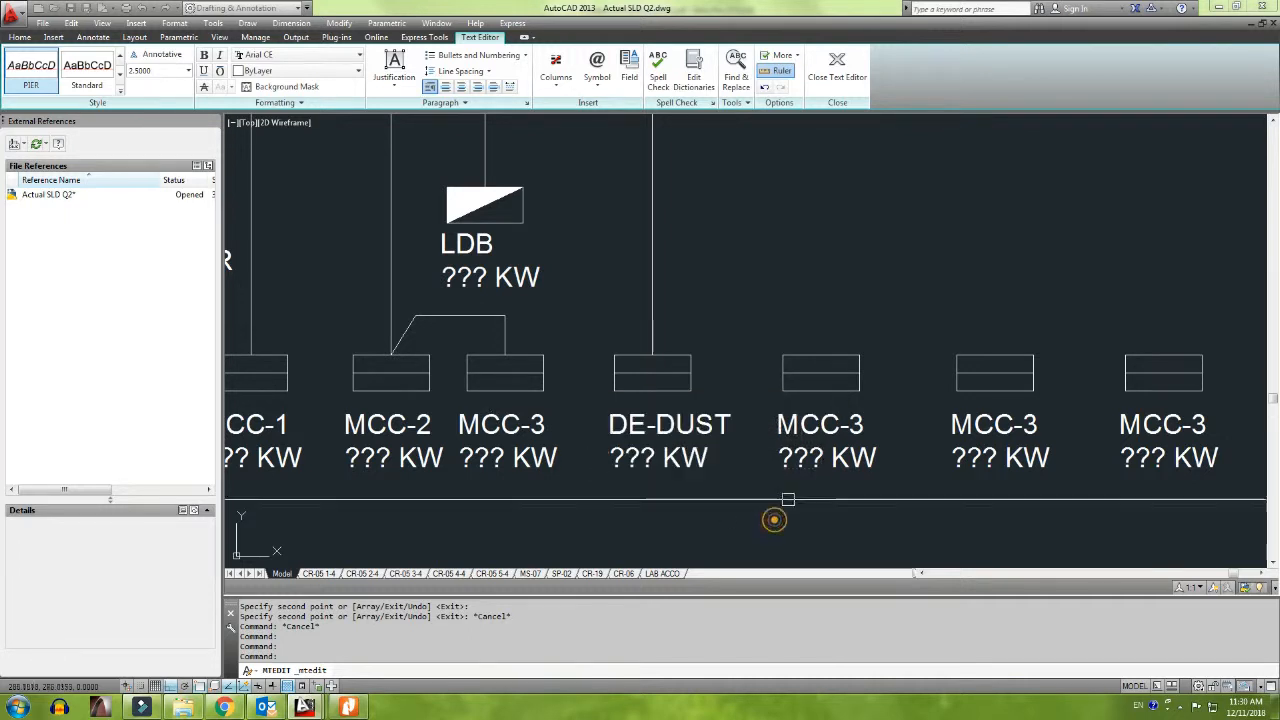
Step: Check the scanned sketch and rename the panel label to the right of DE-DUST as MCC-4
key(alt+Tab)
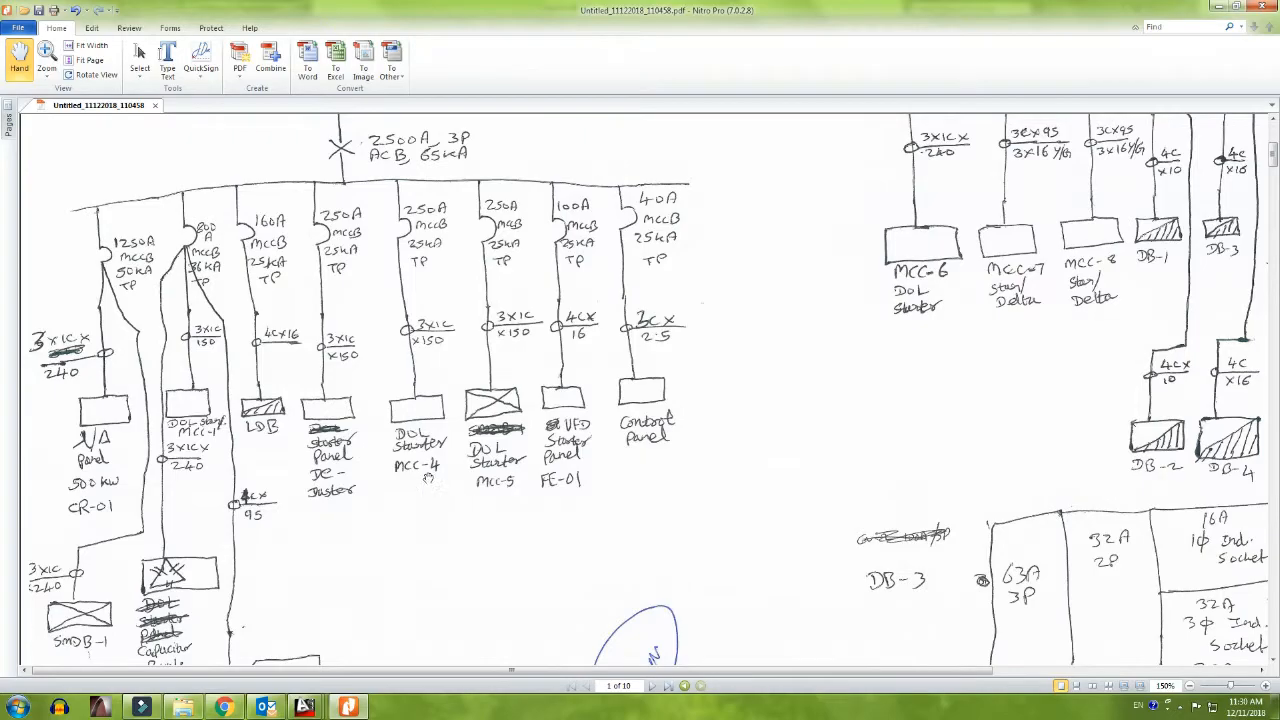
key(alt+Tab)
double_click(829, 424)
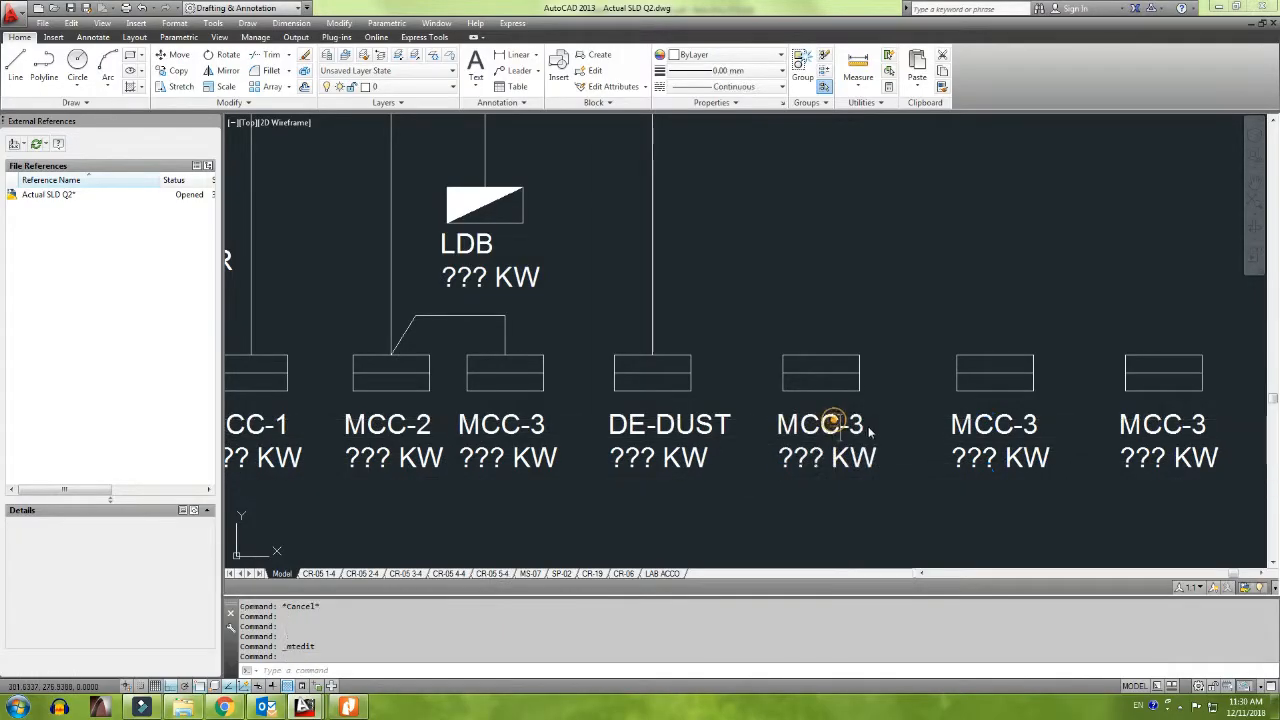
text(4)
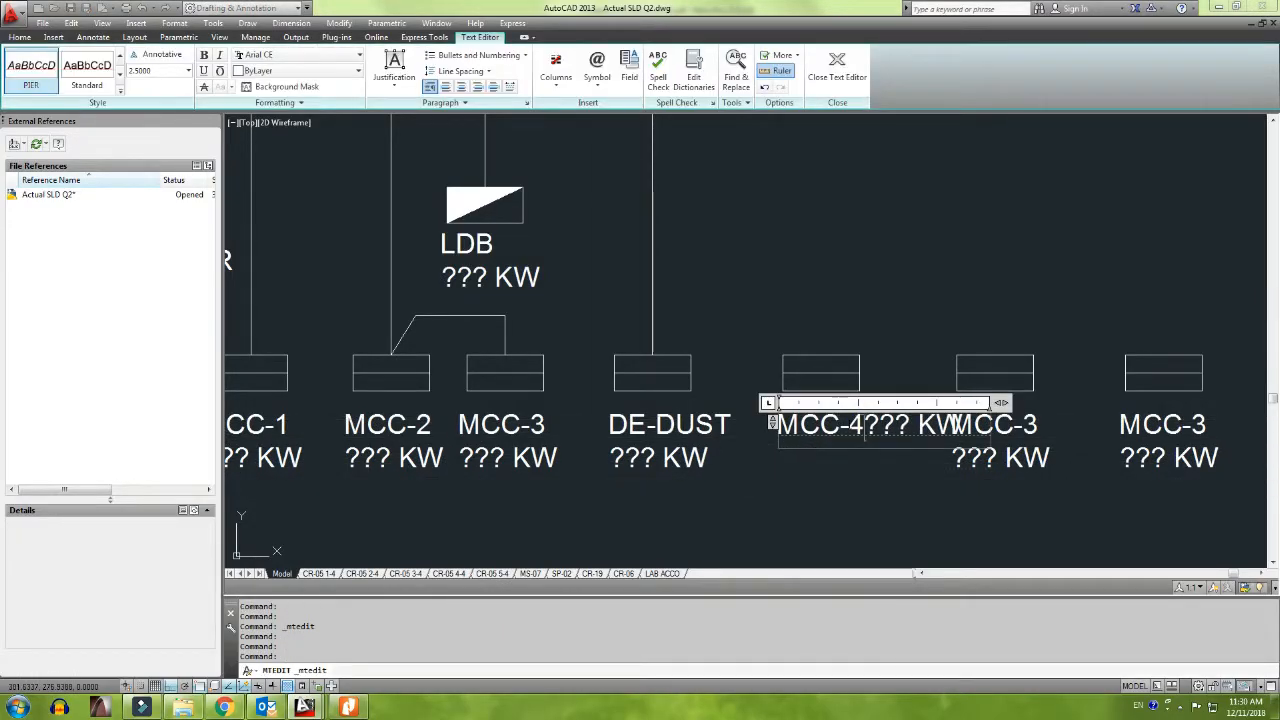
click(920, 305)
Step: Check the scanned sketch and rename the panel label beneath the third 250A feeder as MCC-5
key(alt+Tab)
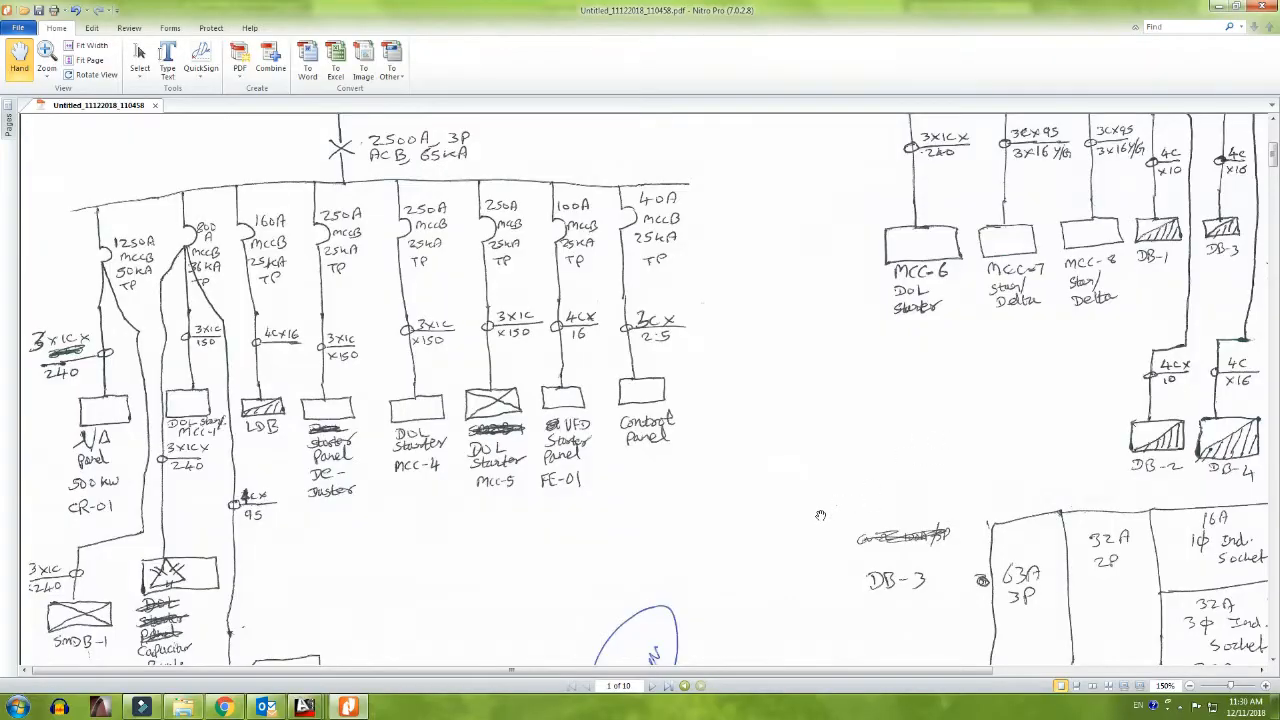
key(alt+Tab)
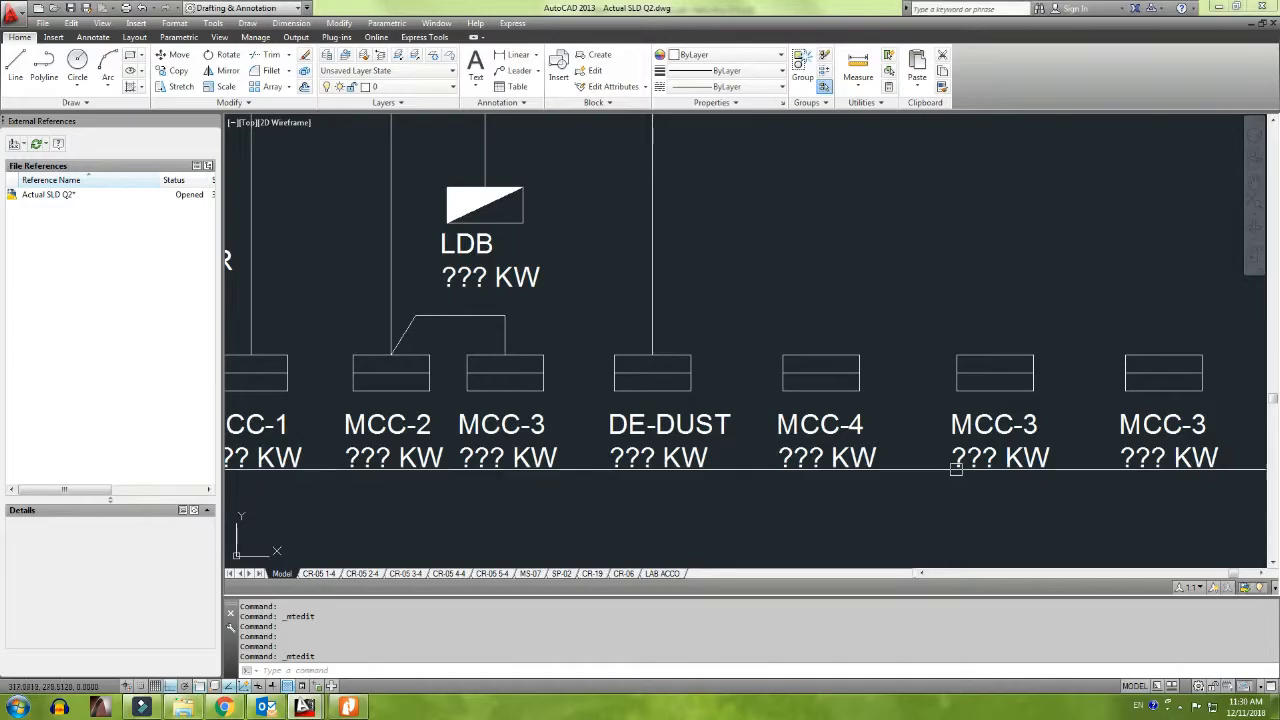
double_click(990, 425)
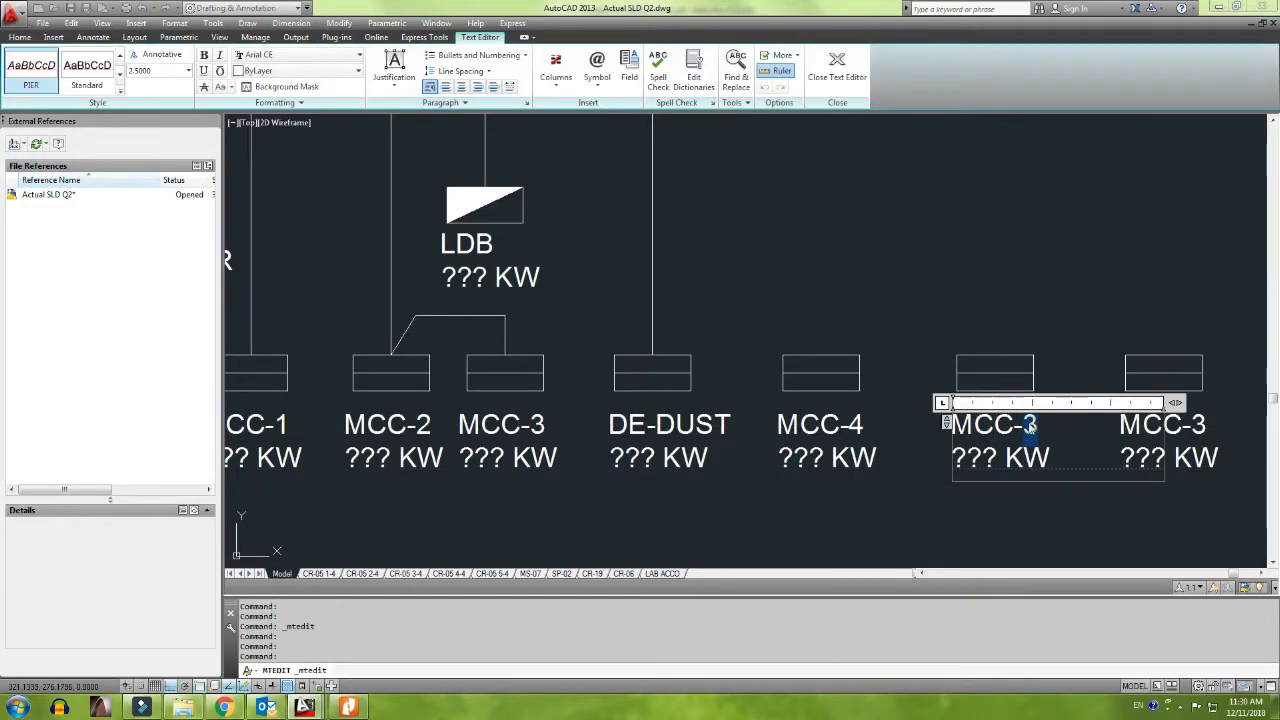
click(1028, 318)
scroll(1028, 318, down, 5)
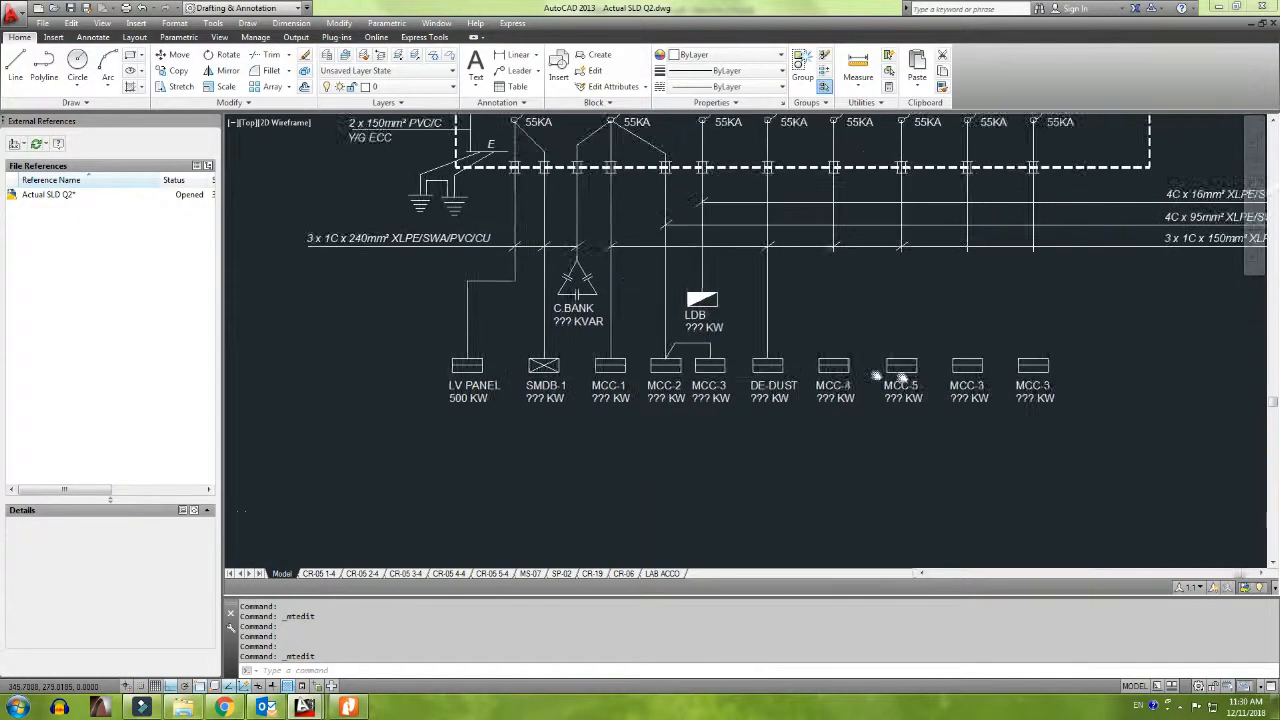
Step: Check the scanned sketch and rename the panel label beneath the 100A feeder as FE-01
key(alt+Tab)
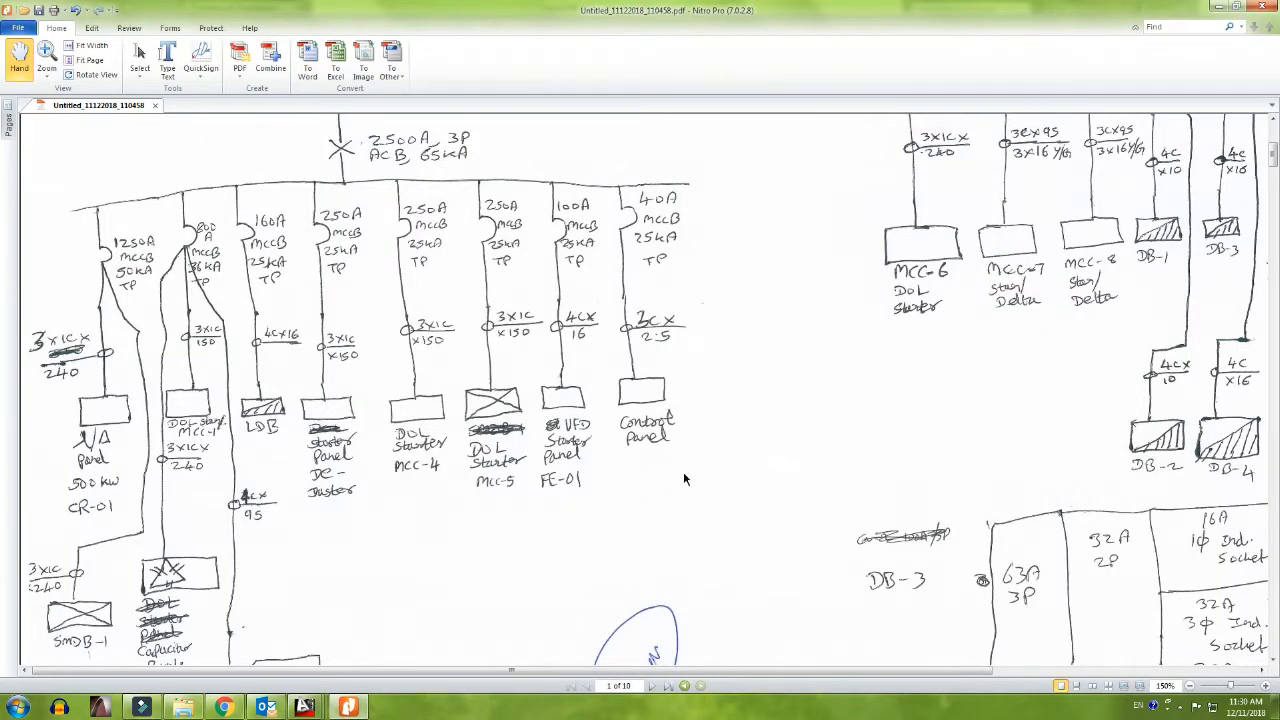
key(alt+Tab)
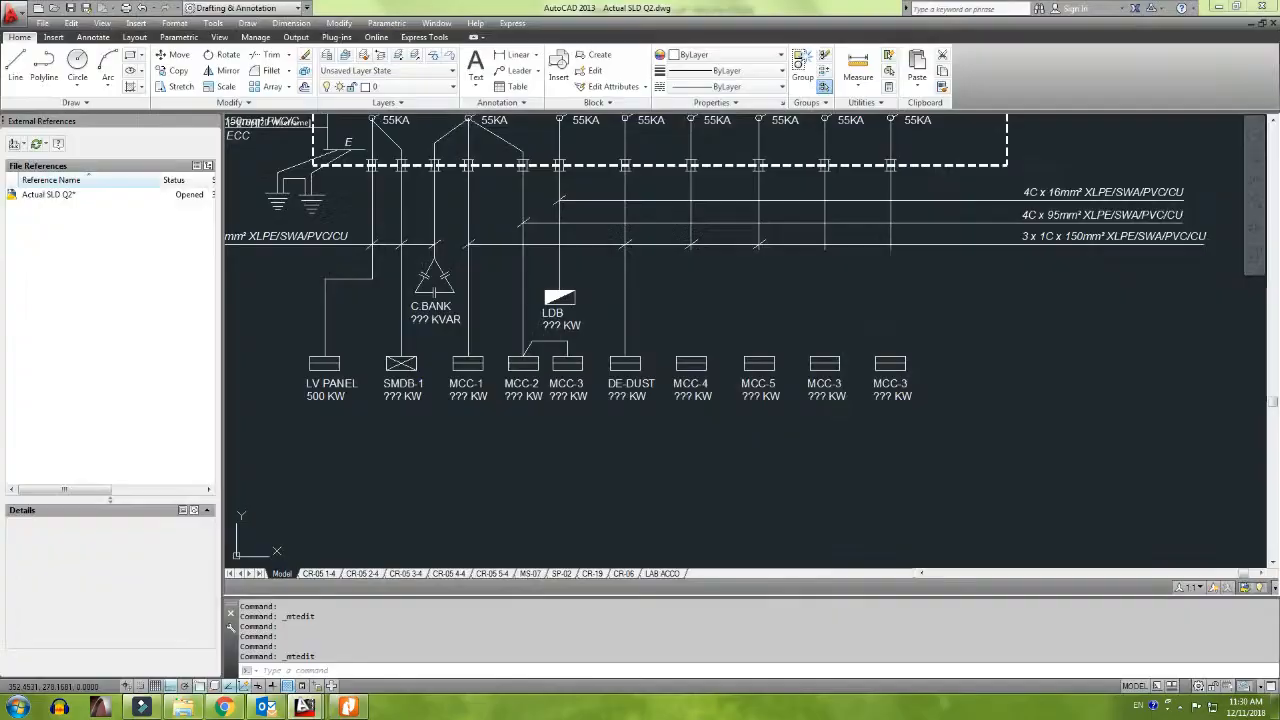
scroll(690, 420, up, 2)
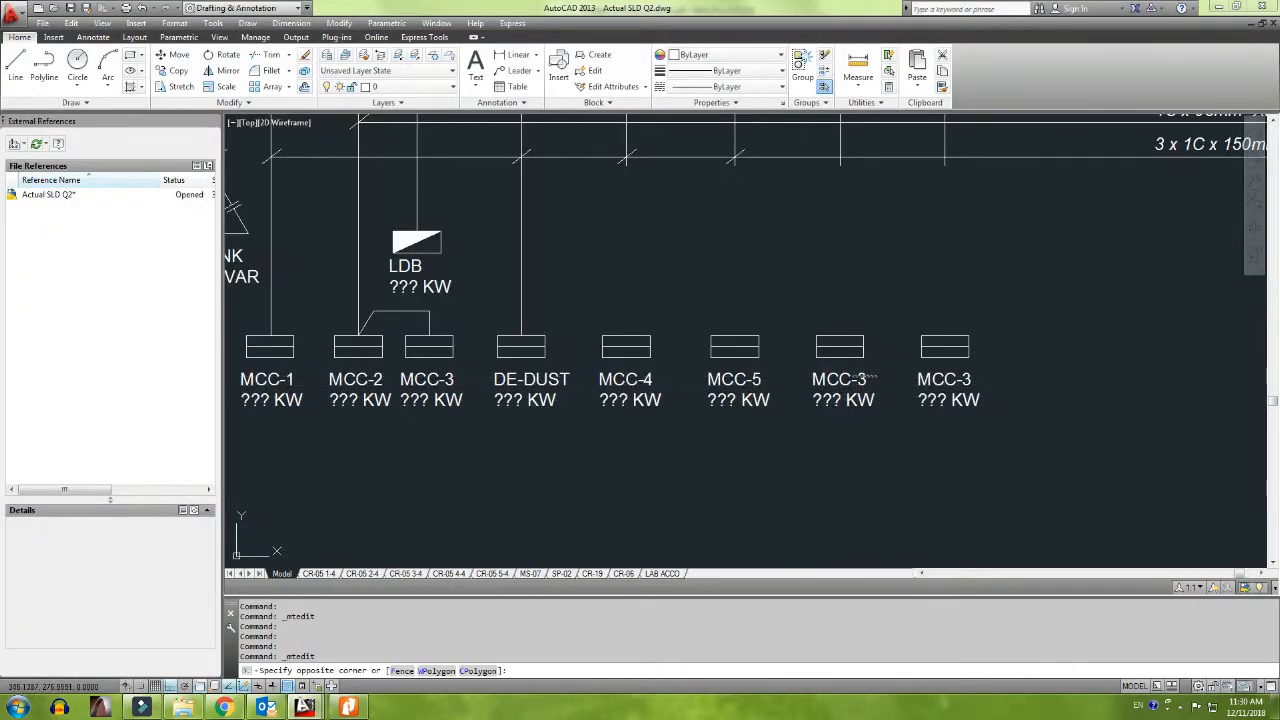
double_click(848, 380)
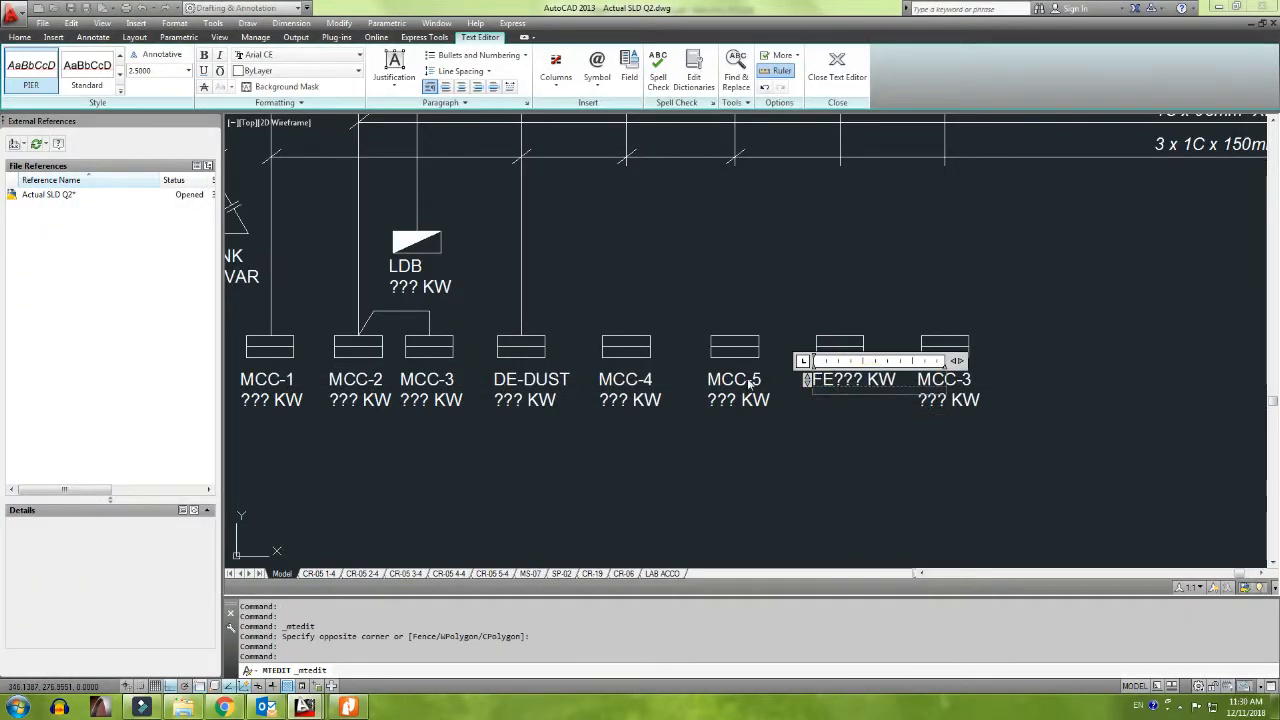
text(FE-01)
key(Return)
click(741, 547)
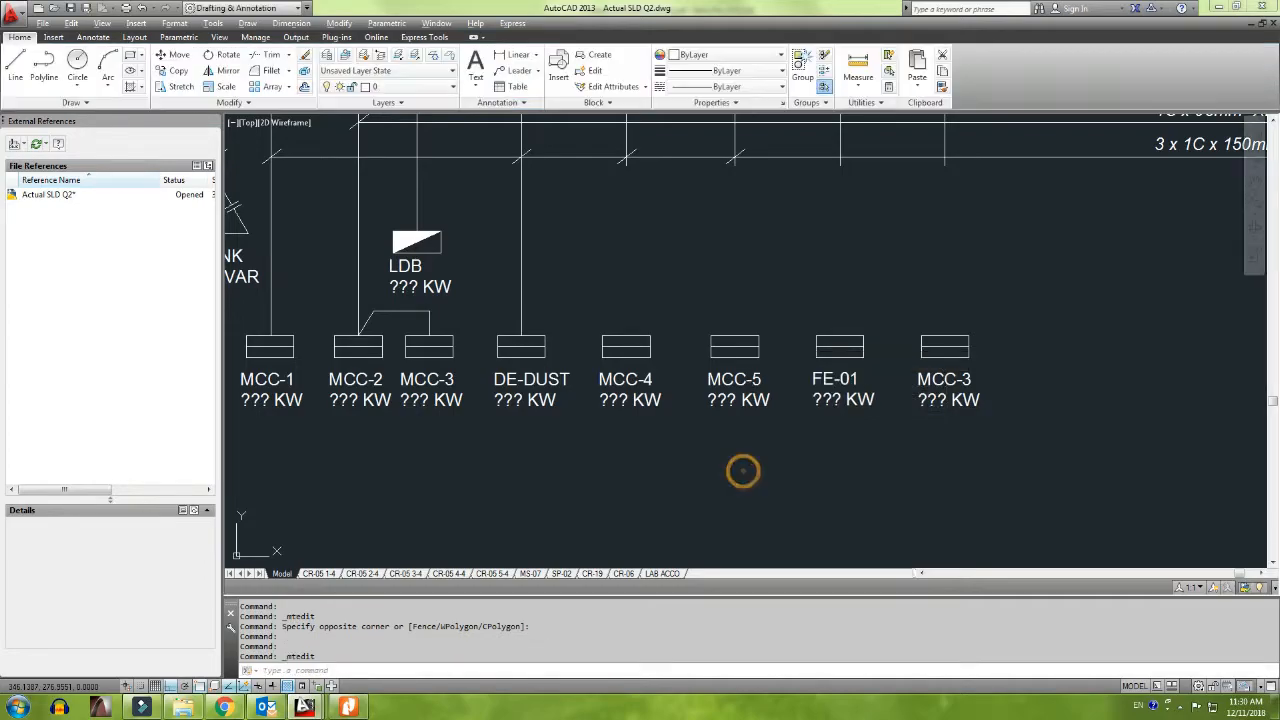
Step: Check the scanned sketch and rename the panel label beneath the 40A feeder as CONTROL PANEL
key(alt+Tab)
key(alt+Tab)
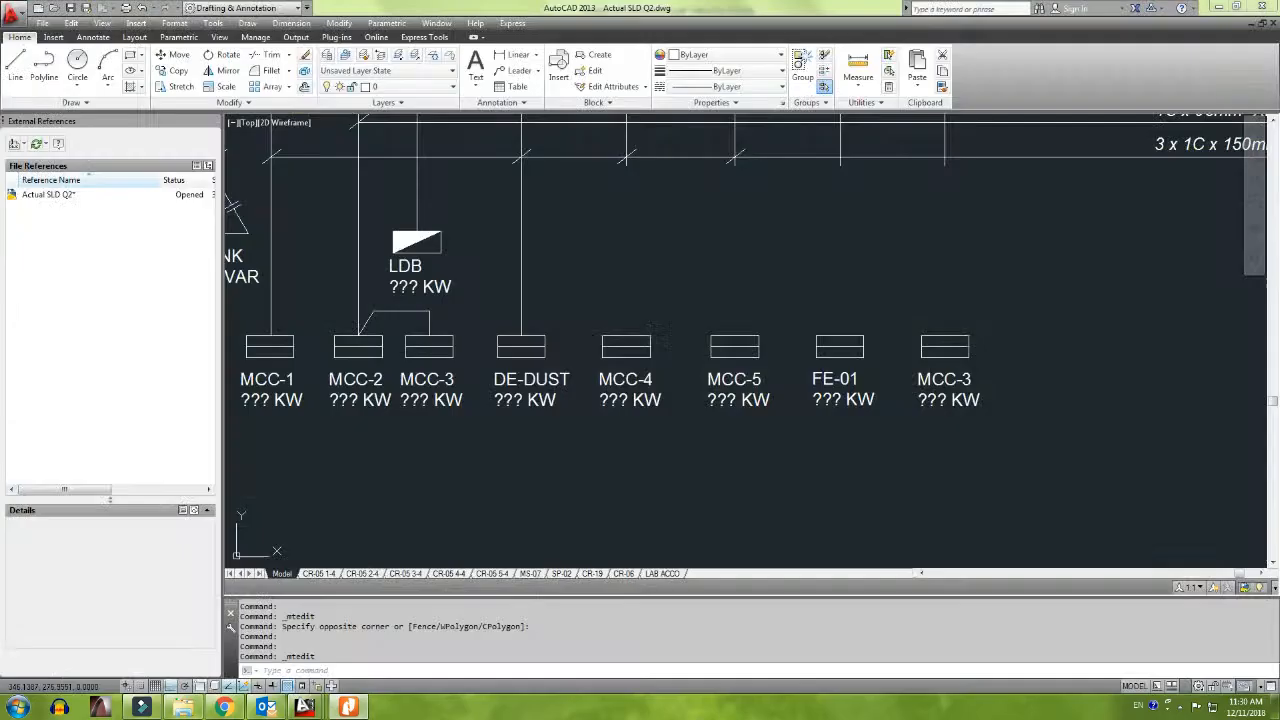
double_click(944, 382)
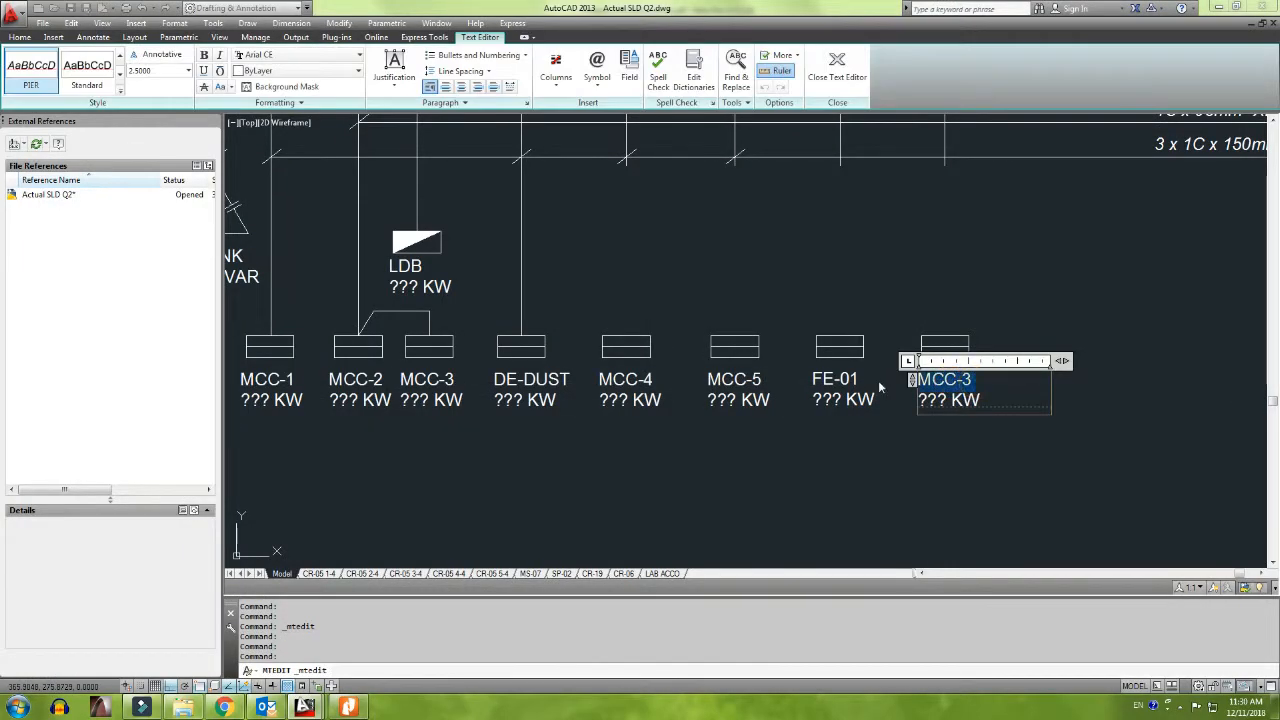
text(CONTROL PANEL)
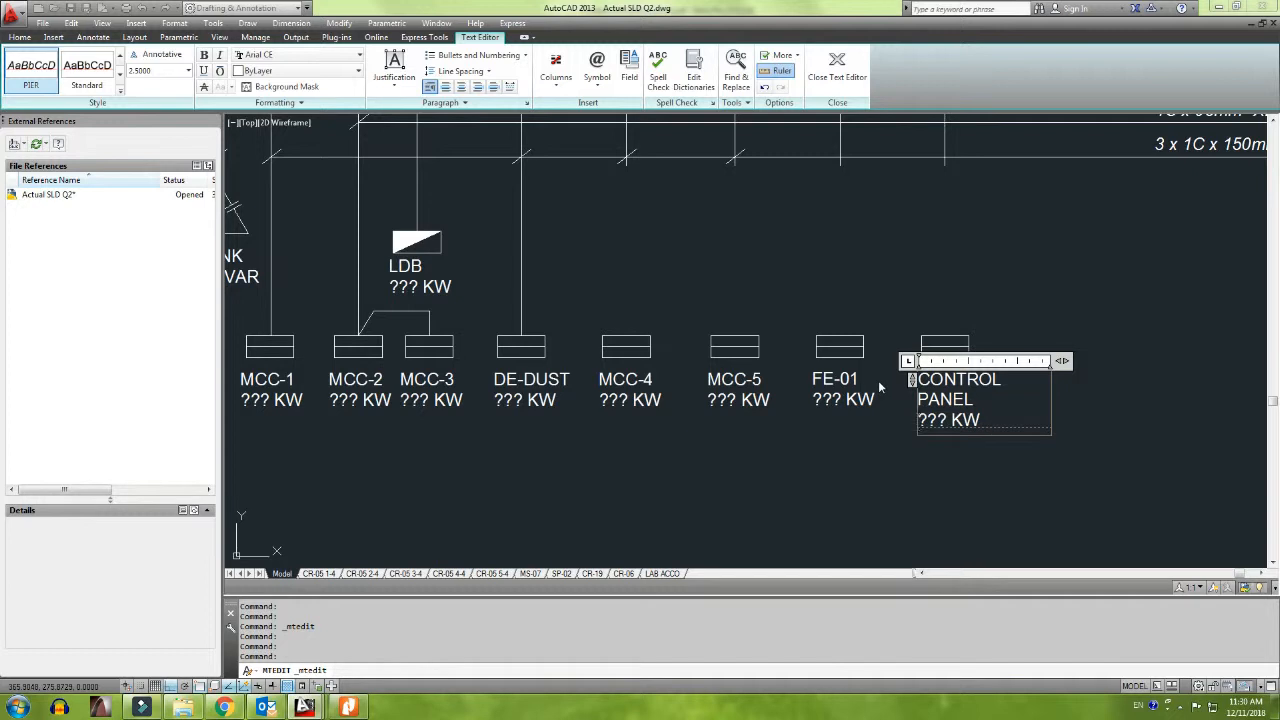
click(848, 467)
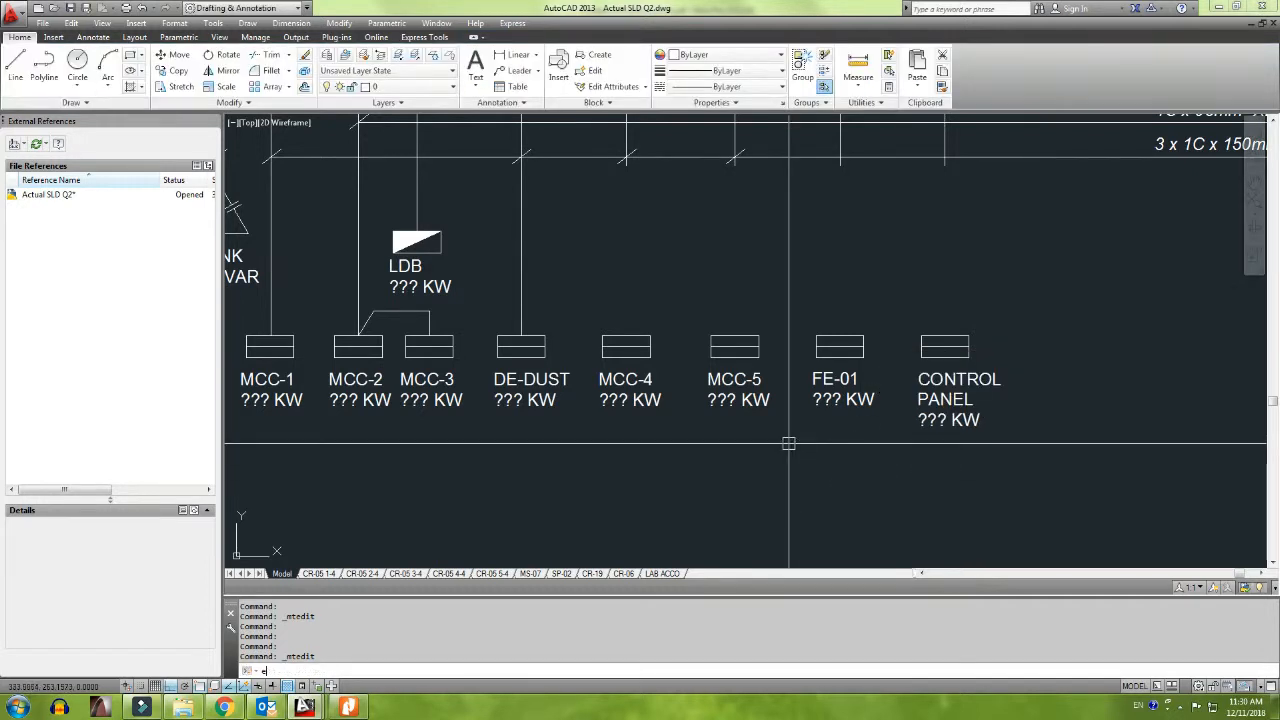
Step: Draw a horizontal helper line from the top of the DE-DUST box to past the CONTROL PANEL box
text(l)
key(Return)
click(521, 336)
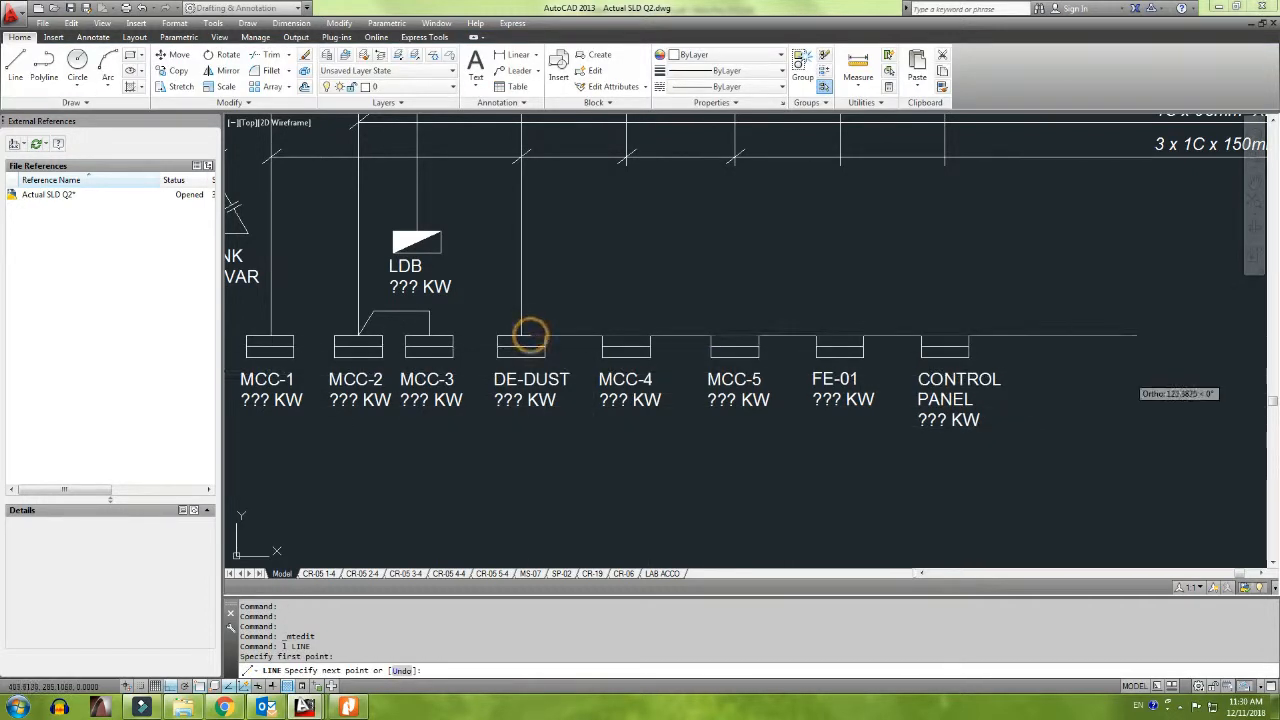
key(Escape)
Step: Extend the MCC-4, MCC-5, FE-01 and CONTROL PANEL feeder lines down to the horizontal helper line
text(ex)
key(Return)
click(1080, 370)
click(1050, 313)
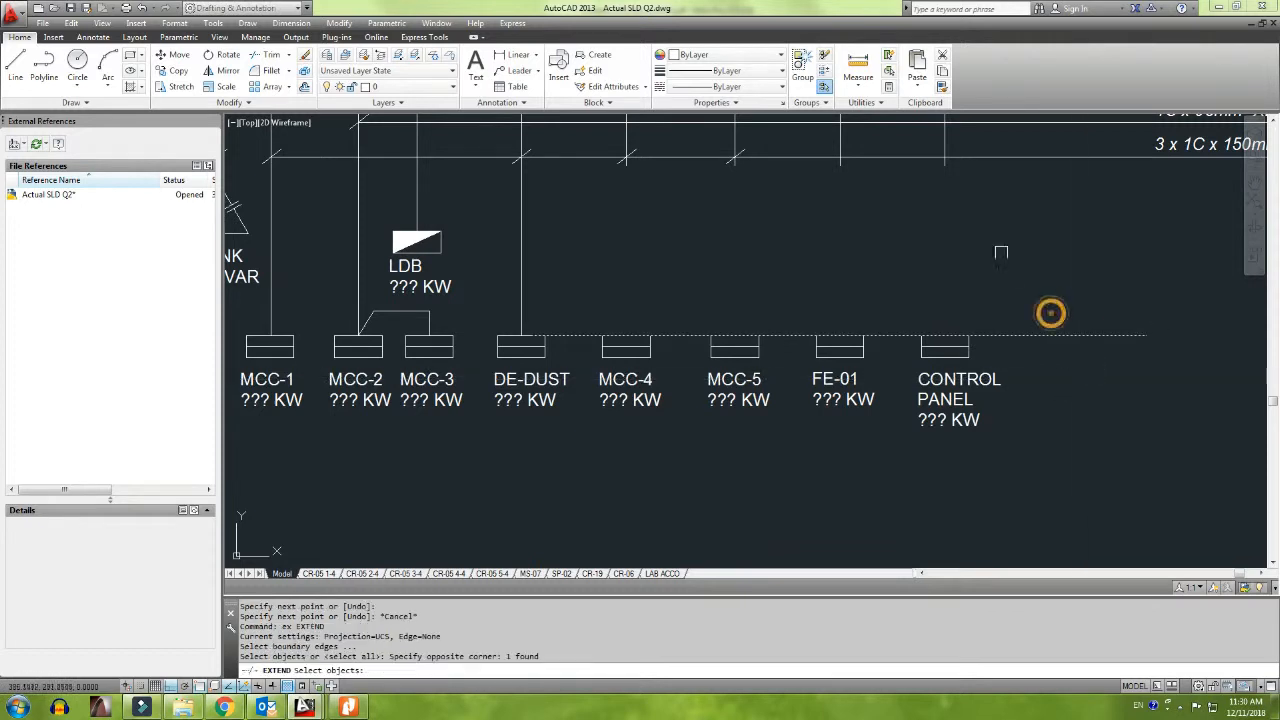
key(Return)
click(980, 174)
click(575, 167)
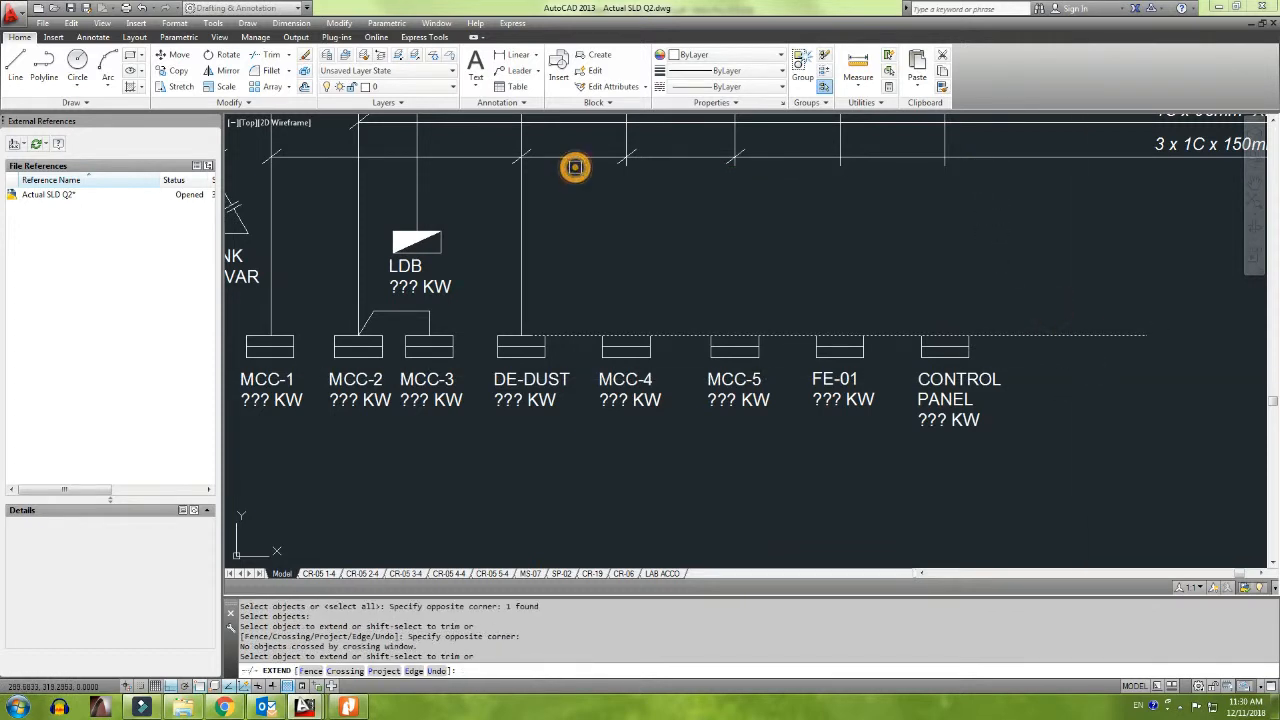
click(1028, 217)
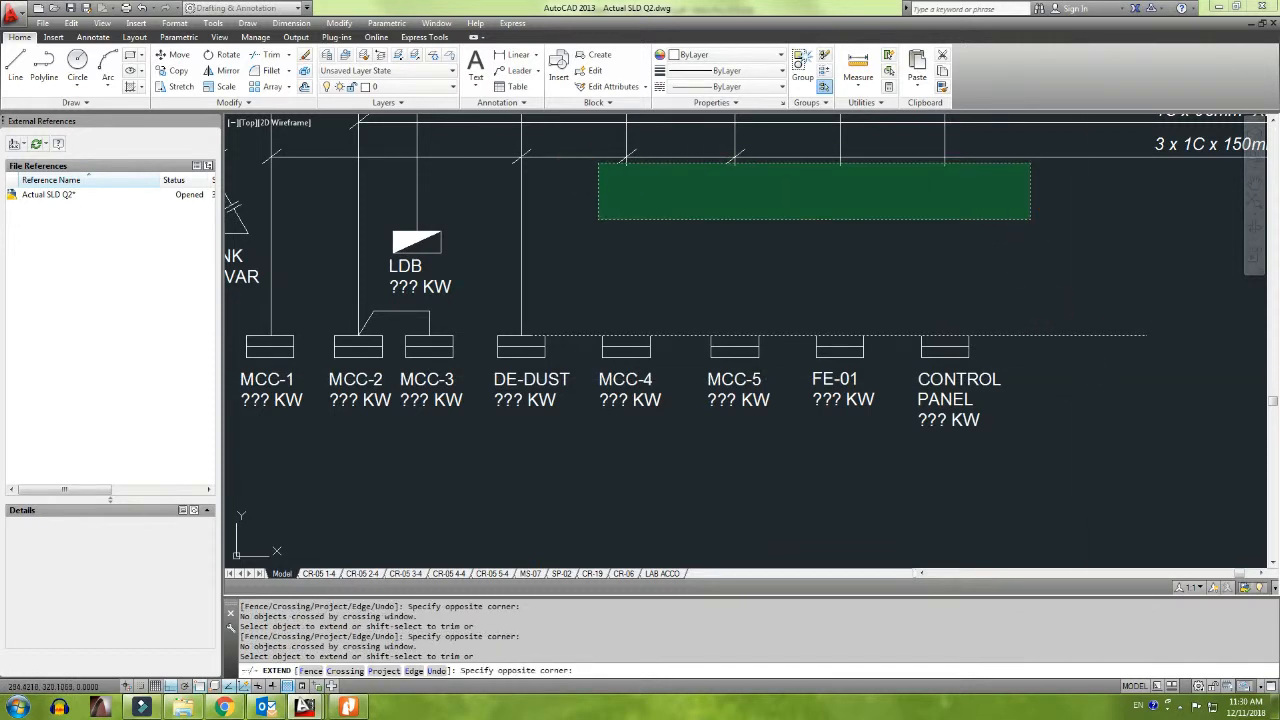
scroll(585, 270, up, 2)
scroll(600, 279, down, 2)
key(Escape)
Step: Delete the horizontal helper line running along the tops of the panel boxes
click(954, 410)
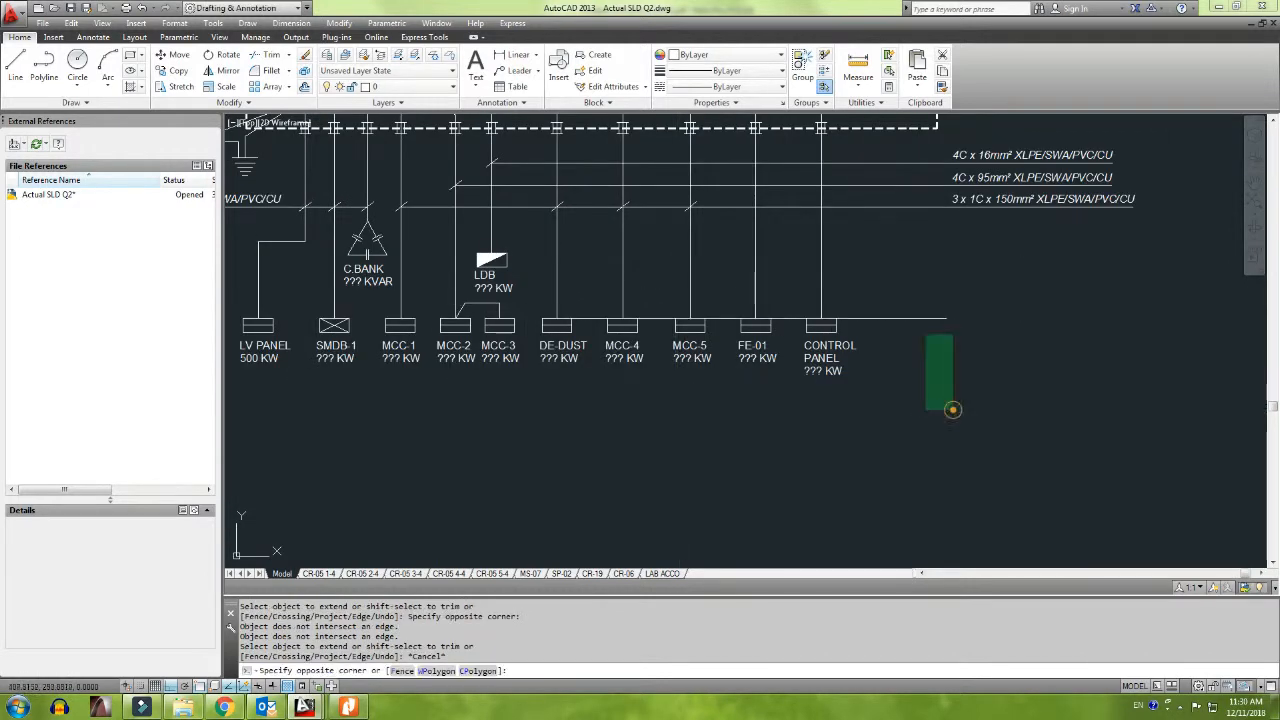
click(917, 312)
key(Delete)
Step: Compare the drawn feeders with the scanned sketch and read the cable sizes for the FE-01 and control panel feeders
key(alt+Tab)
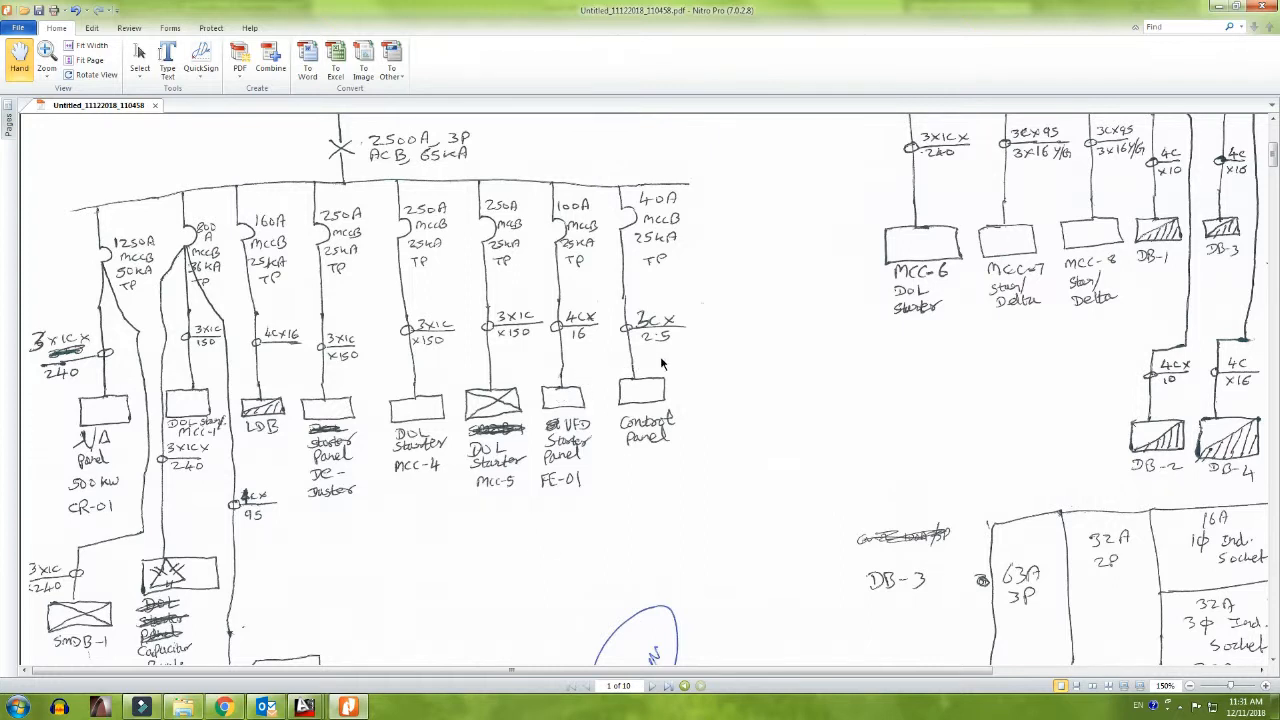
key(alt+Tab)
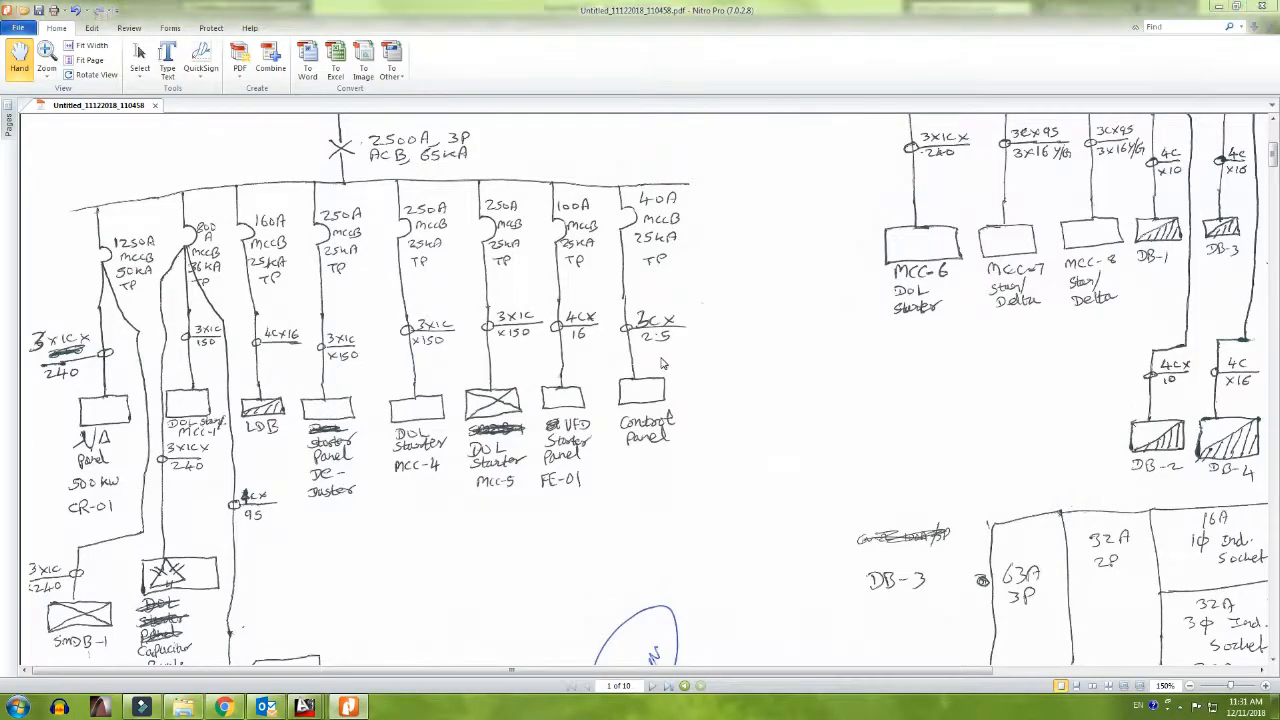
middle_drag(698, 351, 702, 389)
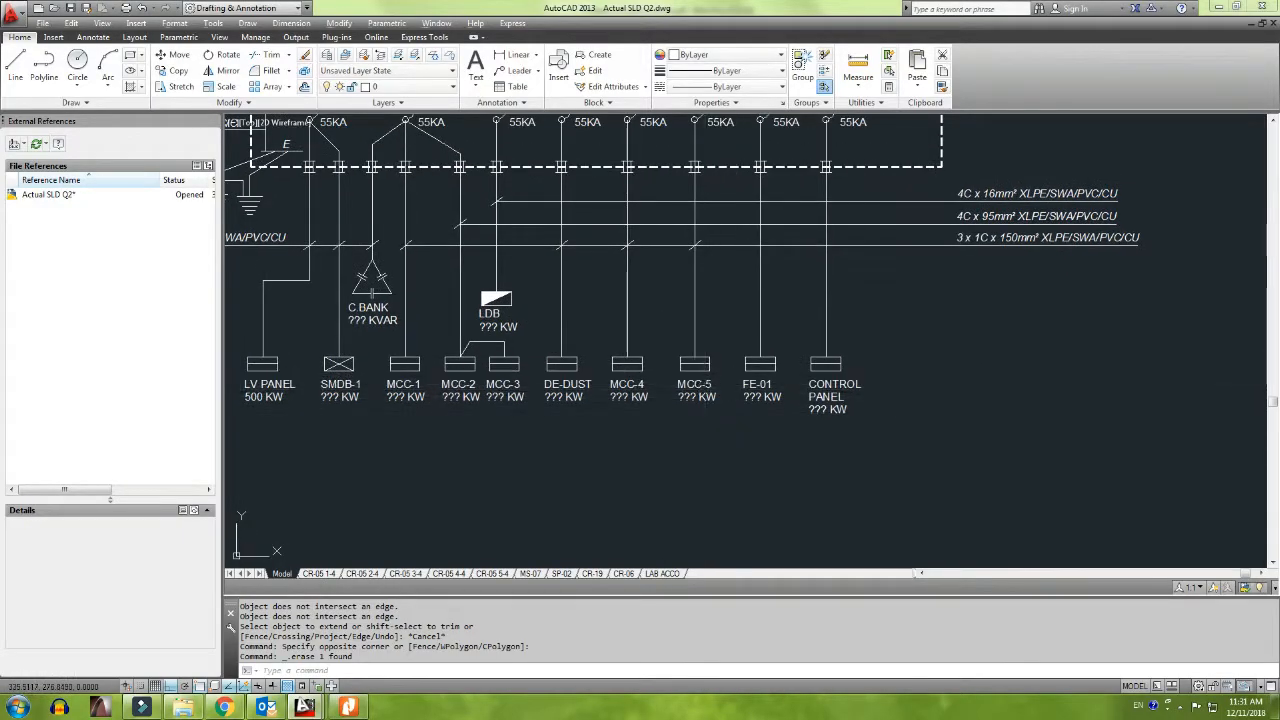
key(alt+Tab)
key(alt+Tab)
key(alt+Tab)
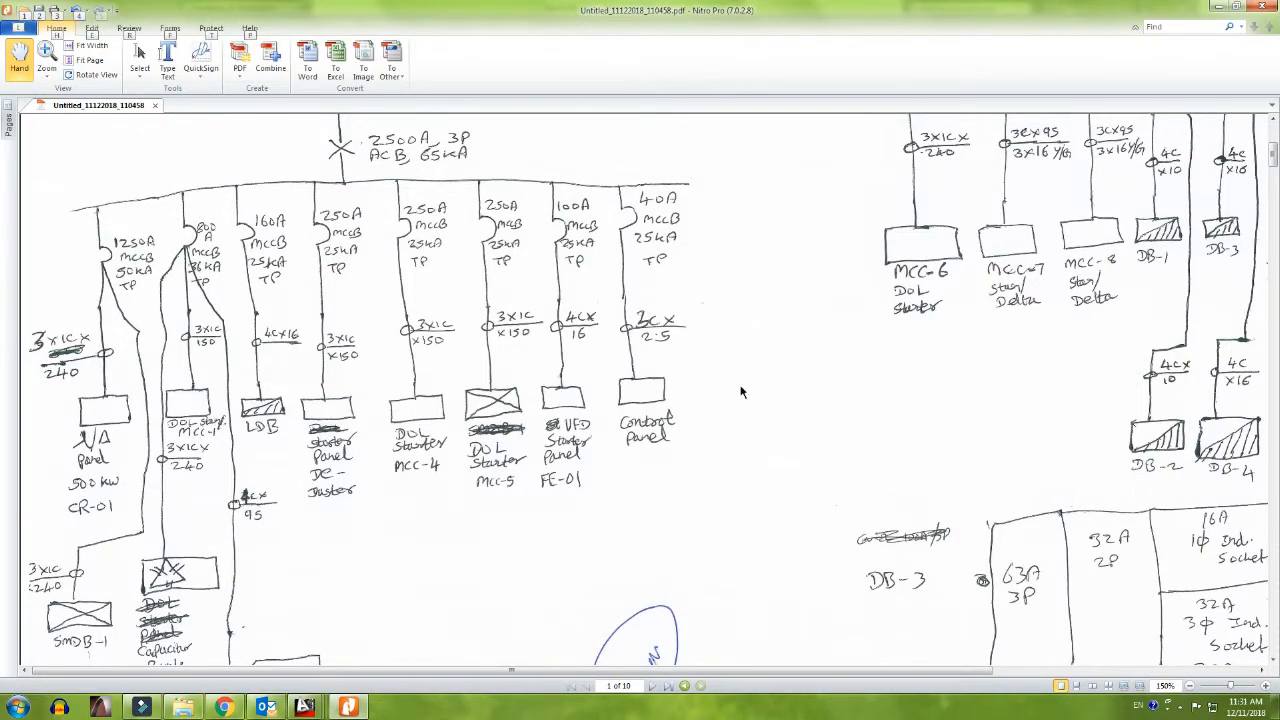
key(alt+Tab)
Step: Copy the slash mark on the 4C x 16mm² cable line from the LDB feeder to the 100A feeder
scroll(376, 300, up, 6)
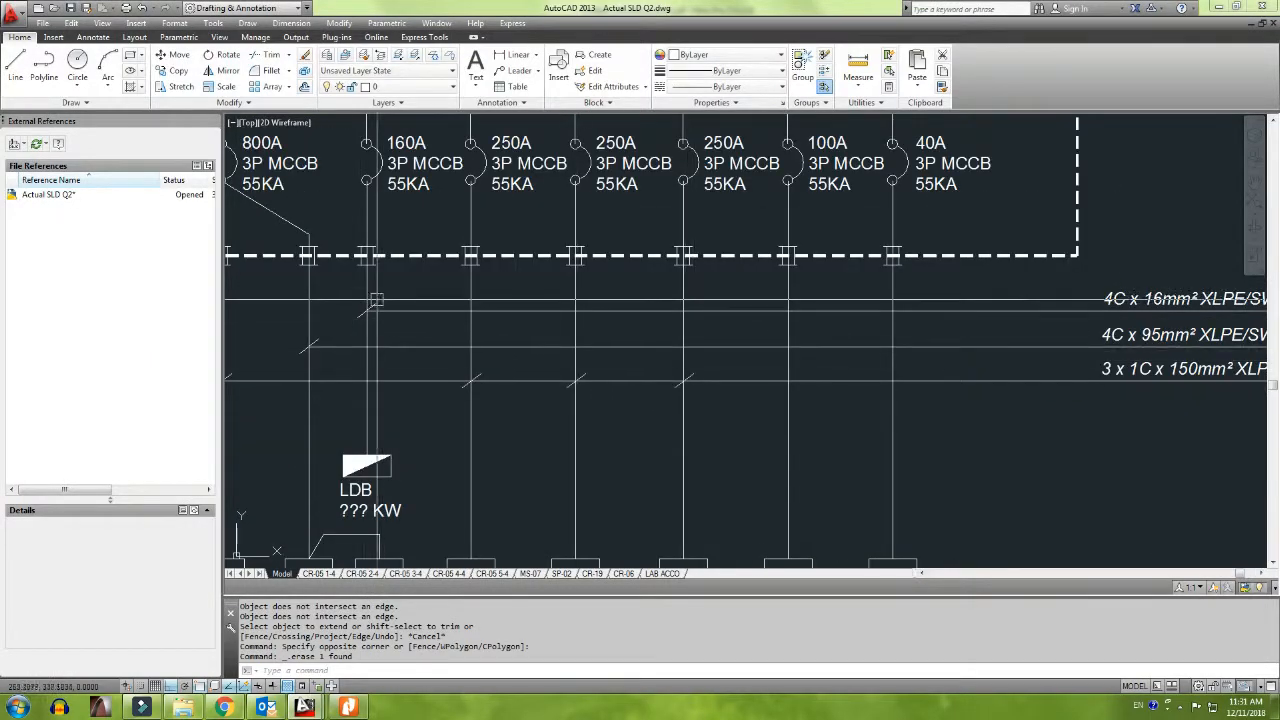
click(342, 287)
click(420, 339)
text(Co)
key(Return)
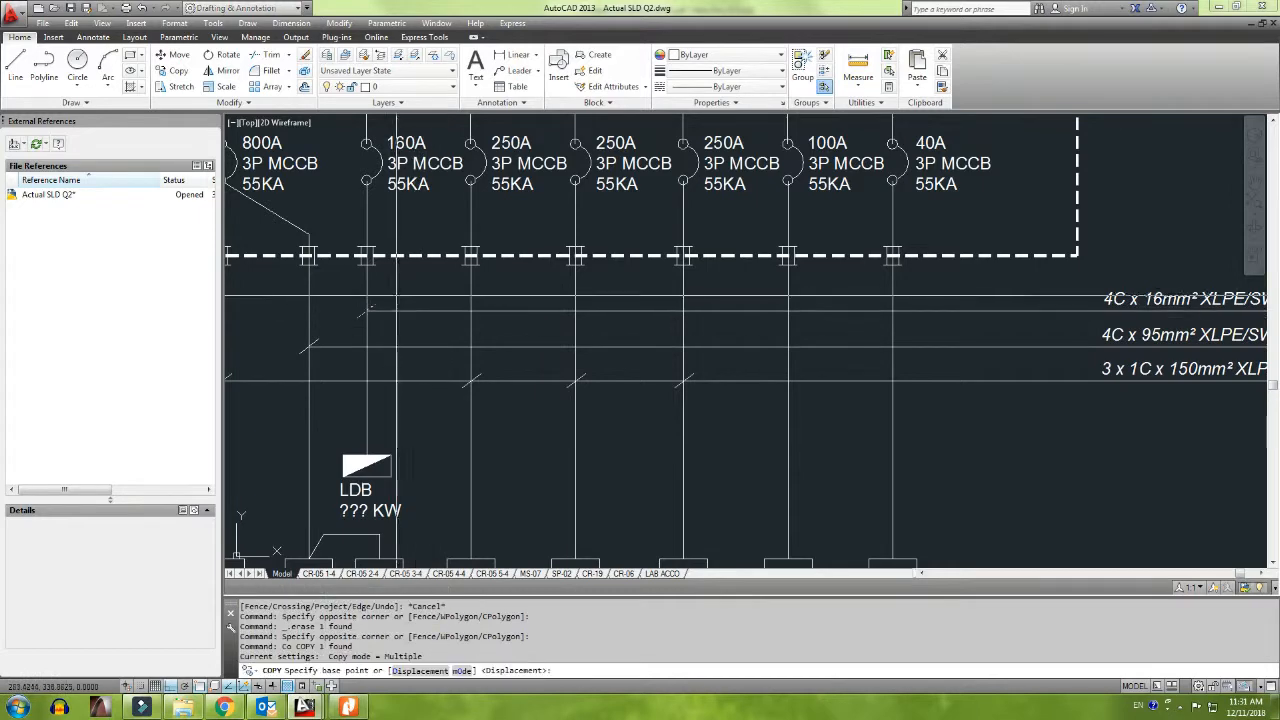
click(364, 329)
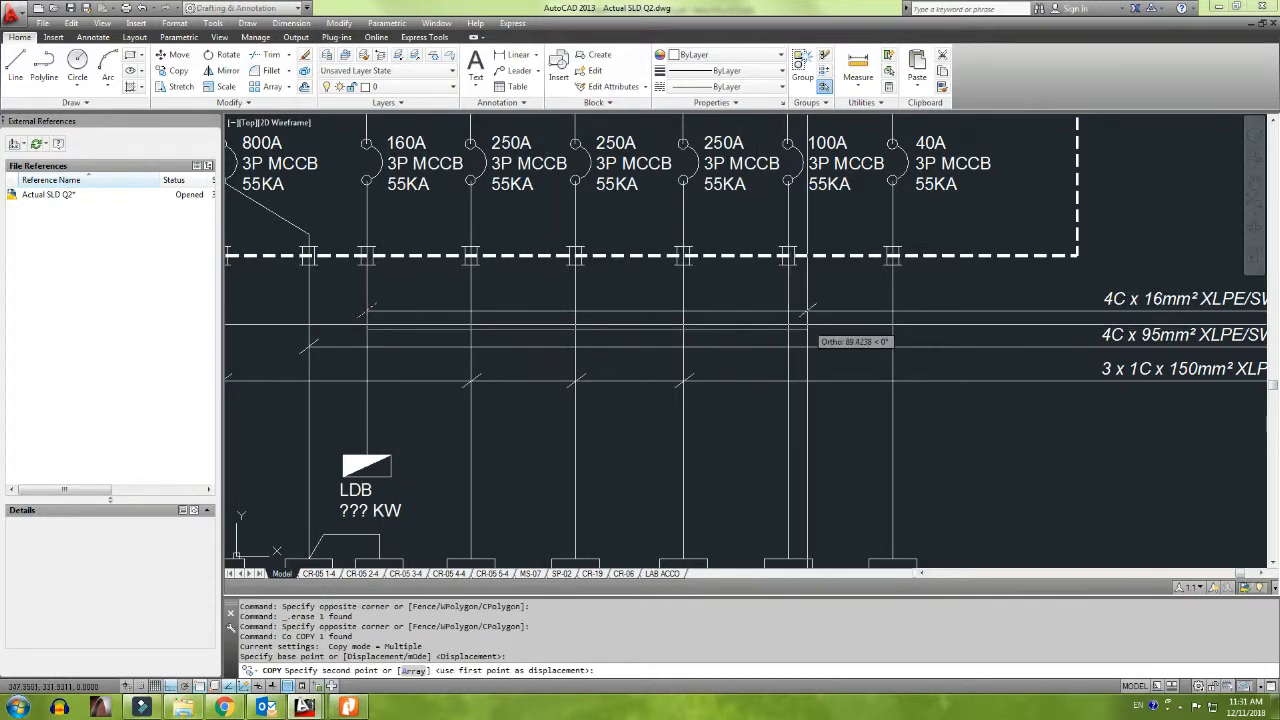
click(789, 323)
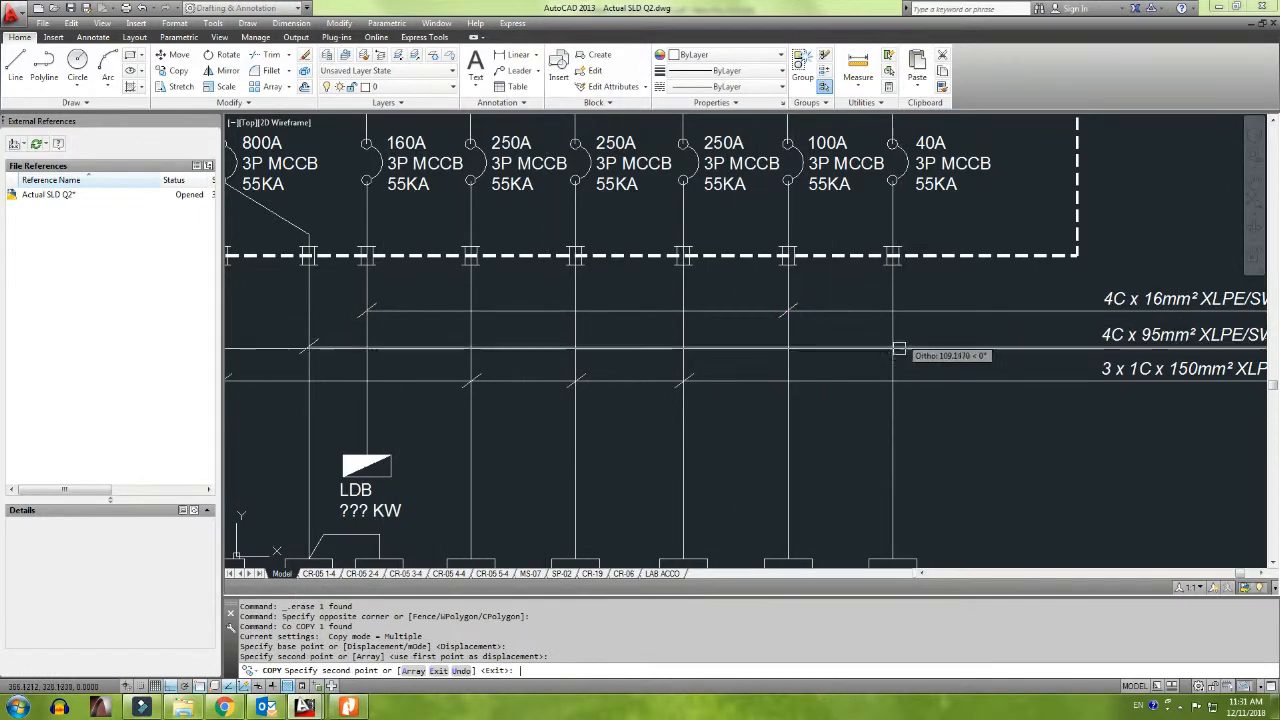
key(Escape)
Step: Copy the 4C x 16mm² XLPE/SWA/PVC/CU label with its line straight down to below the 3 x 1C x 150mm² line
middle_drag(900, 377, 868, 349)
middle_drag(1014, 324, 814, 330)
click(895, 262)
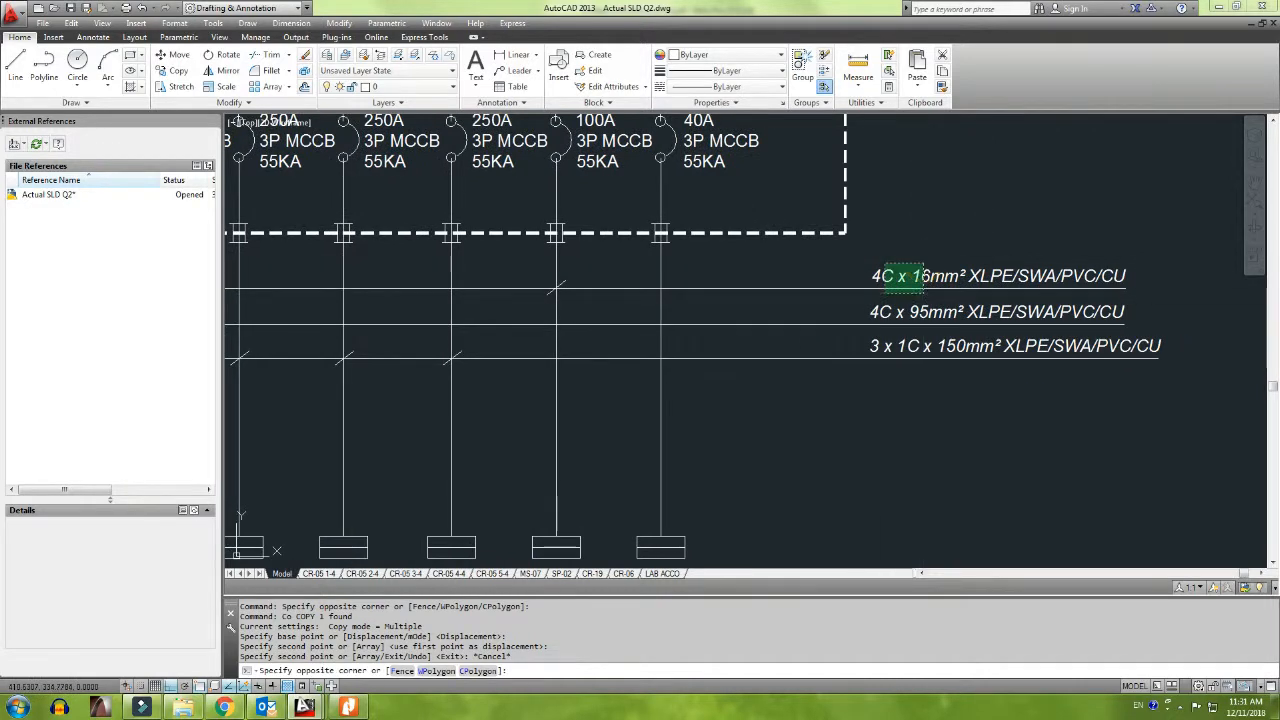
click(866, 300)
text(co)
key(Return)
click(803, 290)
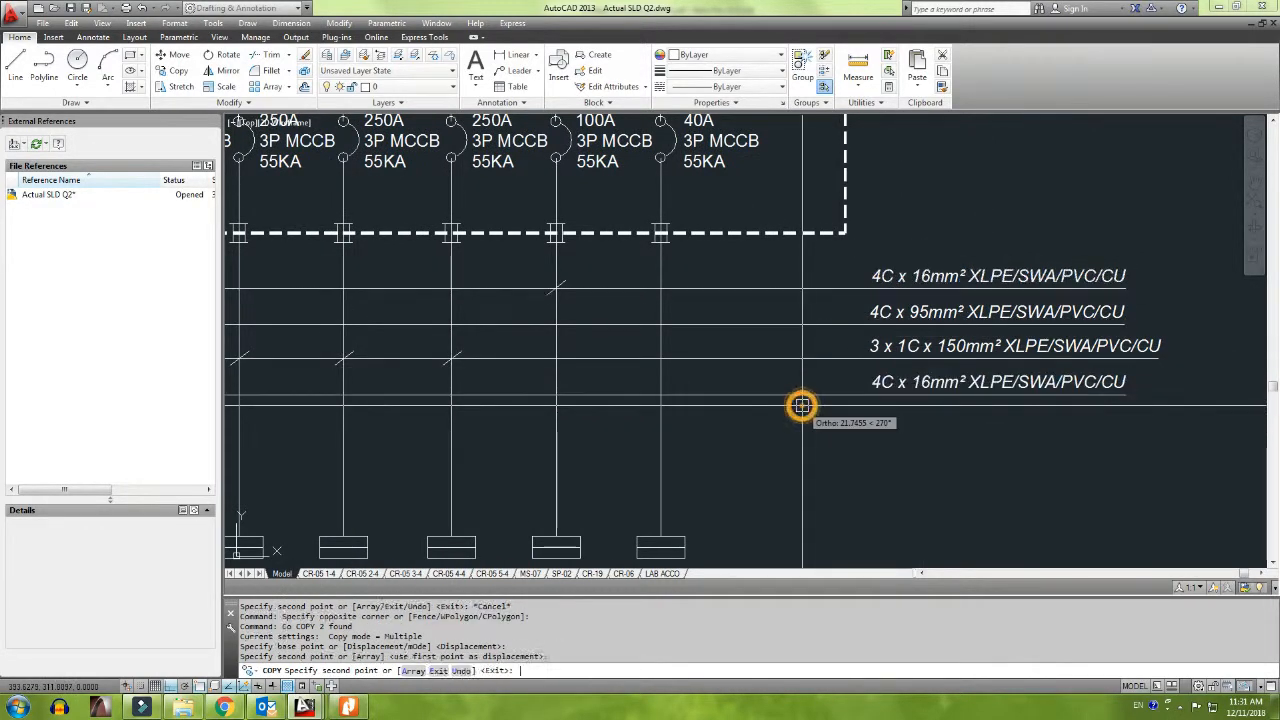
click(802, 403)
Step: Check the control panel's cable size in the sketch and change the copied cable label to 3C x 2.5mm² XLPE/SWA/PVC/CU
key(alt+Tab)
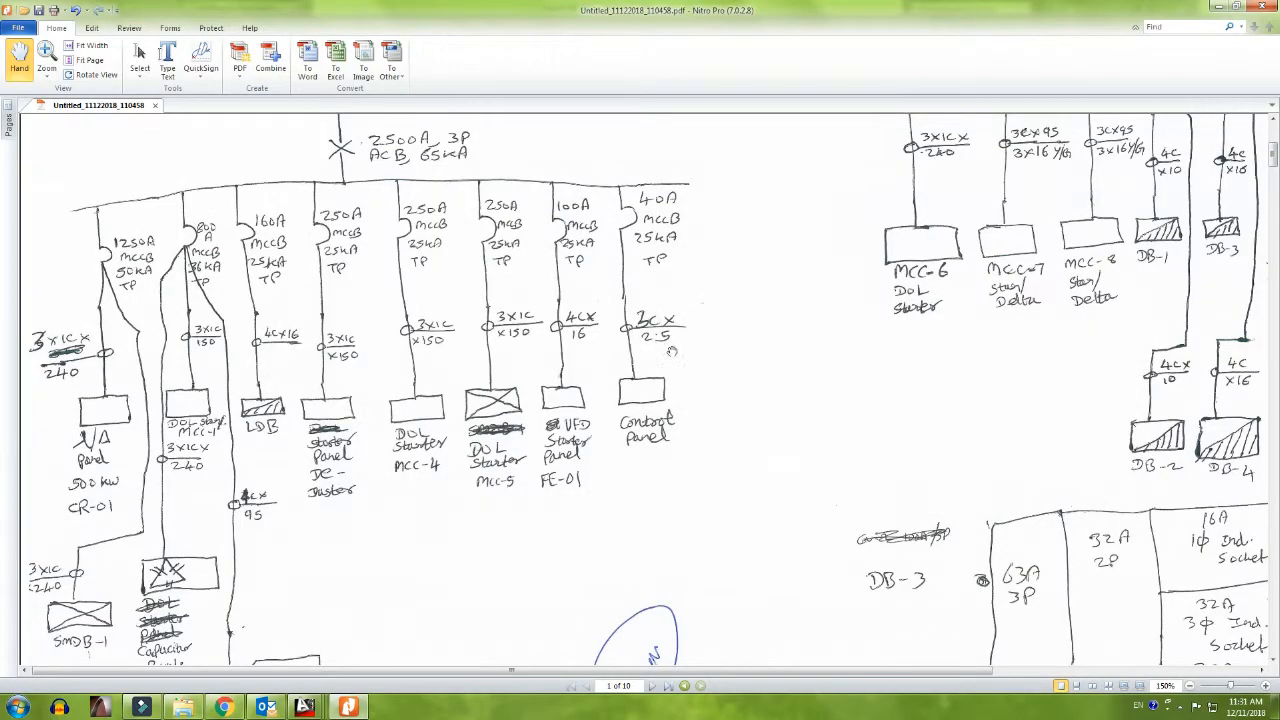
key(alt+Tab)
scroll(858, 375, up, 3)
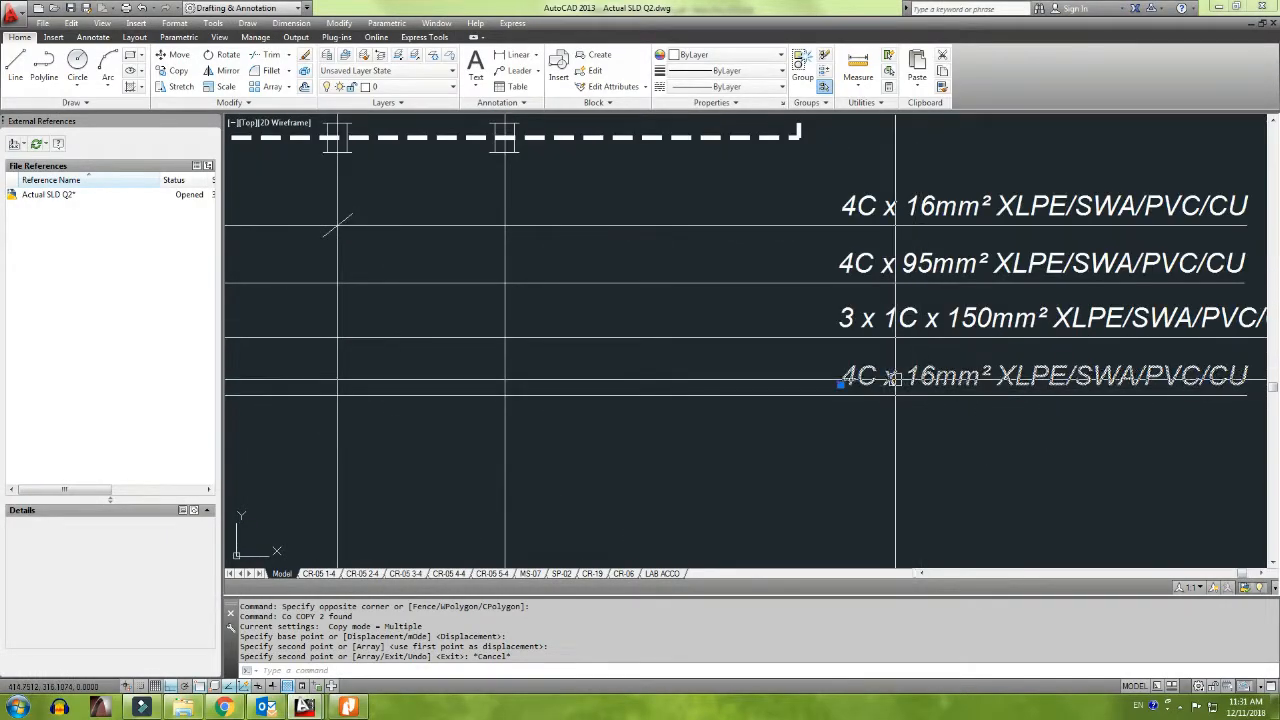
double_click(862, 378)
click(858, 376)
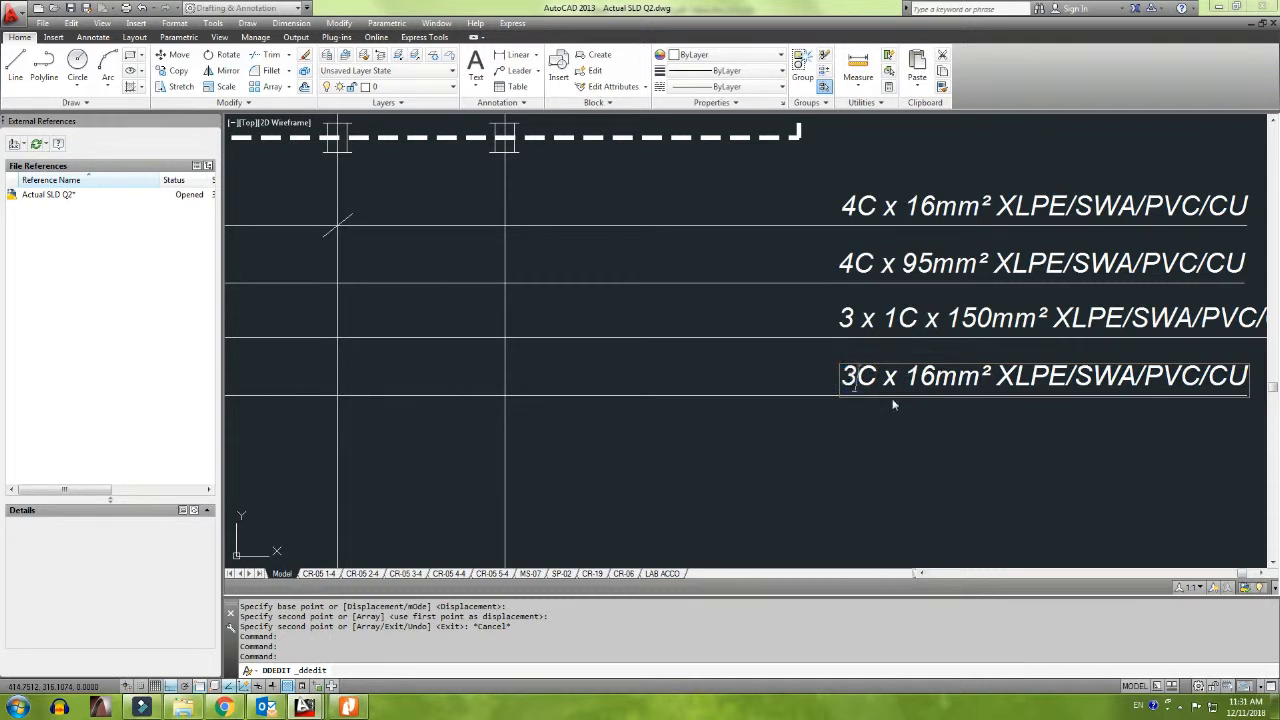
text(2.5)
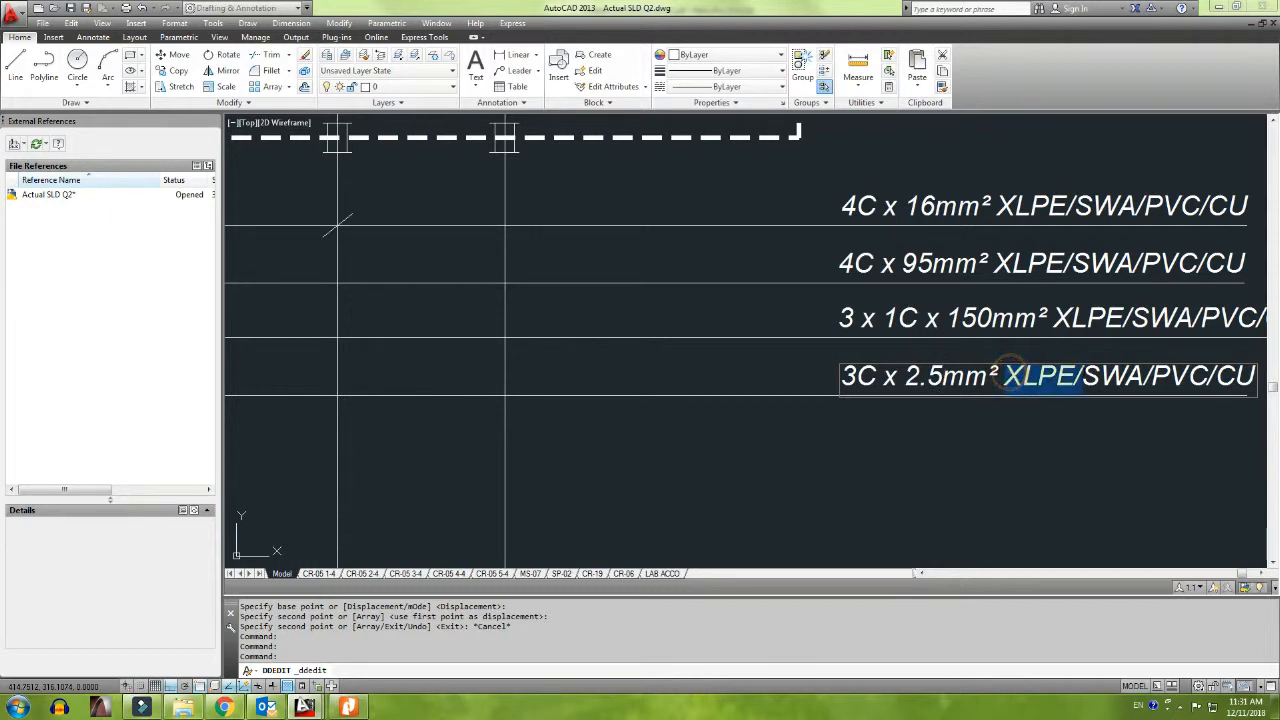
click(1016, 437)
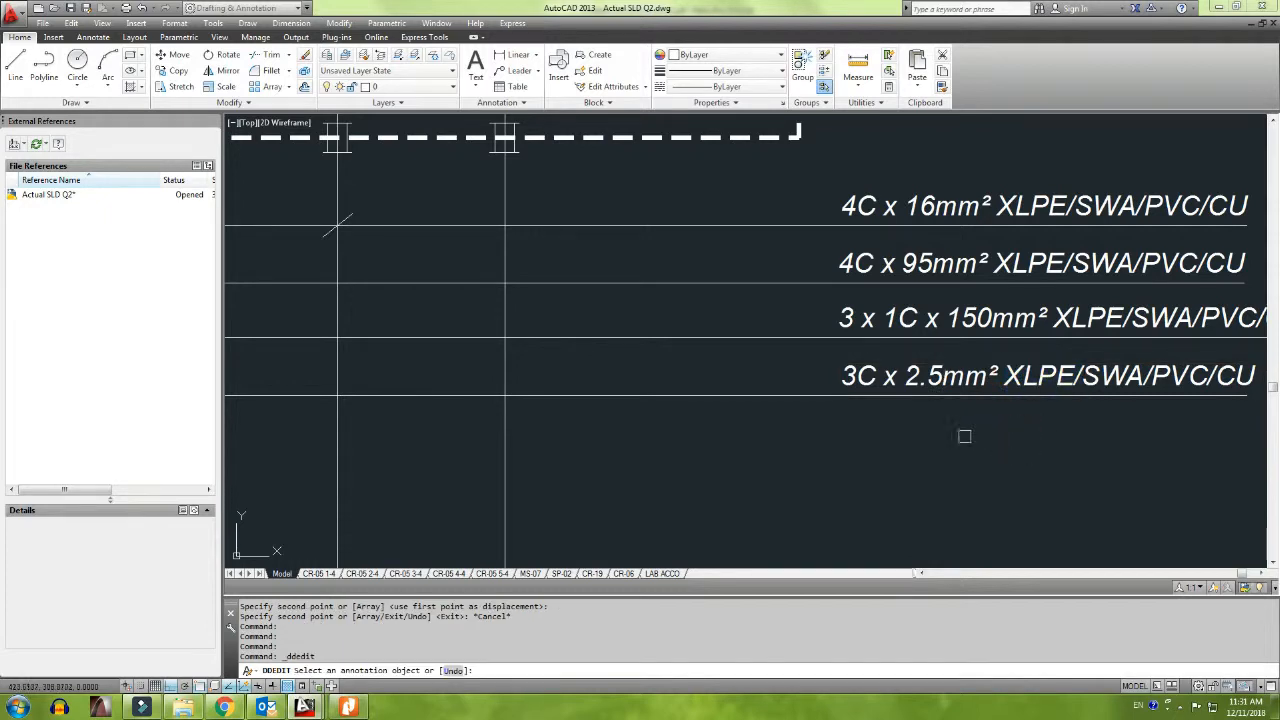
scroll(964, 436, down, 3)
right_click(915, 436)
click(937, 447)
Step: Remove SWA from the lowest cable label so it reads 3C x 2.5mm² XLPE/PVC/CU
scroll(991, 429, up, 2)
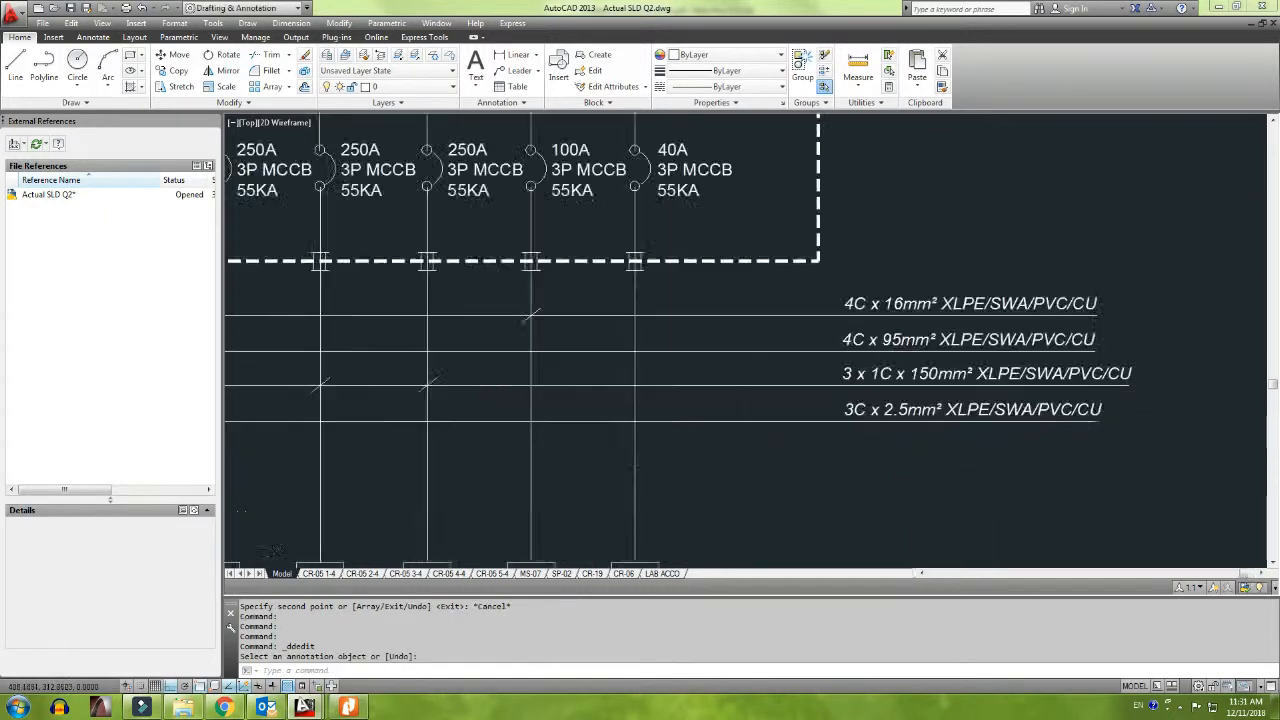
scroll(992, 426, up, 2)
double_click(1020, 400)
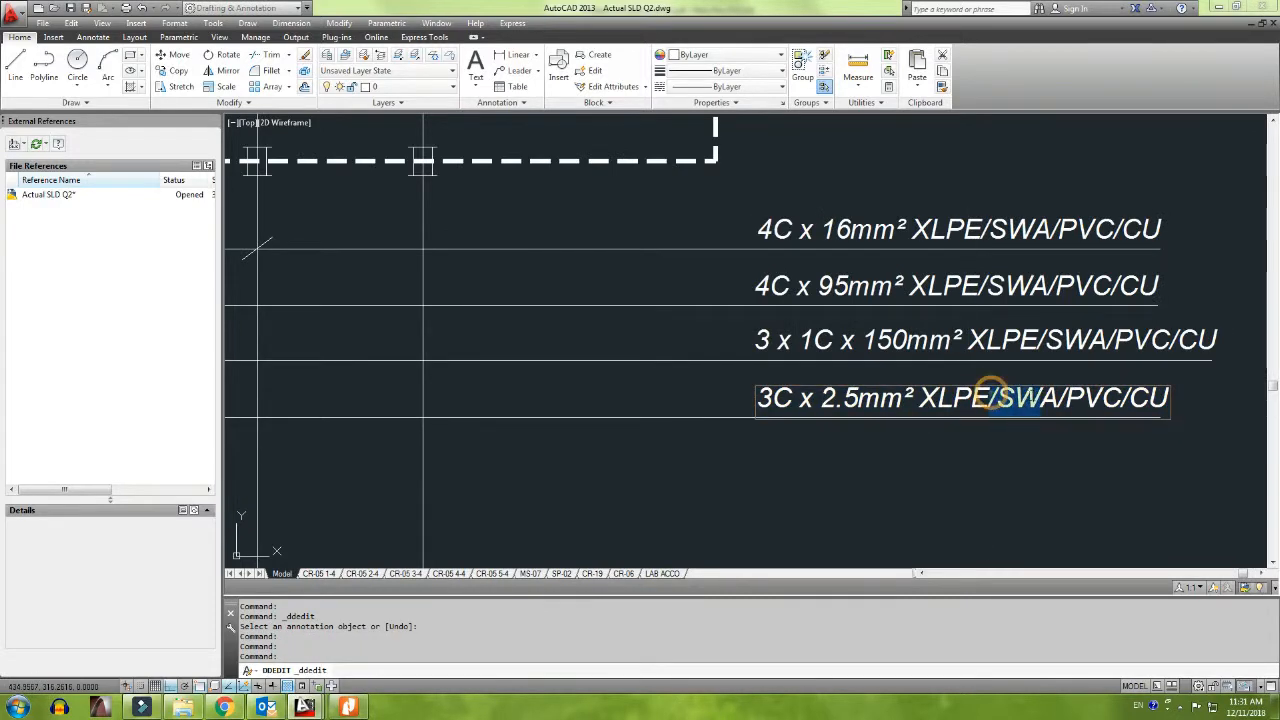
key(Delete)
click(1055, 472)
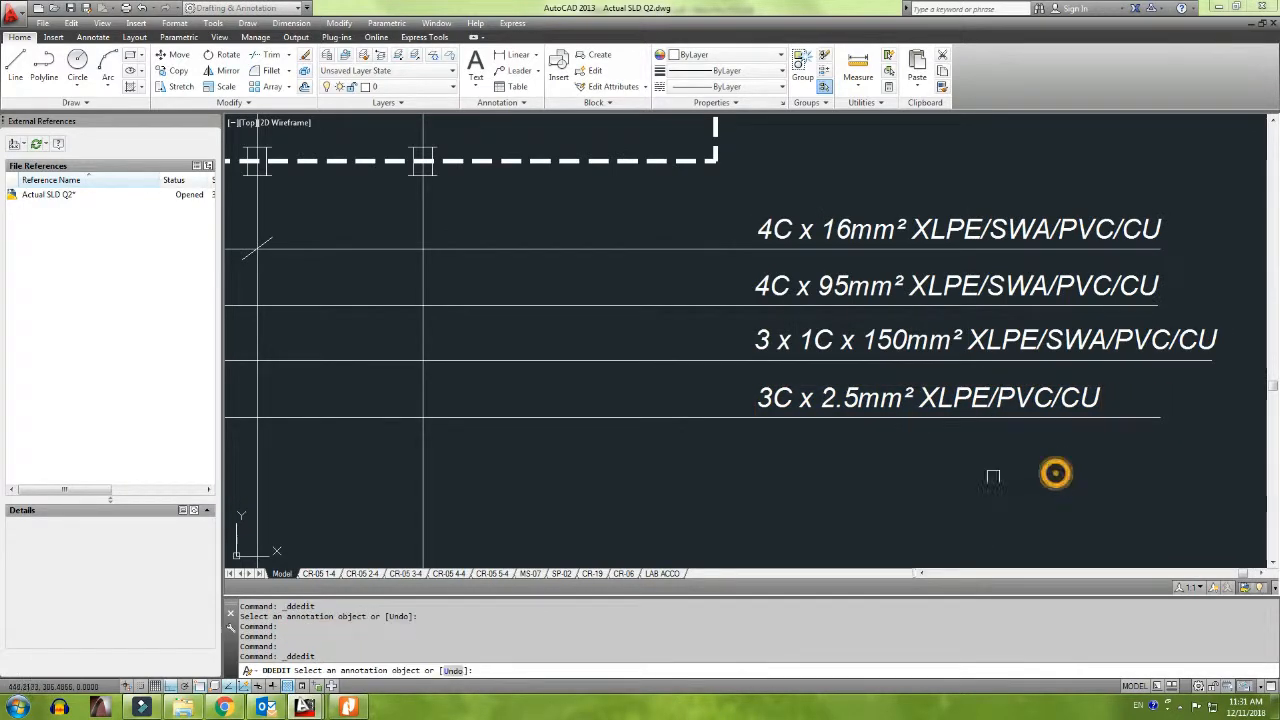
scroll(944, 473, down, 3)
key(Escape)
Step: Copy the slash mark from the 100A feeder to where the 40A feeder crosses the 3C x 2.5mm² cable line
scroll(740, 473, up, 2)
scroll(718, 383, up, 2)
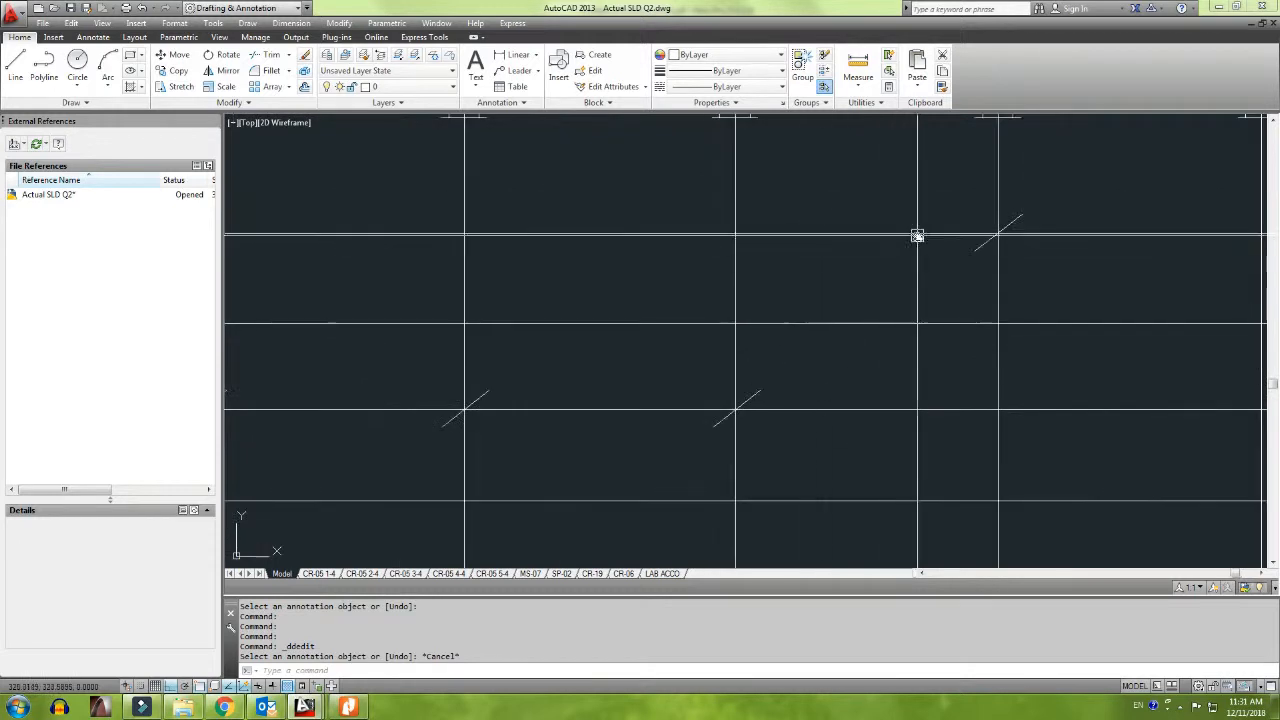
middle_drag(917, 237, 508, 332)
click(517, 265)
click(616, 384)
text(co)
key(Return)
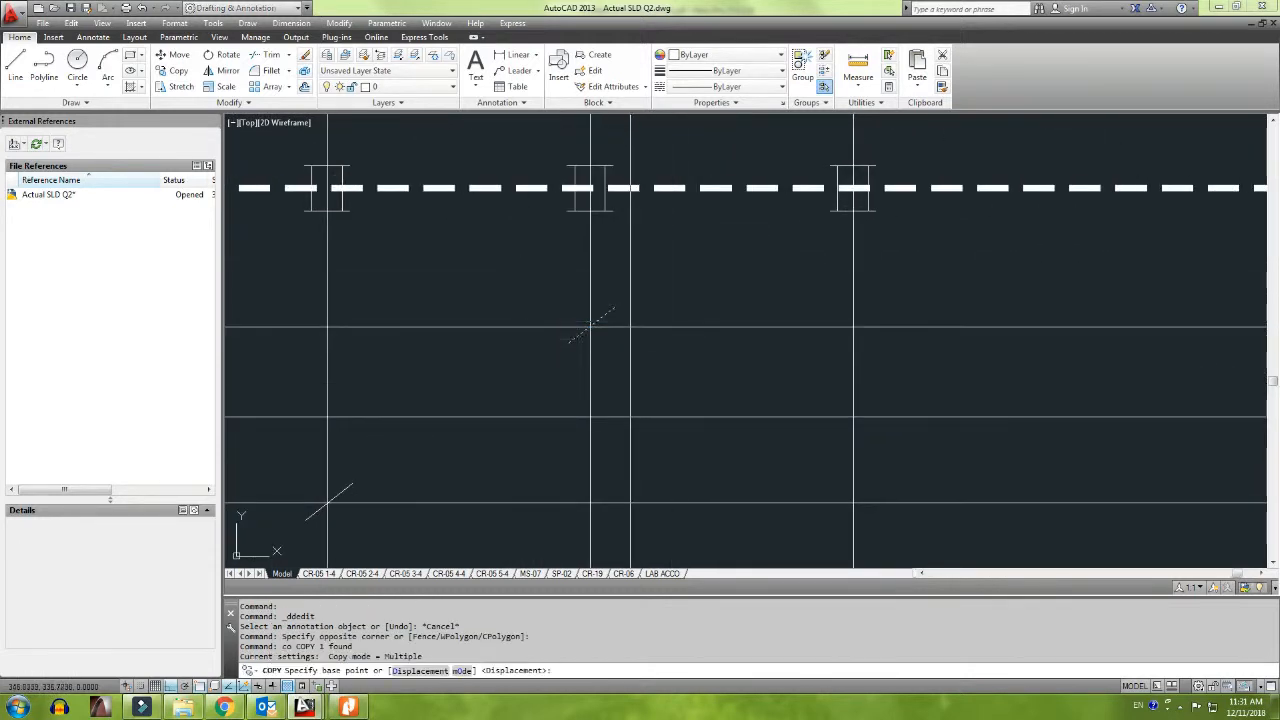
scroll(632, 300, up, 2)
click(565, 333)
scroll(628, 331, down, 6)
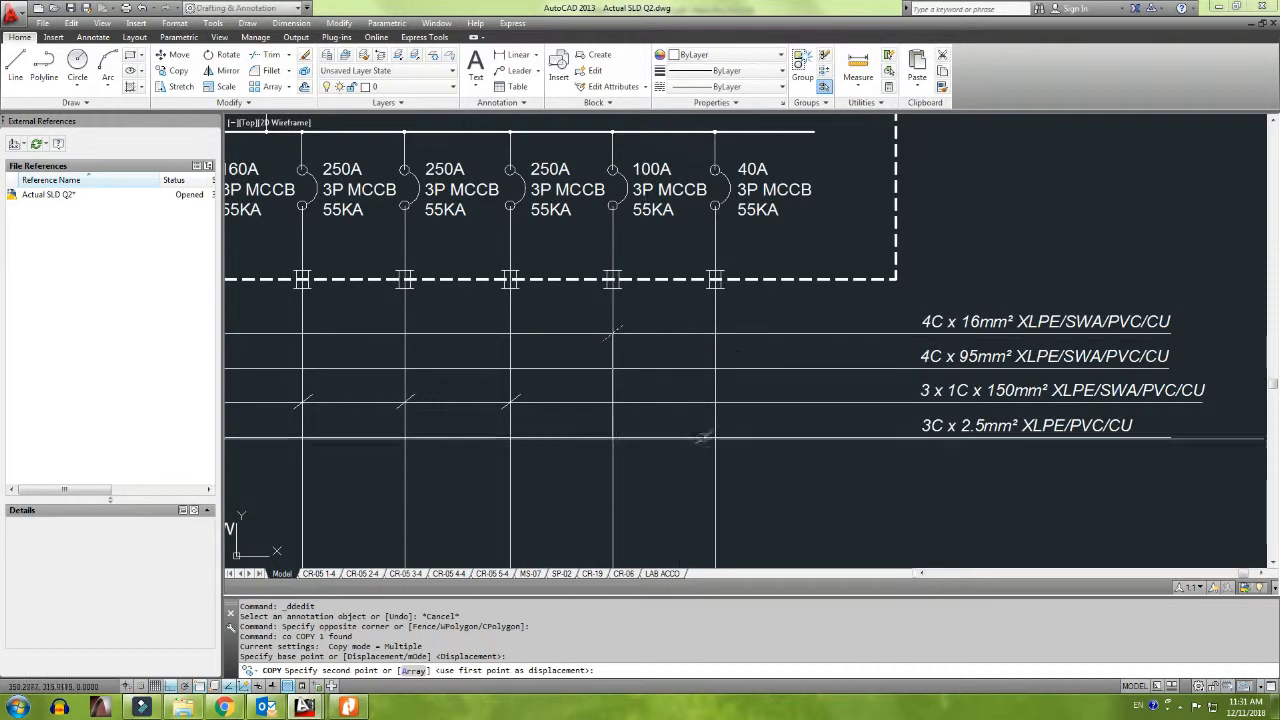
click(716, 437)
key(Escape)
Step: Trim the 3C x 2.5mm² cable line so it starts at the 40A control panel feeder
middle_drag(603, 460, 666, 458)
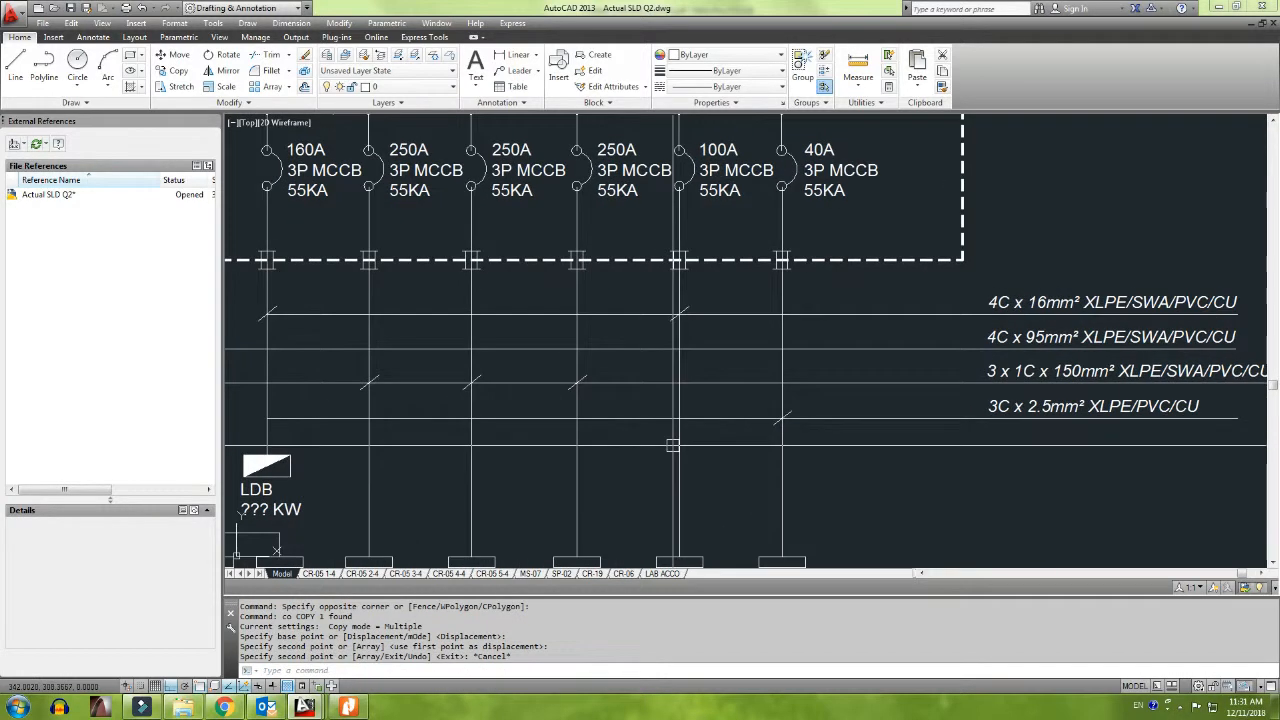
text(tr)
key(Return)
key(Return)
click(754, 419)
scroll(754, 419, down, 2)
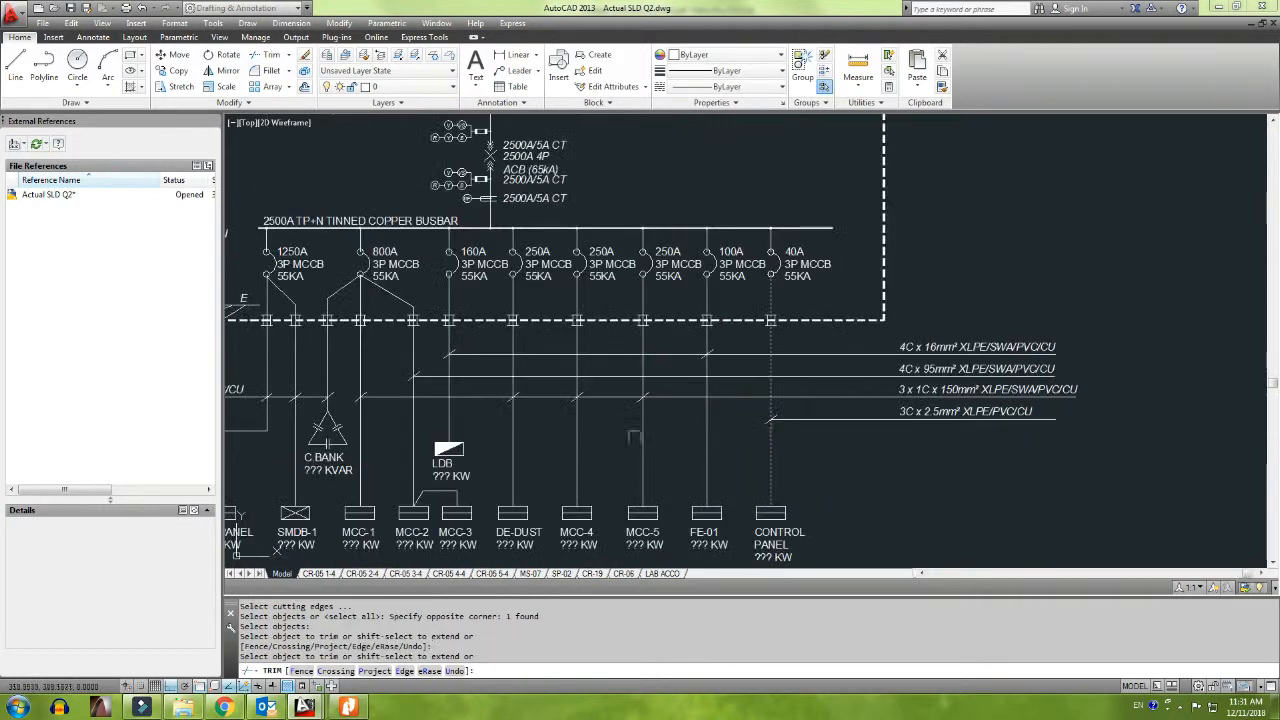
middle_drag(754, 419, 932, 411)
key(Escape)
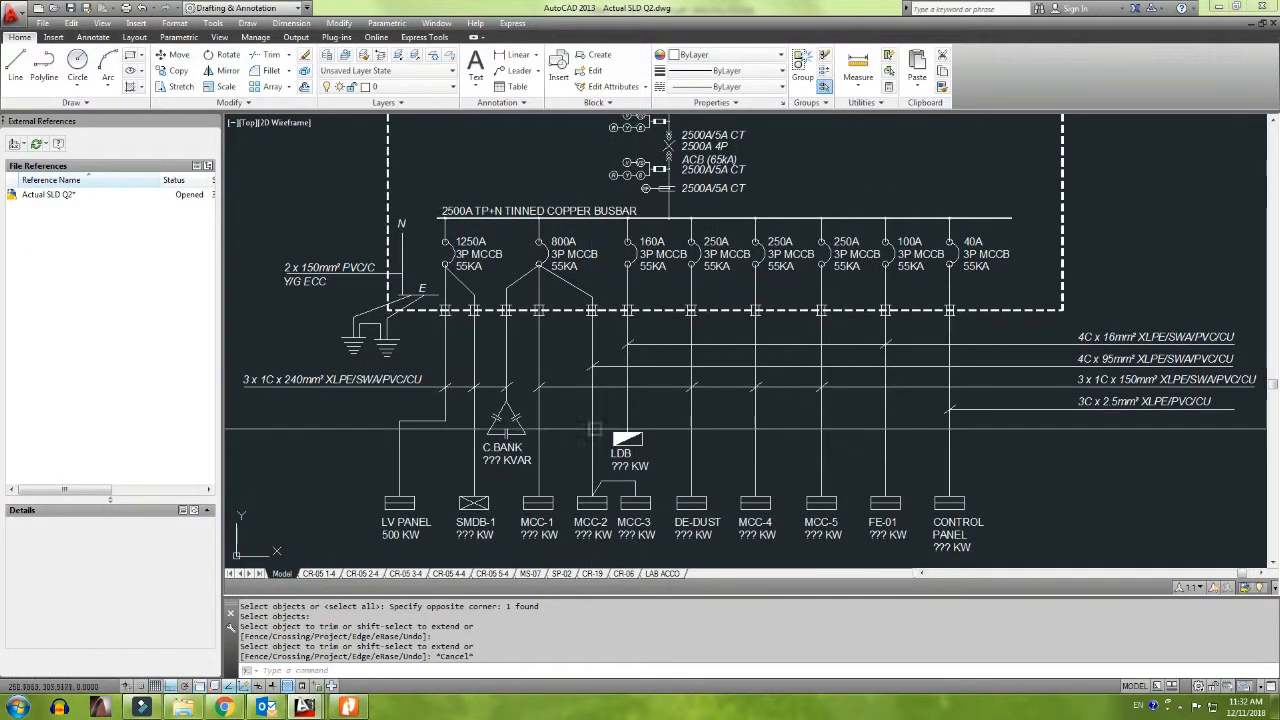
scroll(760, 410, down, 1)
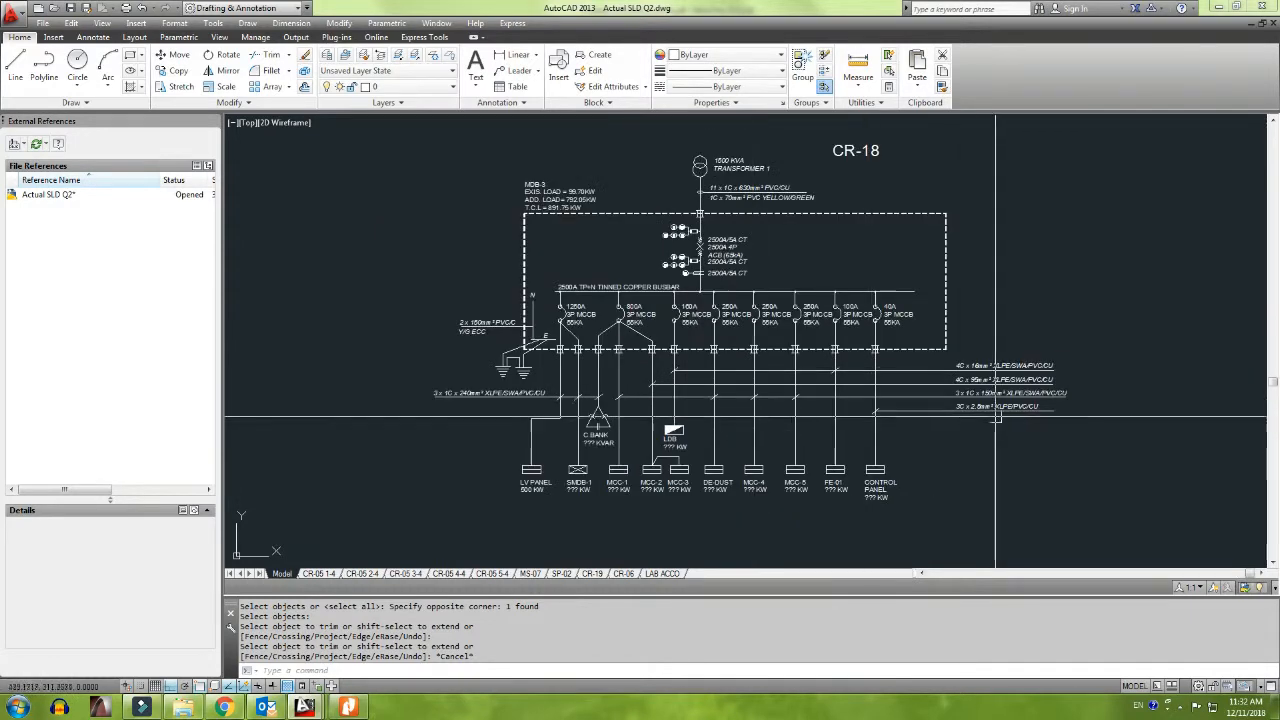
Step: Break off the end of the 3C x 2.5mm² cable line that extends beyond its label text
scroll(994, 414, up, 2)
middle_drag(1046, 429, 930, 467)
text(br)
key(Return)
scroll(971, 443, up, 2)
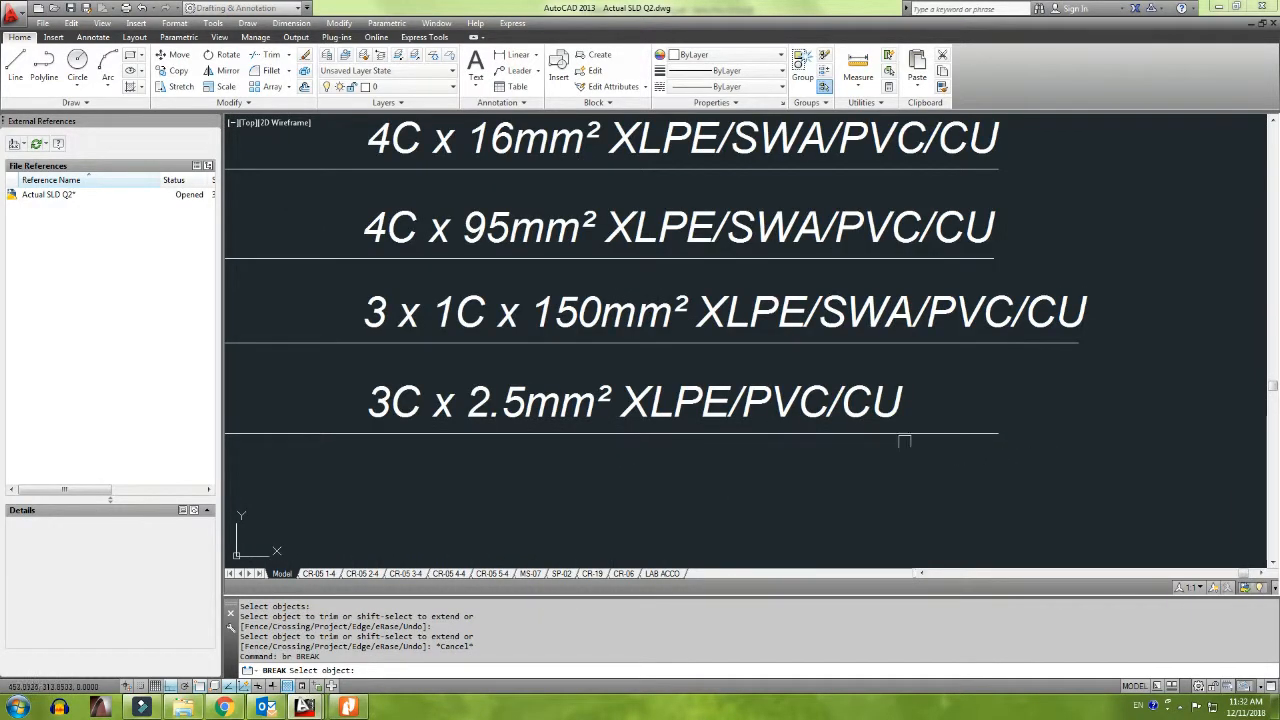
click(894, 432)
key(Escape)
scroll(978, 414, down, 5)
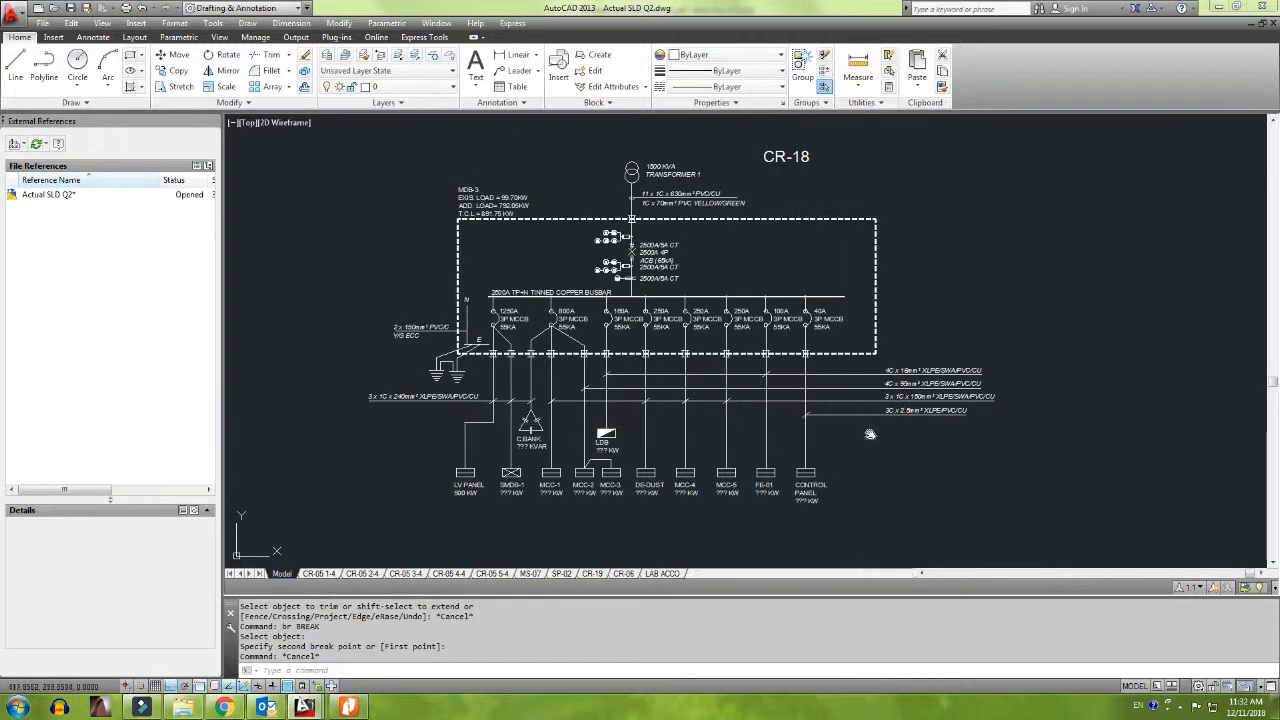
Step: Switch to the scanned sketch in Nitro Pro and review its outgoing feeders, cable sizes and panel names
mouse_move(870, 434)
middle_down()
mouse_move(876, 422)
mouse_move(866, 440)
middle_up()
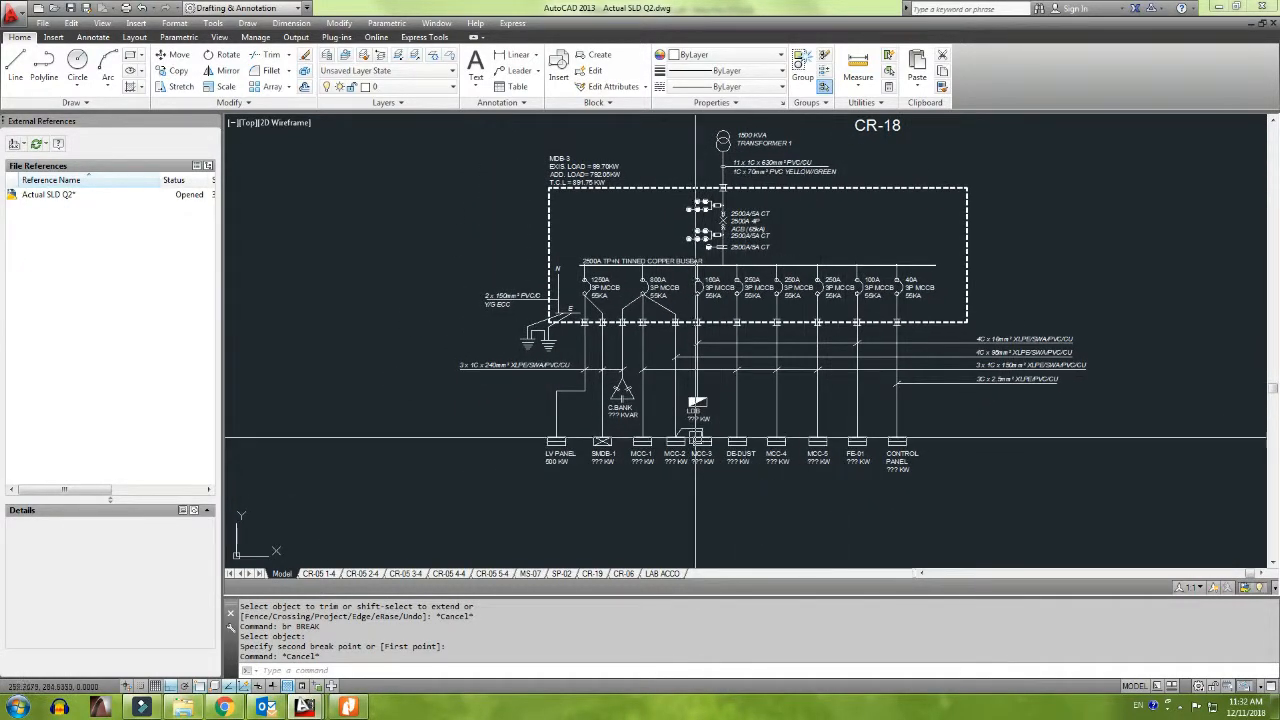
key(alt+Tab)
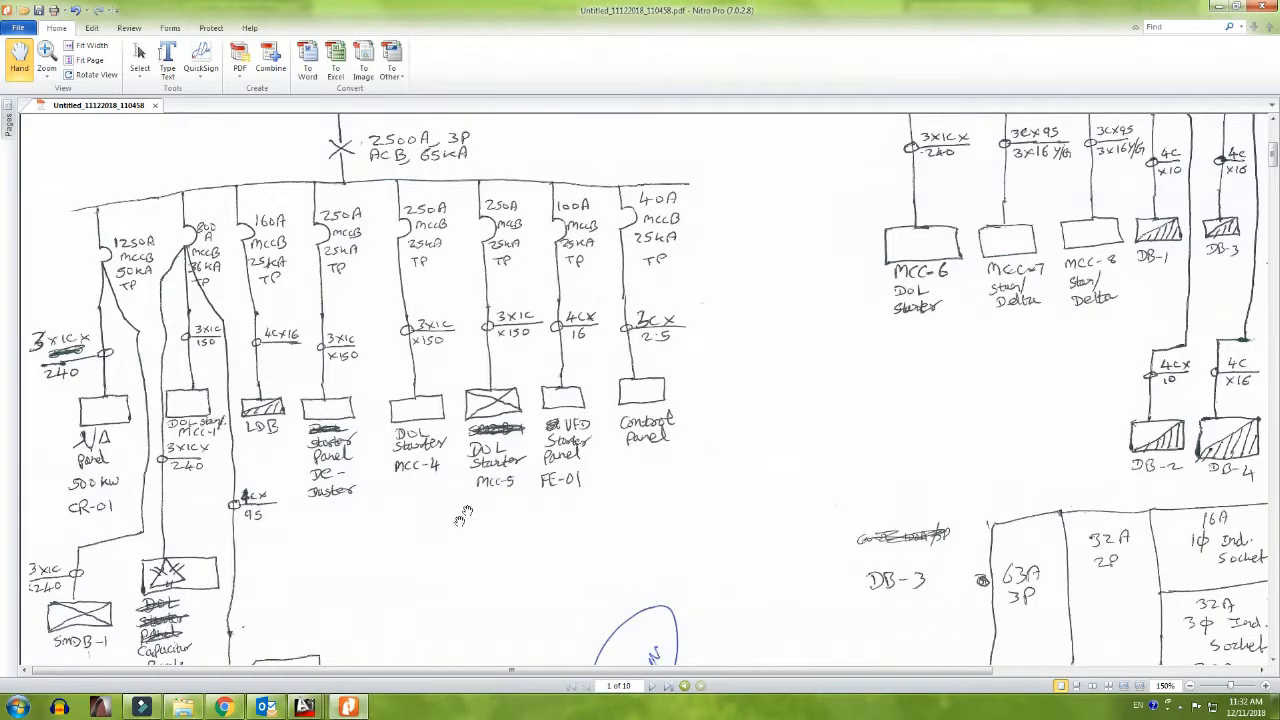
scroll(463, 515, down, 4)
drag(350, 388, 572, 482)
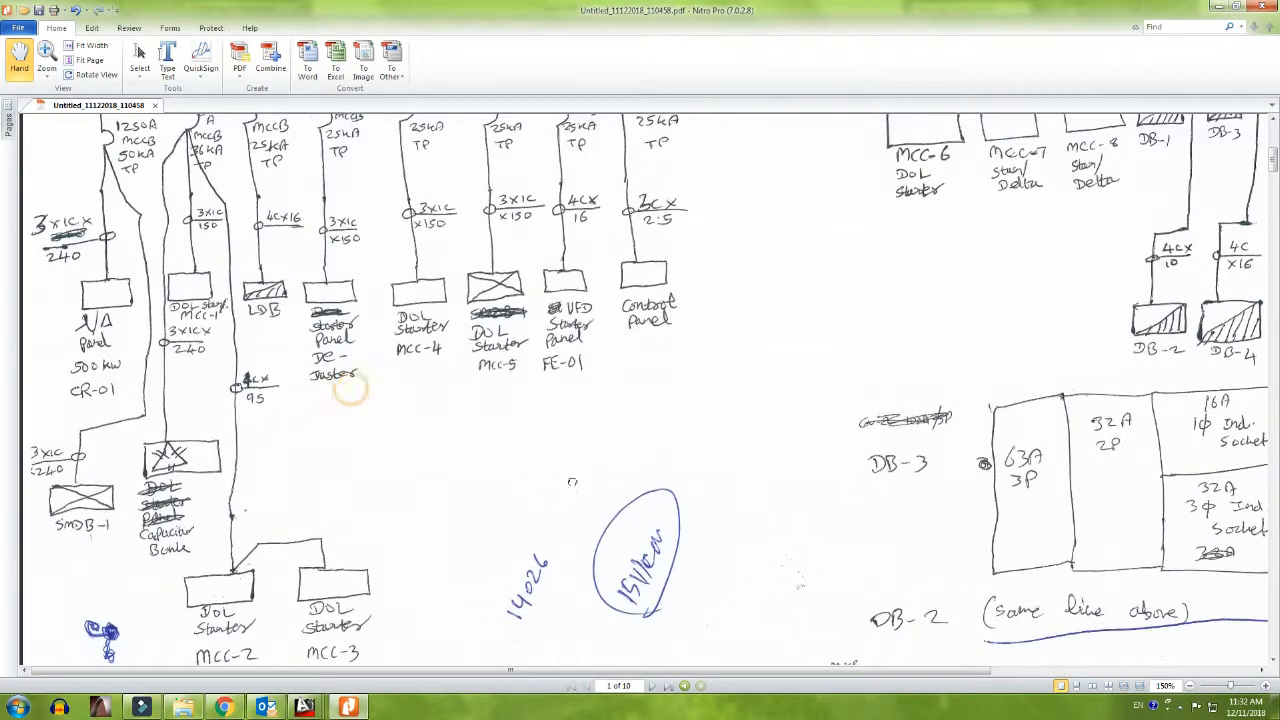
scroll(384, 442, up, 1)
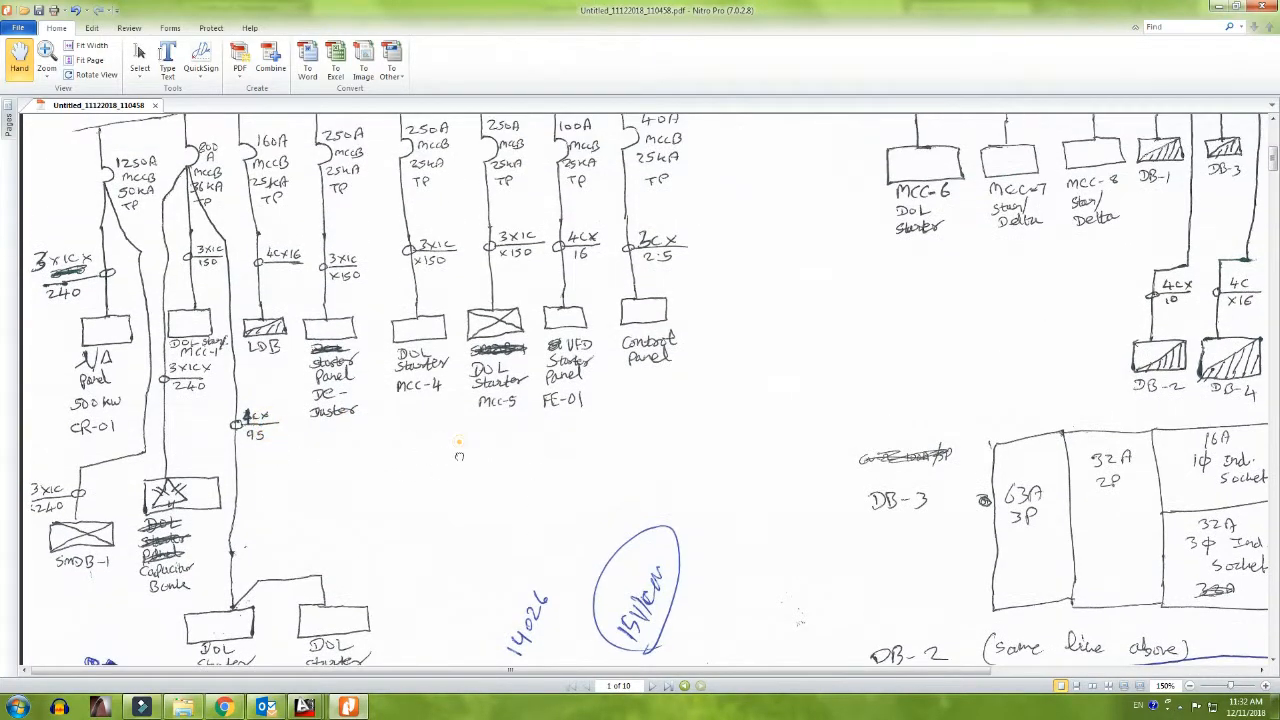
scroll(459, 456, up, 1)
drag(551, 428, 553, 436)
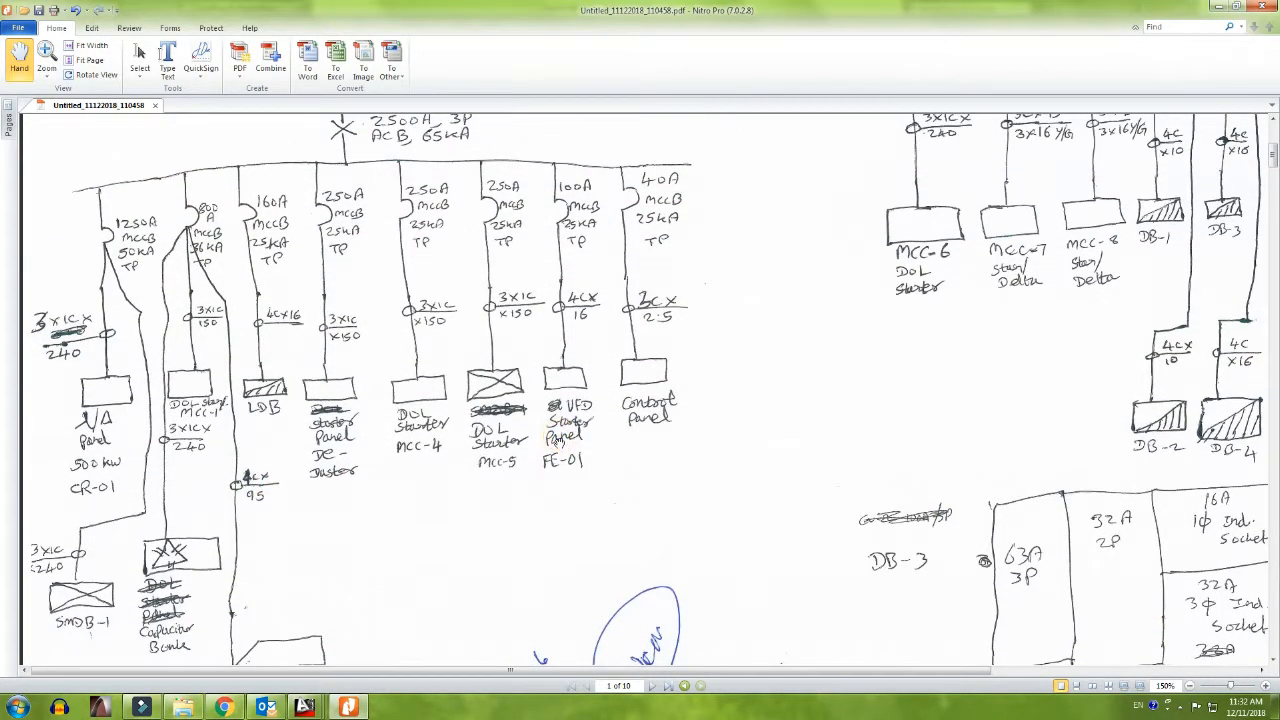
scroll(549, 422, up, 1)
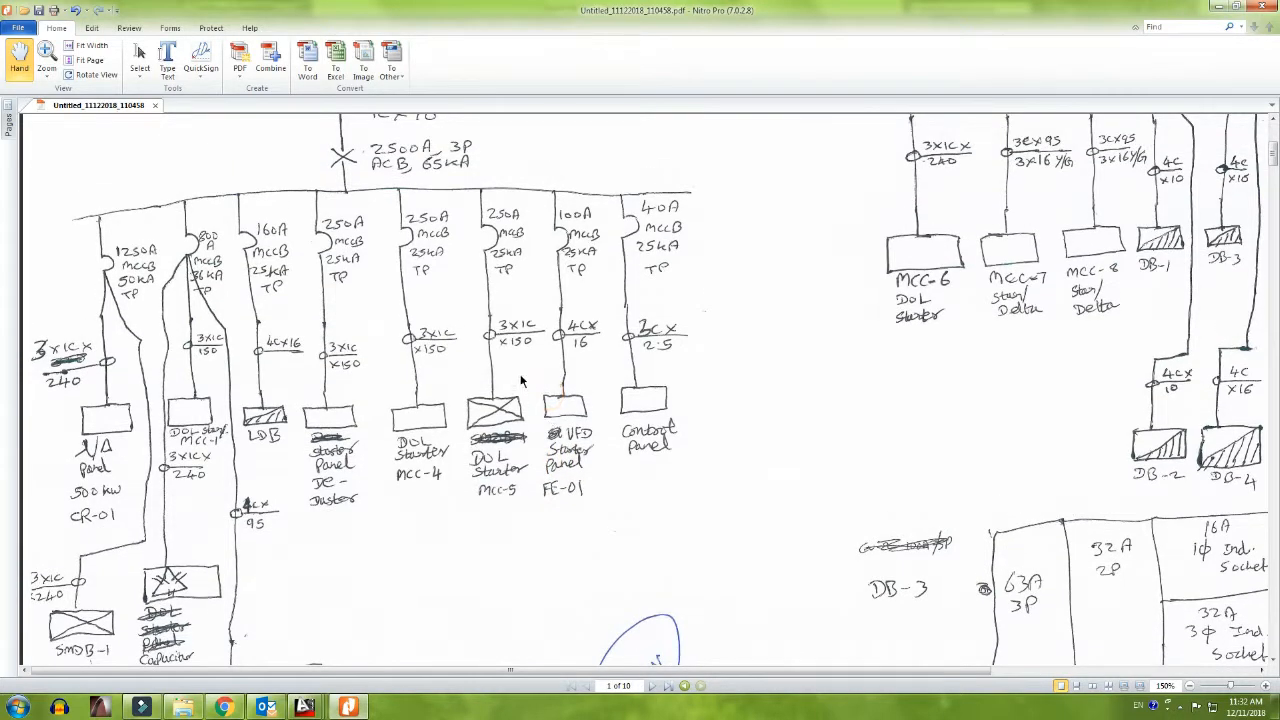
drag(411, 294, 420, 370)
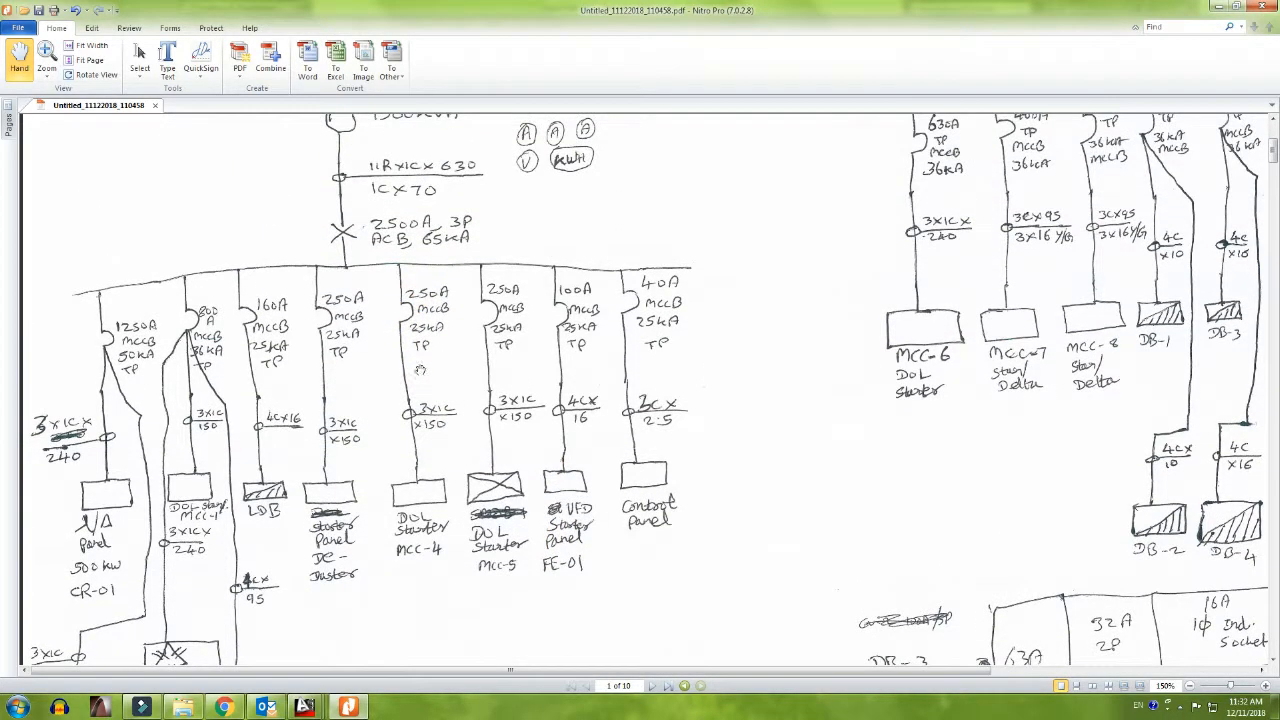
Step: Compare the drawing's main breaker, busbar and transformer details with those in the CR-18 sketch
key(alt+Tab)
scroll(766, 262, up, 6)
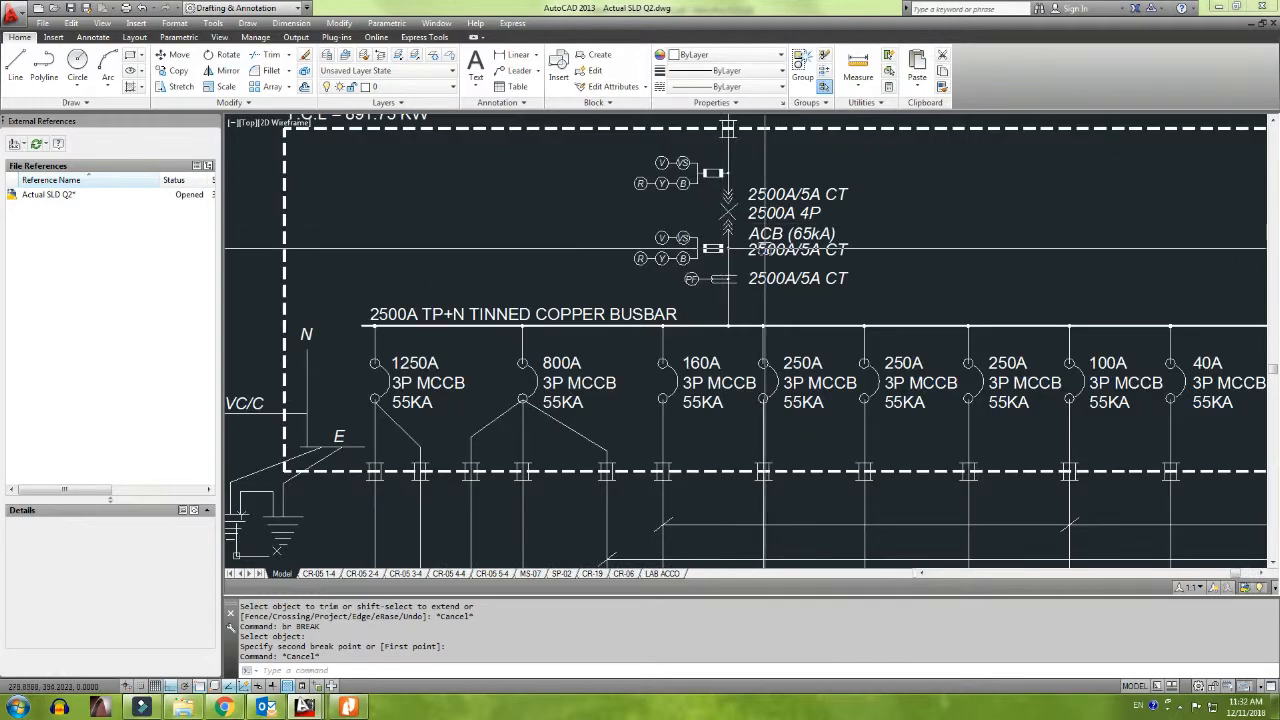
scroll(766, 262, down, 5)
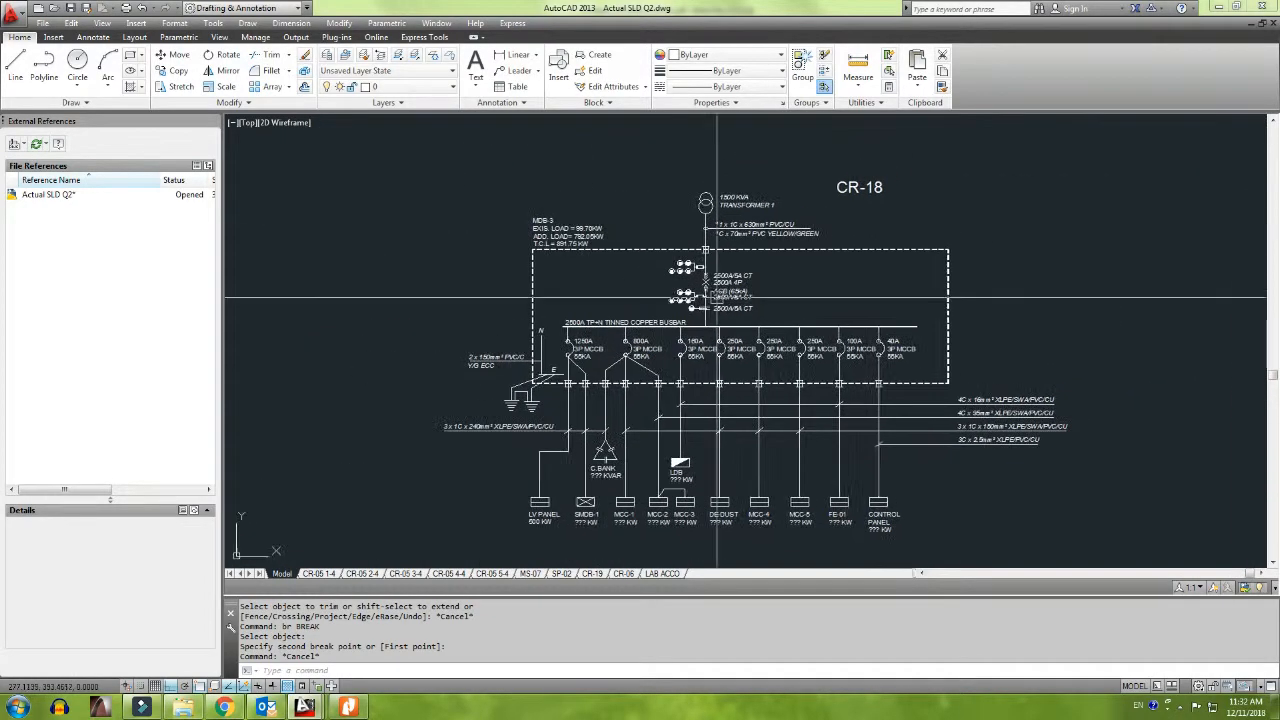
key(alt+Tab)
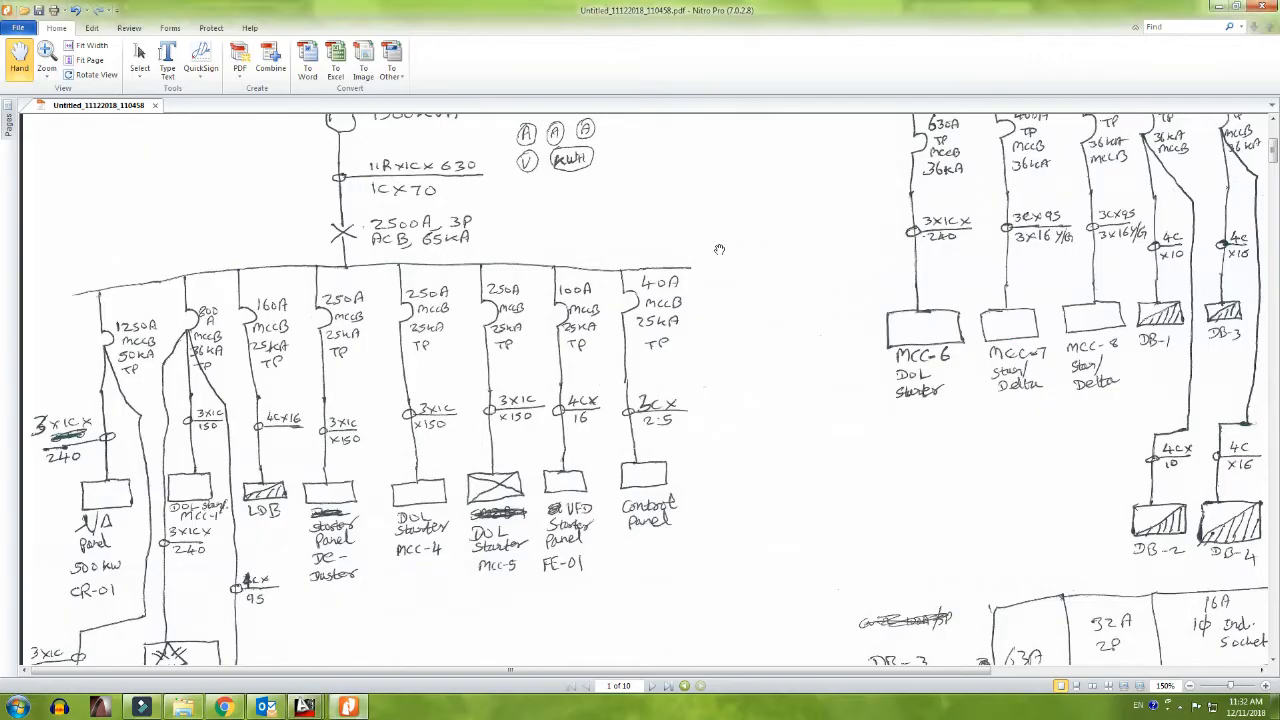
scroll(609, 250, down, 1)
scroll(606, 257, up, 3)
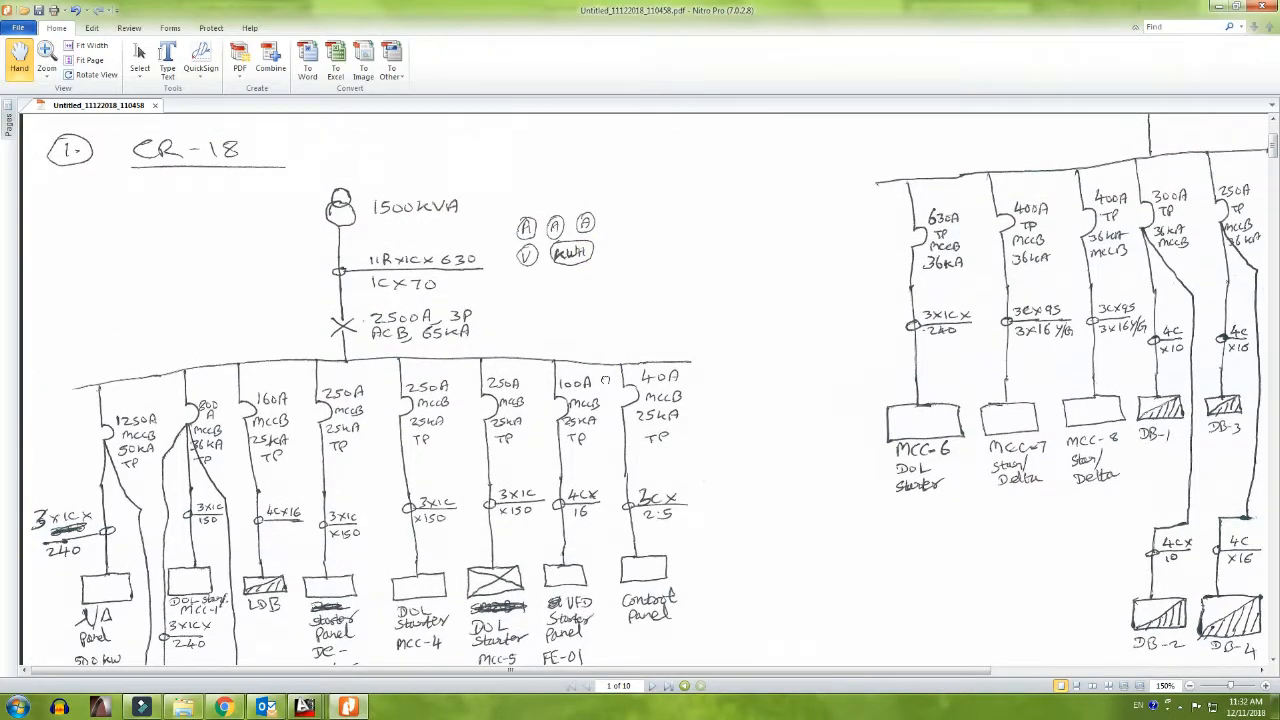
key(alt+Tab)
Step: Delete the number from the 1500 KVA transformer's label so it reads only TRANSFORMER
scroll(760, 250, up, 5)
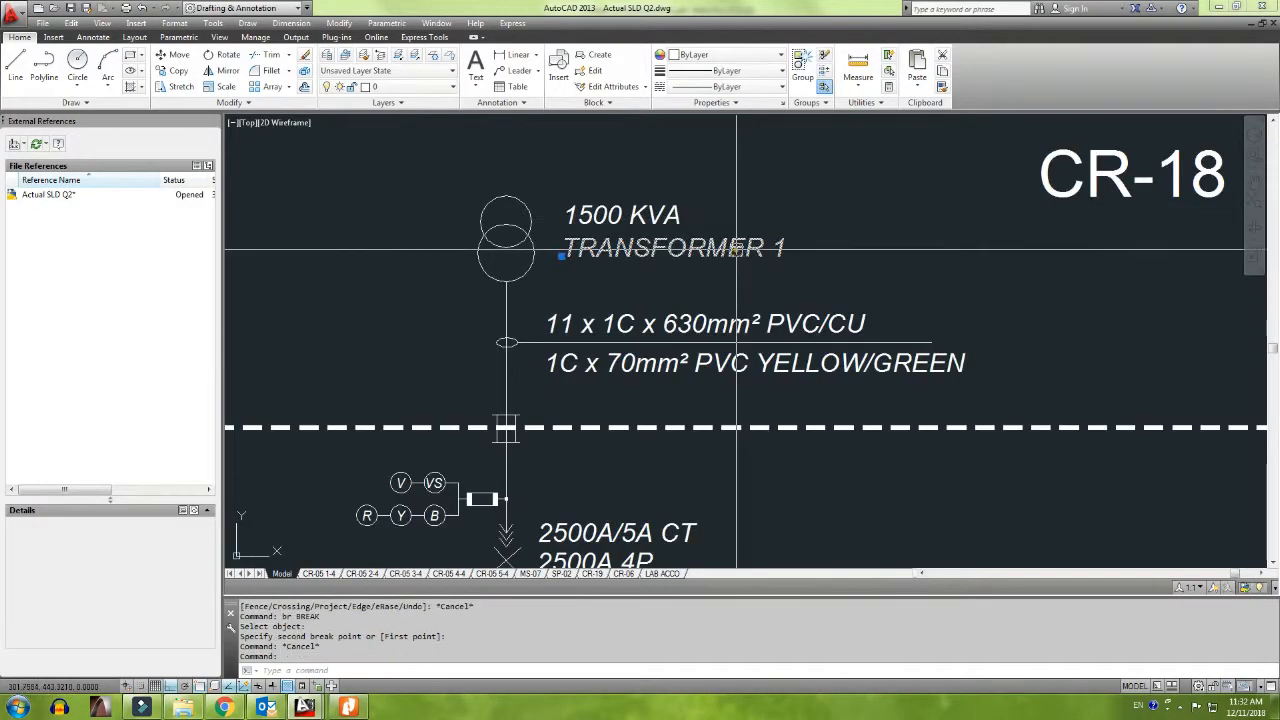
double_click(775, 253)
click(773, 253)
key(Delete)
click(836, 253)
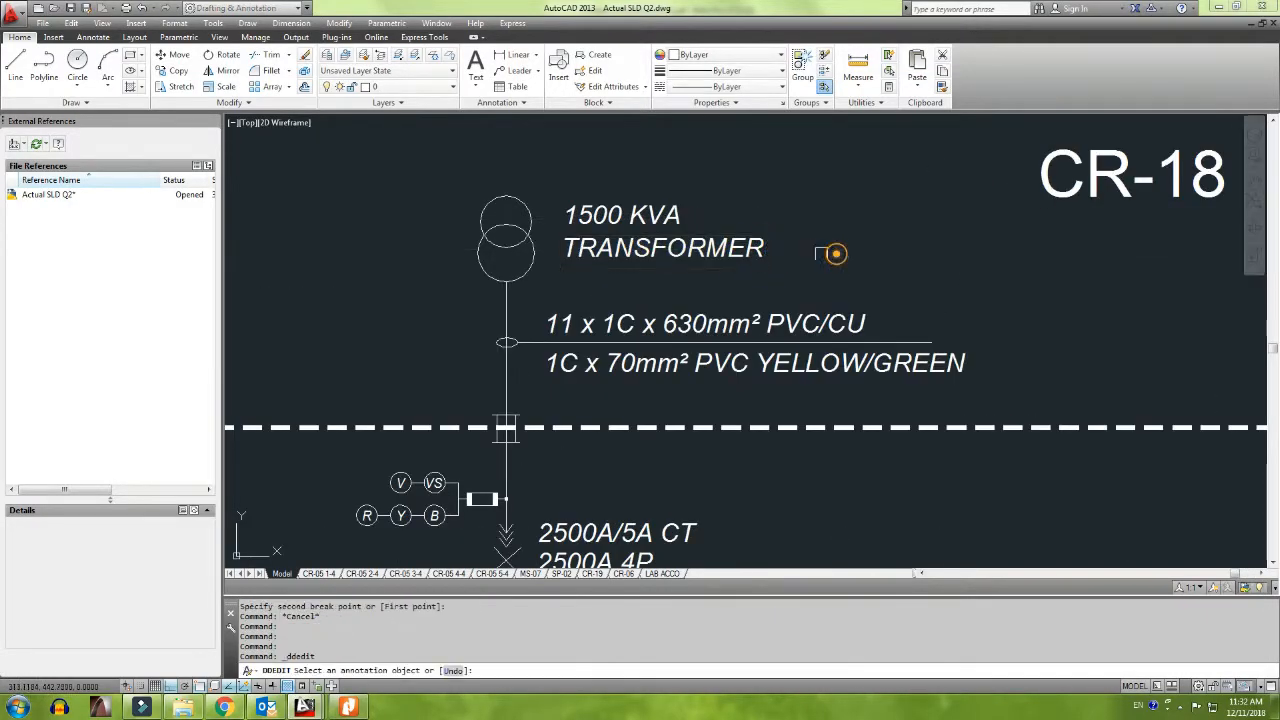
key(Escape)
key(Escape)
scroll(660, 260, down, 6)
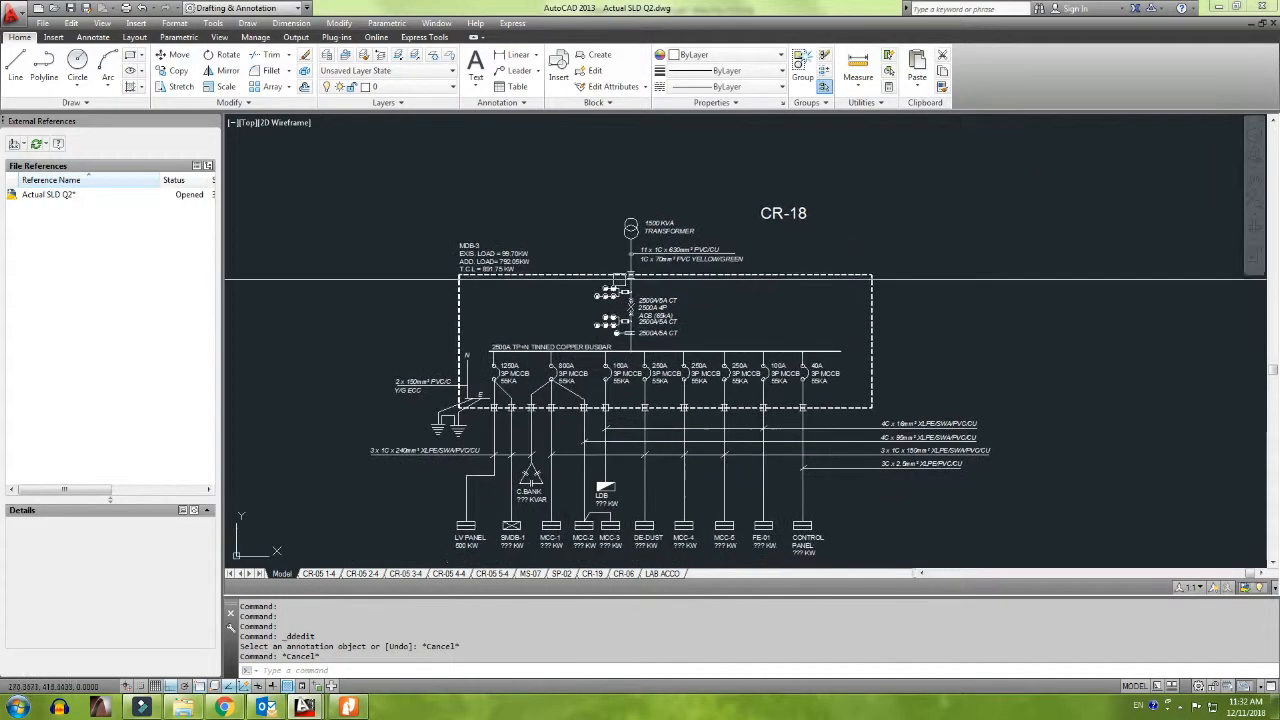
Step: Check the board name in the sketch and shorten the main distribution board's title to MDB
key(alt+Tab)
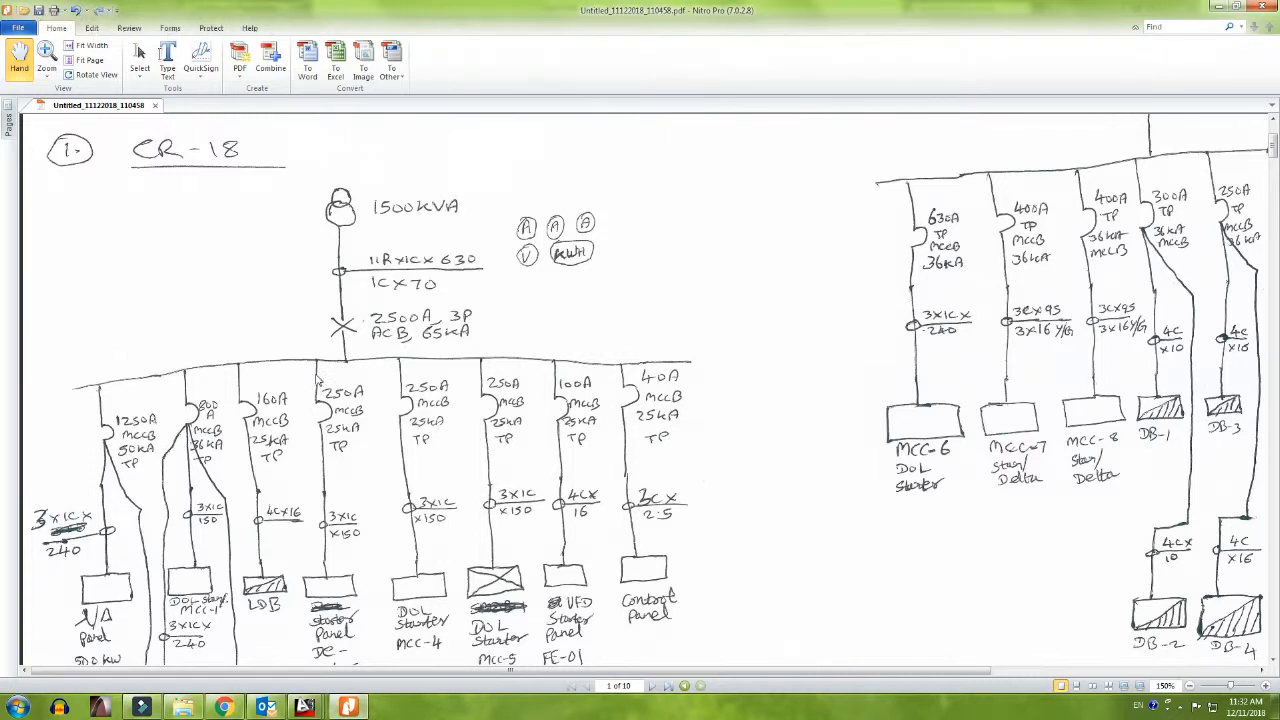
key(alt+Tab)
scroll(434, 242, up, 8)
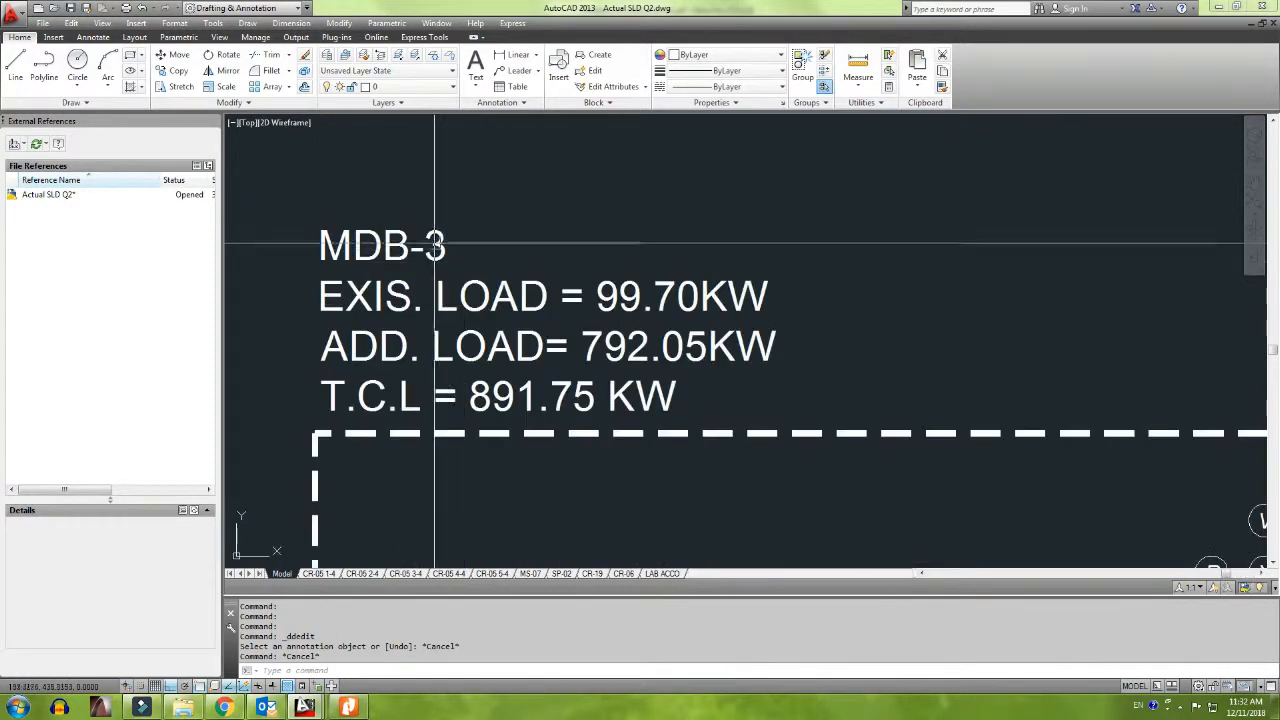
double_click(413, 247)
key(Delete)
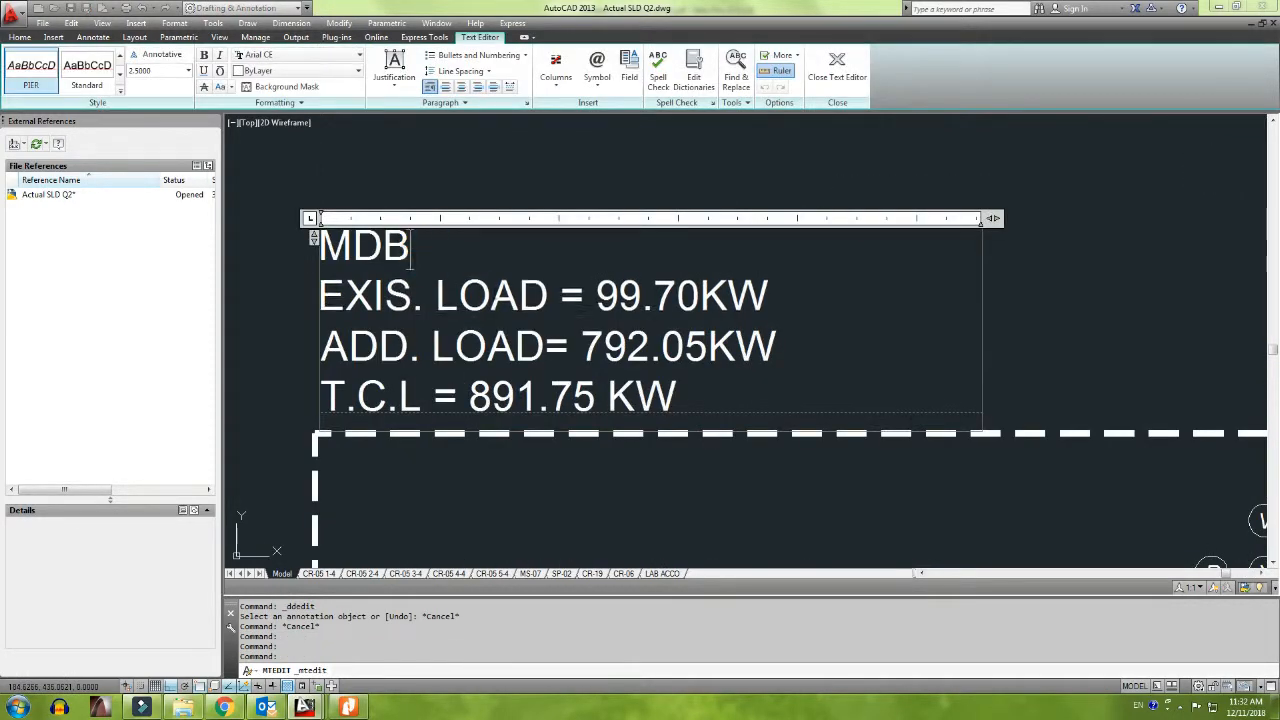
click(454, 491)
middle_drag(454, 491, 521, 440)
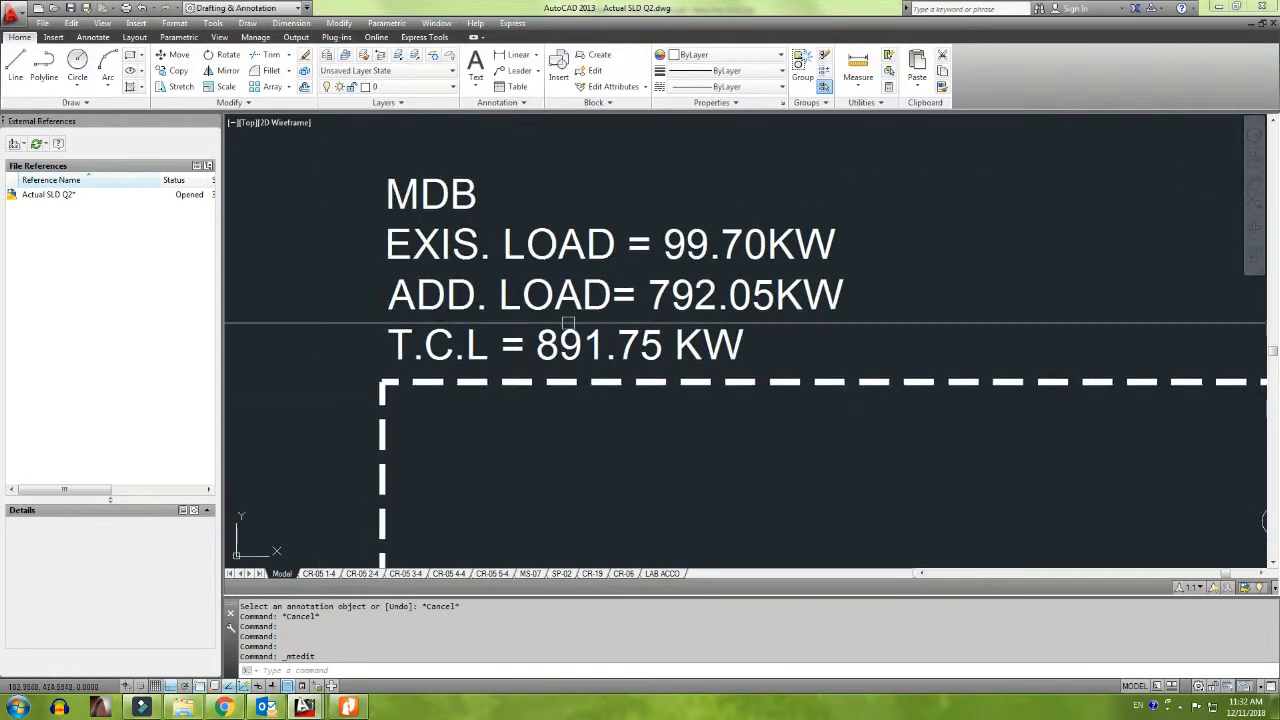
Step: Delete the EXIS. LOAD and ADD. LOAD lines from the MDB text, keeping the T.C.L line
double_click(586, 306)
drag(855, 295, 386, 243)
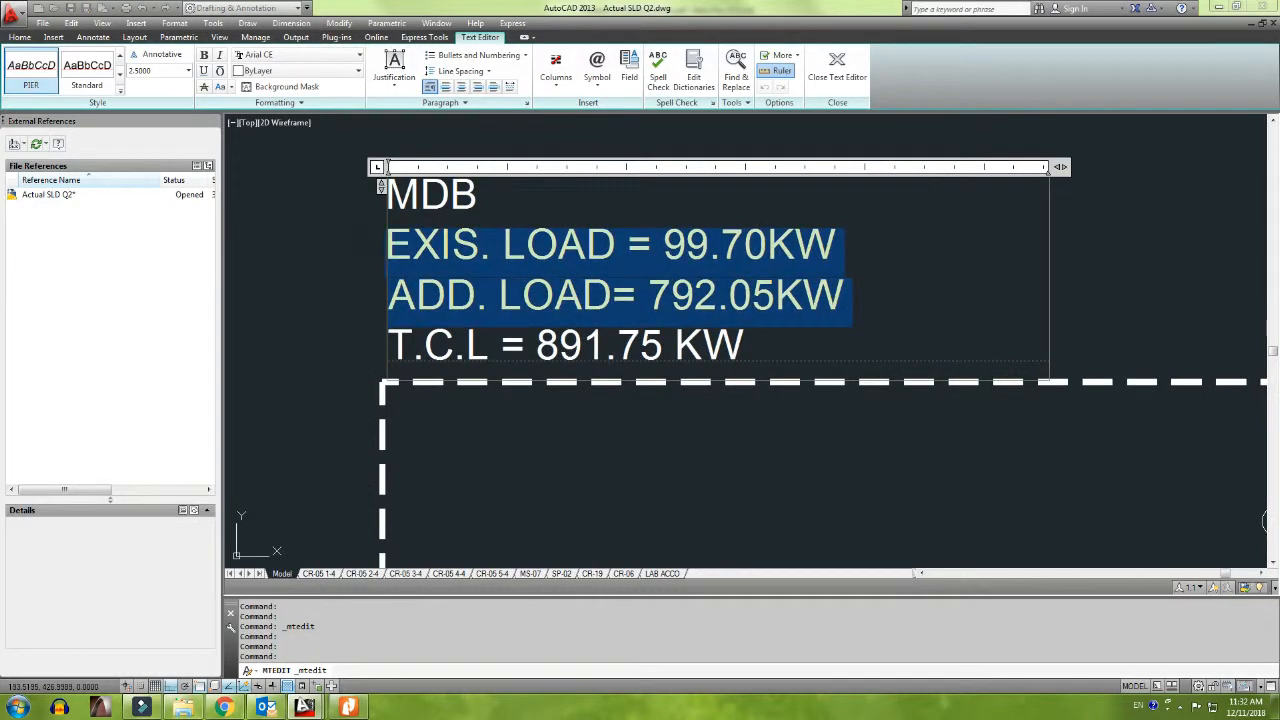
key(Delete)
click(449, 329)
Step: Move the shortened MDB text straight down to just above the dashed board outline
scroll(466, 280, down, 6)
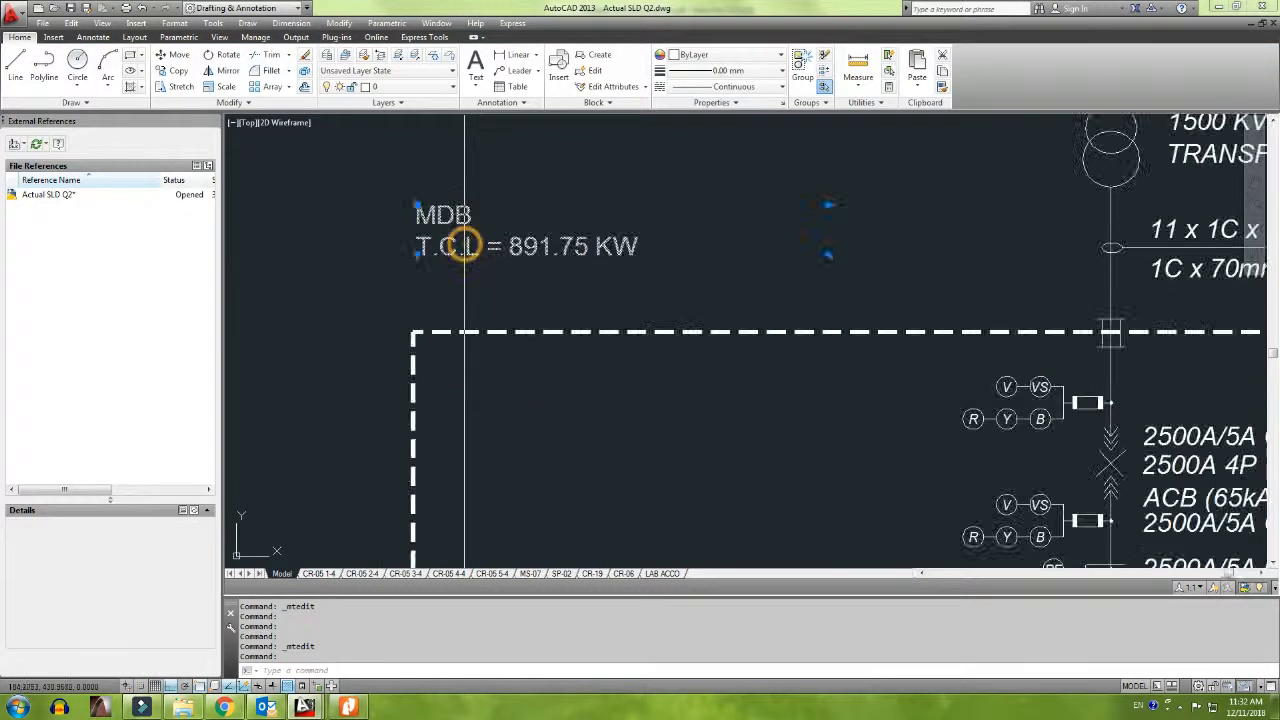
key(m)
key(Return)
click(509, 171)
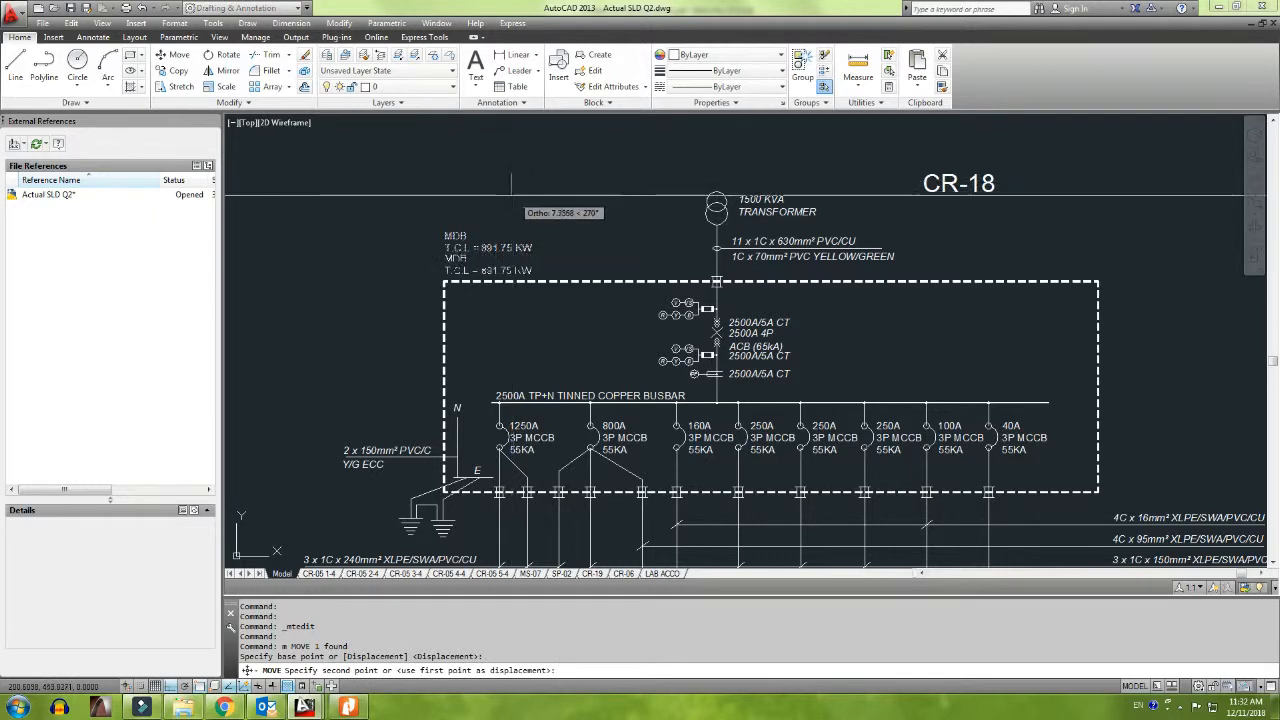
click(512, 194)
Step: Replace the T.C.L value in the MDB text with the placeholder ????, keeping the KW unit
scroll(483, 283, up, 6)
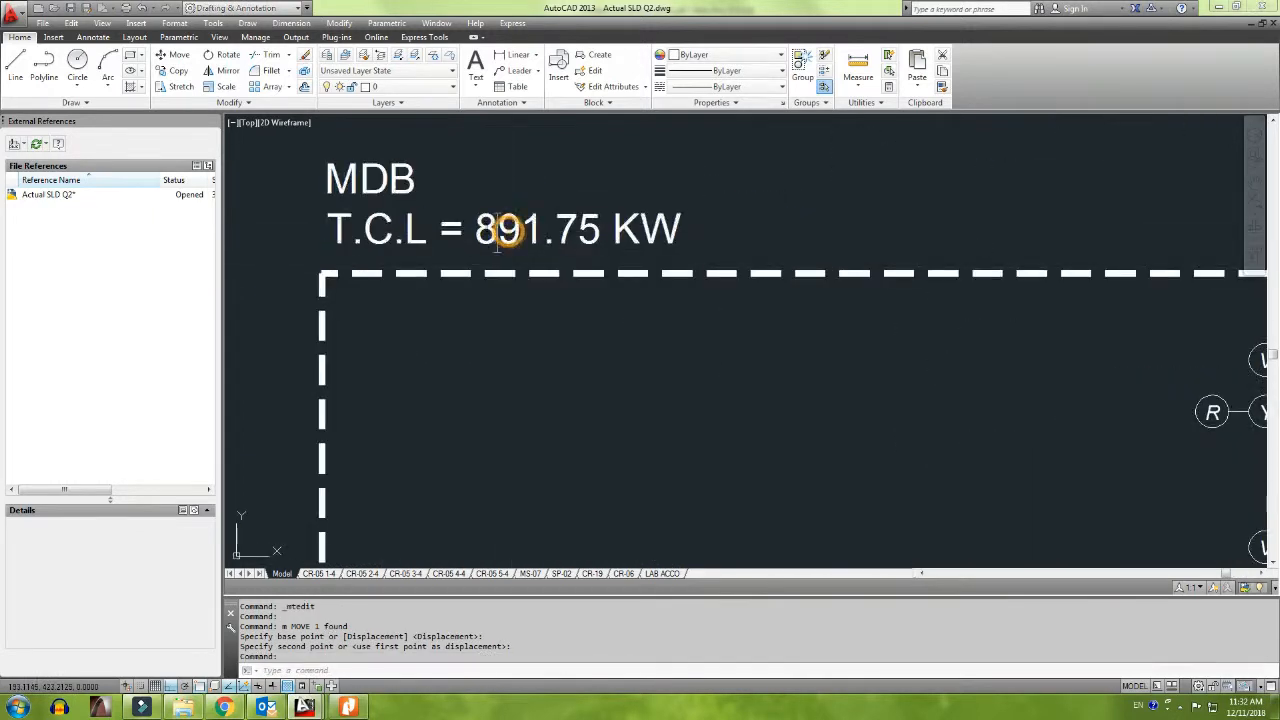
double_click(491, 232)
drag(476, 232, 598, 236)
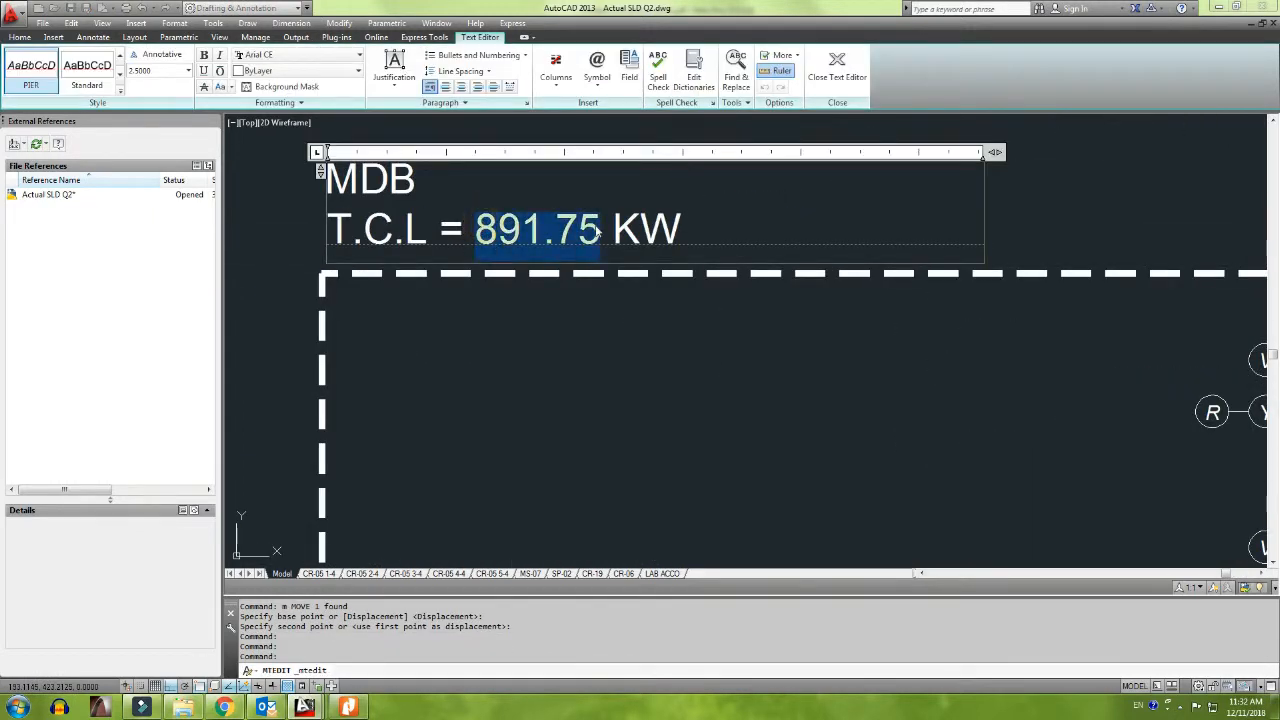
text(????)
click(608, 326)
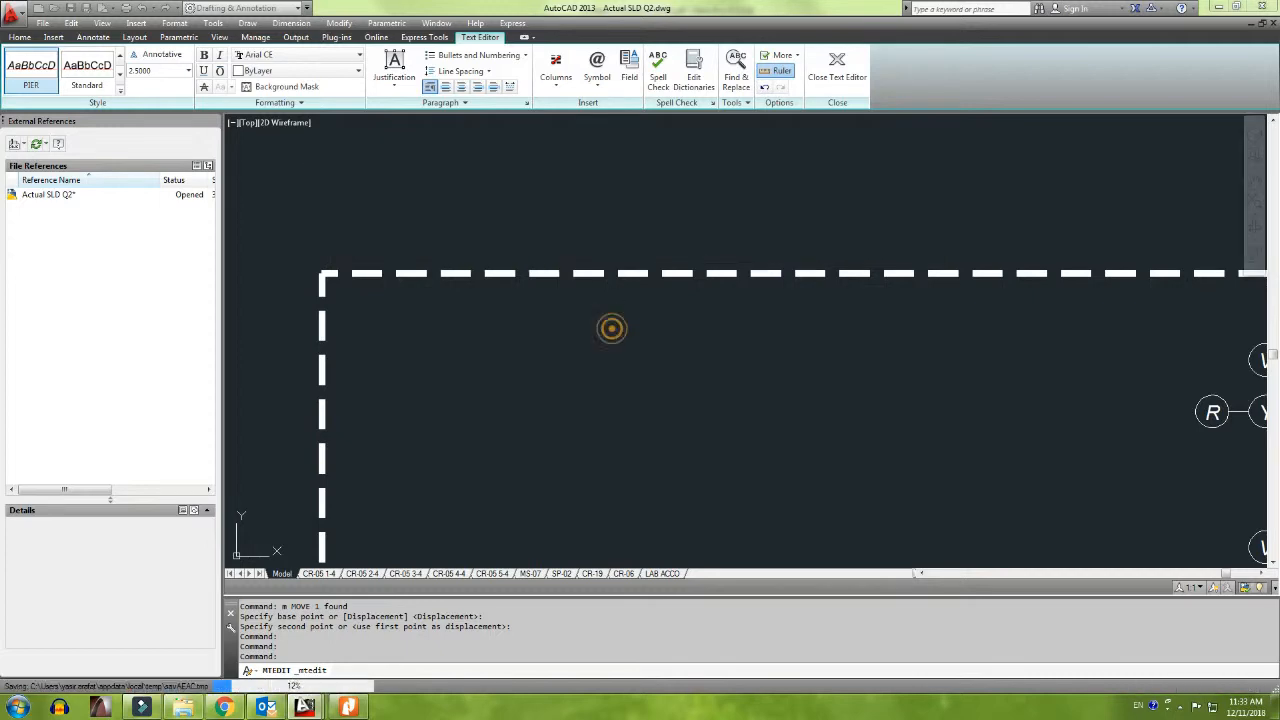
scroll(608, 326, down, 8)
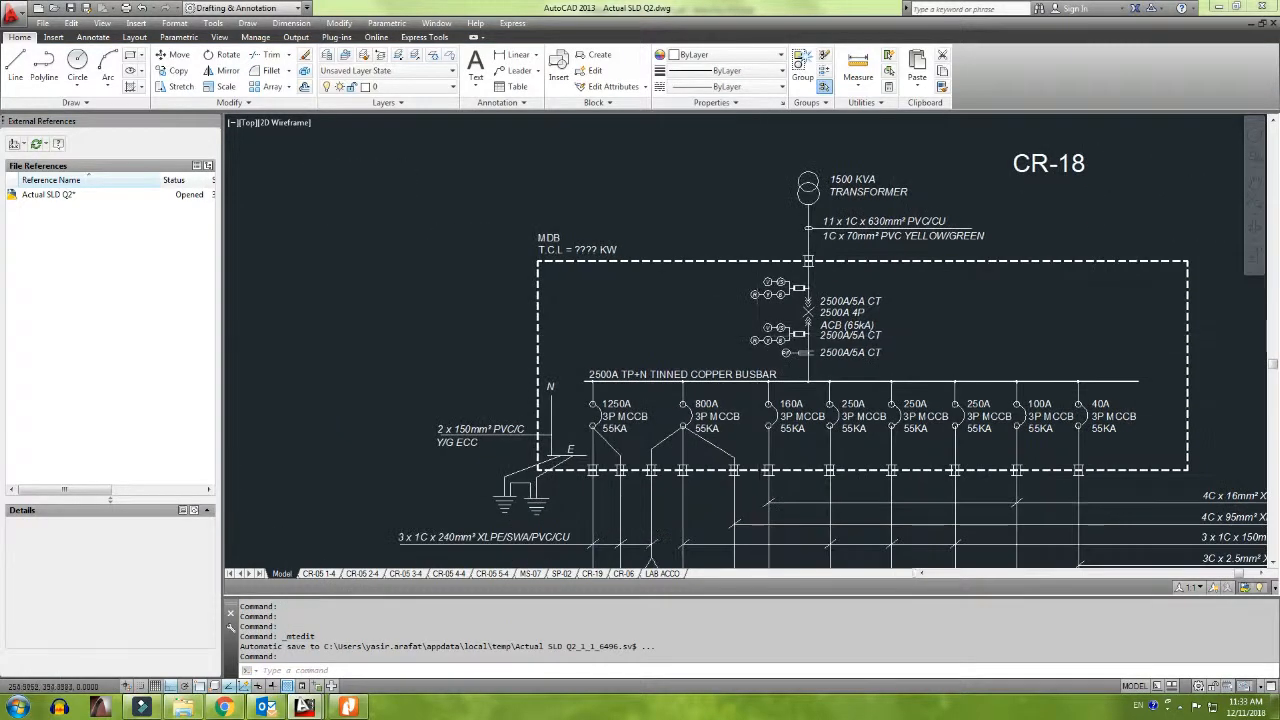
Step: Review the whole CR-18 diagram, from the transformer and MDB down to the outgoing feeders, cable labels and load panels
scroll(757, 337, up, 3)
scroll(730, 337, down, 3)
middle_drag(720, 359, 724, 343)
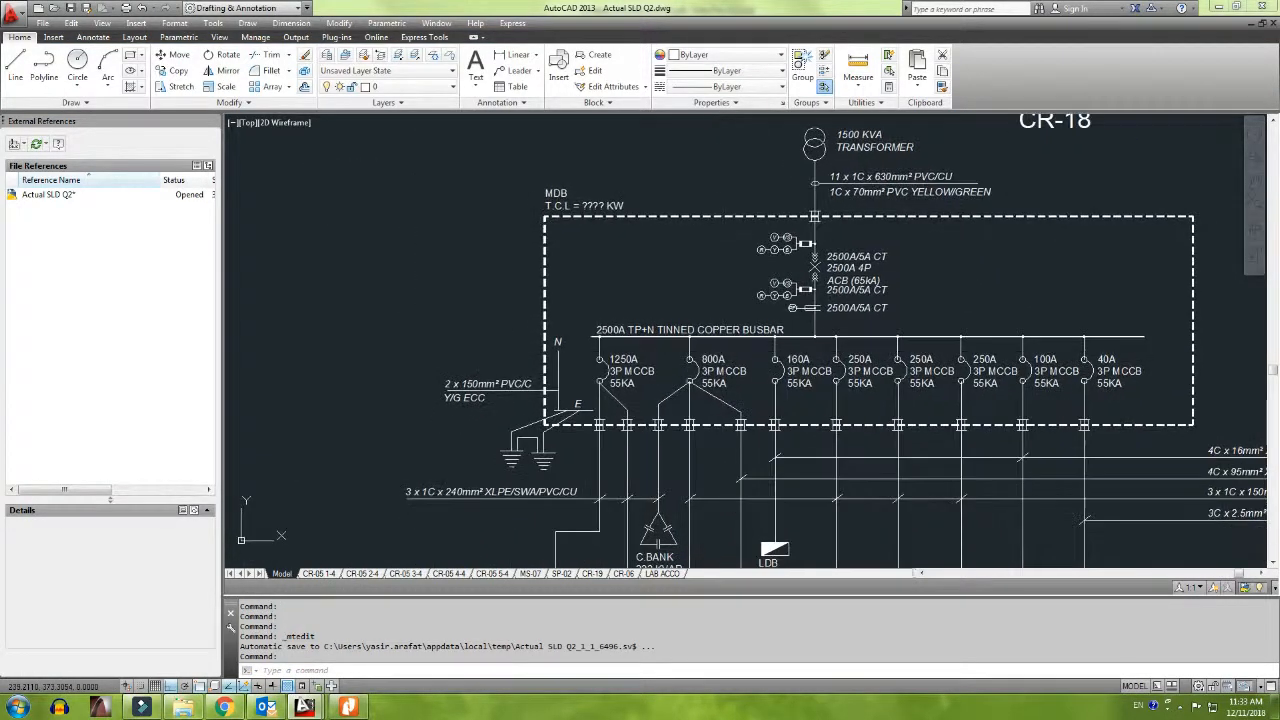
mouse_move(677, 391)
middle_down()
mouse_move(685, 308)
mouse_move(743, 320)
mouse_move(723, 388)
middle_up()
scroll(683, 326, down, 2)
mouse_move(763, 332)
middle_down()
mouse_move(731, 338)
mouse_move(653, 311)
middle_up()
middle_drag(596, 372, 596, 372)
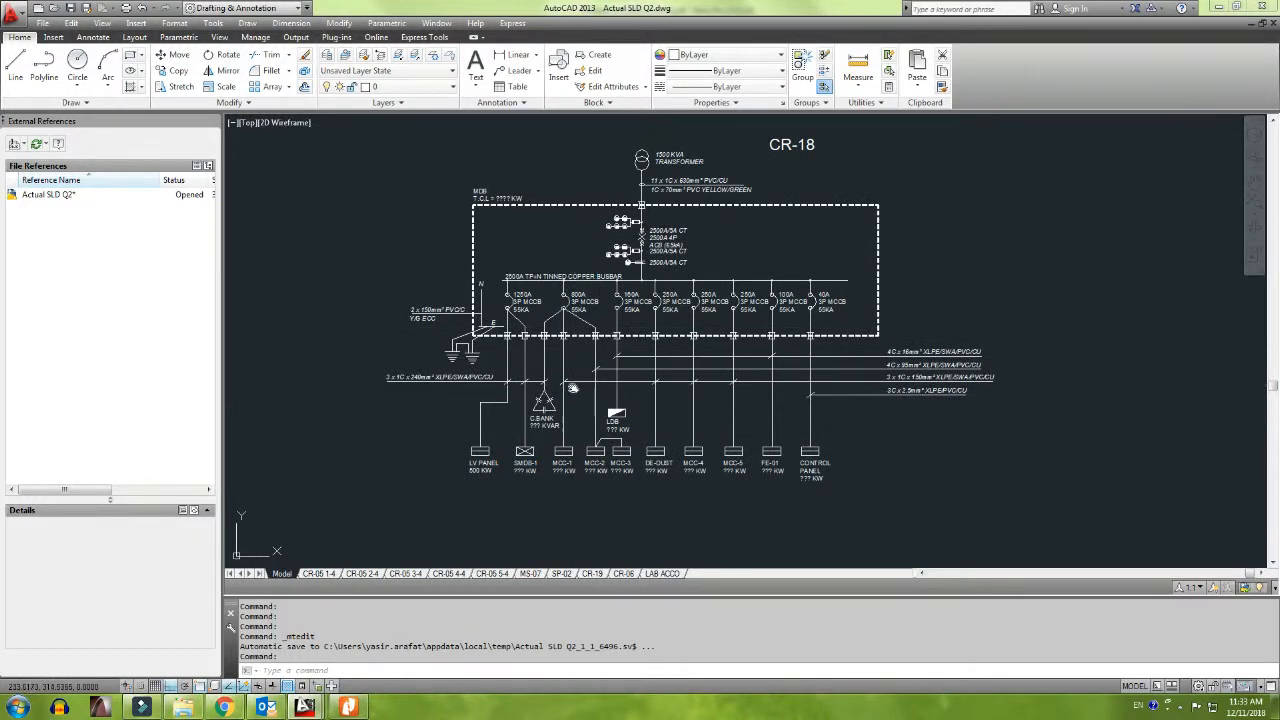
middle_drag(597, 357, 595, 339)
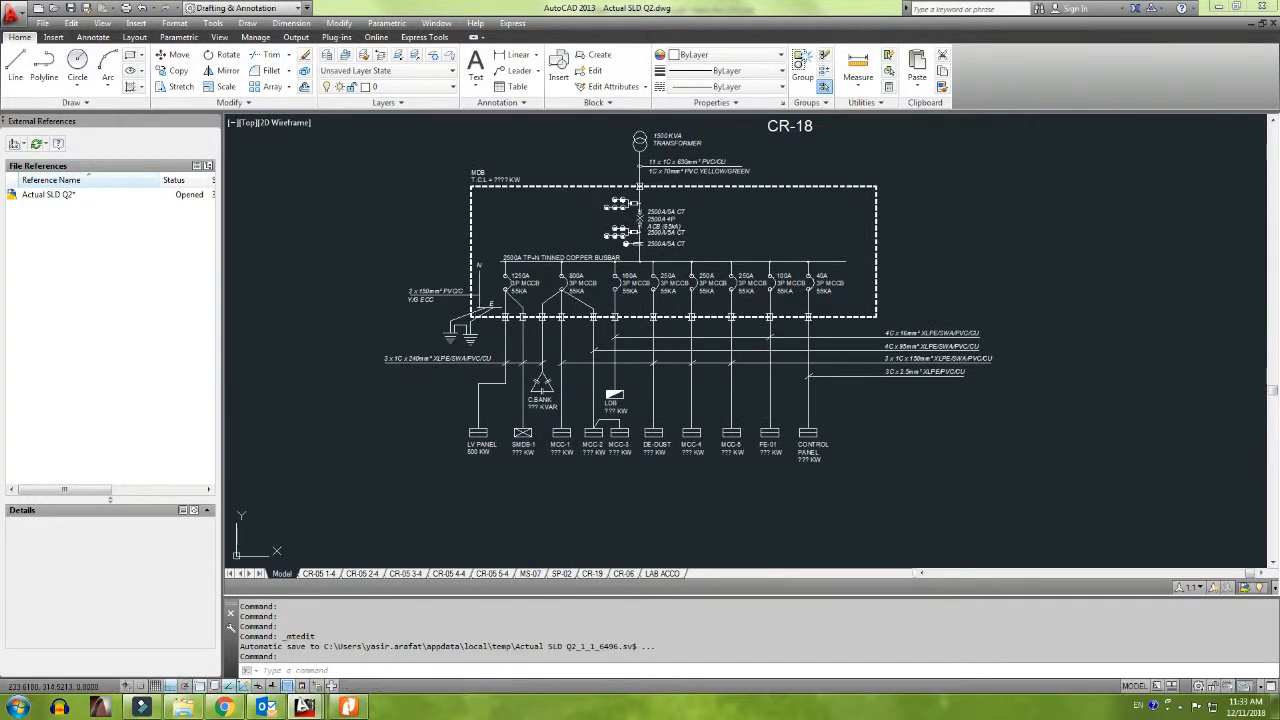
Step: Save the drawing with the completed CR-18 diagram under its current file name
key(ctrl+s)
middle_drag(612, 274, 645, 327)
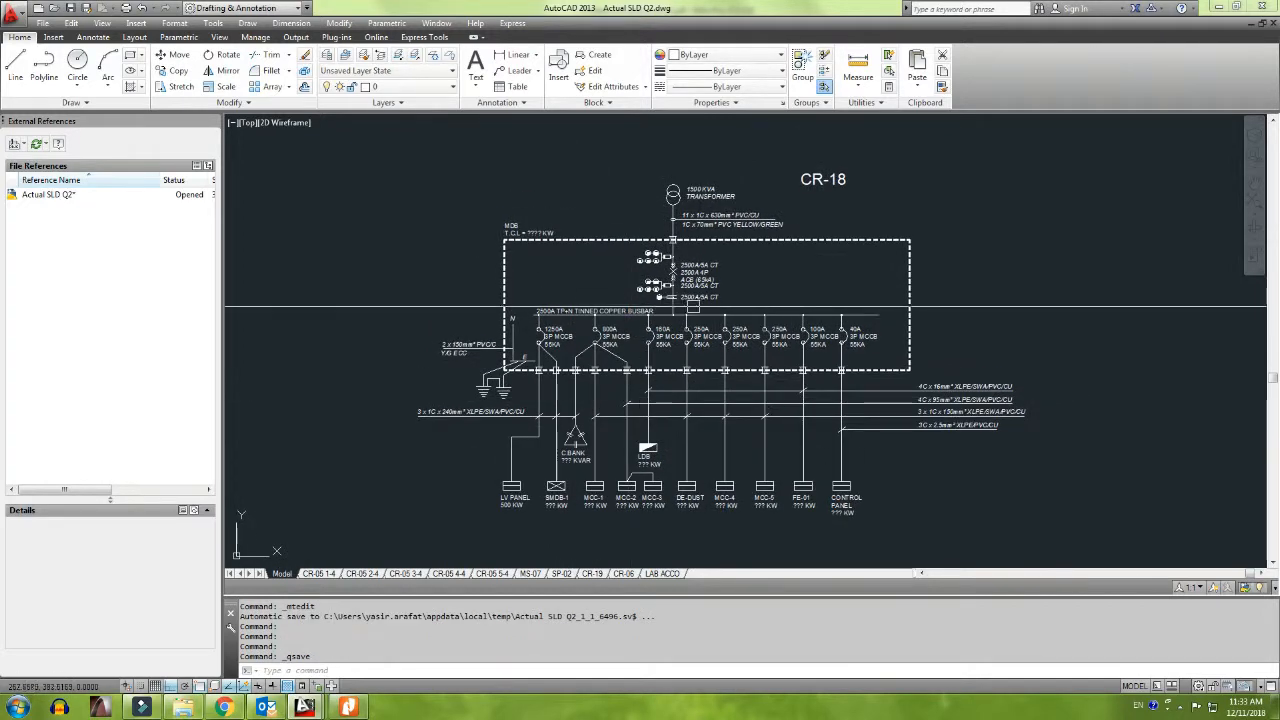
middle_drag(728, 412, 698, 408)
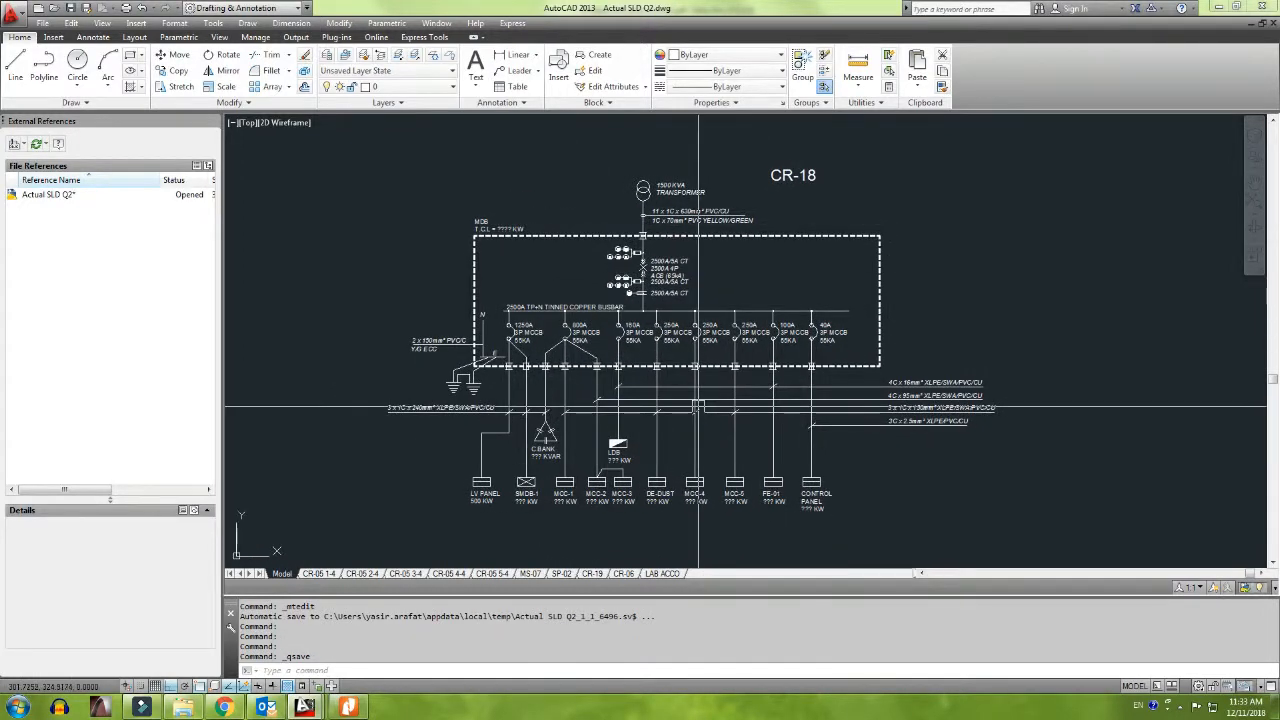